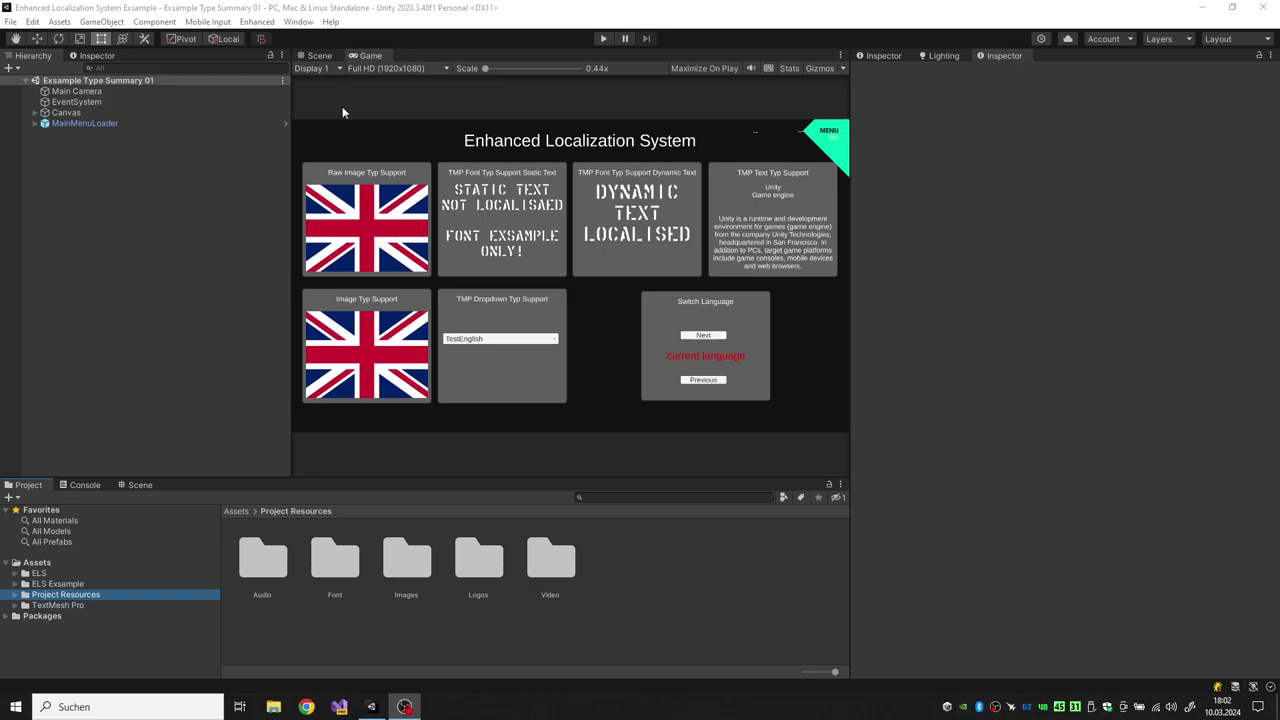
- Open the ELS Setup window from the Enhanced menu and dock its Debug Settings editor beside it
click(257, 21)
mouse_move(285, 40)
click(395, 68)
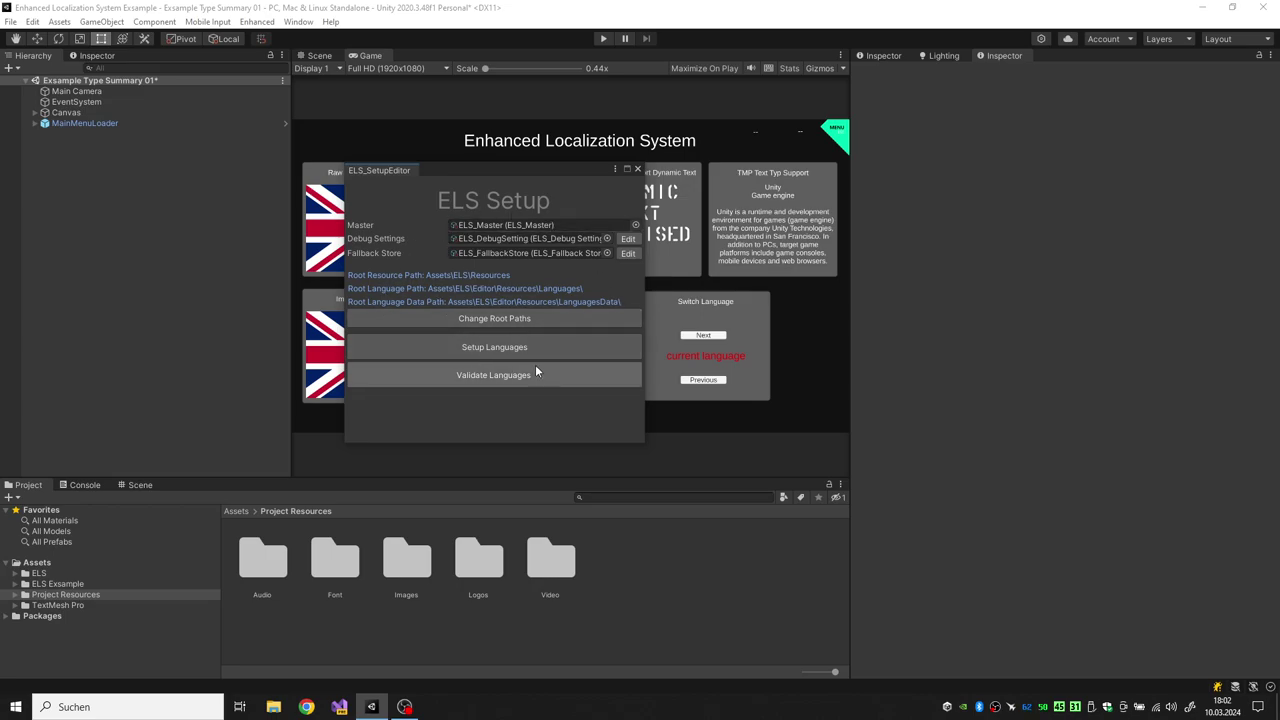
click(625, 240)
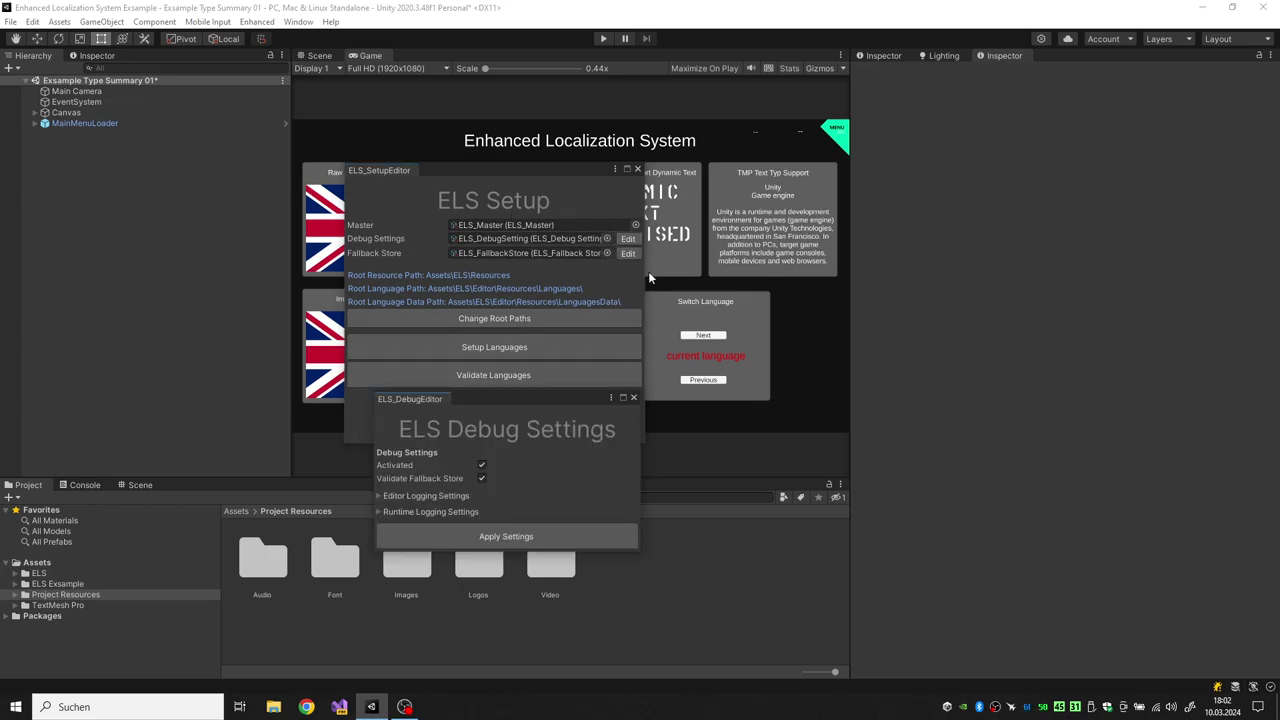
mouse_move(486, 408)
mouse_down()
mouse_move(746, 330)
mouse_move(774, 200)
mouse_up()
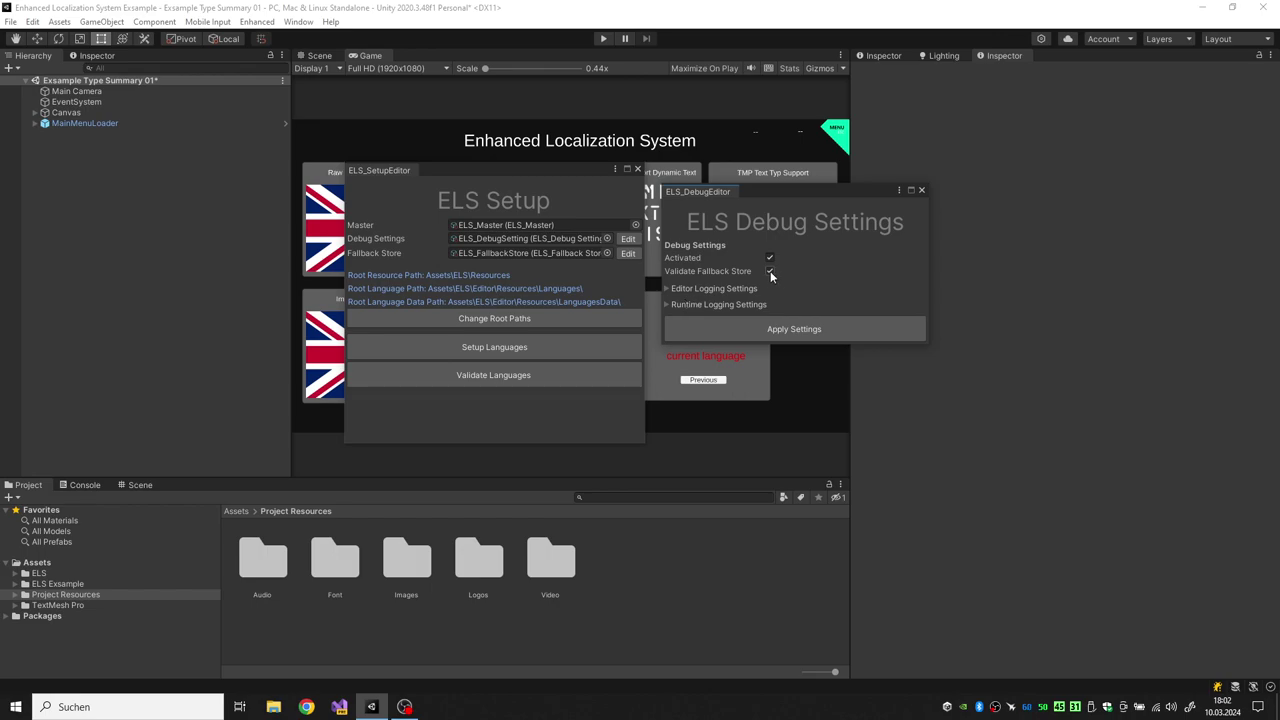
- Expand and collapse the editor and runtime logging foldouts and their text logging options
click(670, 288)
click(680, 324)
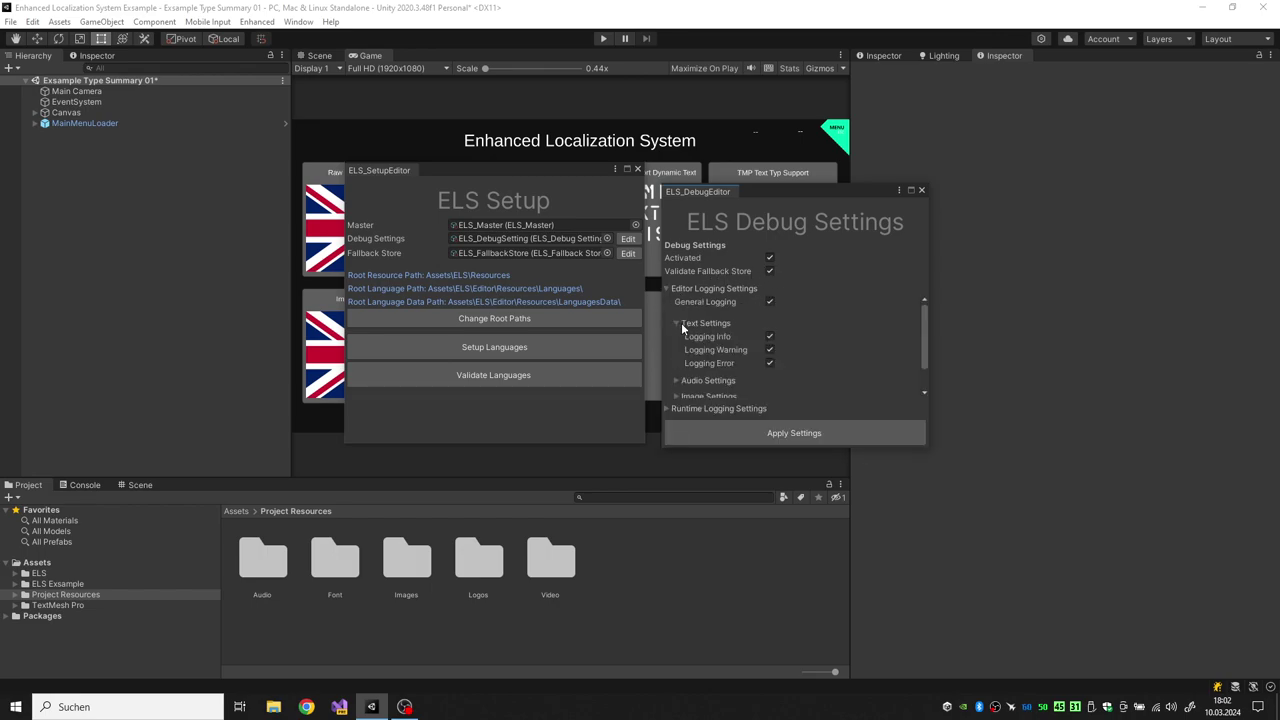
click(677, 324)
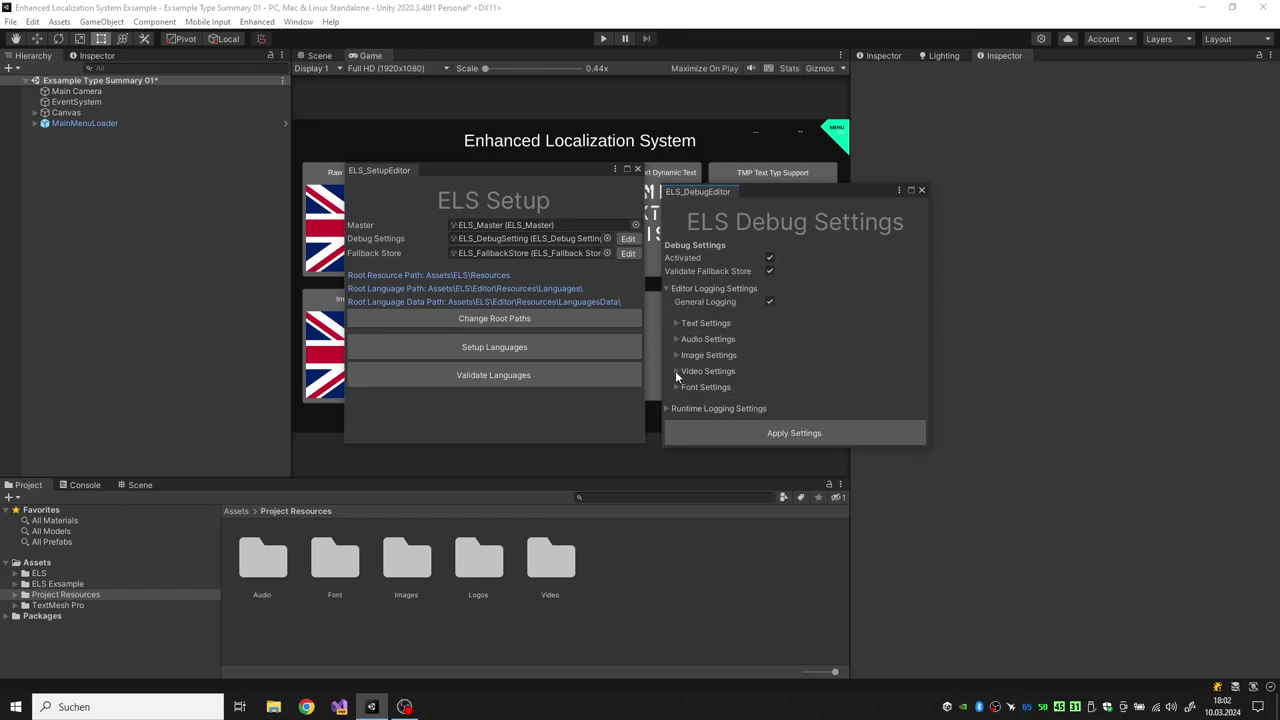
click(668, 288)
click(668, 304)
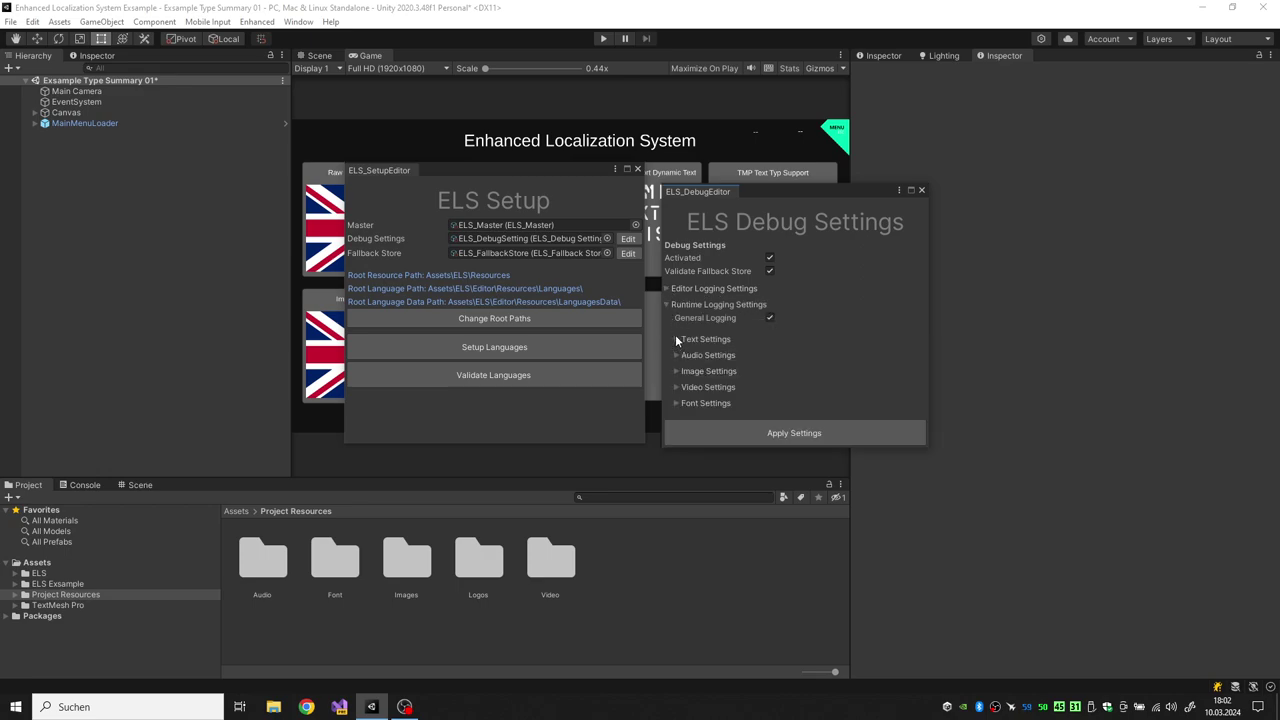
click(677, 339)
click(677, 339)
click(668, 304)
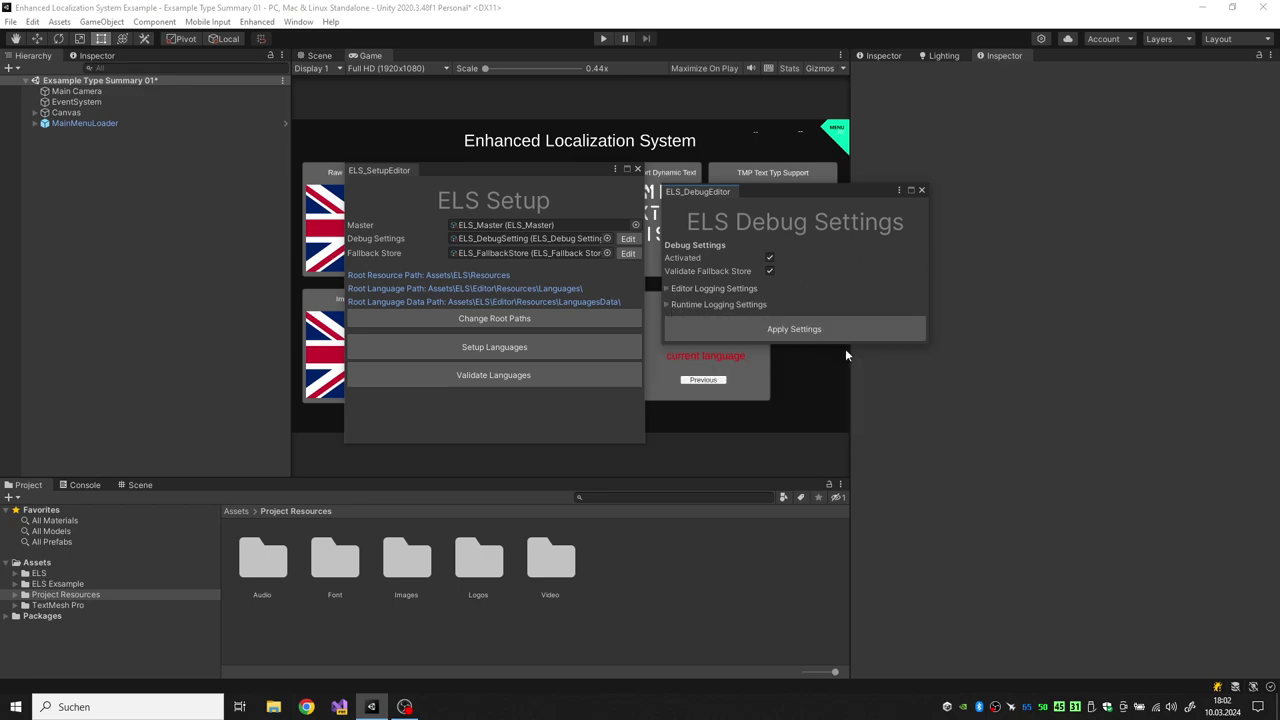
click(922, 189)
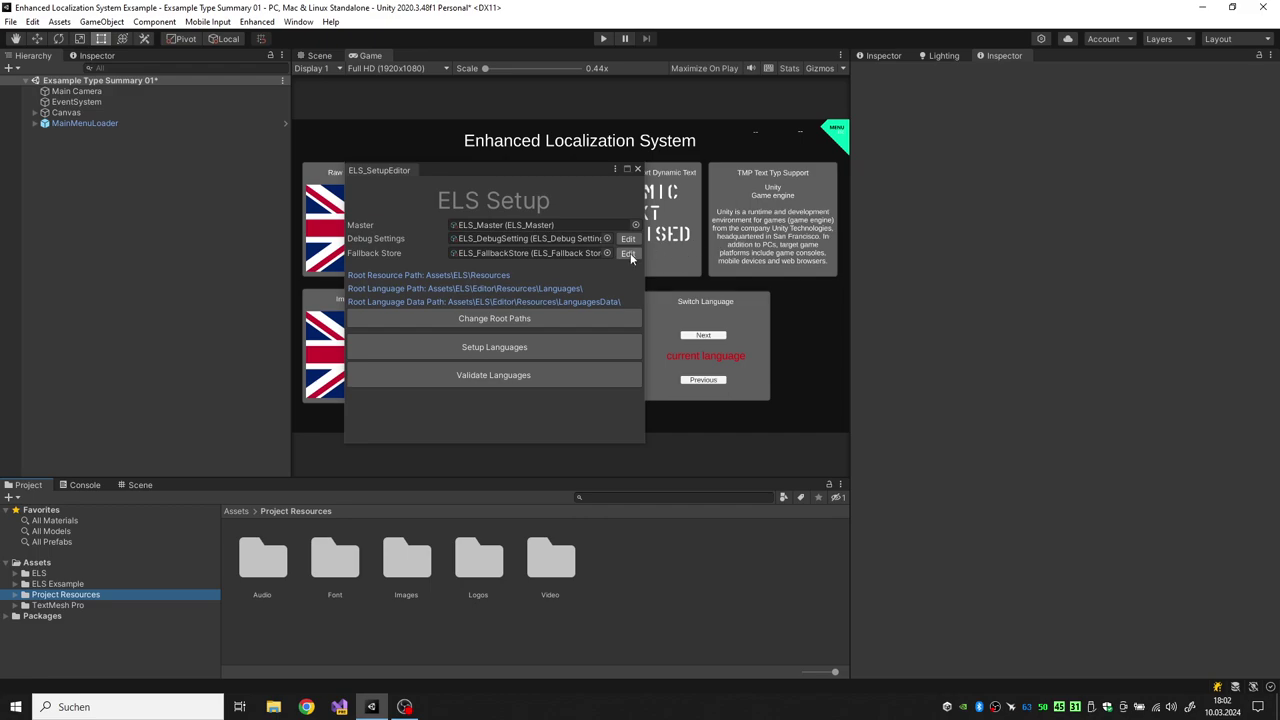
click(628, 254)
drag(696, 24, 856, 12)
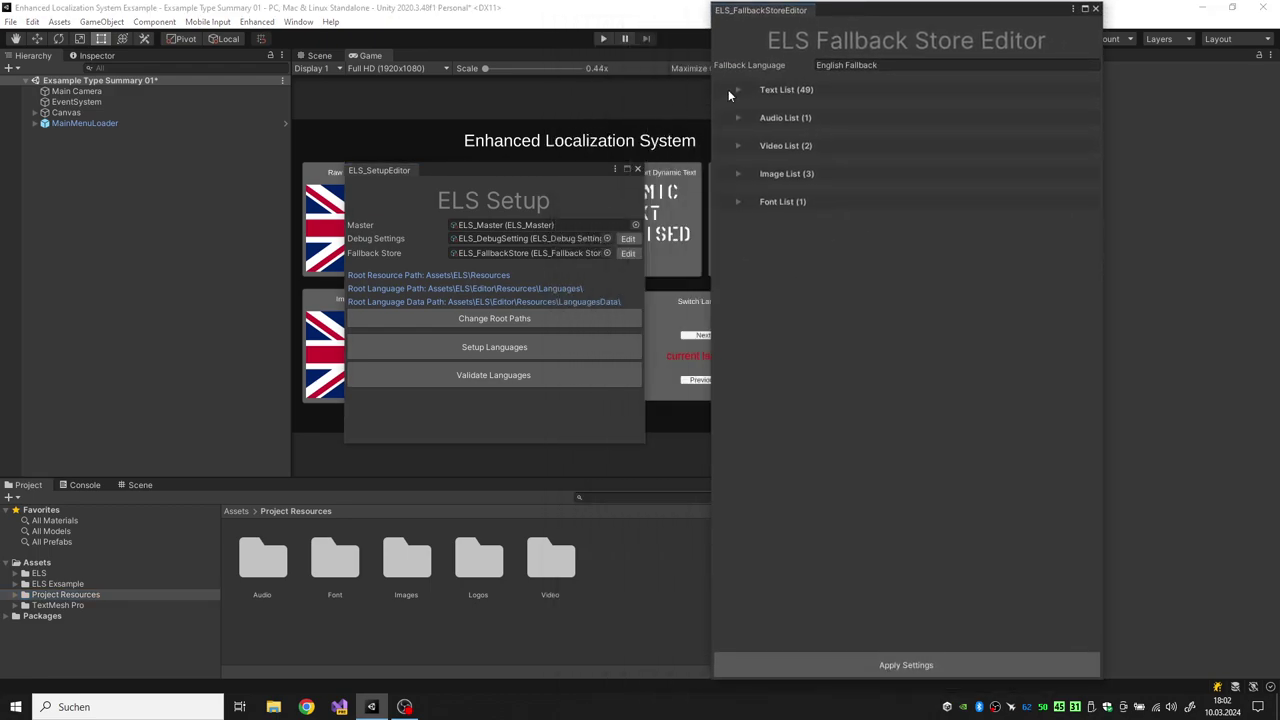
click(738, 89)
scroll(786, 153, down, 3)
scroll(780, 154, up, 3)
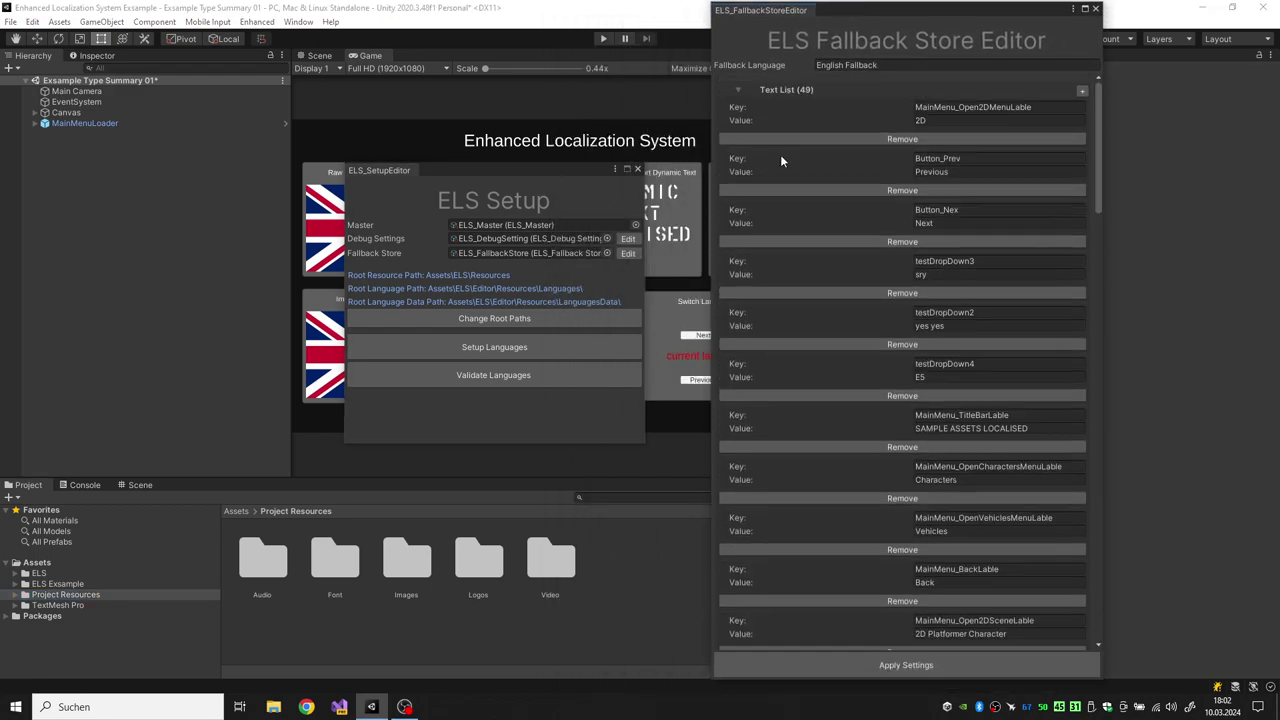
click(738, 90)
click(740, 118)
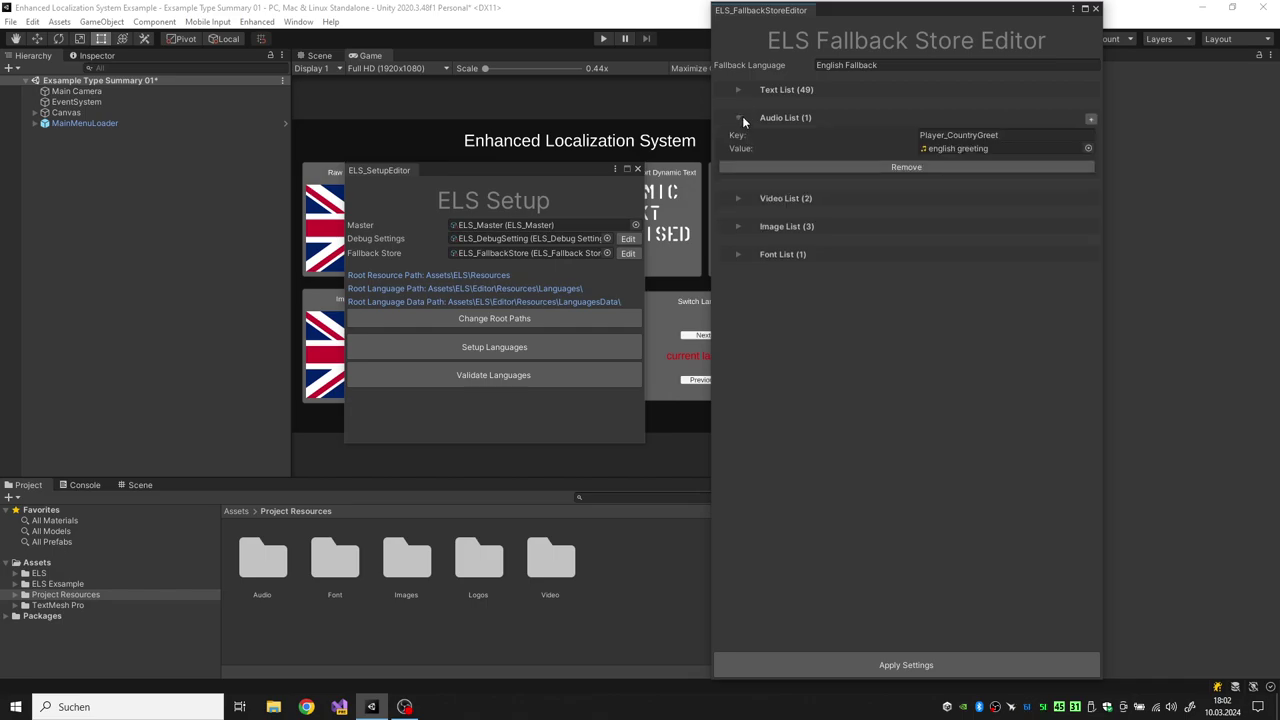
click(1090, 119)
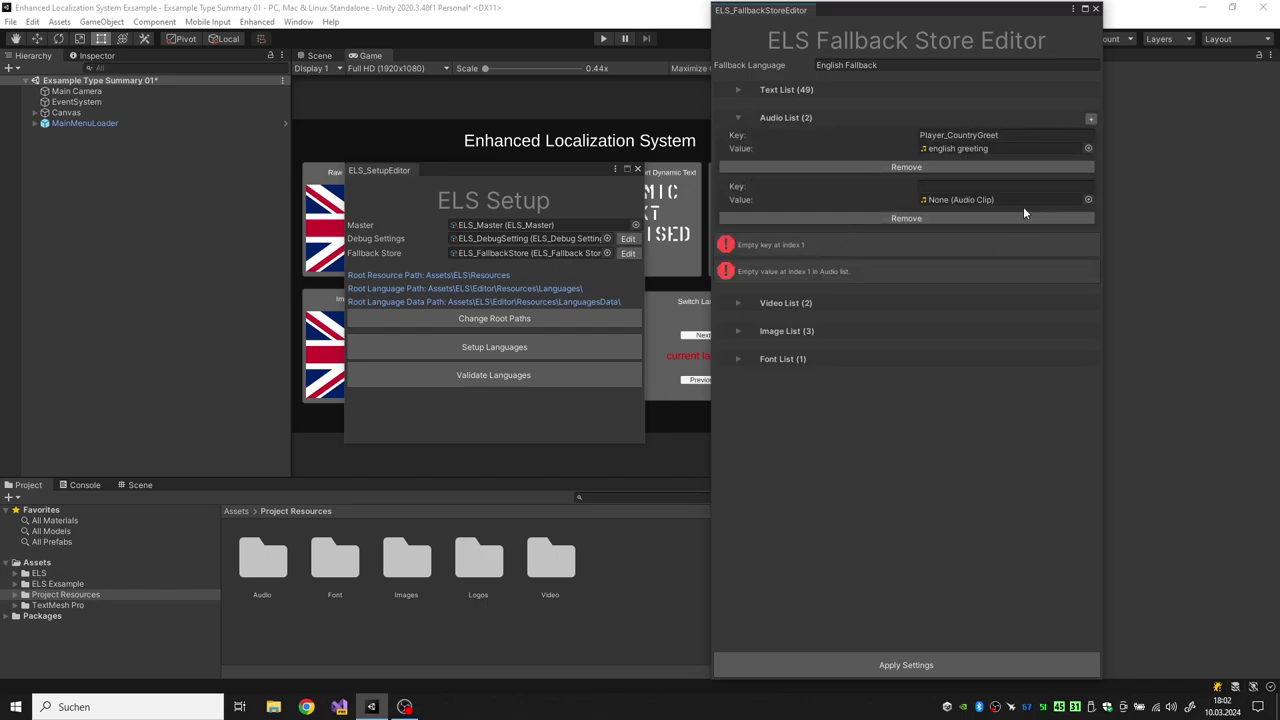
click(953, 187)
text(regg)
click(1088, 200)
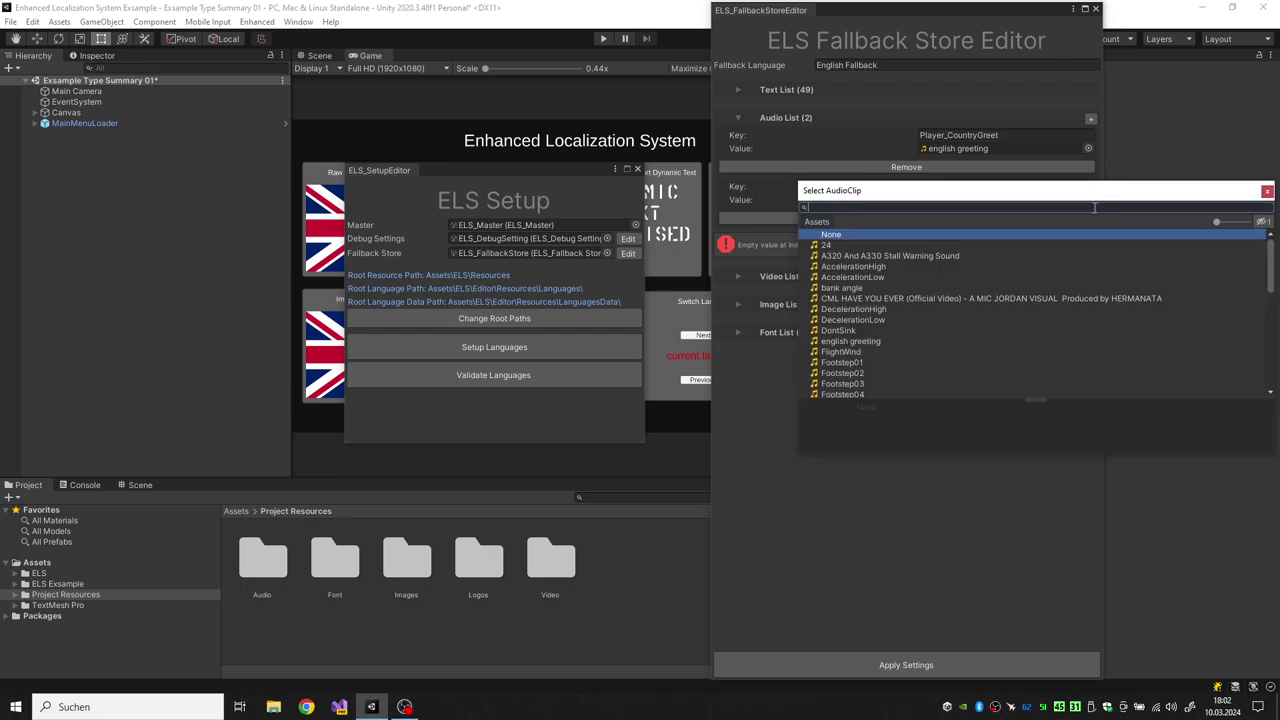
click(899, 277)
key(Return)
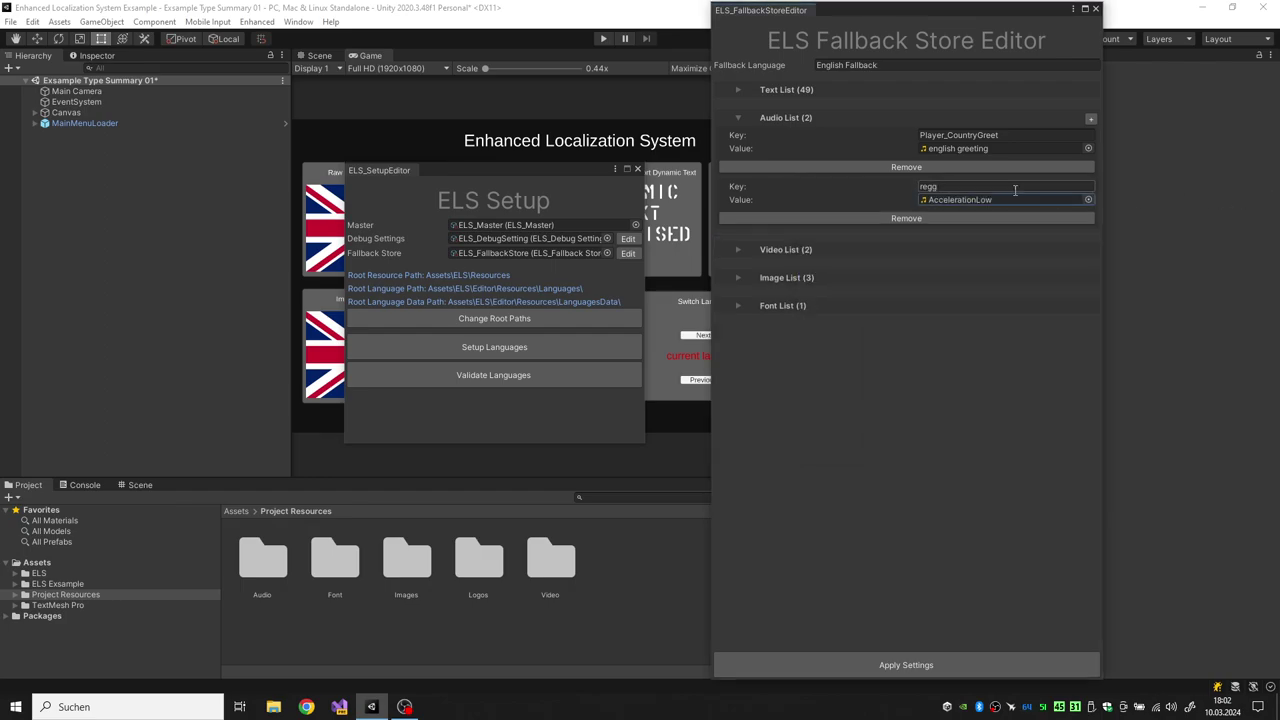
click(938, 217)
click(739, 118)
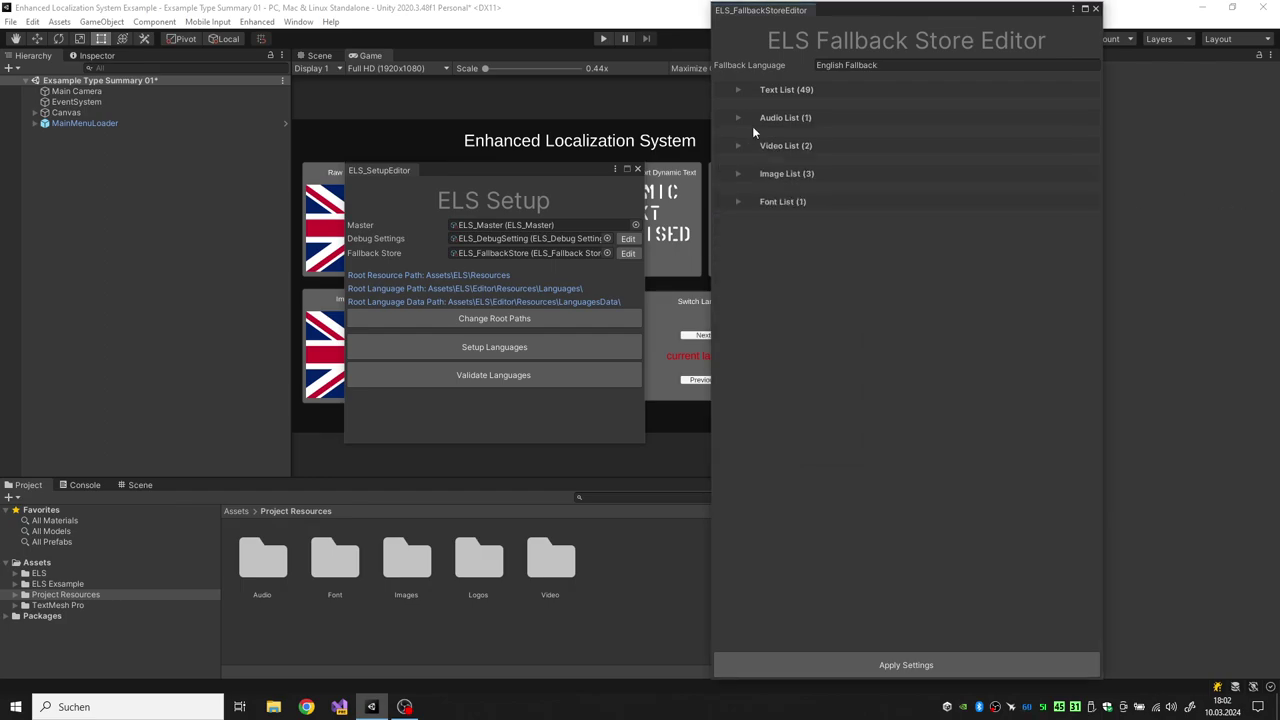
click(737, 146)
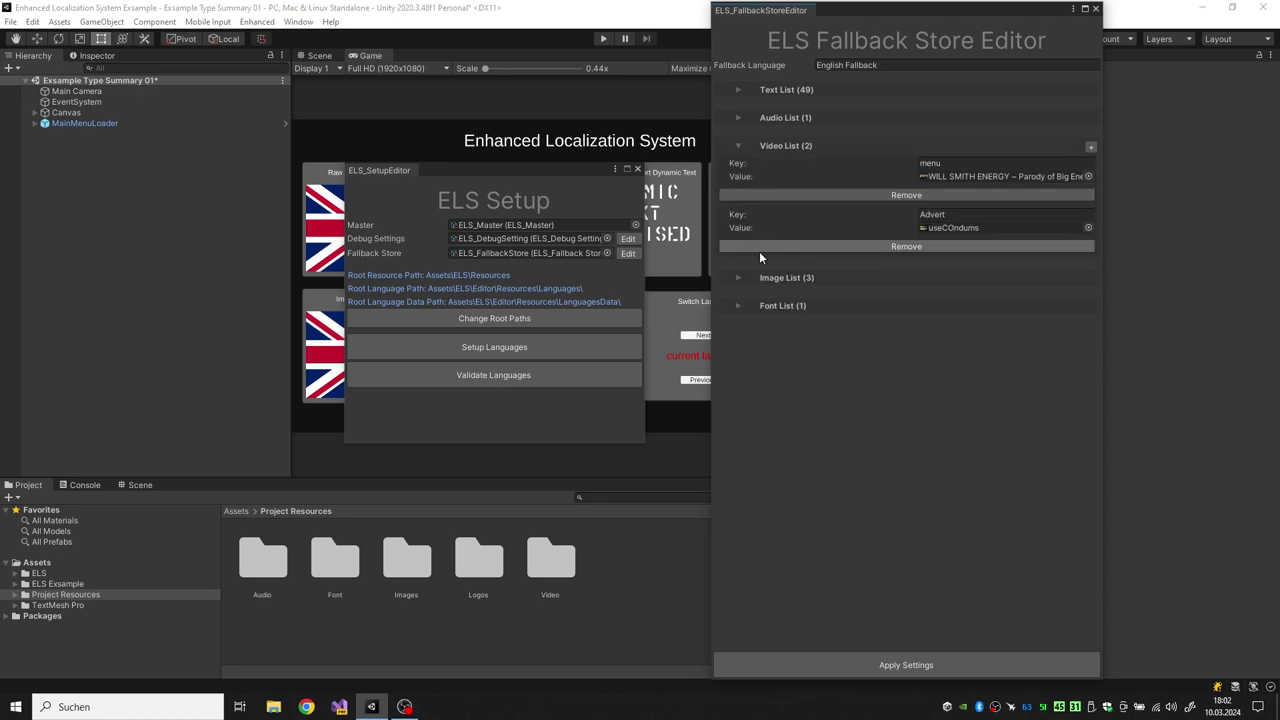
click(739, 277)
click(768, 461)
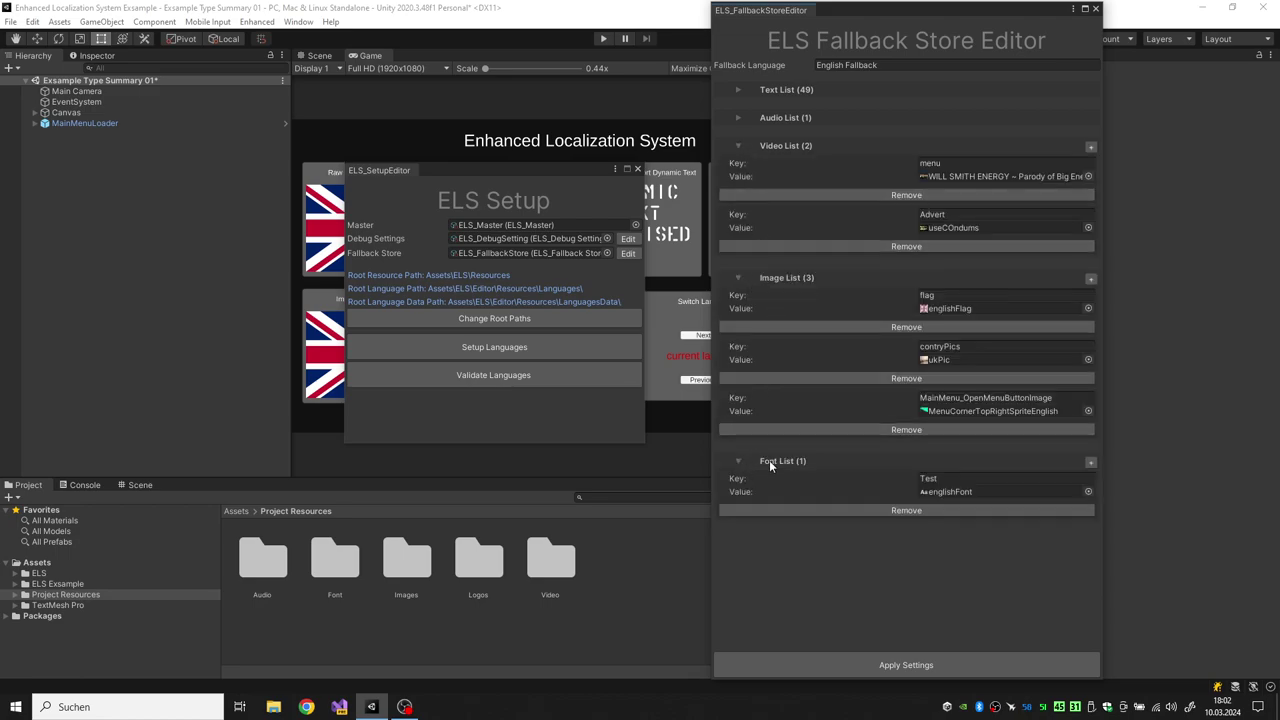
click(1095, 9)
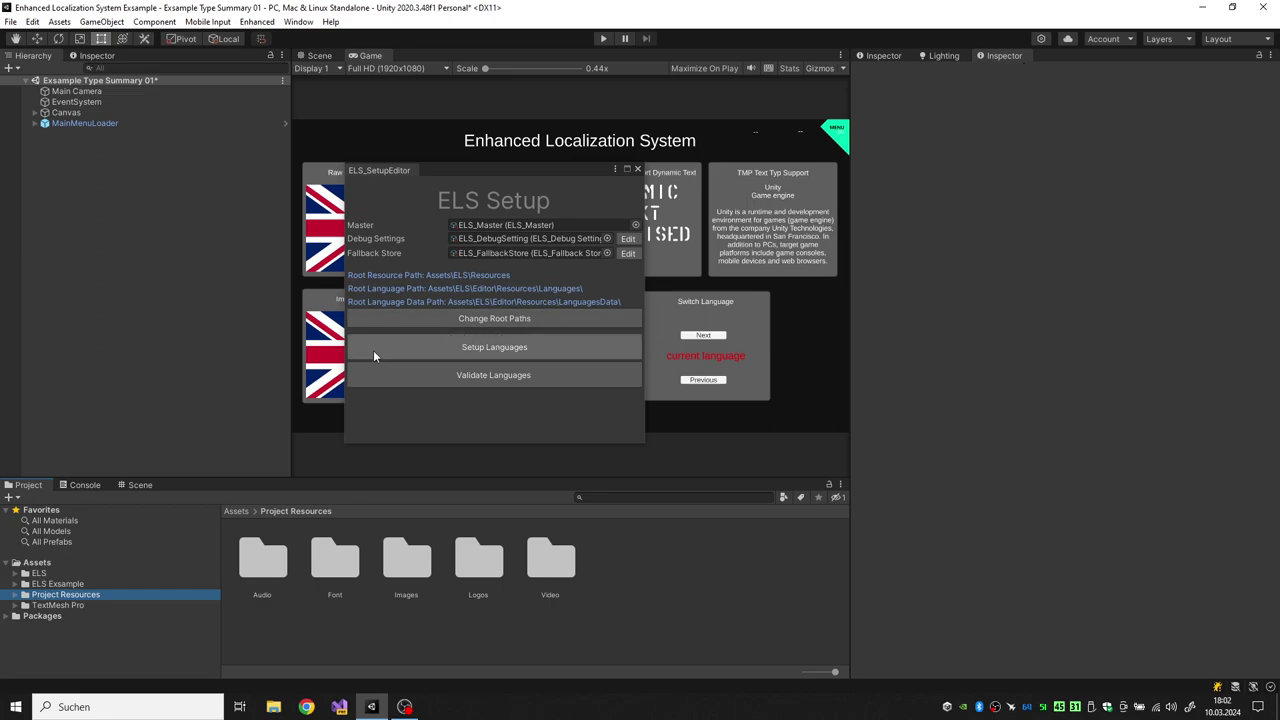
- Check the Setup Languages and Validate Languages windows, close ELS Setup, and enter Play mode
click(495, 350)
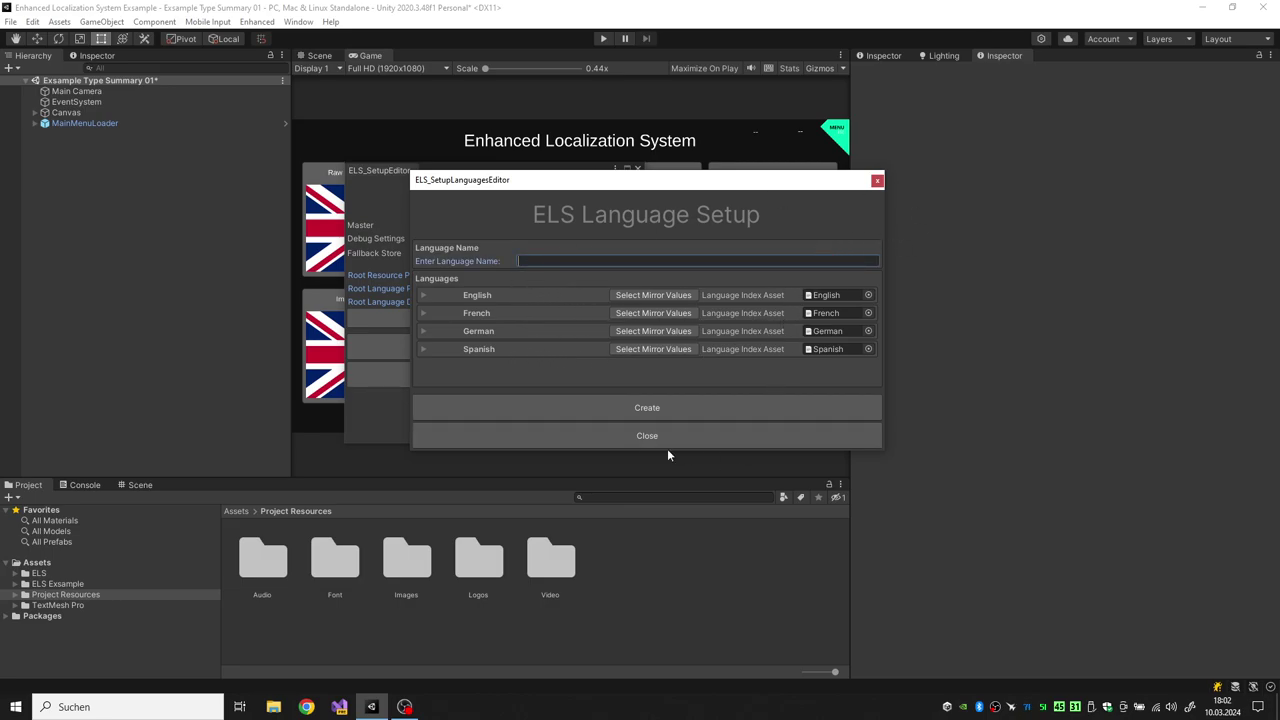
click(634, 430)
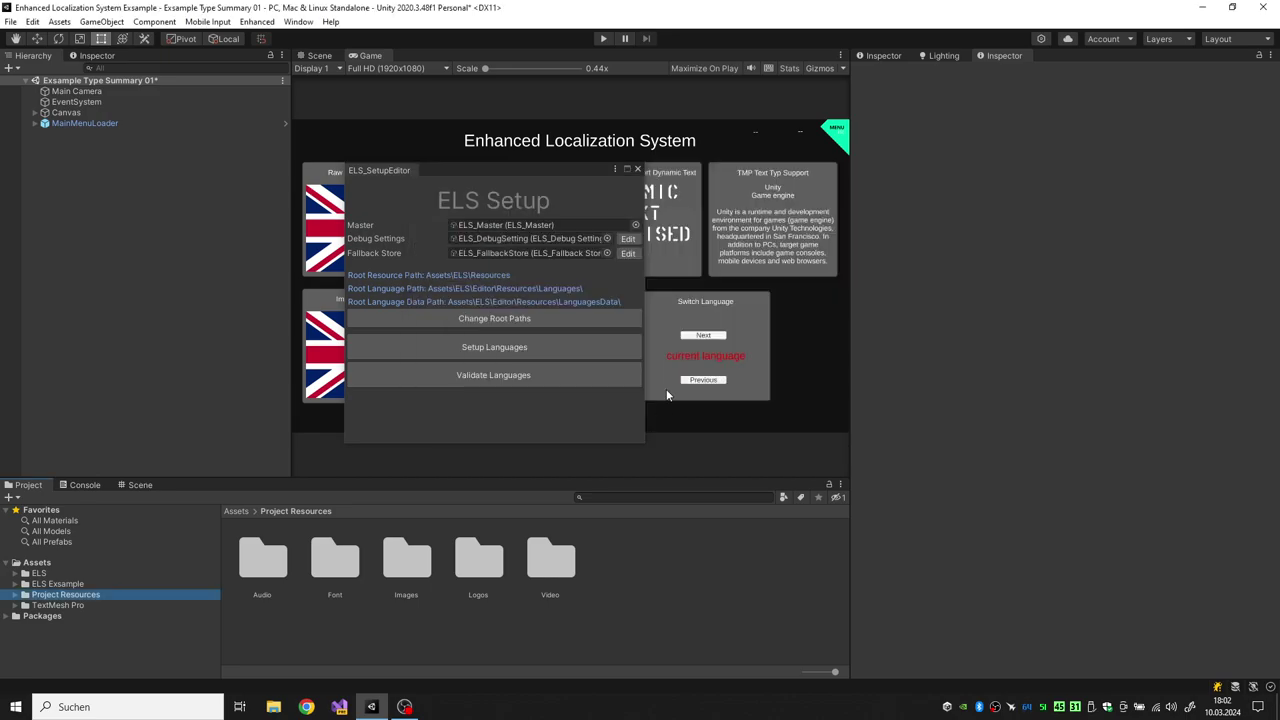
click(512, 375)
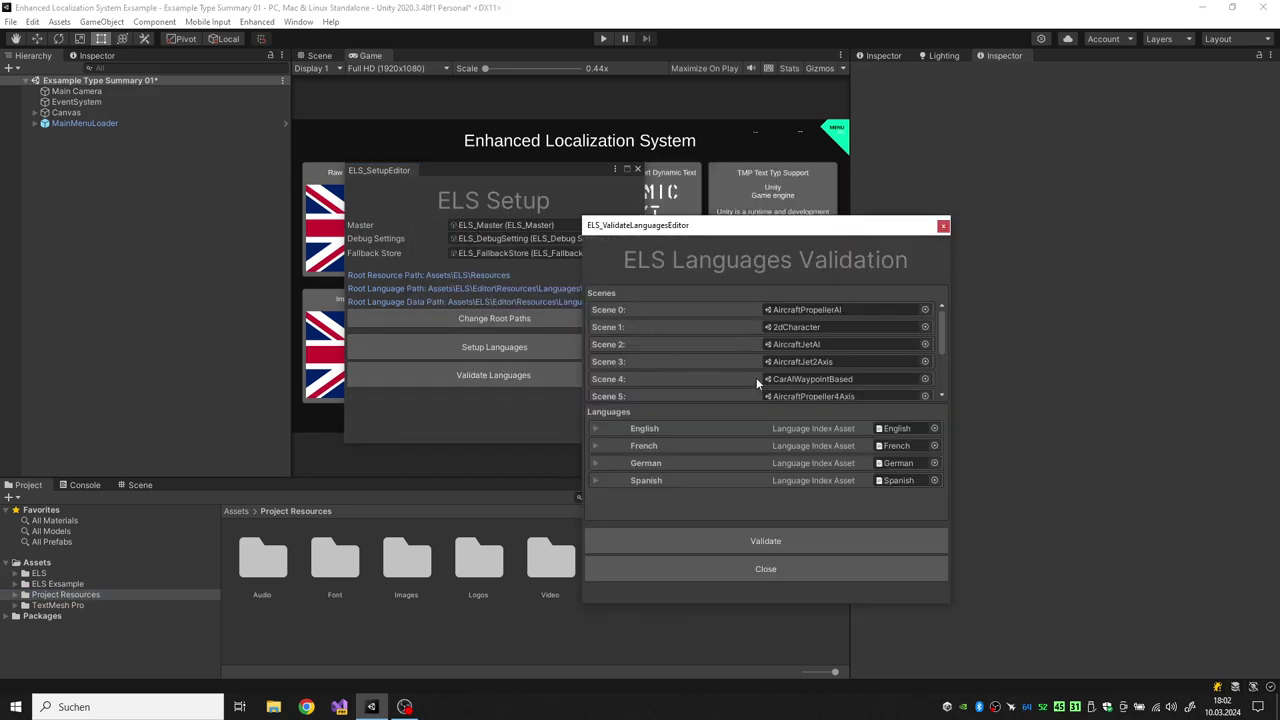
click(942, 227)
click(637, 169)
click(601, 38)
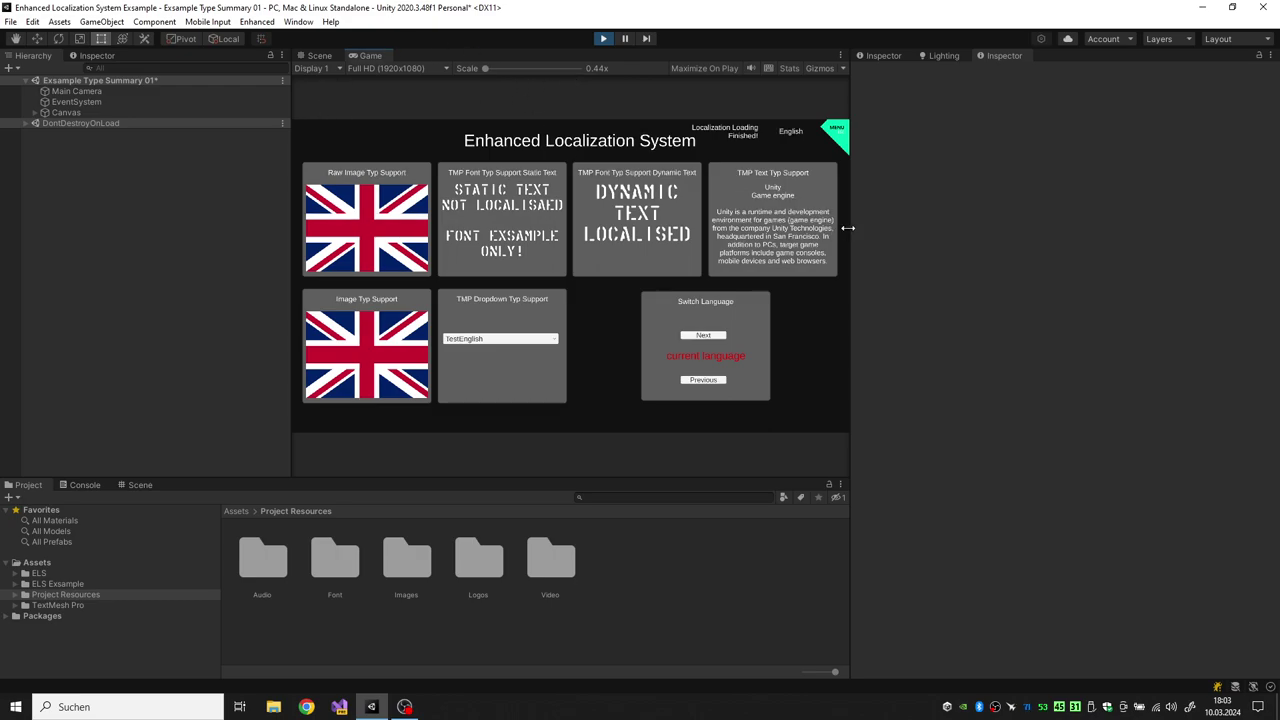
- Widen the Game view on both sides and choose E5 in the demo dropdown
drag(847, 228, 1027, 230)
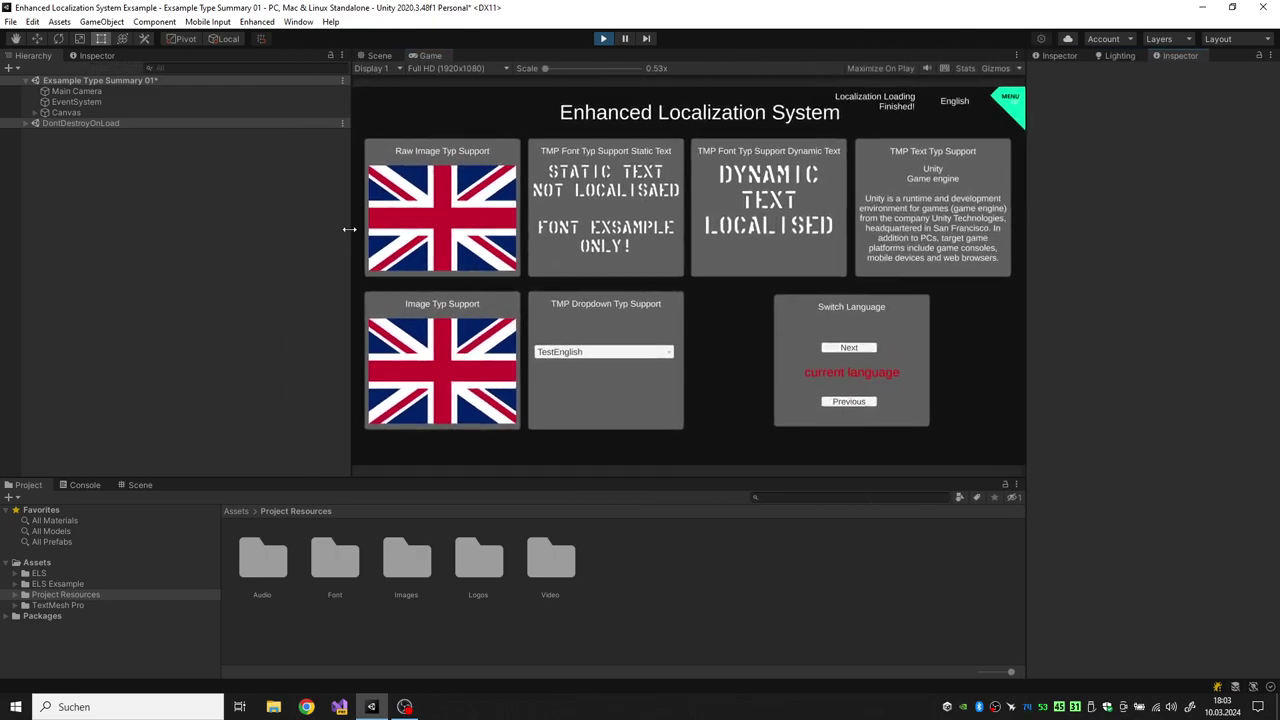
drag(349, 229, 217, 241)
click(531, 364)
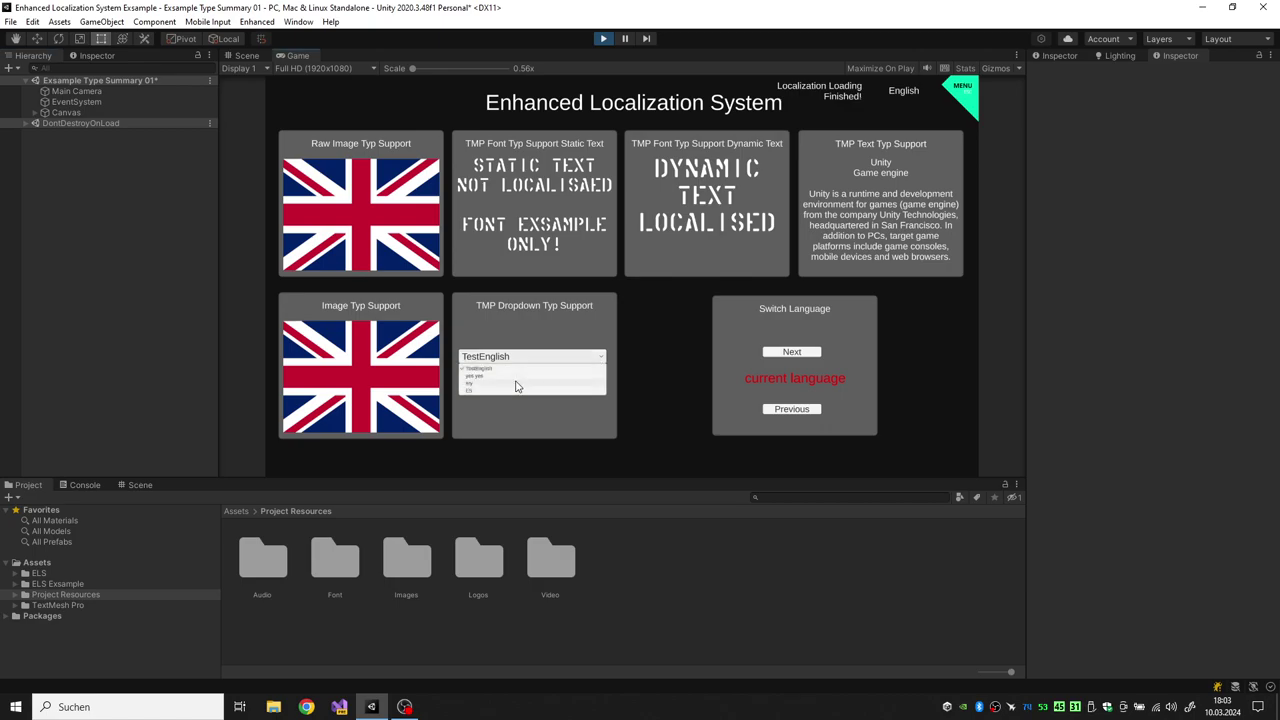
click(491, 363)
click(520, 385)
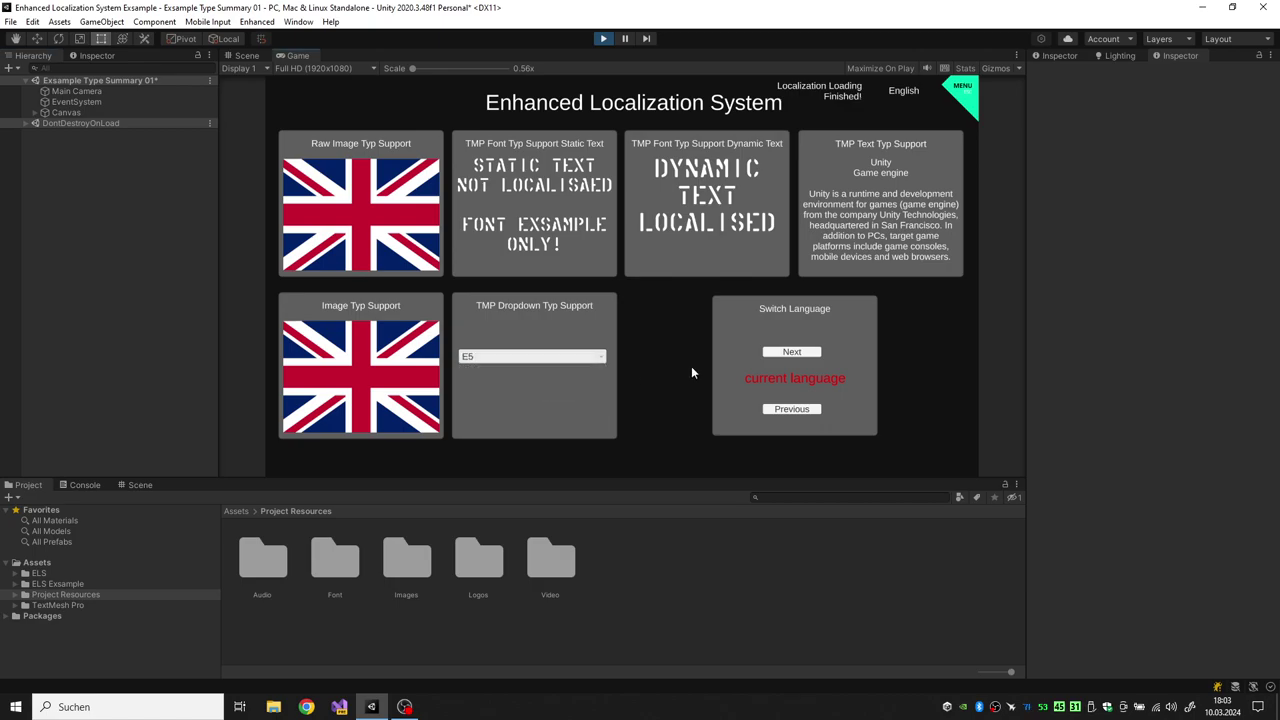
- Cycle the demo through French, German and Spanish back to English, then open its MENU
click(797, 358)
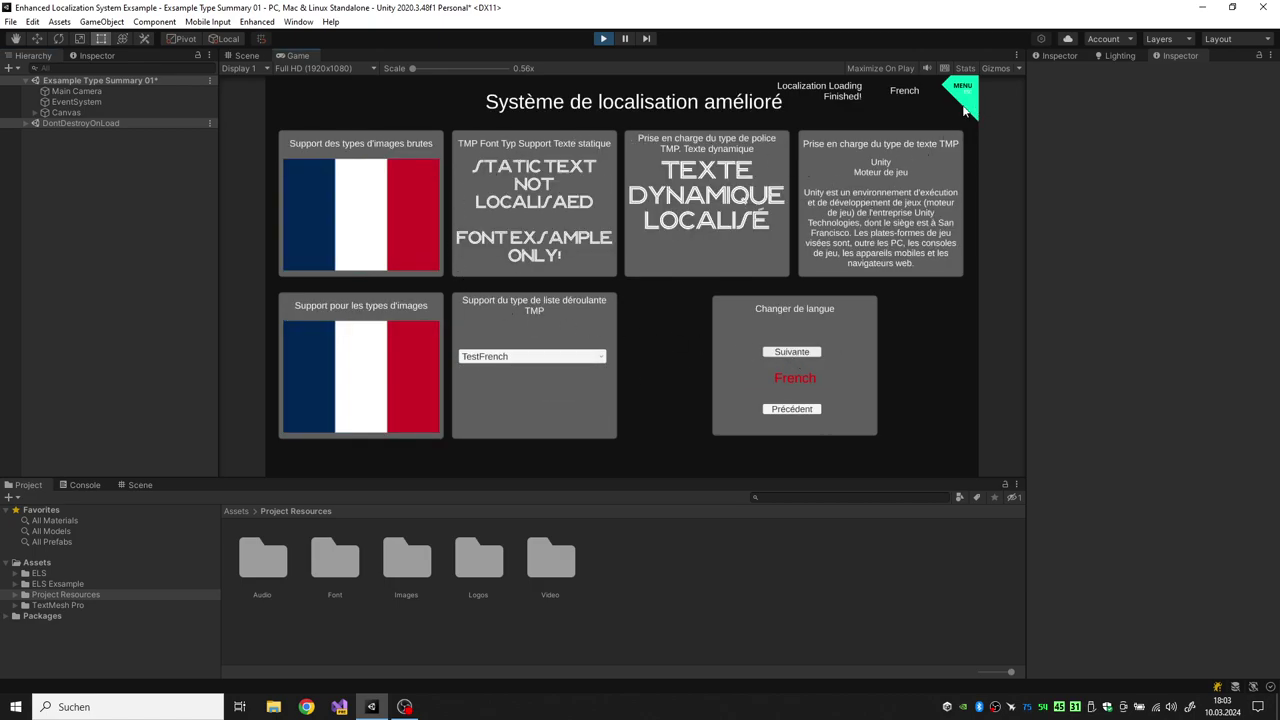
click(780, 355)
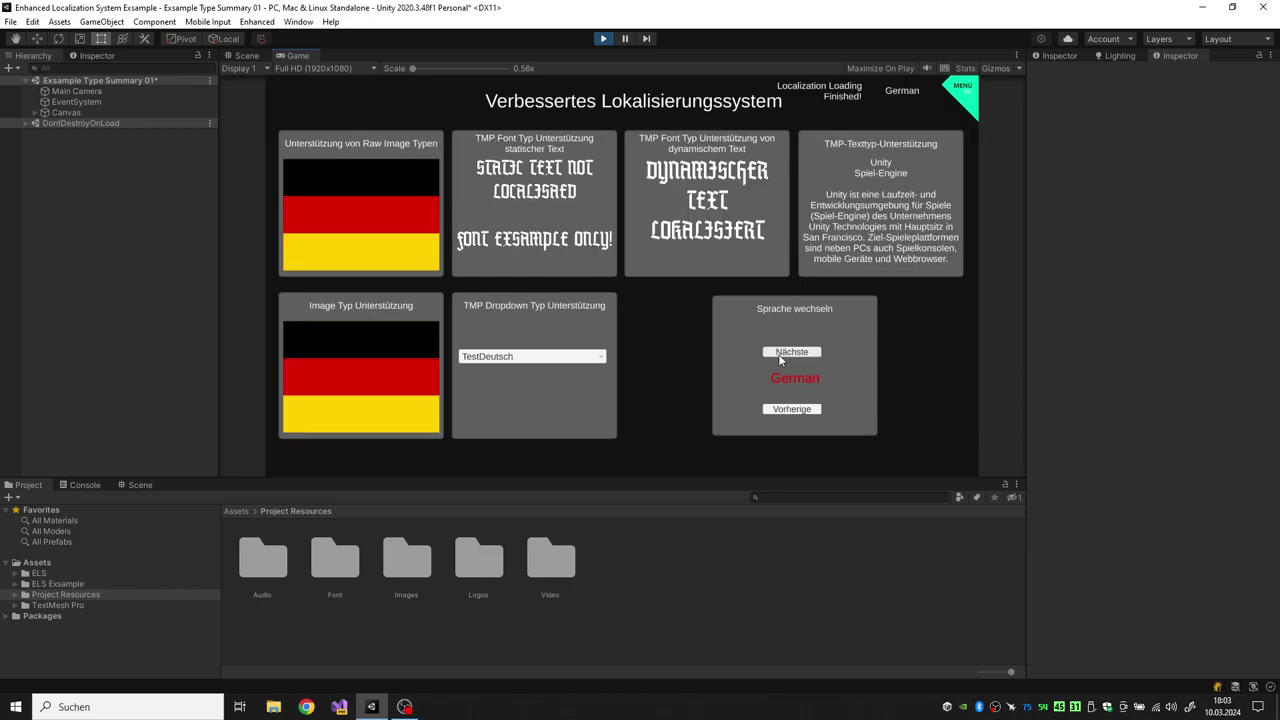
click(780, 355)
click(779, 356)
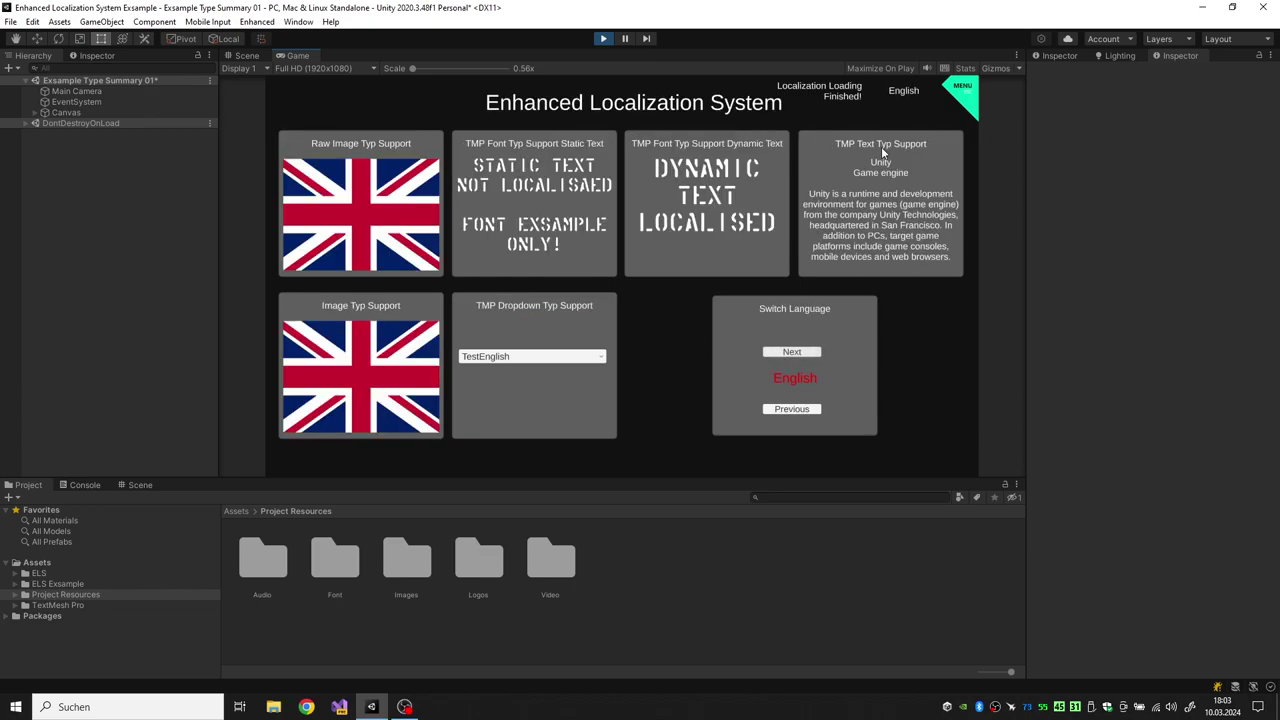
click(960, 90)
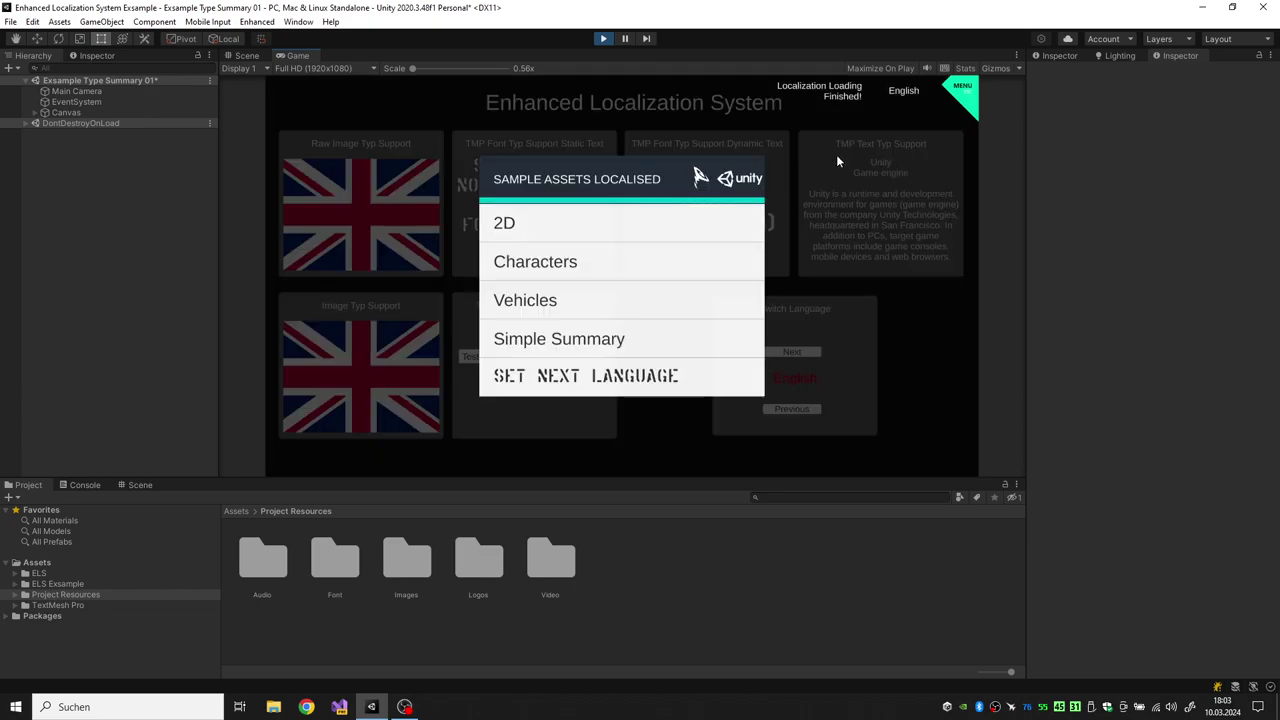
- Load the 2D Platformer Character scene and run and jump the character up the first platforms
click(551, 237)
click(571, 248)
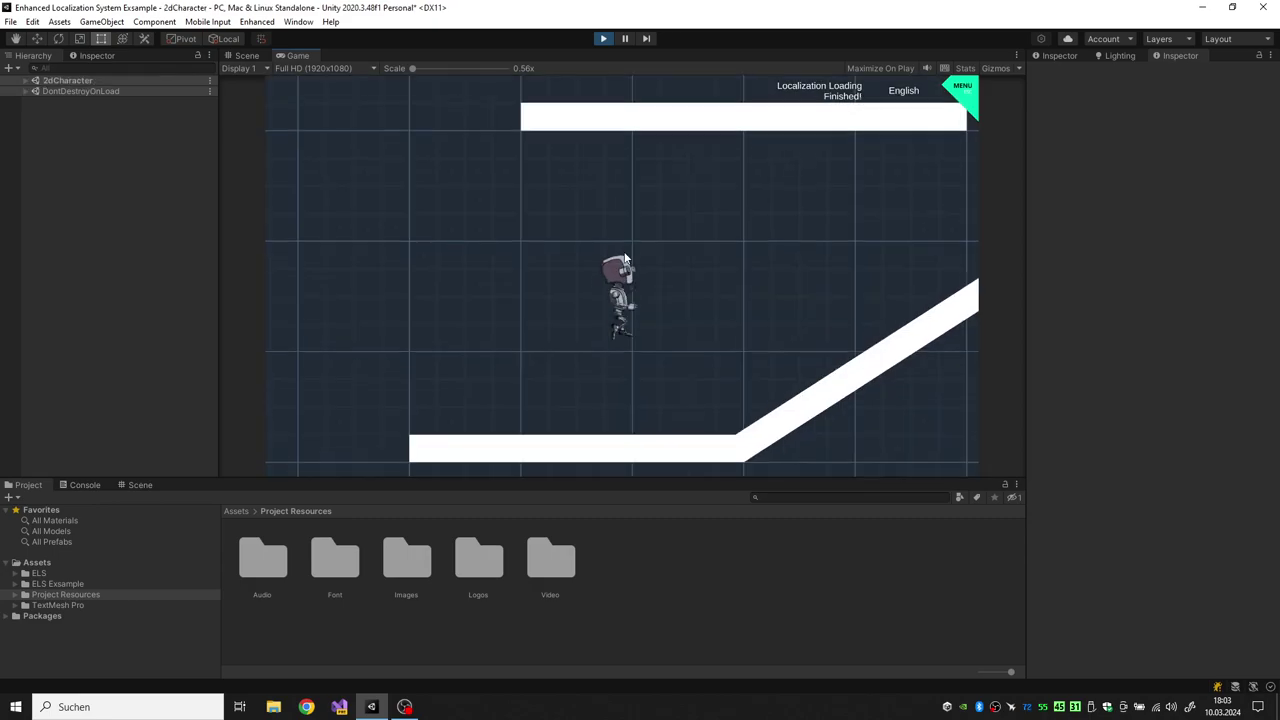
key(Right)
key(space)
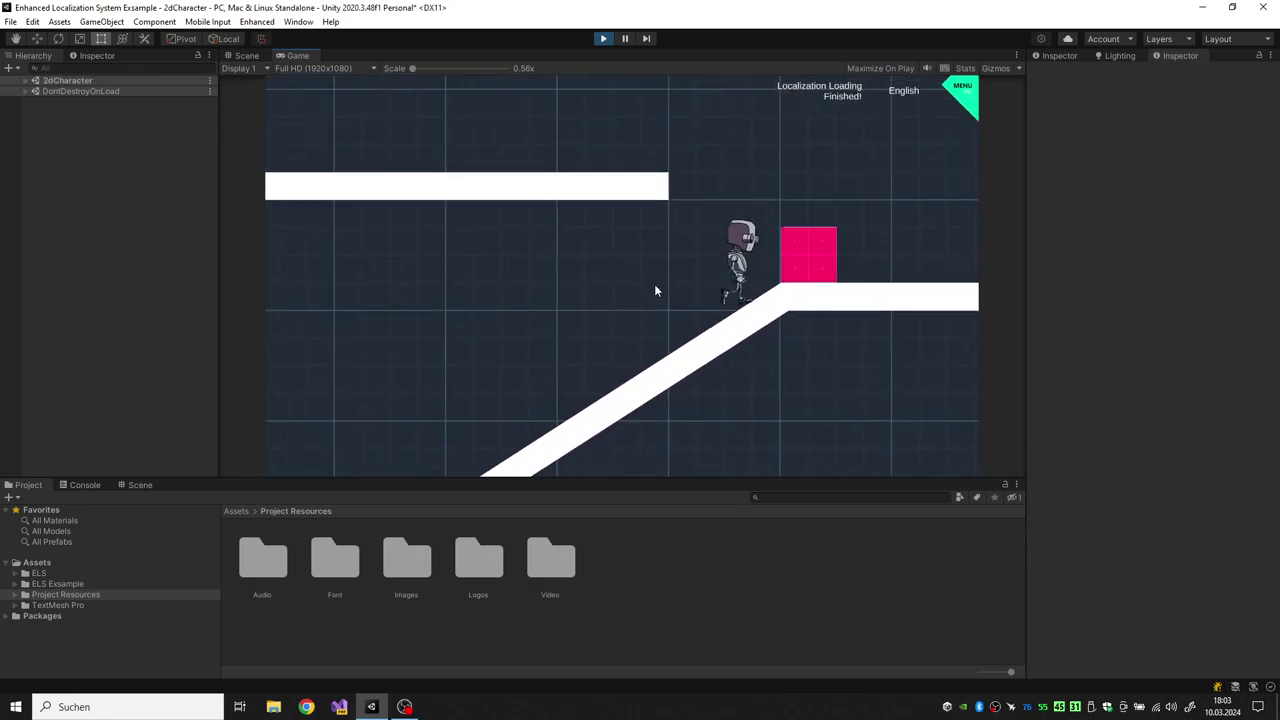
key(Left)
key(space)
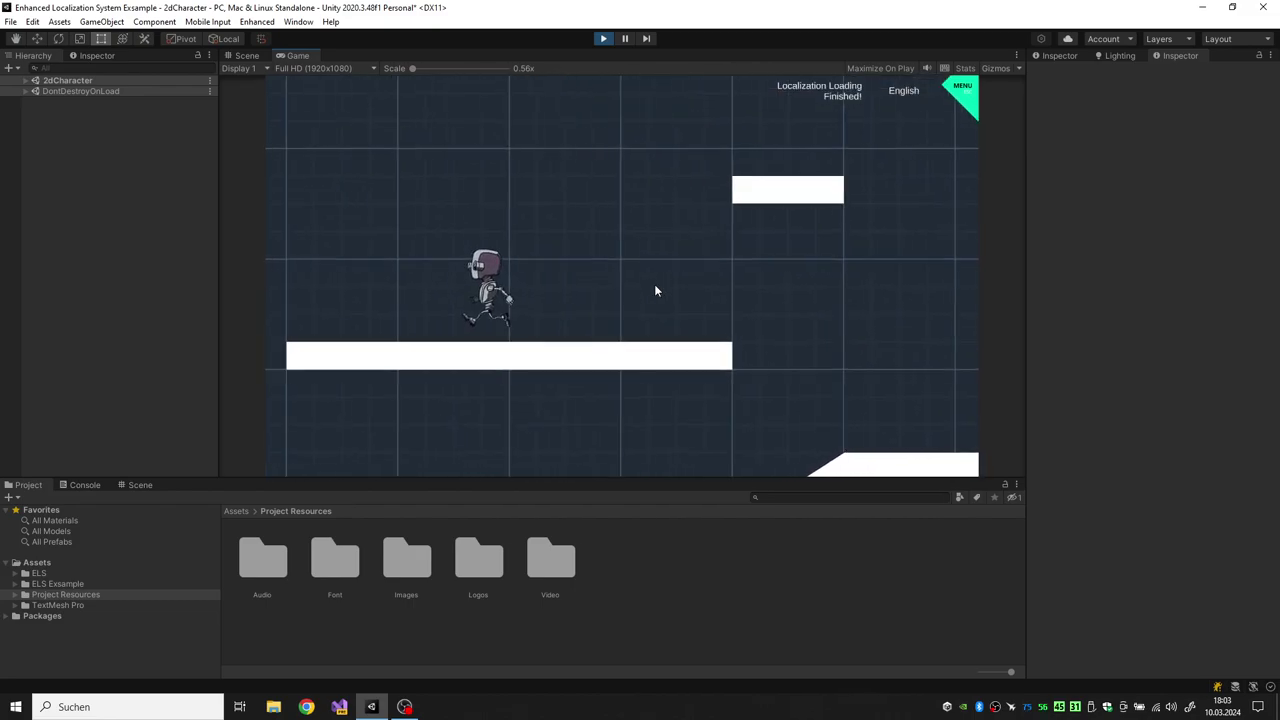
key(Right)
key(space)
- Keep climbing the level, then drop through the gap and run right along the lower platform
key(space)
key(Left)
key(Right)
key(space)
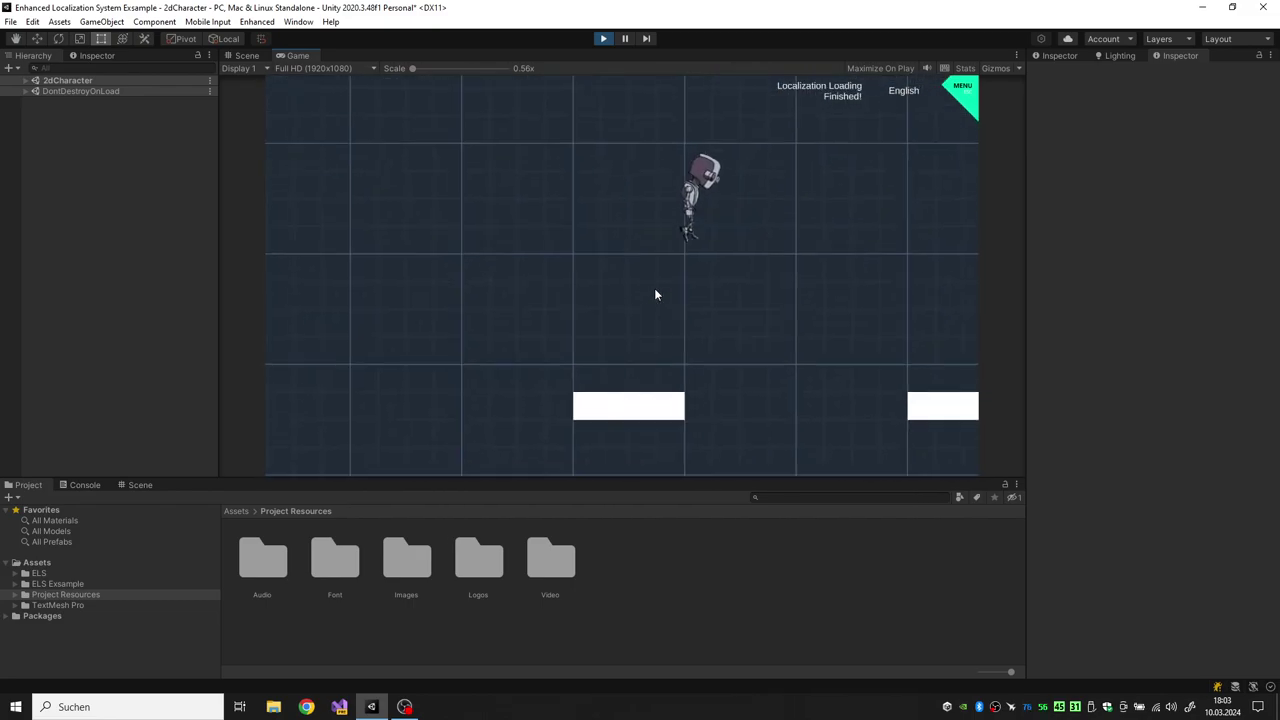
key(space)
key(Right)
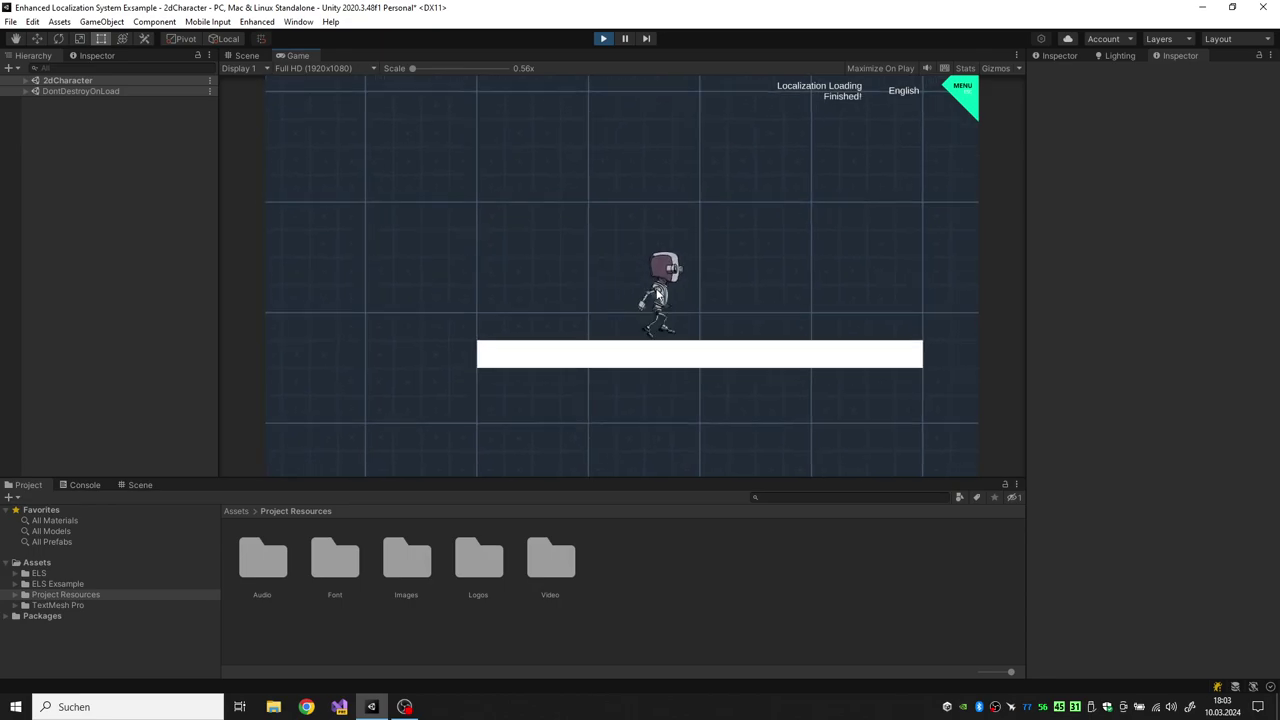
key(Left)
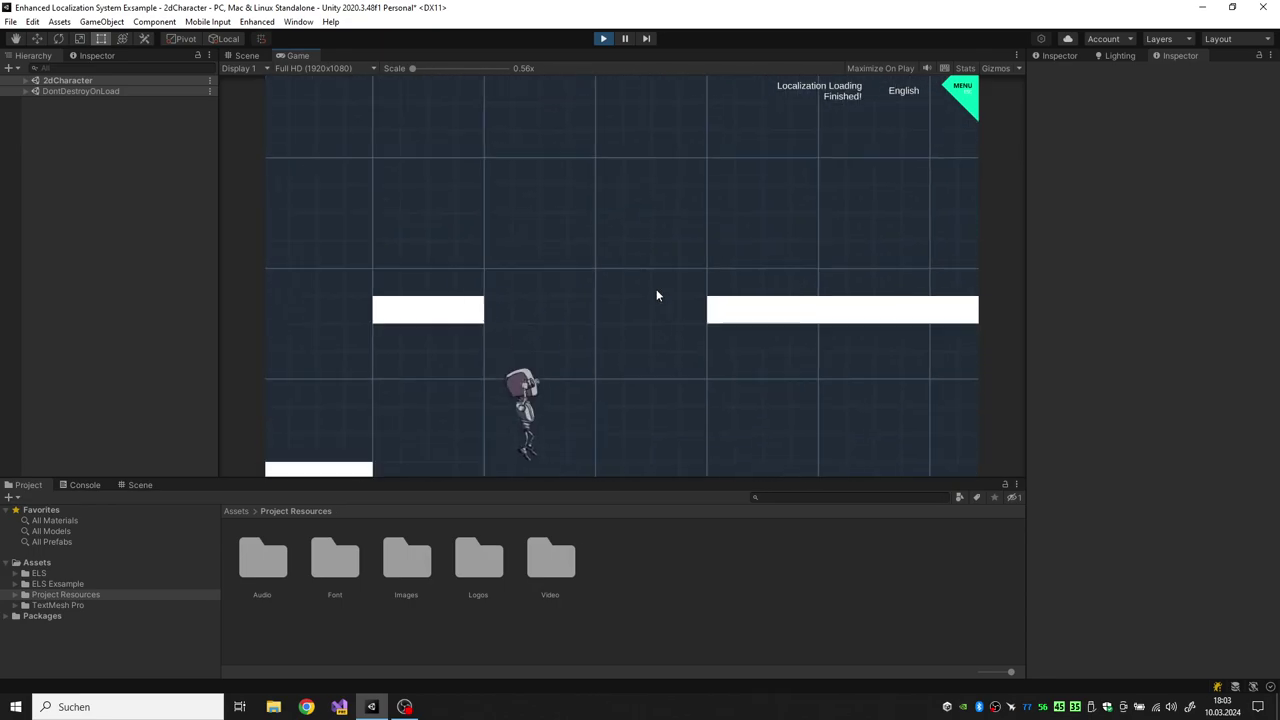
key(Right)
key(Right)
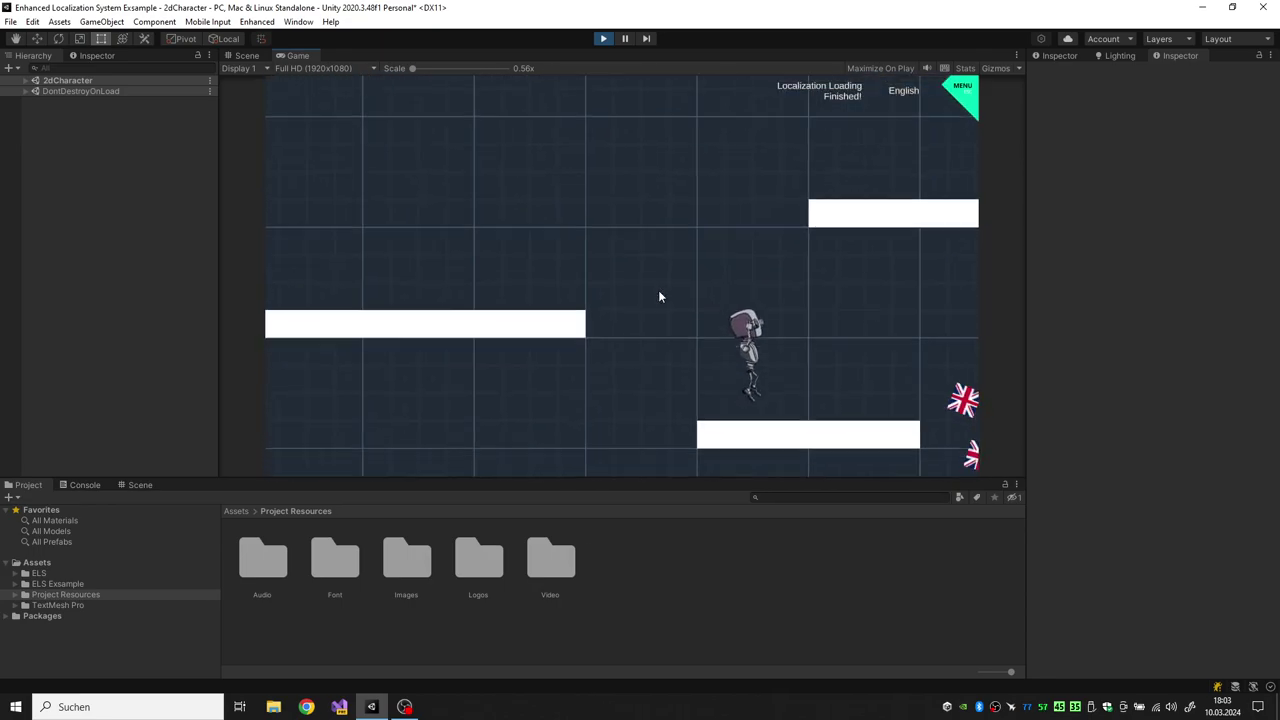
- Switch the game language to Spanish in the sample assets menu, then back to English
key(Escape)
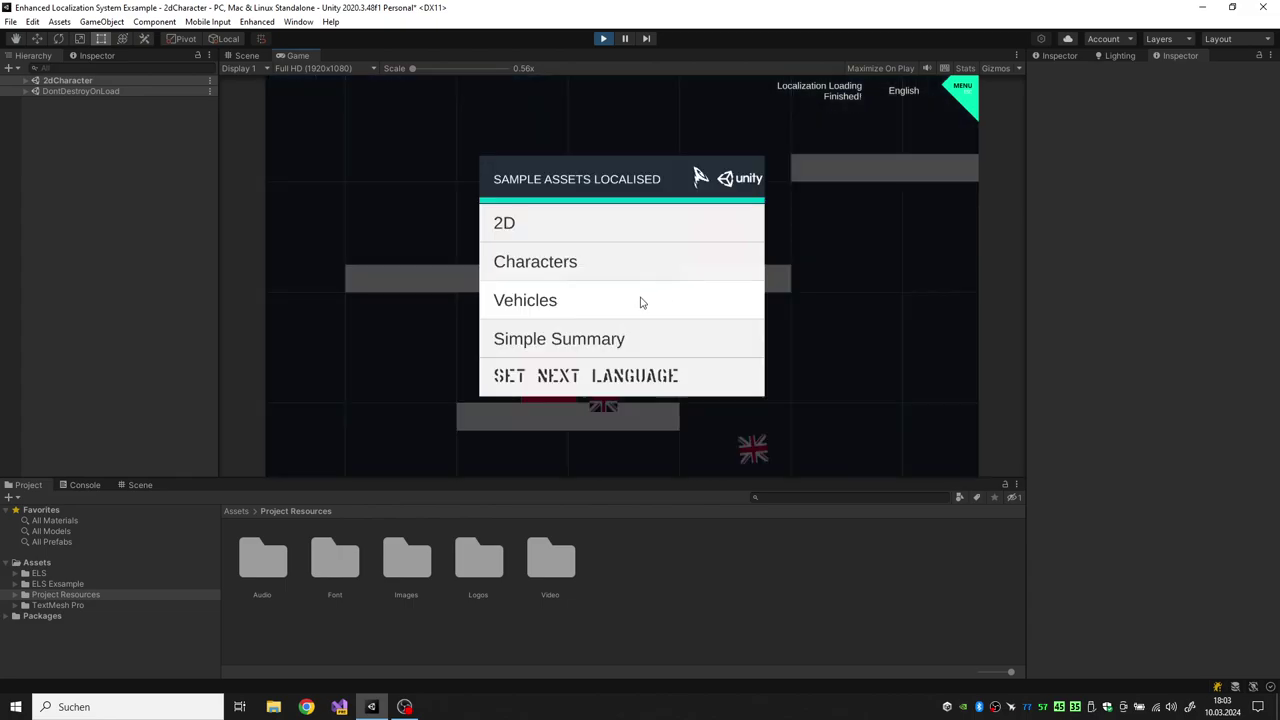
click(575, 386)
click(572, 390)
click(570, 390)
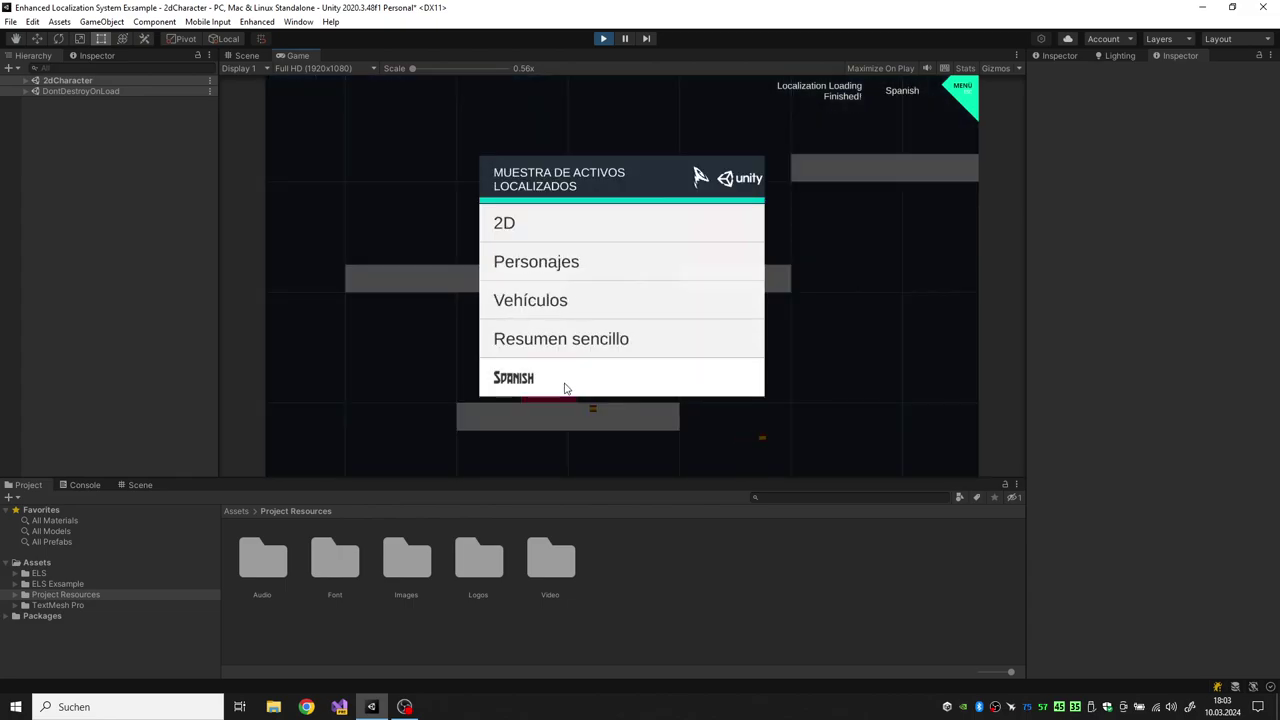
key(Escape)
key(Escape)
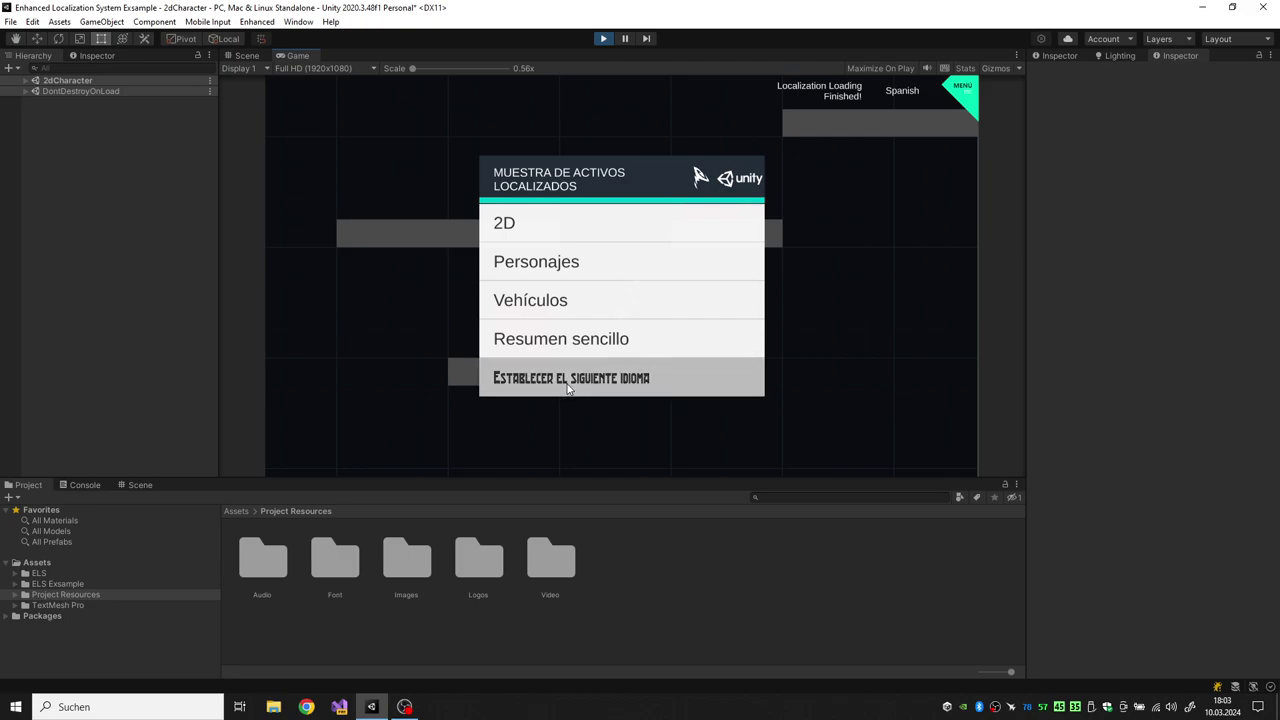
click(570, 390)
key(Escape)
key(Escape)
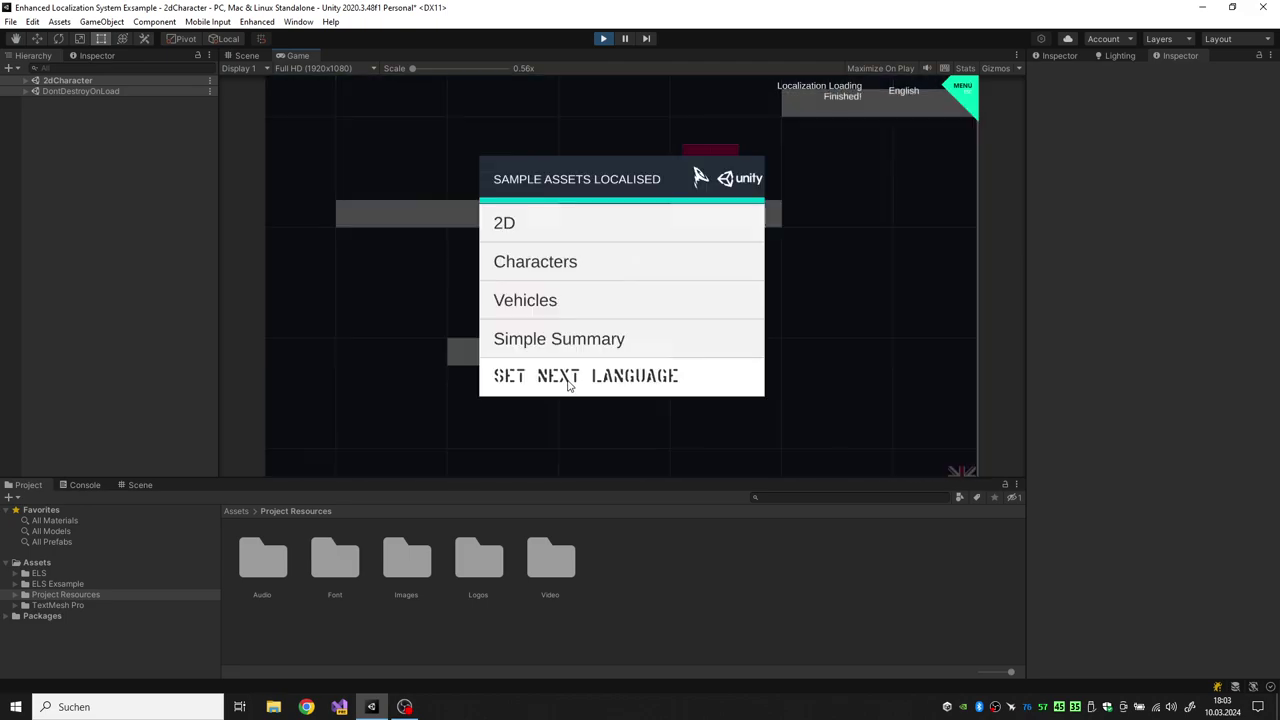
- Load the Third Person Character scene and switch the game language to French
click(537, 262)
click(586, 292)
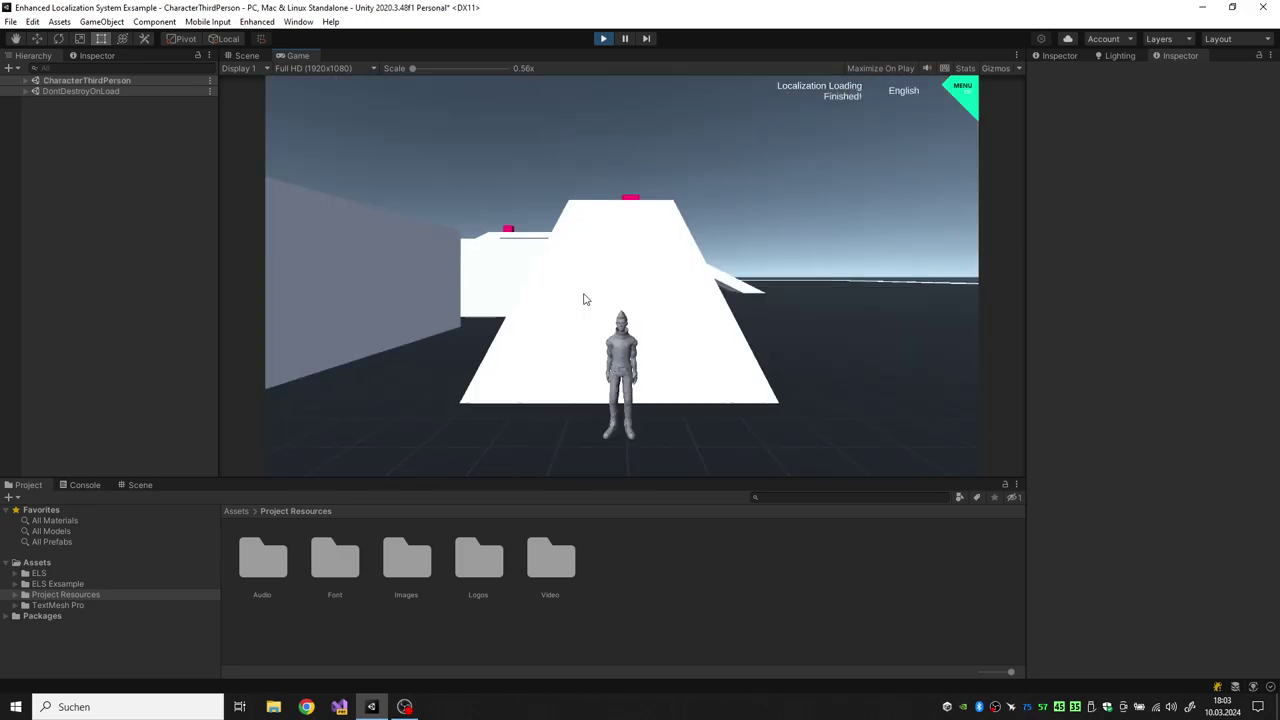
key(w)
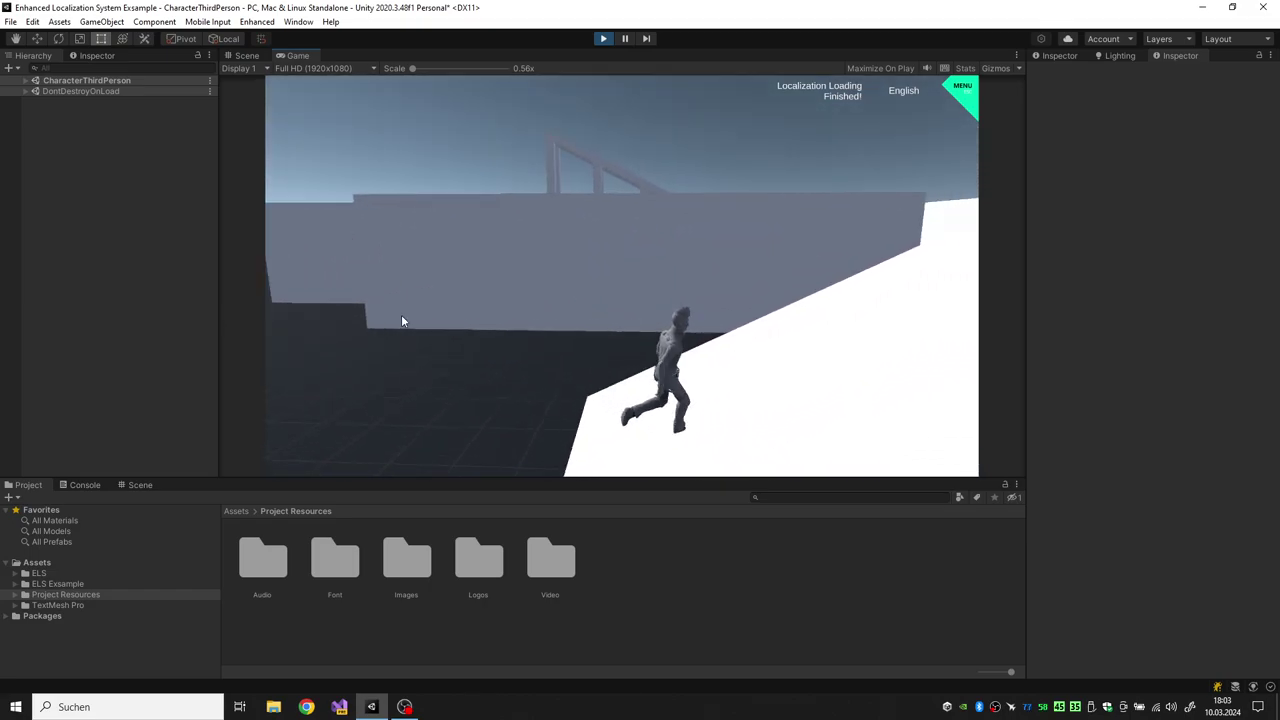
key(Escape)
click(640, 382)
key(Escape)
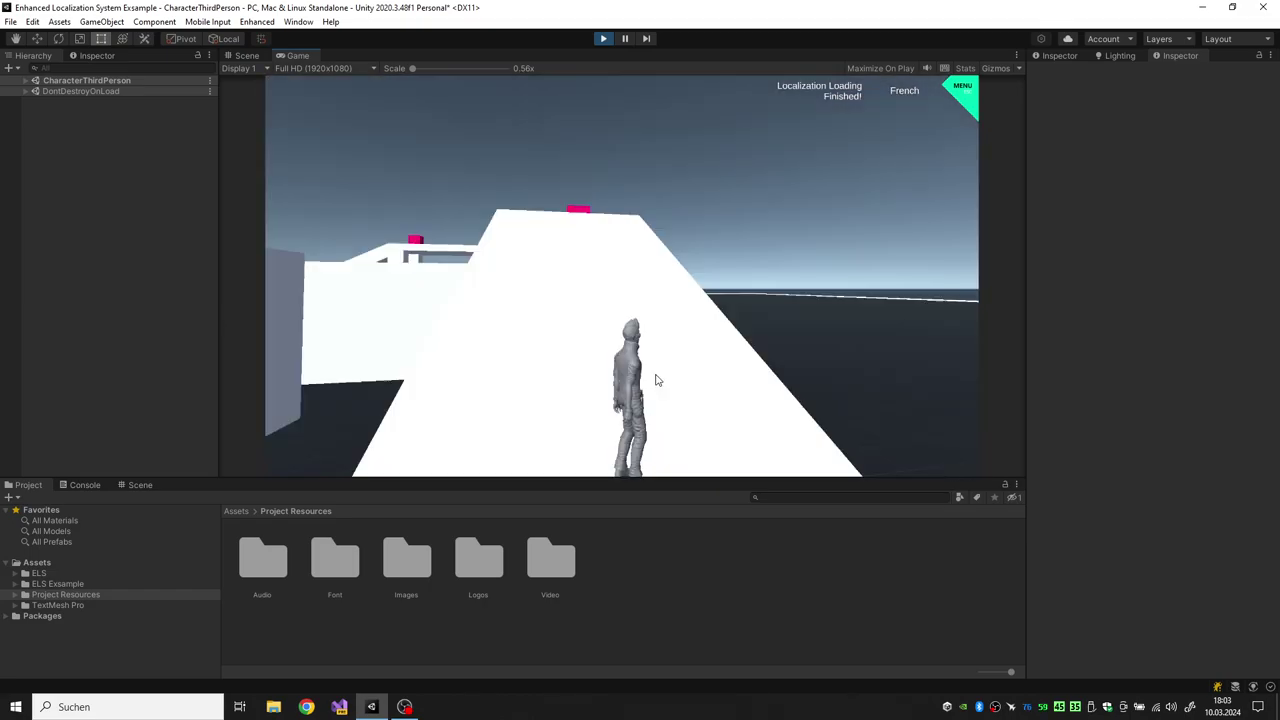
- Walk the character up the white ramp, across the platform and along the maze wall
key(w)
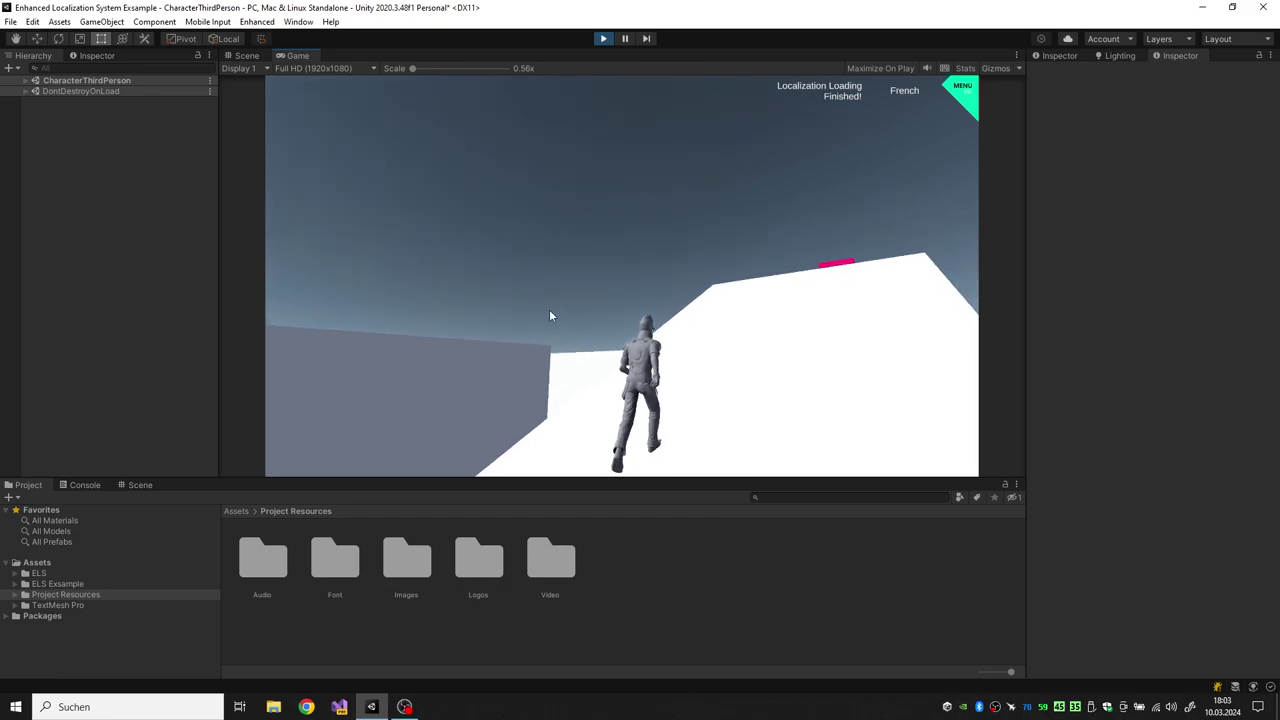
key(w)
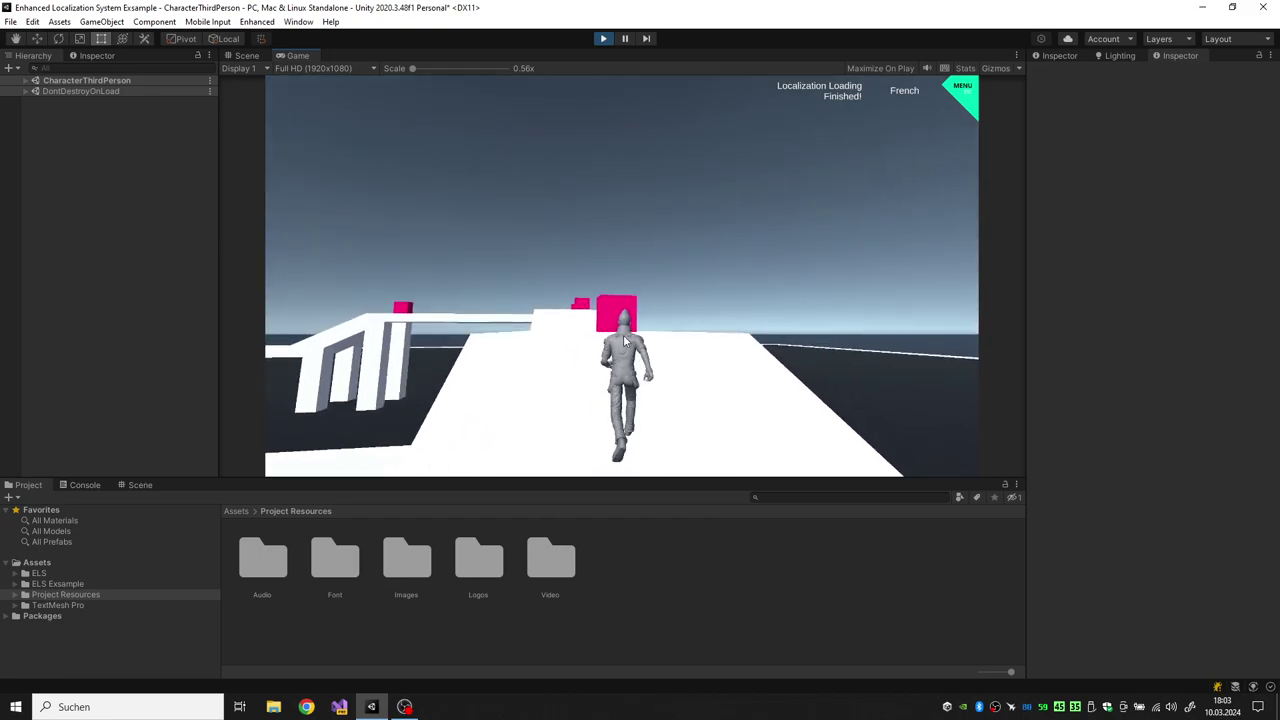
key(w)
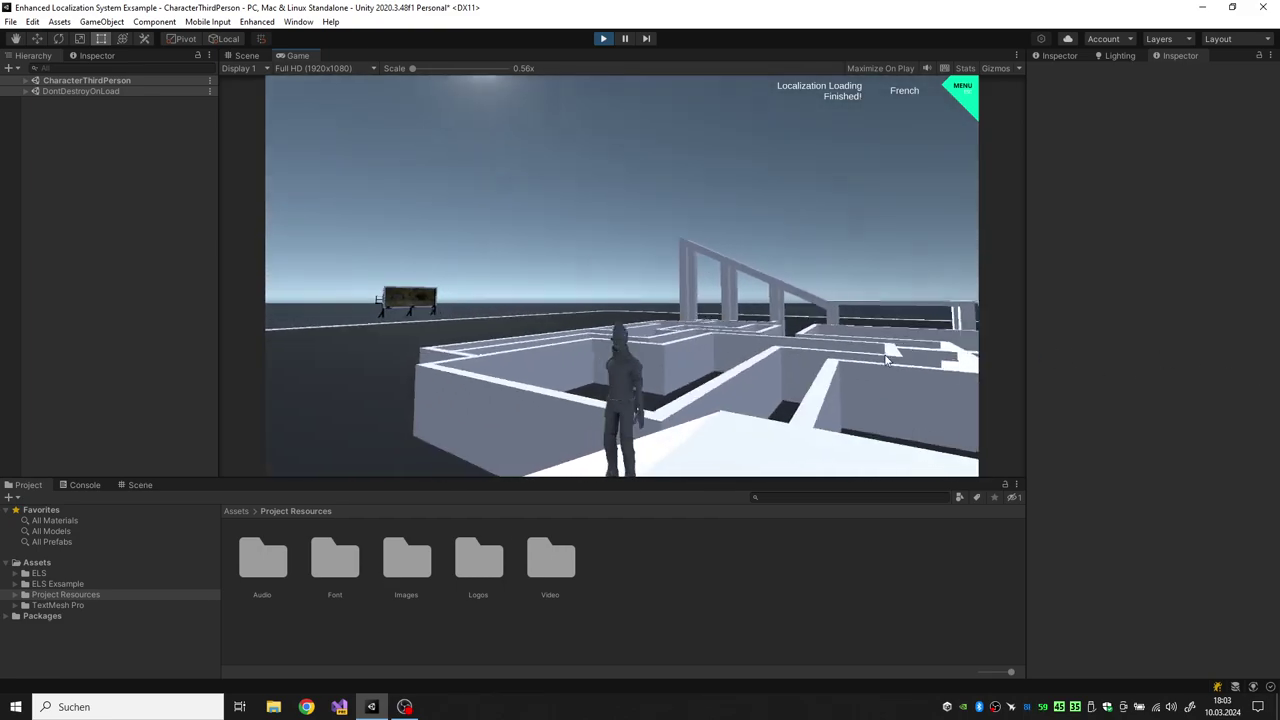
key(w)
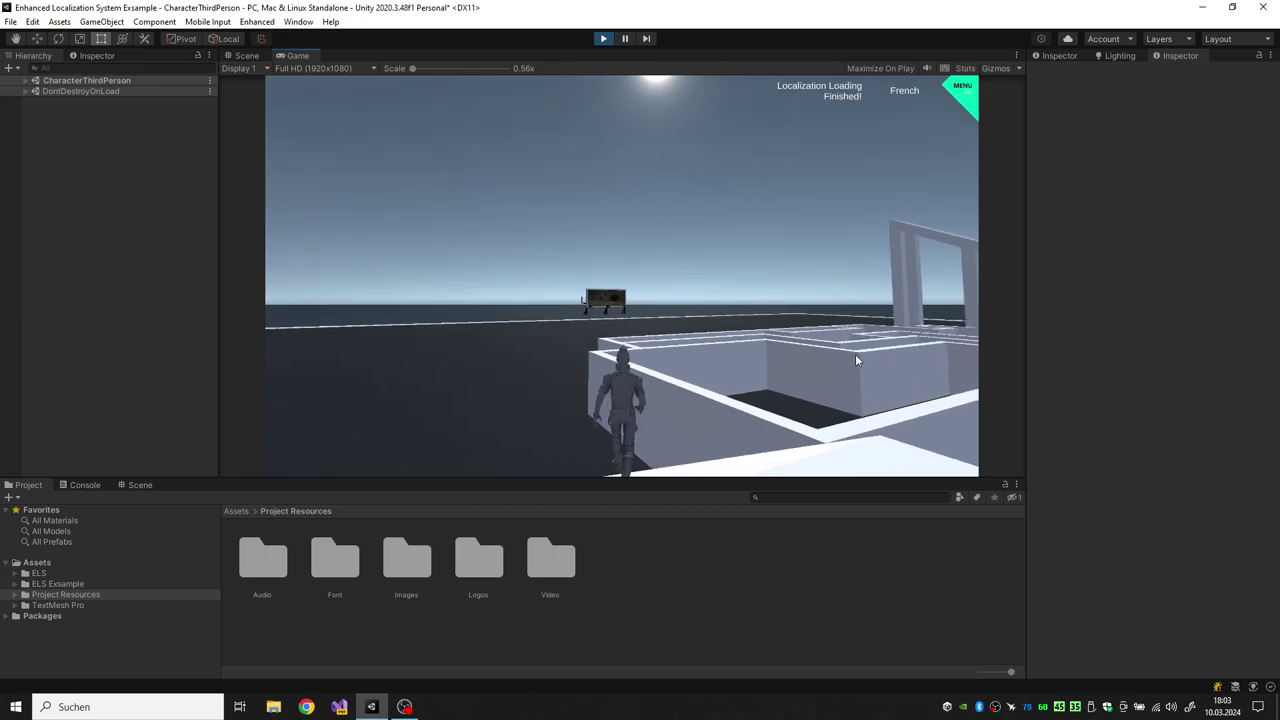
key(w)
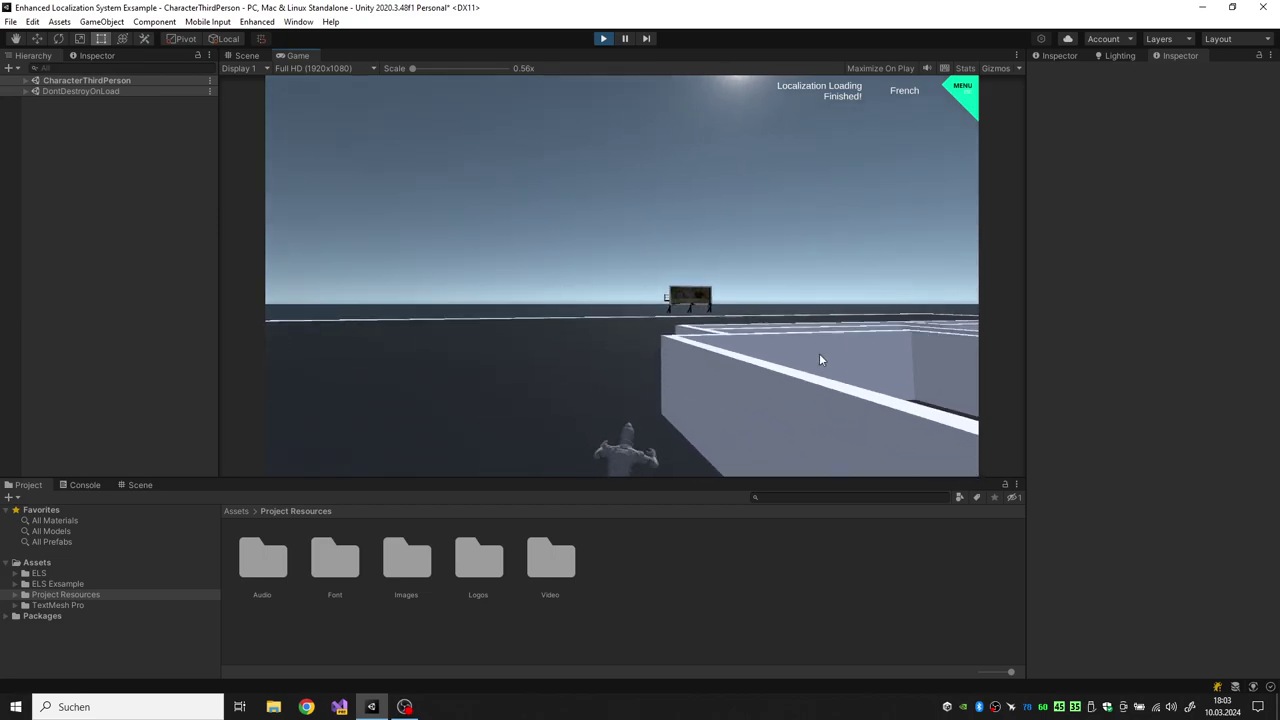
- Cycle the language through German and Spanish back to English and open the Simple Summary list
key(Escape)
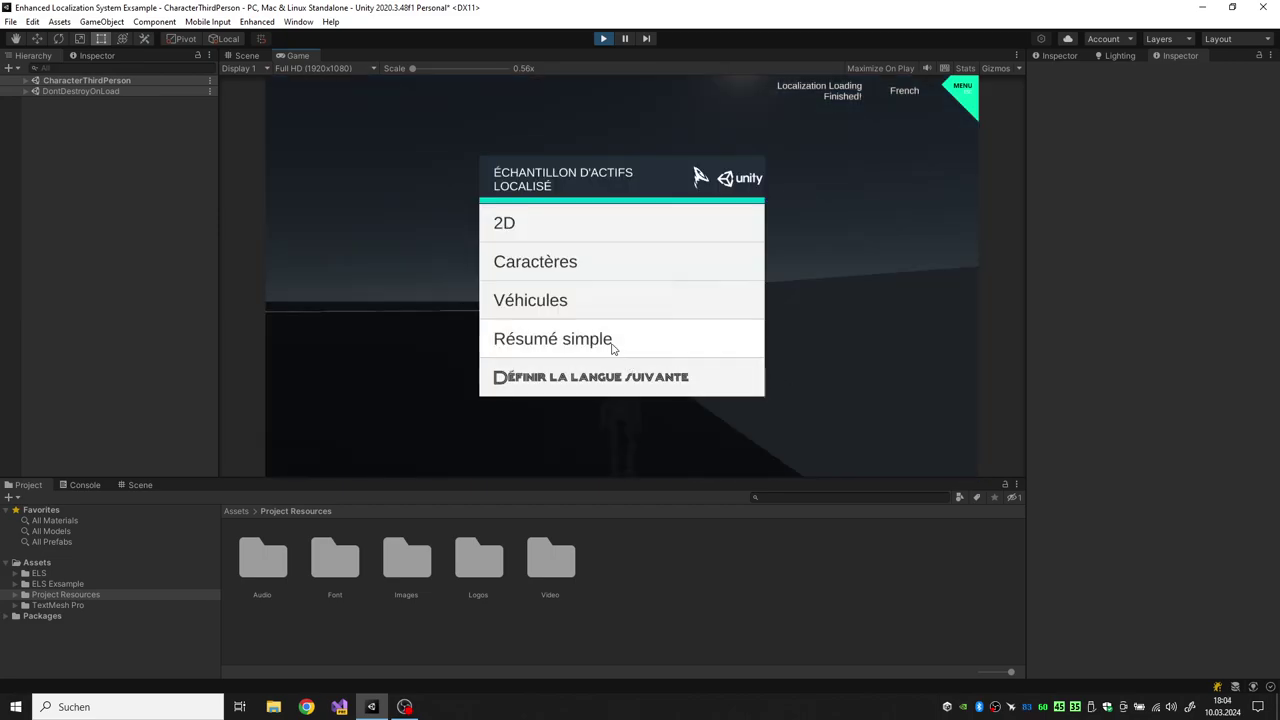
click(607, 348)
click(515, 218)
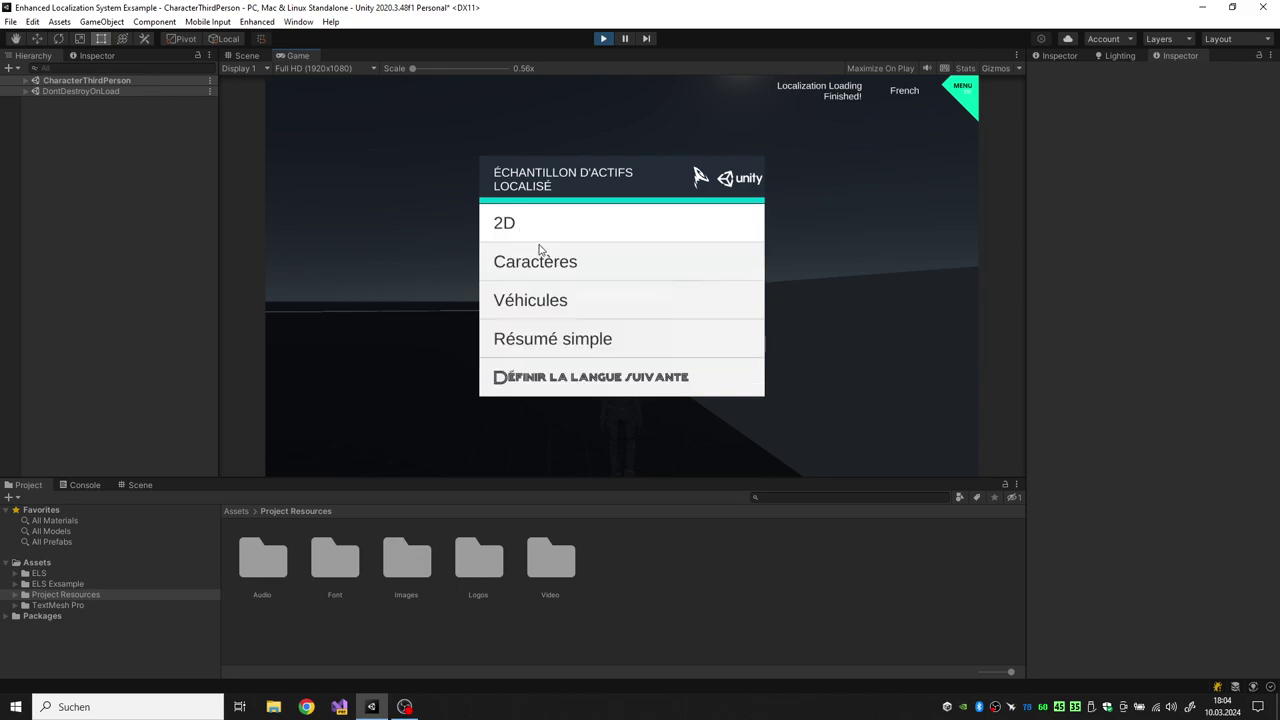
click(575, 378)
click(566, 373)
click(569, 380)
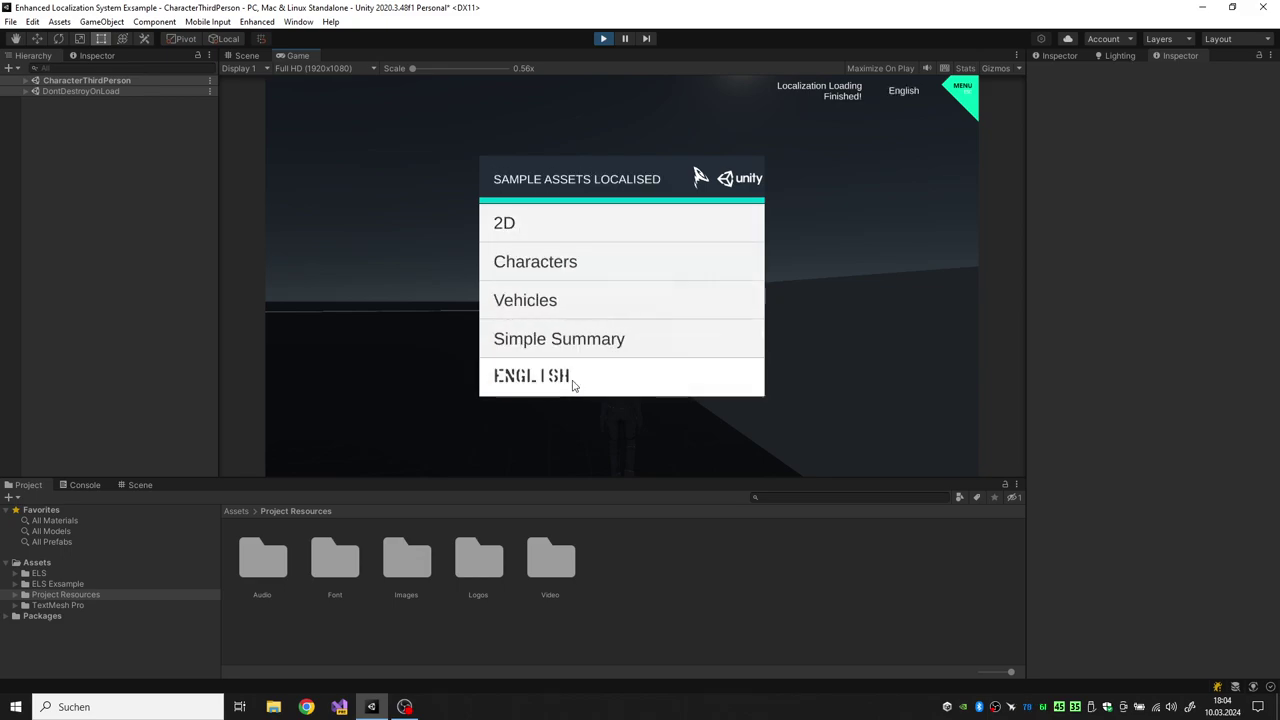
click(578, 345)
- Load the Summary 01 example scene and switch it to French
click(568, 270)
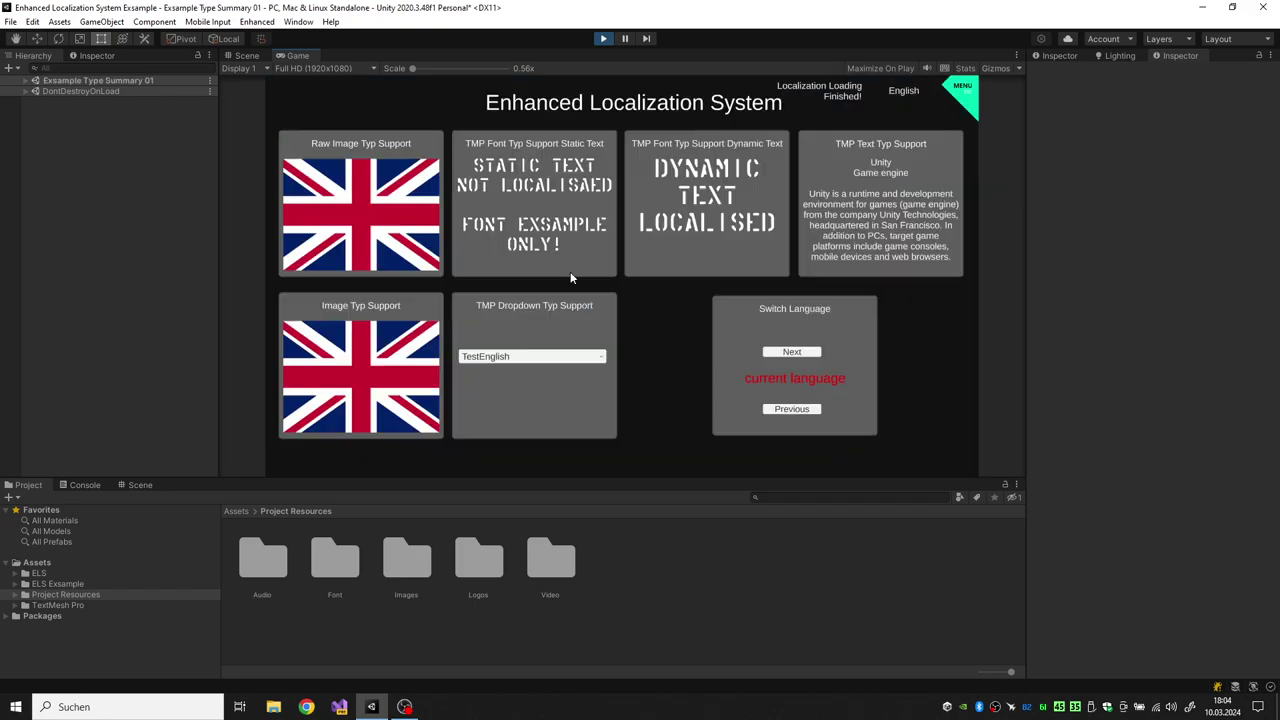
key(Escape)
click(620, 376)
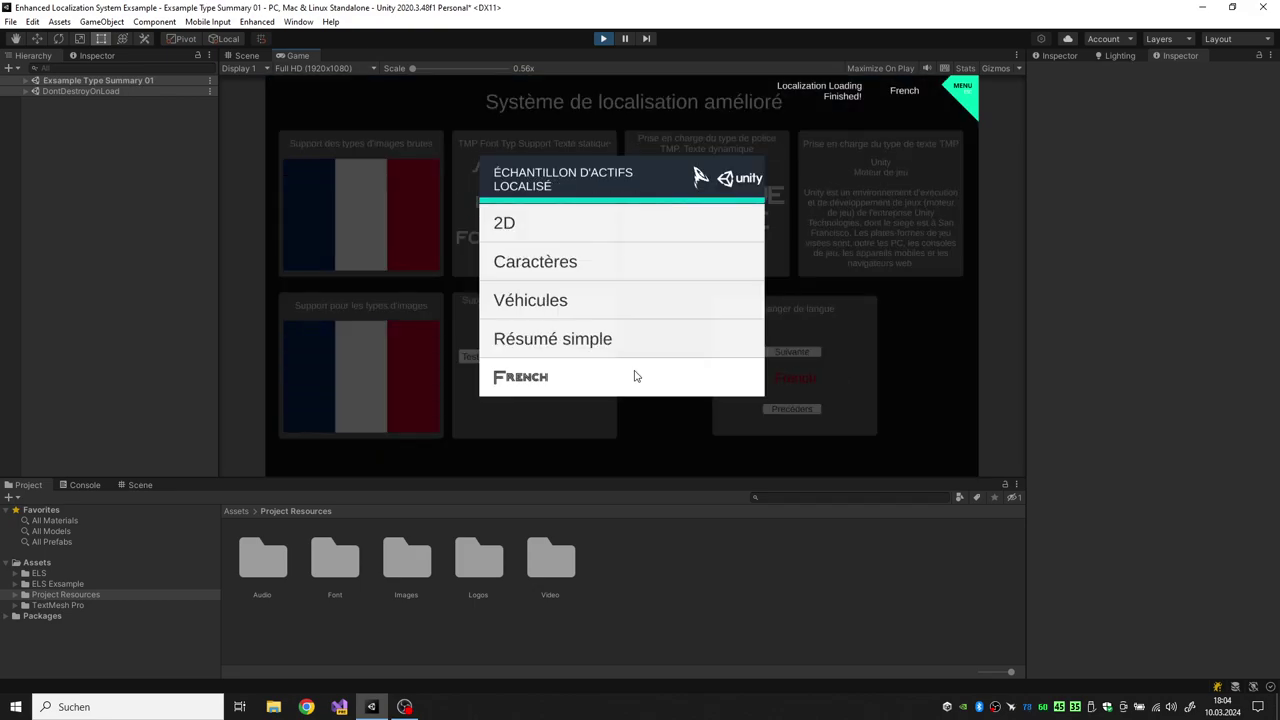
click(556, 346)
key(Escape)
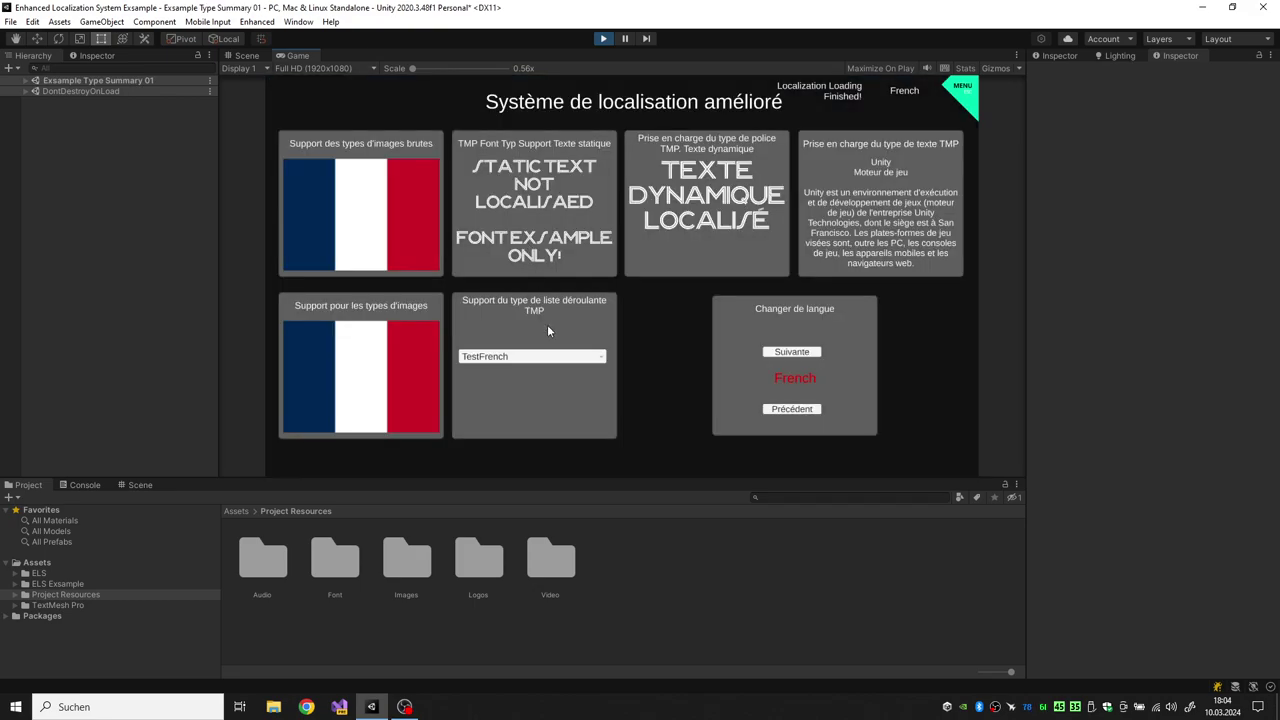
key(Escape)
- Cycle through German and Spanish back to English and load the Summary 02 scene
click(562, 385)
click(565, 393)
click(565, 393)
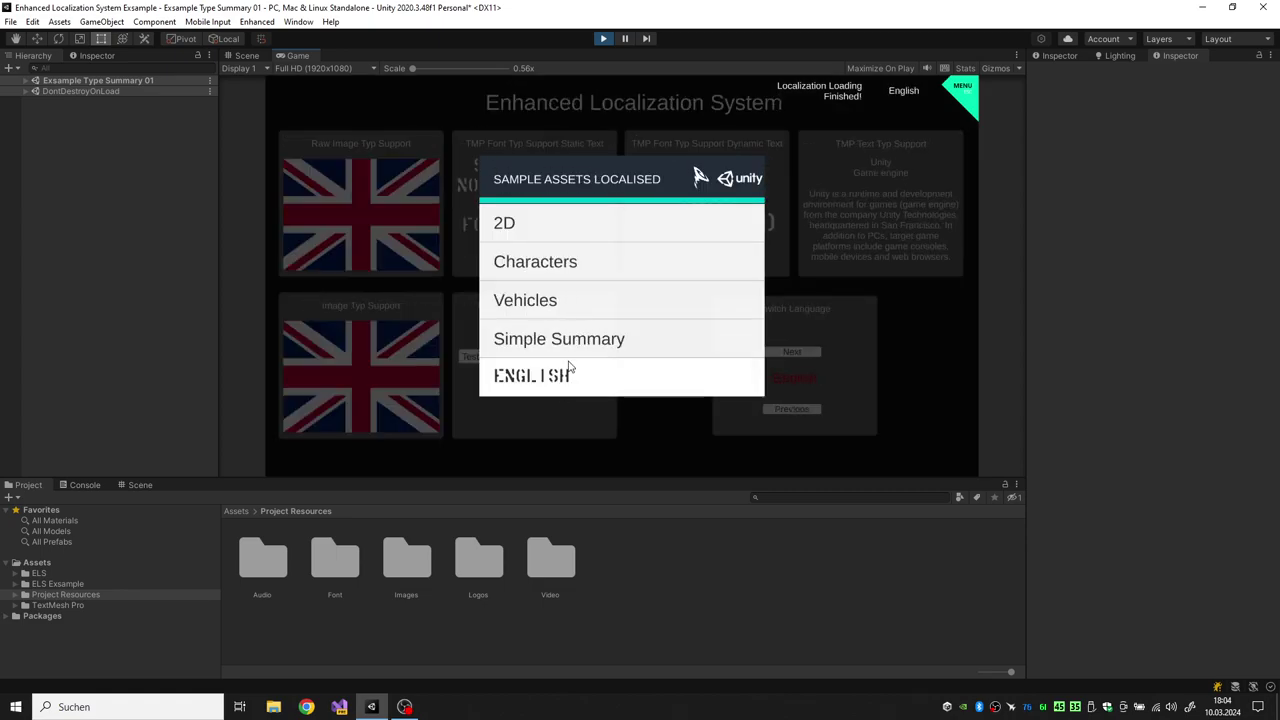
click(570, 342)
click(563, 271)
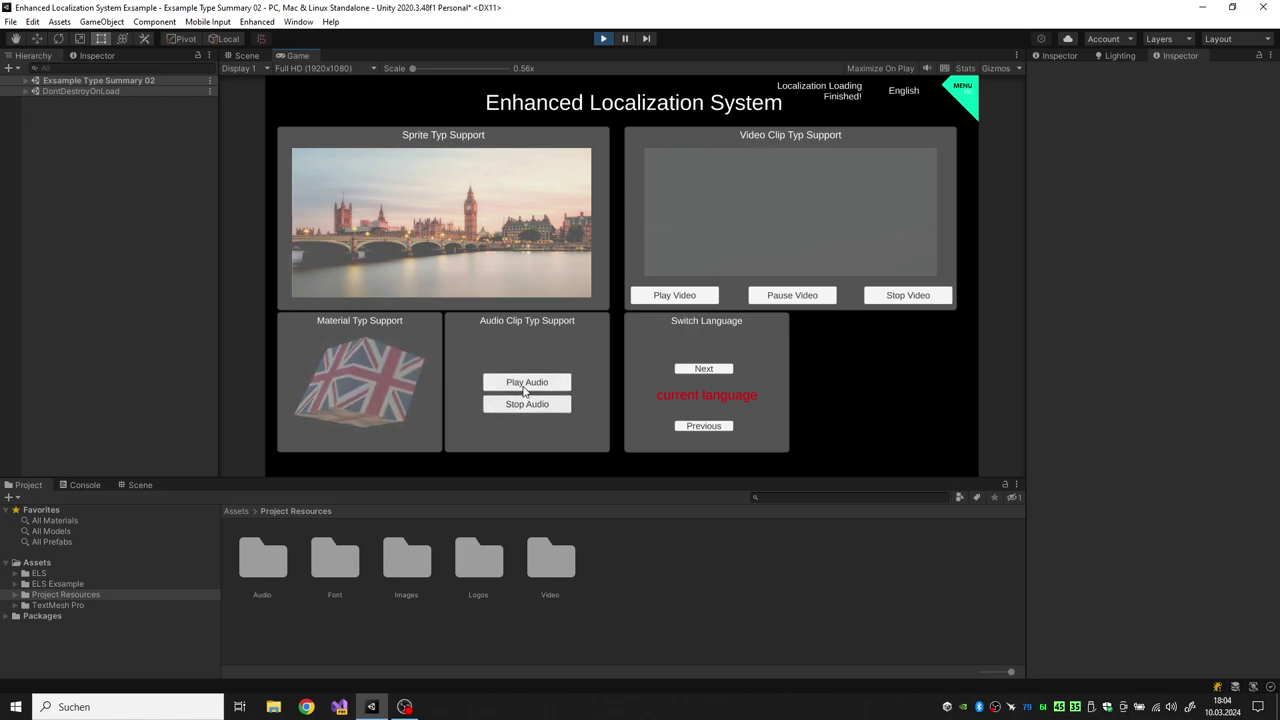
- Play the Summary 02 video clip in English, French and Spanish, switching languages between plays
click(654, 298)
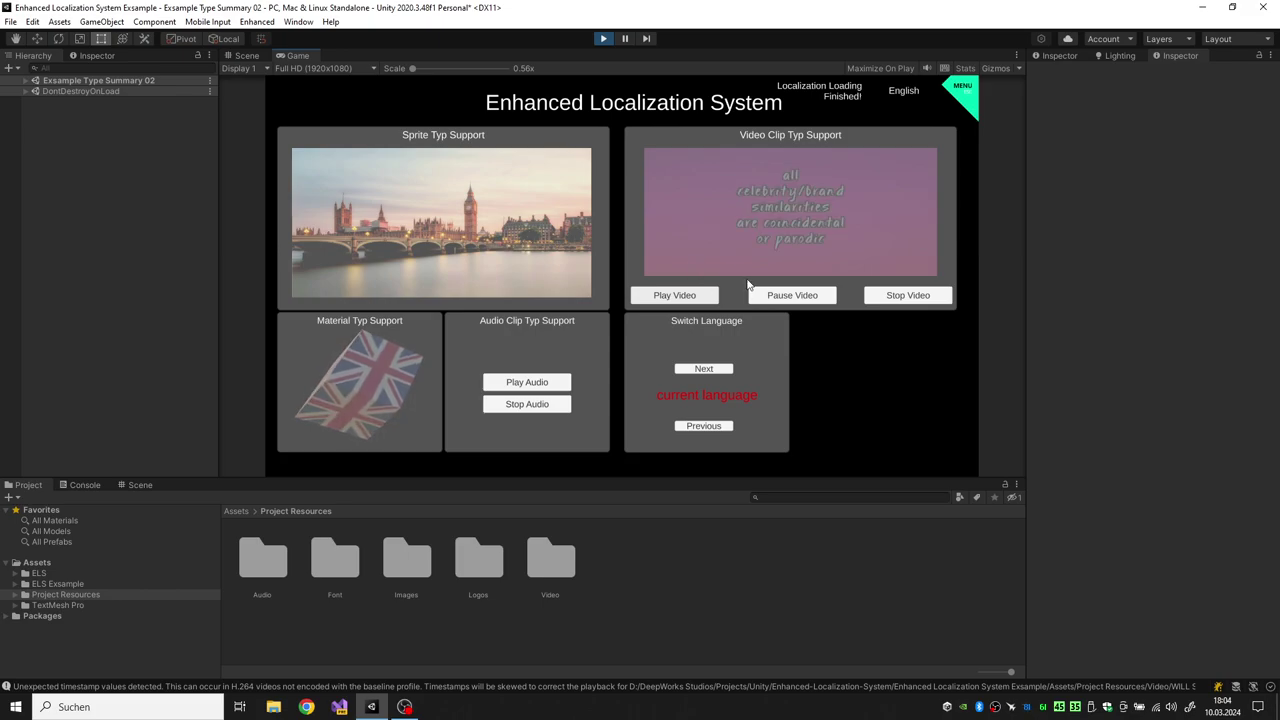
click(724, 370)
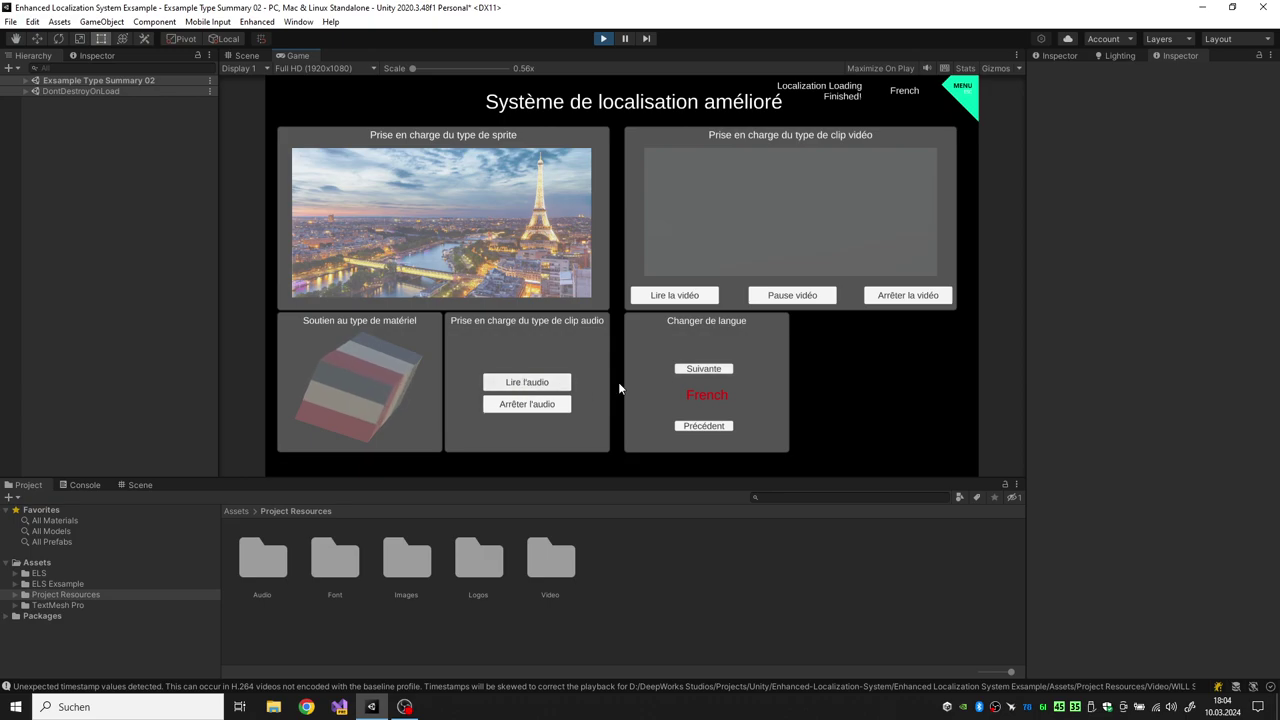
click(683, 299)
click(698, 370)
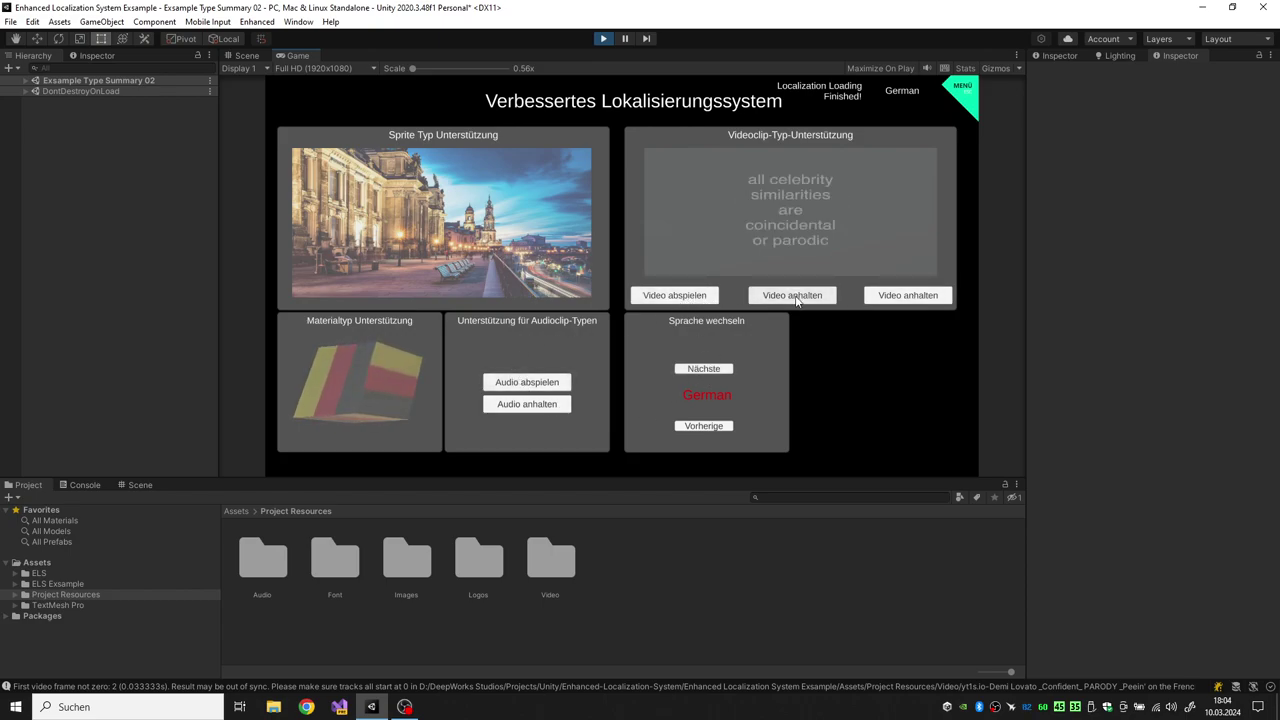
click(706, 427)
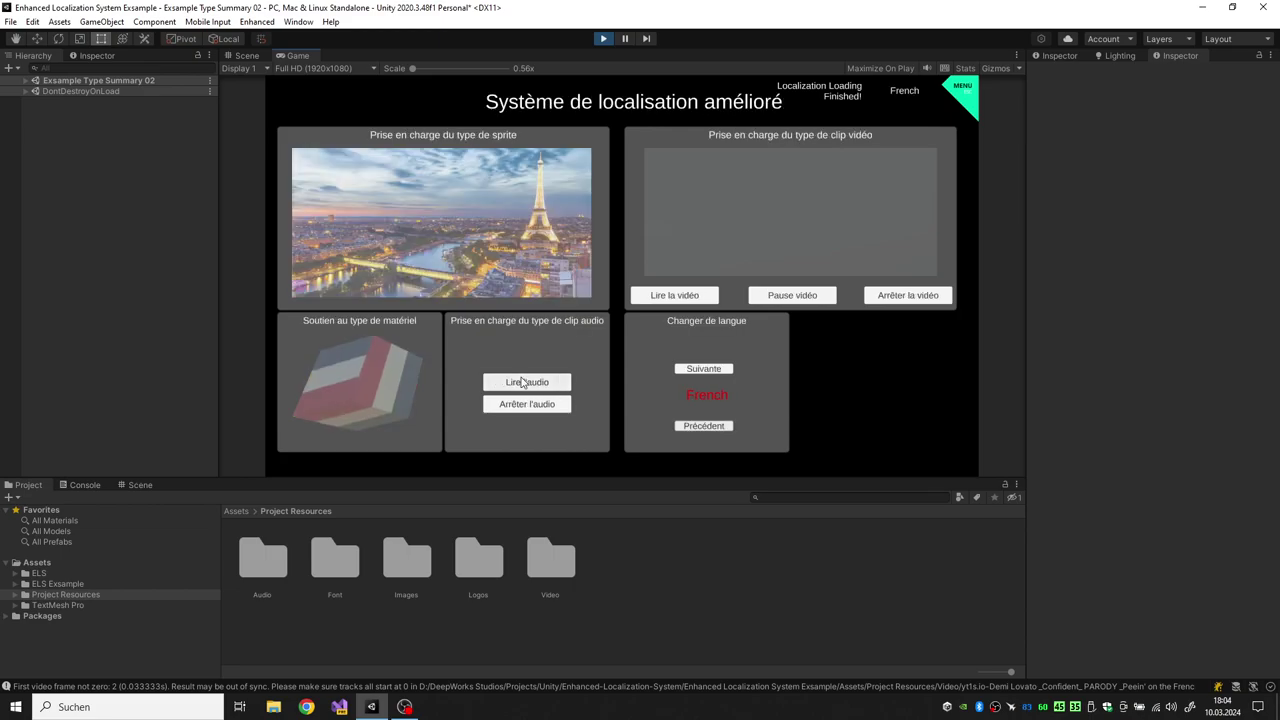
click(703, 371)
click(703, 371)
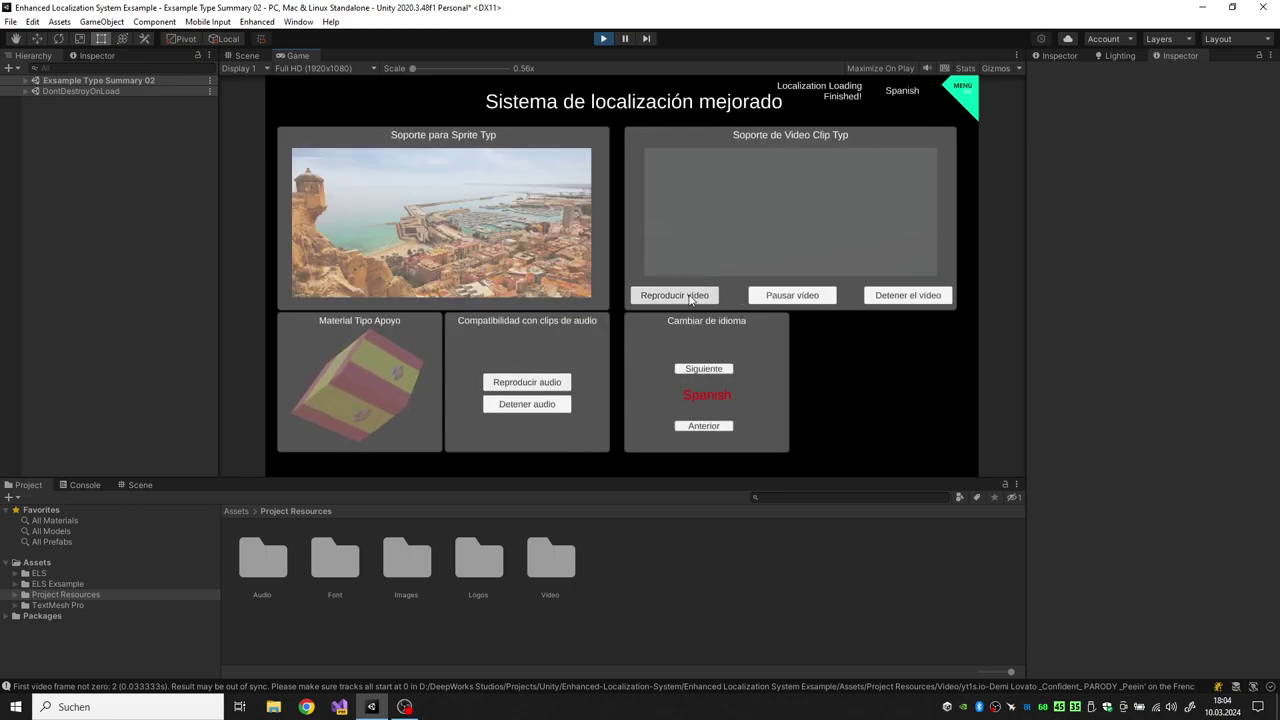
click(688, 296)
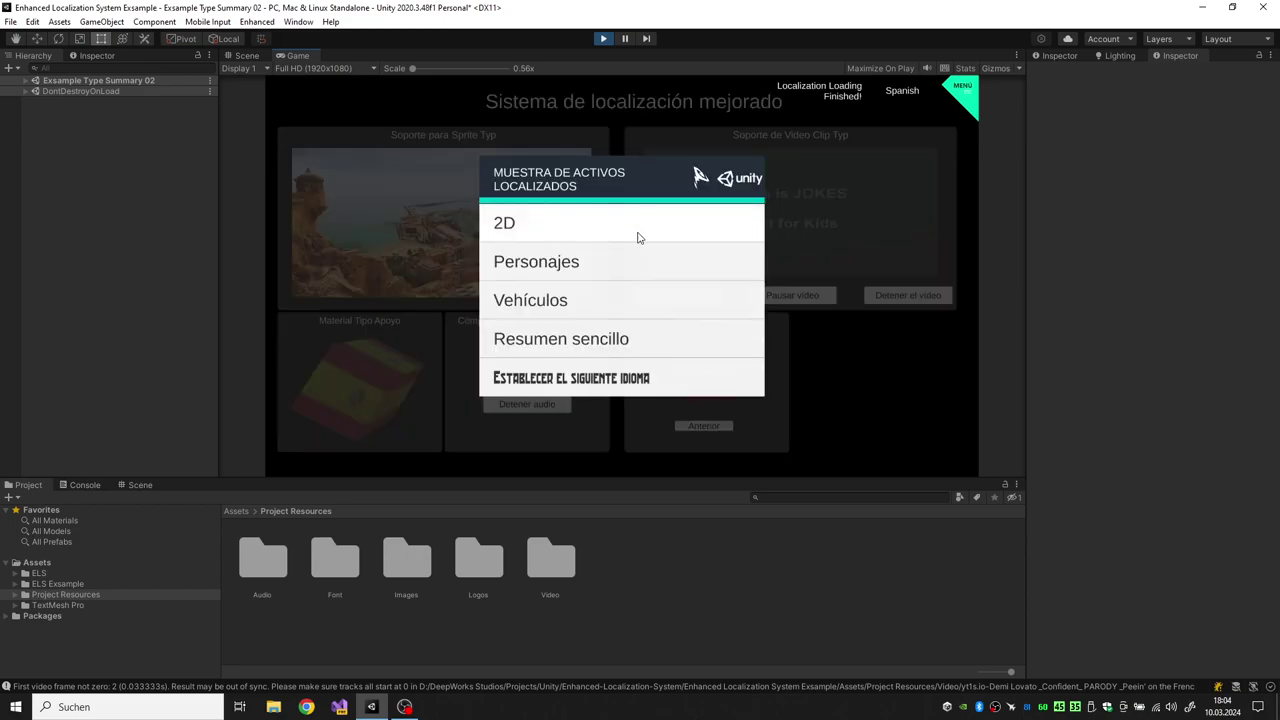
- Cycle the sample menu language back to English and load the Vehicles > Car scene
key(Escape)
click(592, 384)
click(608, 390)
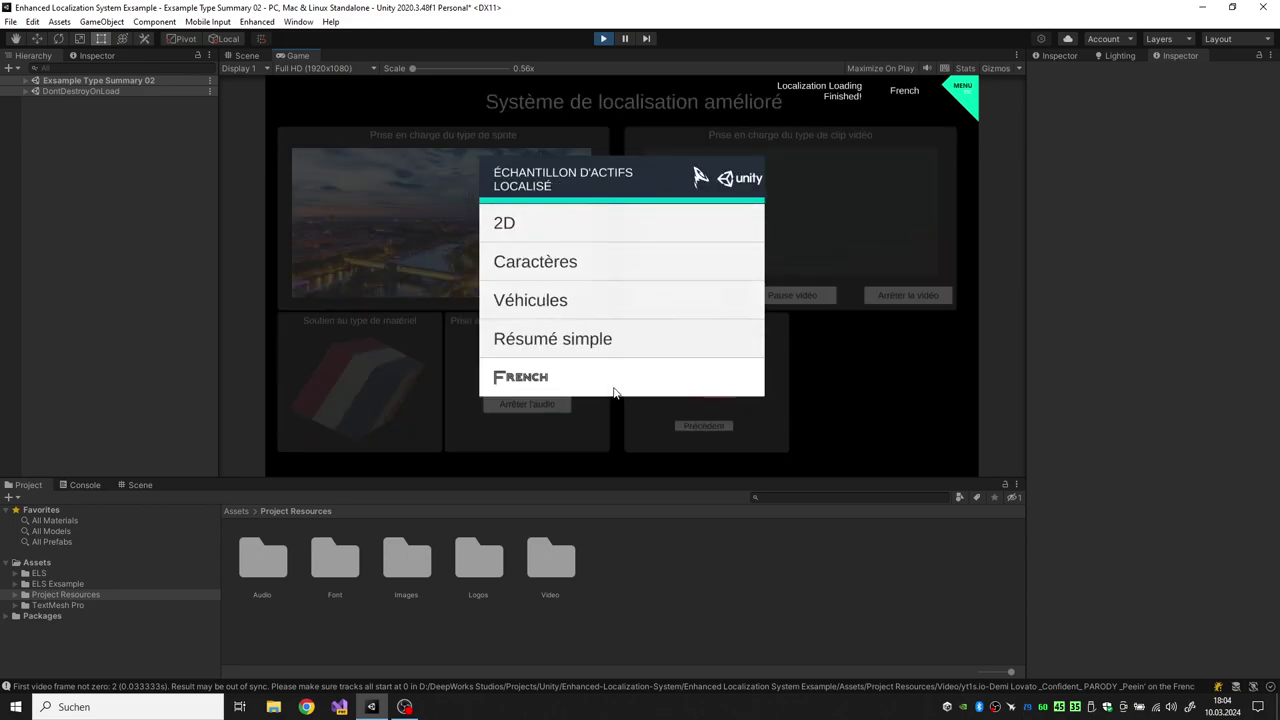
click(608, 390)
click(608, 390)
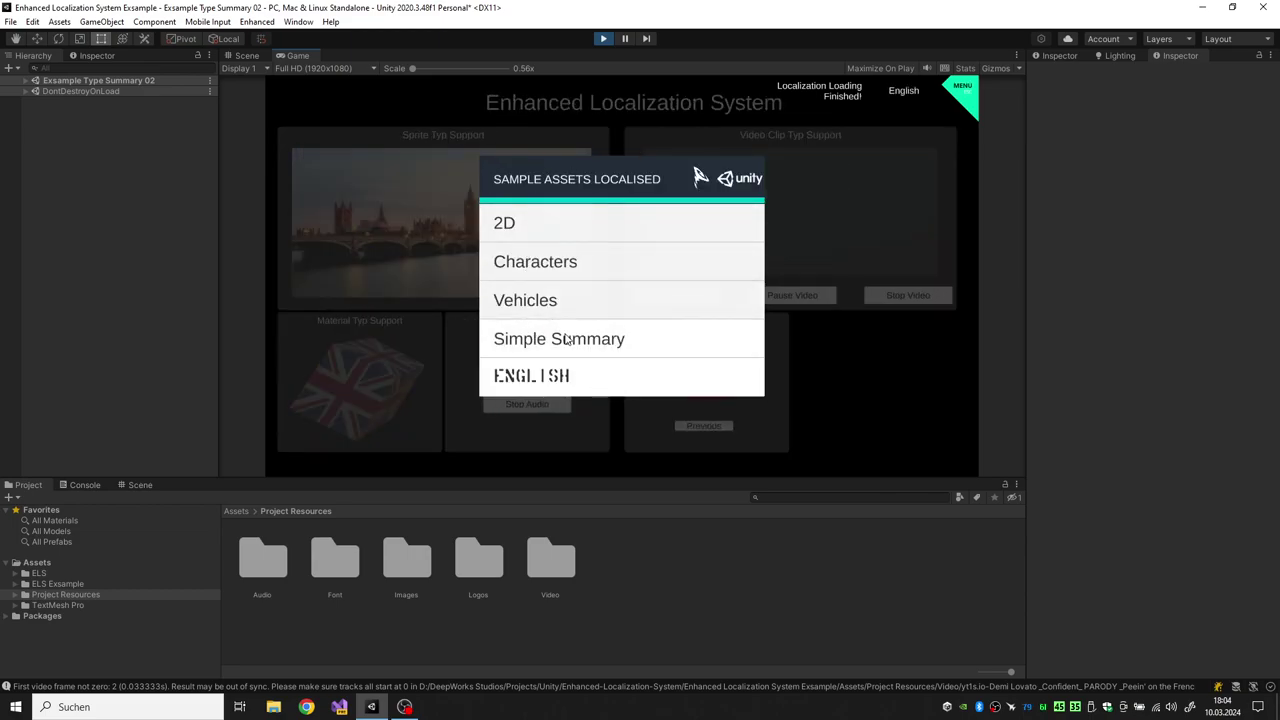
click(540, 300)
click(518, 276)
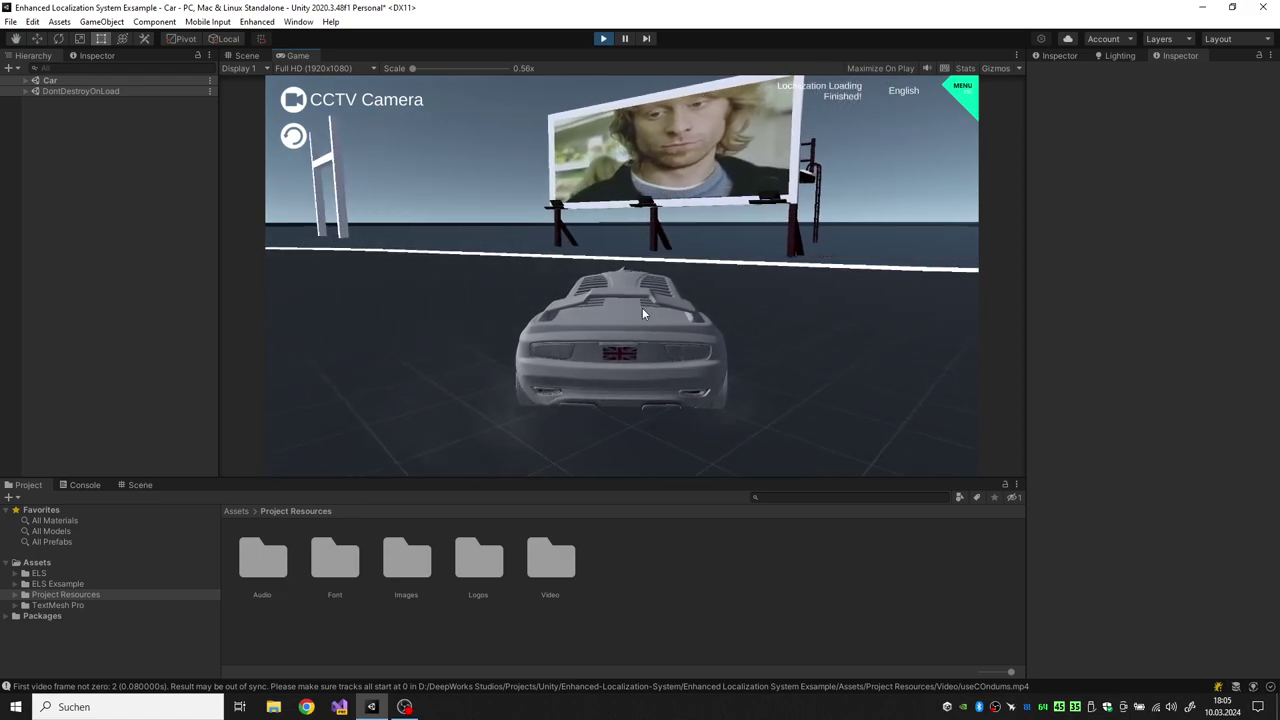
- Switch the Car demo's language to German from the localised sample menu
key(Escape)
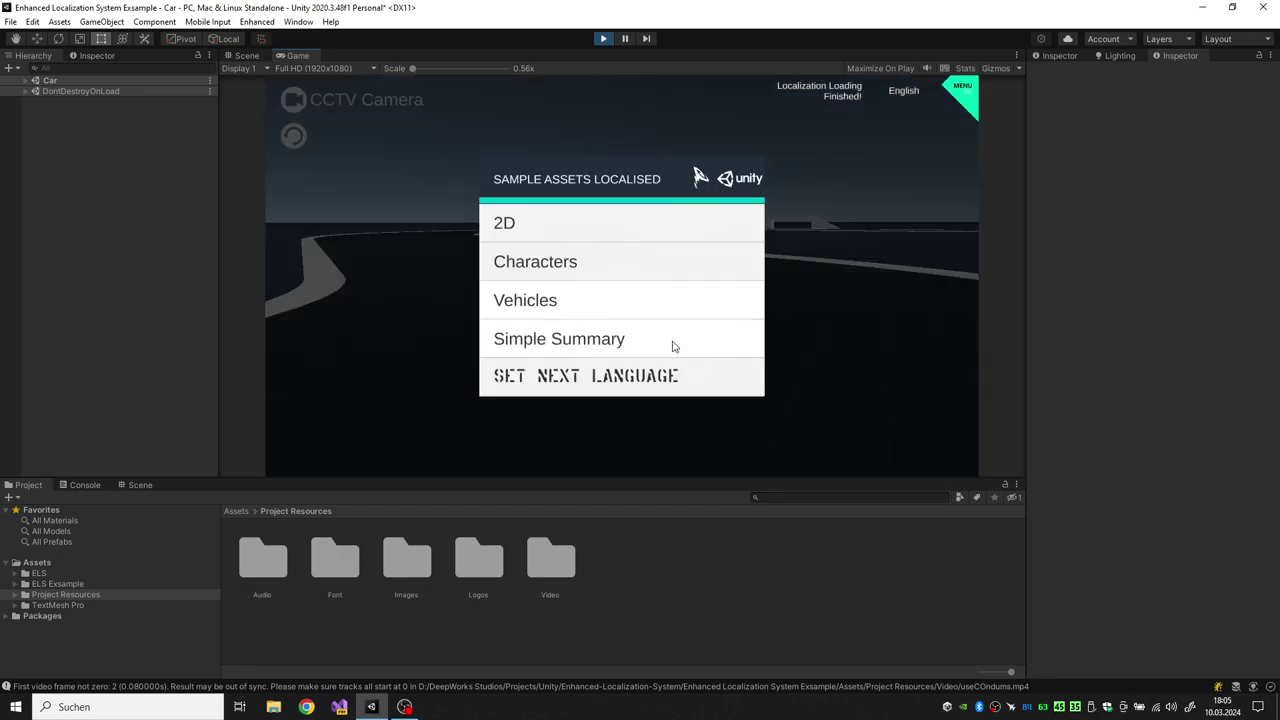
click(660, 388)
click(651, 392)
key(Escape)
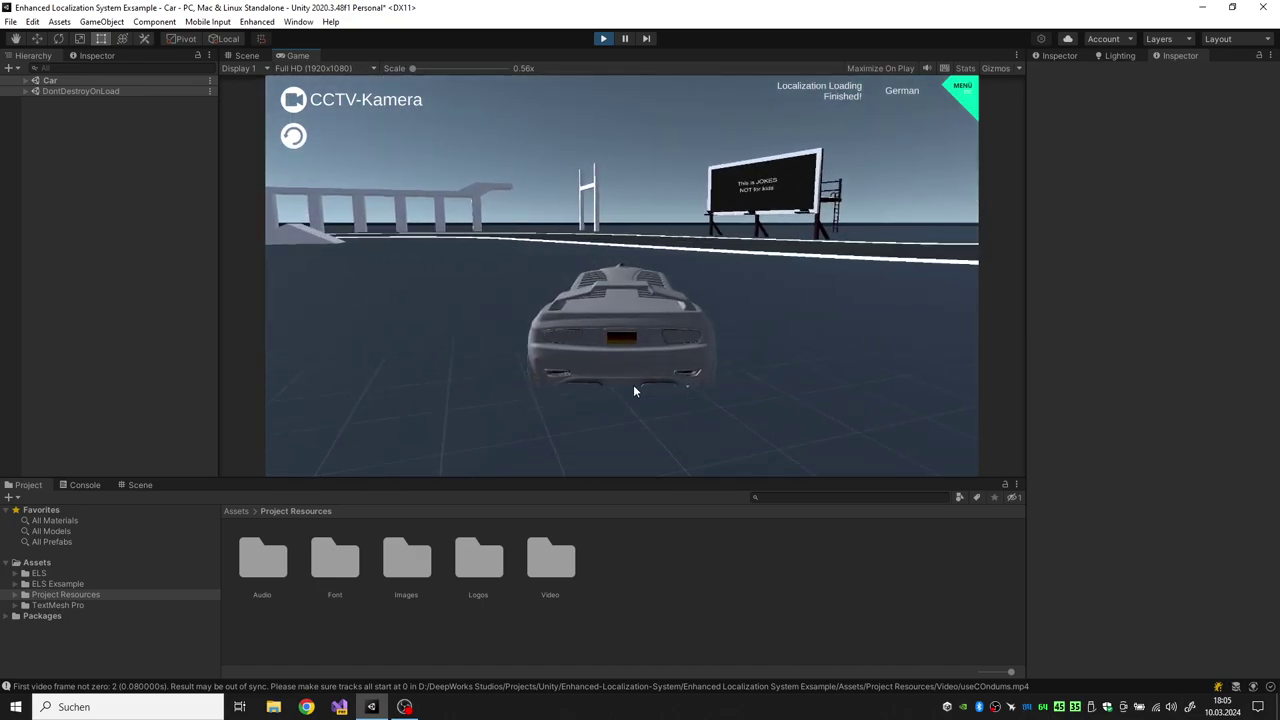
- Reset the car onto the road, steer it left, then bring up the German sample menu
key(Escape)
key(Escape)
click(294, 138)
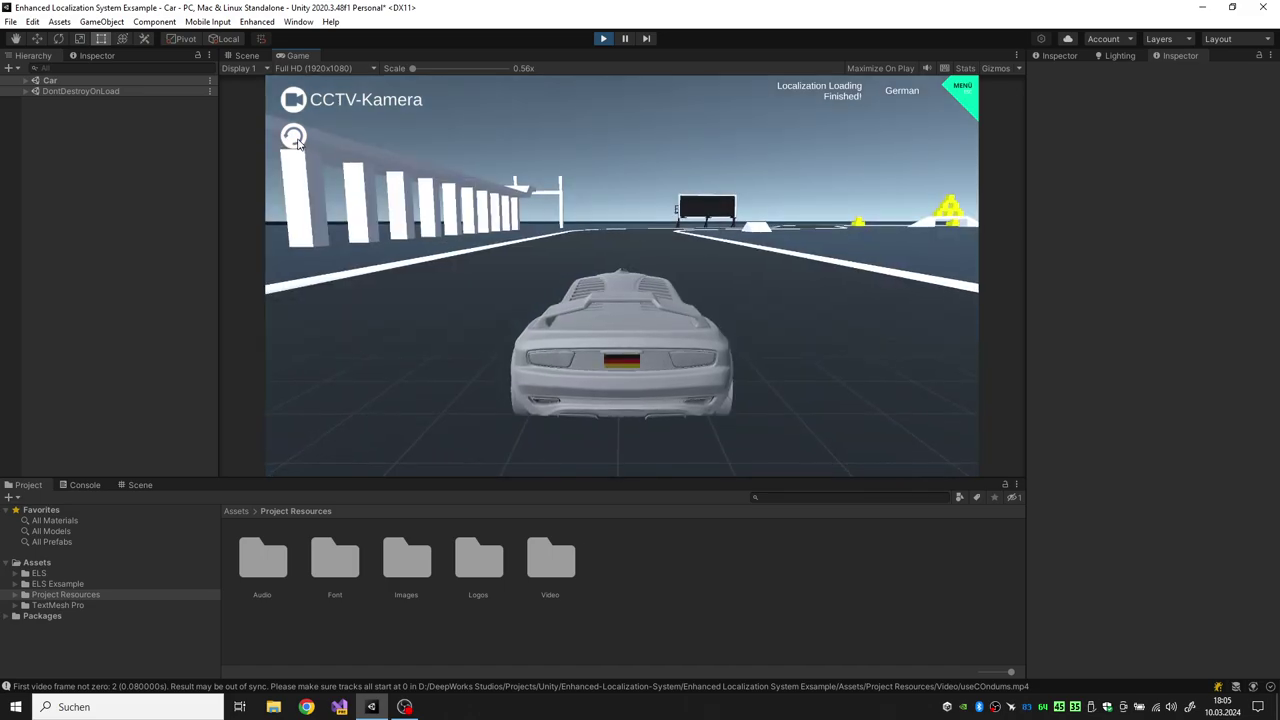
key(a)
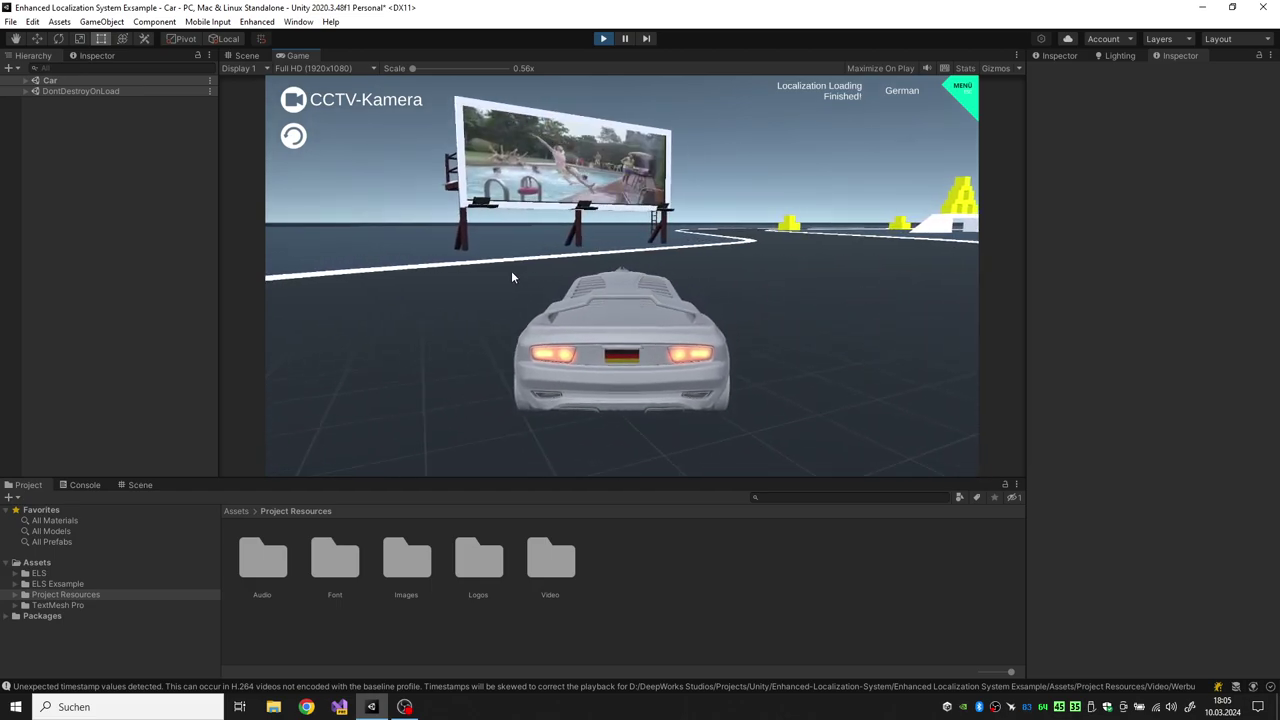
key(Escape)
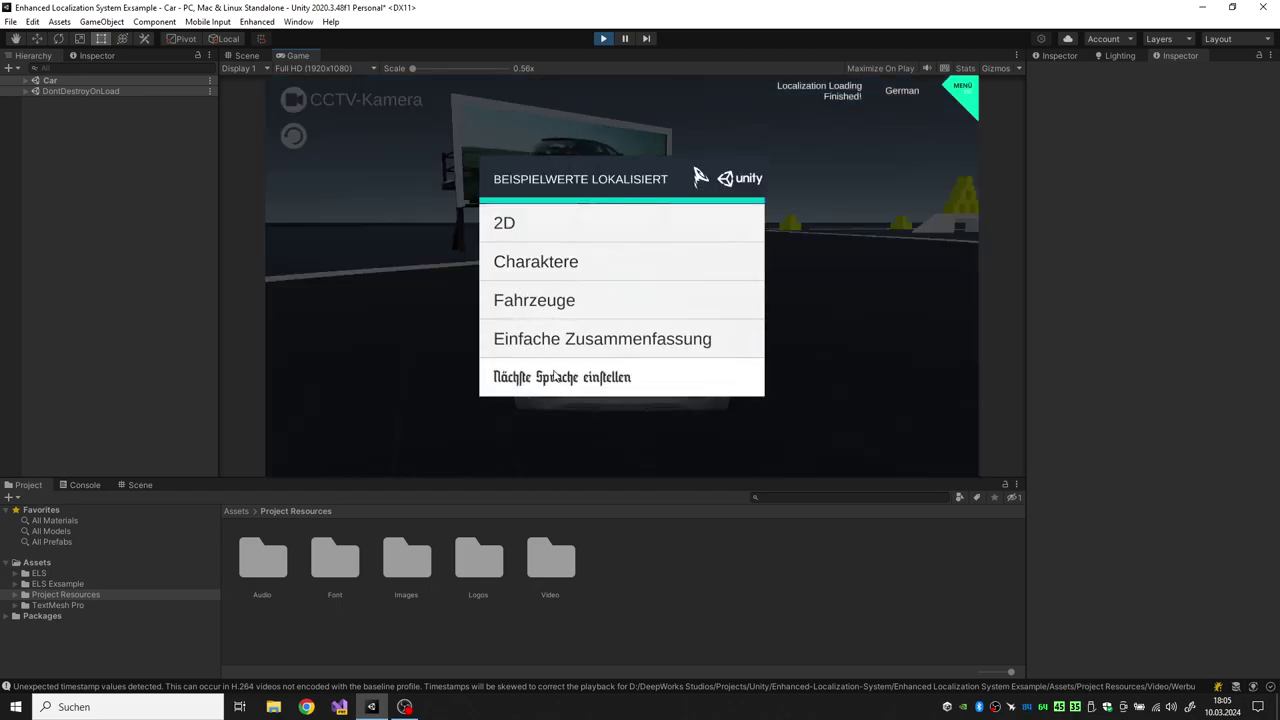
- Load Fahrzeuge > Propellerflugzeug, switch from German via Spanish to English, fly, then pause with the menu
click(645, 309)
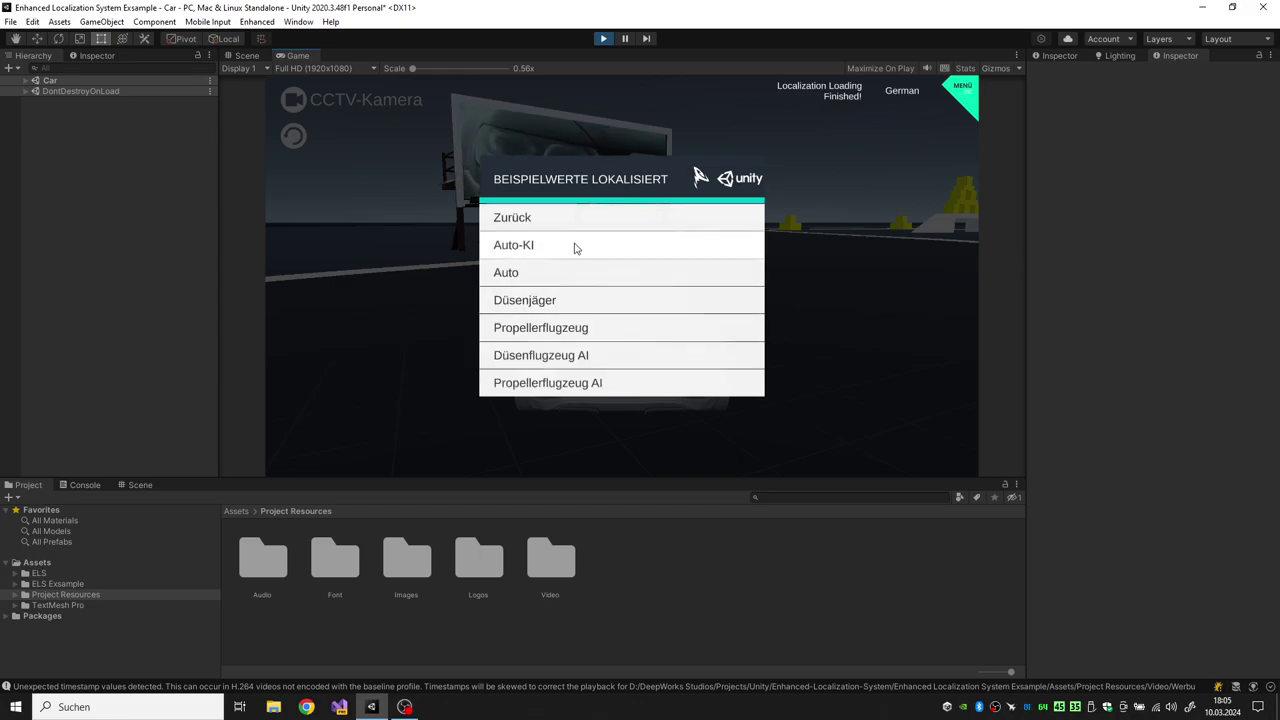
click(587, 331)
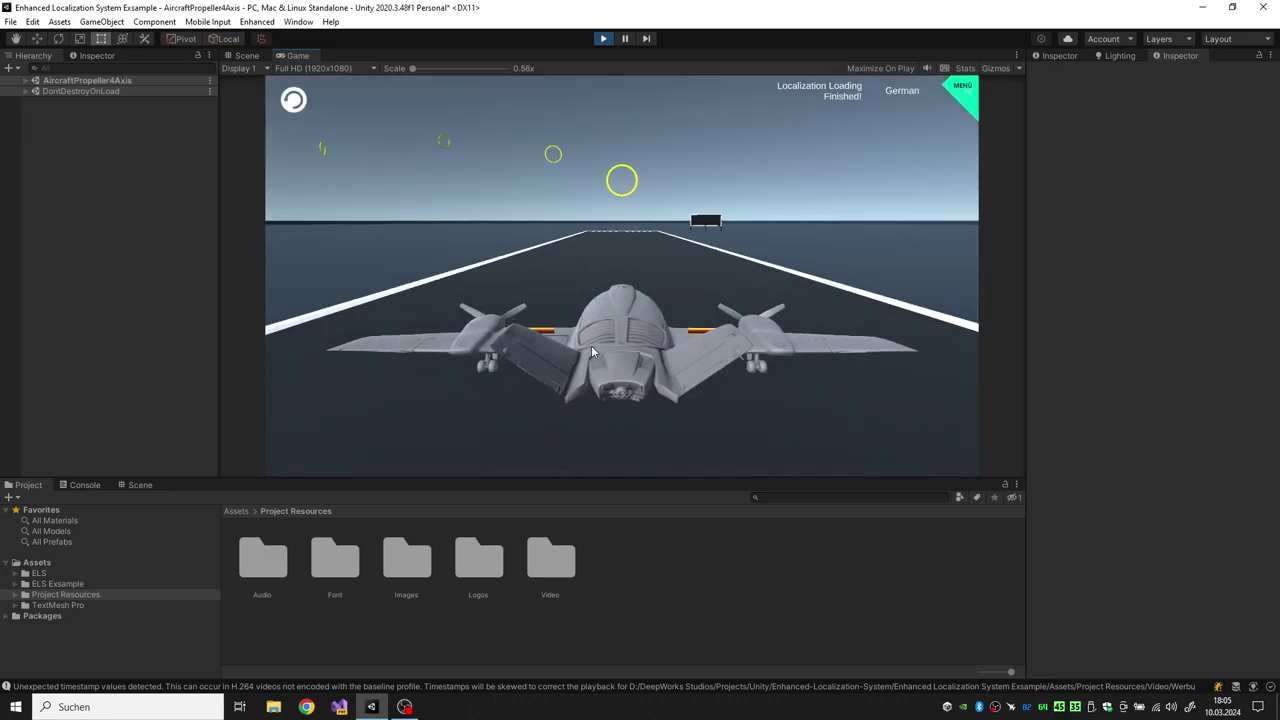
key(Escape)
click(671, 377)
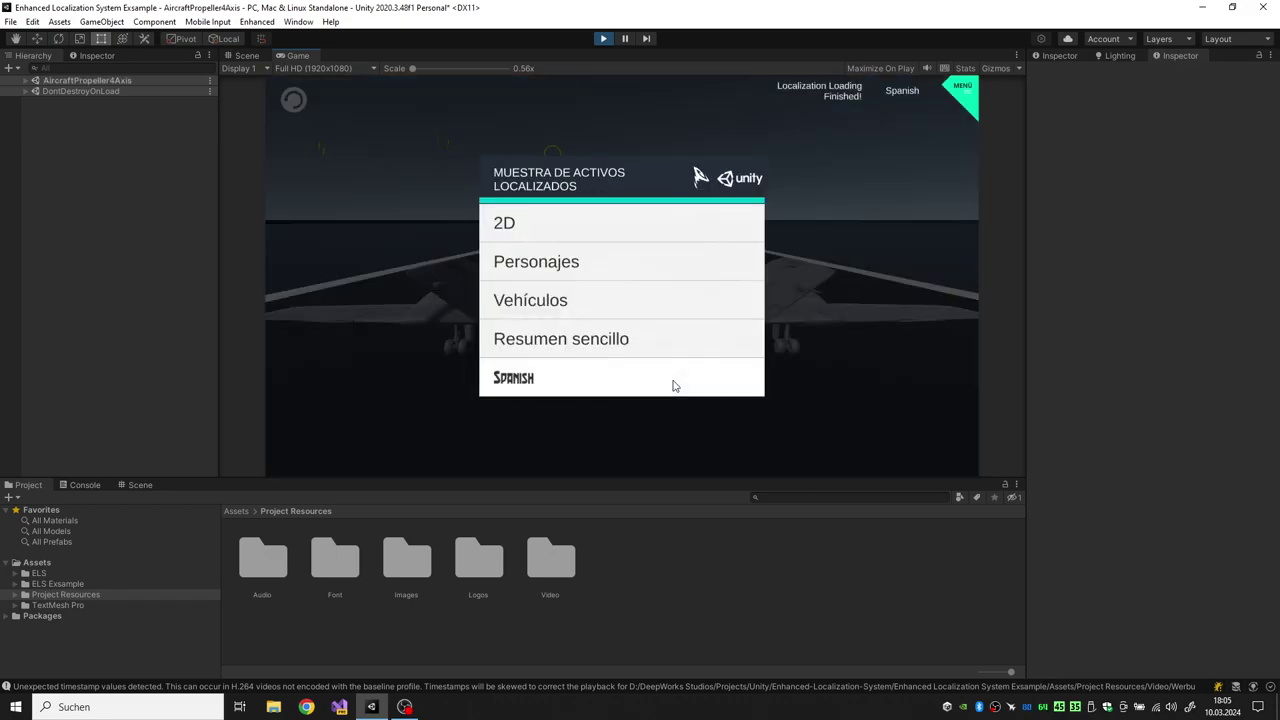
click(674, 386)
key(Escape)
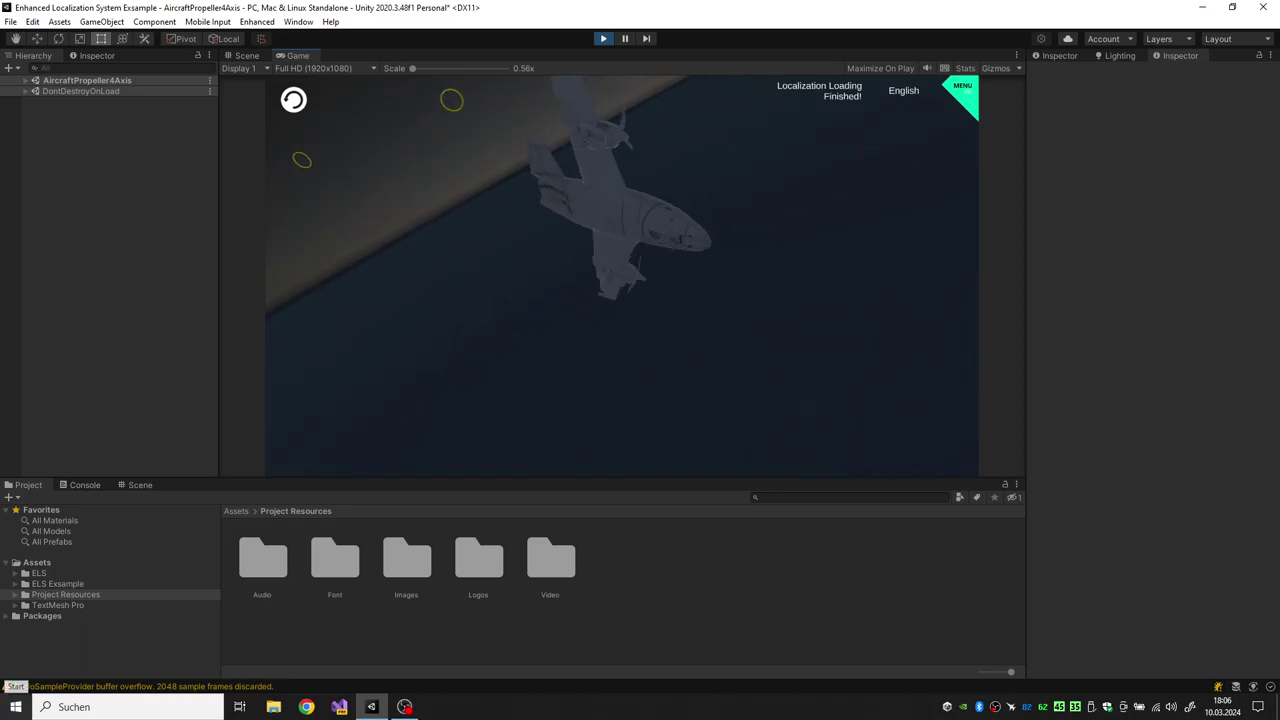
key(Escape)
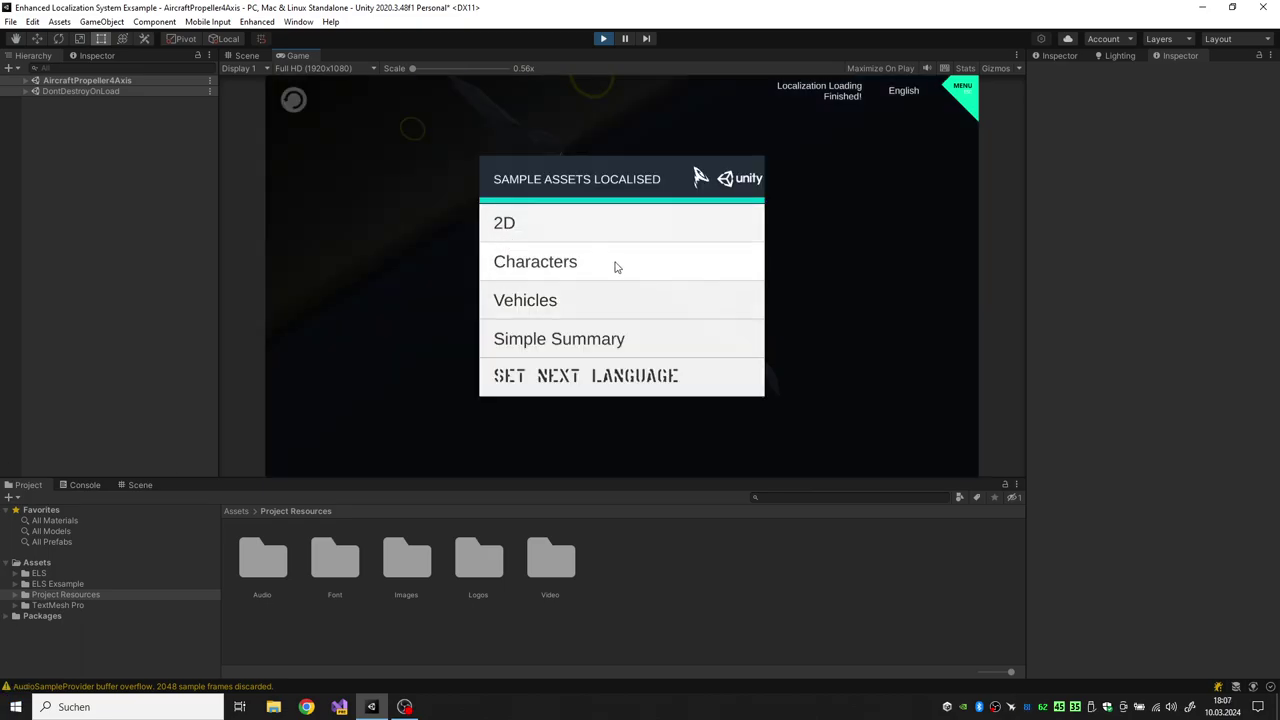
- Stop Play mode and select the Text (TMP) object under Switch Language Panle > Language Select Next Button
click(601, 40)
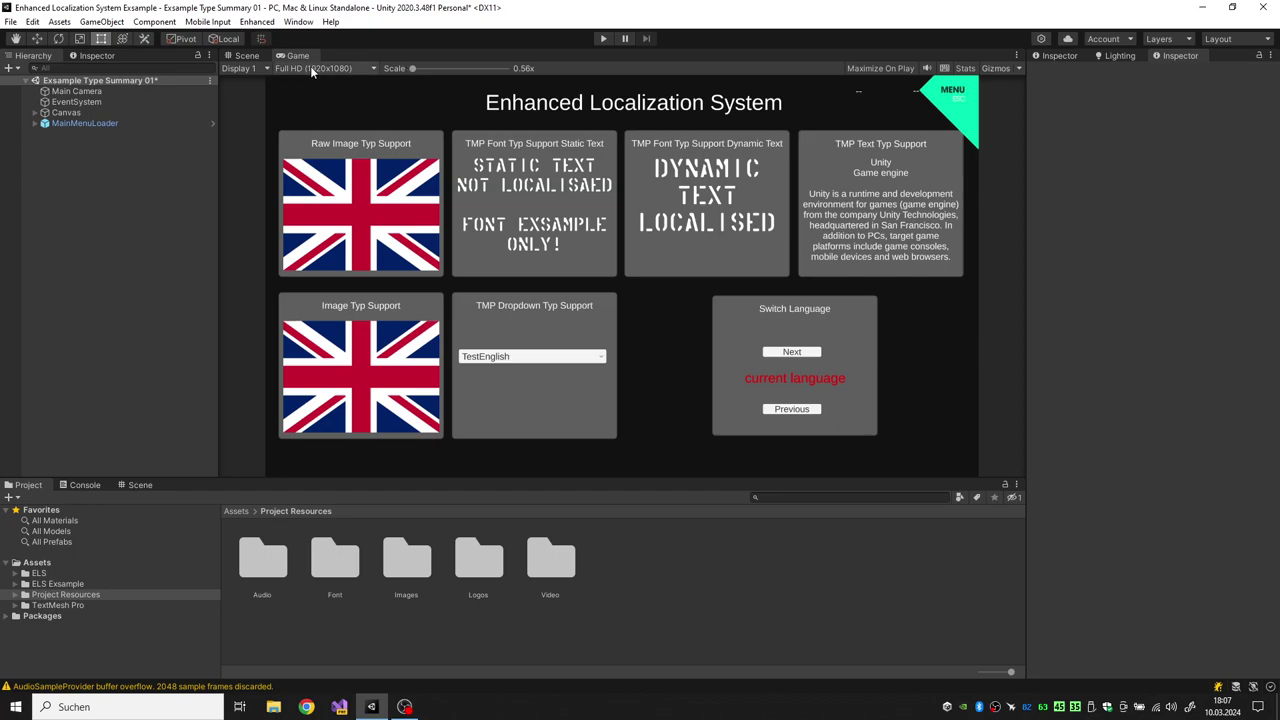
click(35, 113)
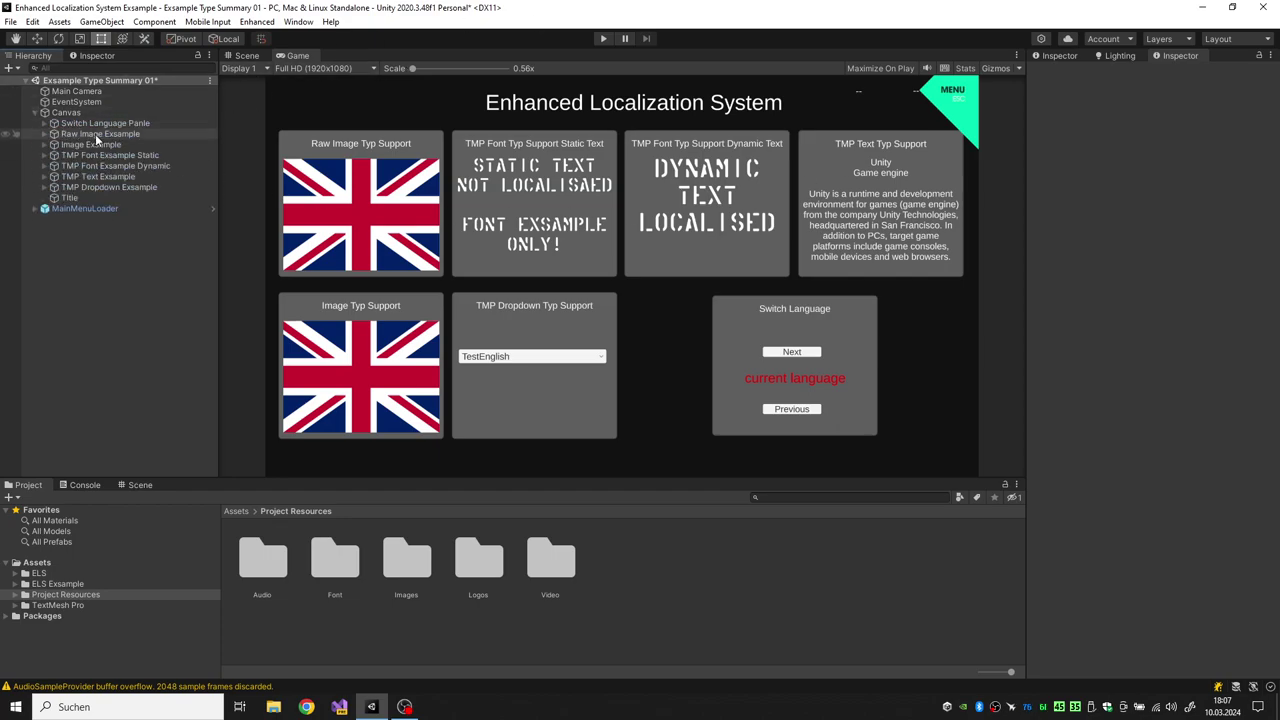
key(Right)
click(45, 124)
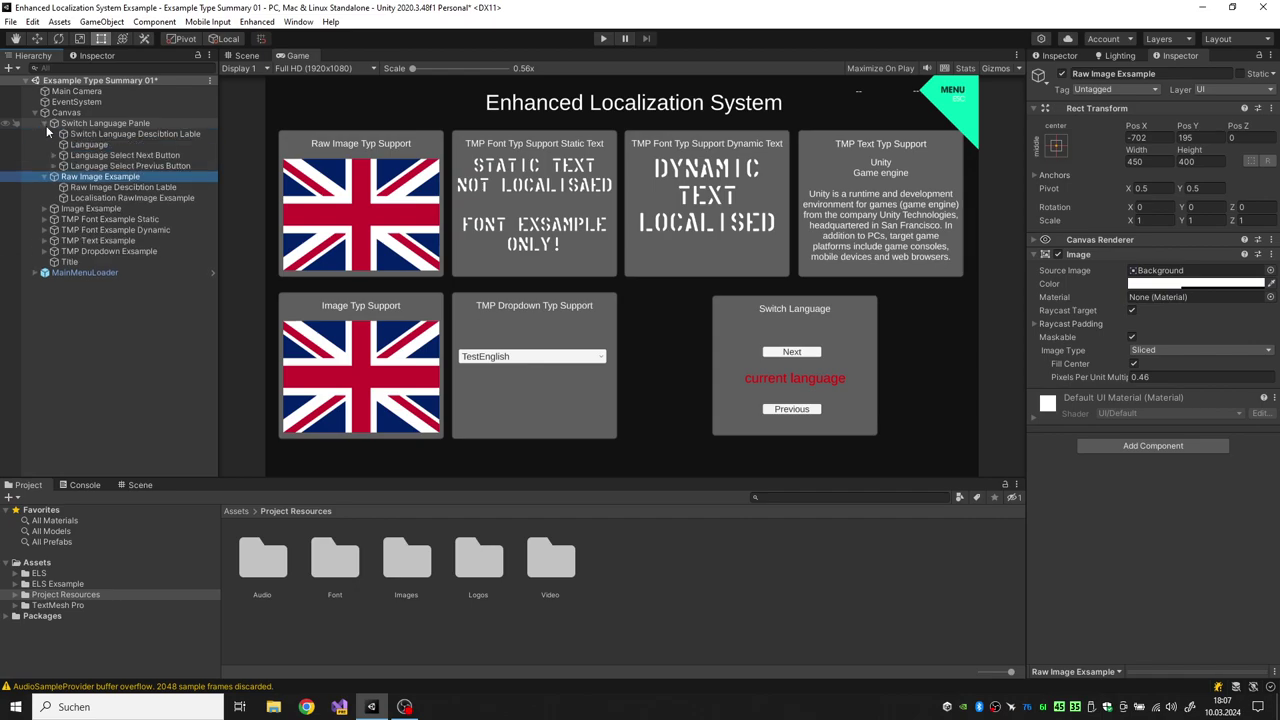
click(55, 155)
click(100, 166)
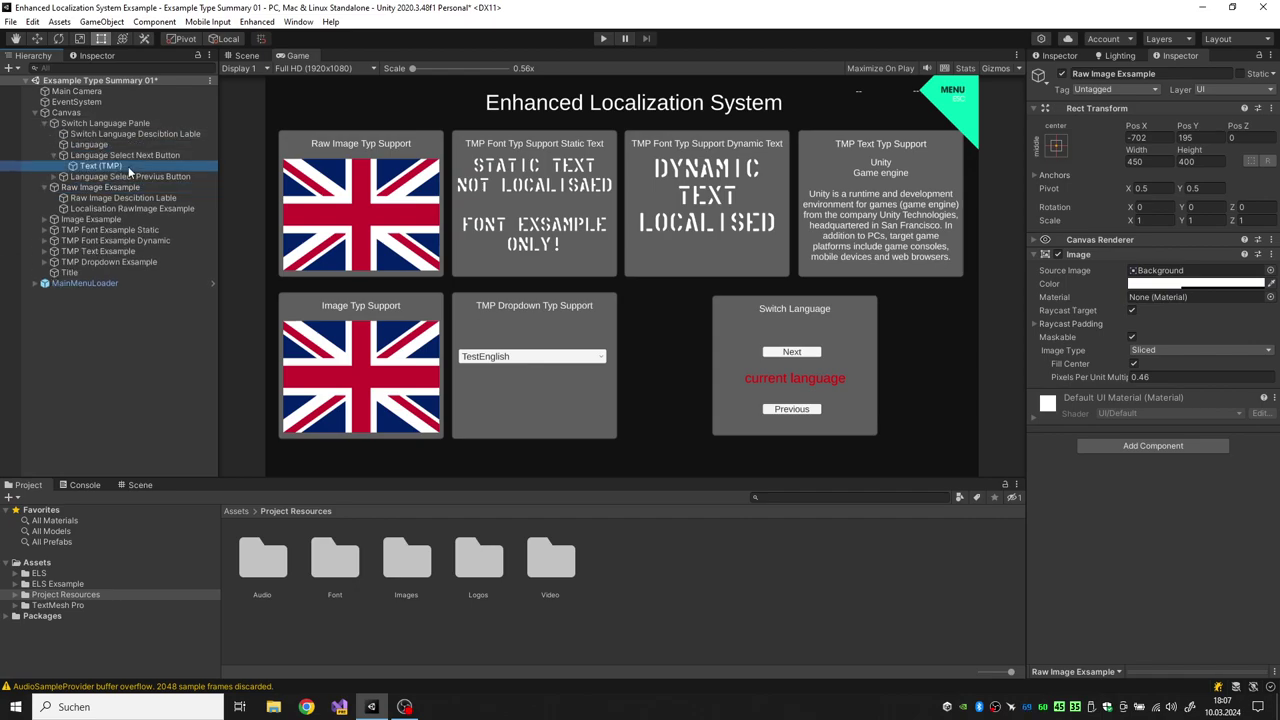
- Reveal the Key's current value and open the ELS String Editor for Button_Nex
scroll(1105, 438, down, 3)
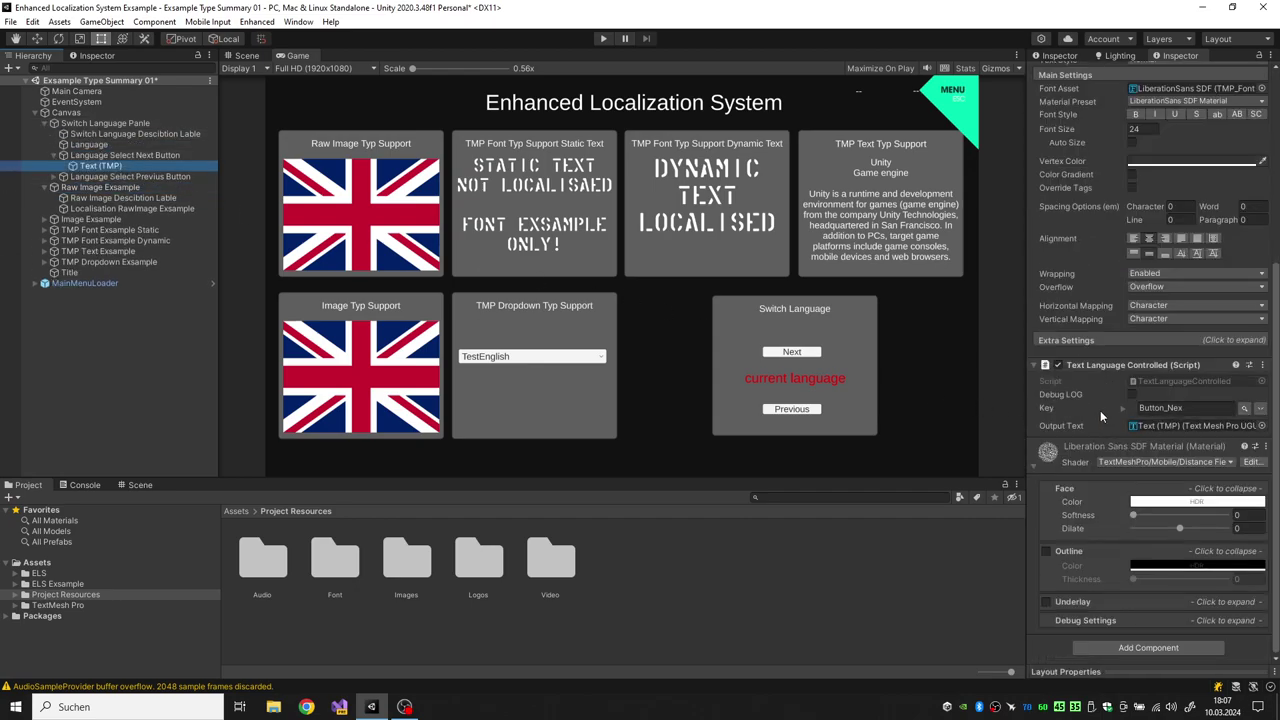
drag(1030, 405, 946, 411)
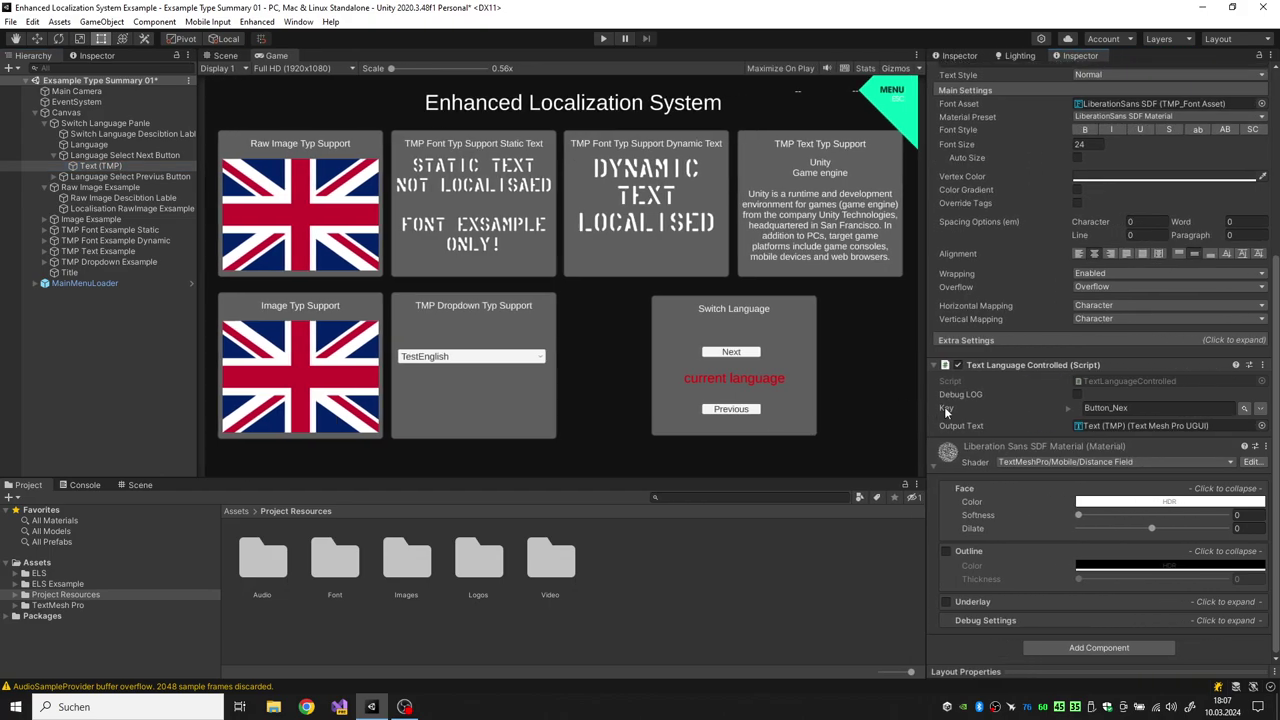
click(1069, 409)
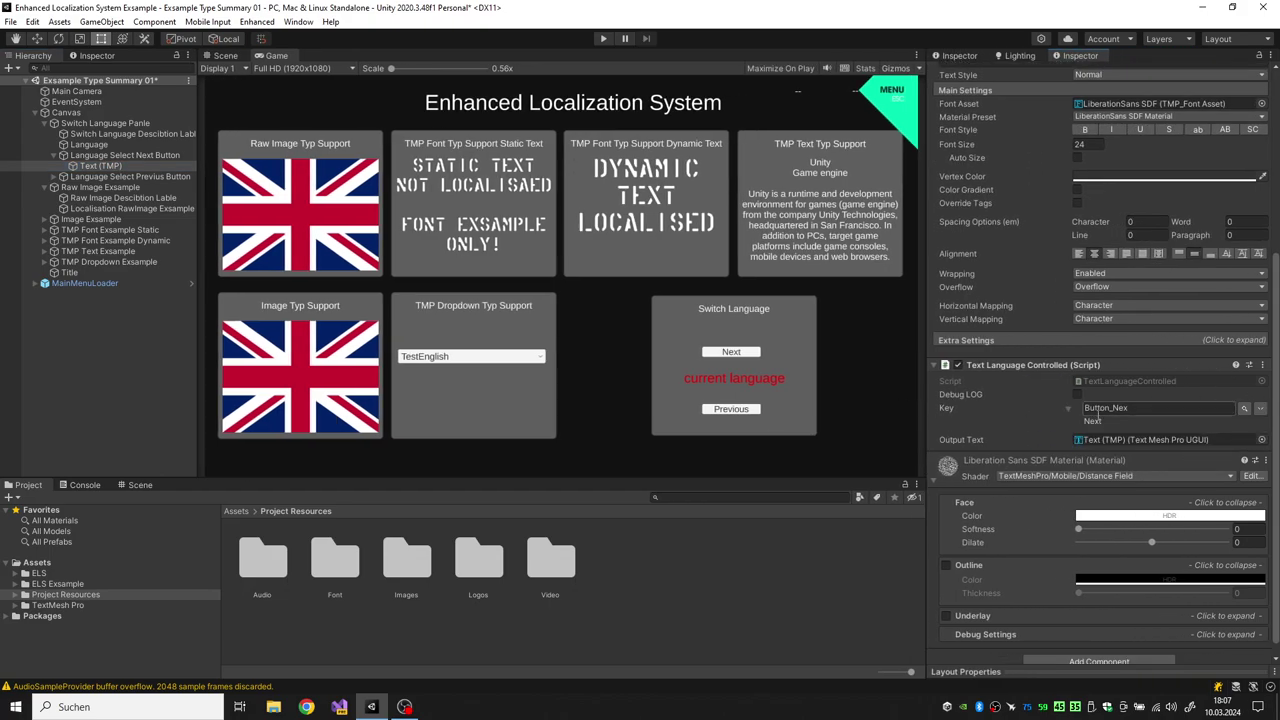
click(1261, 409)
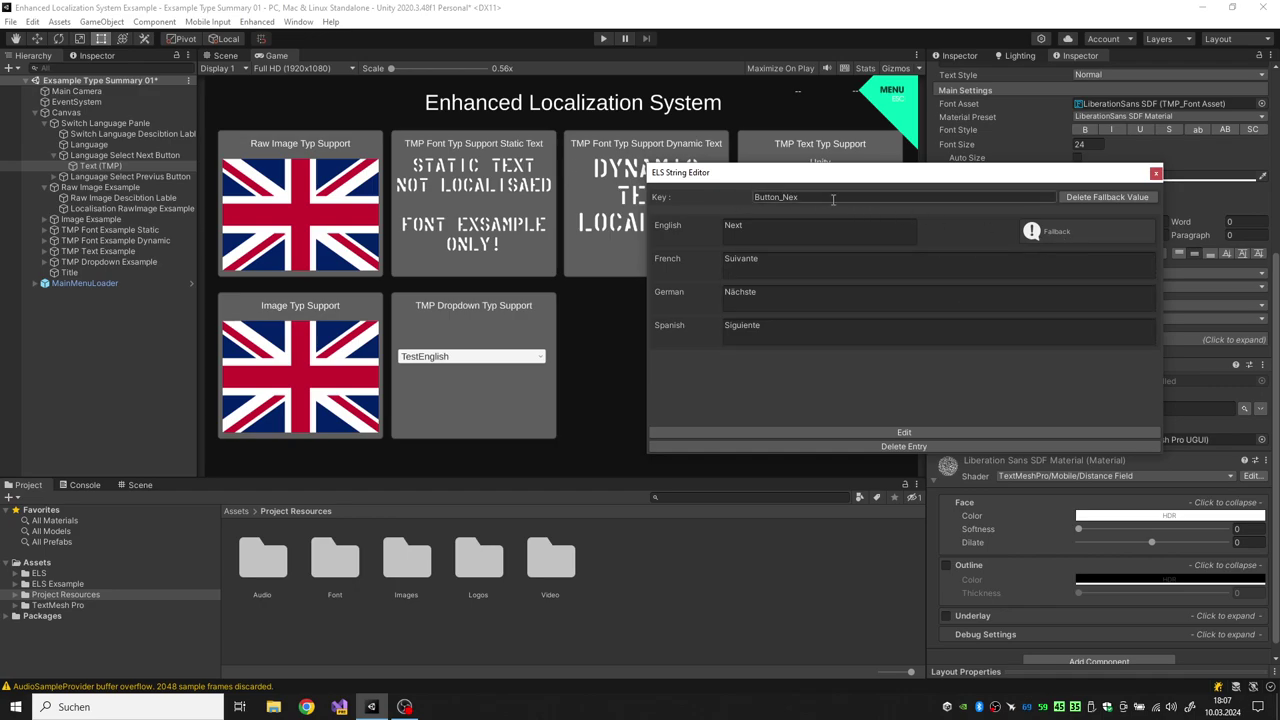
- Pre-mark English 'Next' as Button_Nex's fallback and revert the test edits to the key, English and French fields
text(2)
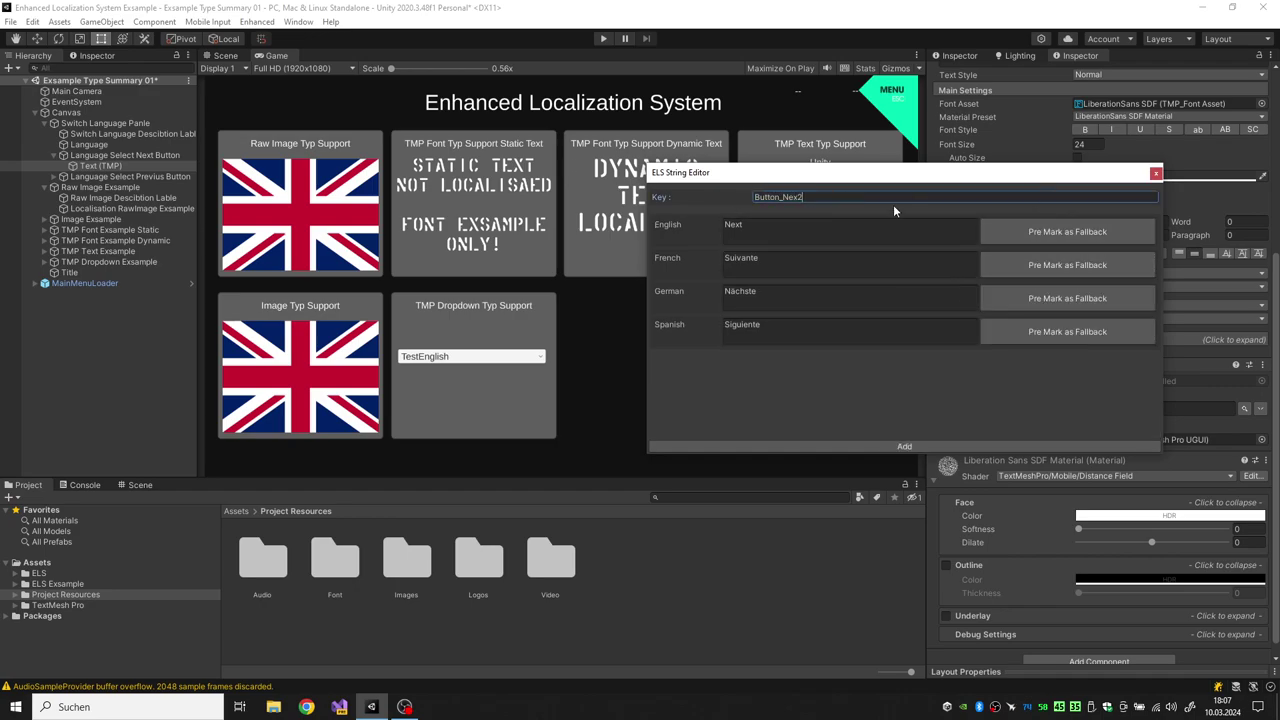
click(1031, 243)
key(BackSpace)
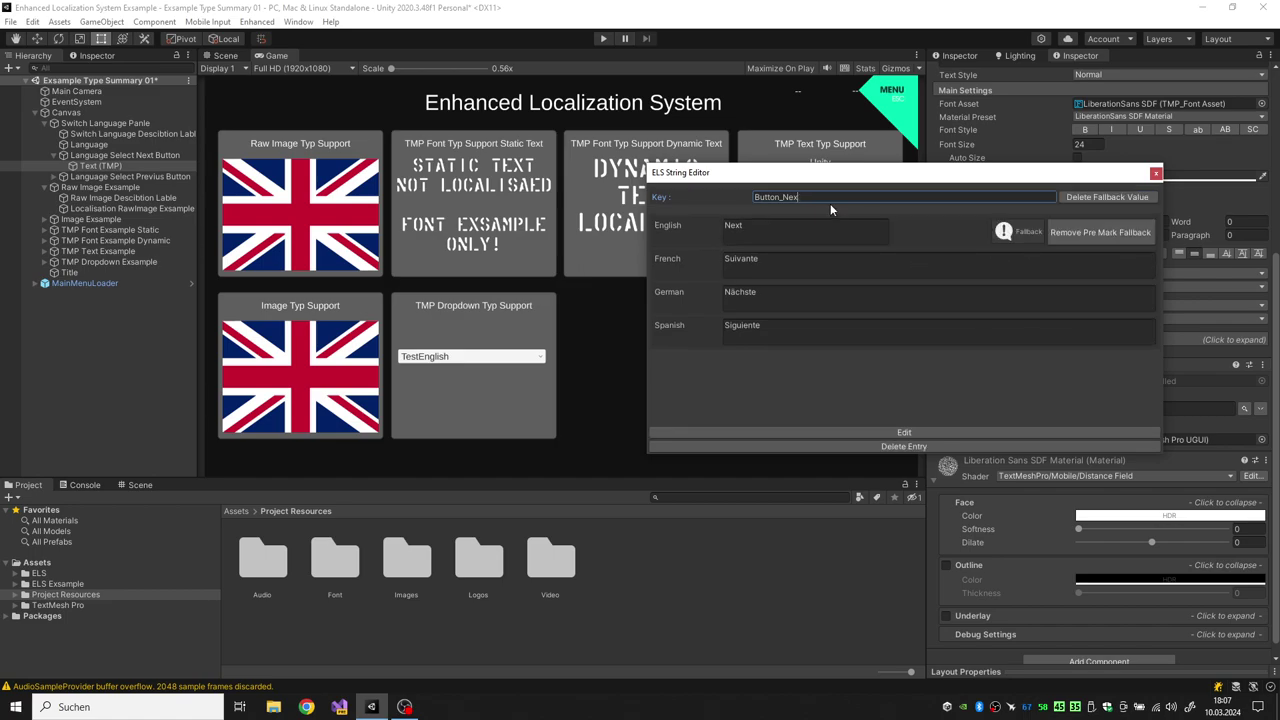
text(f)
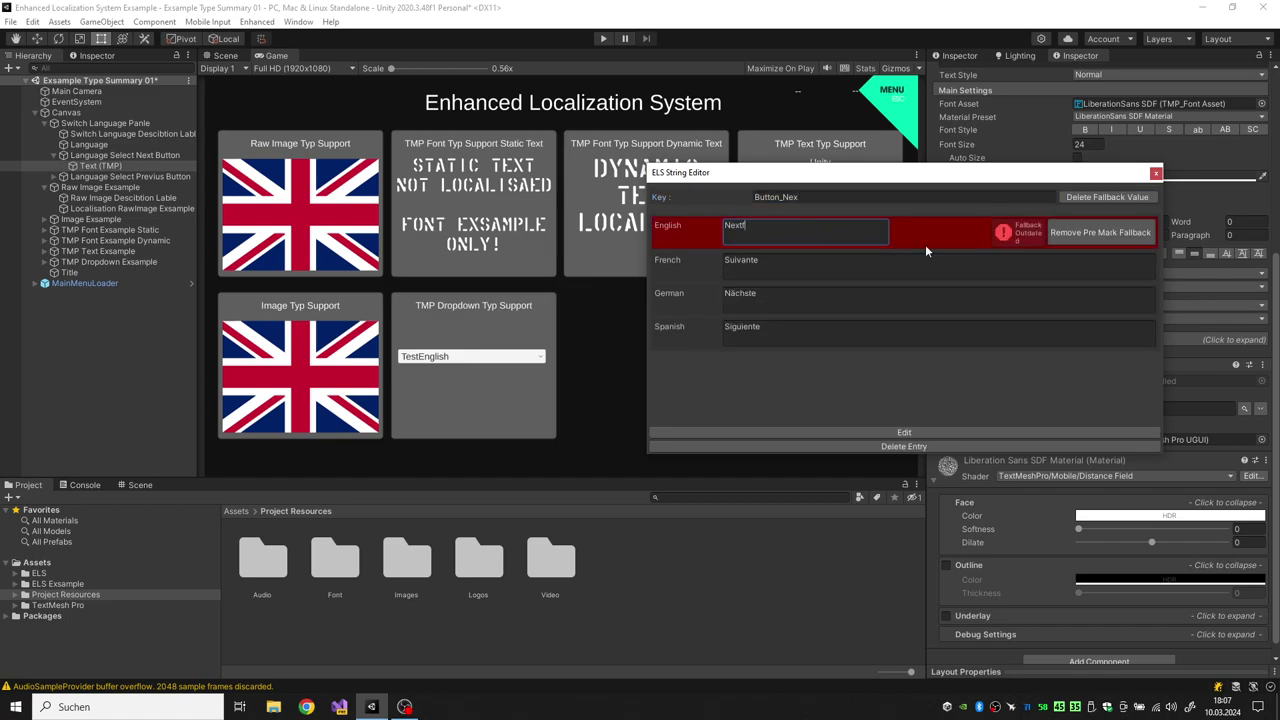
key(BackSpace)
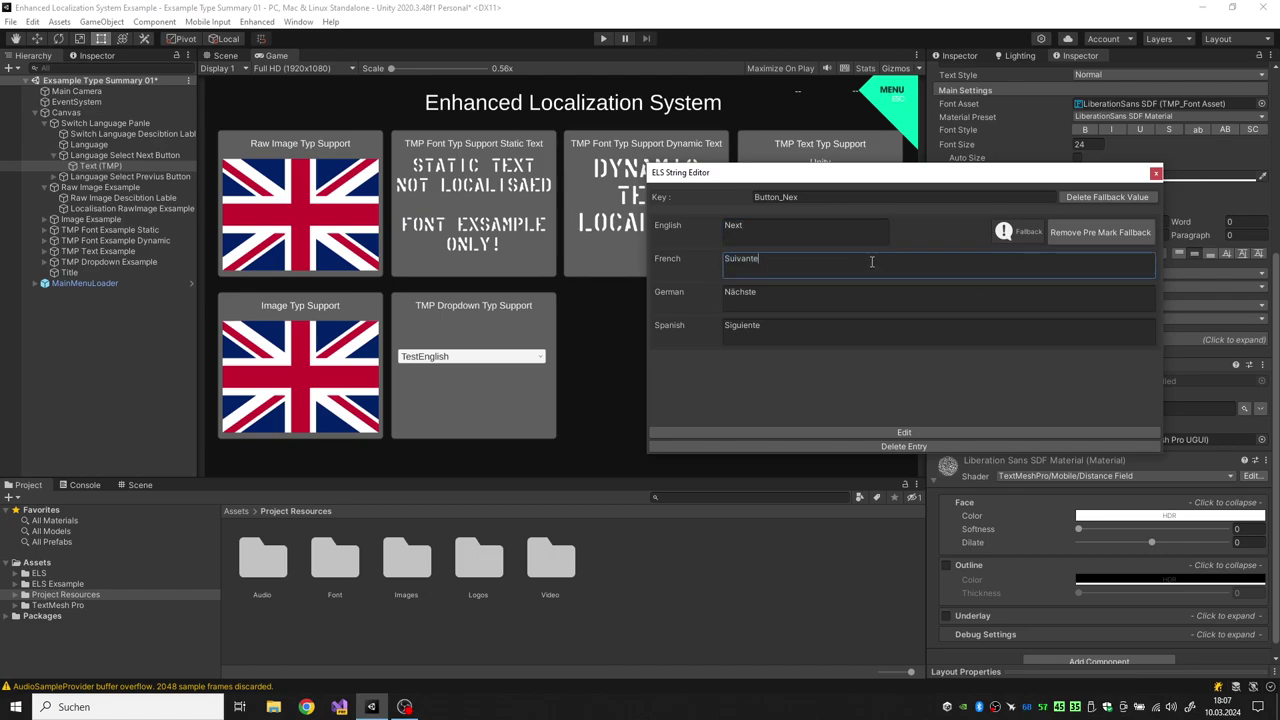
text(f)
key(BackSpace)
click(1156, 176)
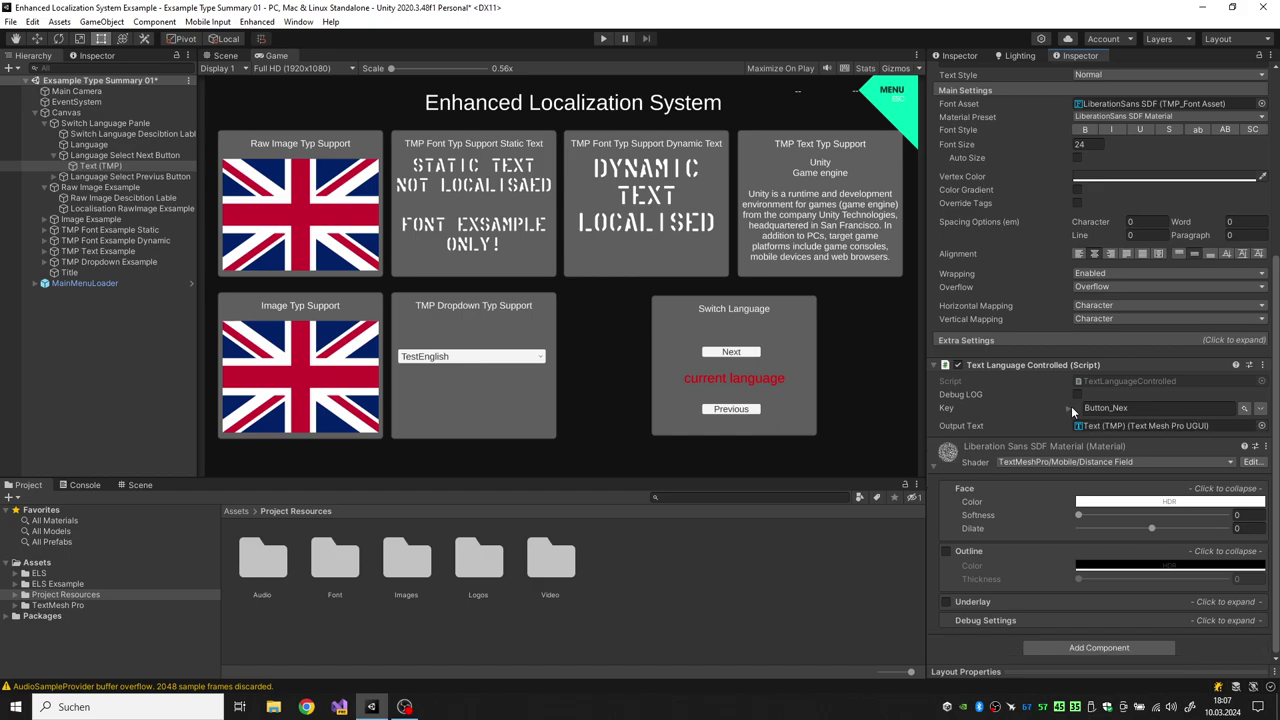
click(78, 208)
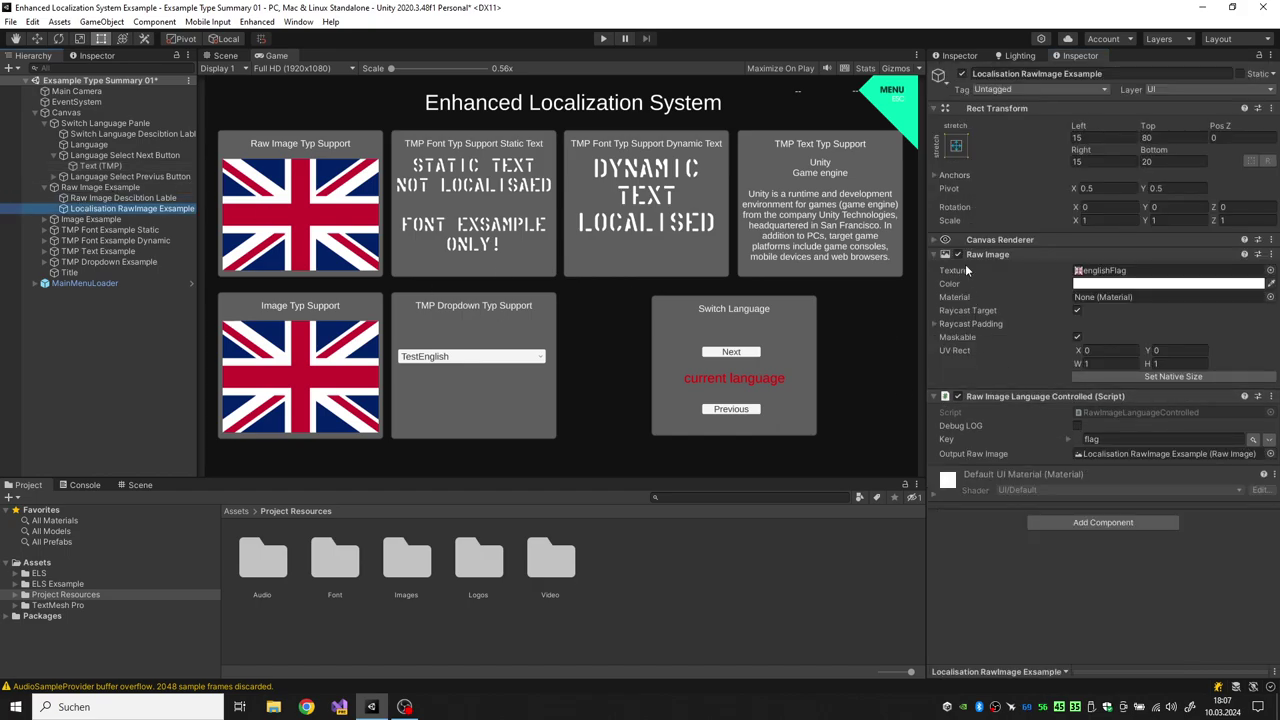
click(1253, 440)
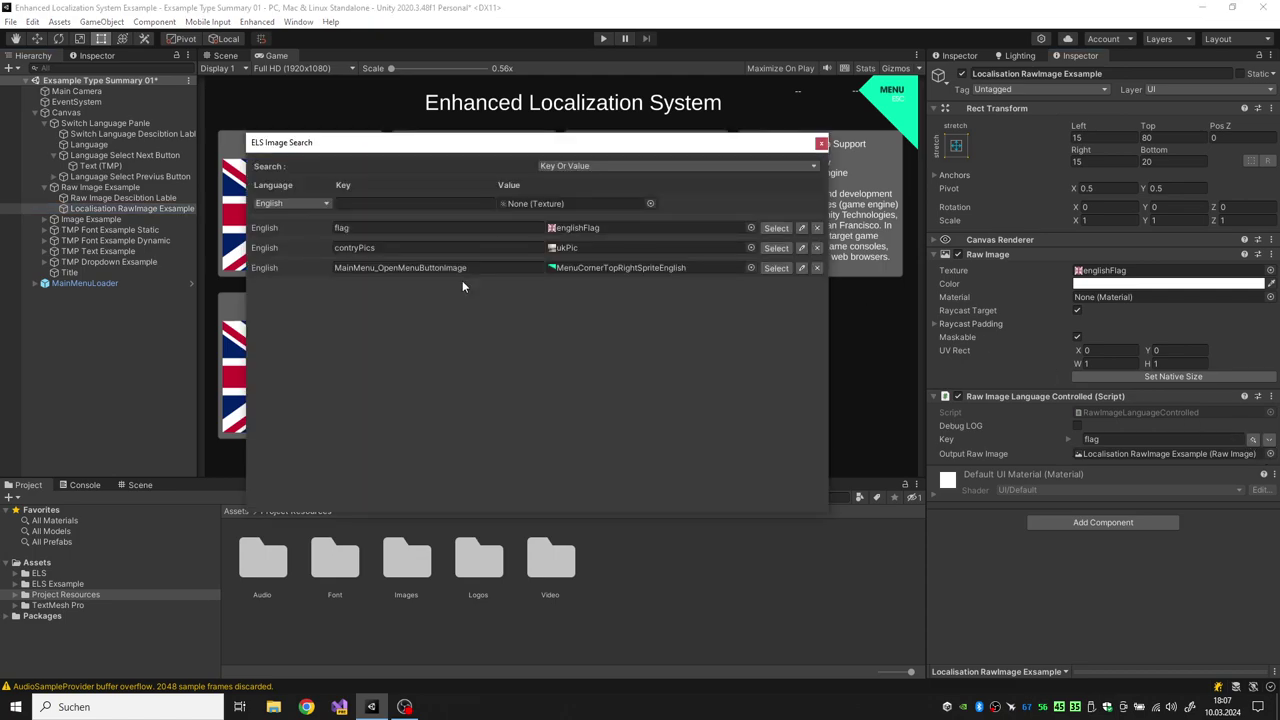
click(821, 144)
click(100, 165)
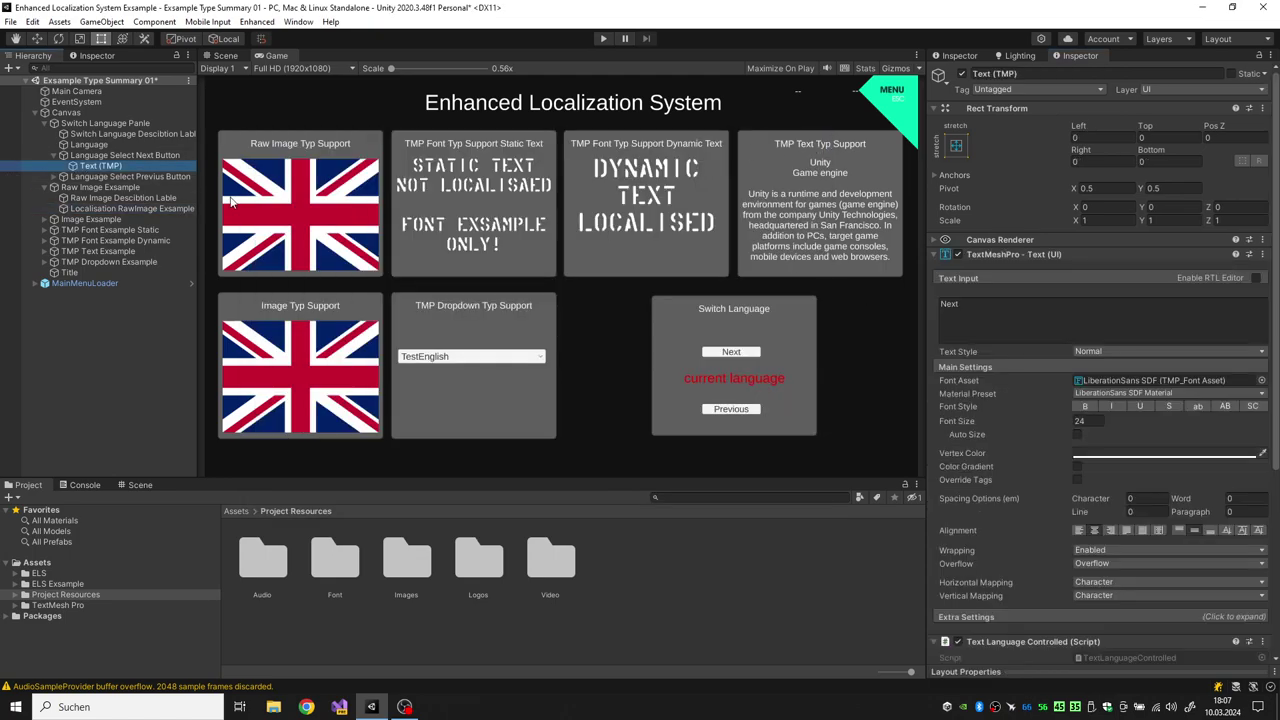
scroll(1190, 517, down, 5)
- Search the localized strings by value with the queries 'eviex', 'set' and 'sampl'
click(1244, 409)
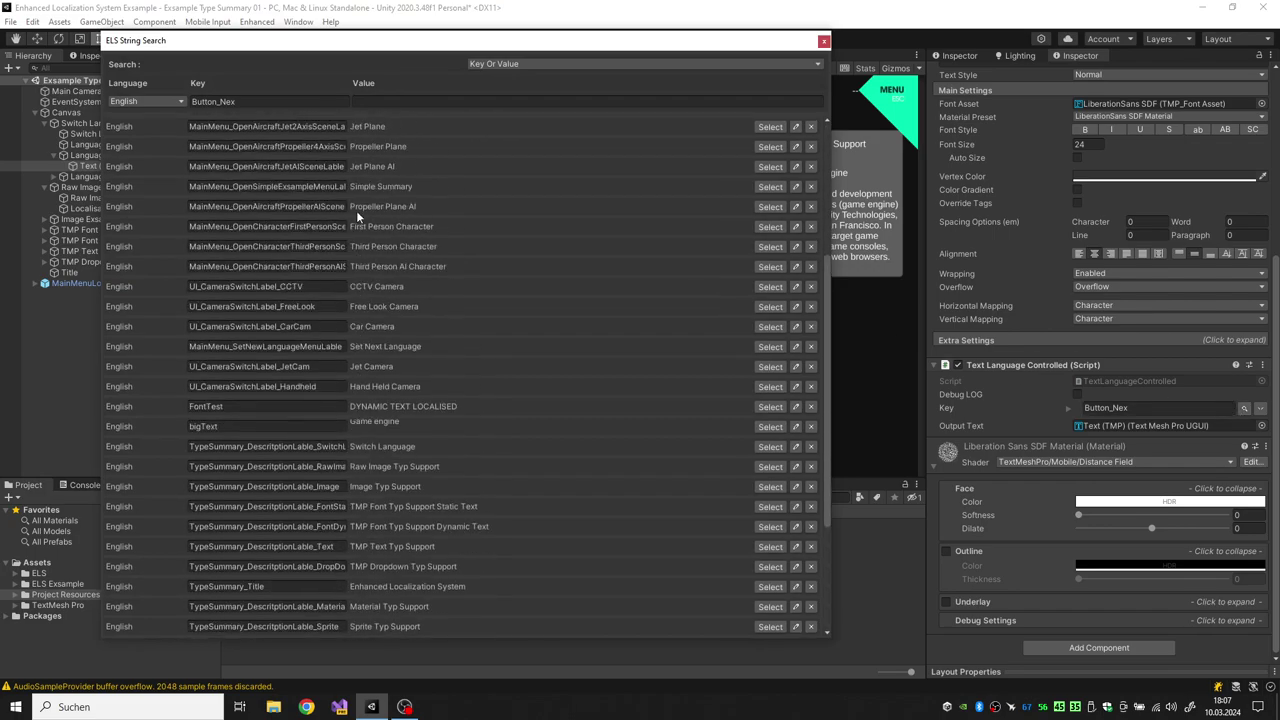
click(378, 101)
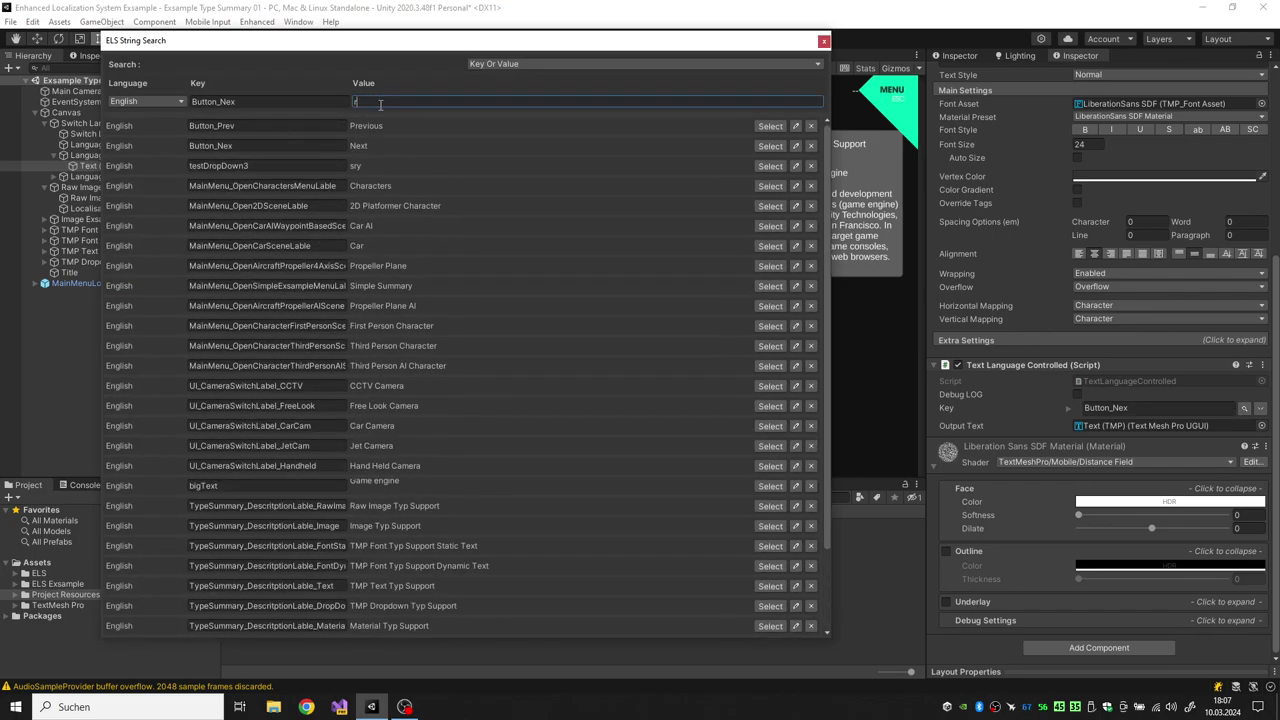
text(ev)
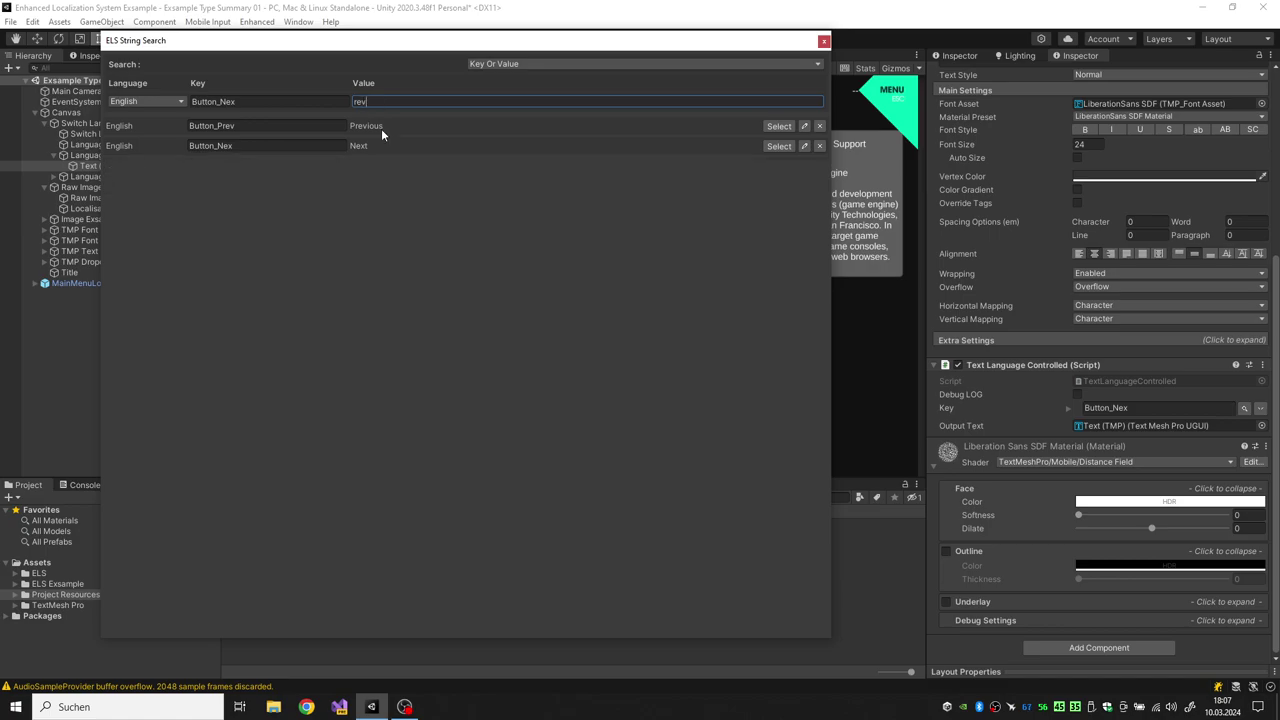
text(i)
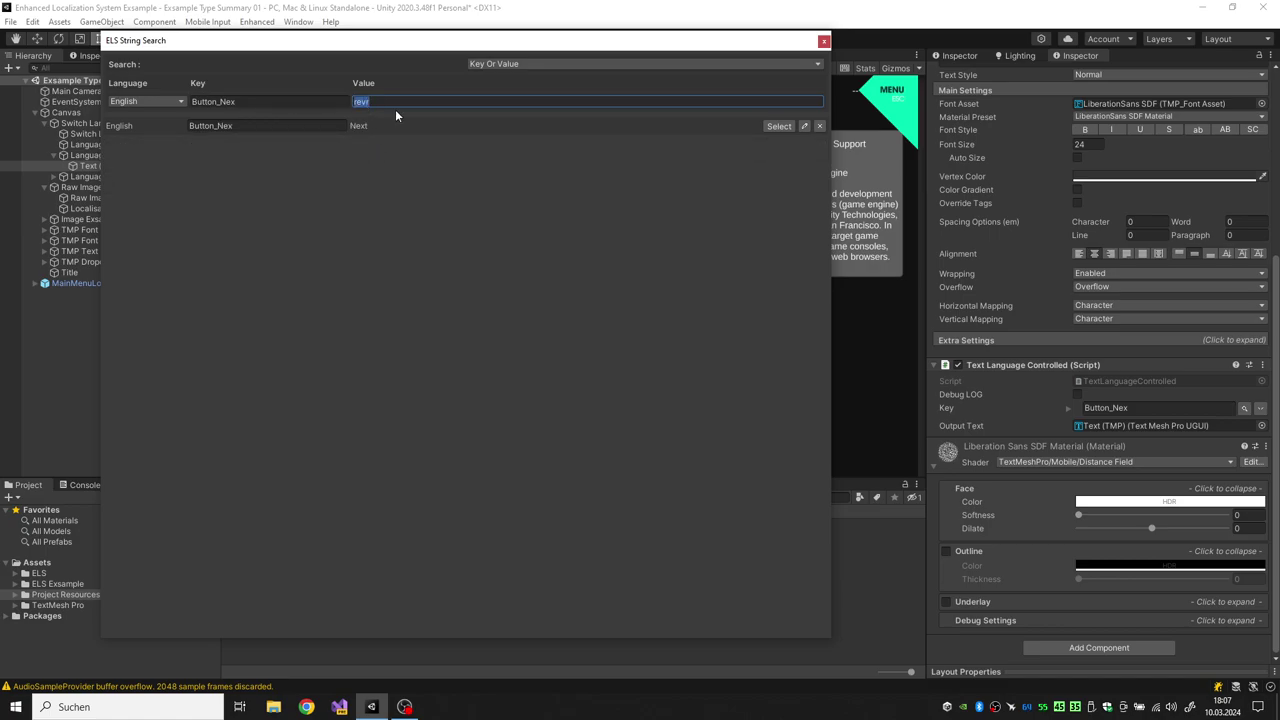
text(ex)
key(BackSpace)
key(BackSpace)
key(BackSpace)
text(se)
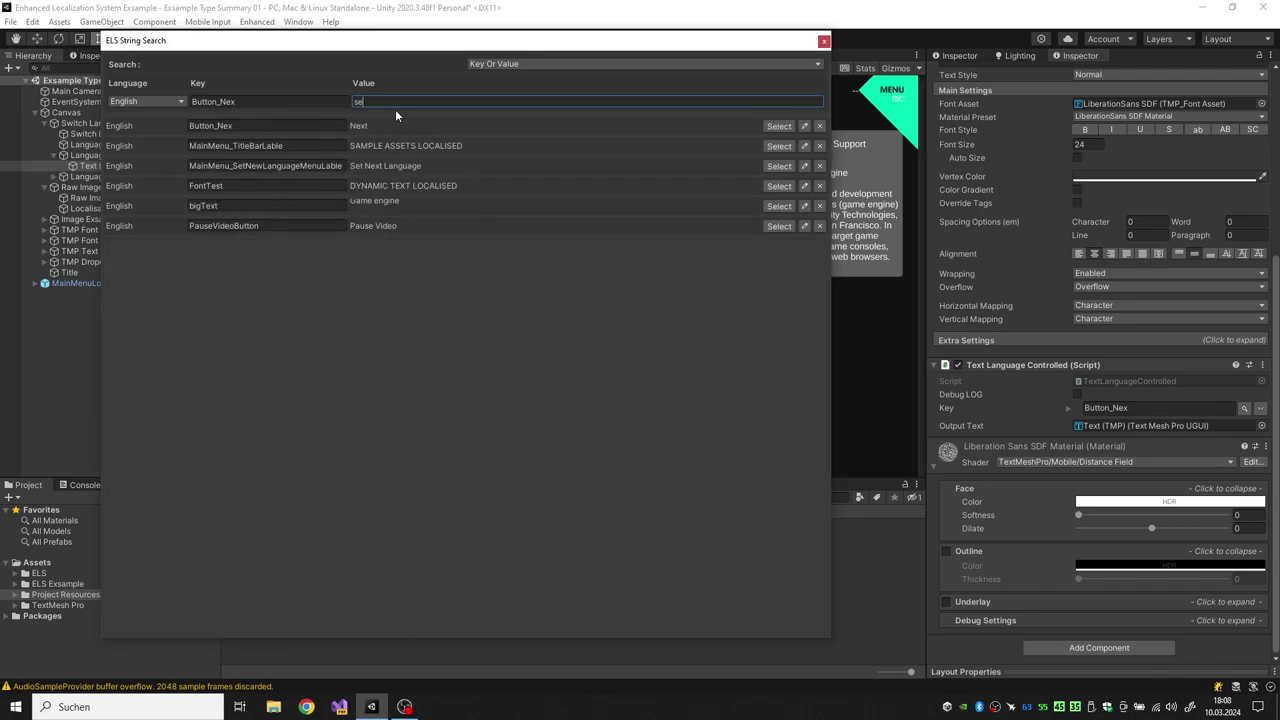
text(t)
key(BackSpace)
key(BackSpace)
key(BackSpace)
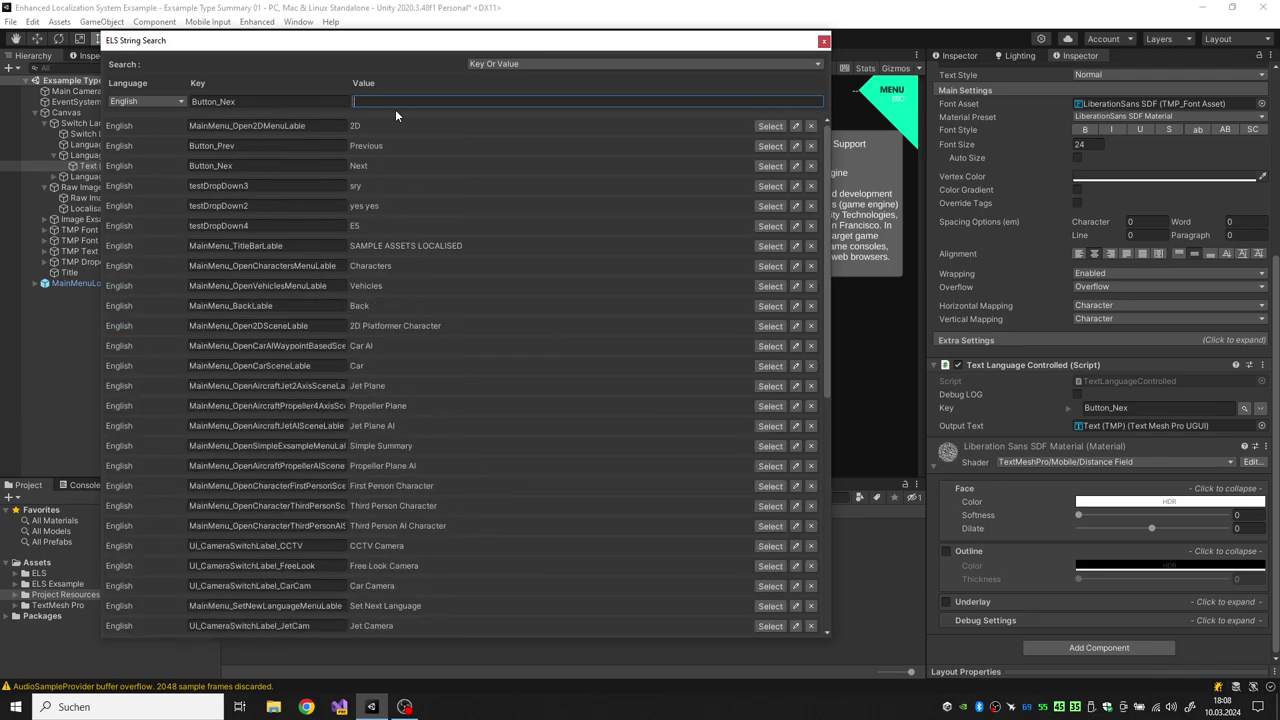
text(sampl)
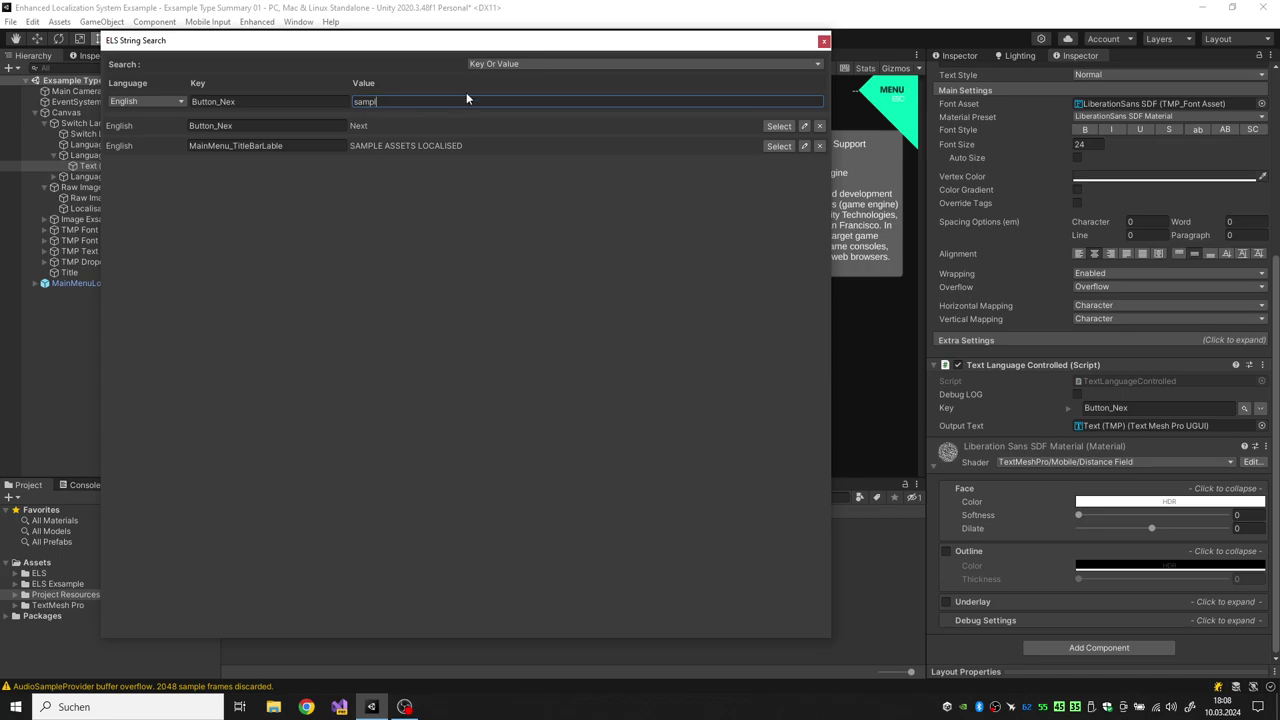
- Cycle the search mode through Only_Key and Only_Value, ending on Both
click(490, 63)
click(510, 94)
click(498, 65)
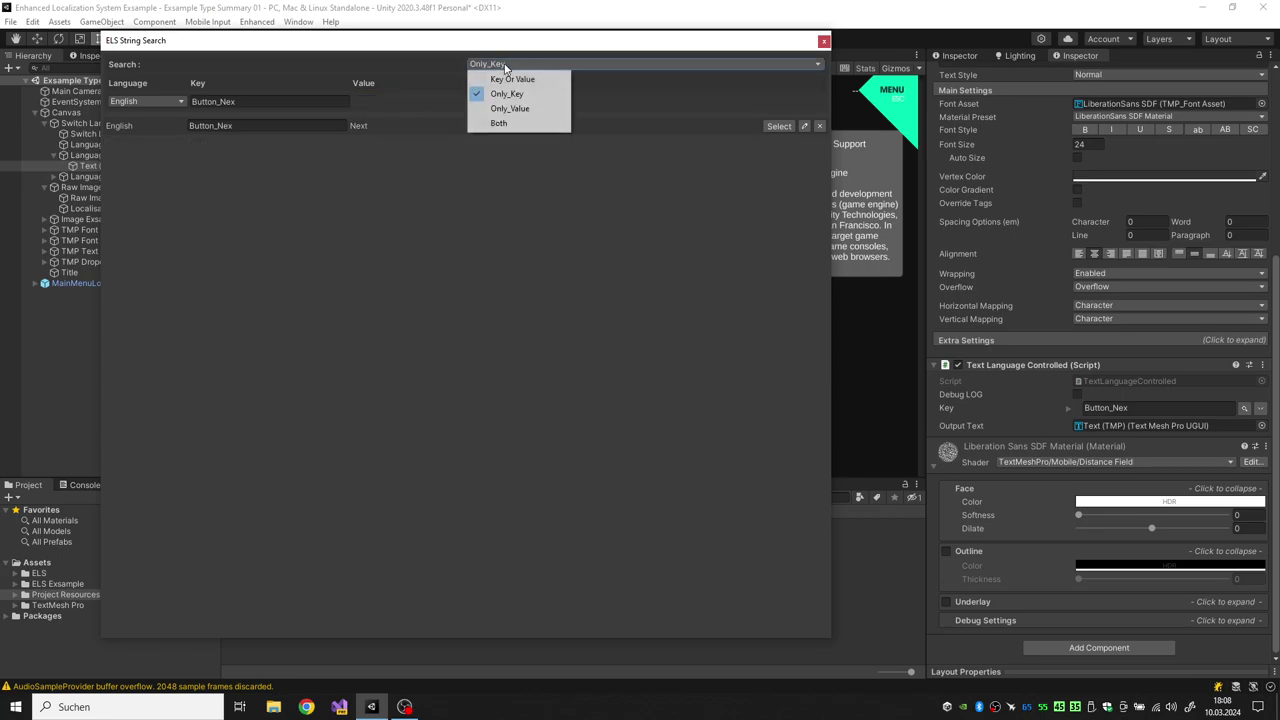
click(505, 106)
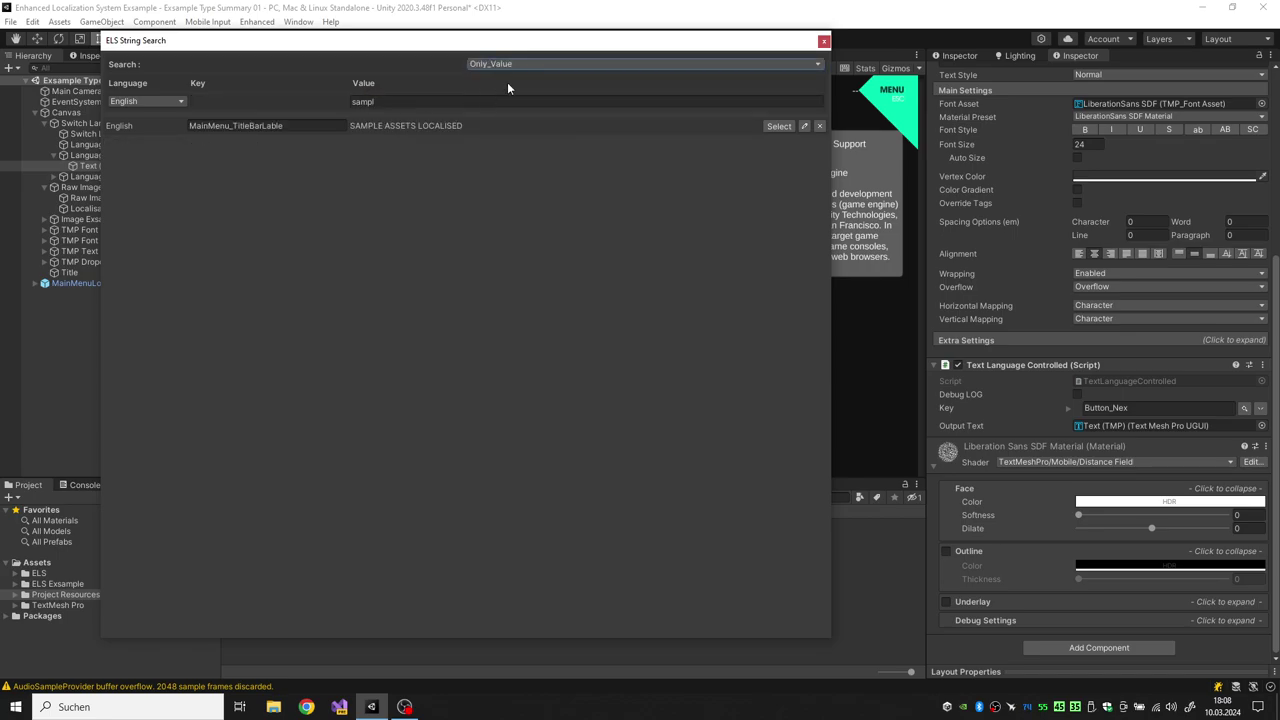
click(505, 64)
click(535, 124)
text(ne)
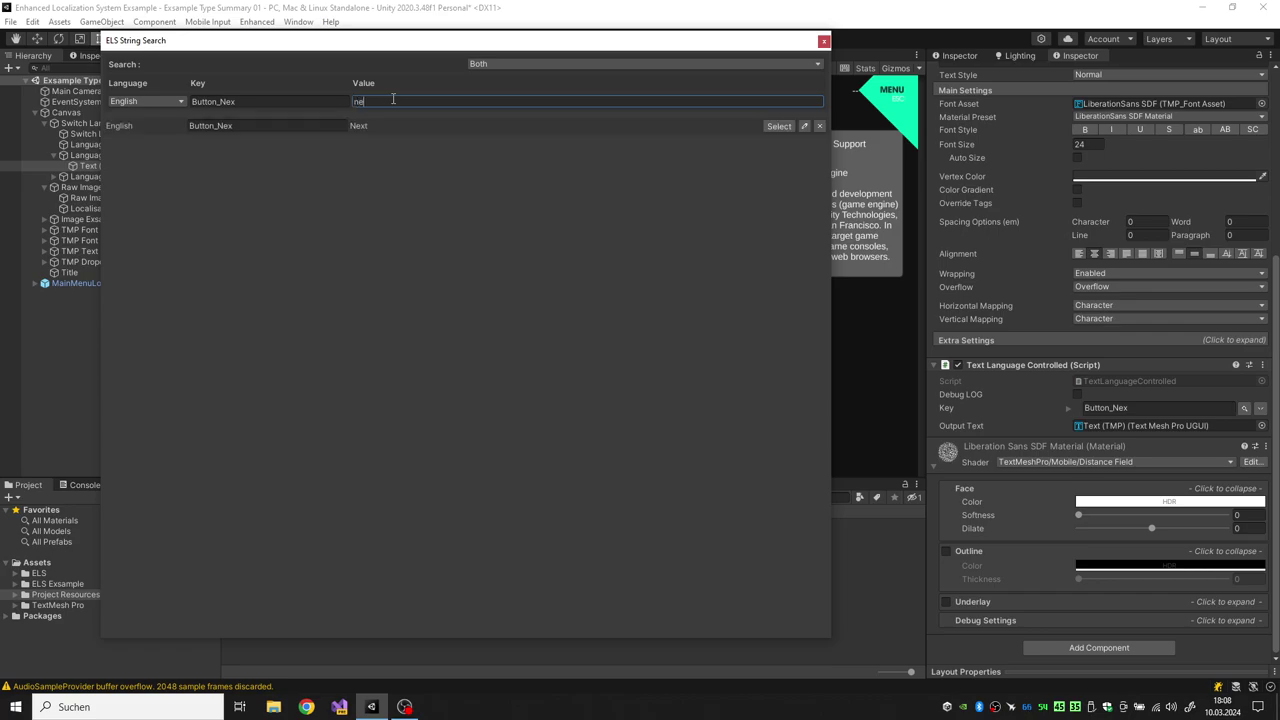
- Switch the string search language from French to German to view the German matches
click(143, 131)
click(141, 101)
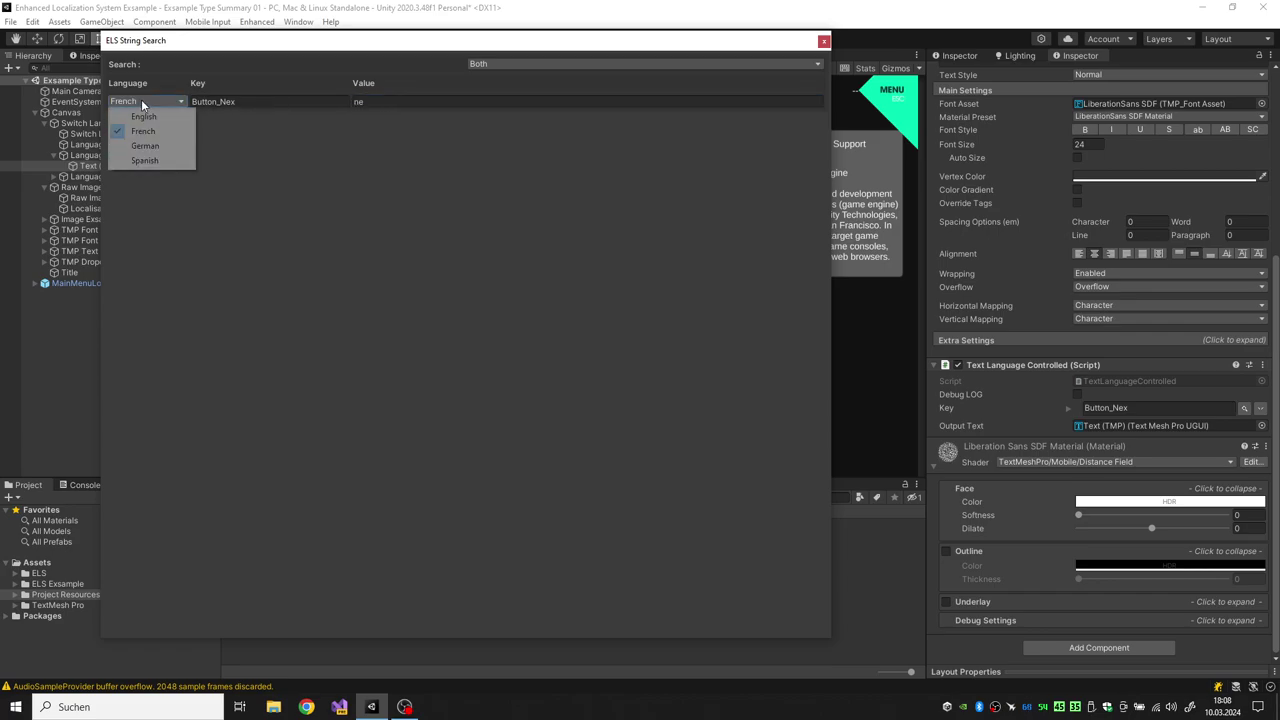
click(145, 146)
click(478, 64)
click(480, 77)
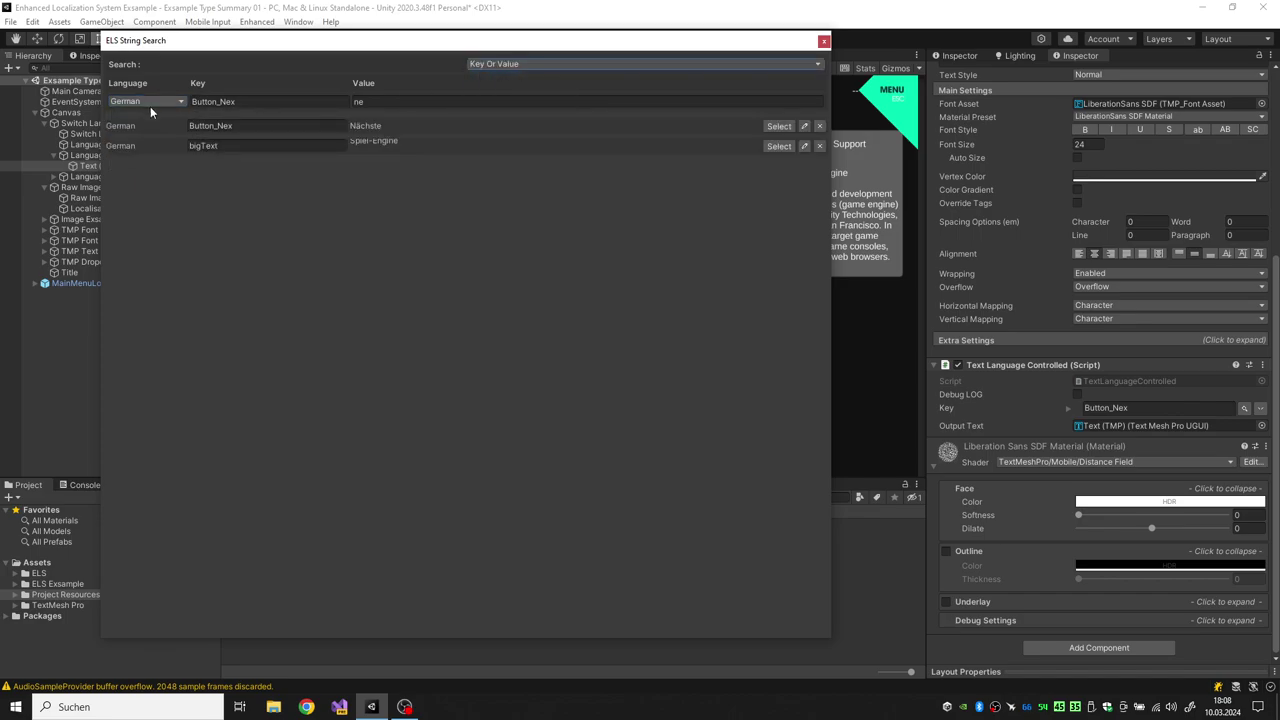
- Clear the search, switch through Spanish to French, and pick Button_Prev as the text's key
key(BackSpace)
click(270, 100)
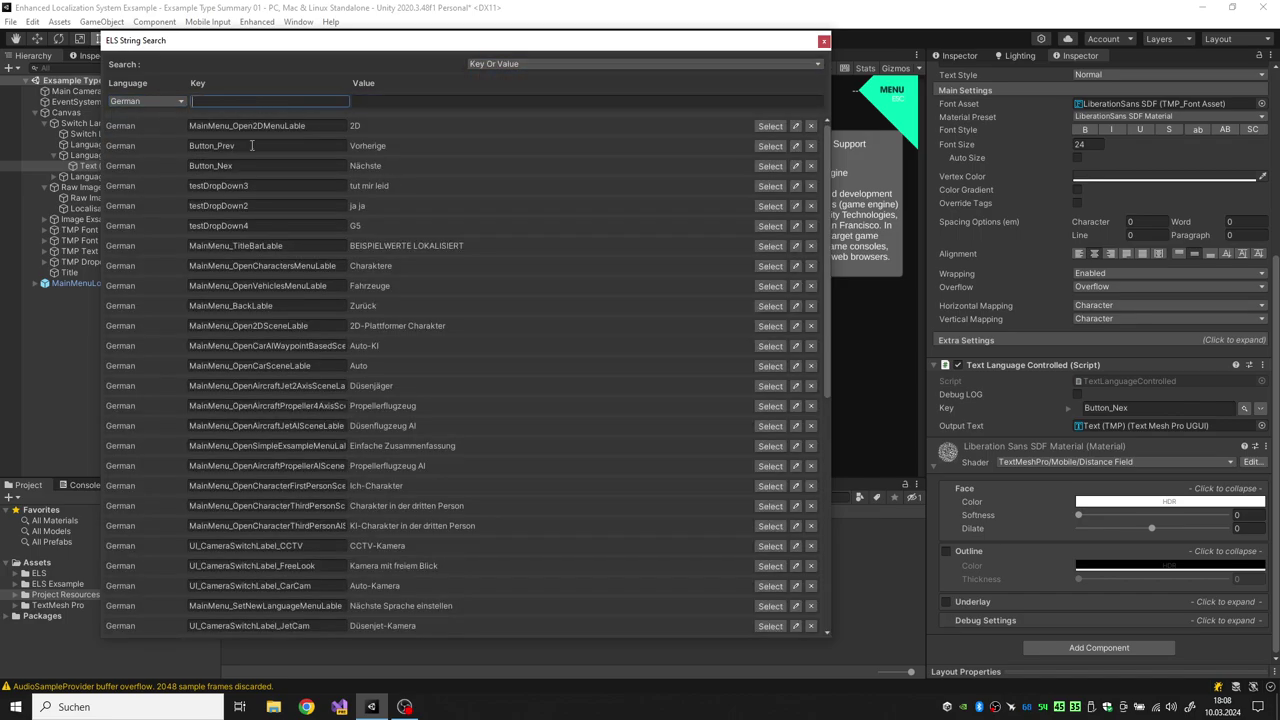
click(145, 161)
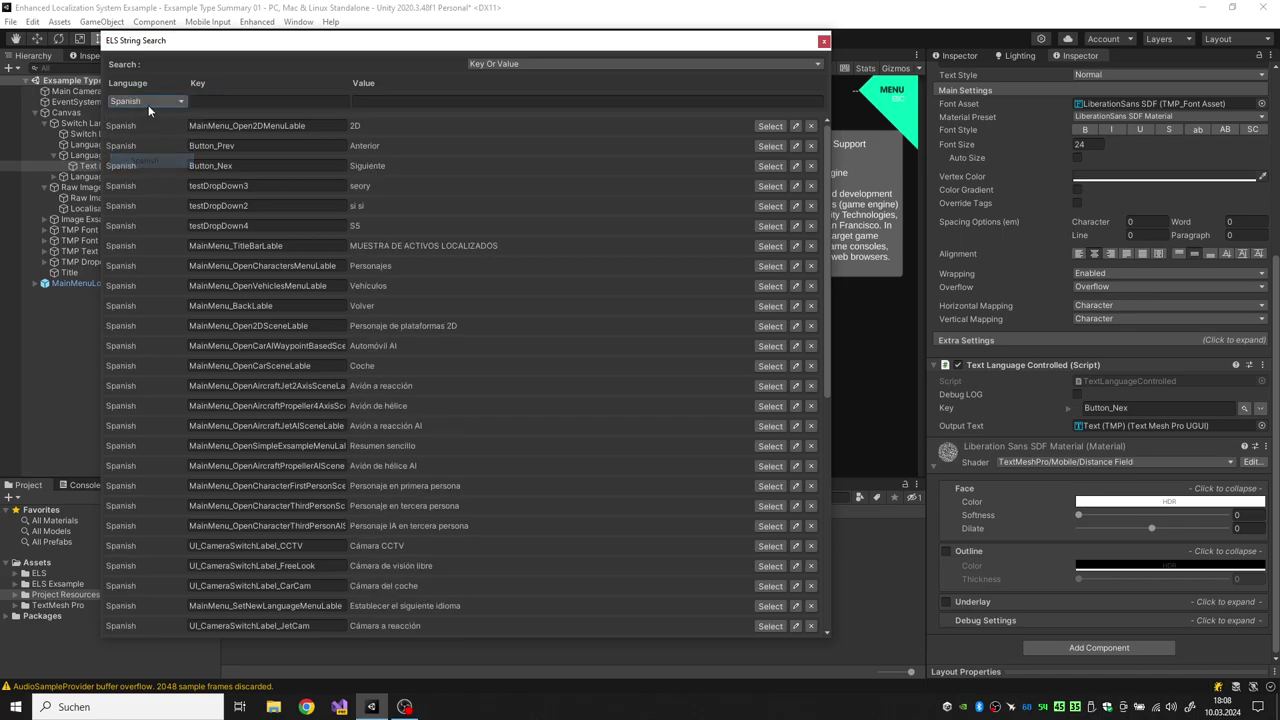
click(148, 102)
click(143, 131)
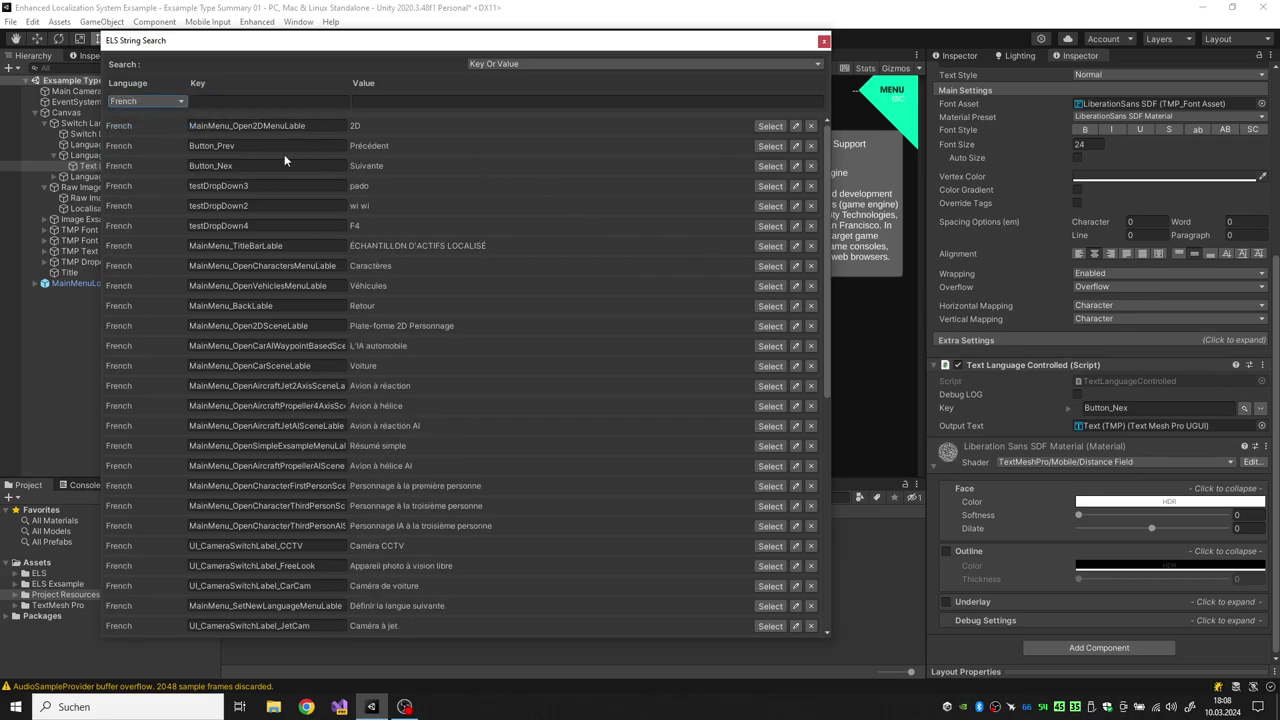
click(766, 147)
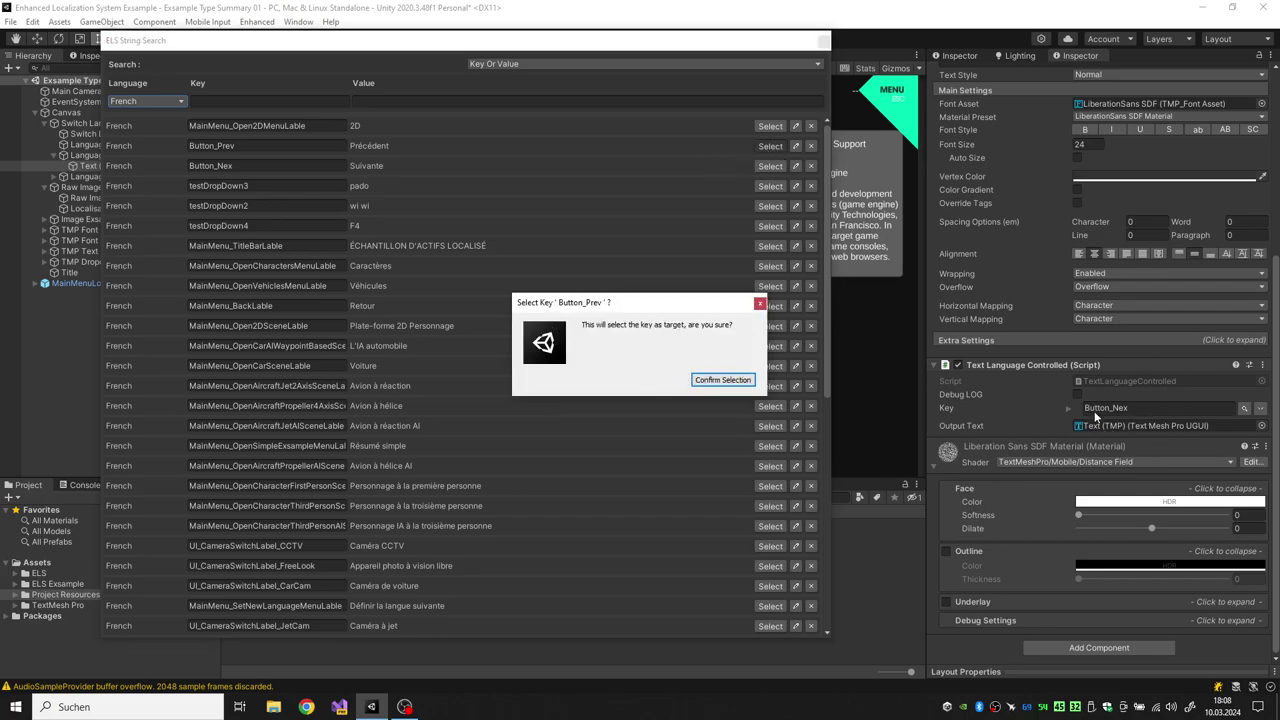
- Confirm Button_Prev as the text's key, then reassign Button_Nex instead
click(745, 379)
click(1243, 408)
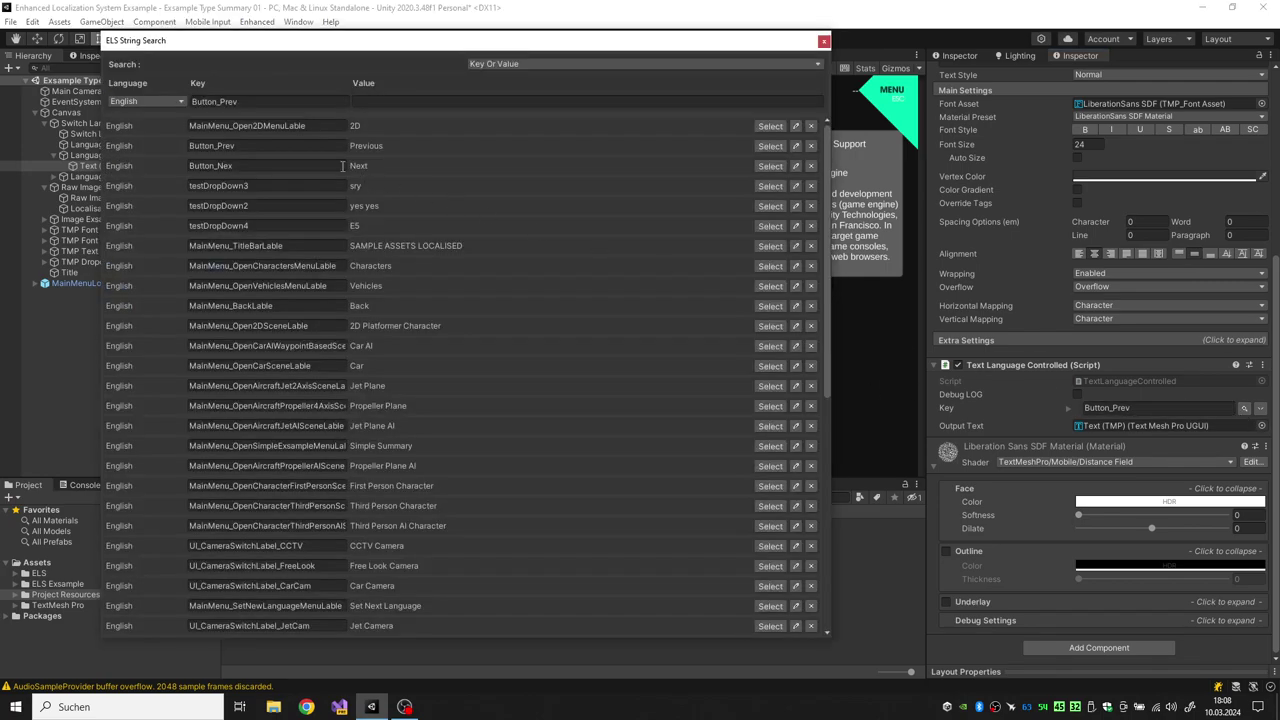
click(766, 166)
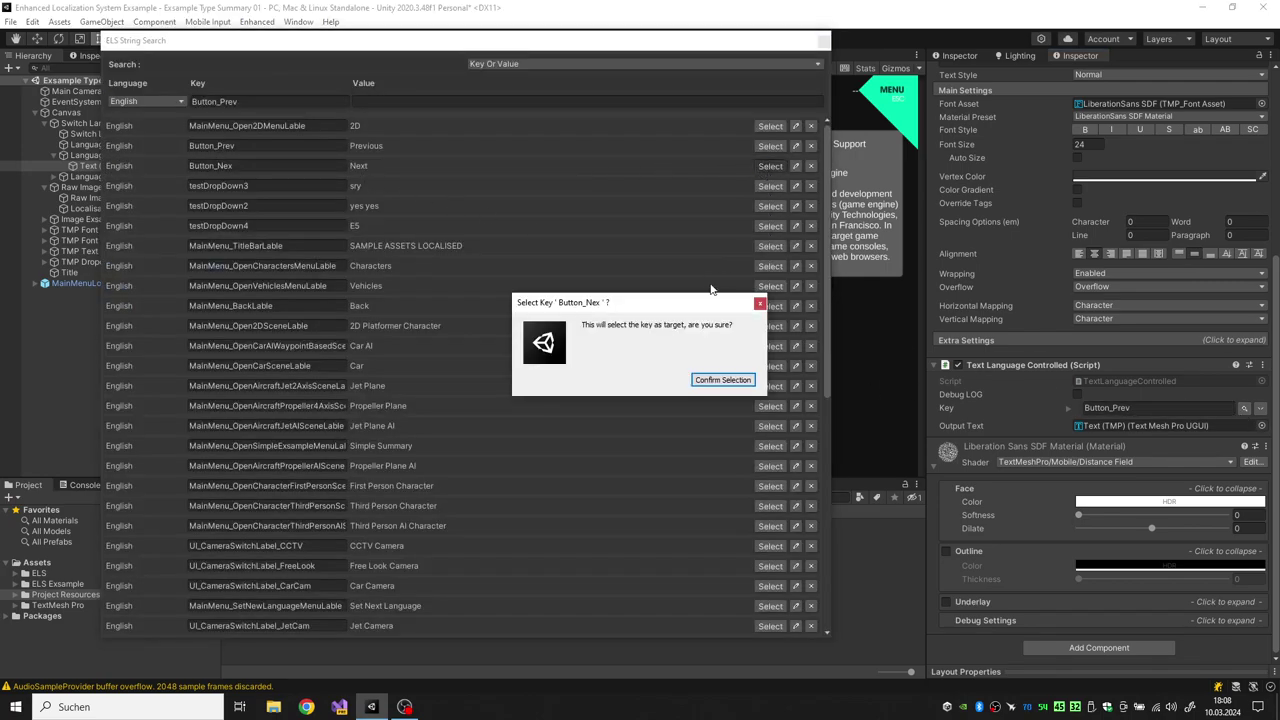
click(745, 379)
- Open Button_Prev in the string editor, try a French edit, then close it
click(1244, 409)
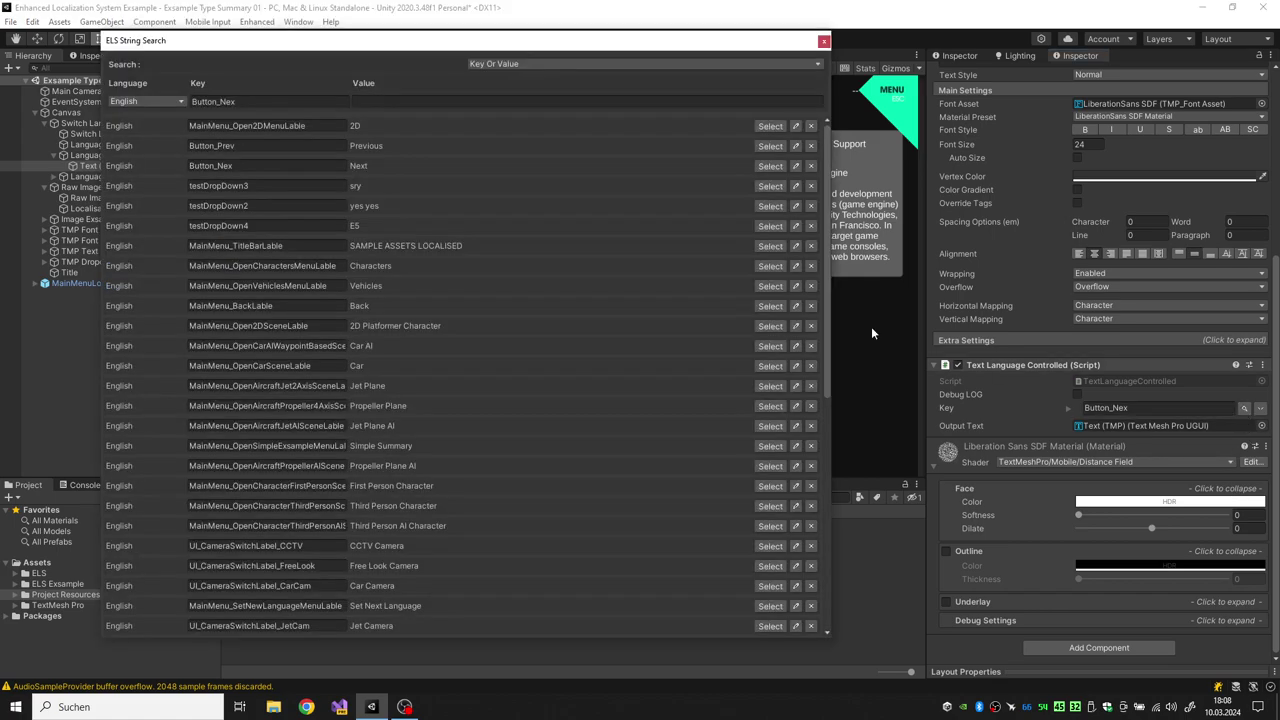
click(796, 146)
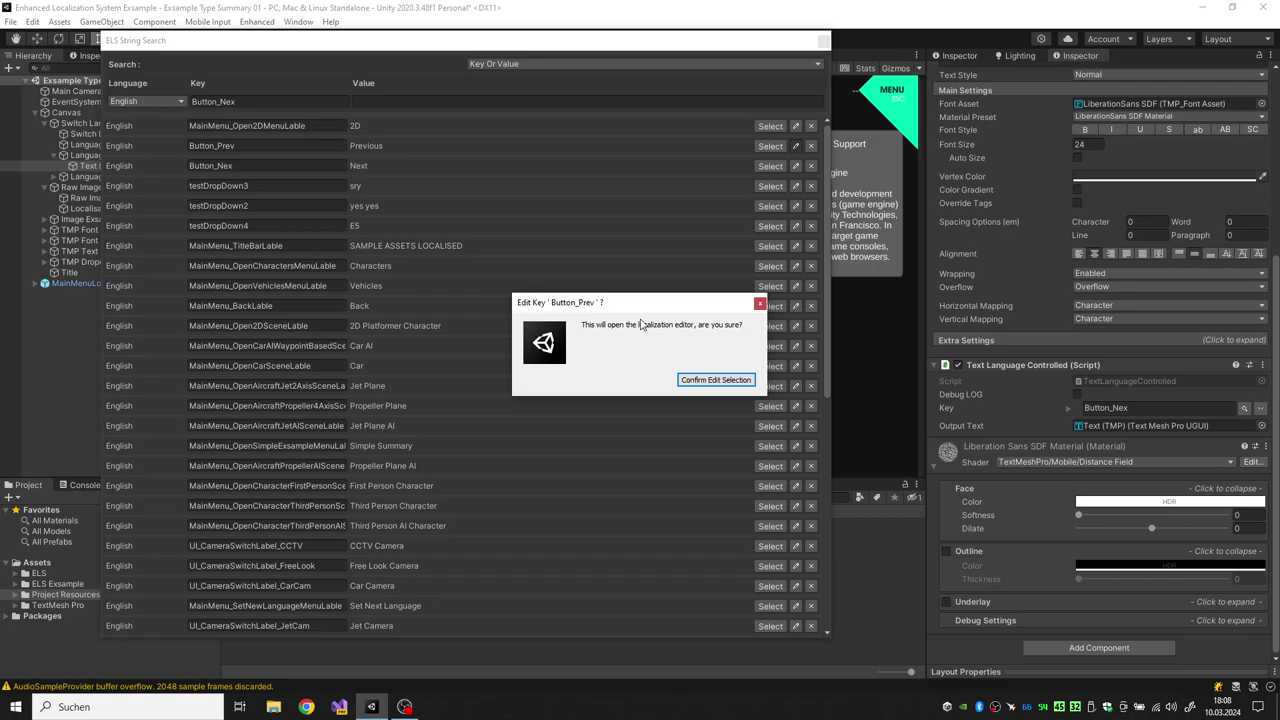
click(690, 380)
click(823, 265)
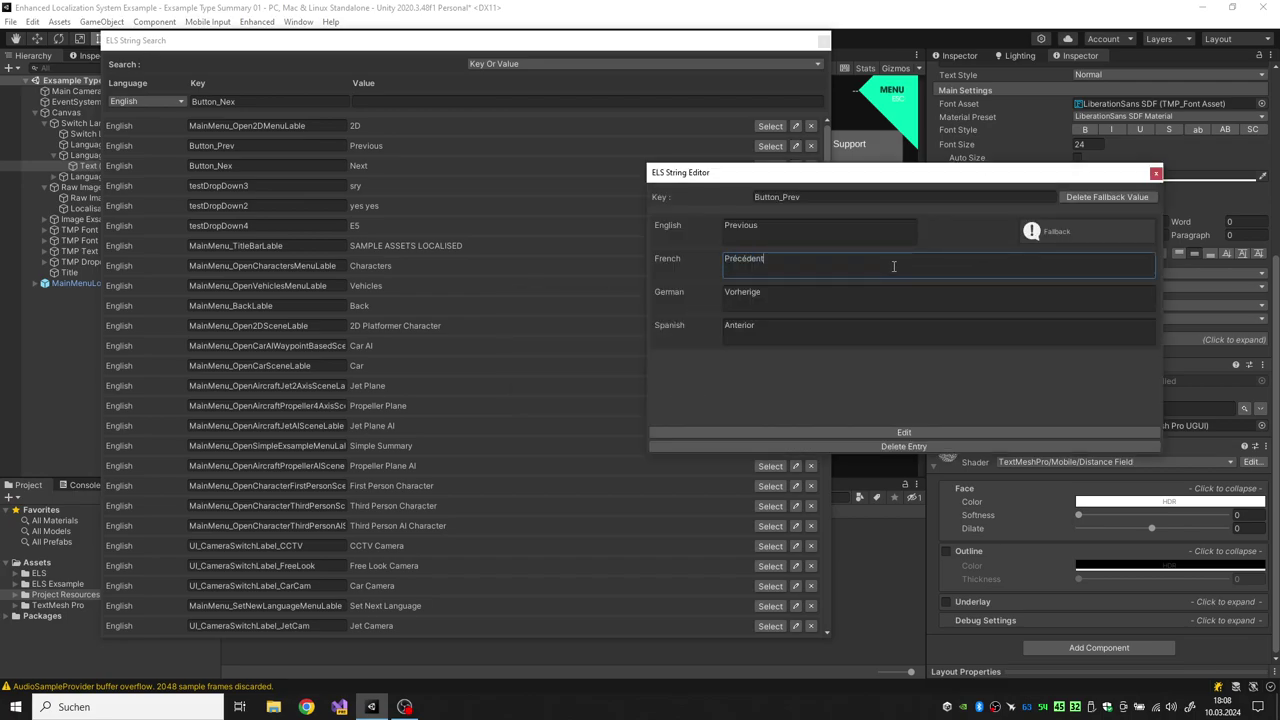
text(o)
click(1156, 173)
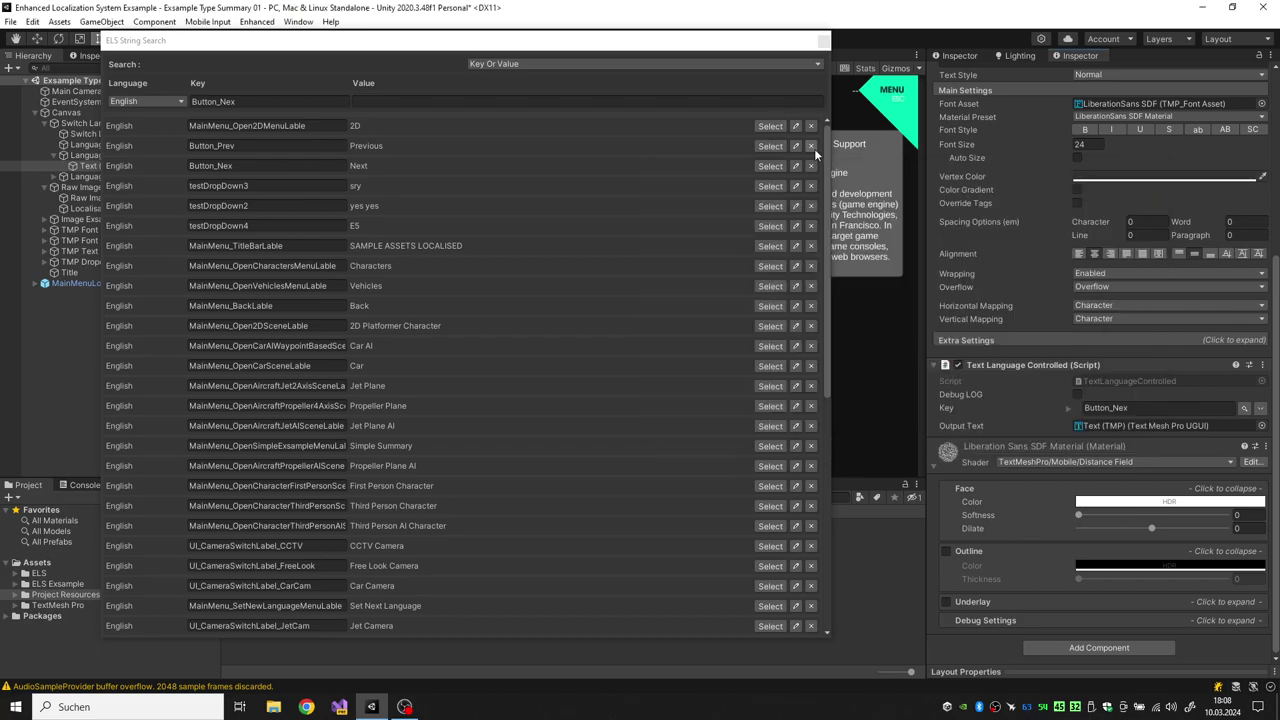
- Cancel removing the Button_Prev entry and close the string search
click(812, 147)
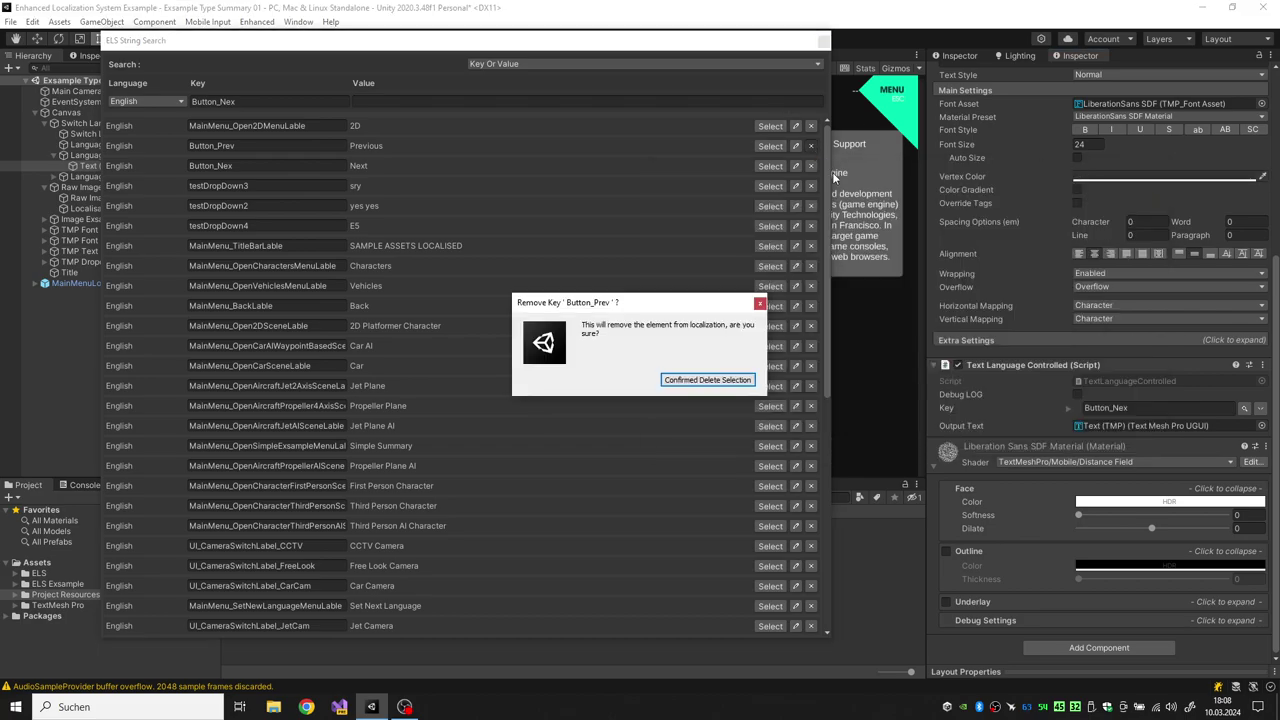
click(760, 303)
click(826, 37)
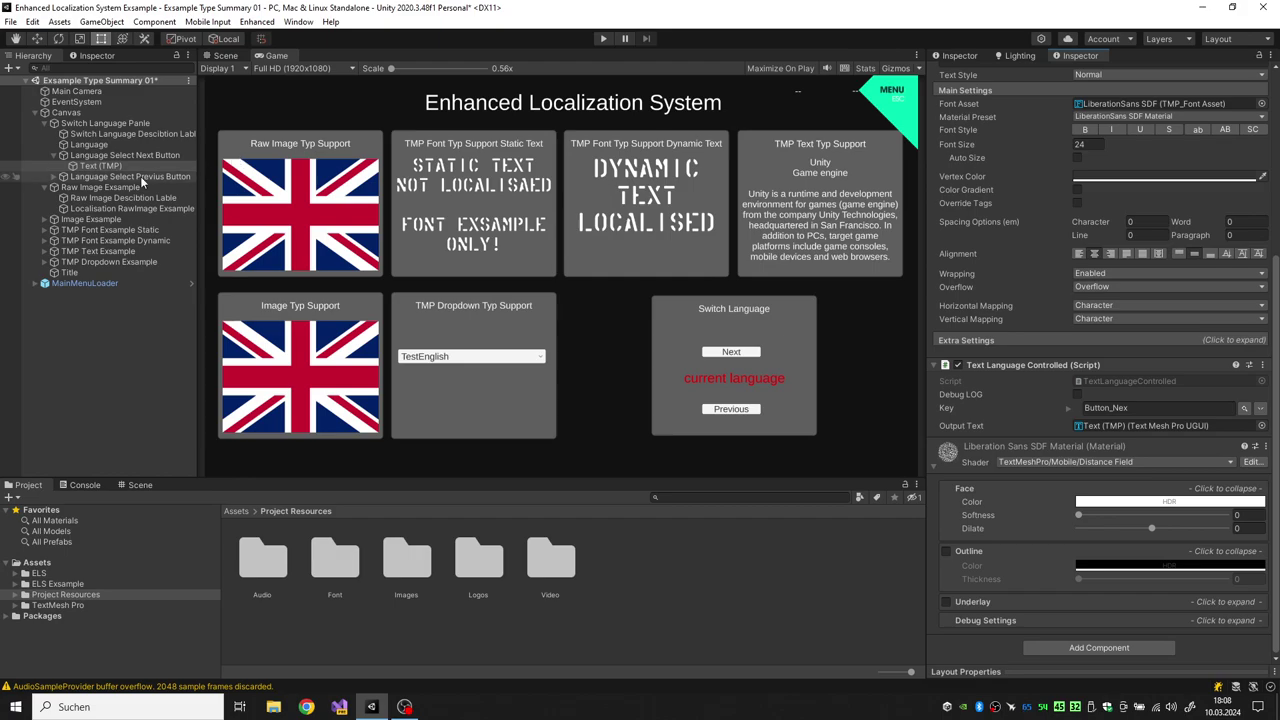
- Open the flag image editor and try other English textures, keeping englishFlag
click(128, 208)
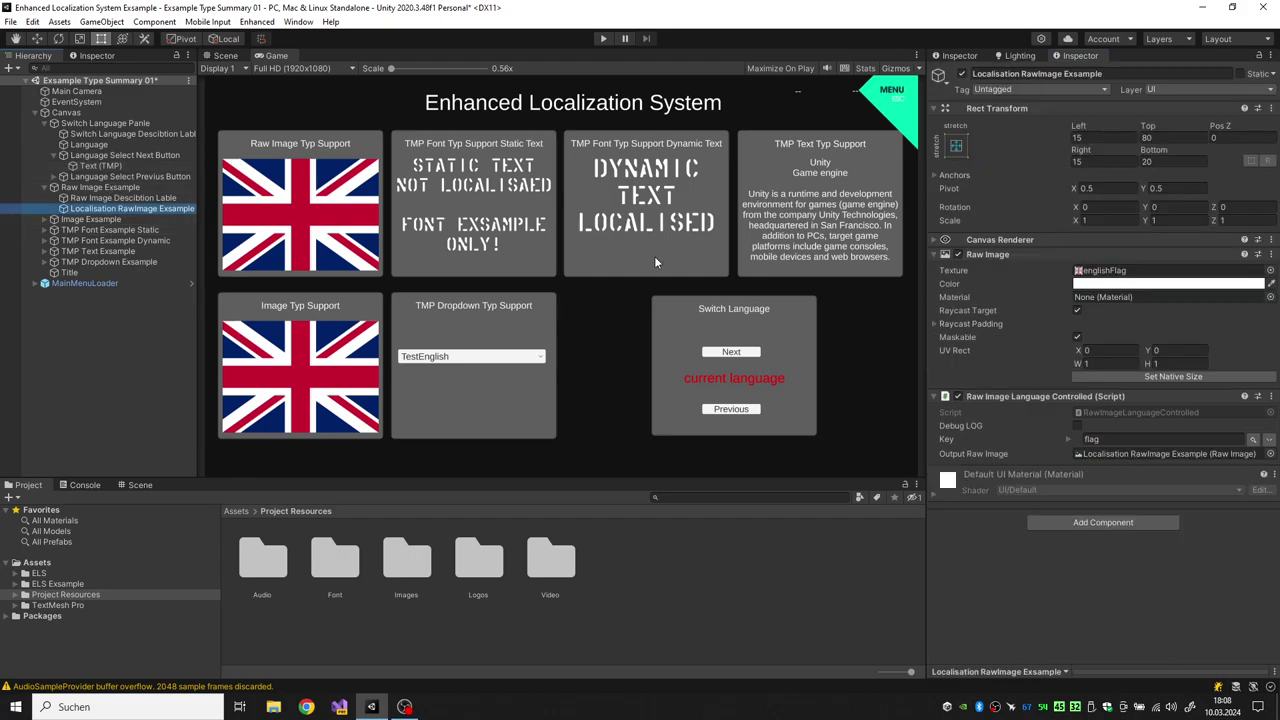
click(1268, 439)
click(428, 262)
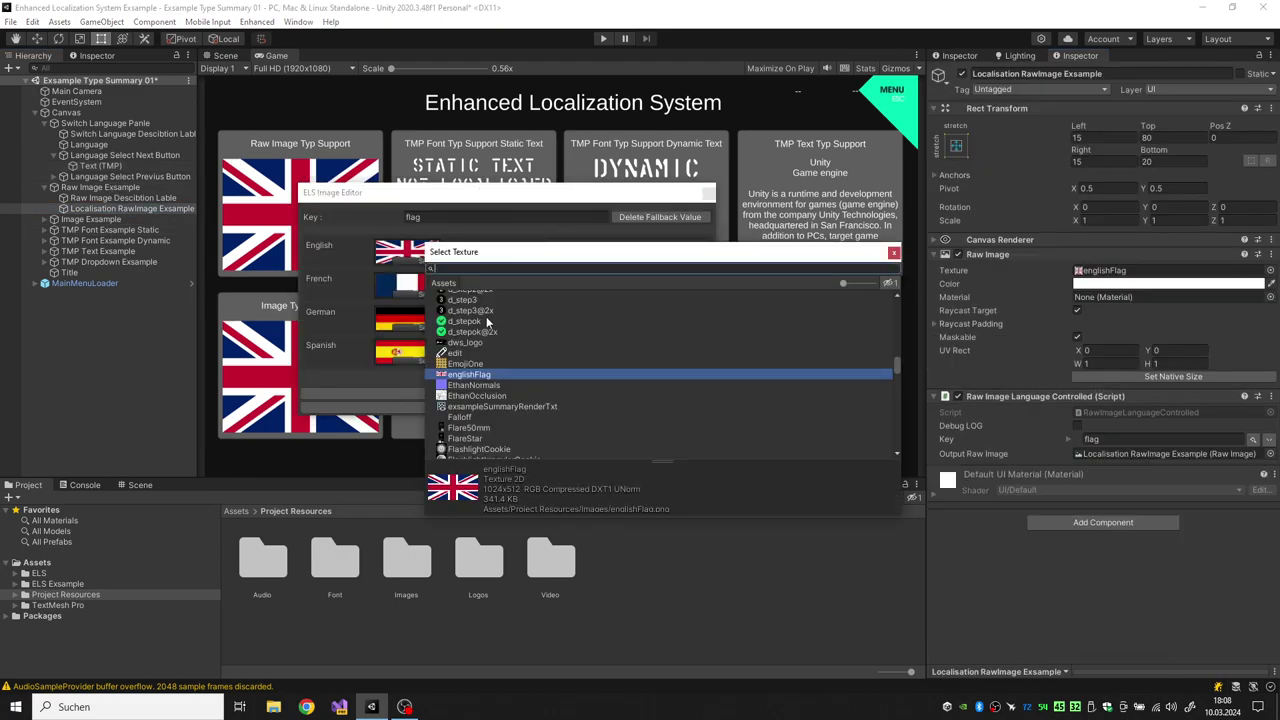
click(467, 374)
click(465, 363)
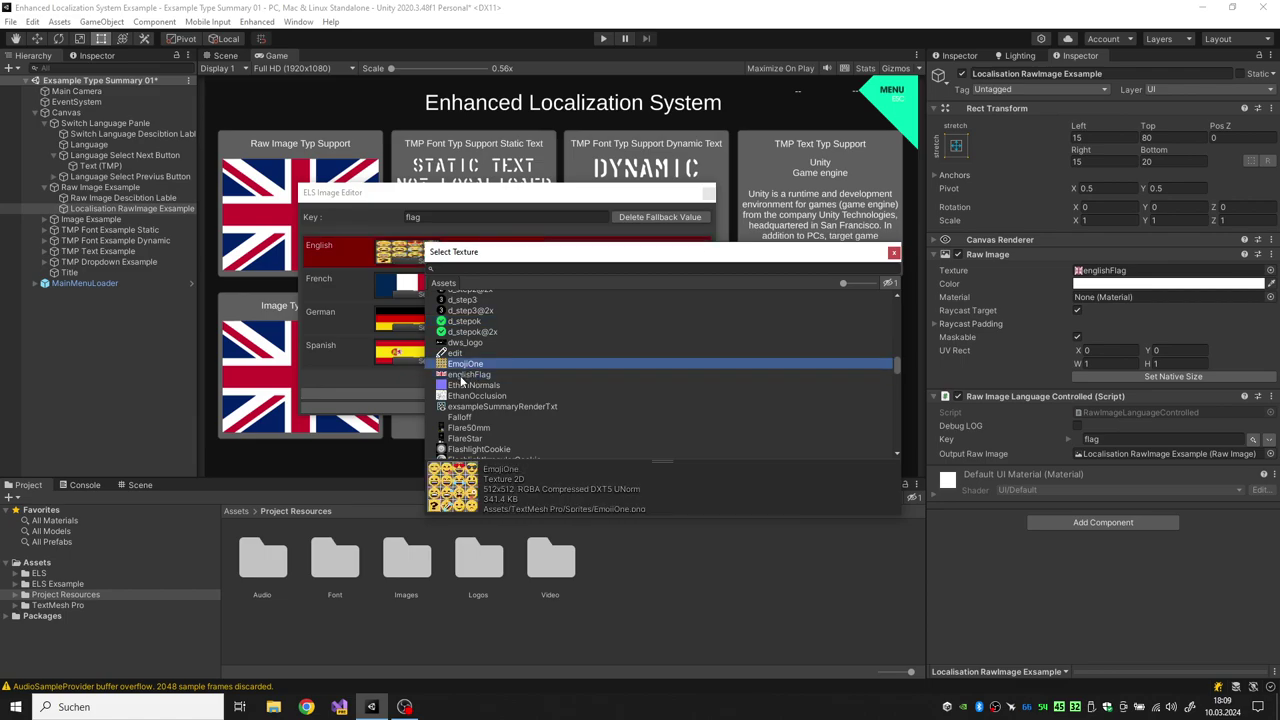
click(462, 385)
click(467, 374)
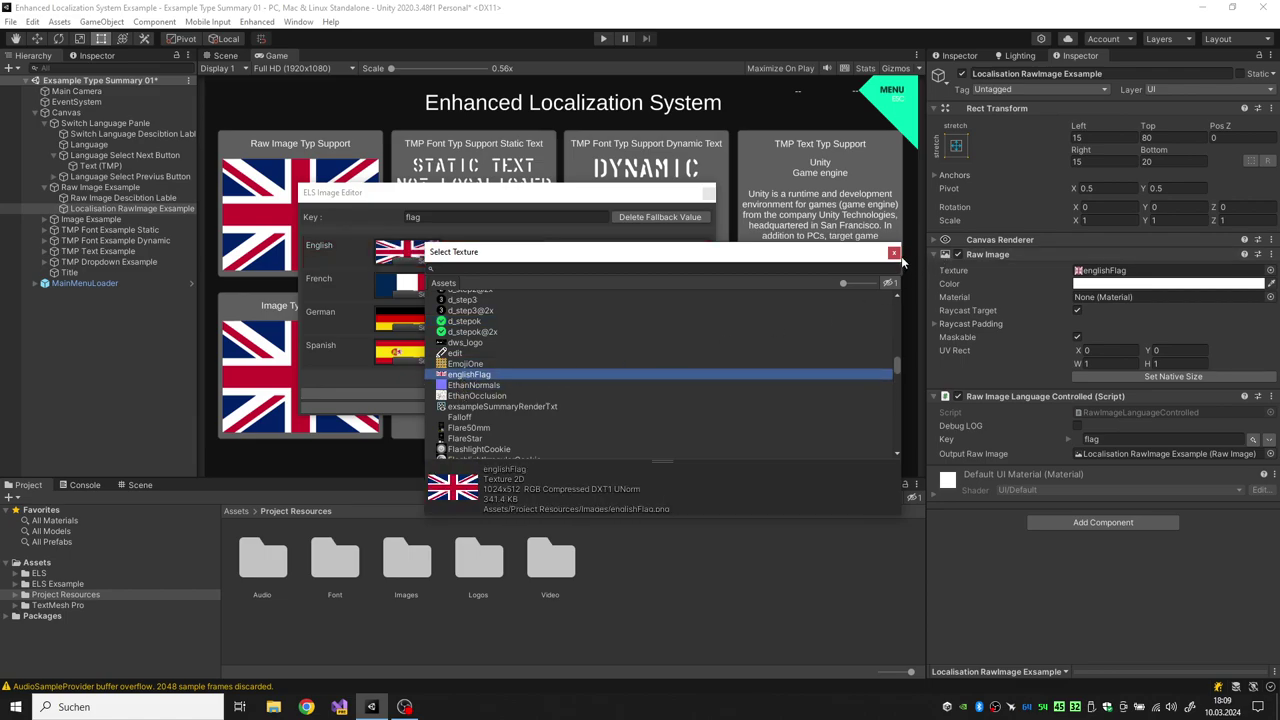
drag(761, 258, 808, 333)
click(940, 327)
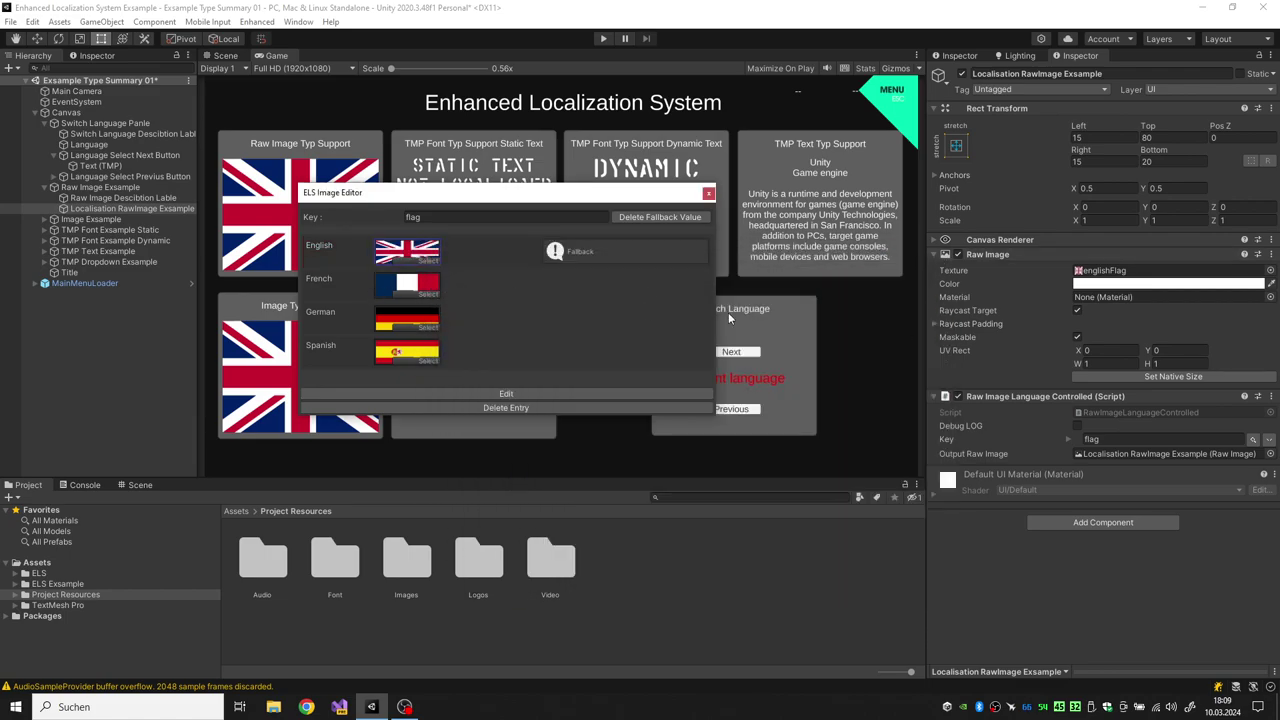
- Set the French flag image to GlassStainedAlbedo, apply it, and close the editor
click(418, 293)
click(515, 450)
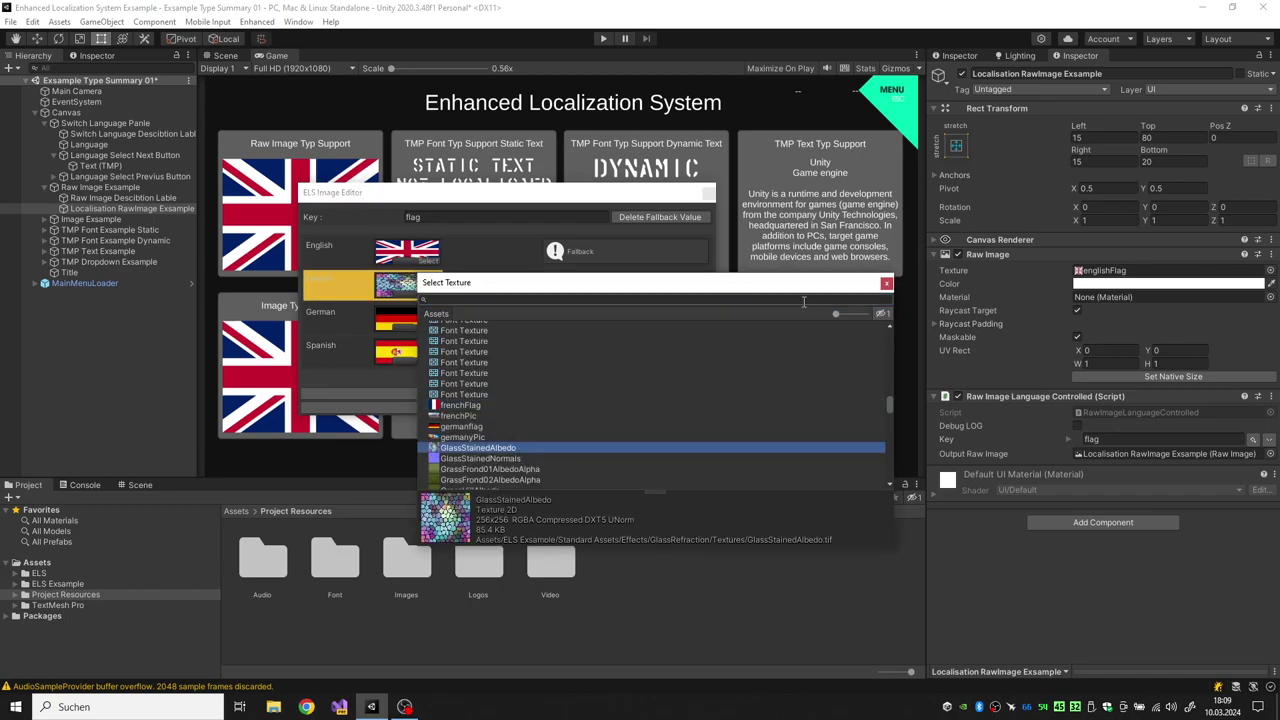
click(885, 284)
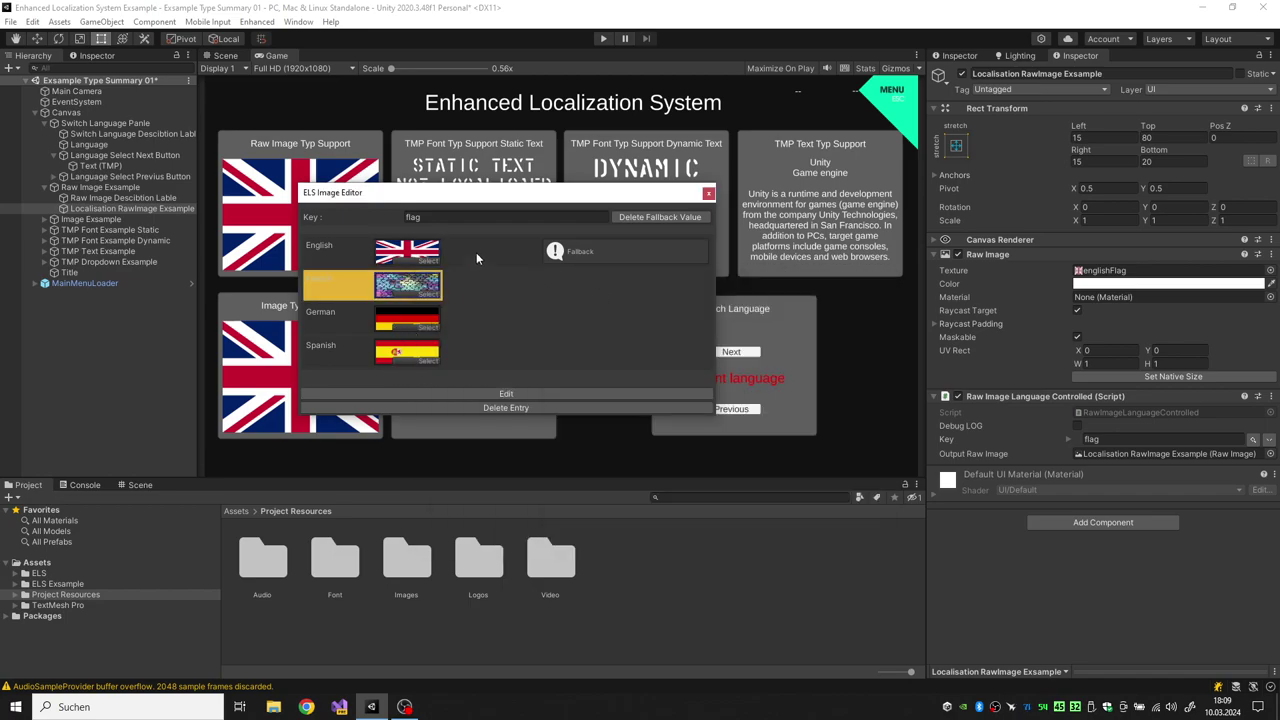
drag(448, 200, 640, 214)
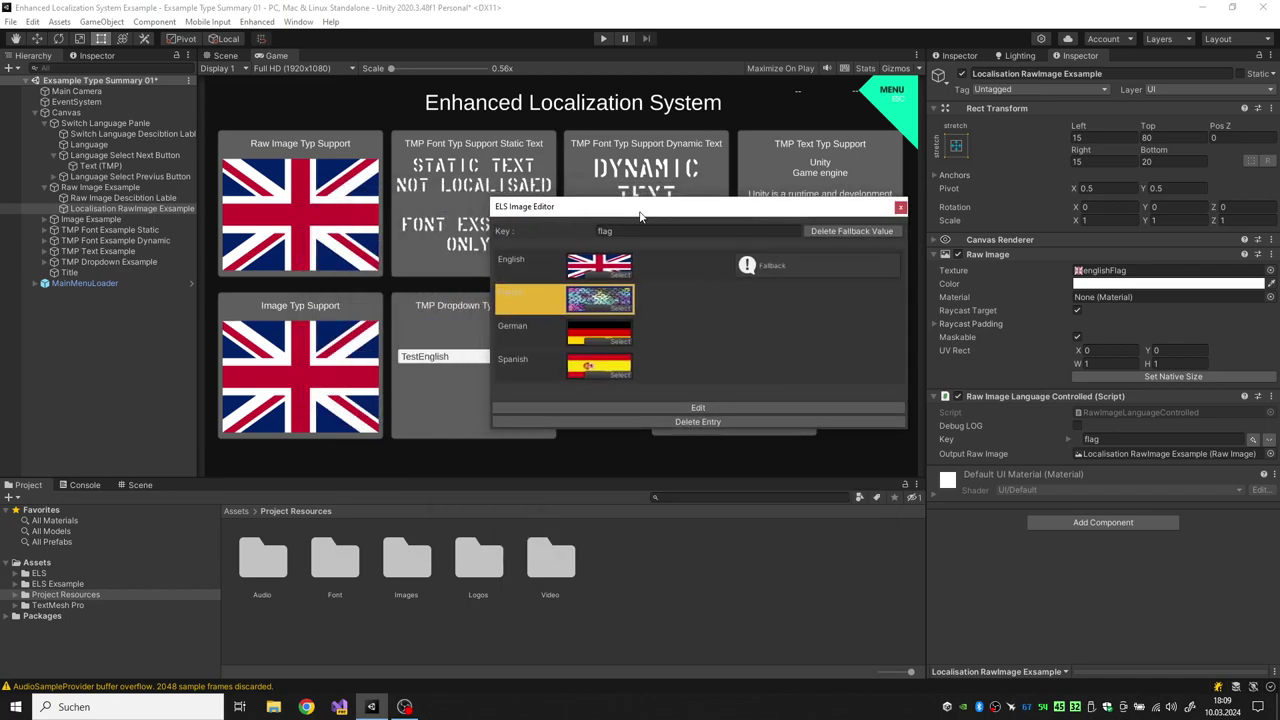
click(702, 407)
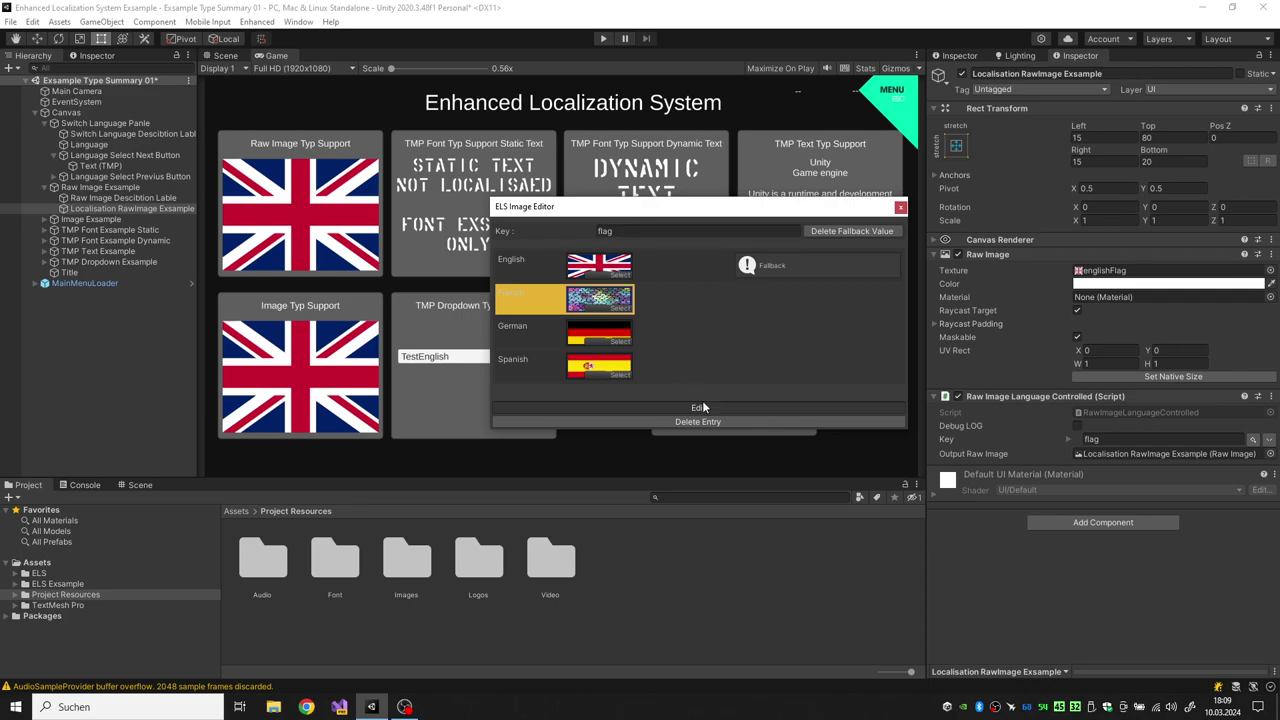
click(656, 313)
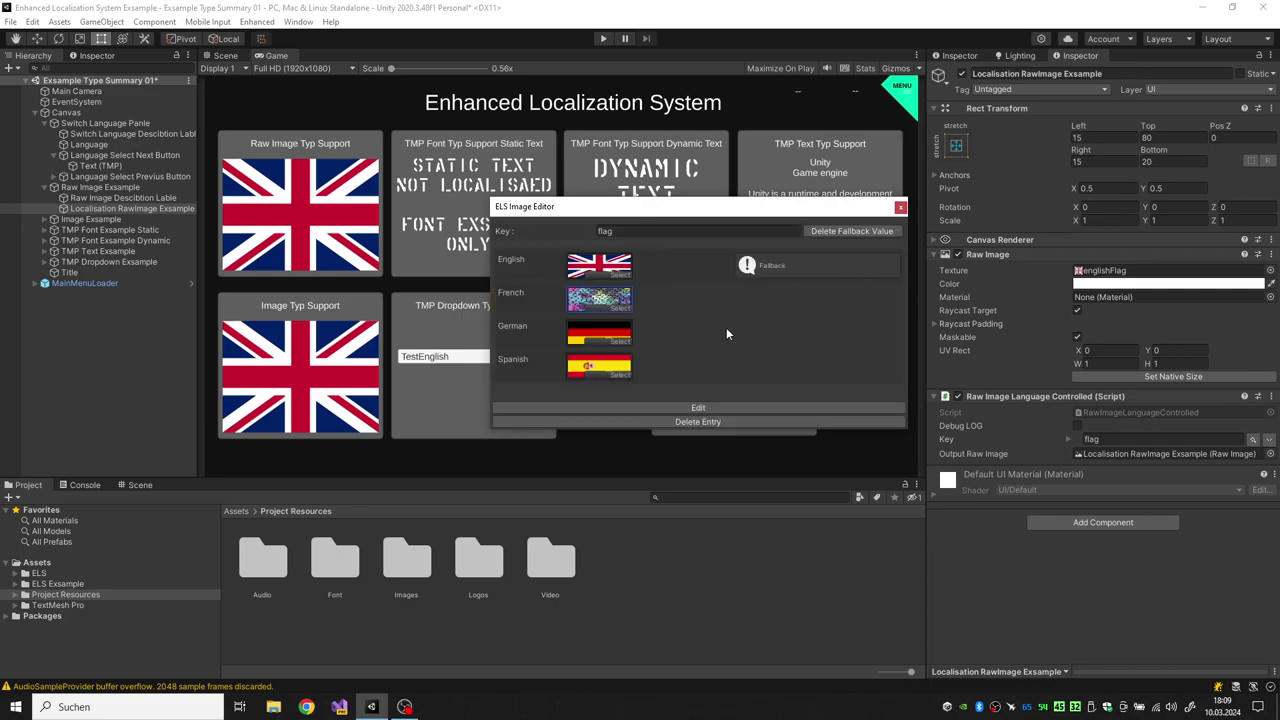
click(900, 208)
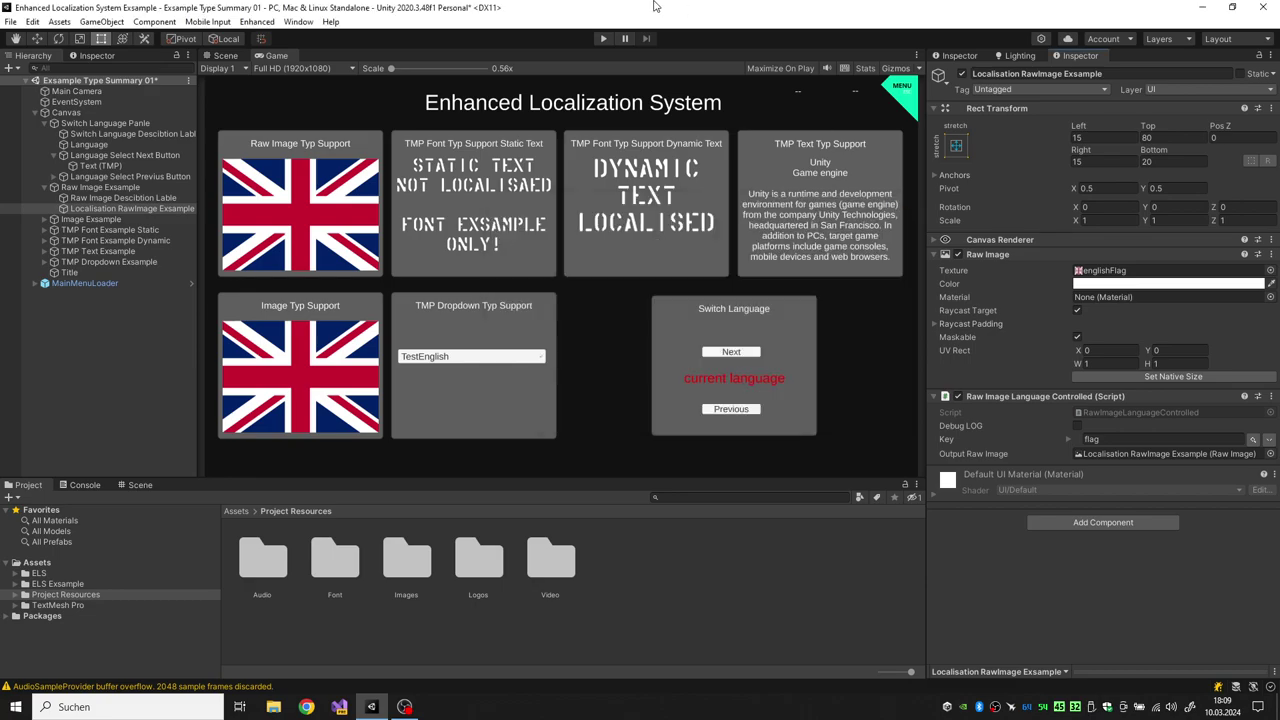
- Run the scene, switch it to French to preview the stained-glass flag, then stop
click(604, 38)
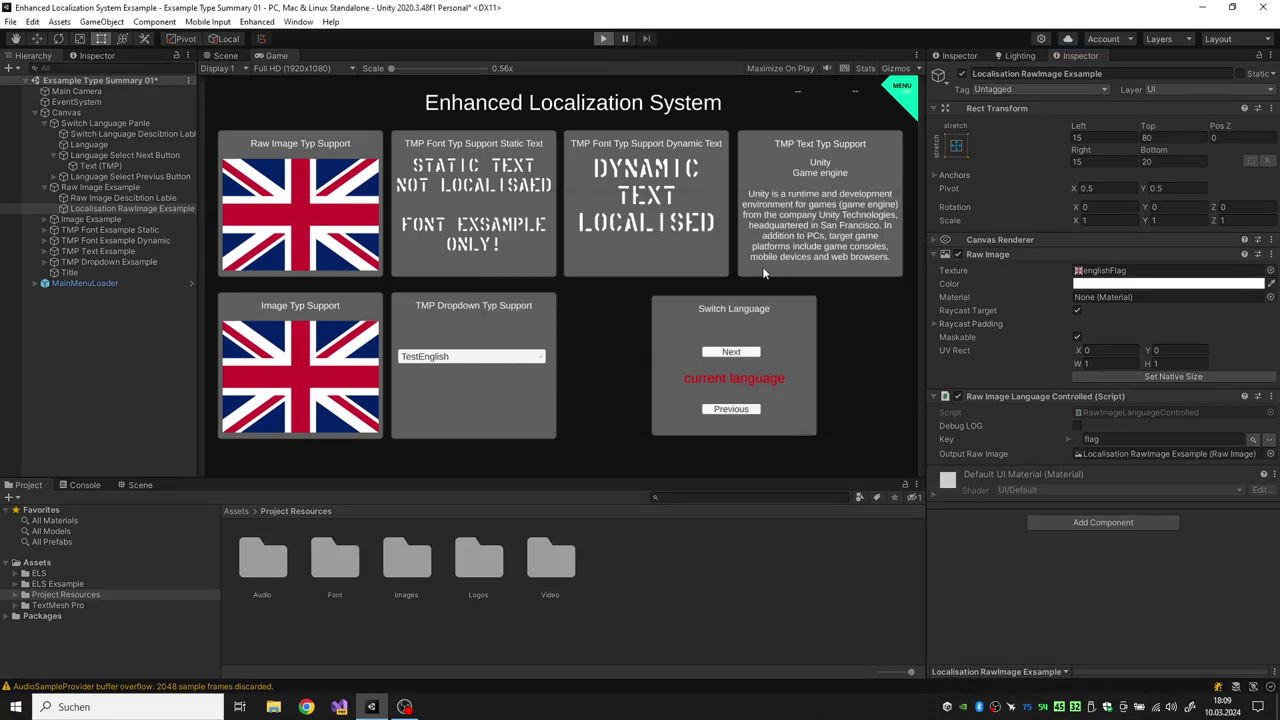
click(734, 354)
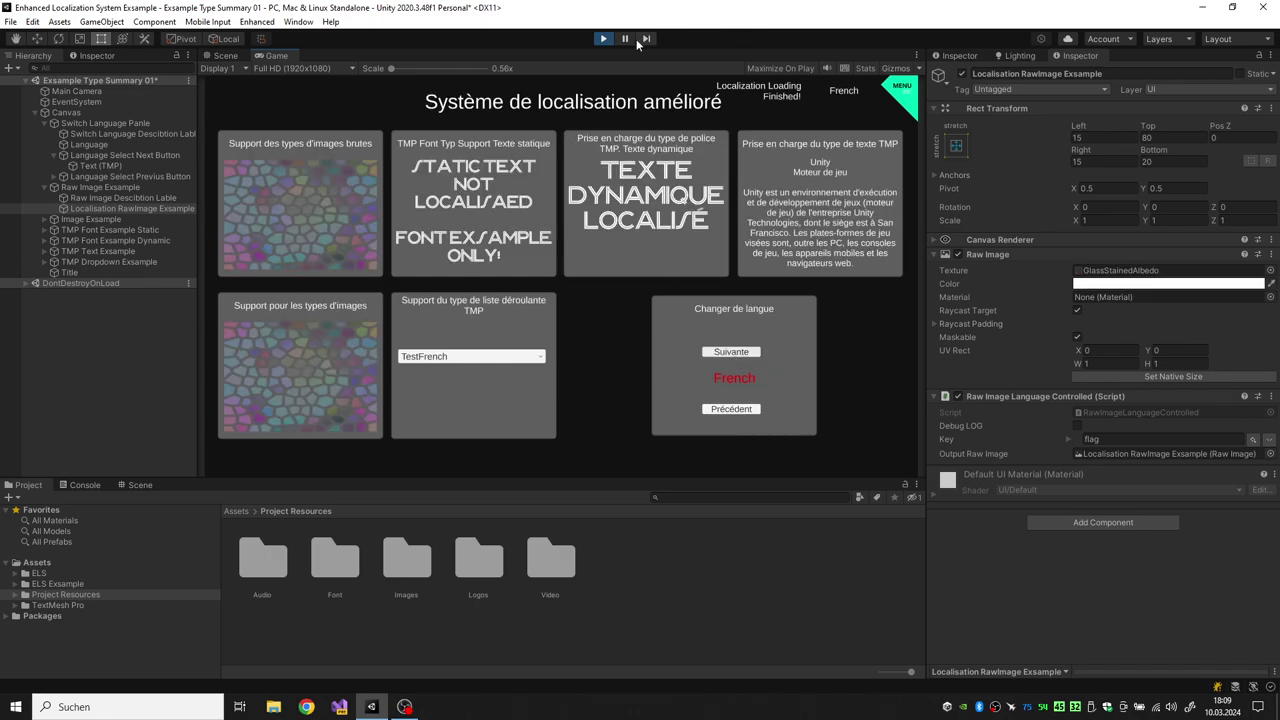
click(604, 38)
- Set the flag key's French image back to the frenchFlag texture
click(1270, 441)
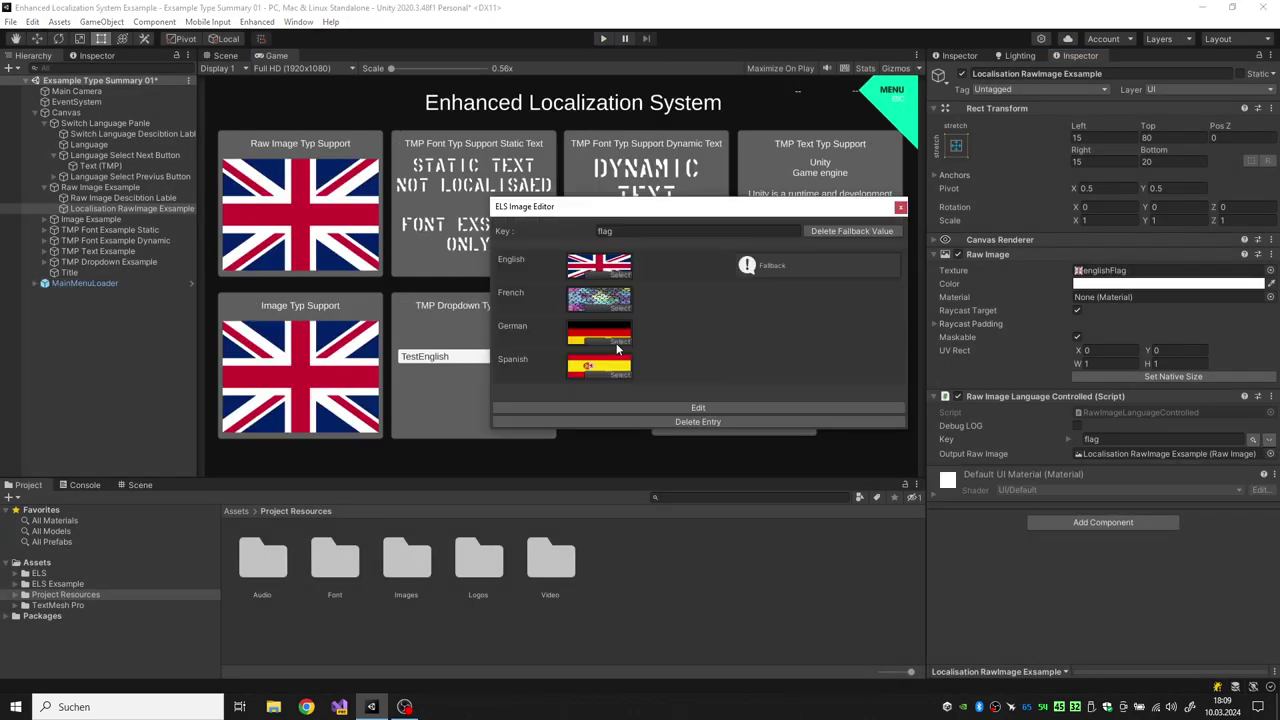
click(613, 307)
double_click(656, 377)
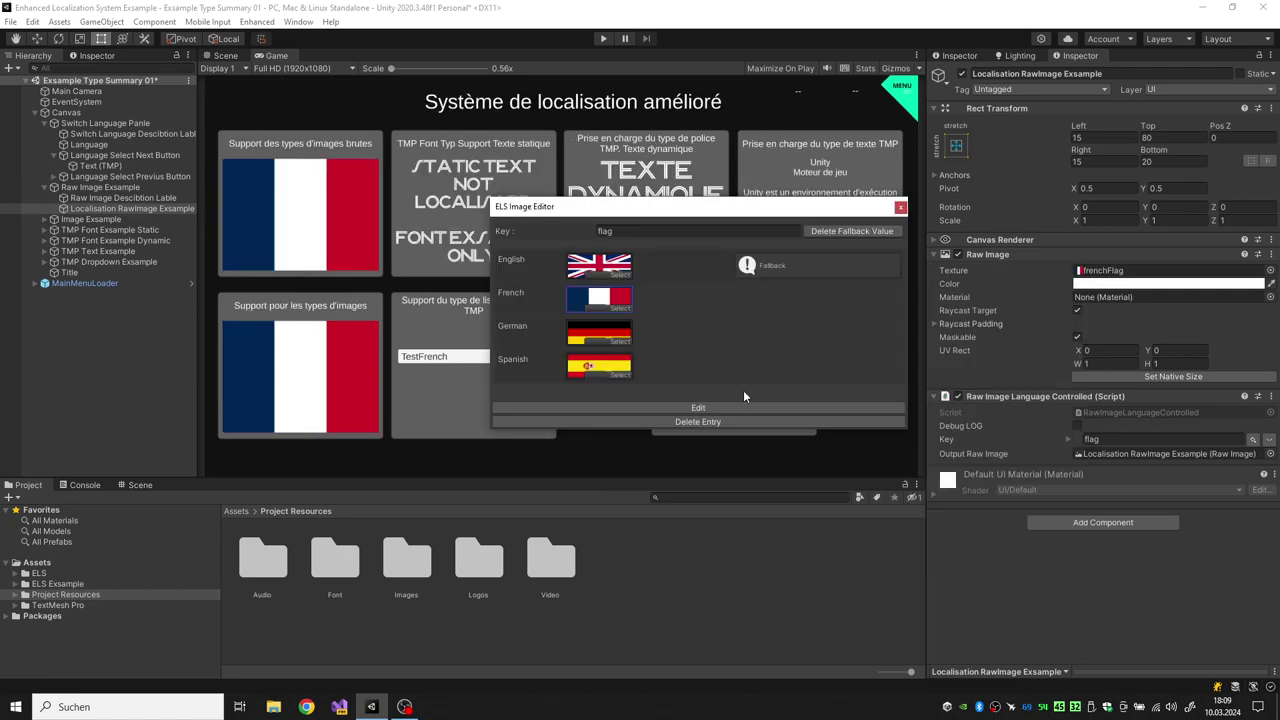
- Inspect the Test key's per-language fonts on Localisation Font Exsample Static in the ELS Font Editor
click(900, 207)
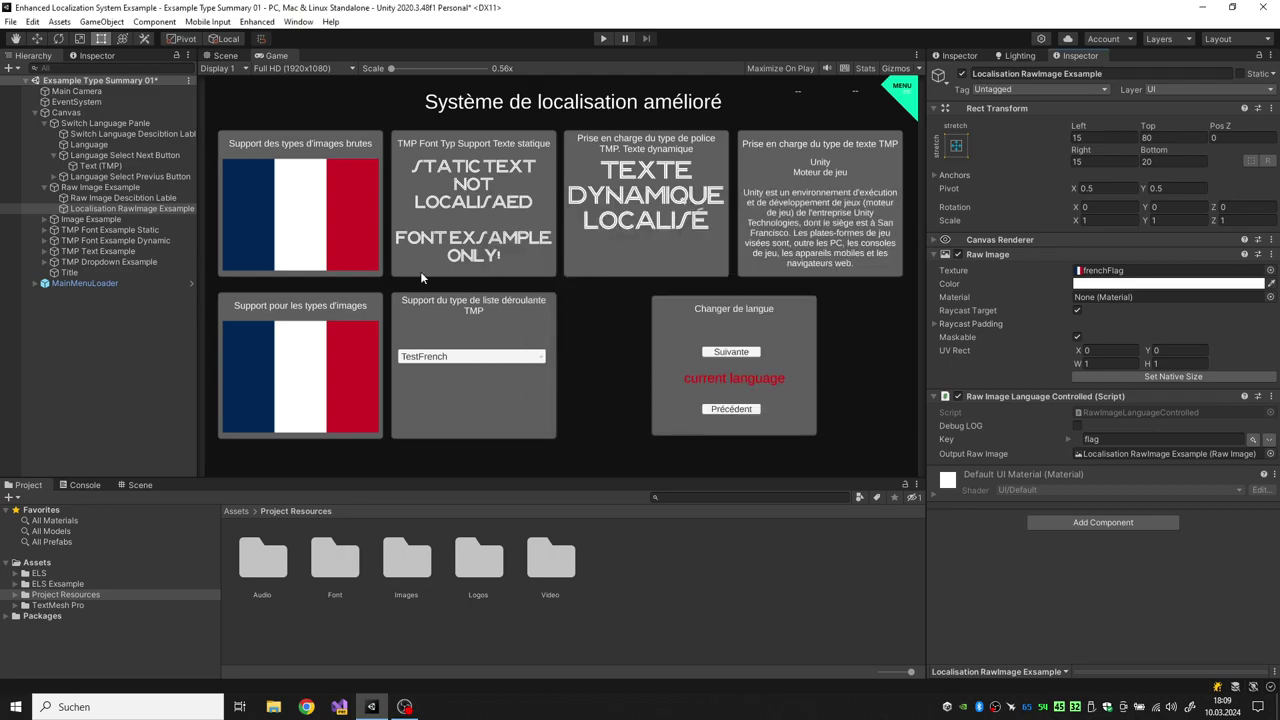
click(44, 231)
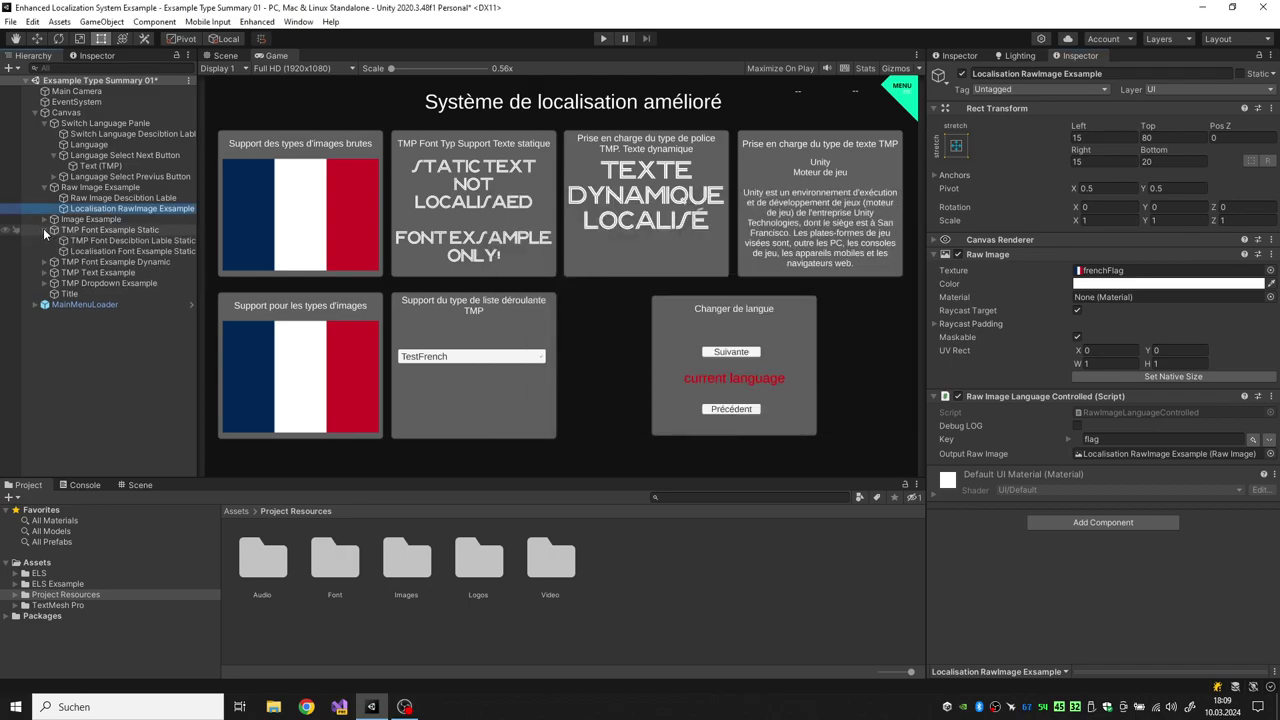
click(130, 251)
scroll(1214, 432, down, 10)
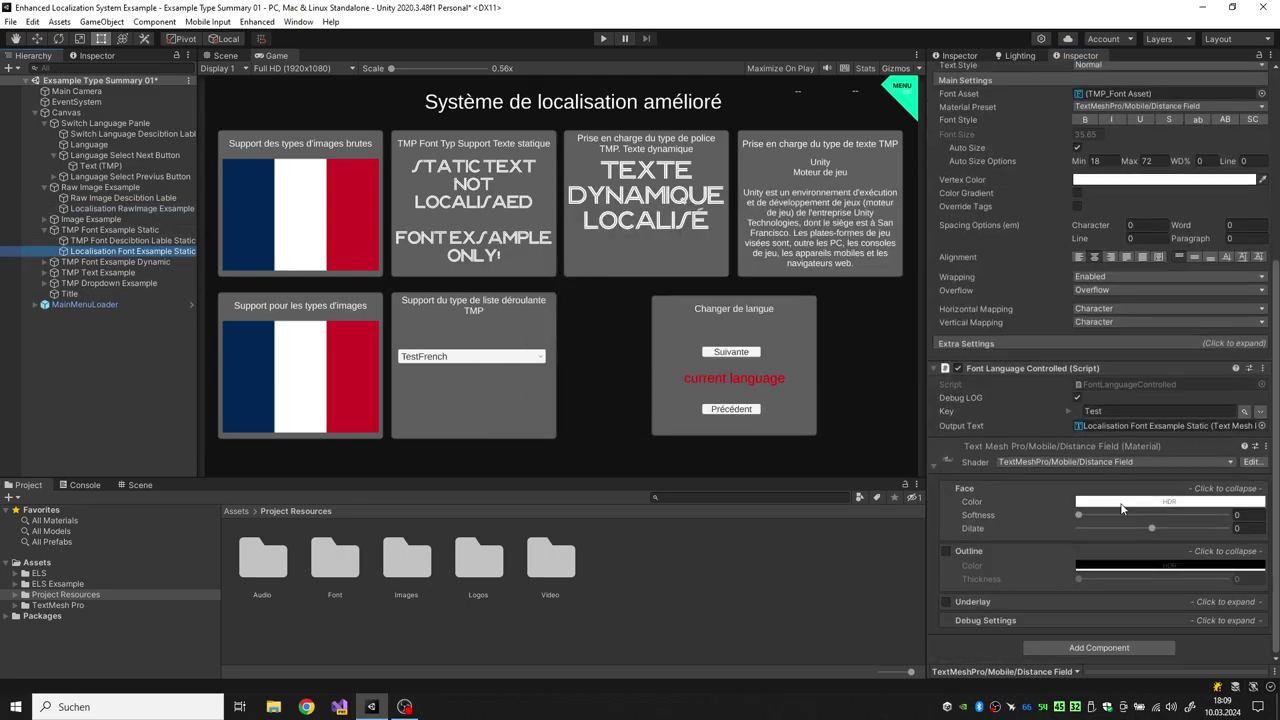
click(1260, 412)
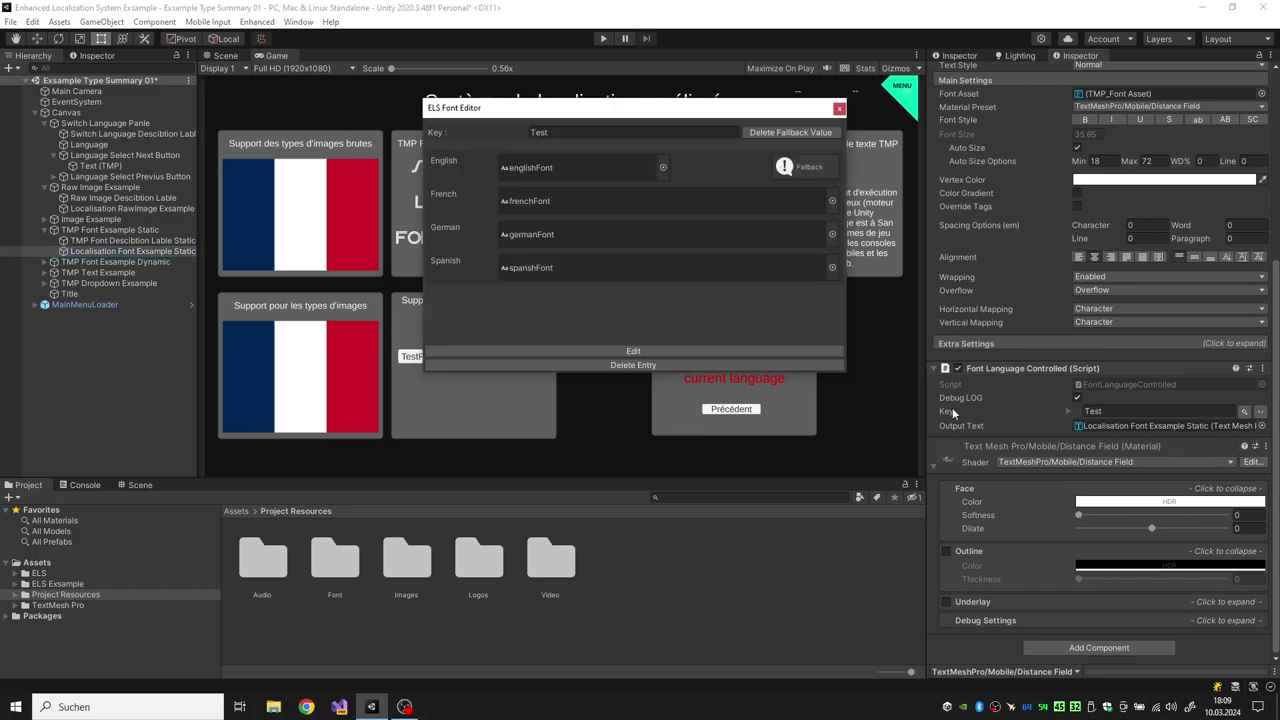
drag(530, 107, 690, 223)
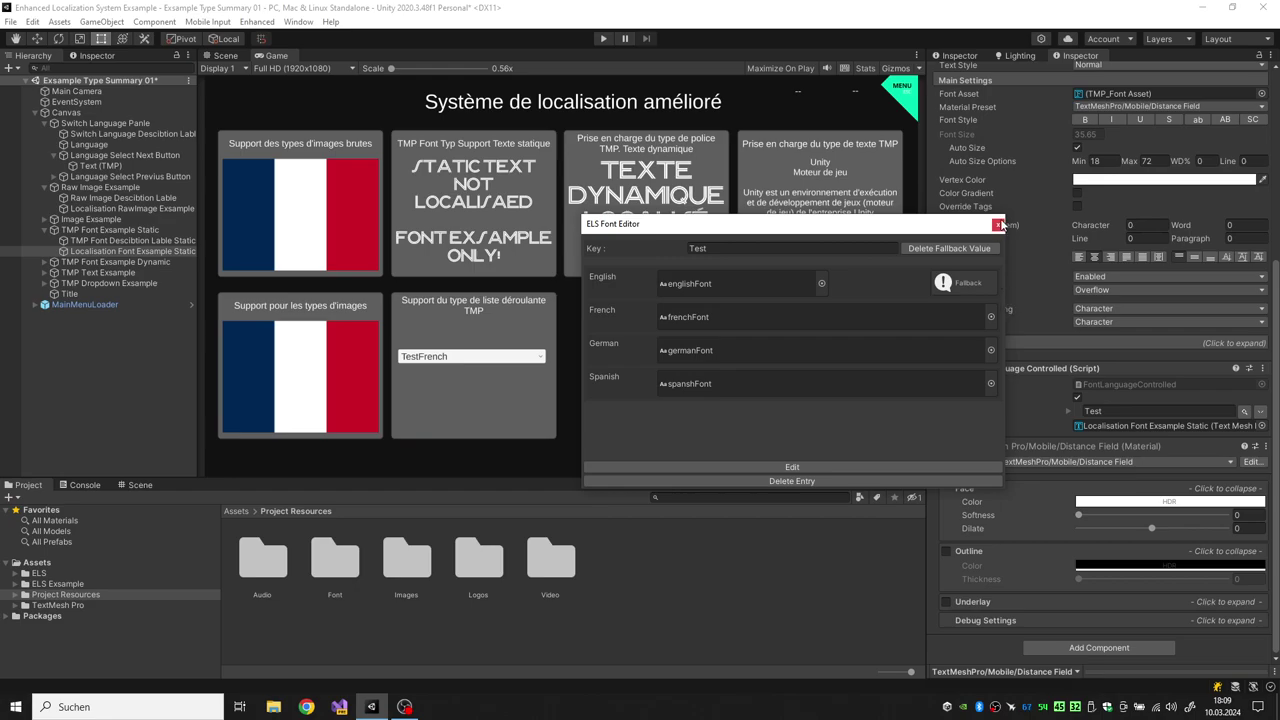
click(998, 225)
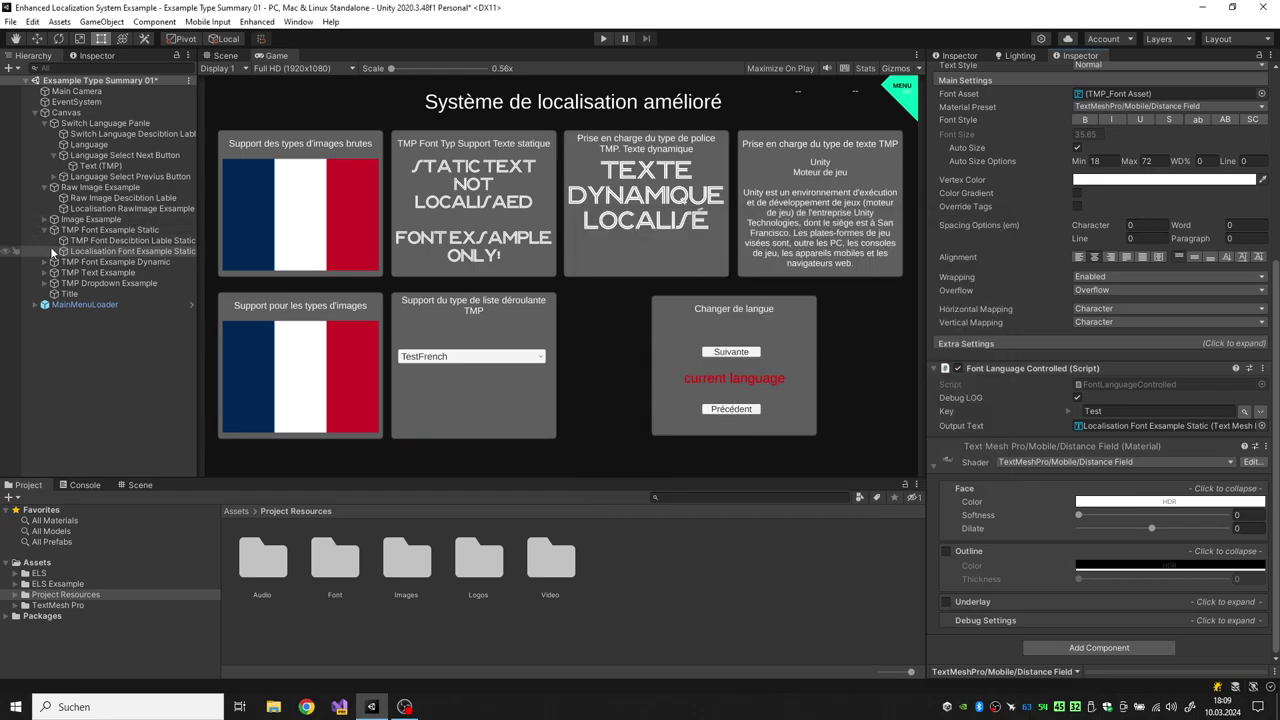
- Select Dropdown under TMP Dropdown Example to show its four localized options
click(54, 283)
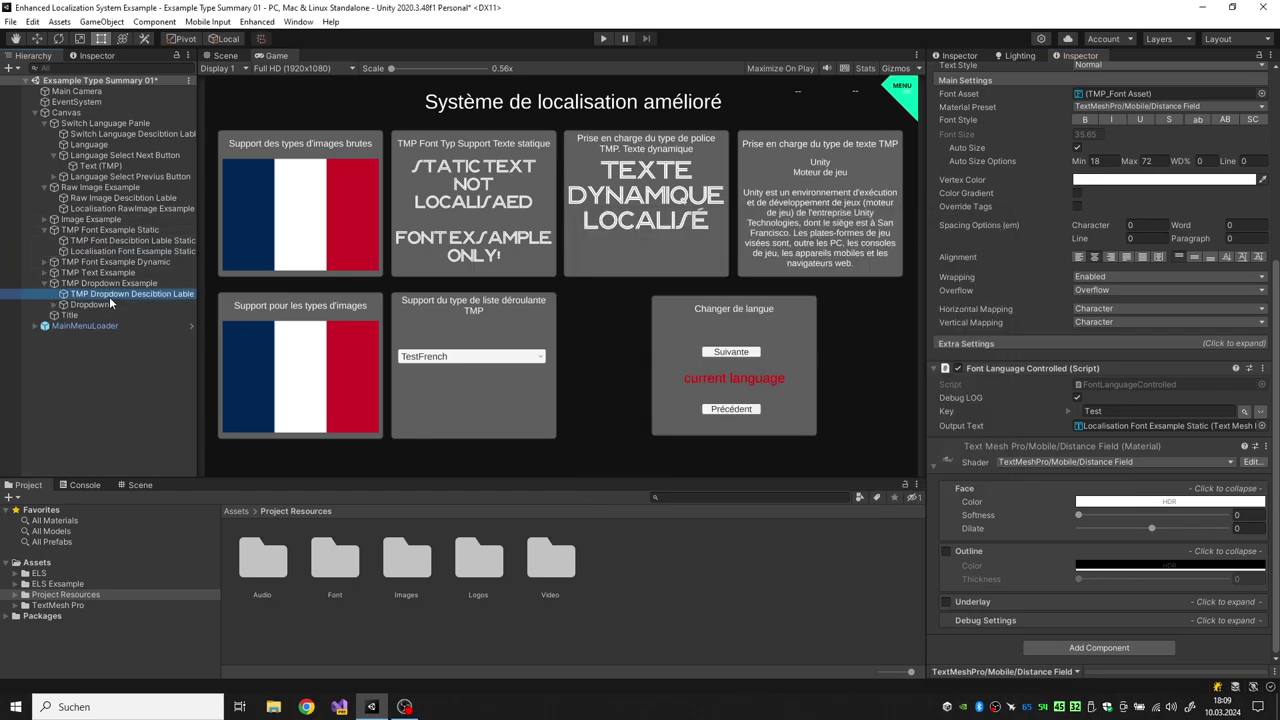
click(100, 305)
scroll(1244, 478, down, 5)
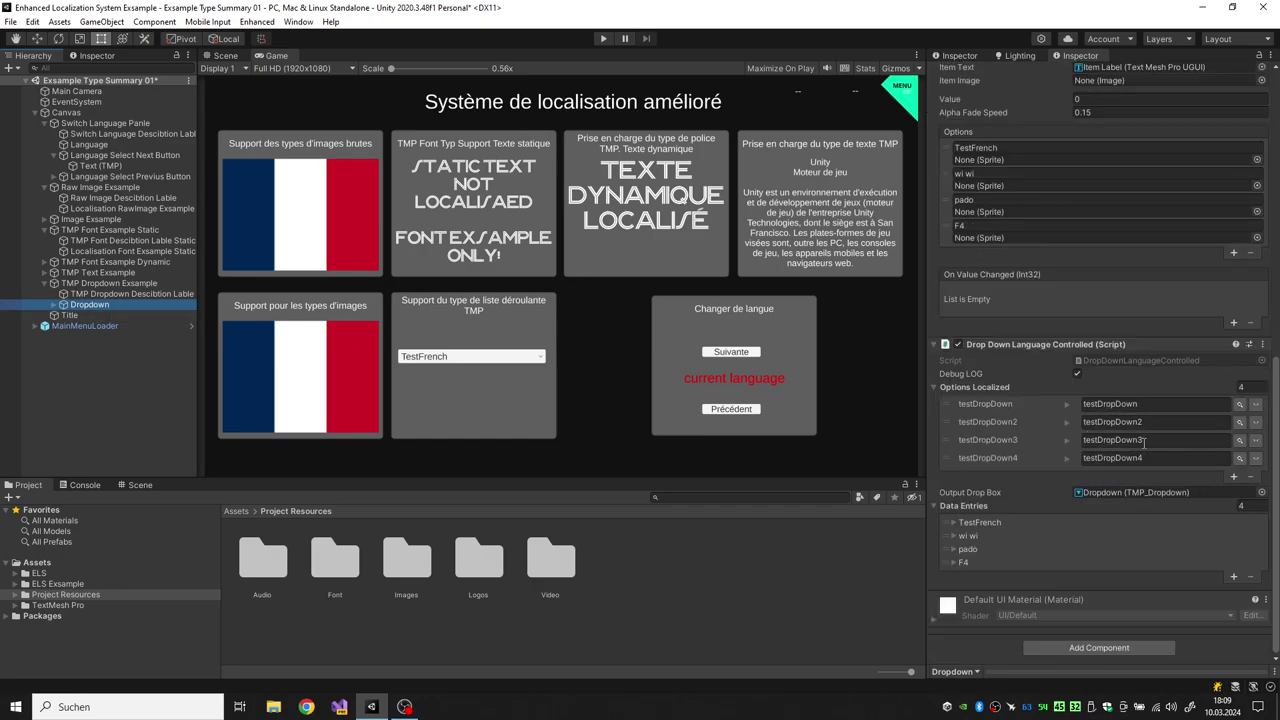
click(1065, 406)
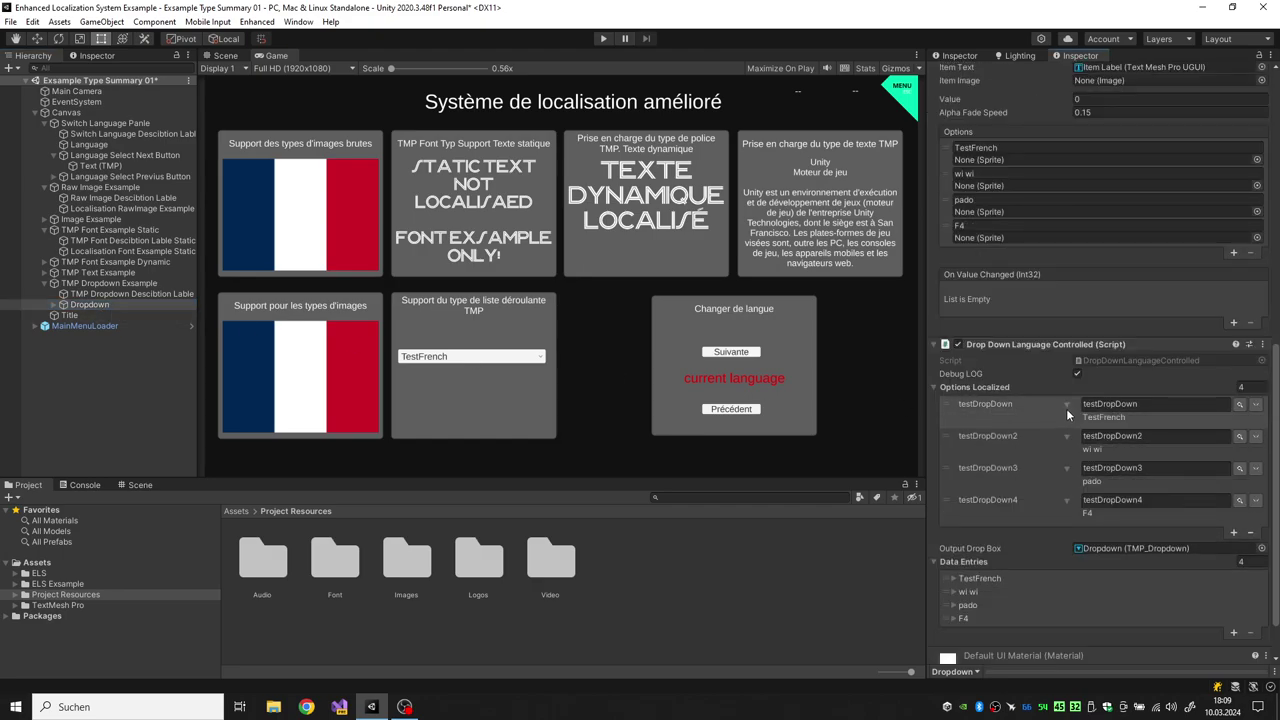
click(965, 521)
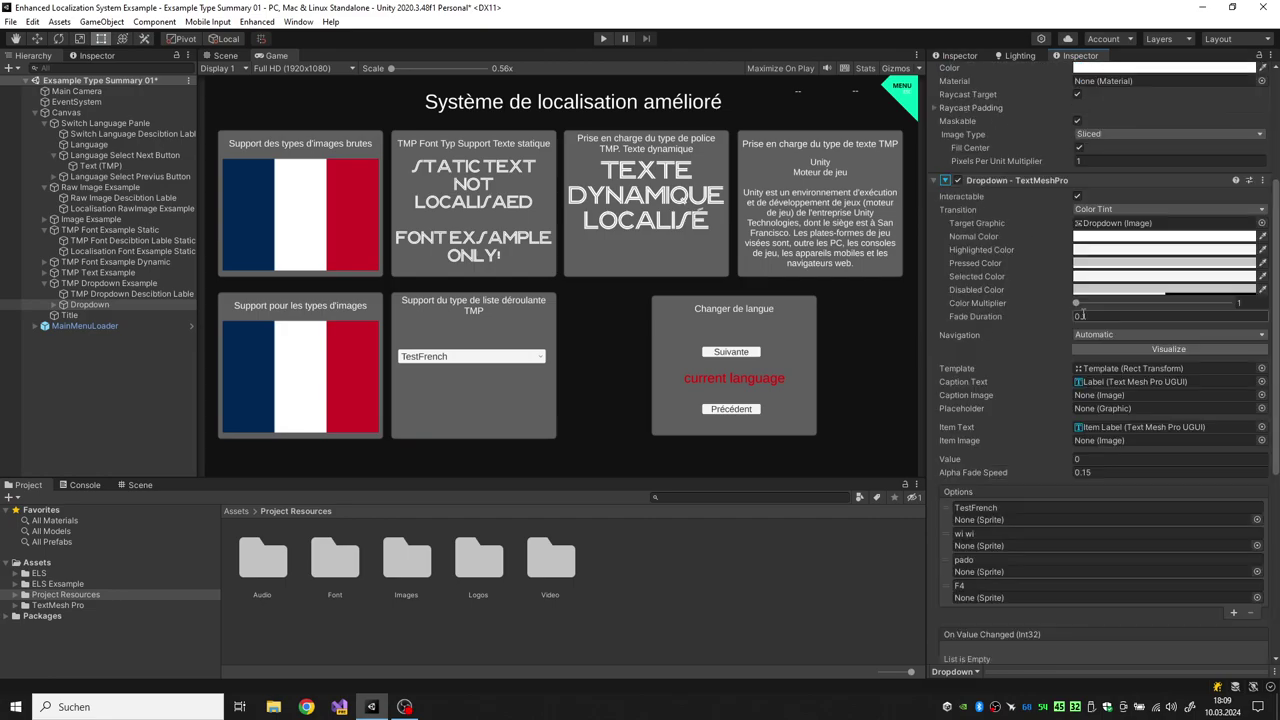
click(1012, 515)
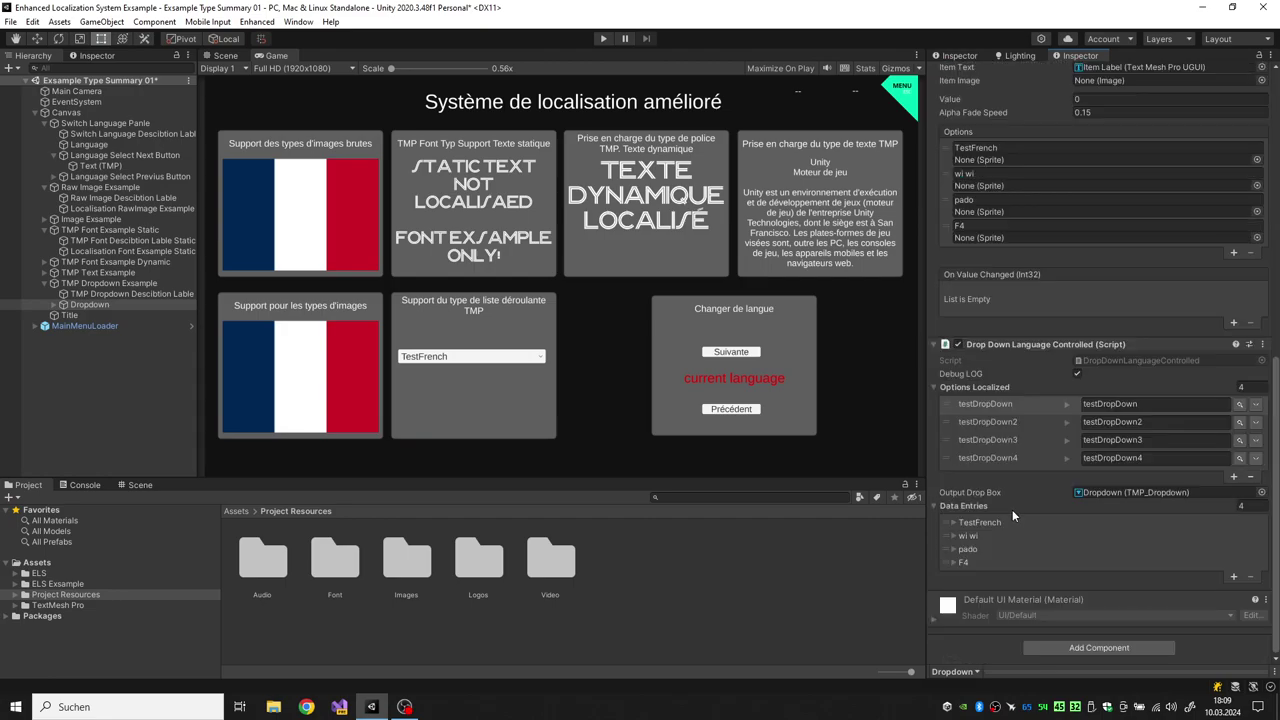
click(1233, 476)
click(1146, 477)
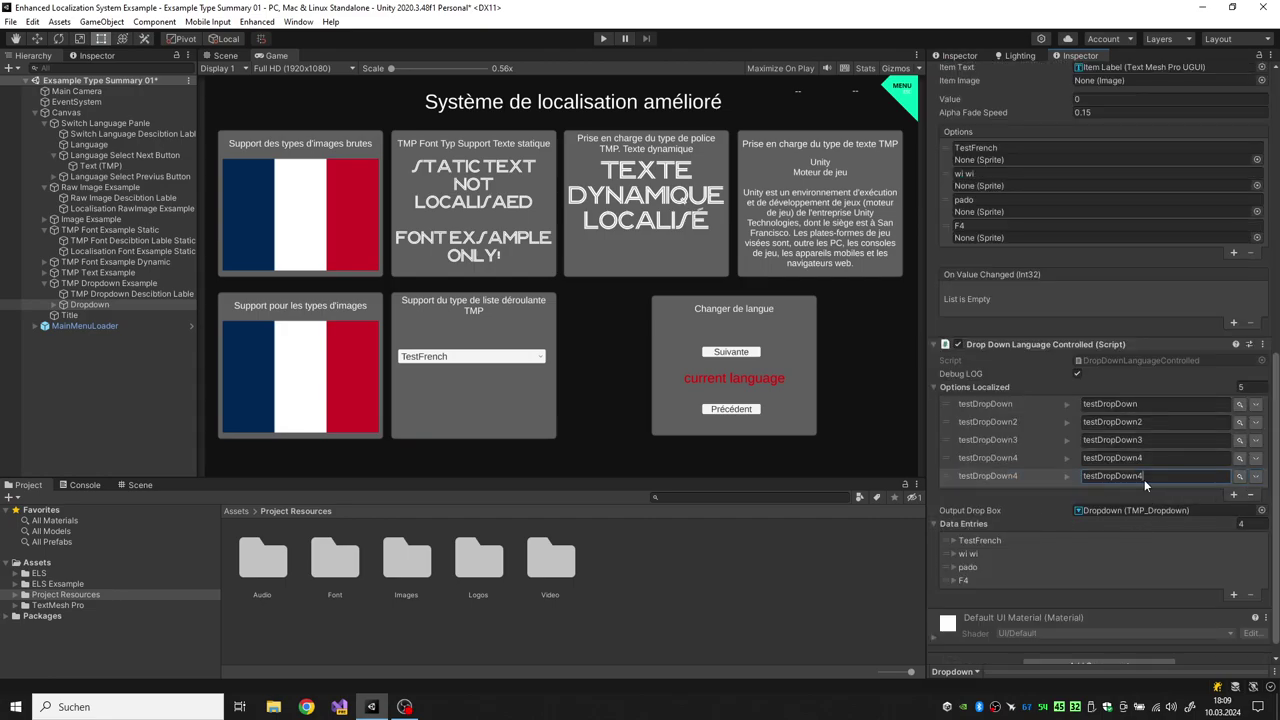
click(1256, 476)
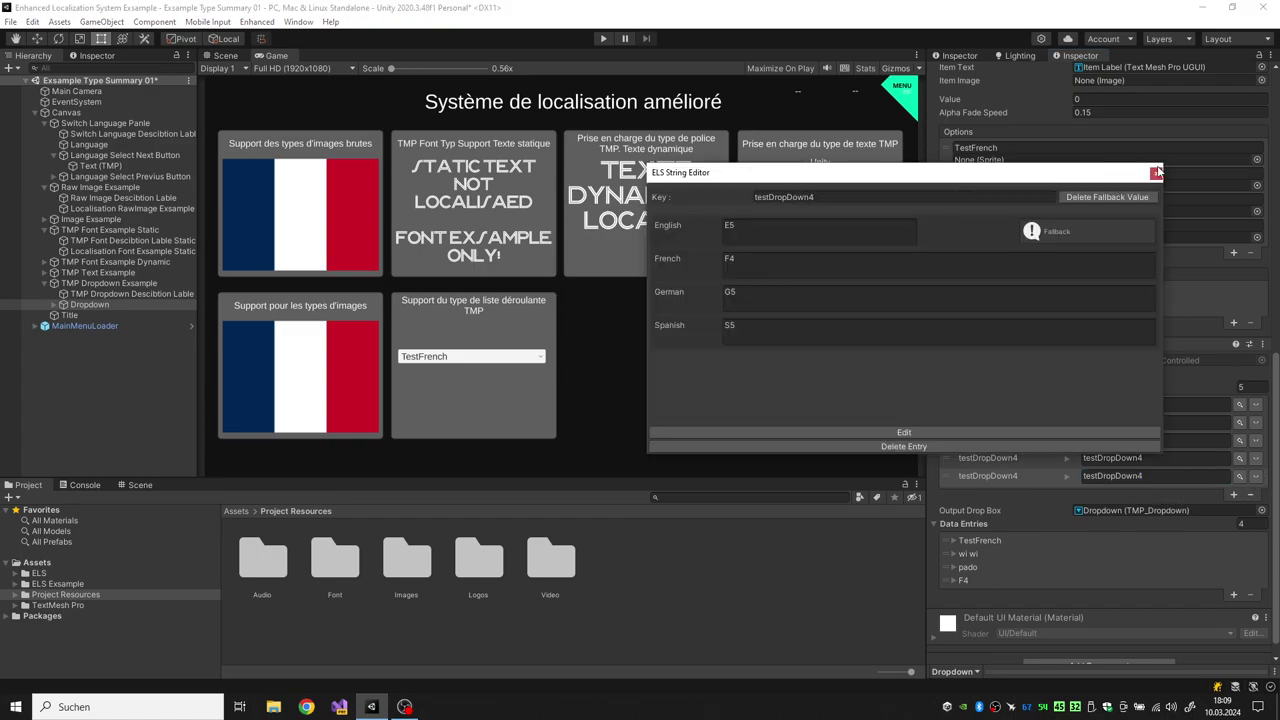
click(1157, 172)
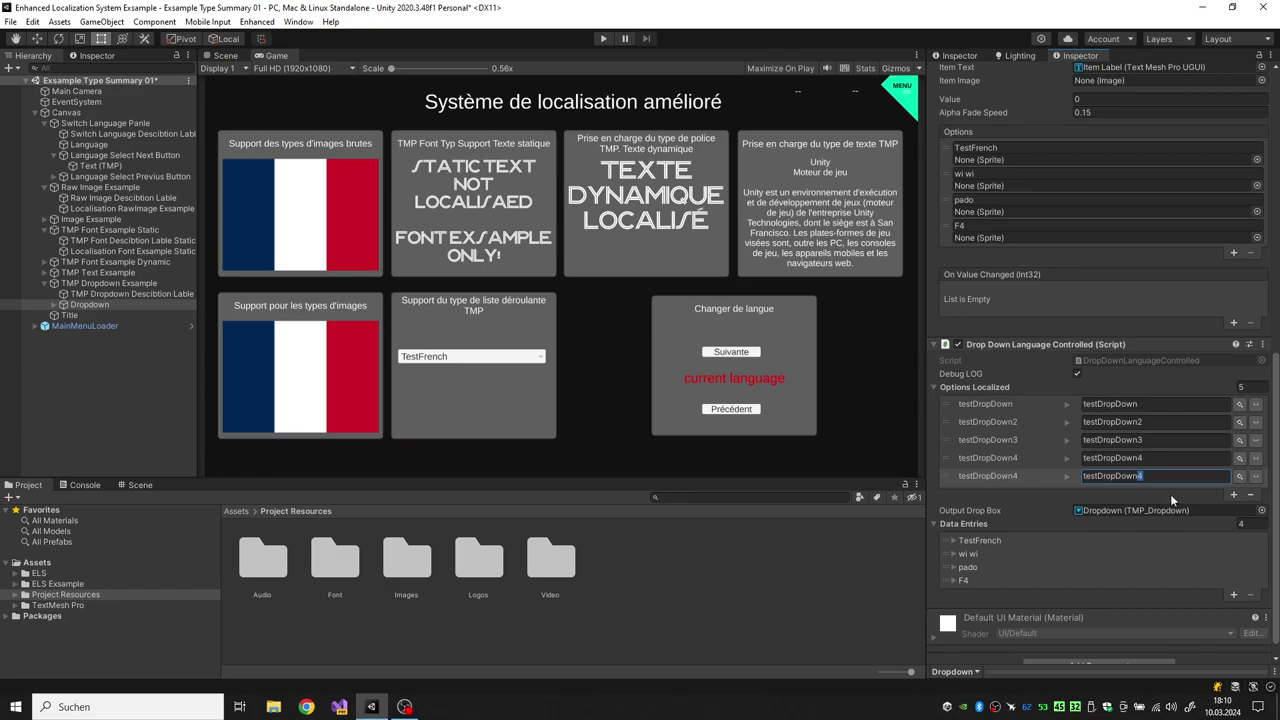
text(5)
click(1256, 476)
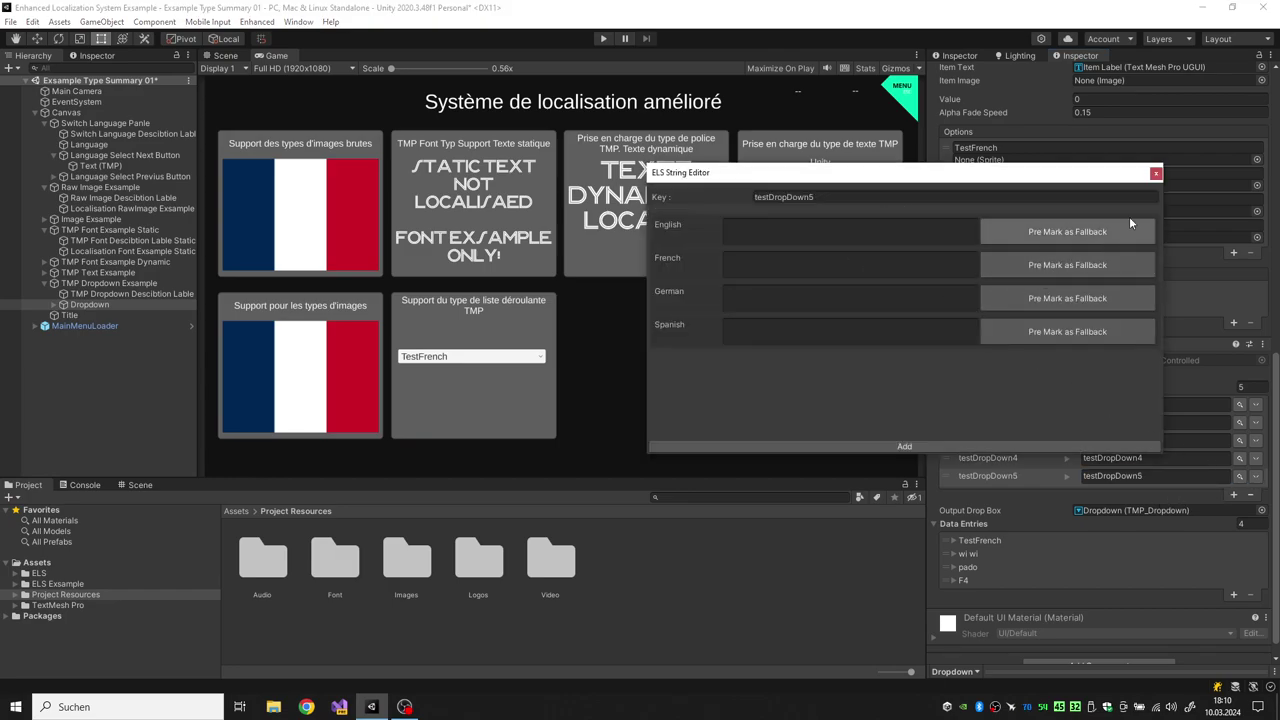
click(1157, 174)
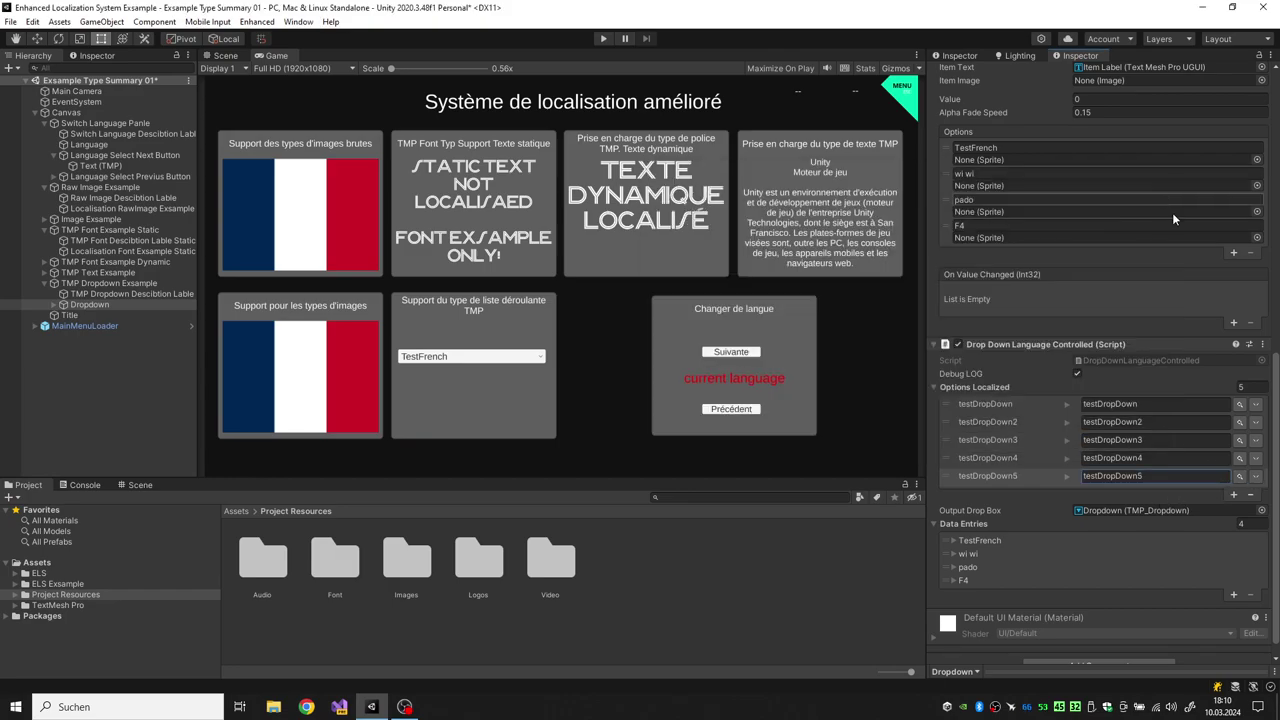
click(1251, 494)
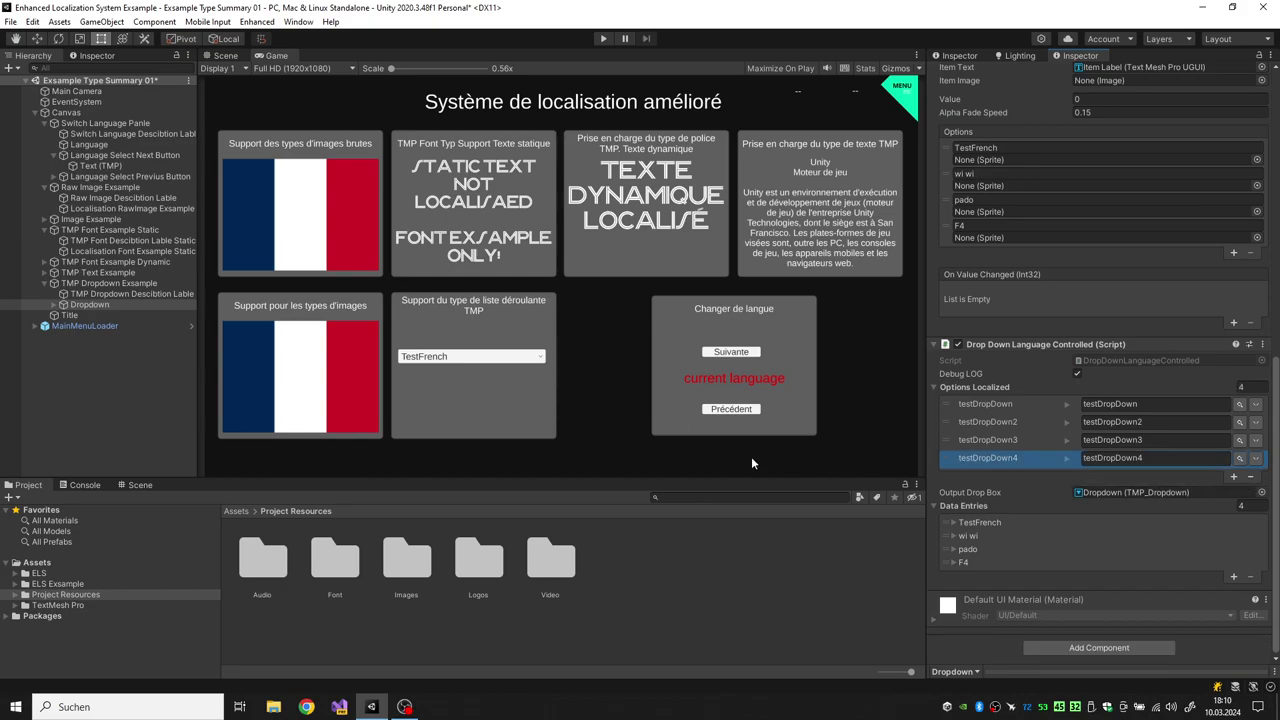
- Select the static font description label and review its translated texts
click(125, 241)
click(1260, 411)
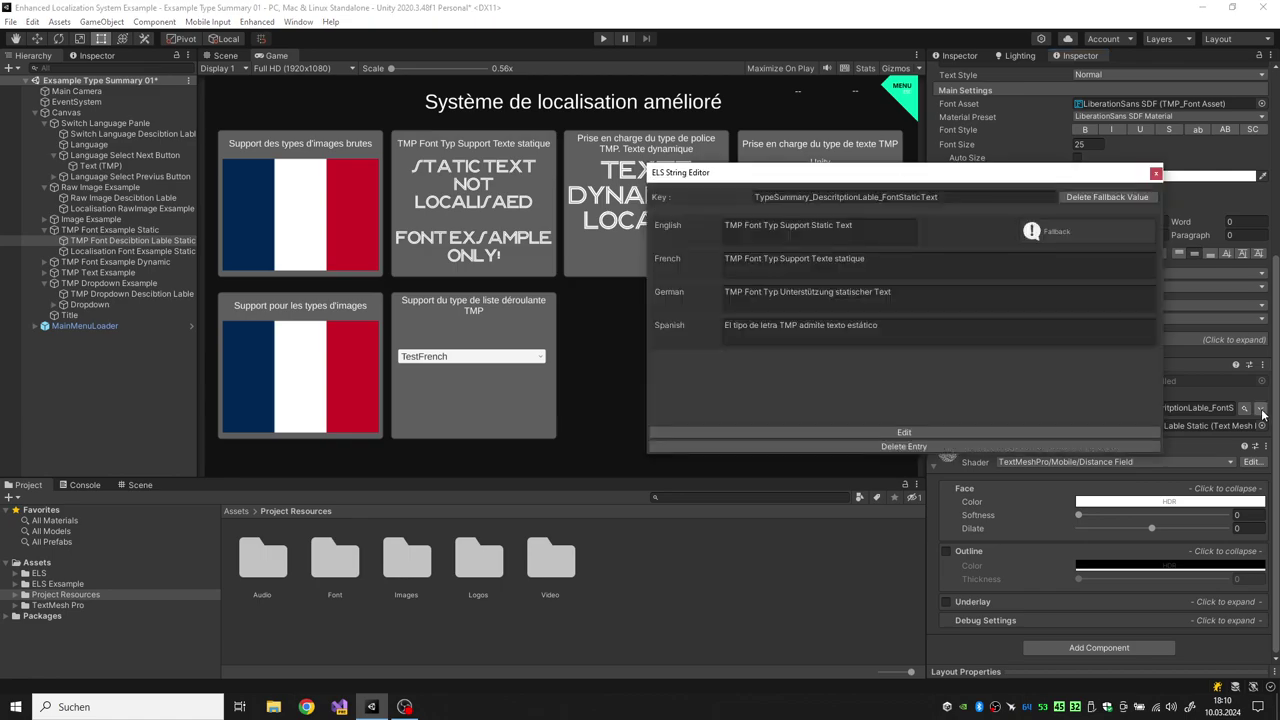
click(1156, 173)
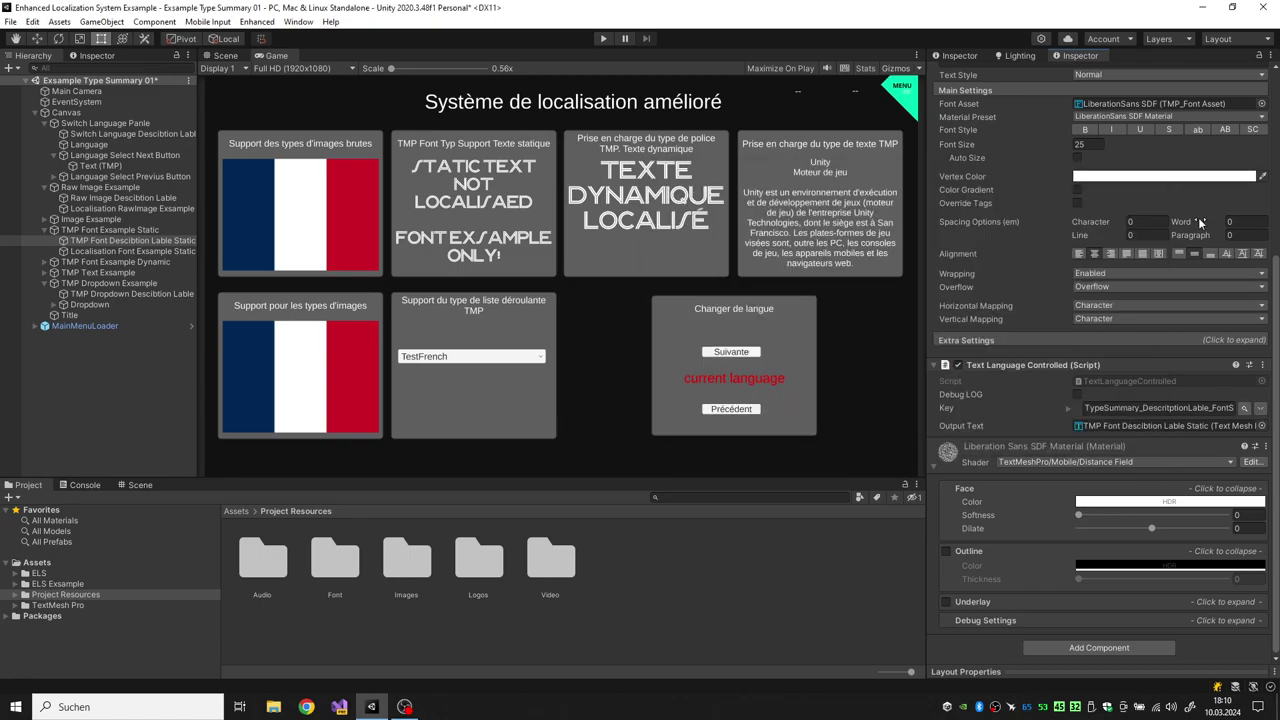
- Set the Test key's French font to None and close the font editor
click(130, 251)
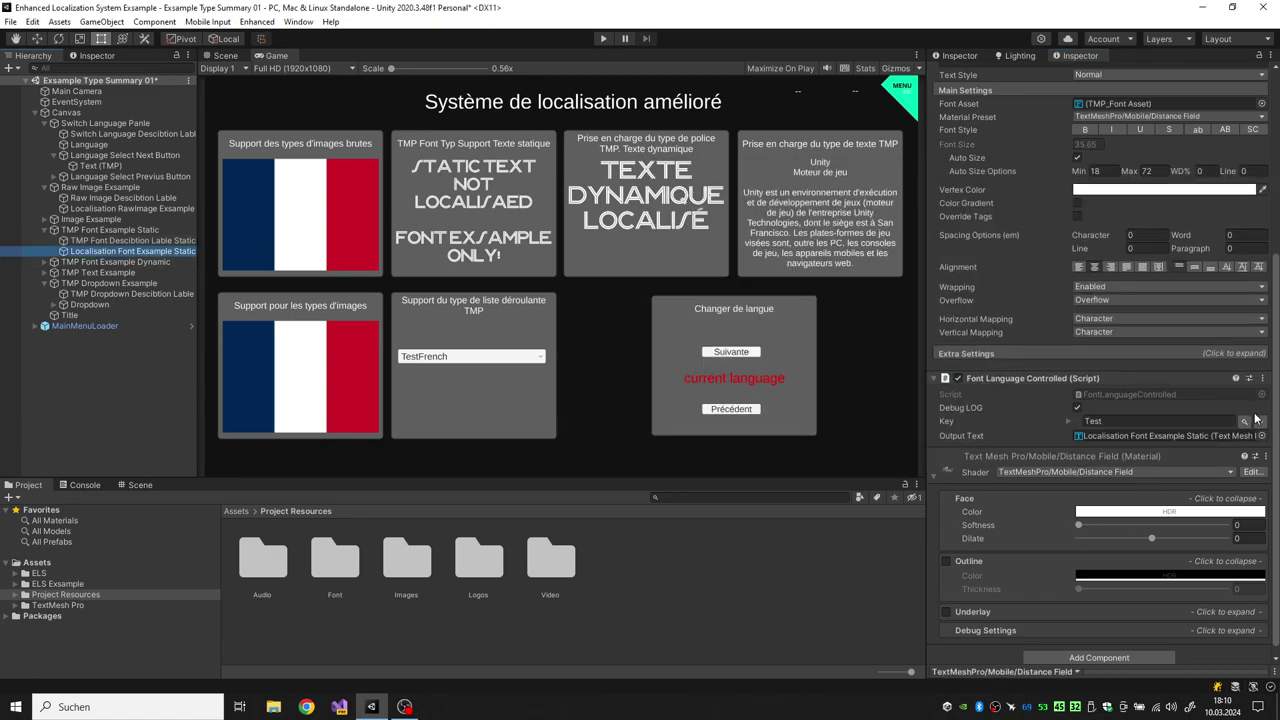
click(1260, 421)
click(991, 316)
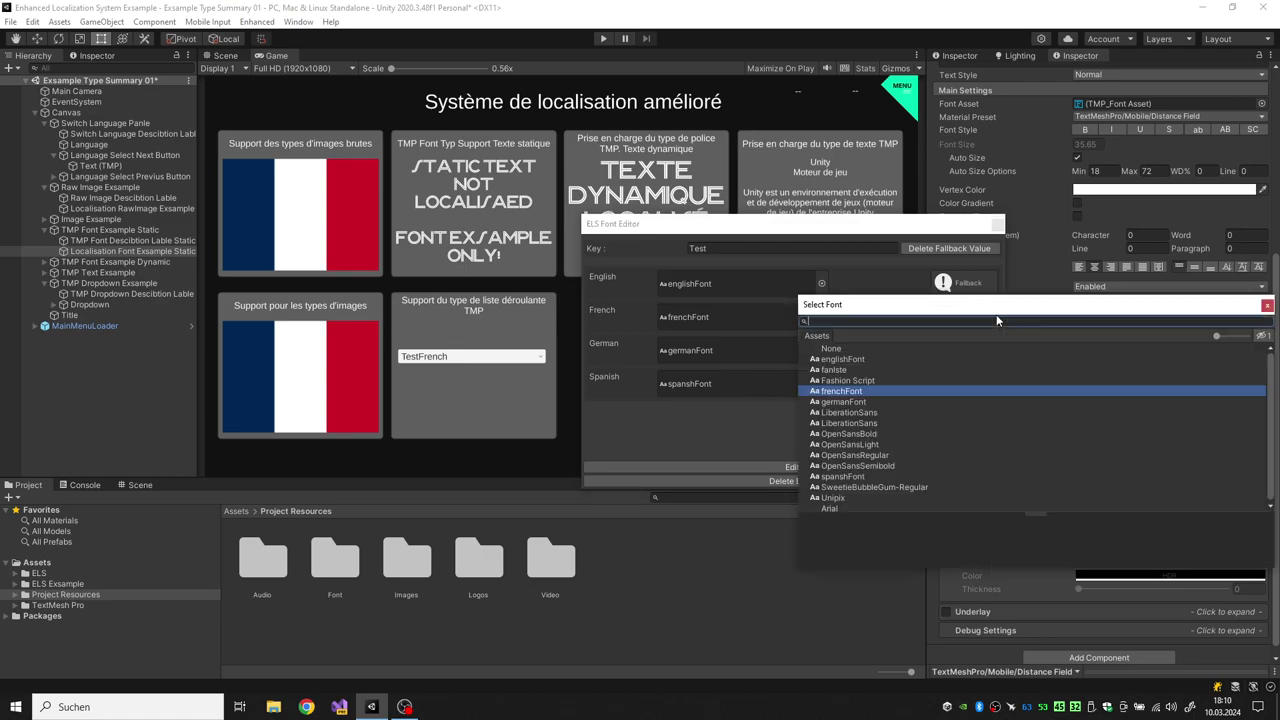
click(827, 349)
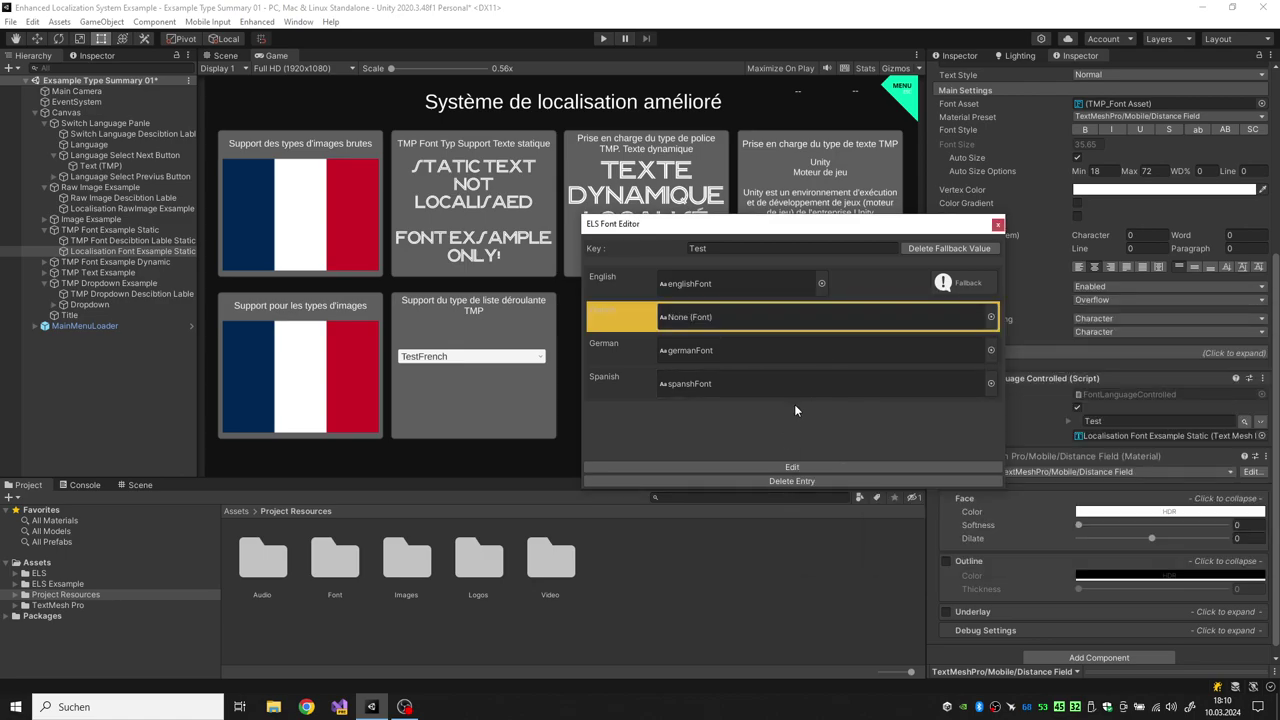
click(790, 466)
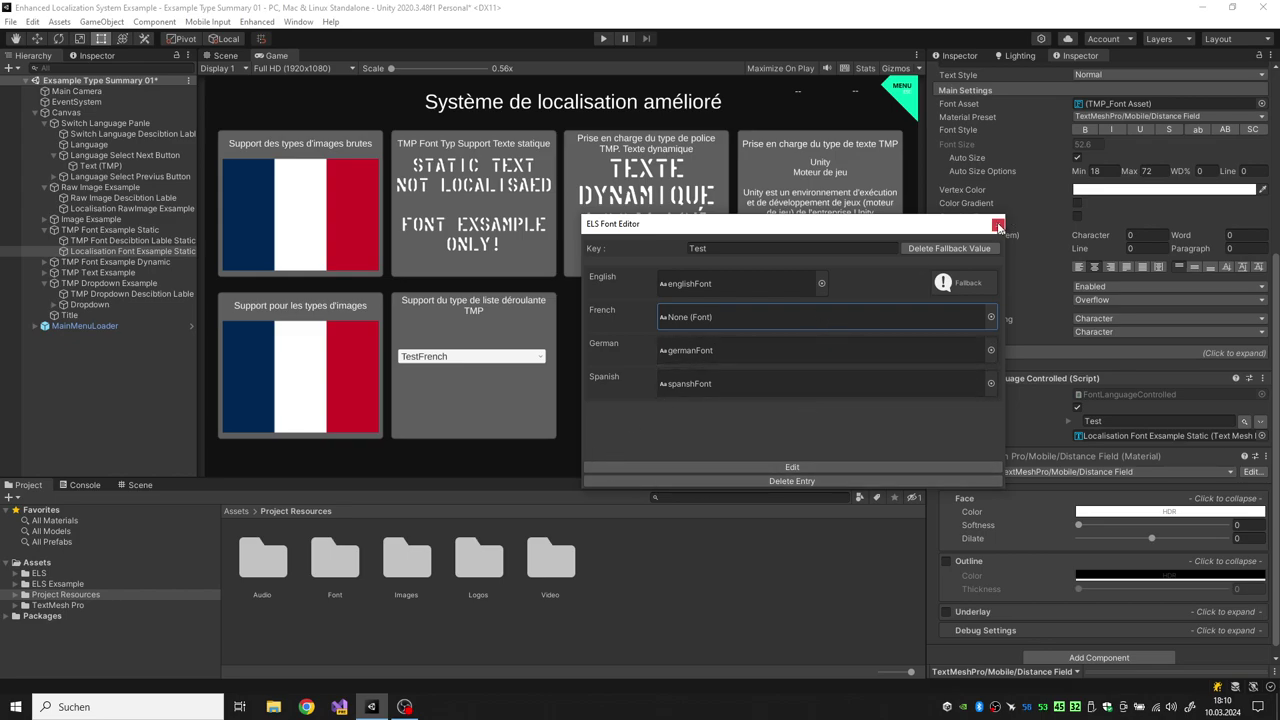
click(997, 224)
- Open the Validate Languages window from Enhanced > Localization
click(297, 22)
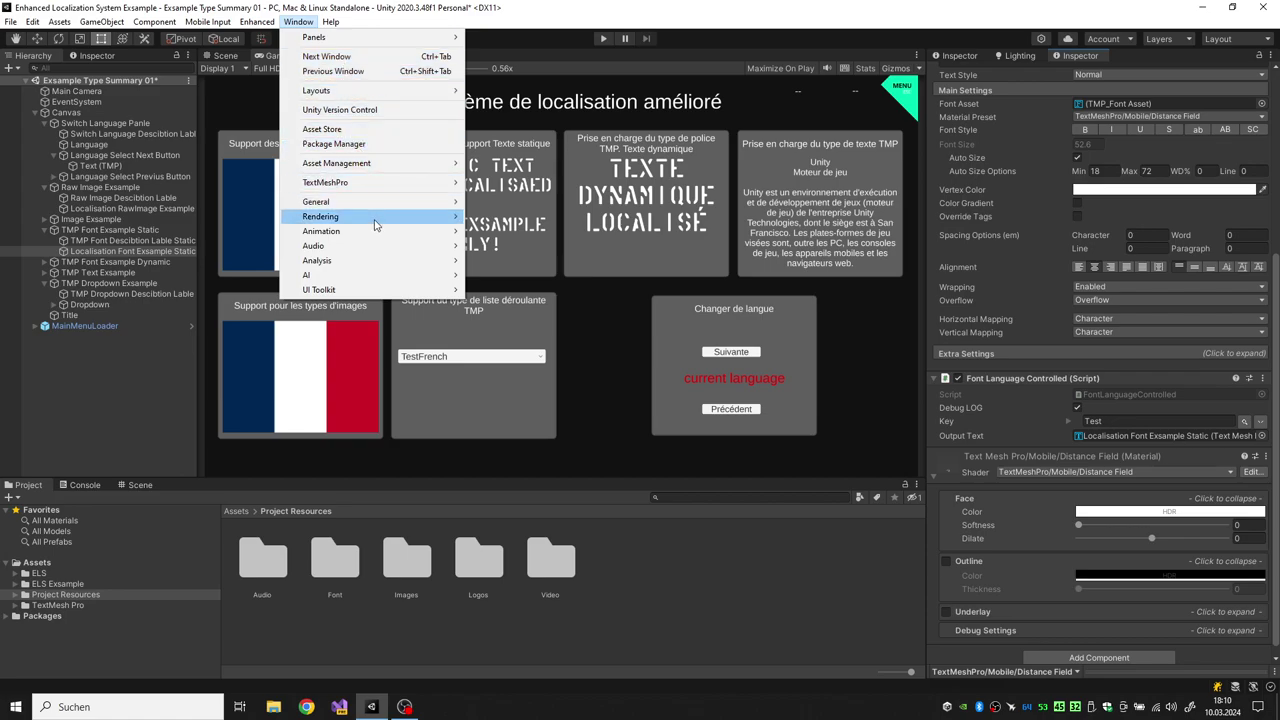
mouse_move(348, 240)
click(271, 35)
click(257, 22)
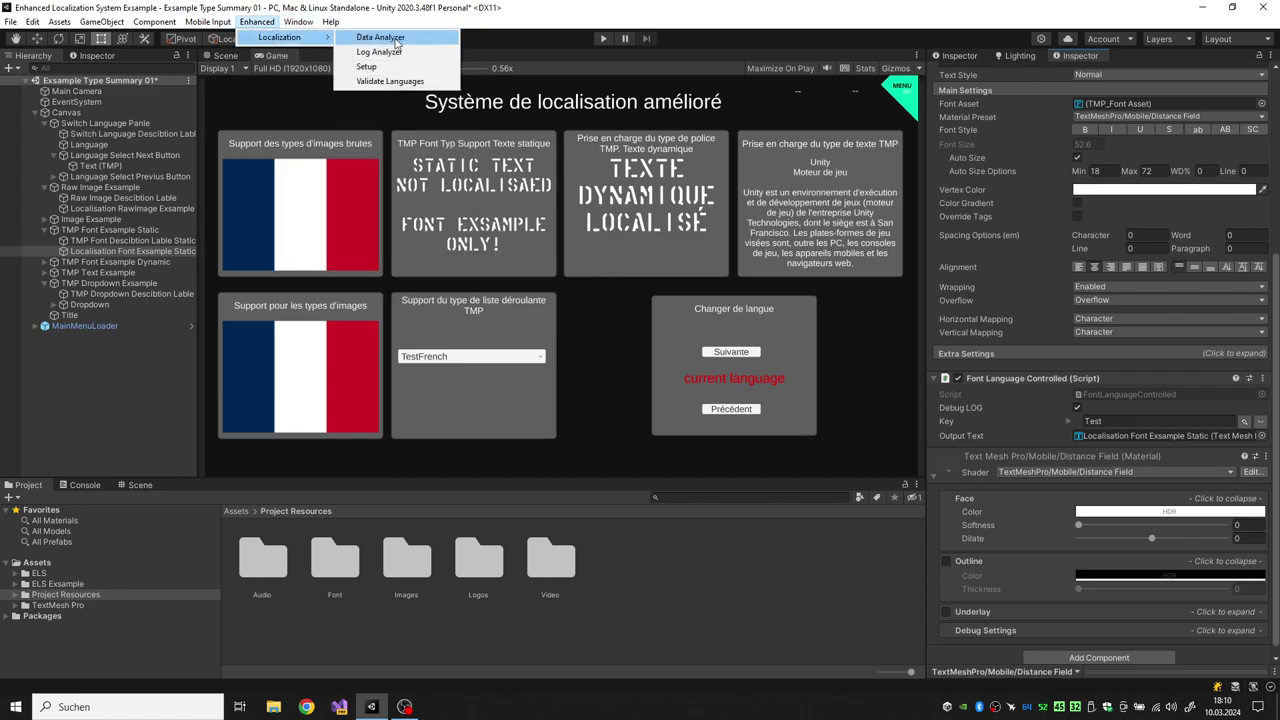
click(400, 82)
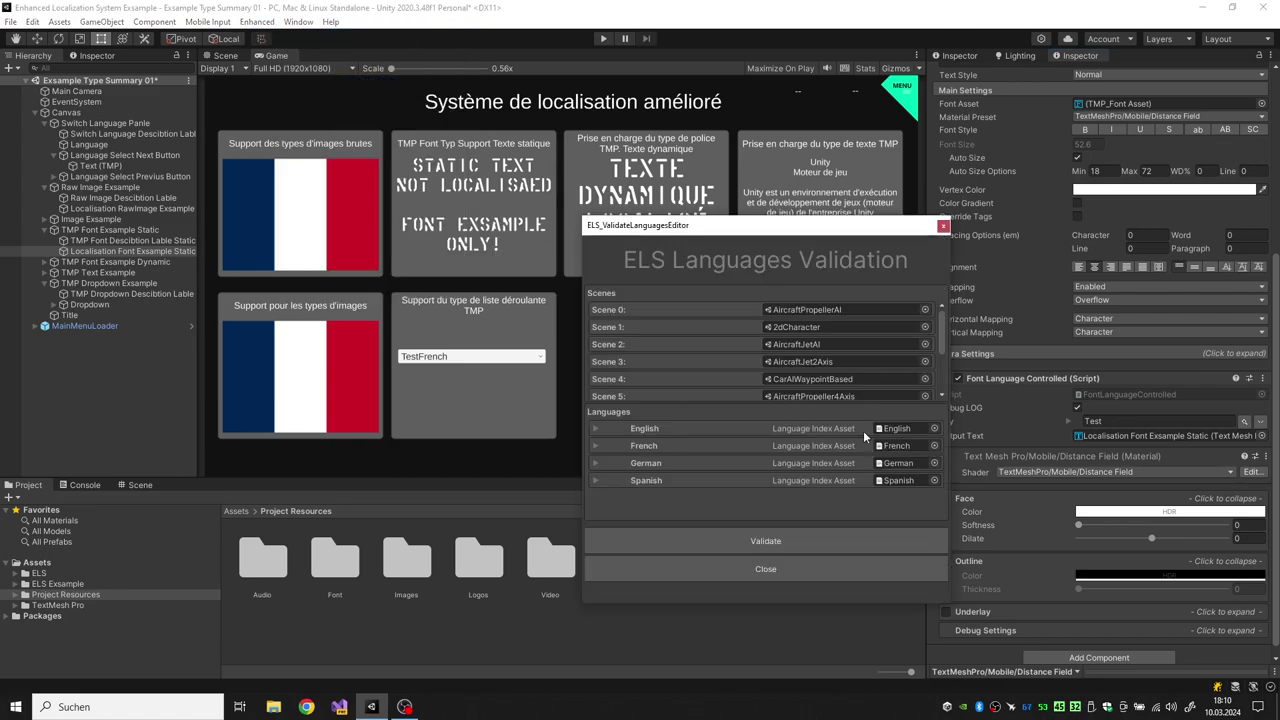
- Run the validation, saving the scene and answering the issues prompt
click(772, 538)
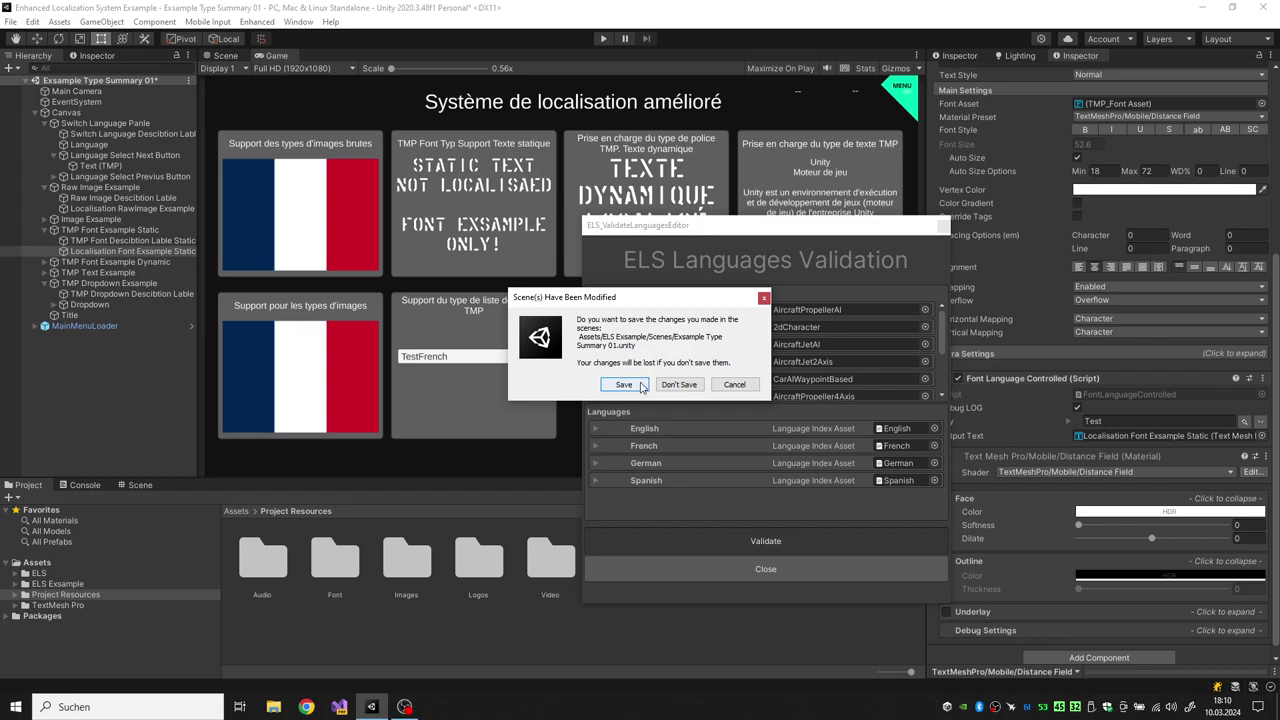
click(641, 385)
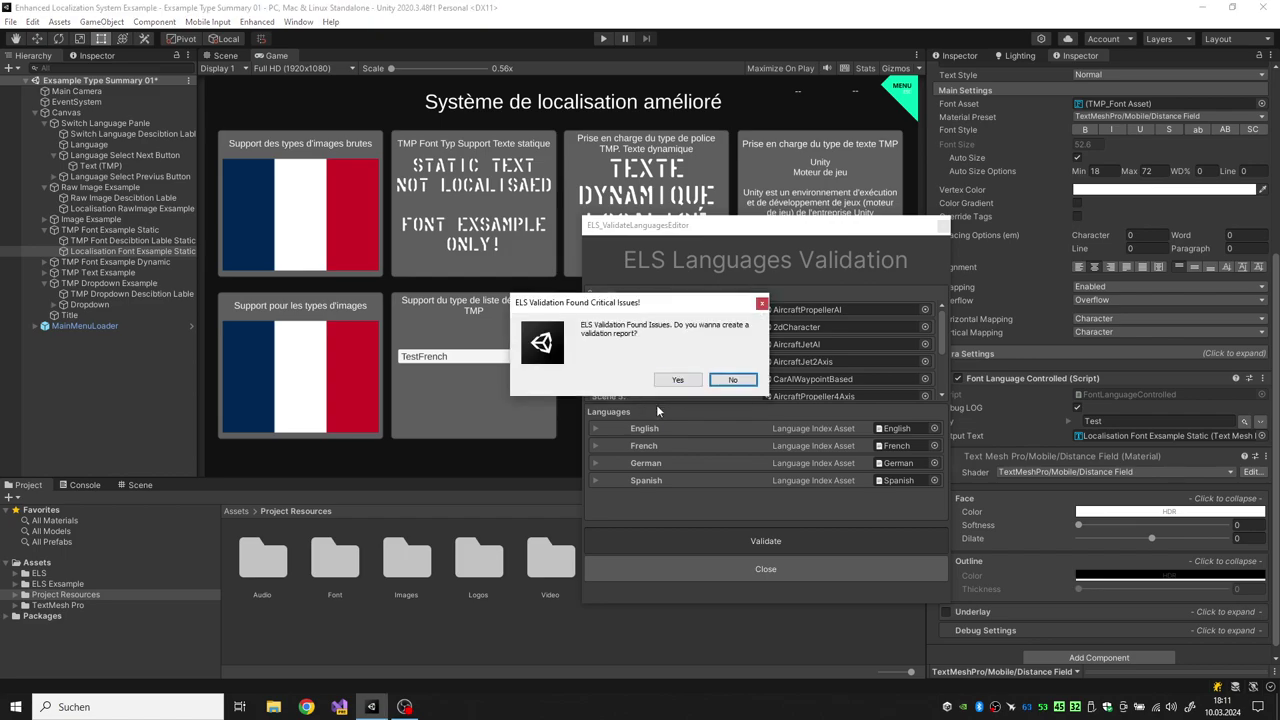
key(Return)
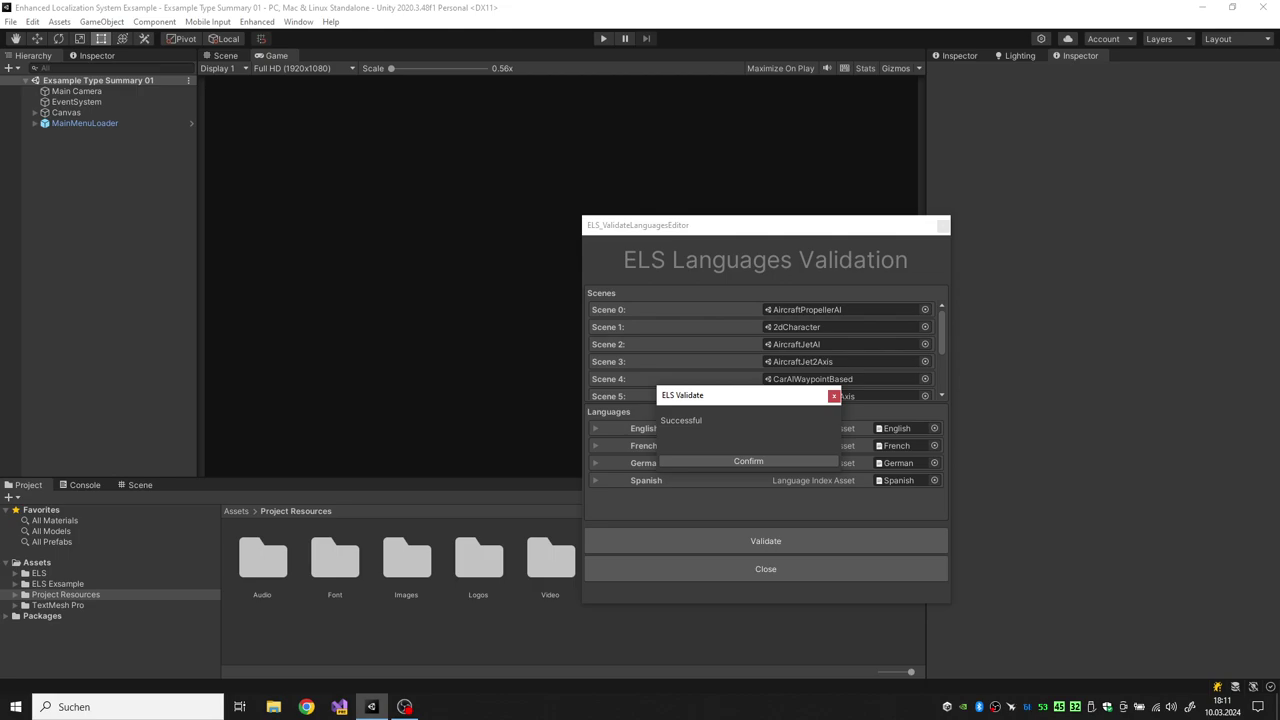
- Dismiss the Successful result, open the French event log, and filter it to Font entries
click(735, 460)
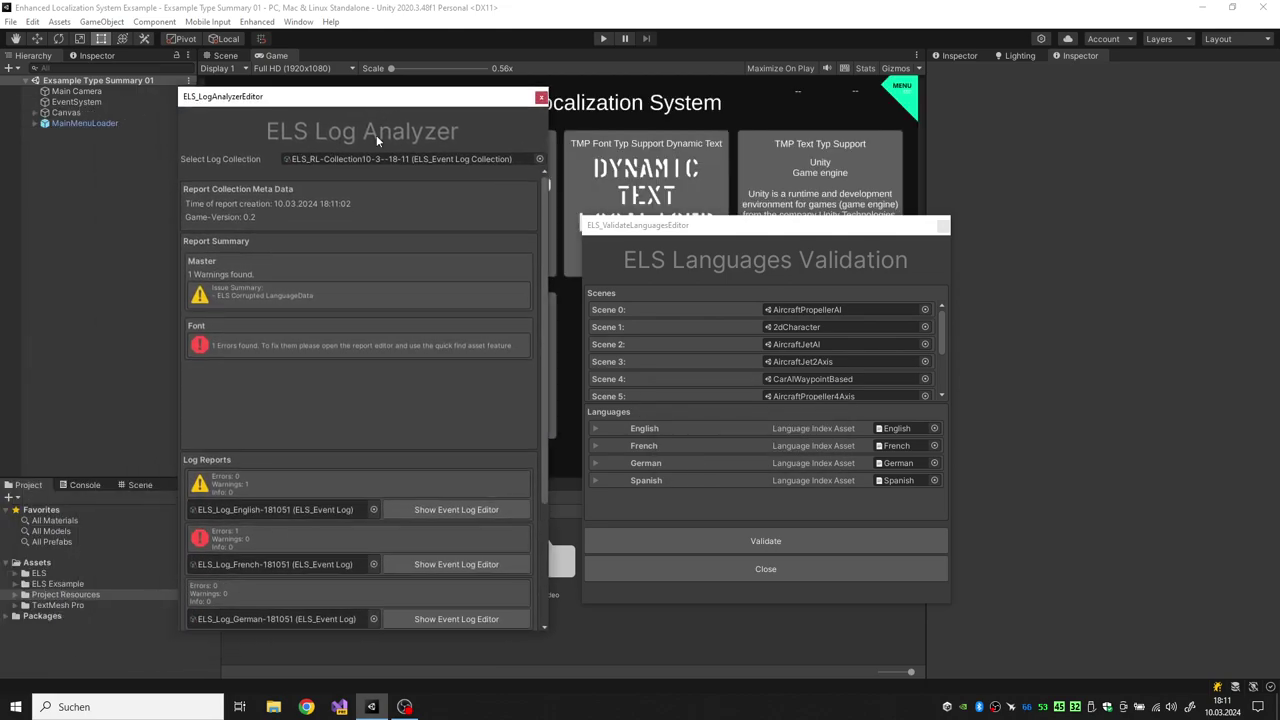
scroll(316, 333, down, 3)
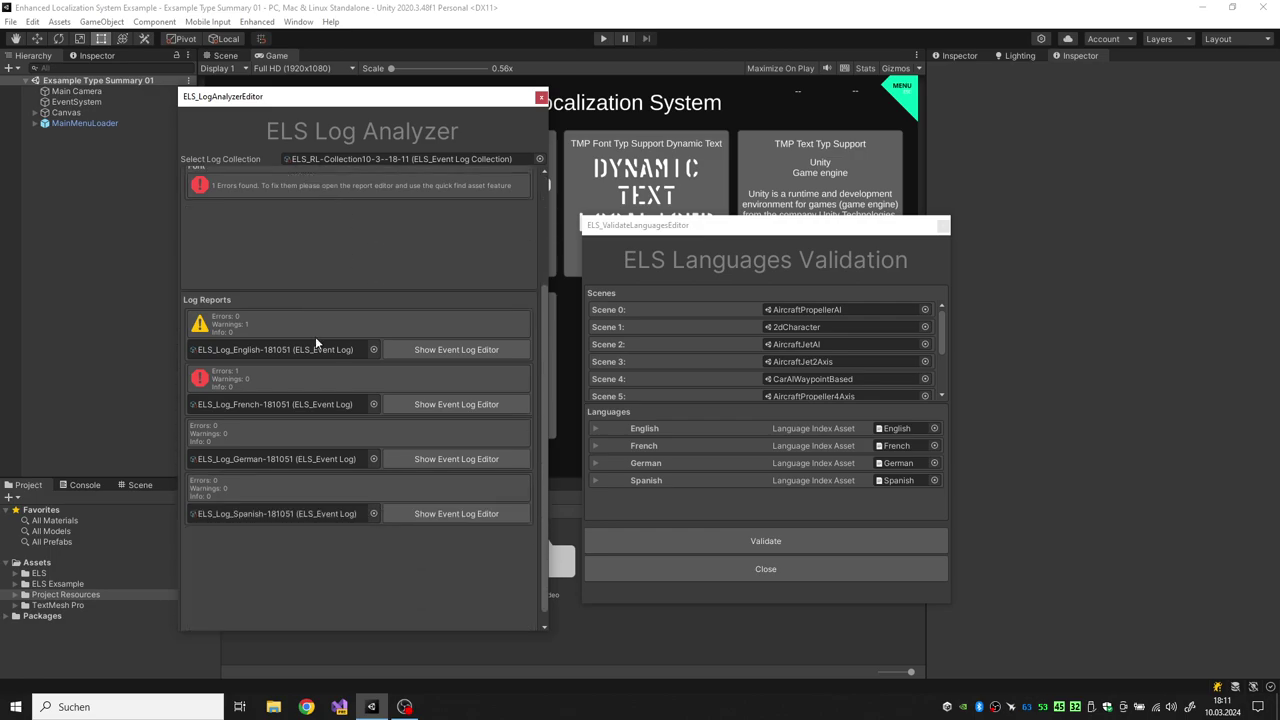
click(417, 405)
drag(364, 82, 786, 66)
click(808, 123)
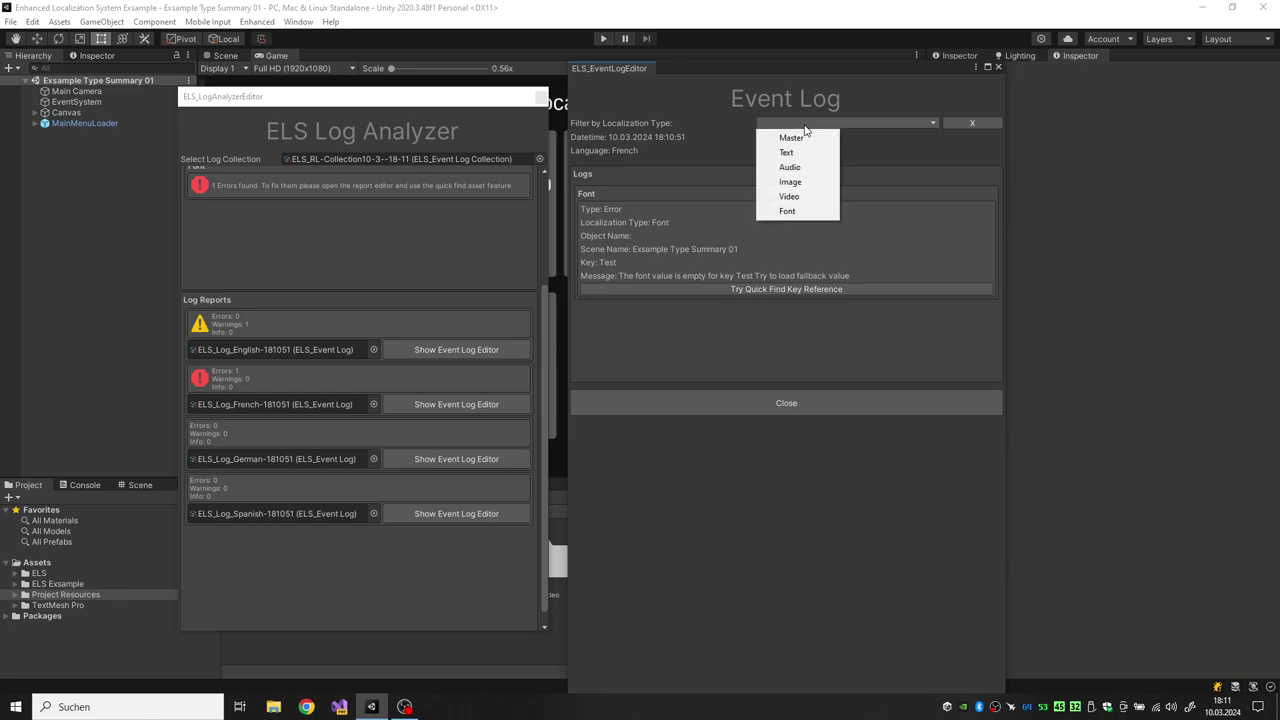
click(802, 152)
click(808, 123)
click(790, 167)
click(808, 123)
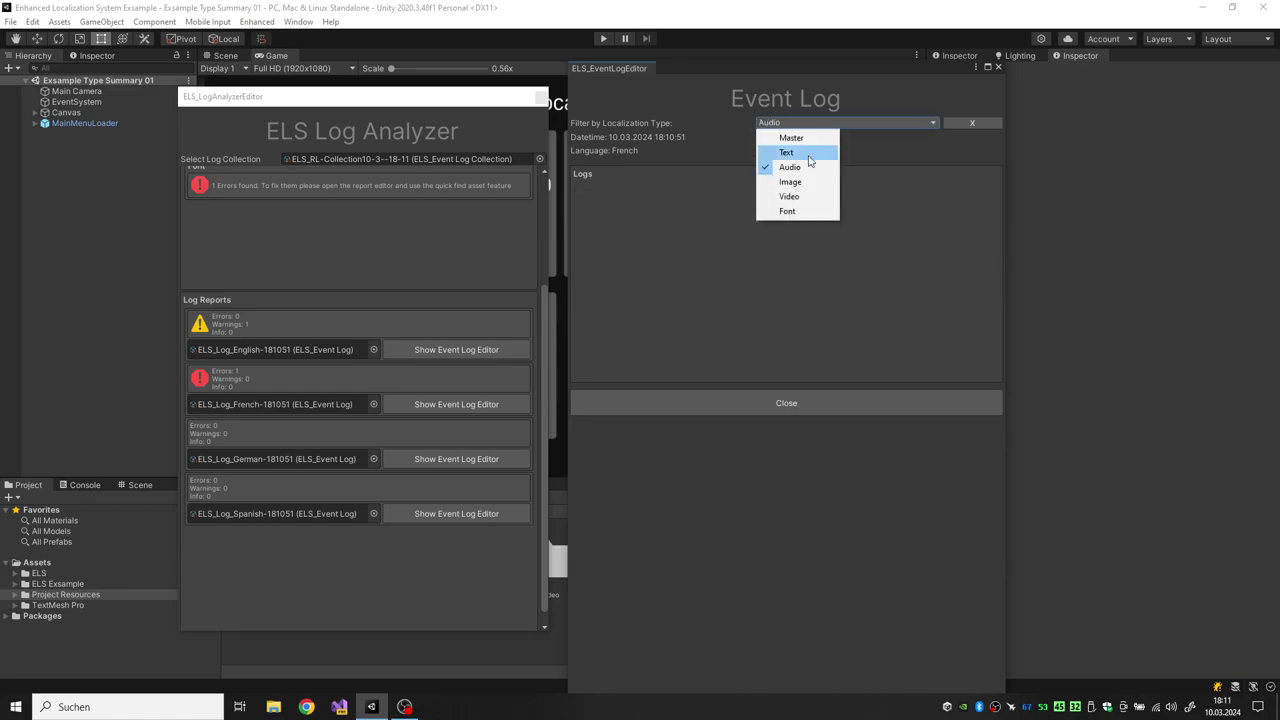
click(973, 124)
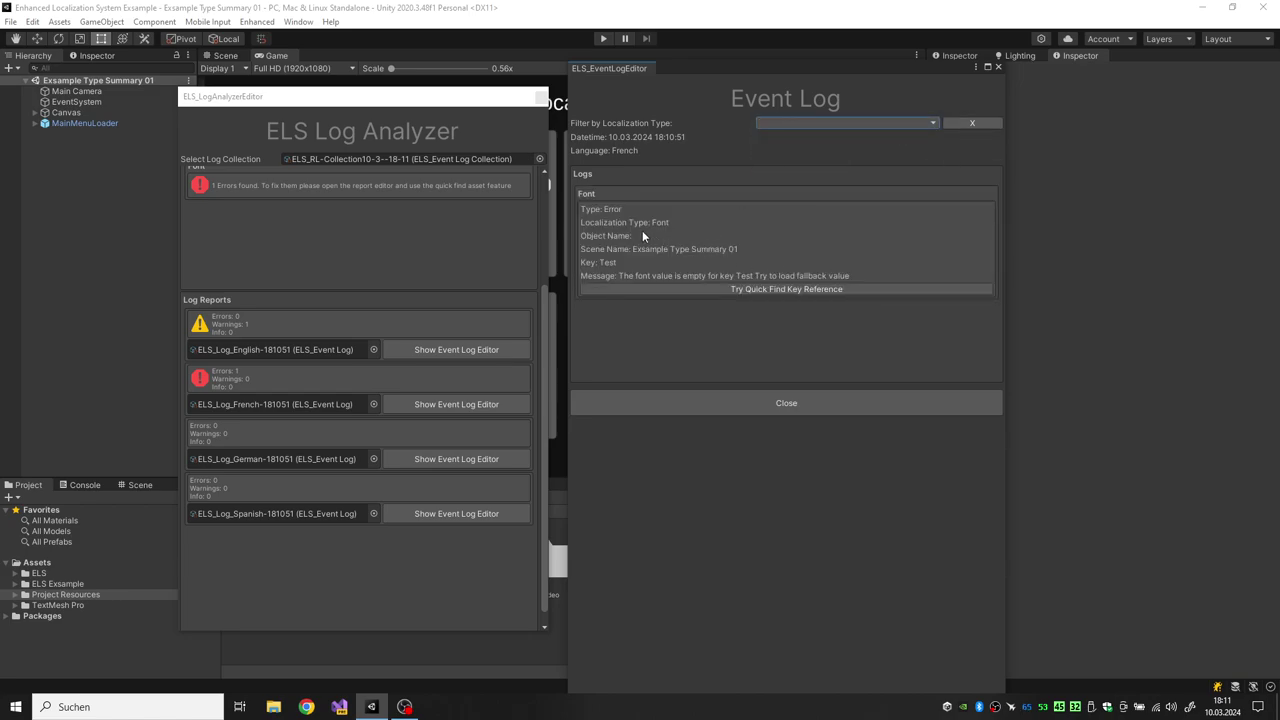
click(800, 123)
click(800, 151)
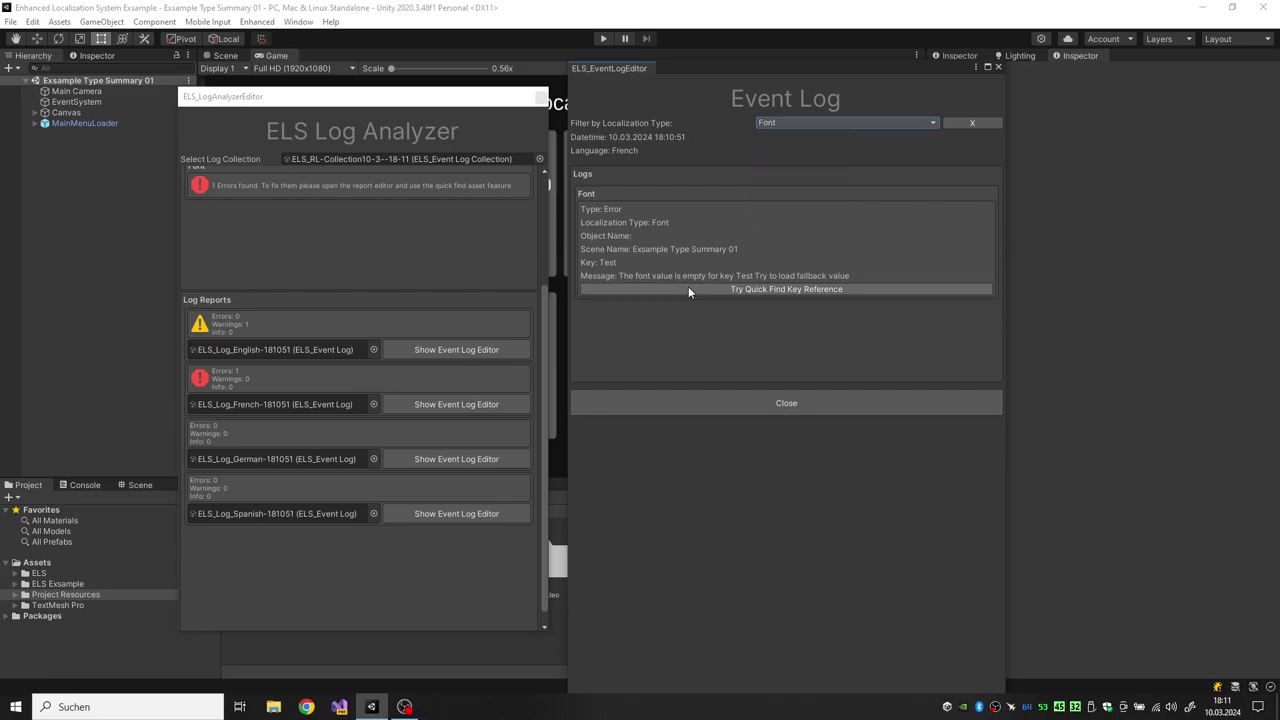
- Quick-find the object using key Test and set its French font to frenchFont
click(757, 288)
click(730, 382)
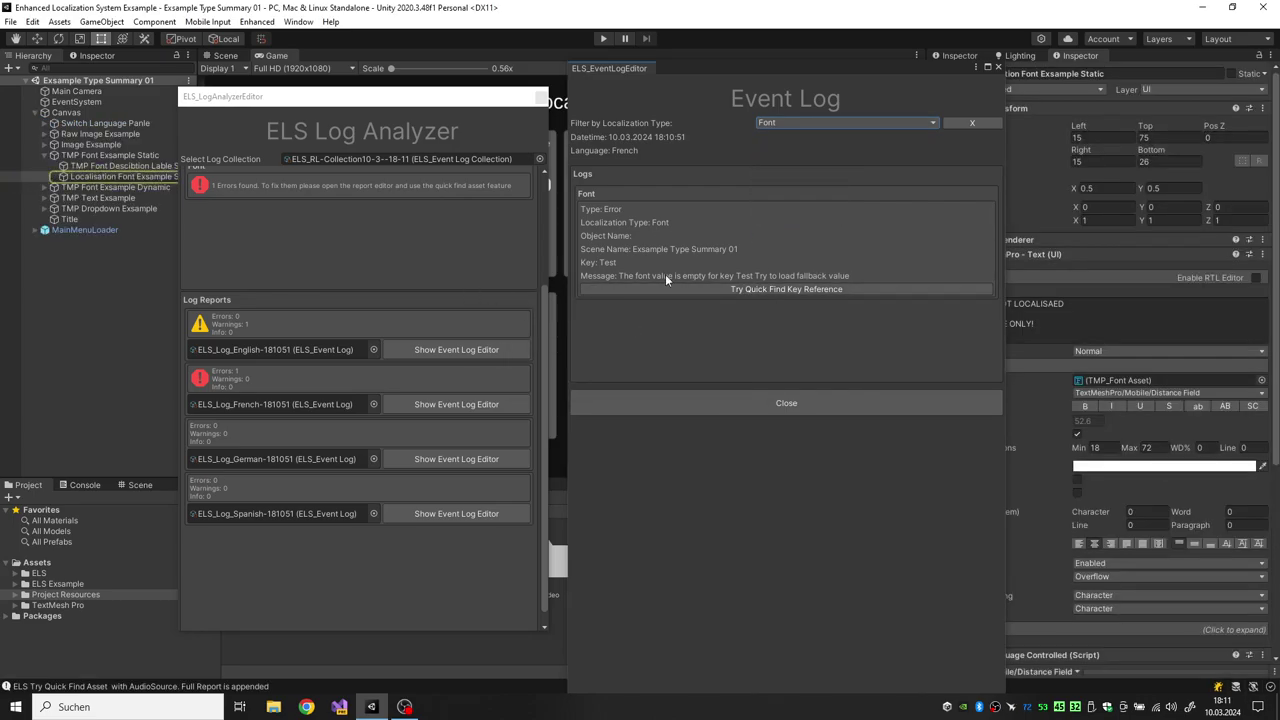
scroll(1200, 420, down, 5)
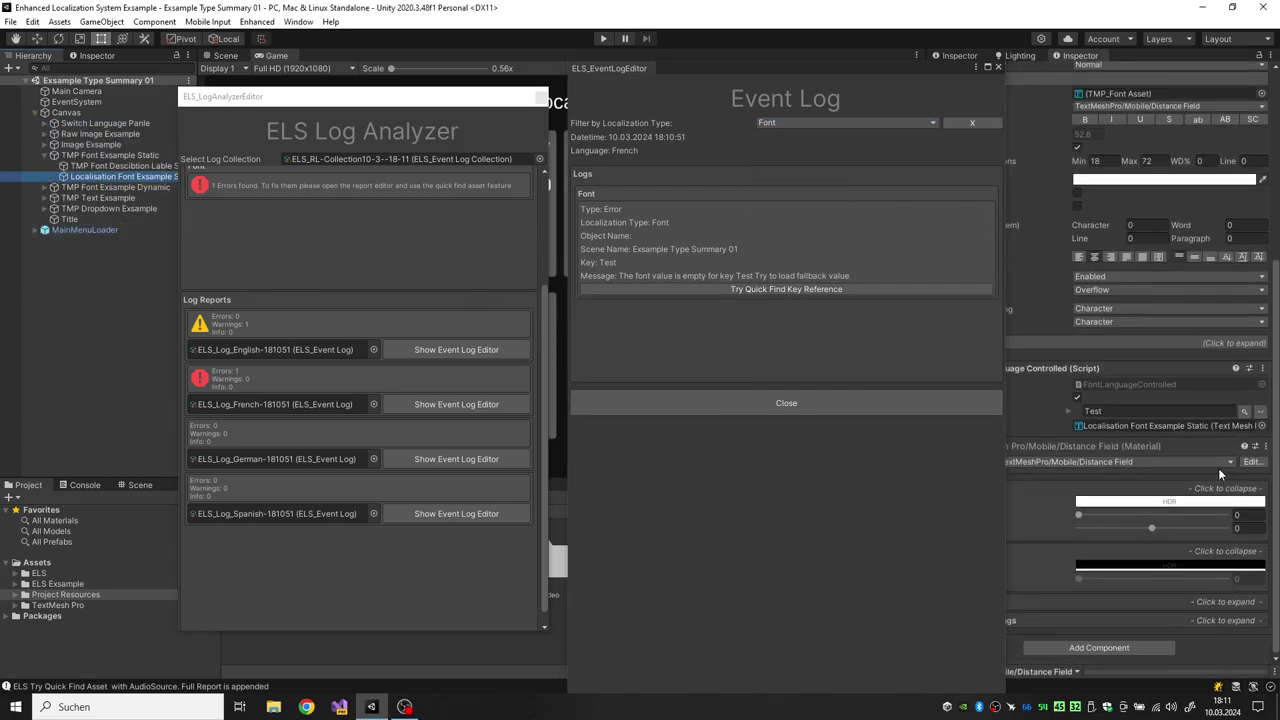
click(1260, 412)
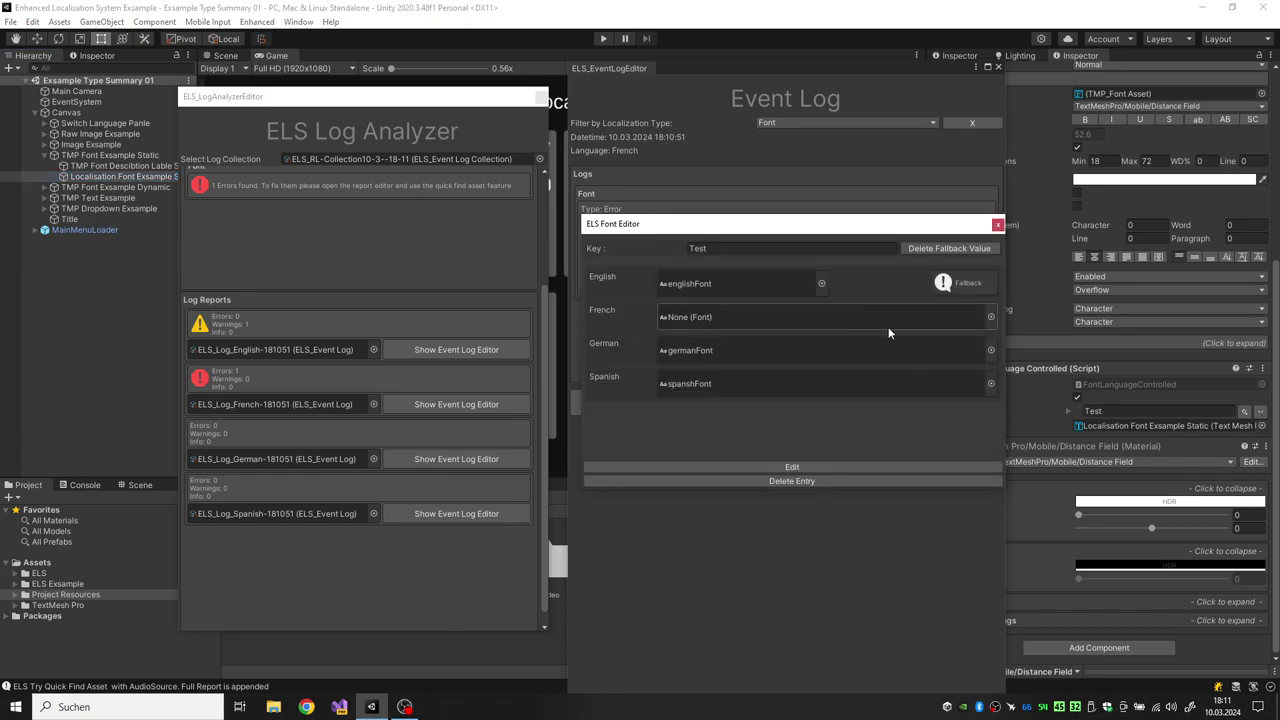
click(991, 317)
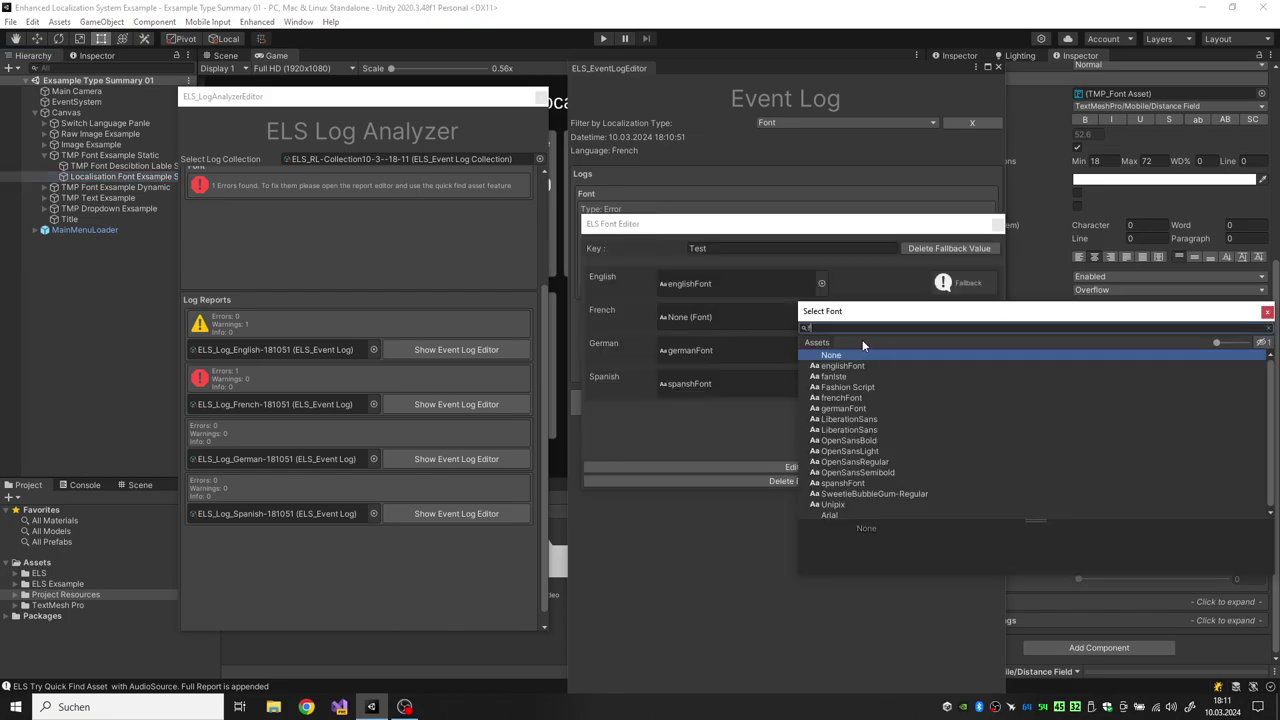
text(french)
double_click(866, 365)
click(809, 467)
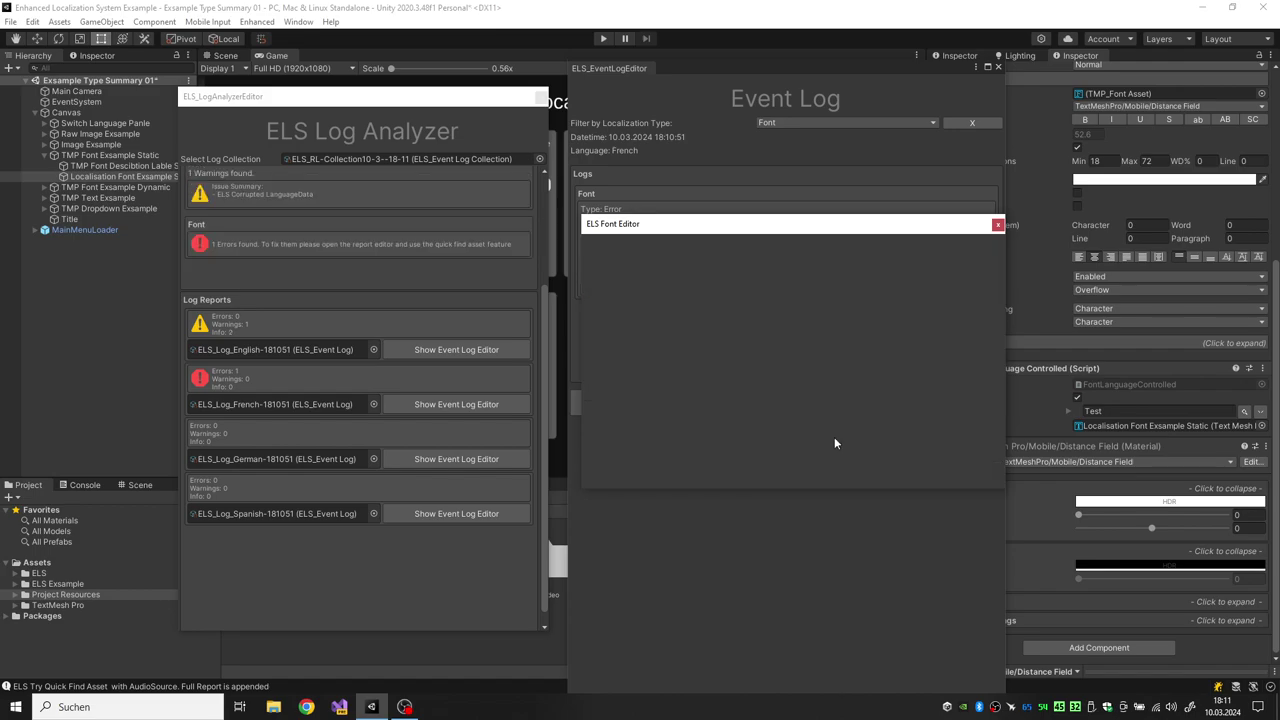
click(997, 224)
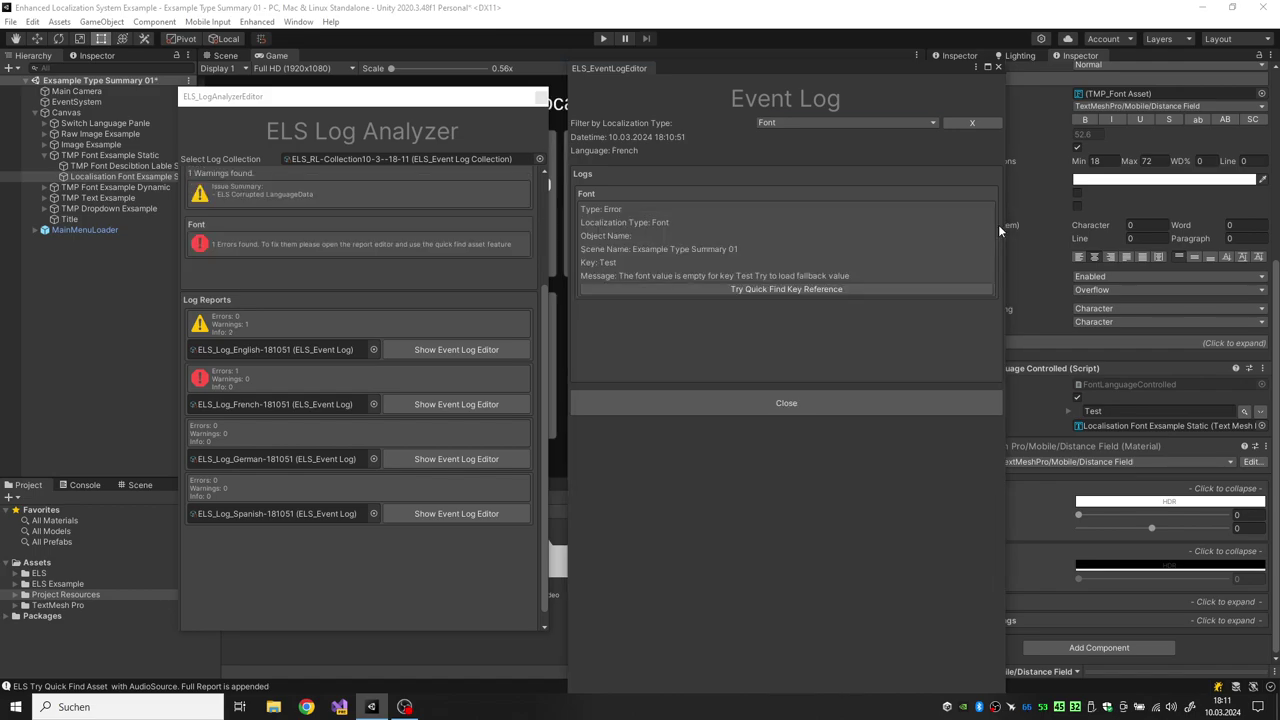
- Close the French log, review the English log, then close the log analyzer and validation windows
click(998, 67)
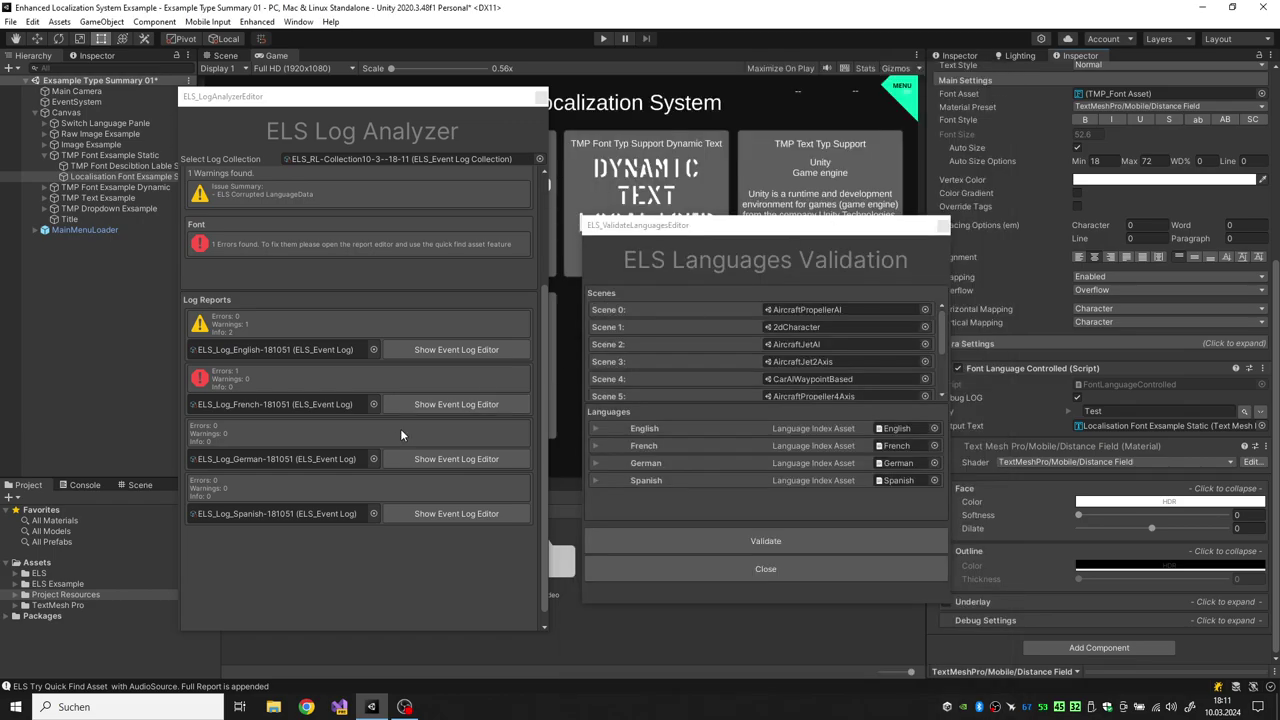
click(500, 350)
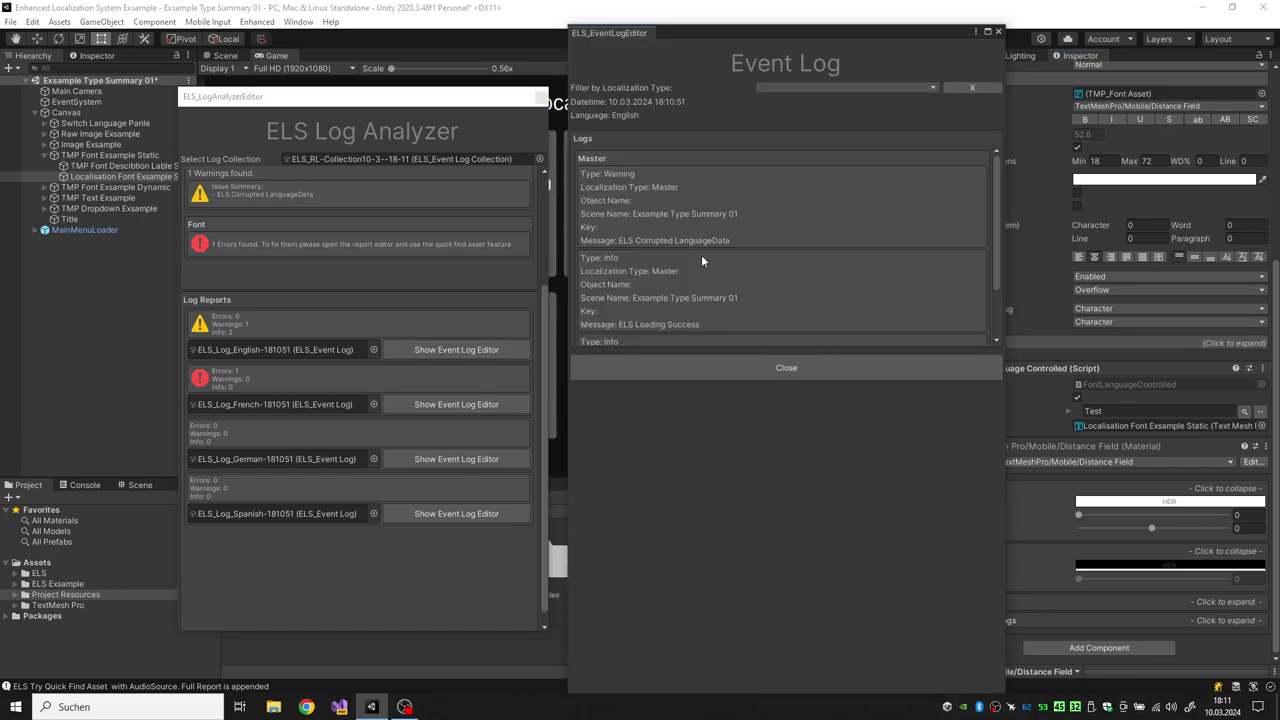
scroll(695, 262, down, 1)
scroll(686, 275, down, 1)
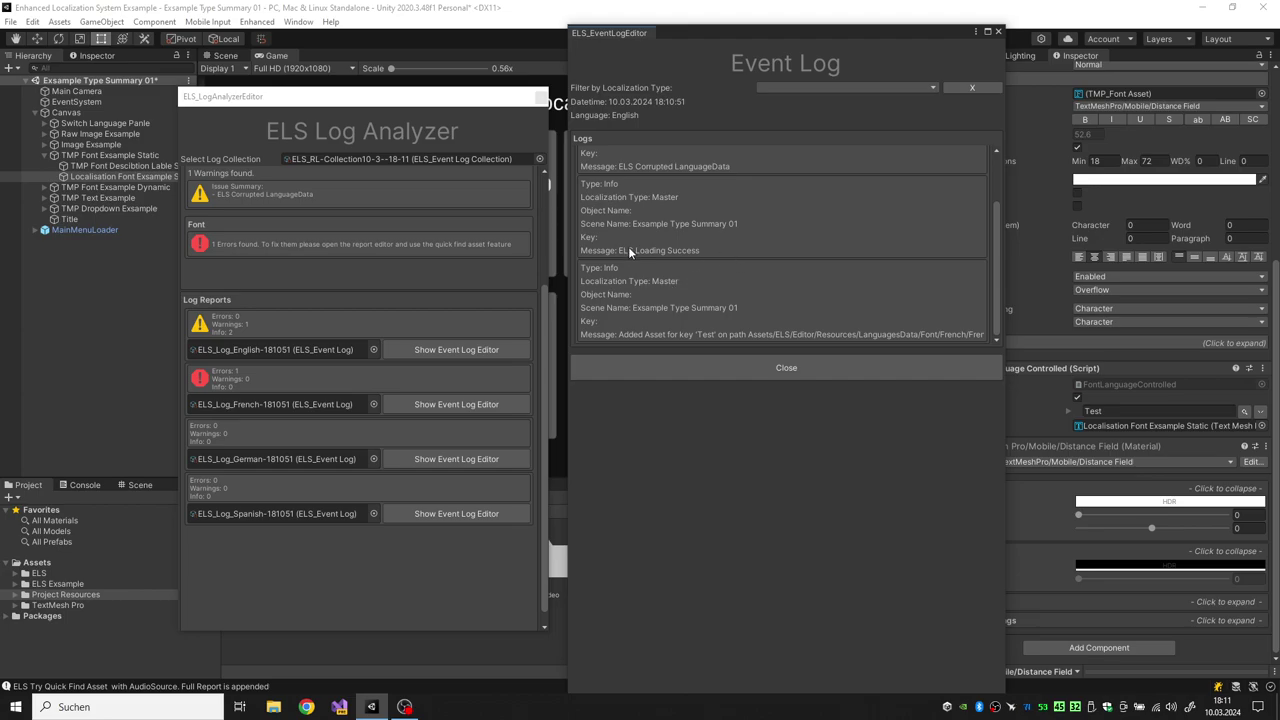
click(998, 32)
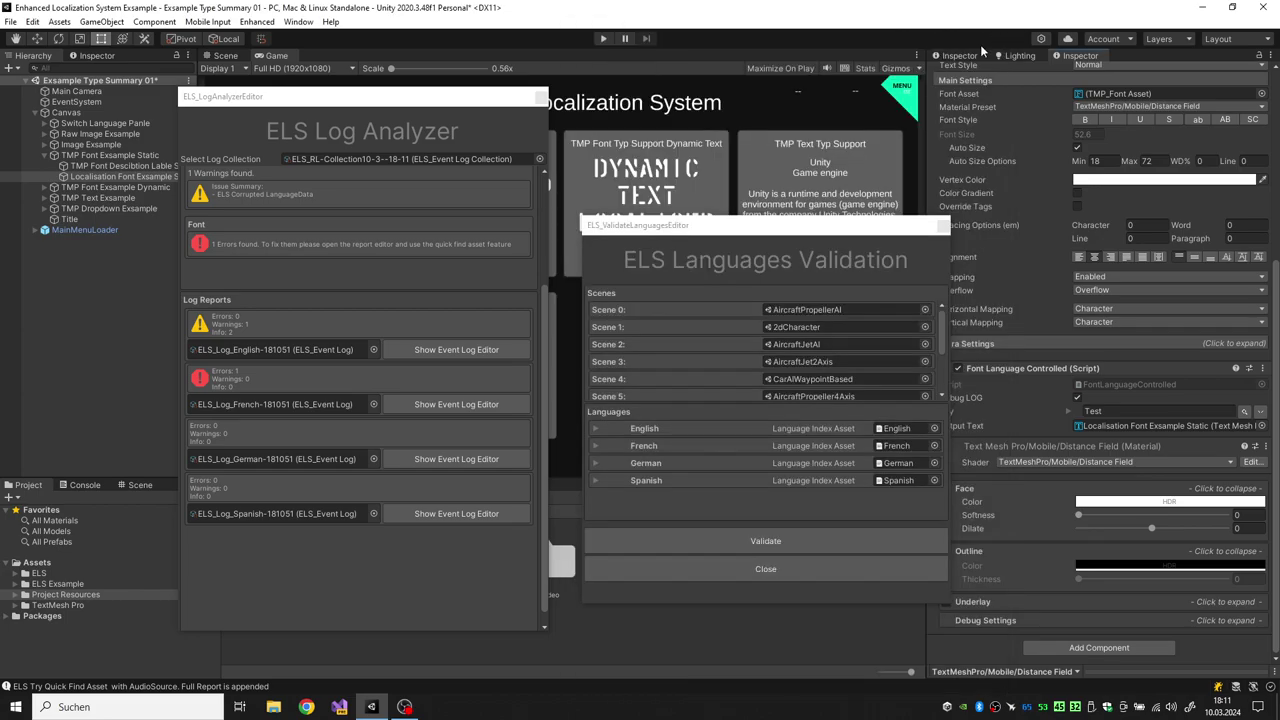
click(541, 98)
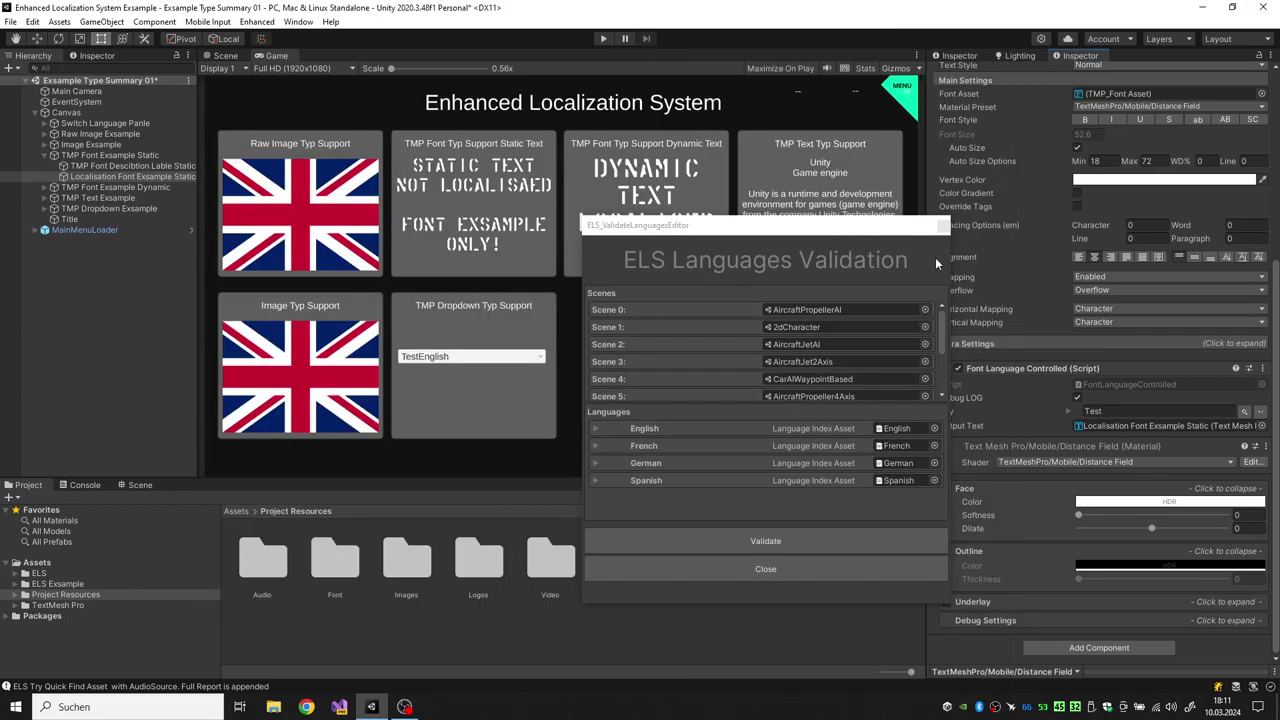
click(940, 224)
- Open Build Settings and start a Windows player build
click(32, 21)
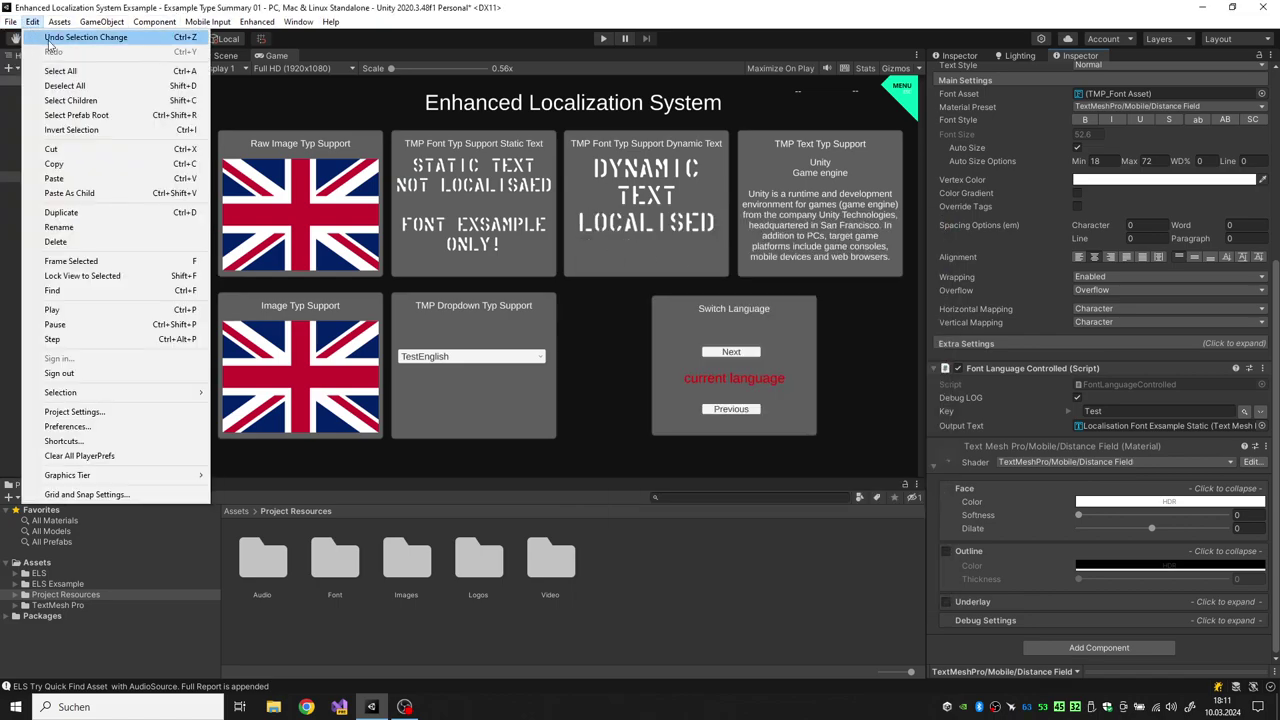
mouse_move(14, 21)
click(40, 182)
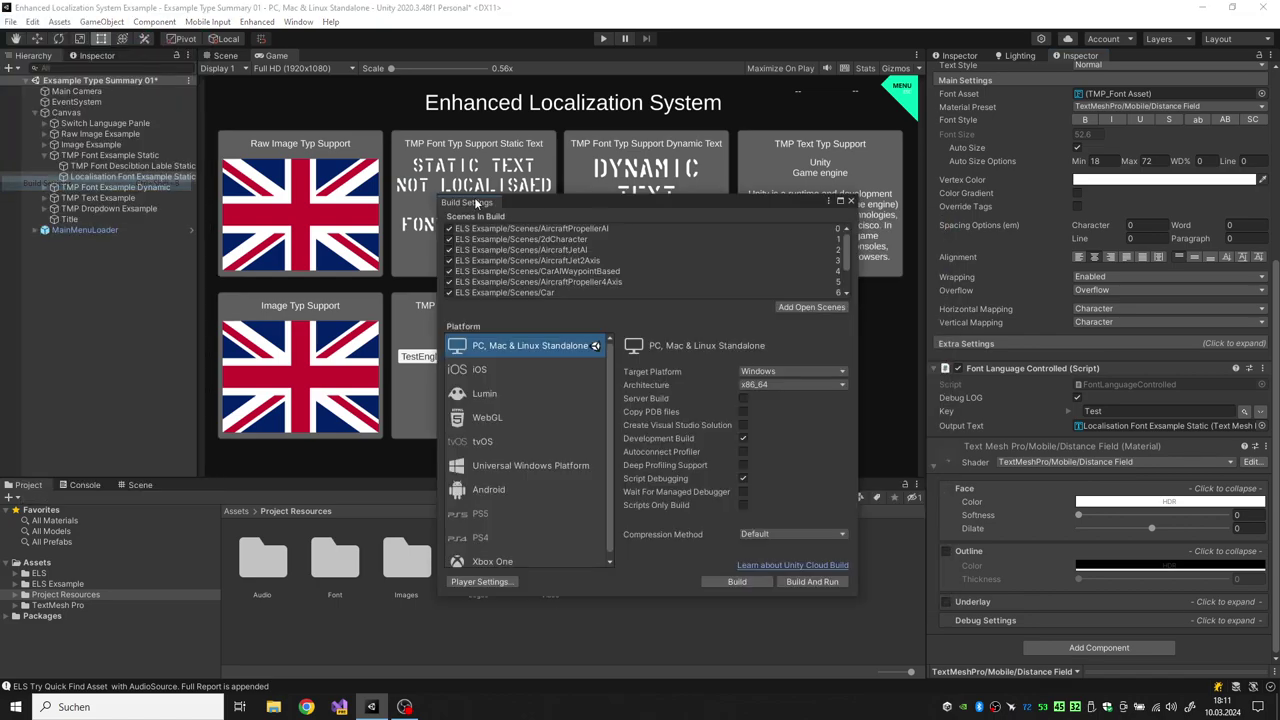
click(722, 582)
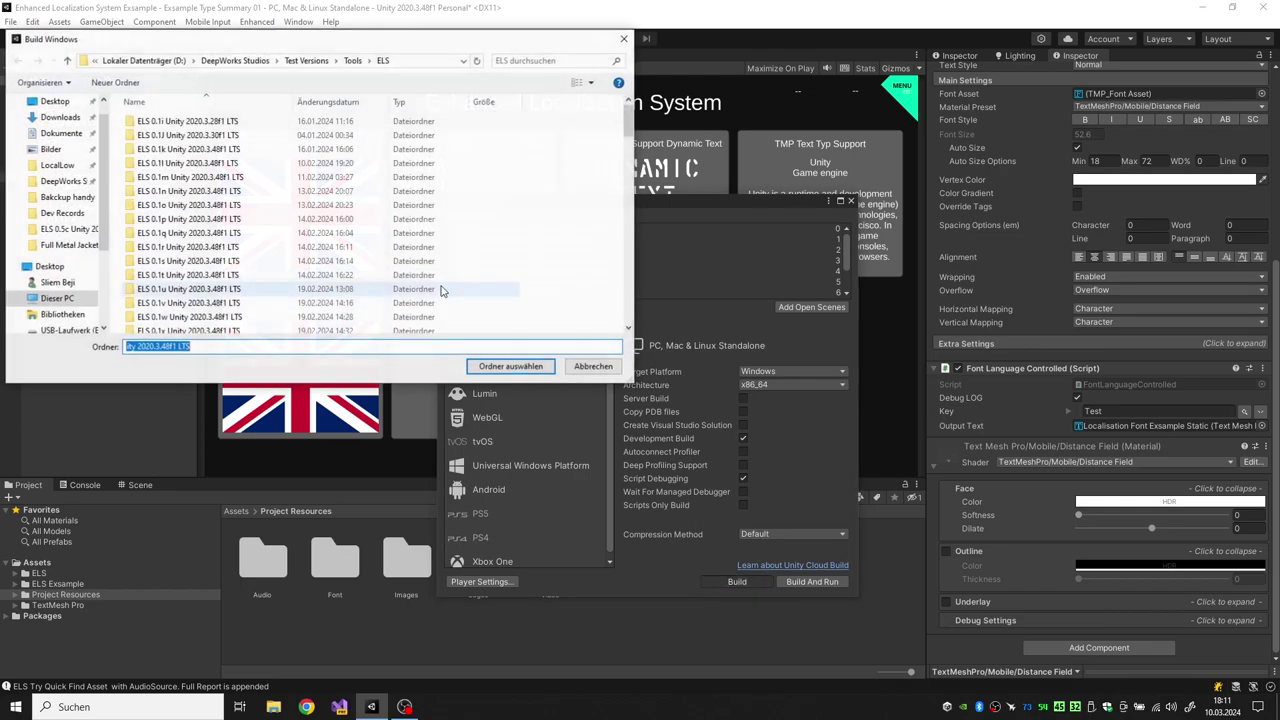
- Create and select output folder 'ELS 0.5k Unity 2020.3.48f1 LTS', then confirm the PreProcess message
right_click(163, 330)
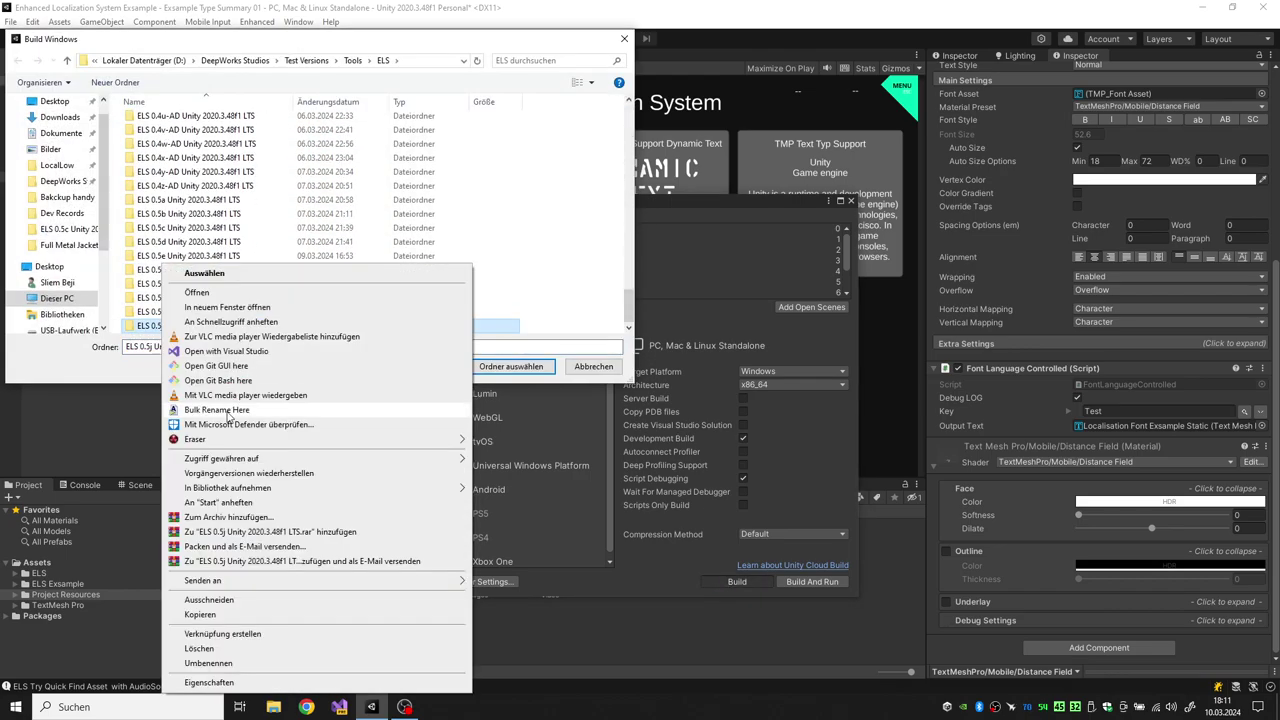
click(200, 664)
right_click(562, 294)
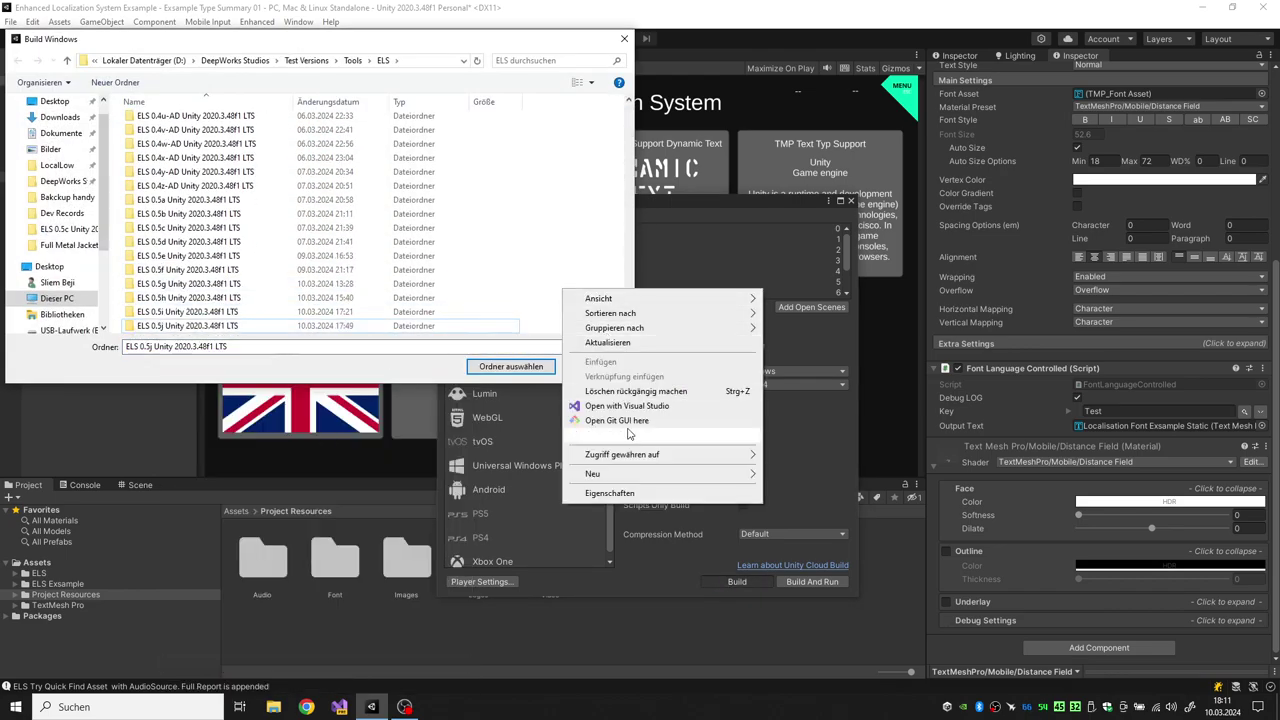
mouse_move(636, 476)
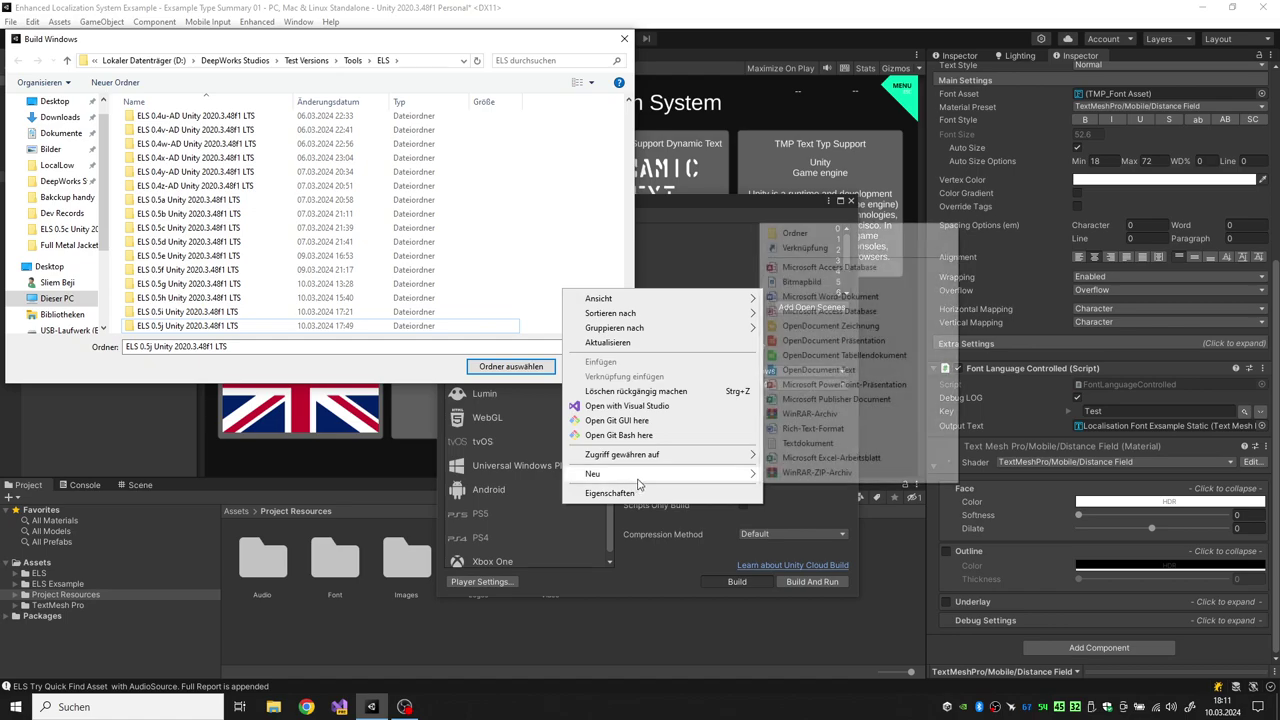
click(818, 232)
text(ELS 0.5j Unity 2020.3.48f1 LTS)
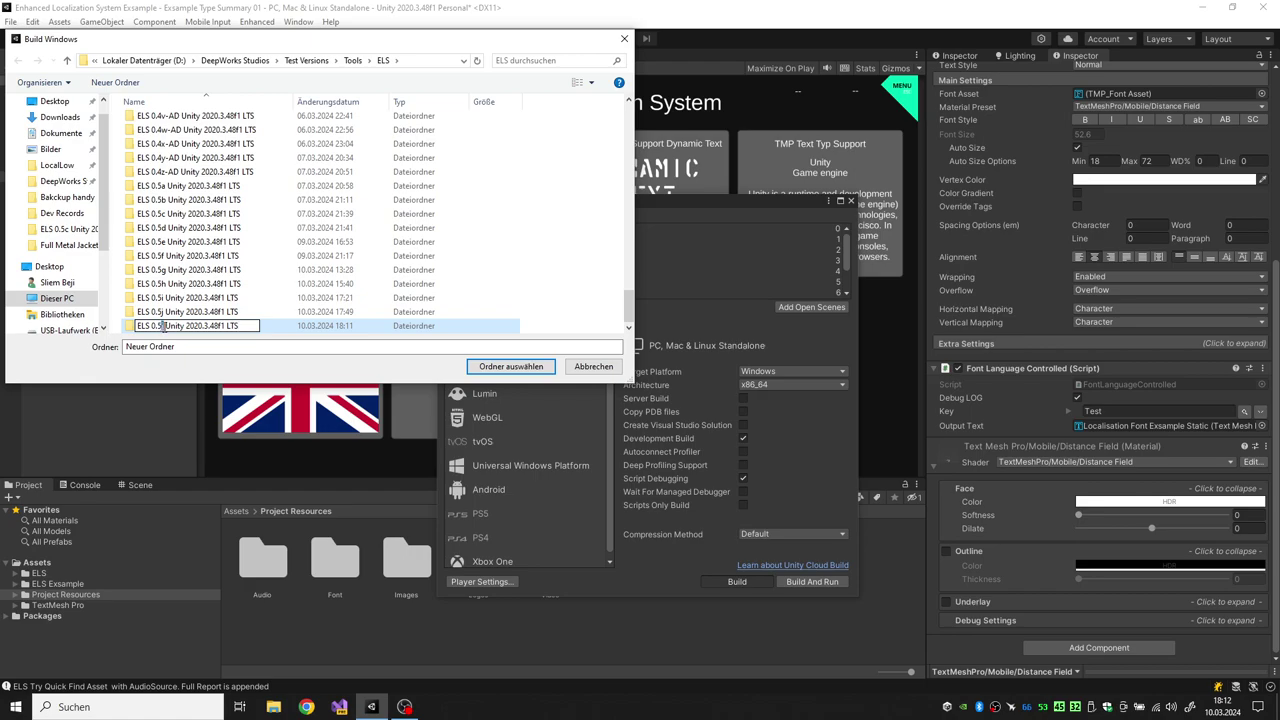
text(k)
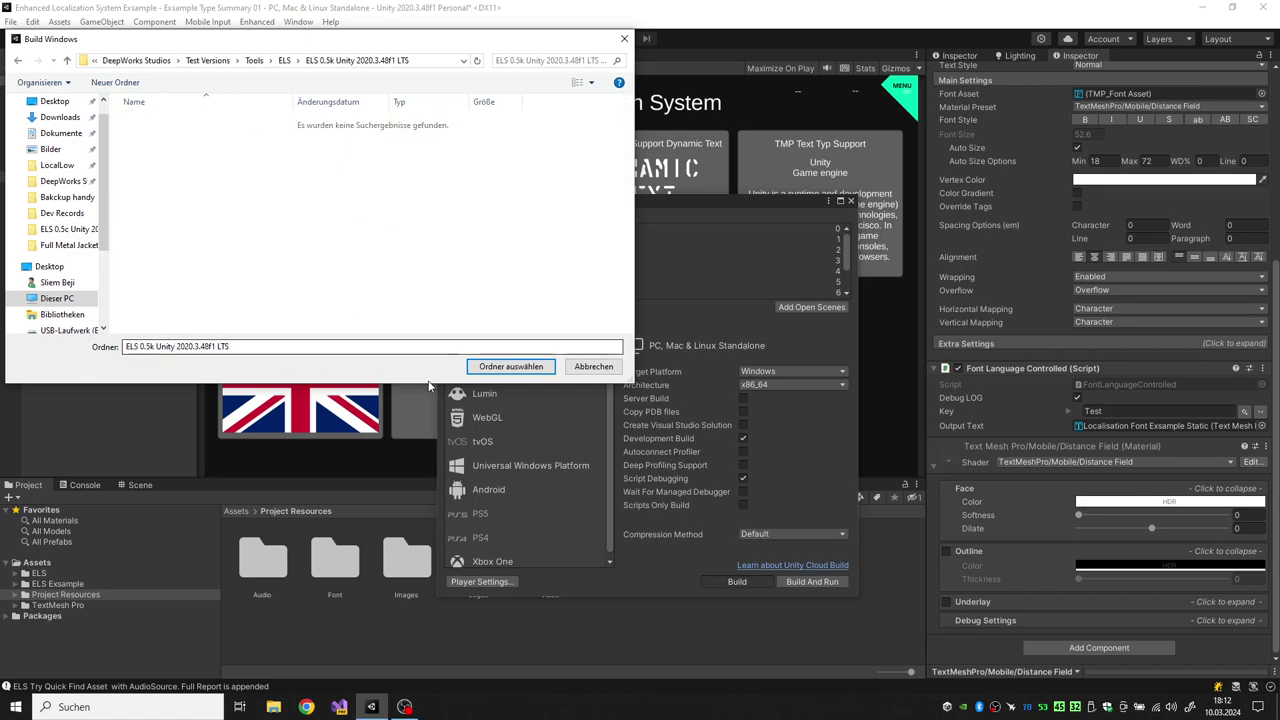
click(500, 367)
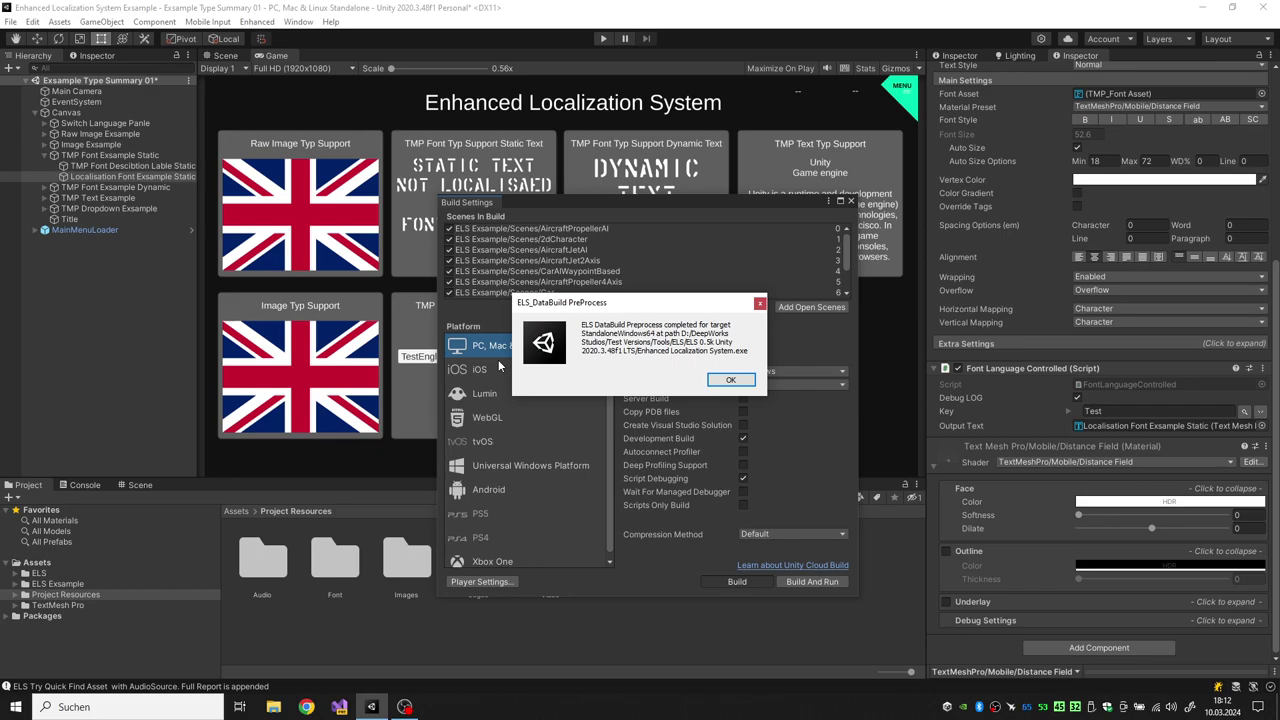
key(Return)
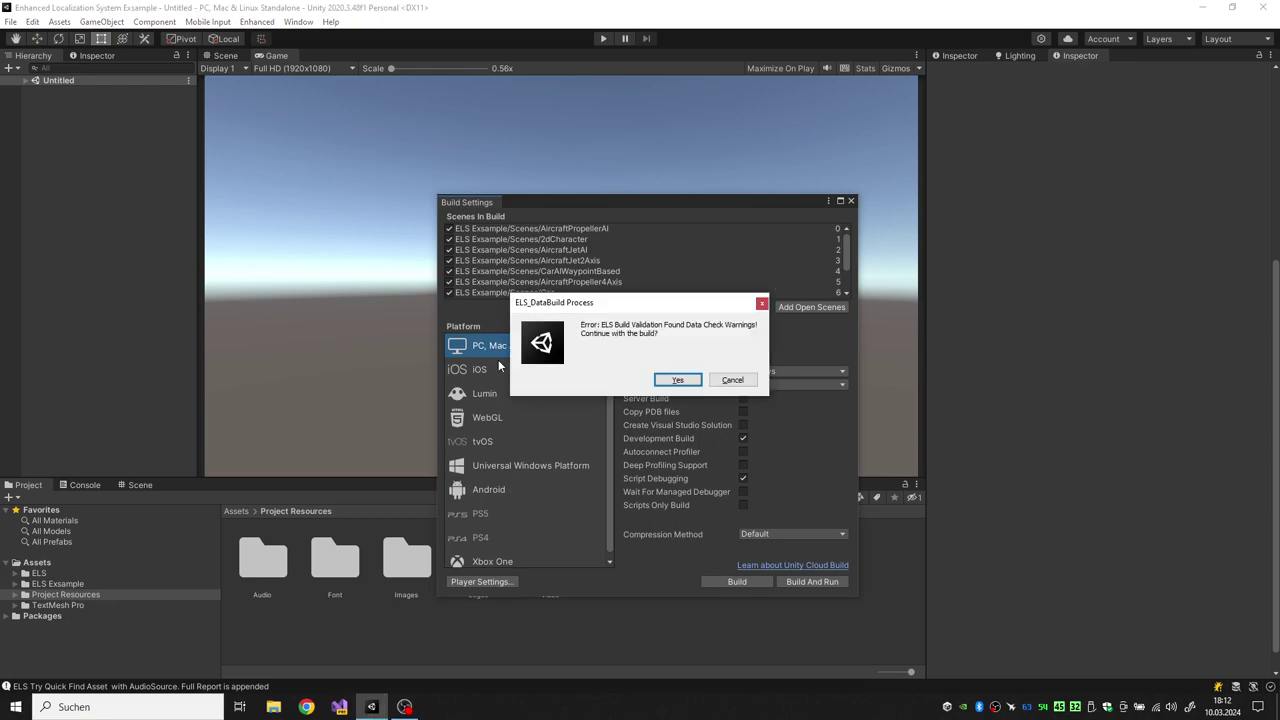
- Accept the data-check warning, open the Data Check Analyzer, and confirm the language data copy
click(666, 377)
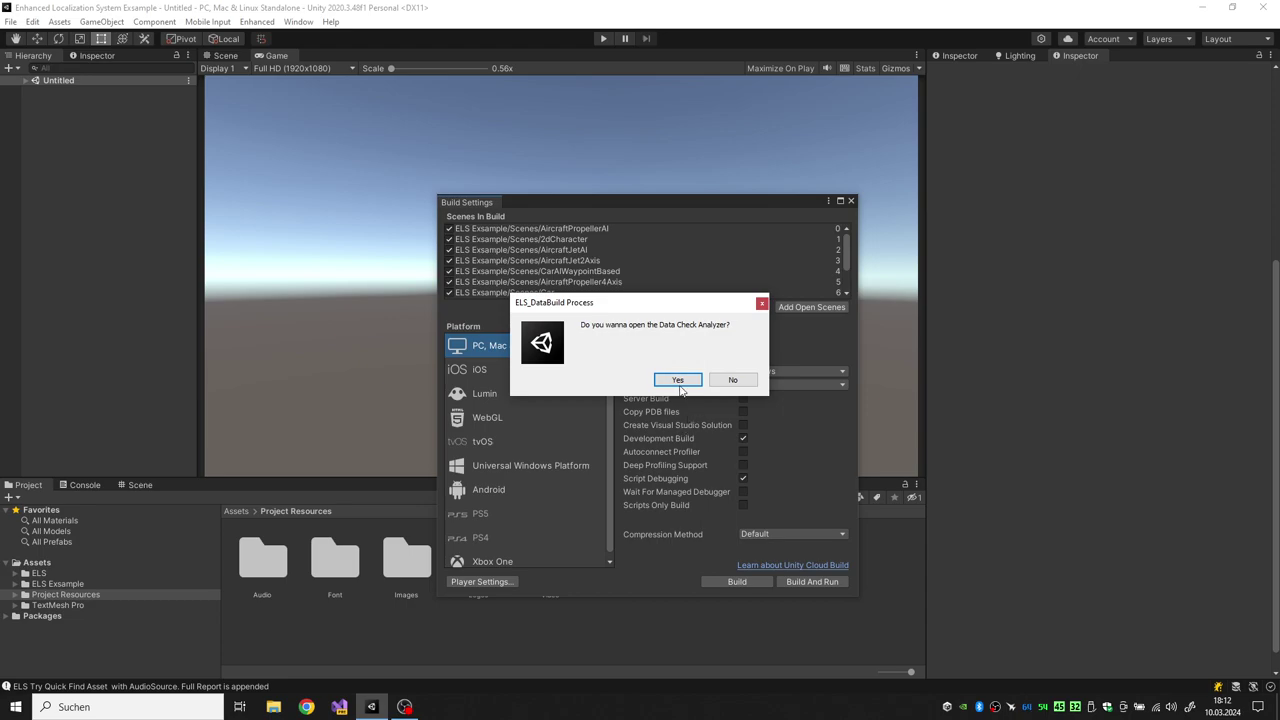
click(680, 384)
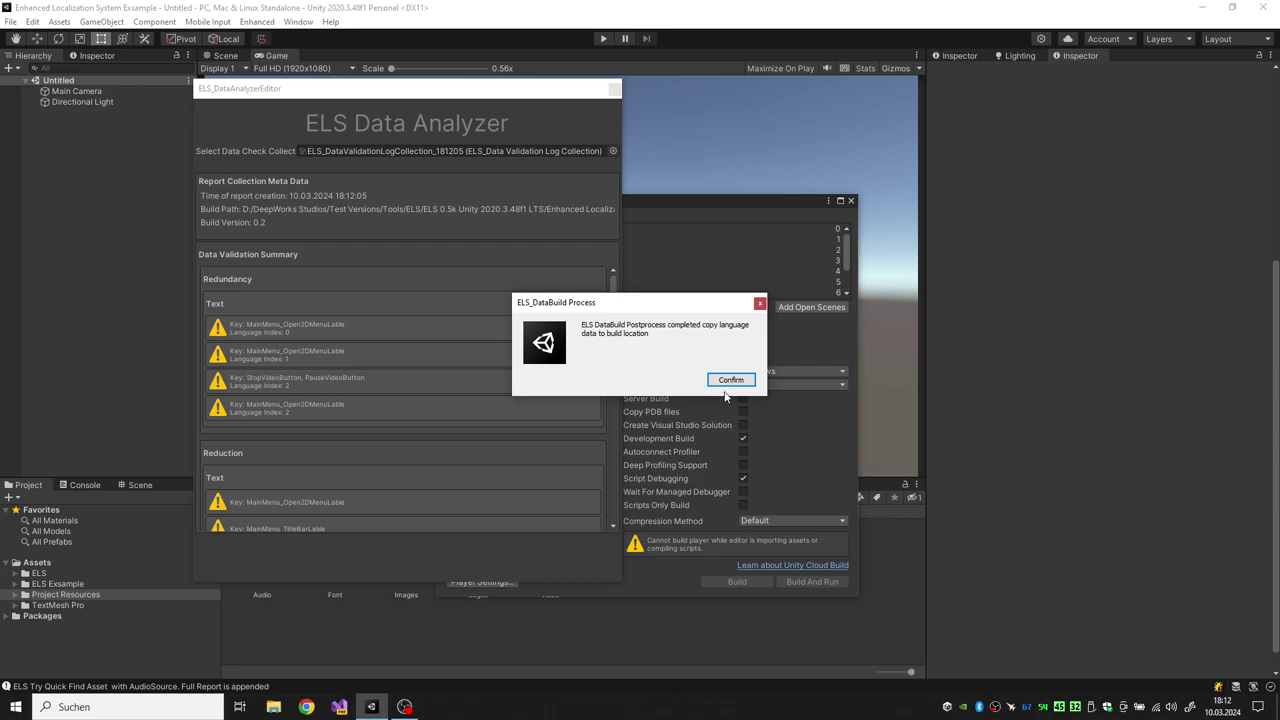
click(726, 384)
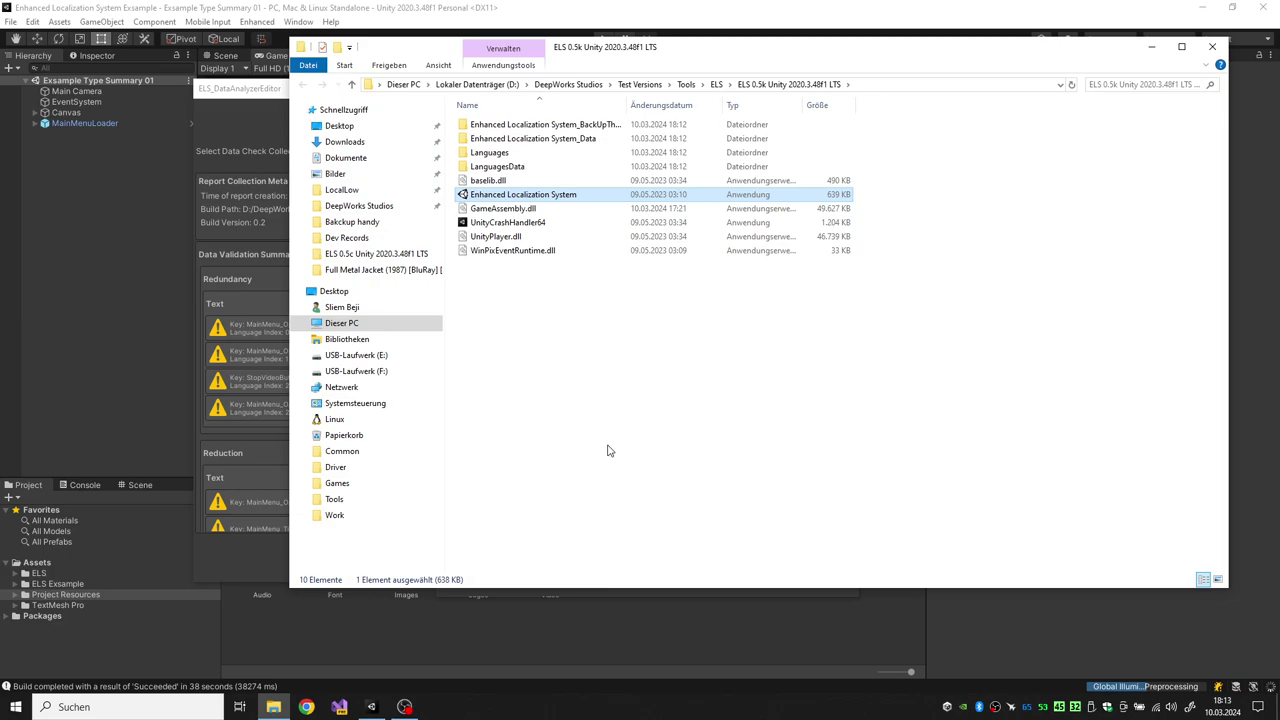
- Launch the built game and allow it through the firewall, including public networks
double_click(530, 194)
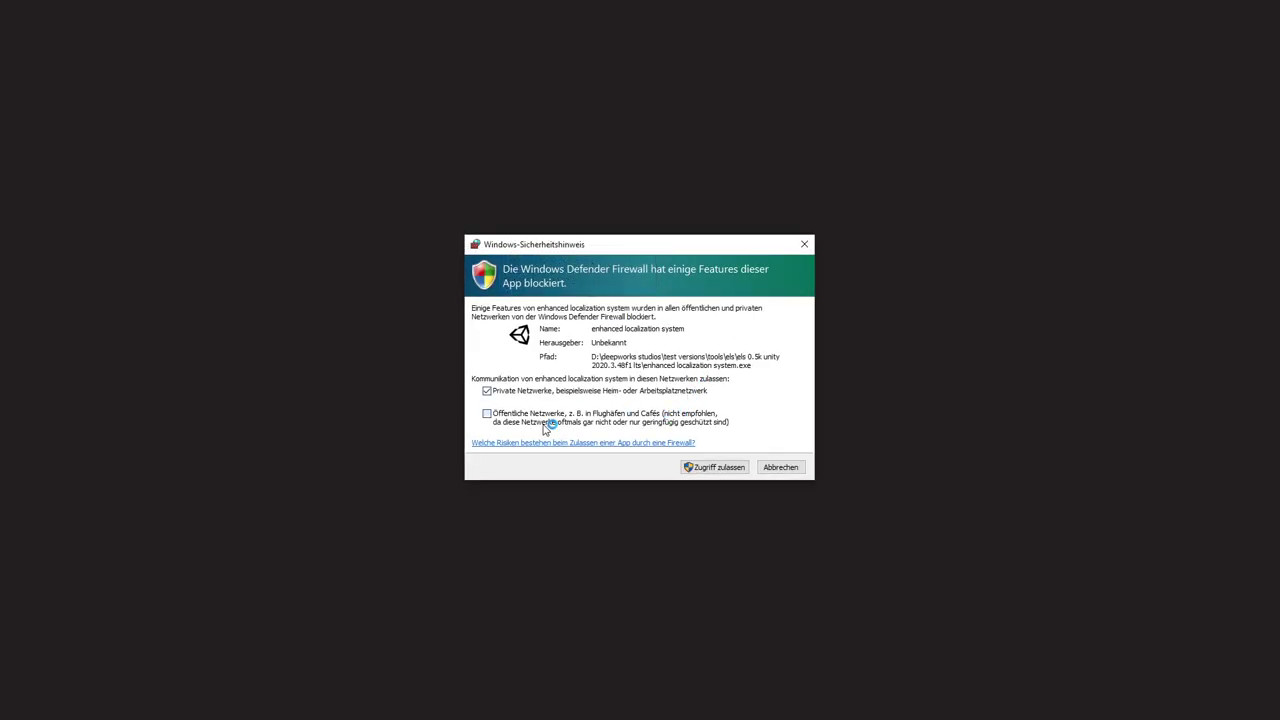
click(555, 422)
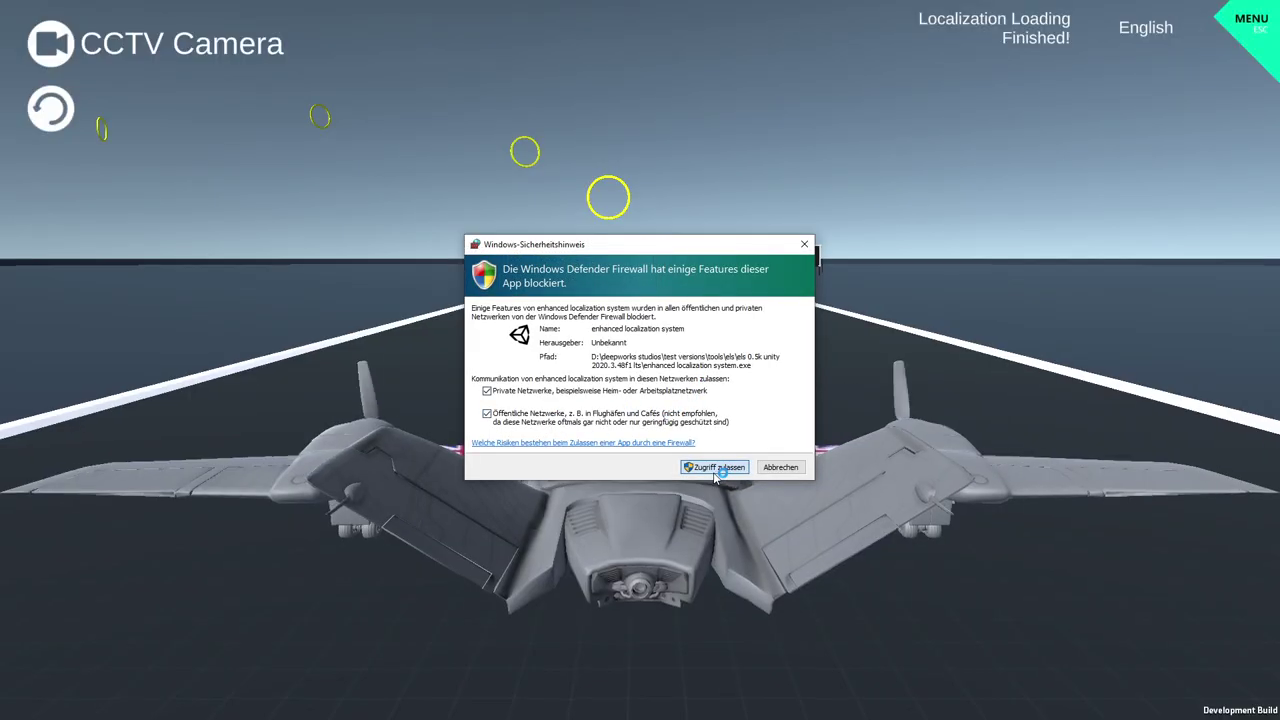
click(726, 467)
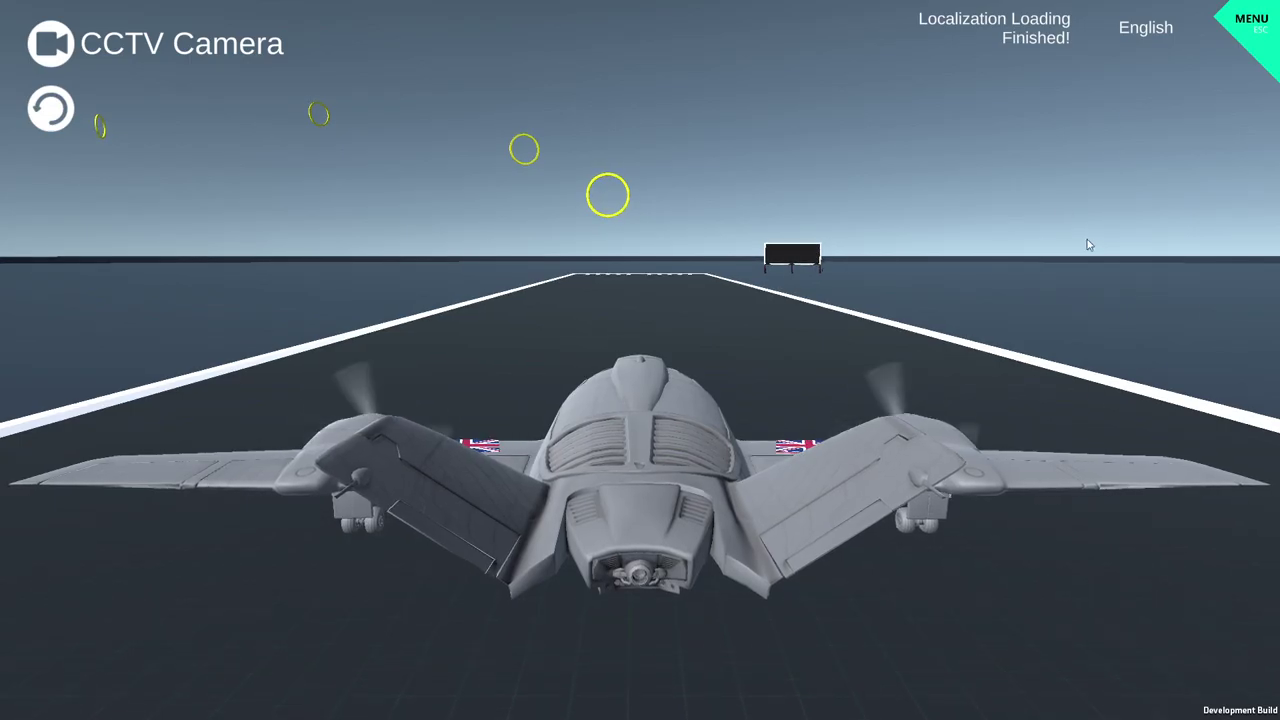
- Cycle the language through French and Spanish back to English, then load Simple Summary 02
key(Escape)
click(615, 521)
click(615, 521)
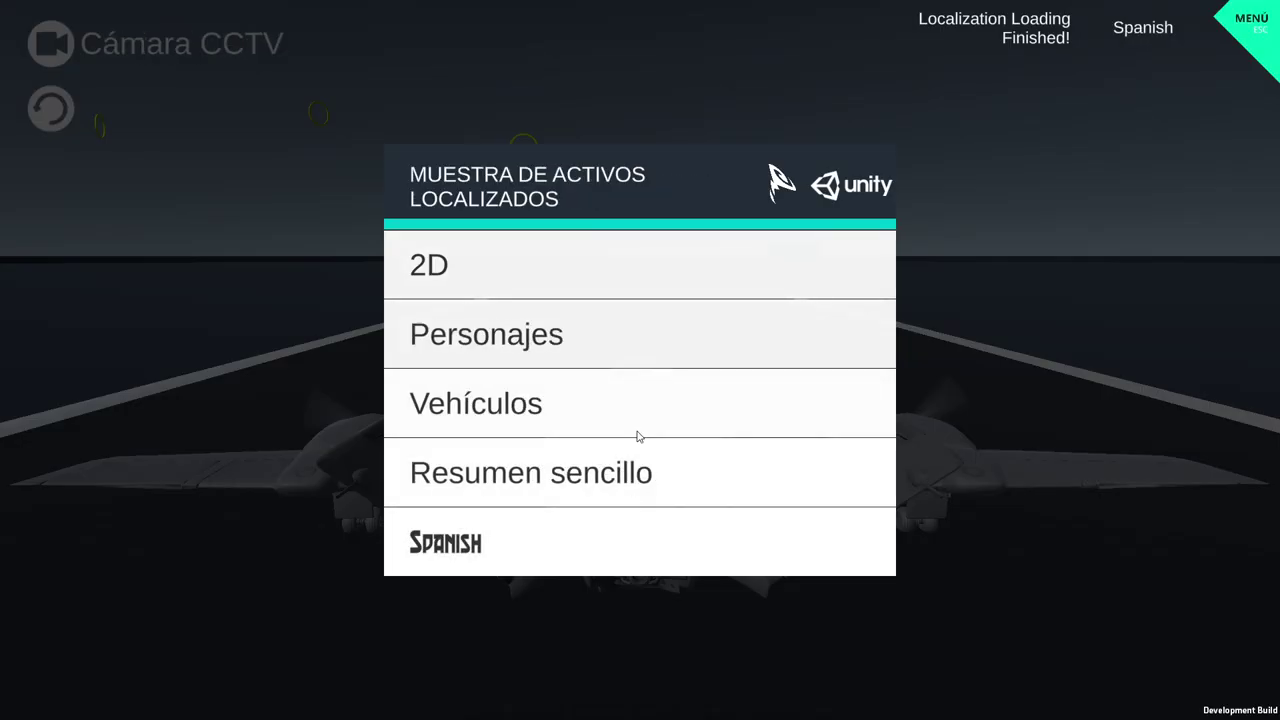
click(535, 528)
click(505, 468)
click(494, 376)
- Play and pause the localized video, then play the localized audio clip
click(733, 398)
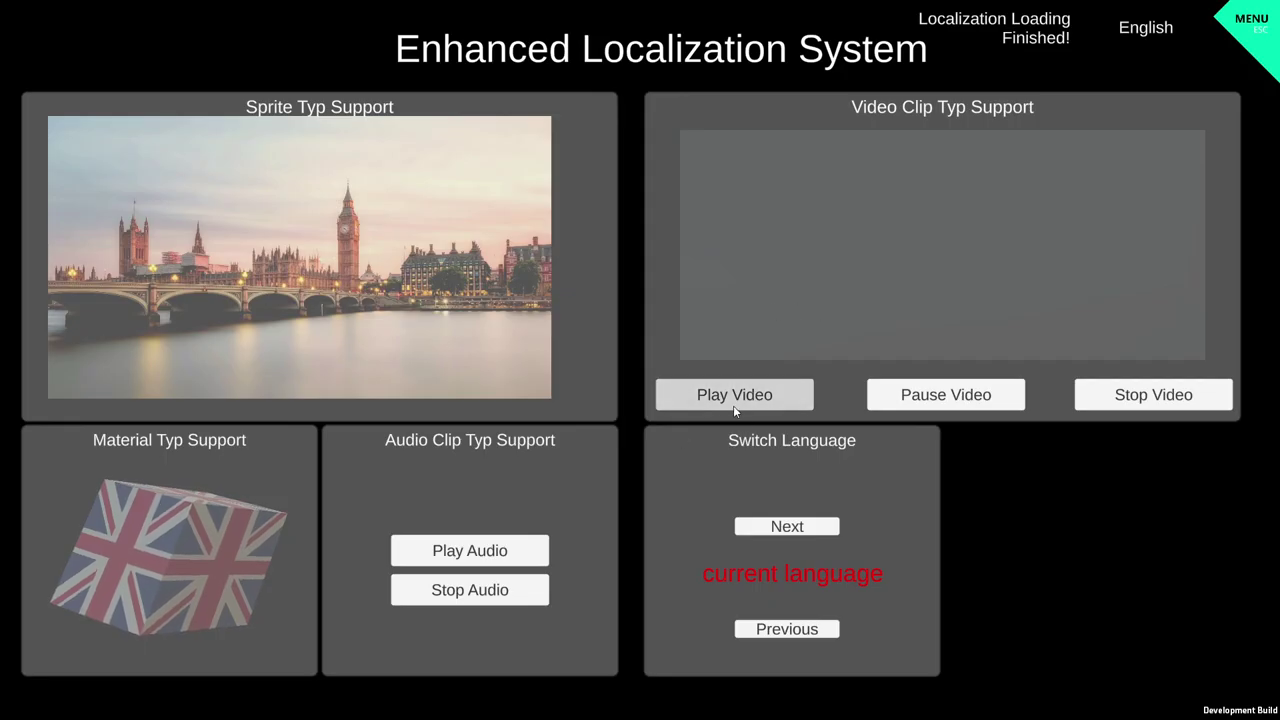
click(790, 395)
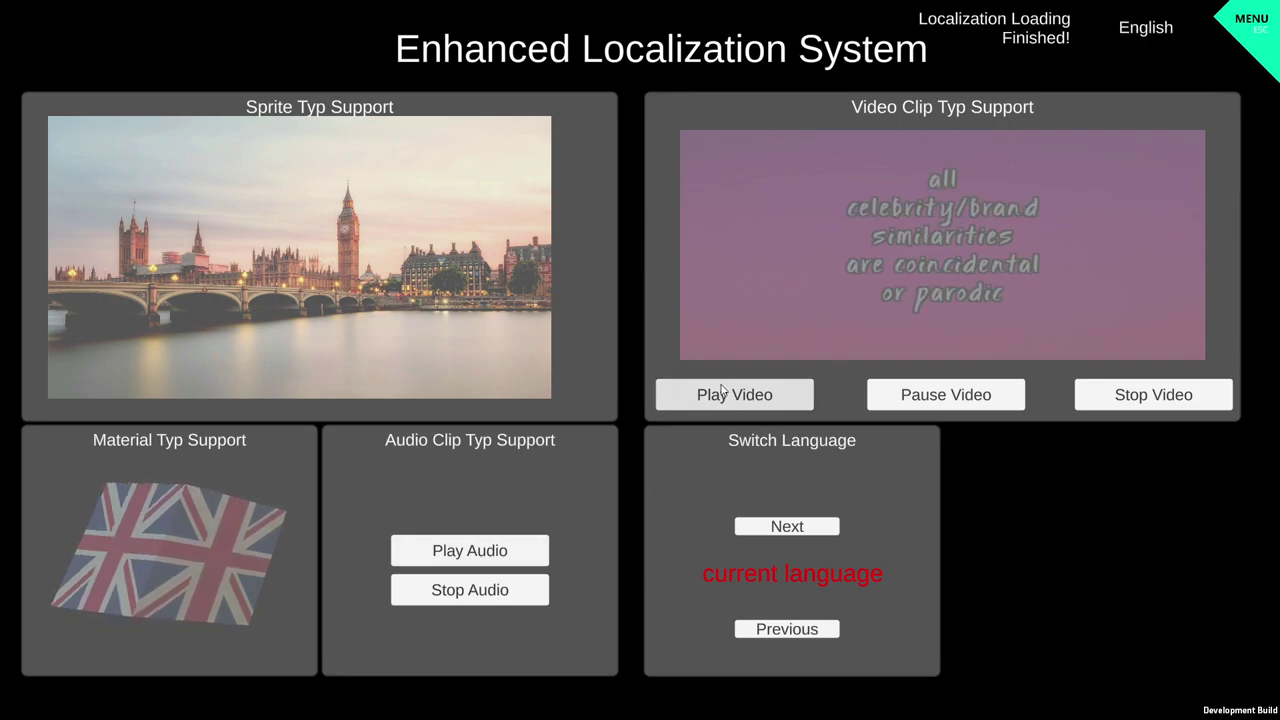
click(946, 395)
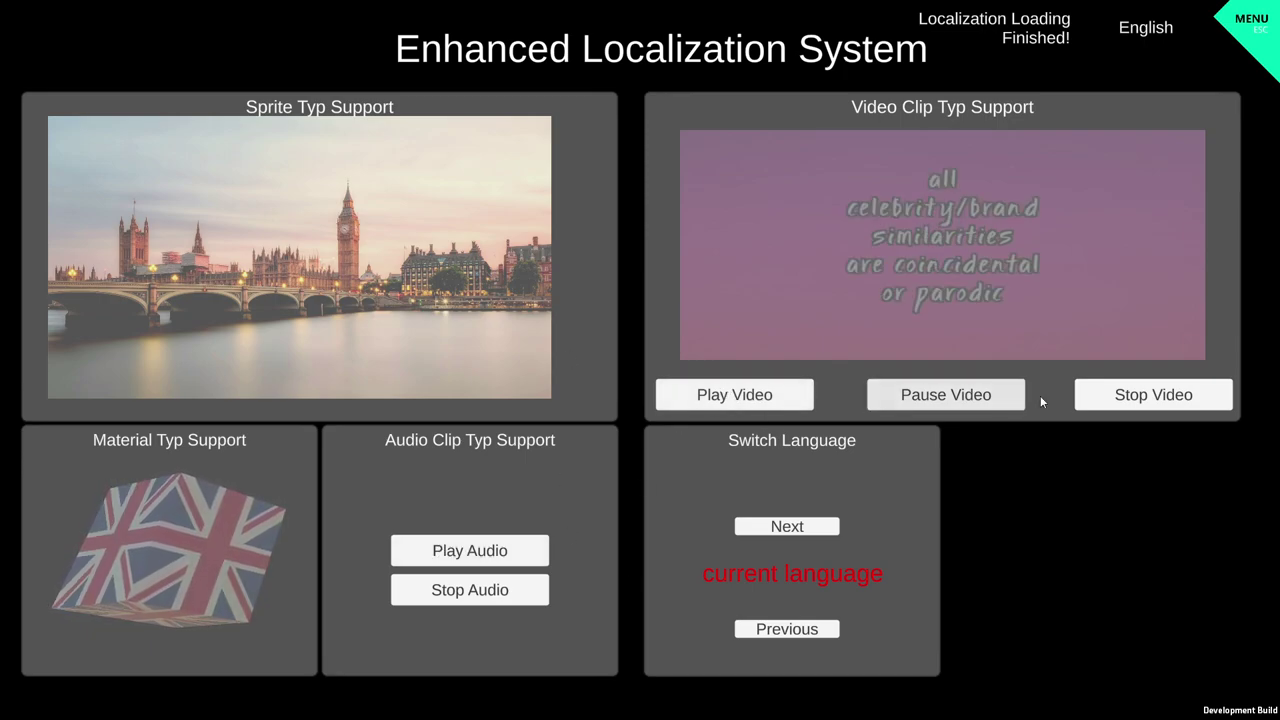
click(505, 550)
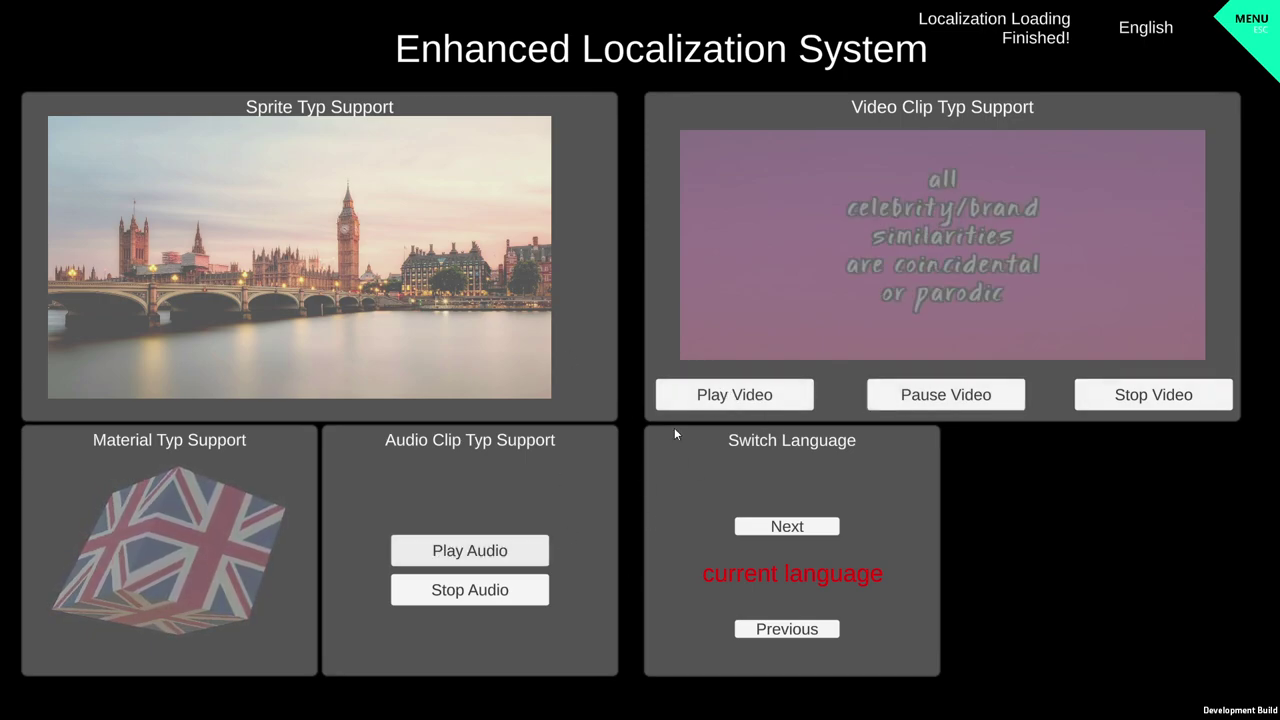
- Switch the summary to French, German, Spanish and English, playing the audio clips and the English video
click(775, 532)
click(428, 565)
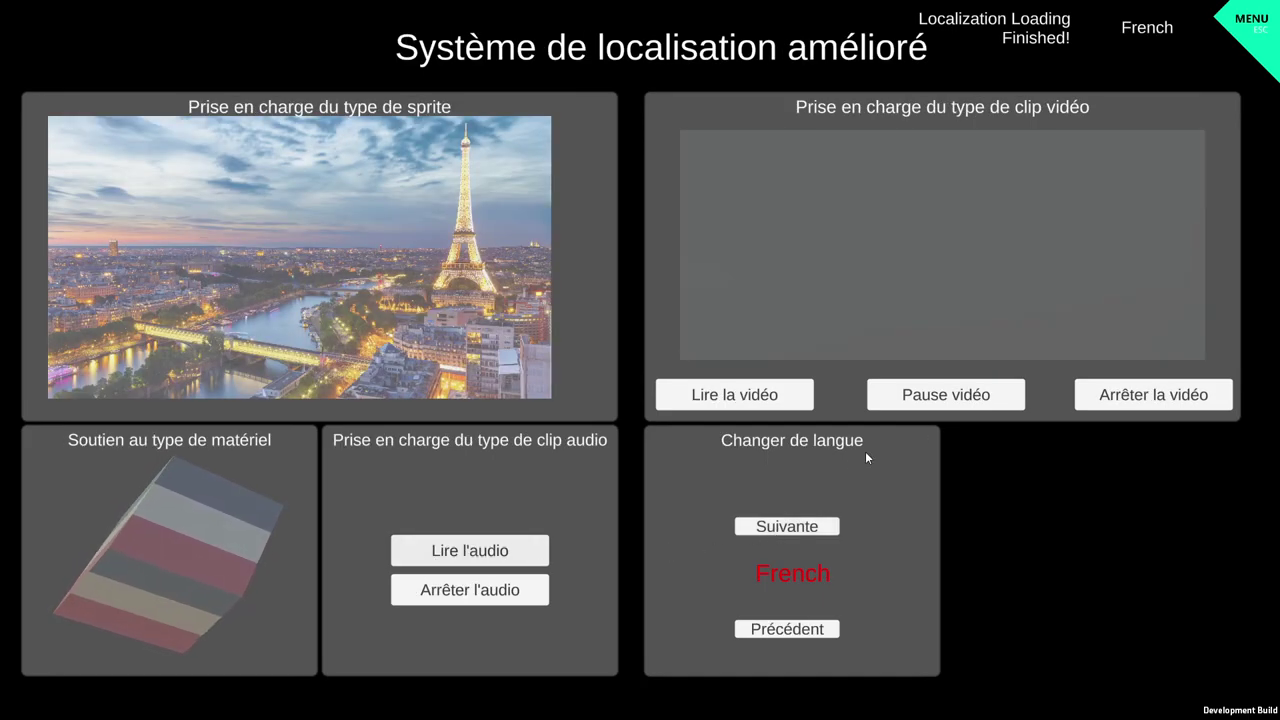
click(775, 527)
click(540, 545)
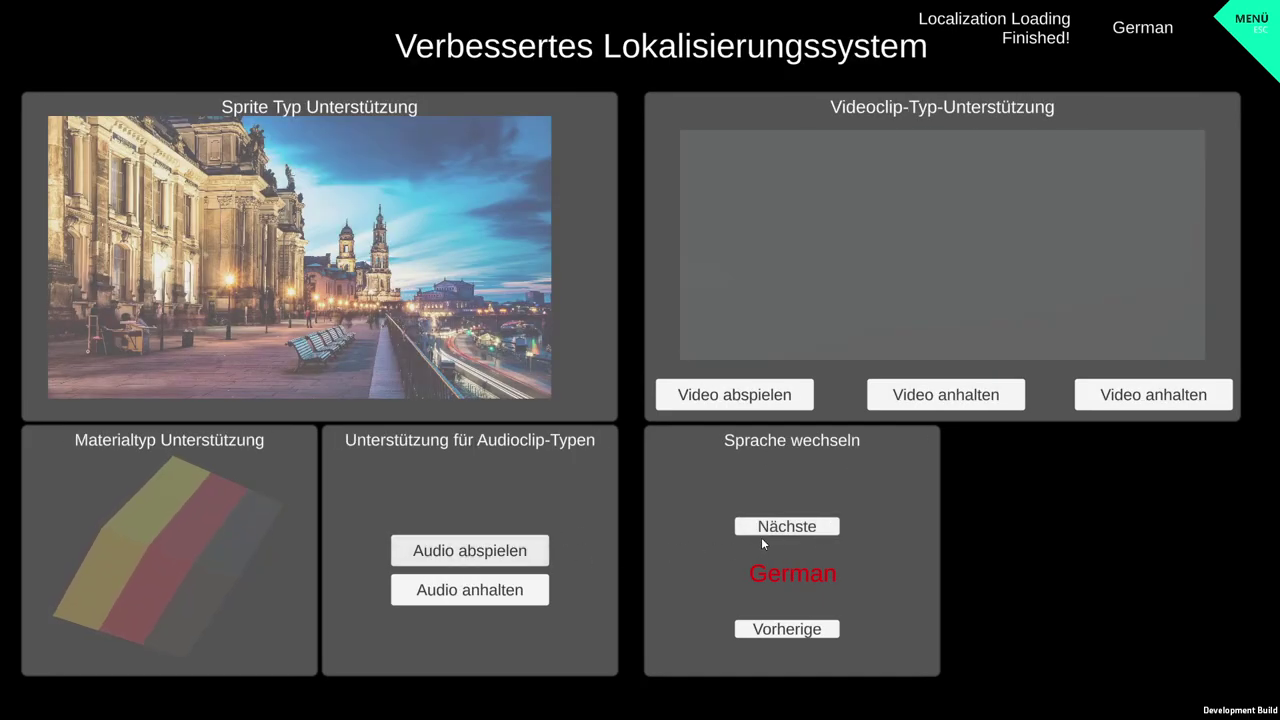
click(789, 528)
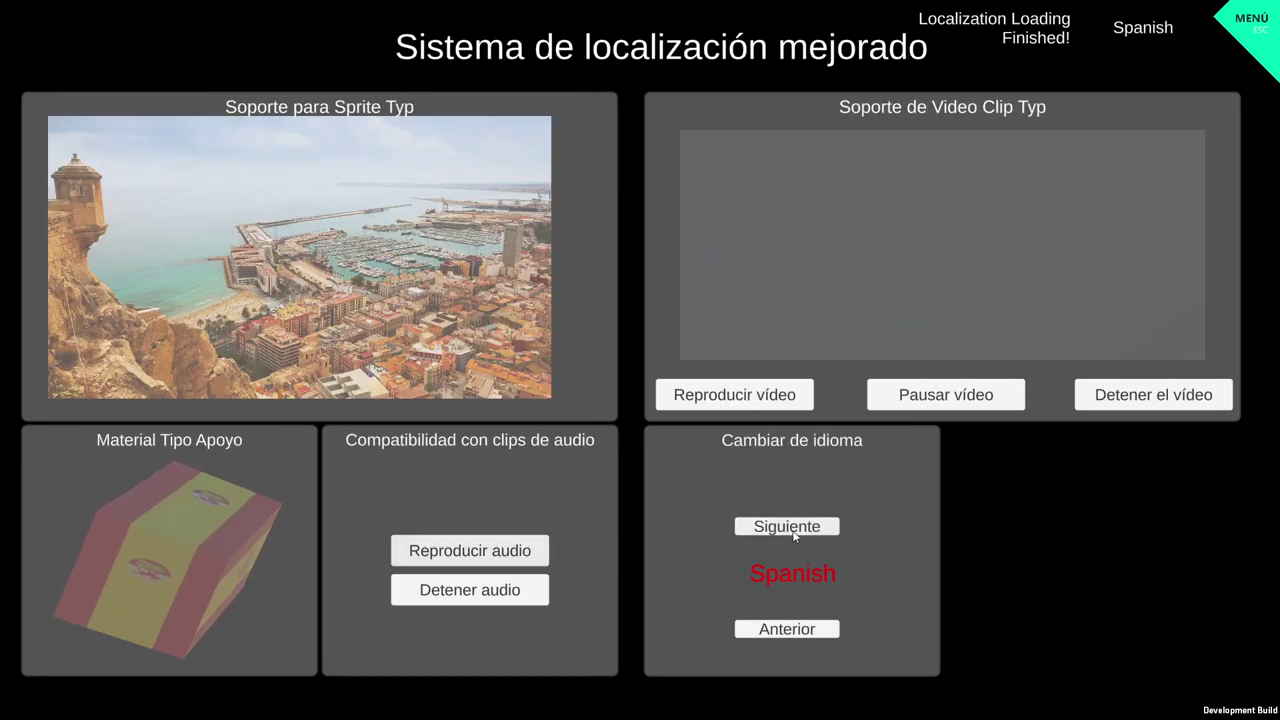
click(790, 530)
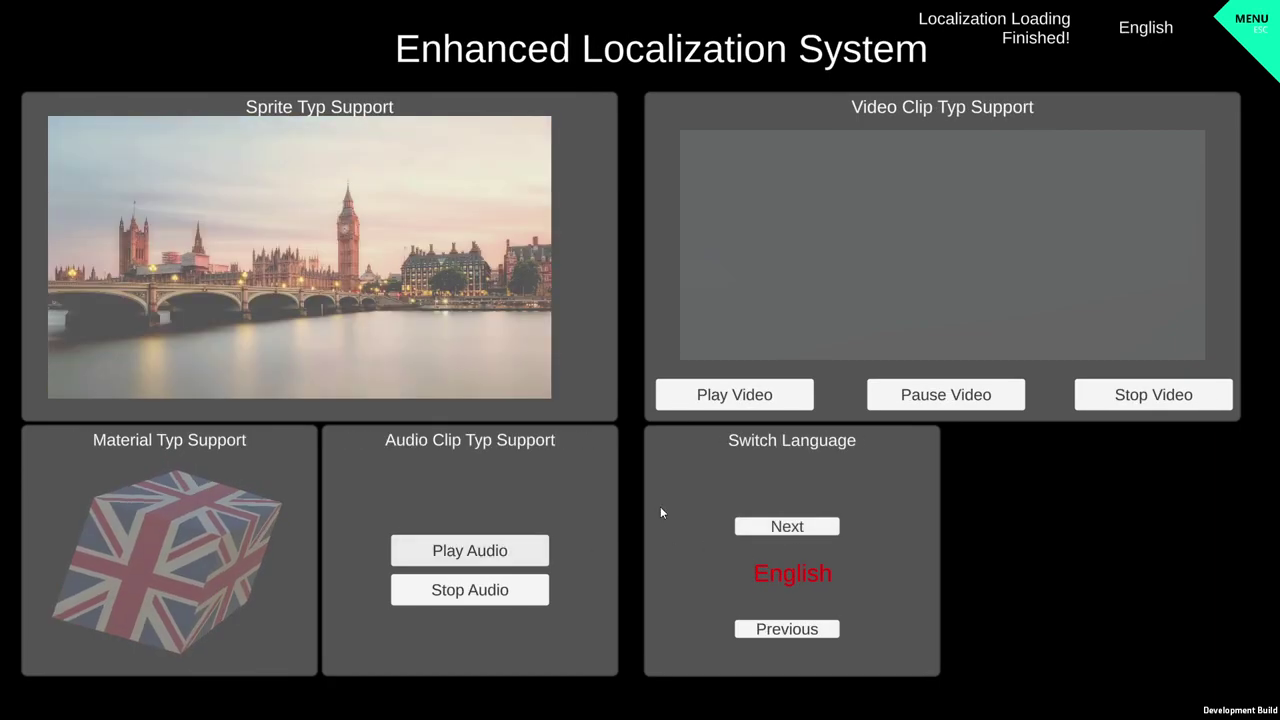
click(770, 398)
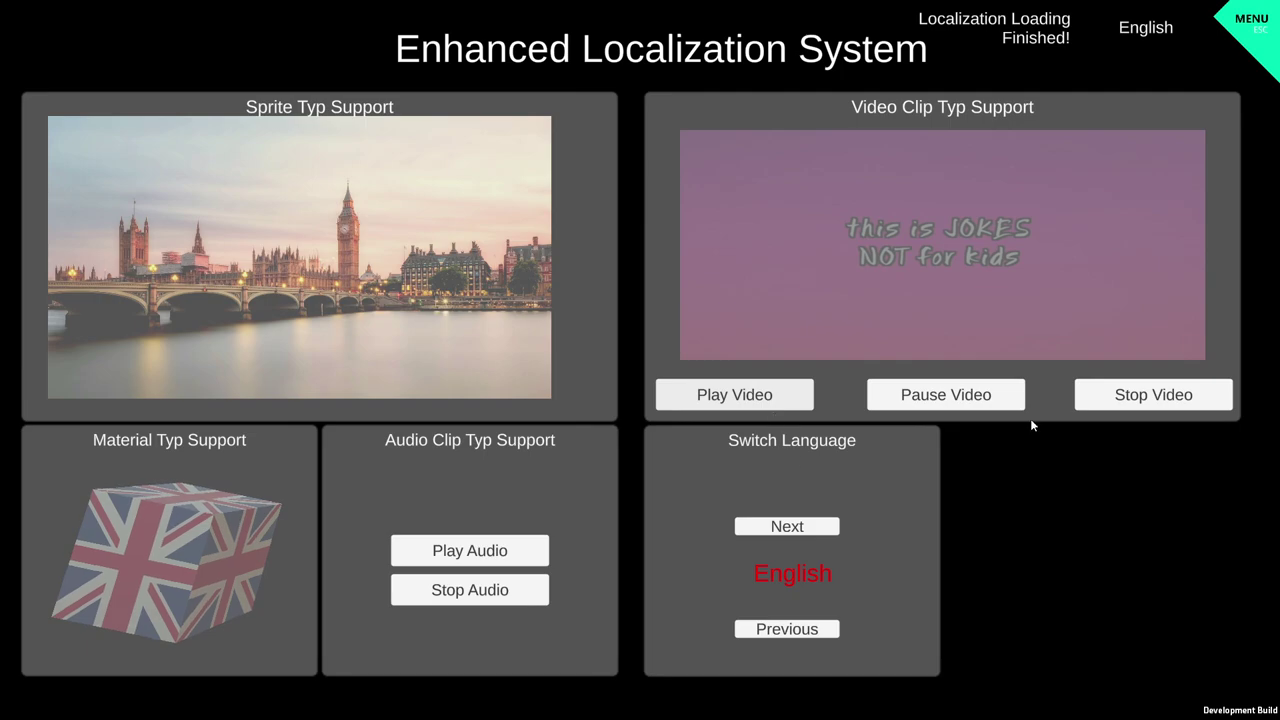
key(Escape)
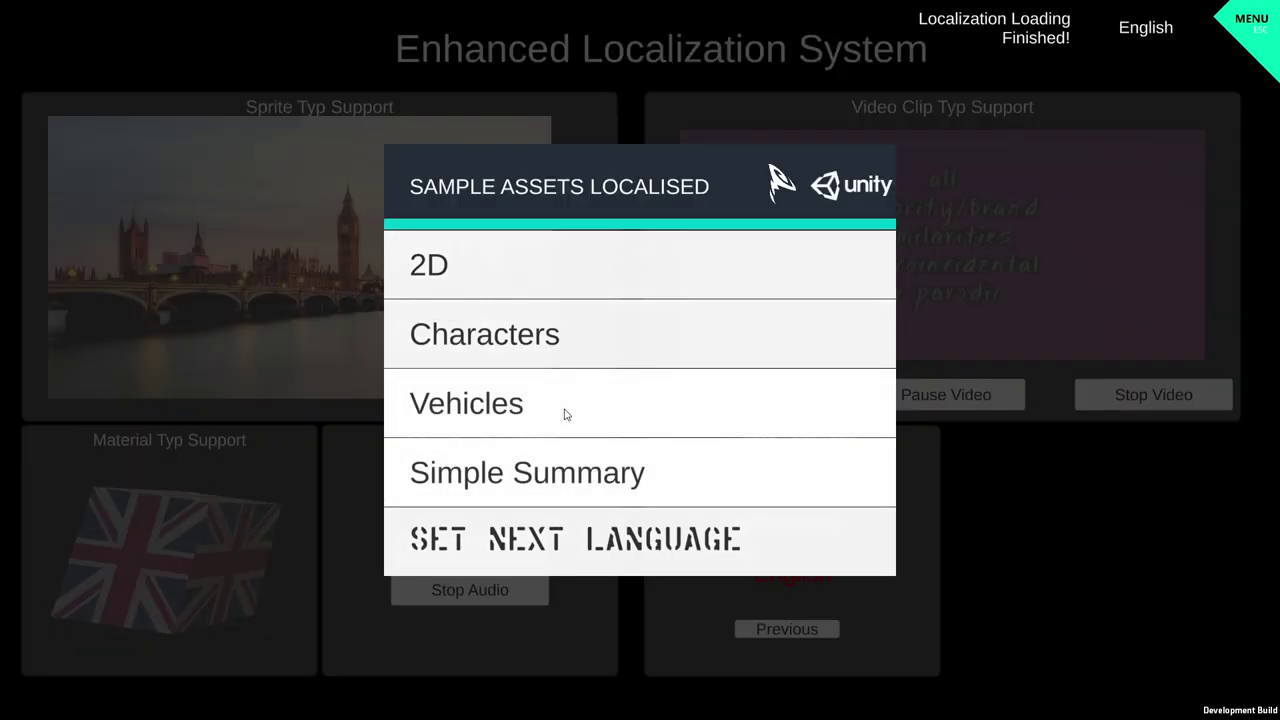
- Load the Vehicles car demo and drive the car along the track
click(563, 410)
click(549, 358)
key(w)
key(d)
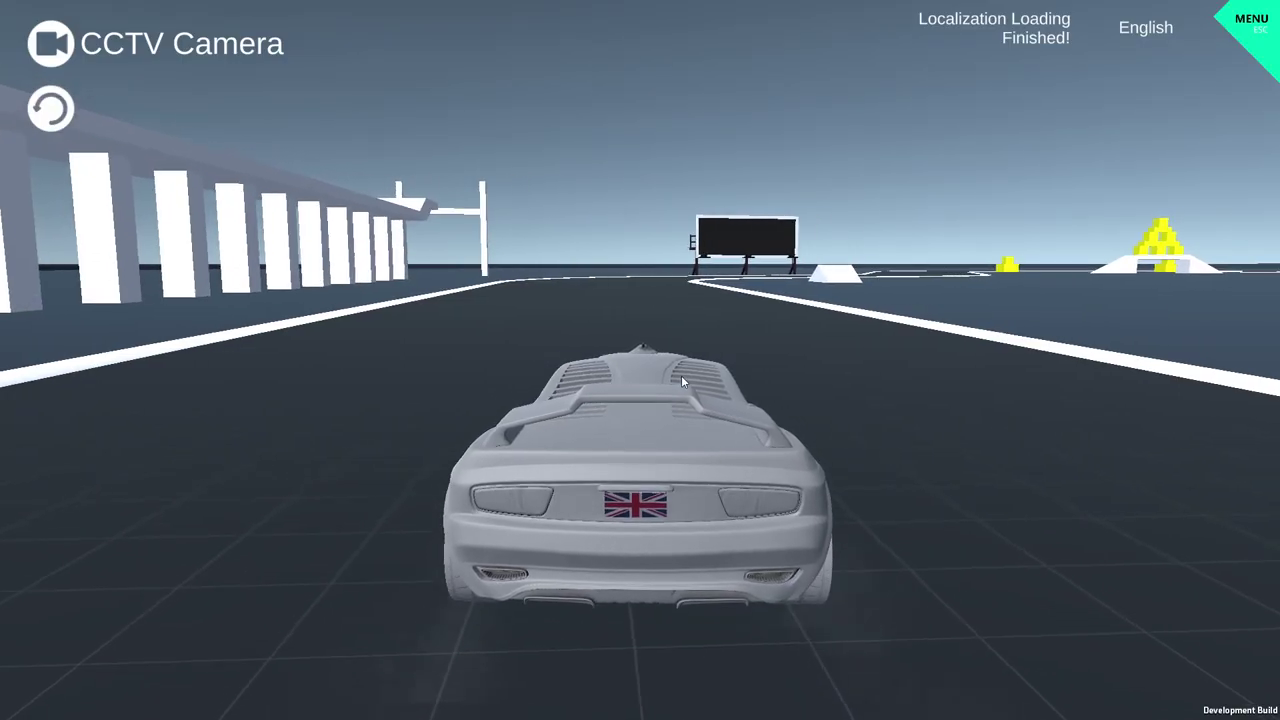
key(a)
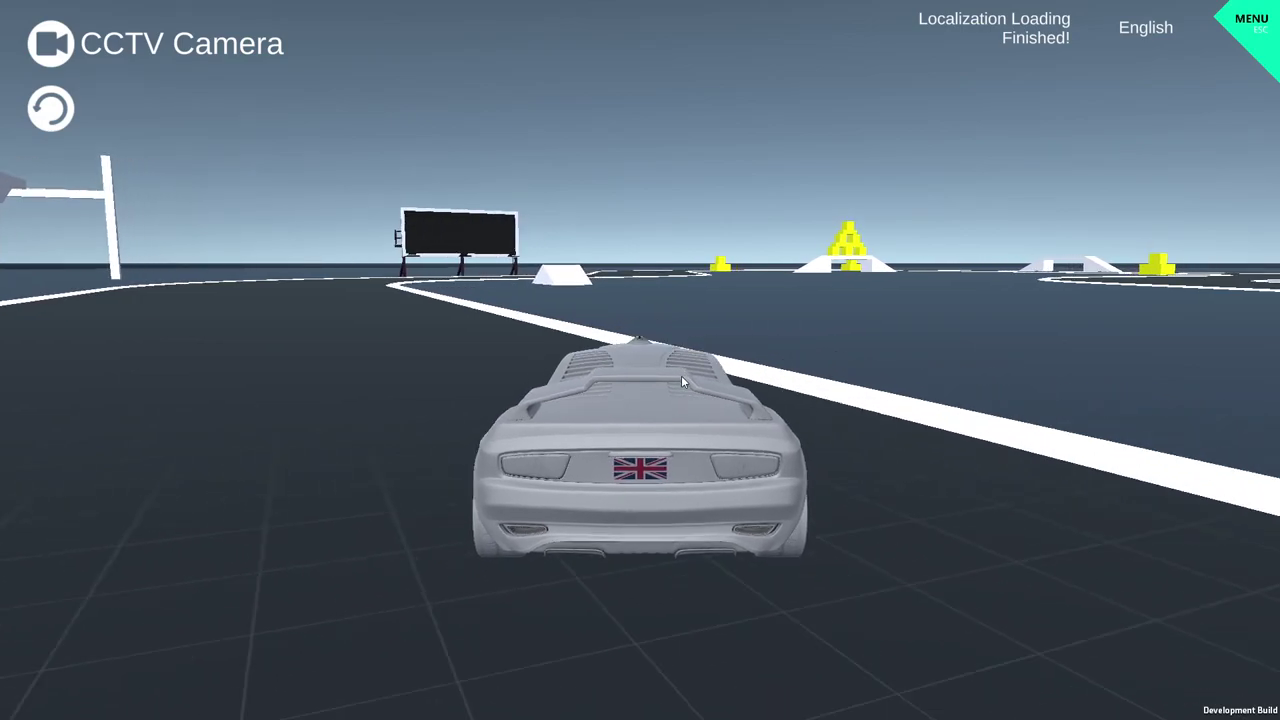
- Switch the game to French and drive up to the billboard playing its video
key(Escape)
click(546, 548)
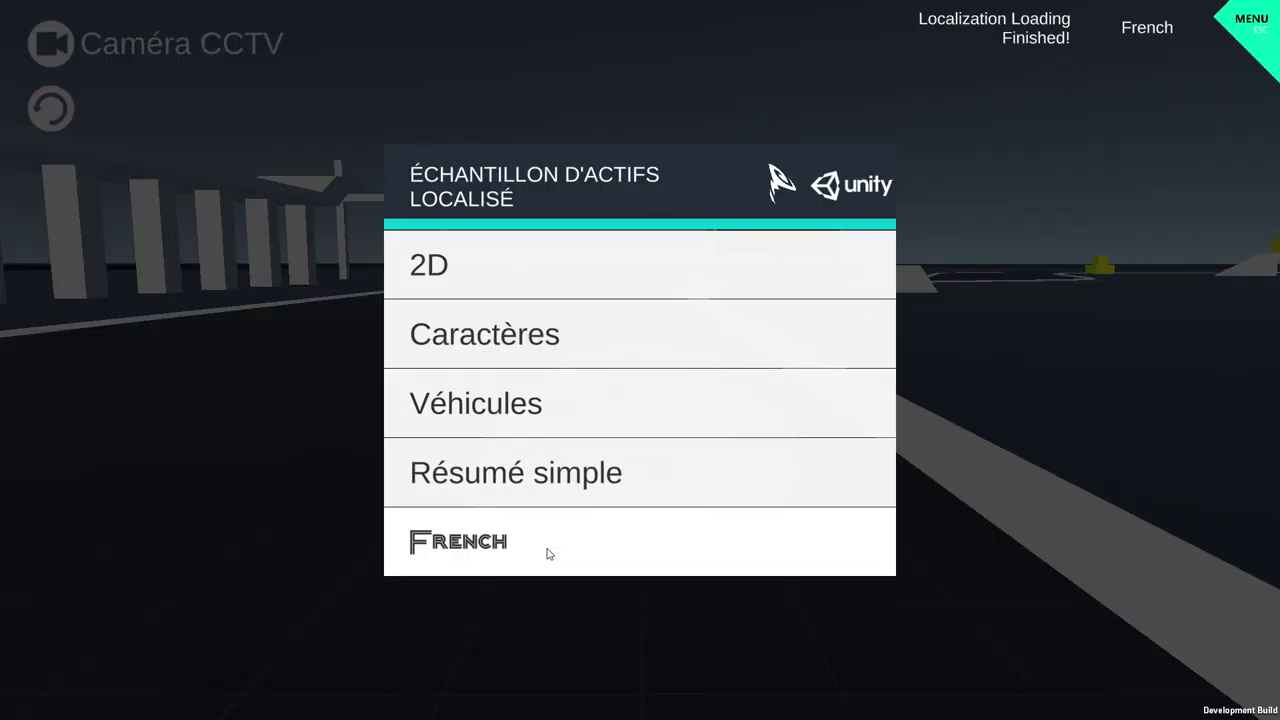
key(Escape)
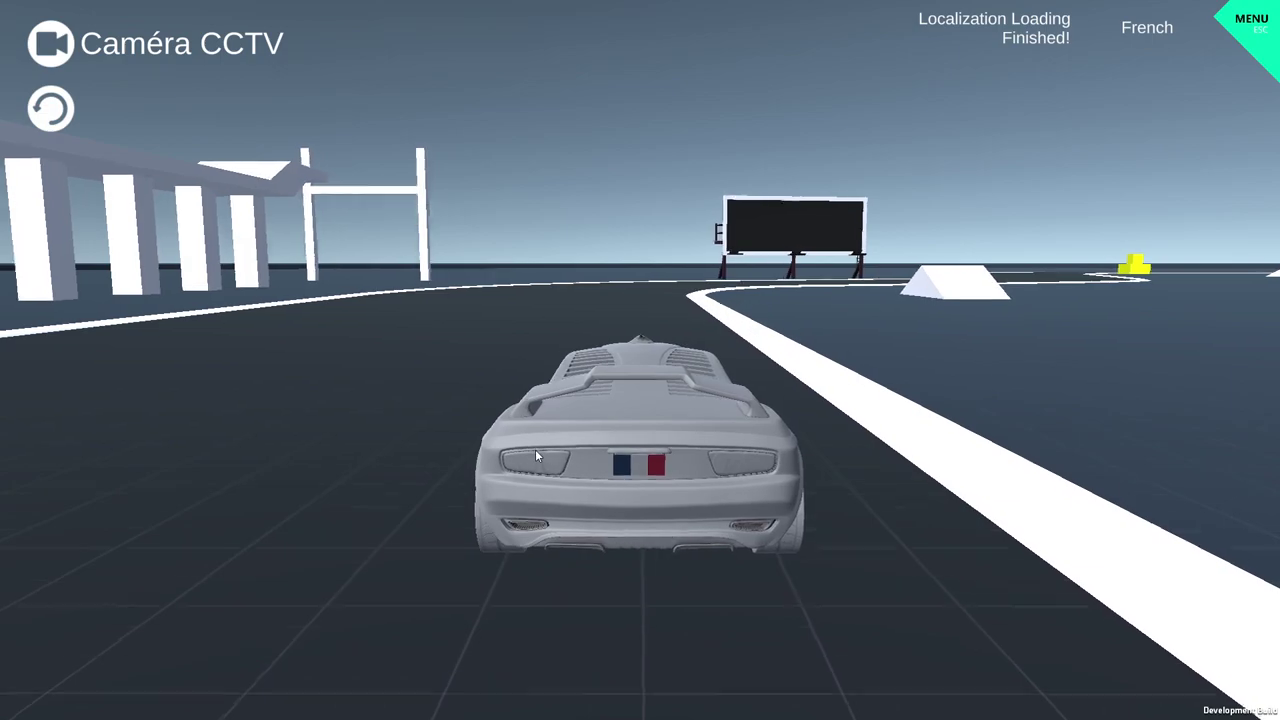
key(d)
key(a)
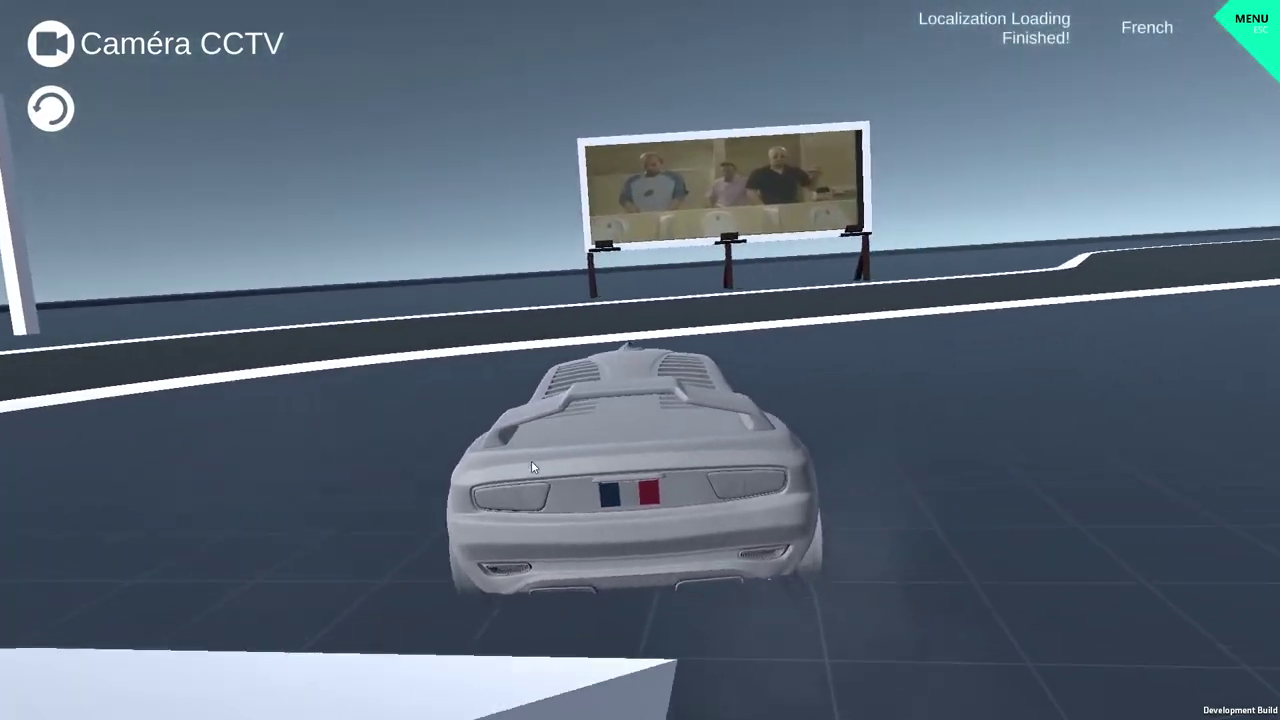
key(s)
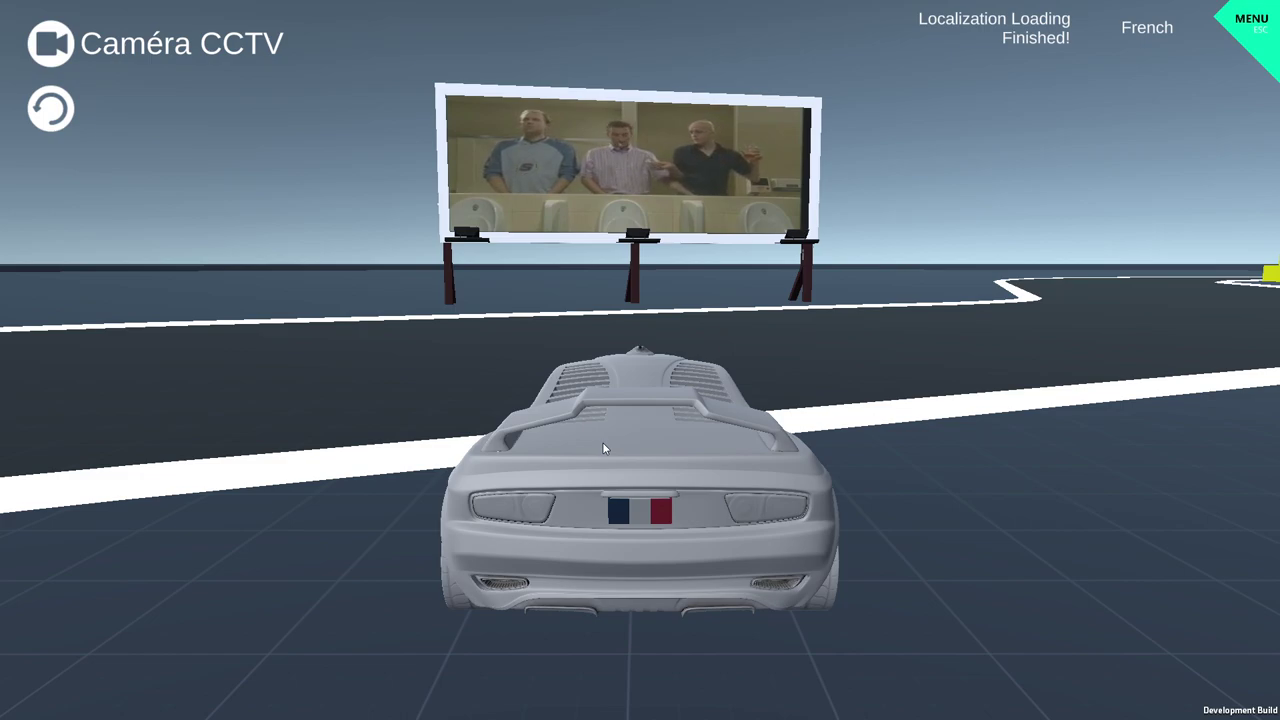
- Switch to German, load Simple Summary 02, then cycle through Spanish back to English
key(Escape)
click(587, 568)
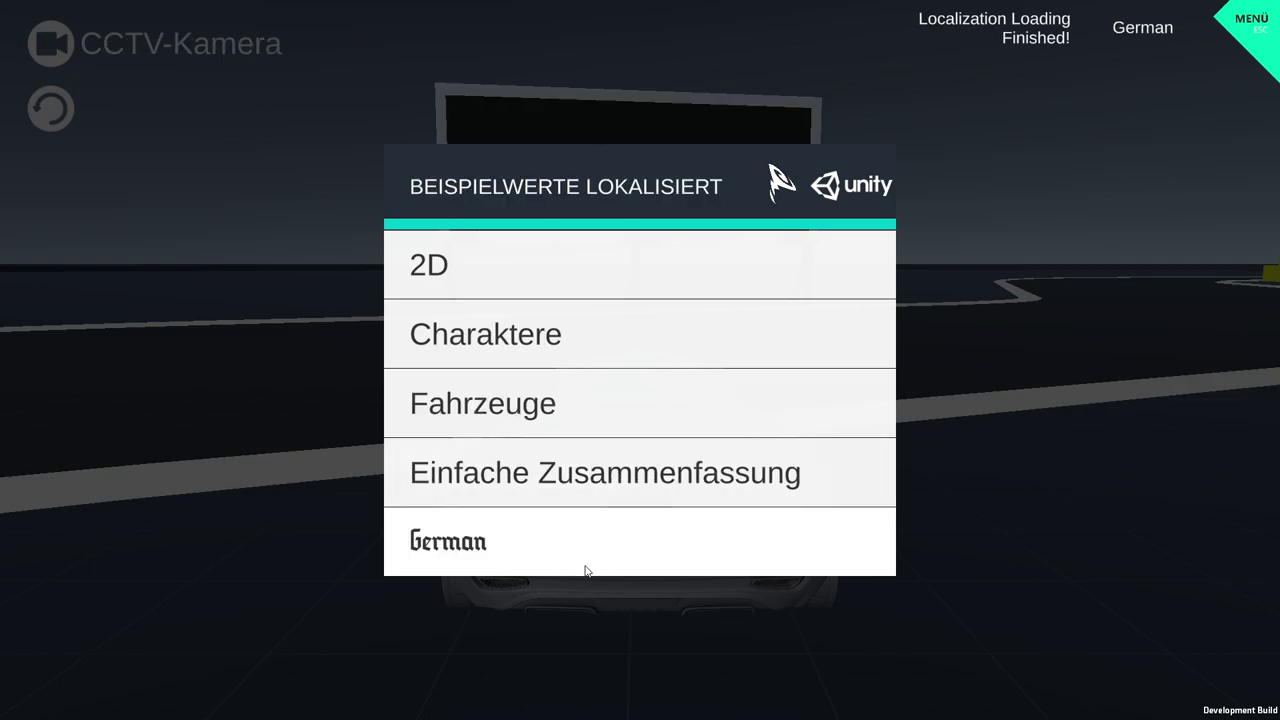
click(571, 483)
click(565, 354)
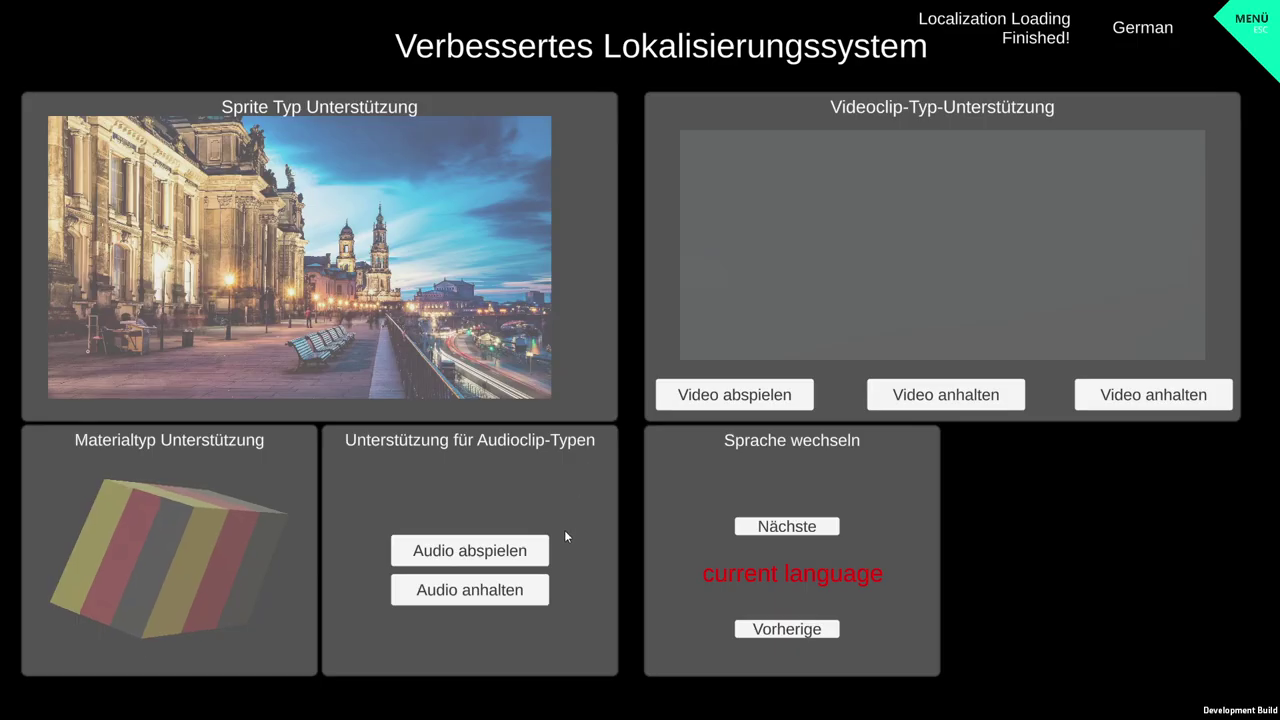
key(Escape)
click(545, 540)
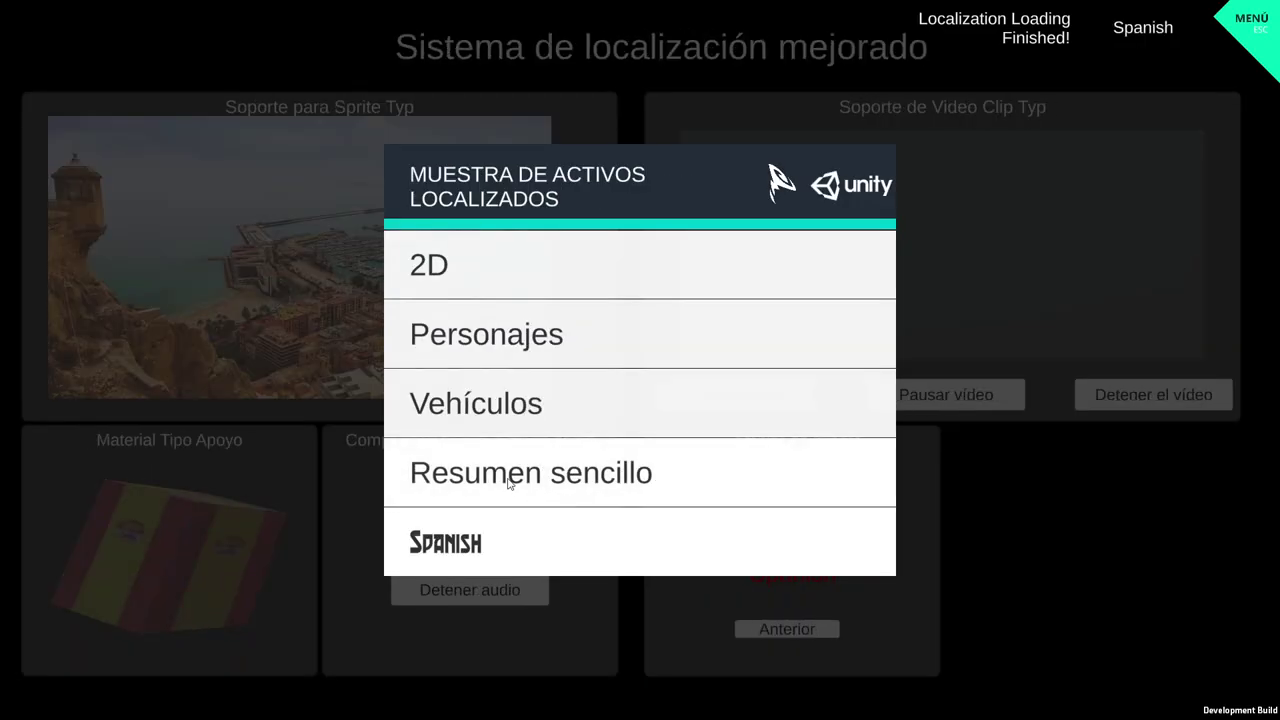
click(530, 540)
- Load Summary 01, pick E5 in the TMP dropdown, and quit the game
click(600, 304)
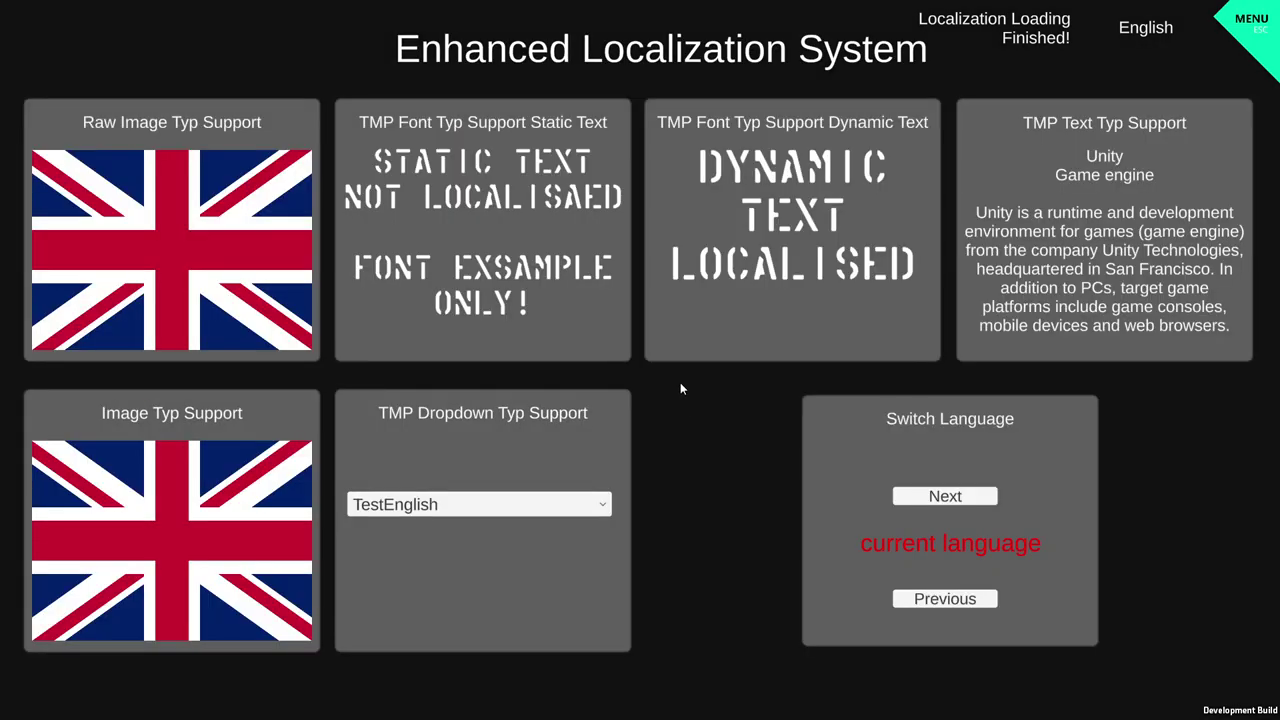
click(436, 504)
click(436, 566)
key(alt+F4)
- Open Languages > German.txt and replace the '2D' label with 'English Insert In German'
double_click(485, 167)
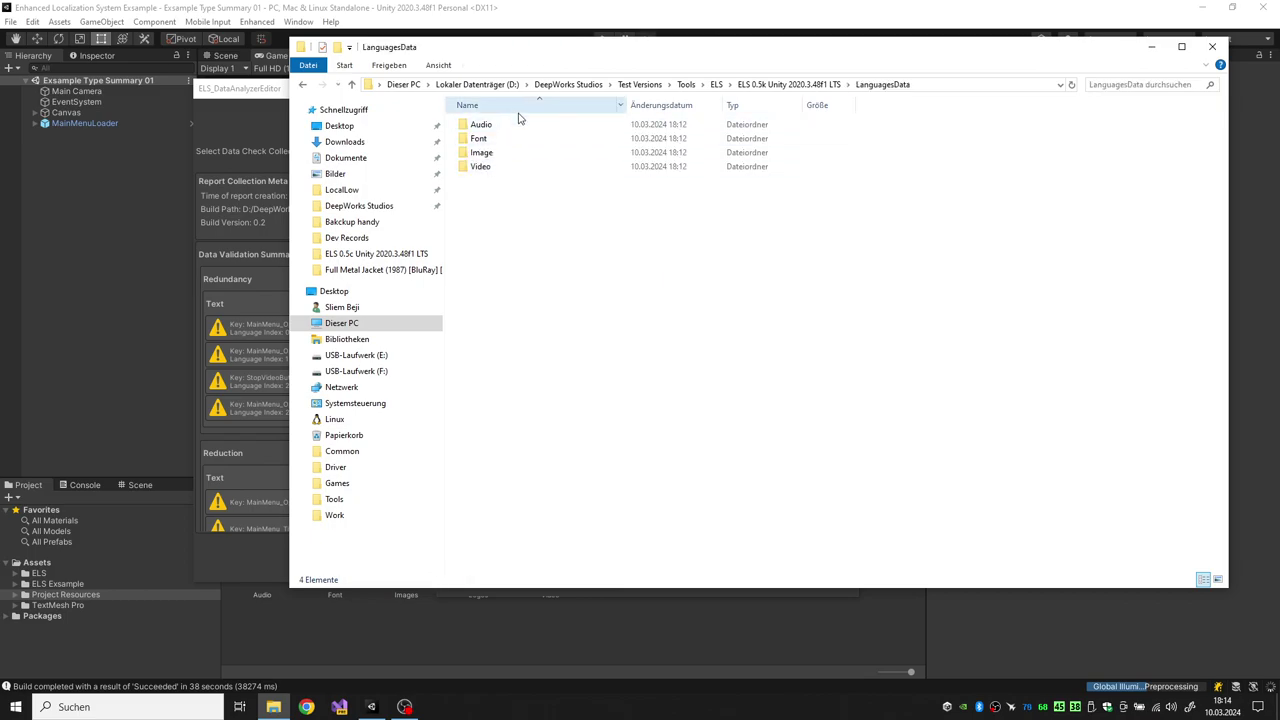
key(BackSpace)
click(486, 155)
double_click(486, 157)
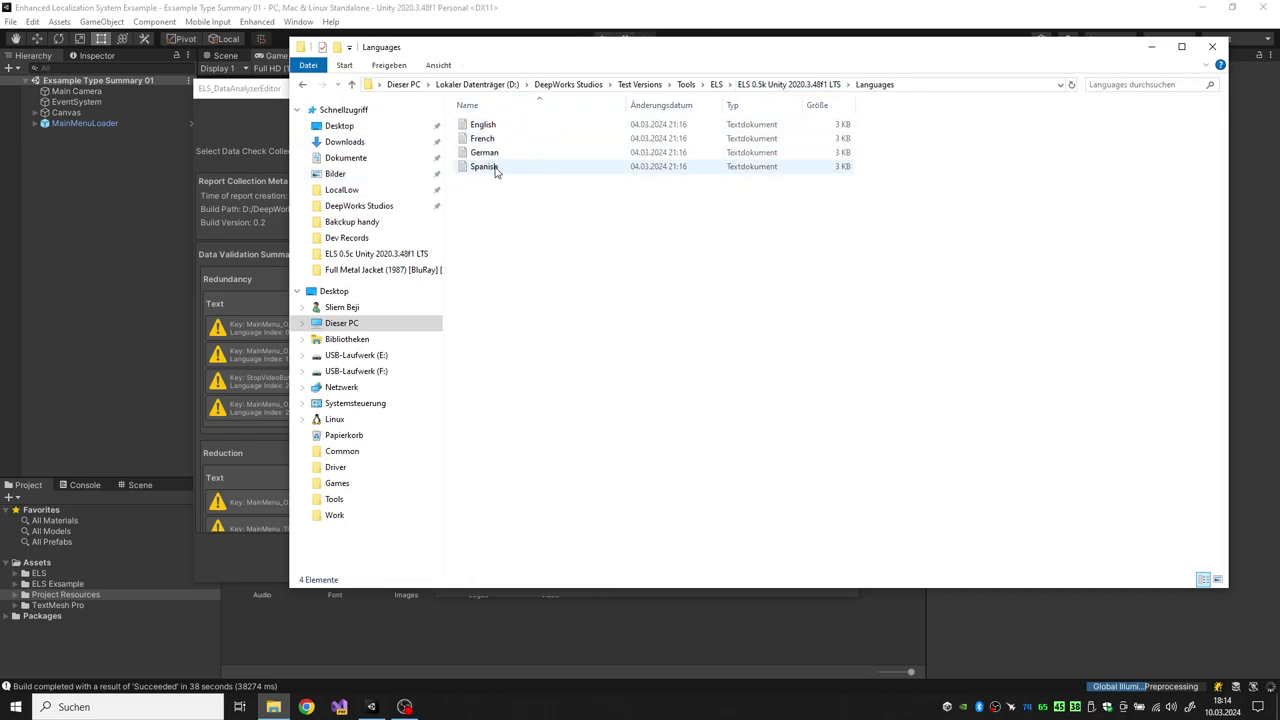
double_click(485, 153)
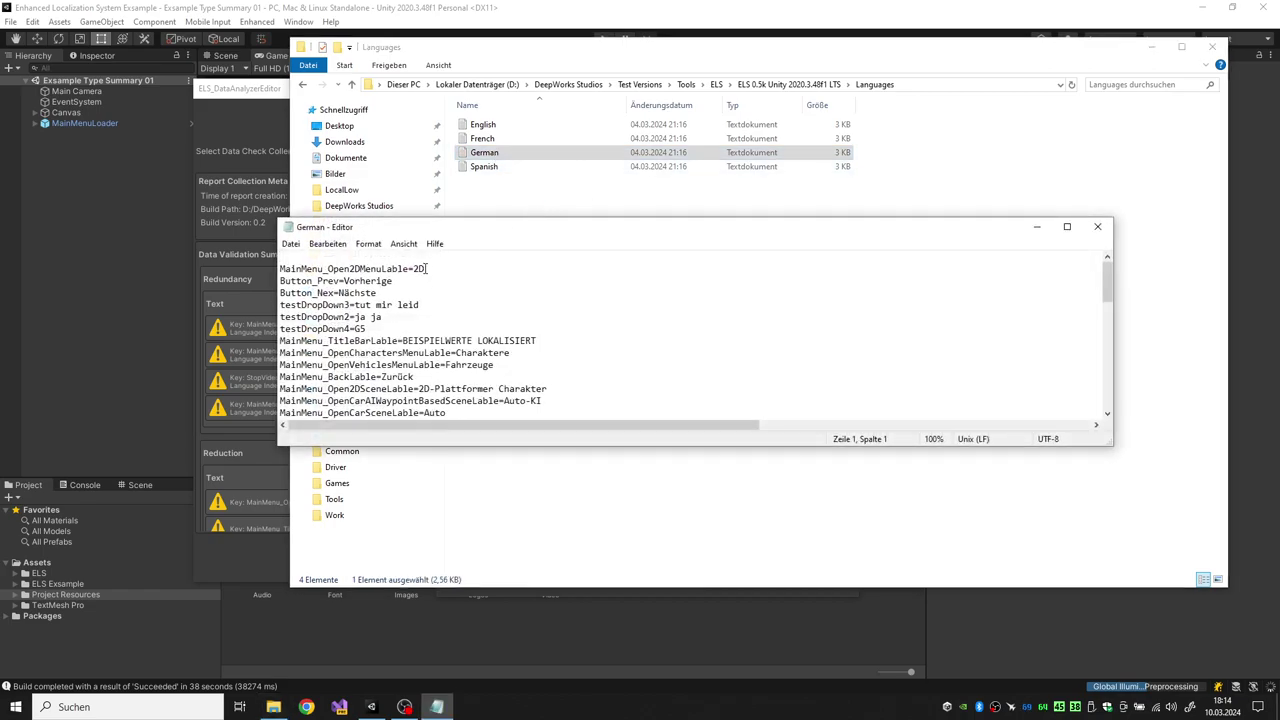
double_click(418, 269)
text(English Insert In German)
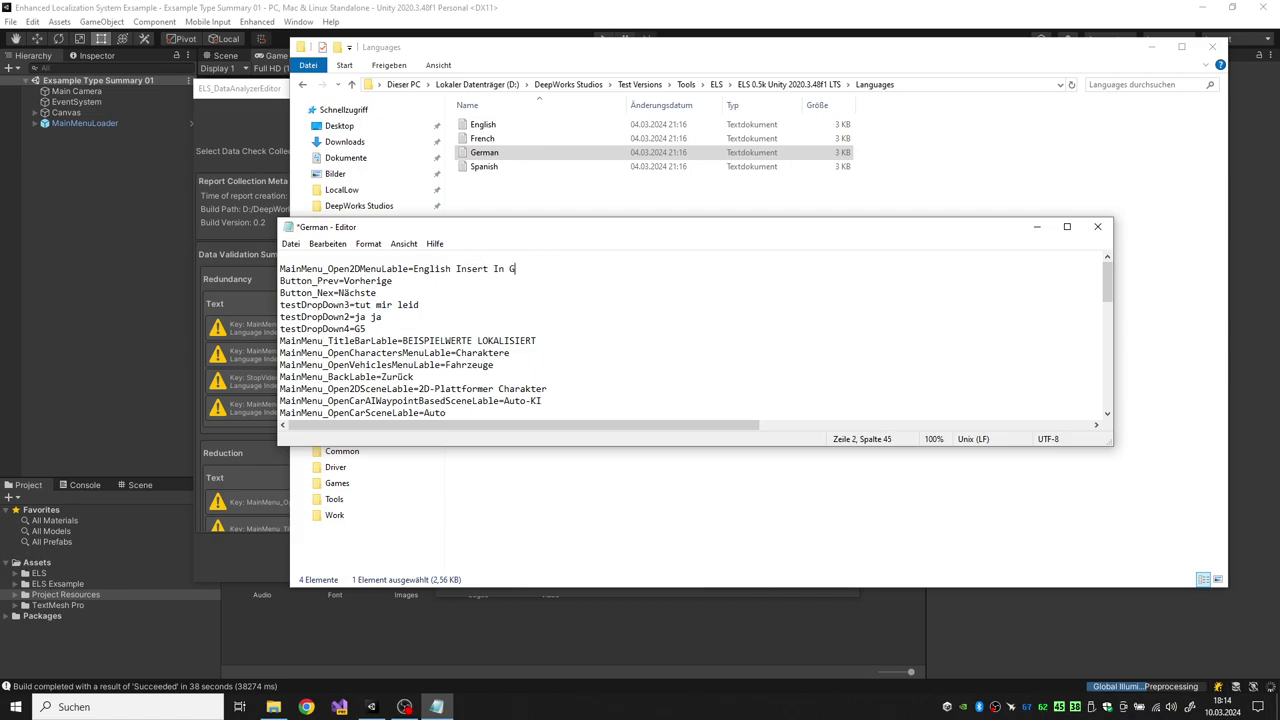
- Save German.txt, close Notepad, and relaunch the built game from the build folder
click(290, 244)
click(328, 304)
click(1097, 227)
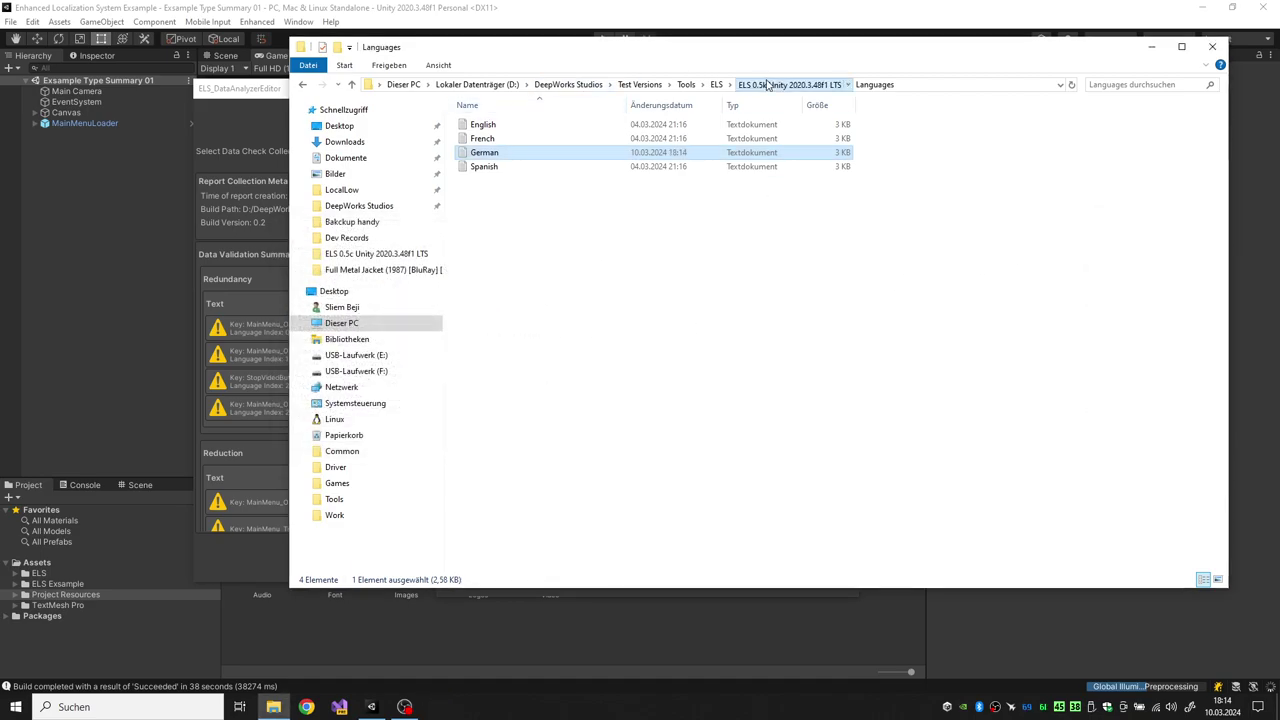
click(768, 84)
double_click(517, 196)
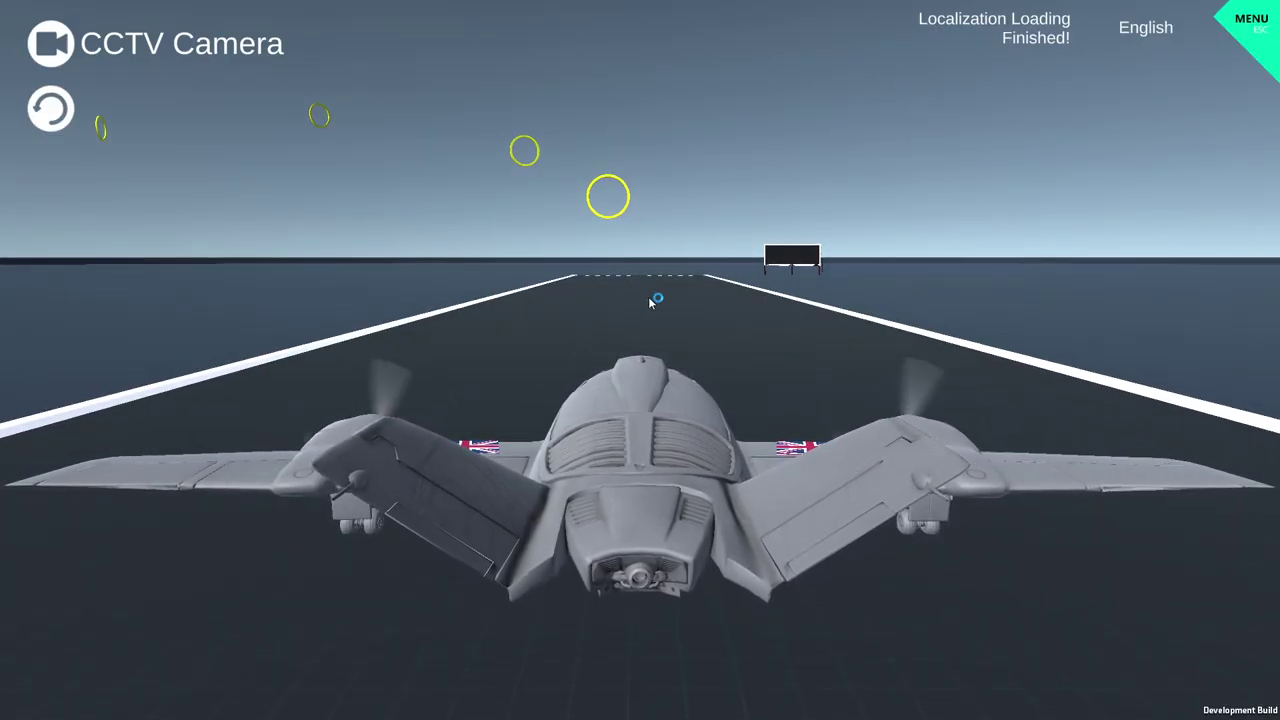
- Cycle the menu through French, German ('English Insert In German'), Spanish and English, then quit
key(Escape)
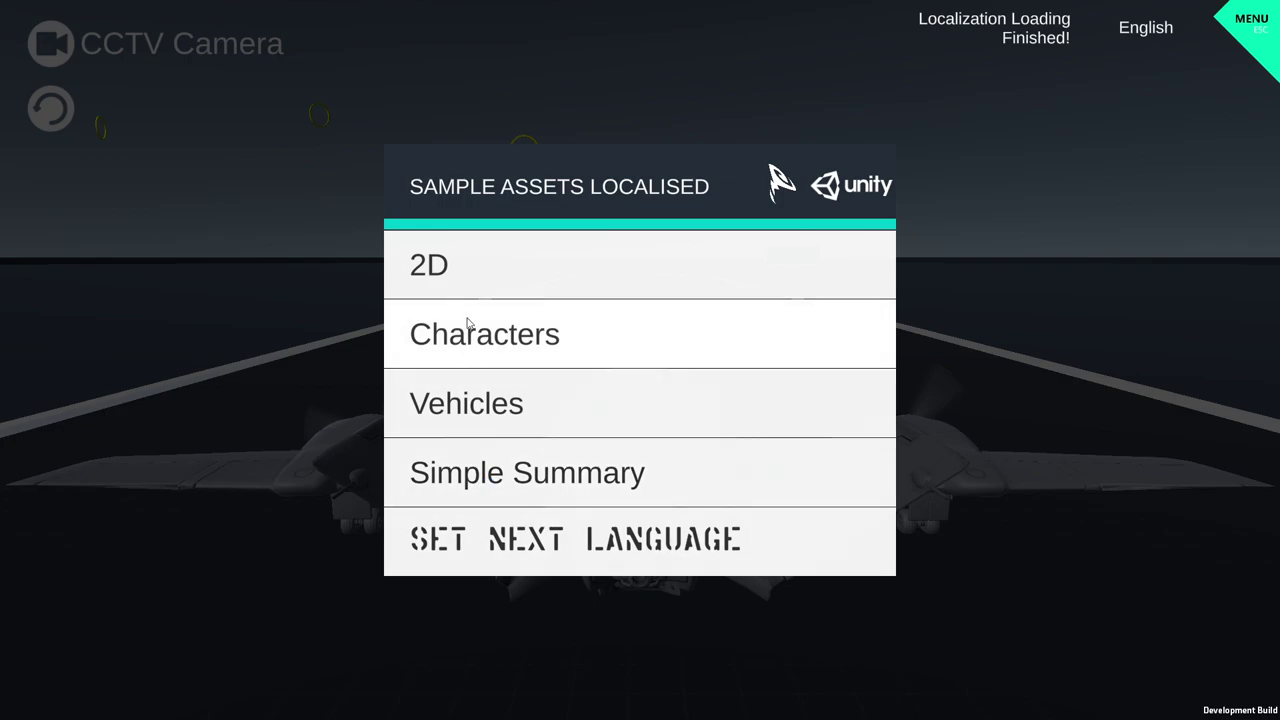
click(546, 545)
click(563, 544)
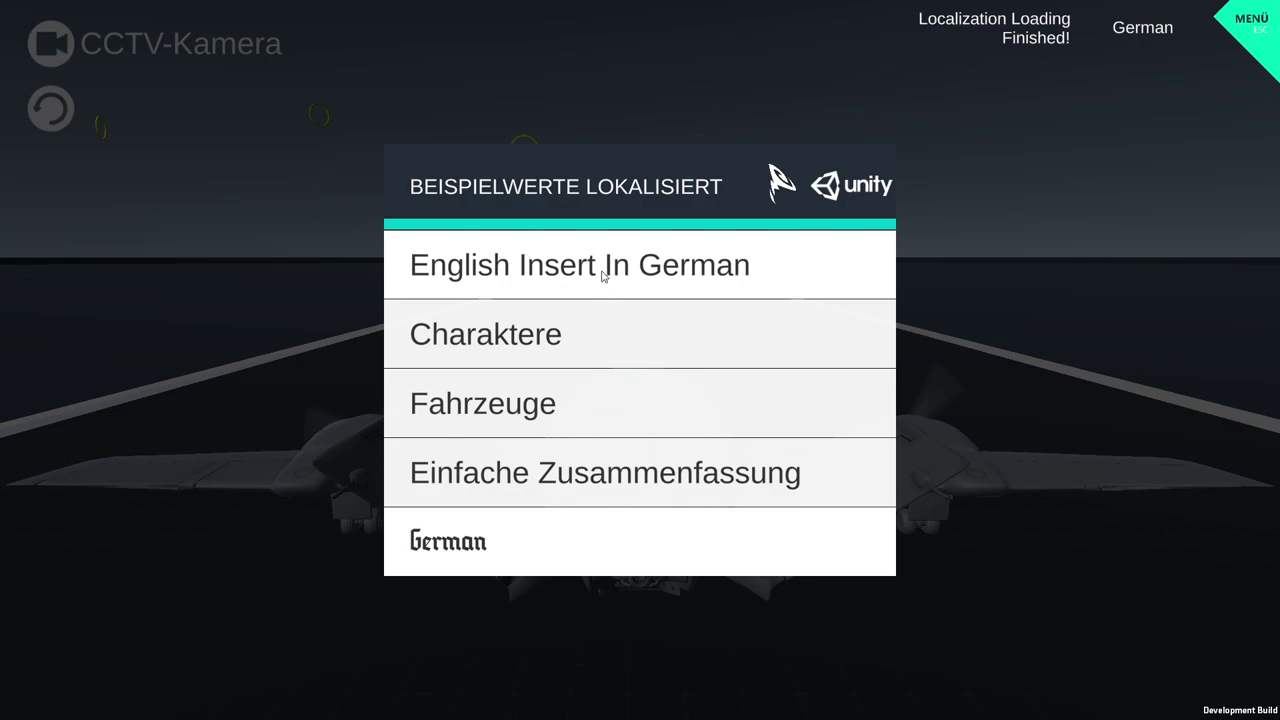
click(482, 552)
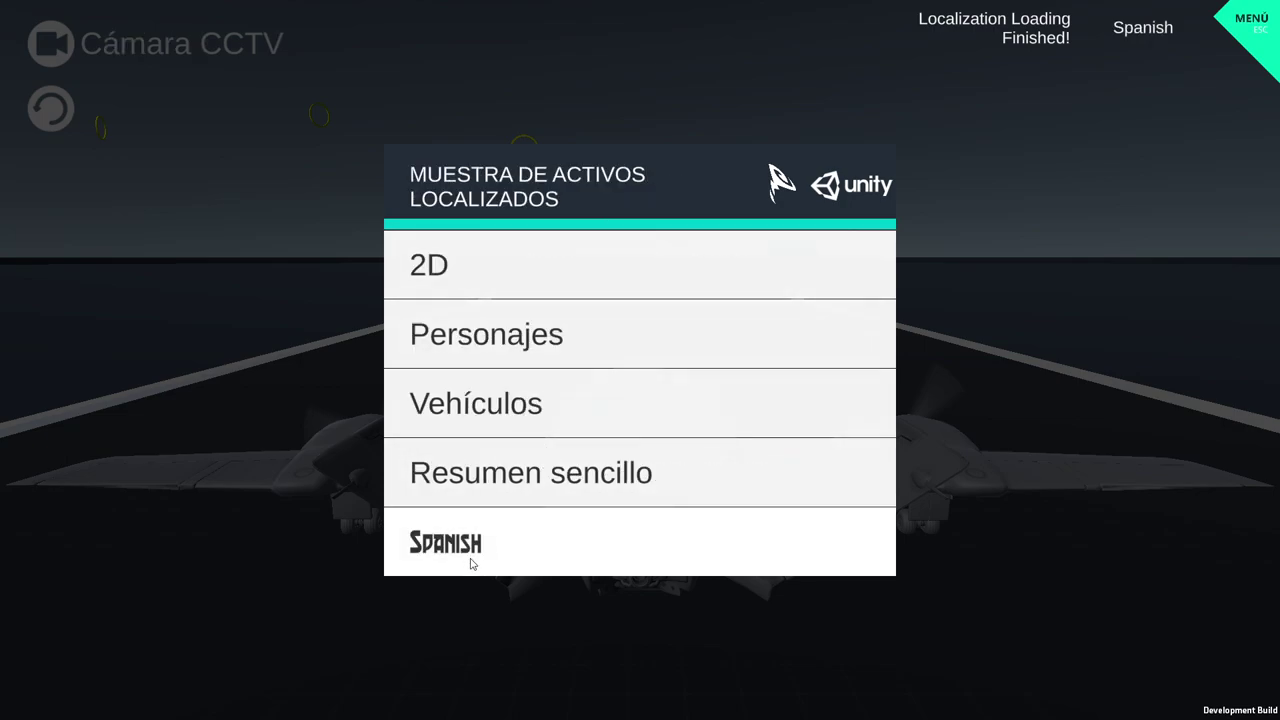
click(471, 564)
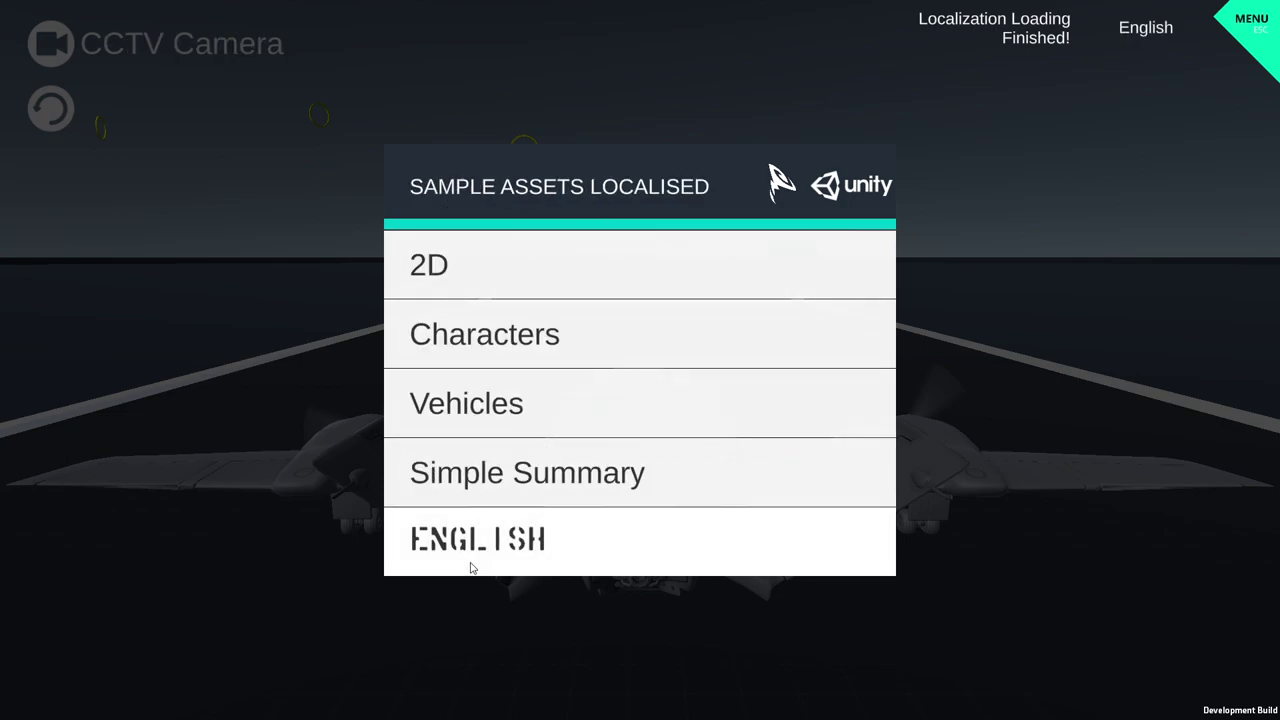
key(alt+F4)
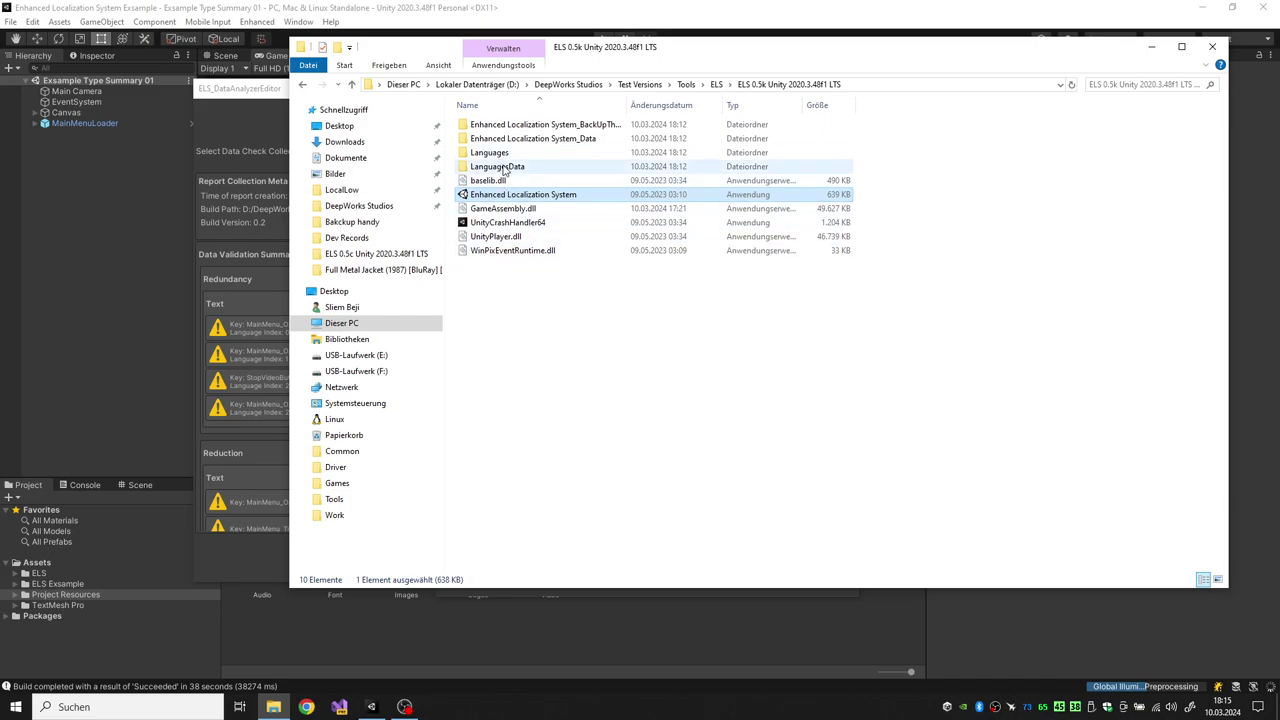
- Navigate into LanguagesData > Audio > French in the build folder
double_click(513, 170)
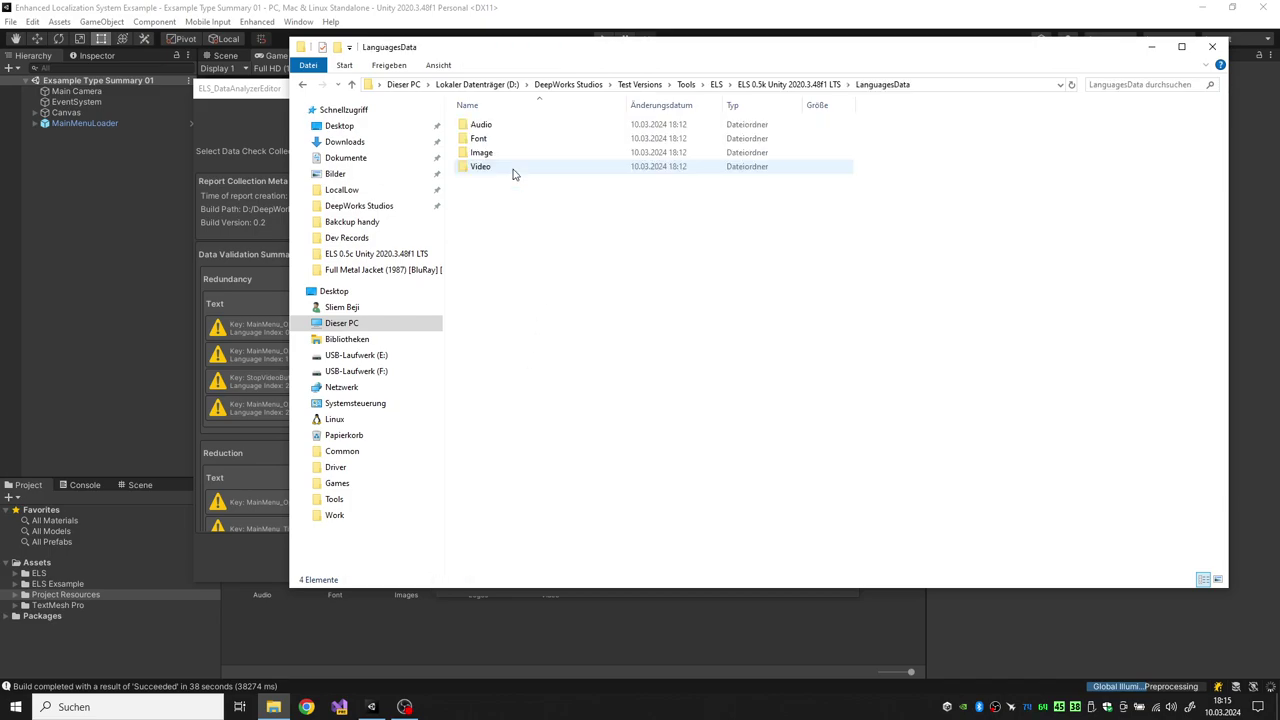
double_click(484, 128)
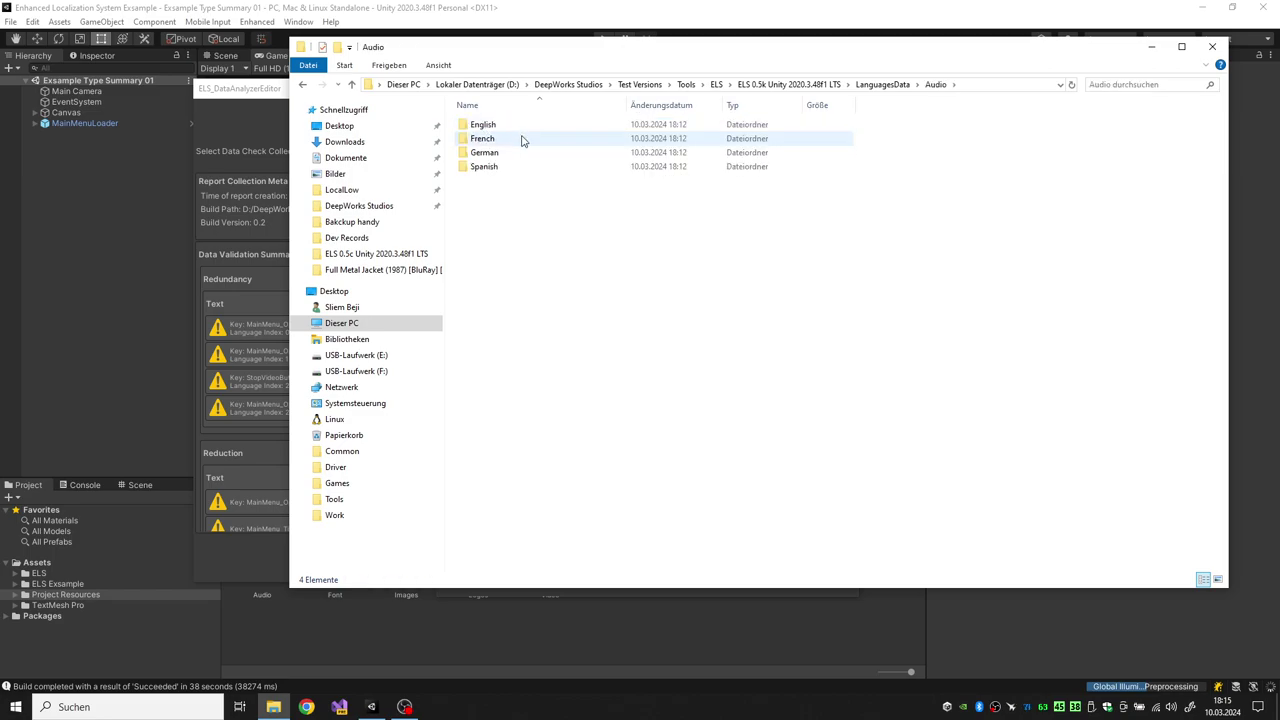
double_click(510, 142)
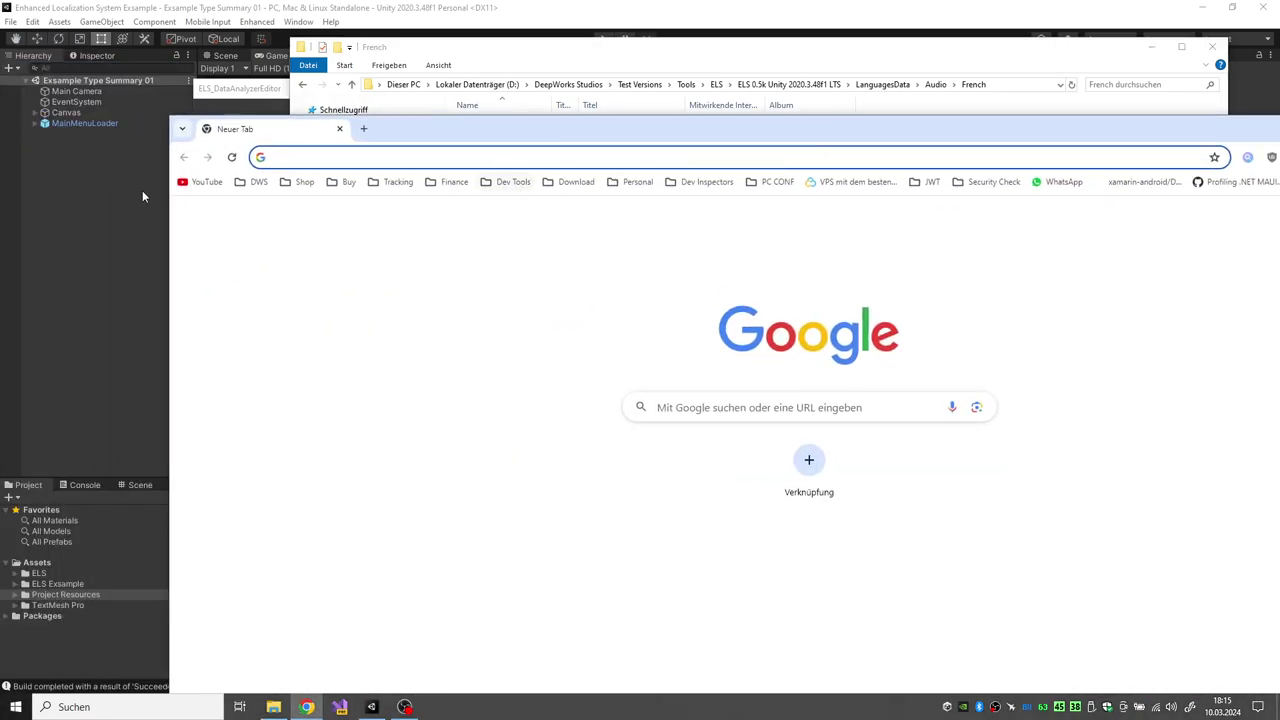
- Search YouTube for 'da uzi la vraie vie instru', open the Clip officiel, and select its URL
click(186, 184)
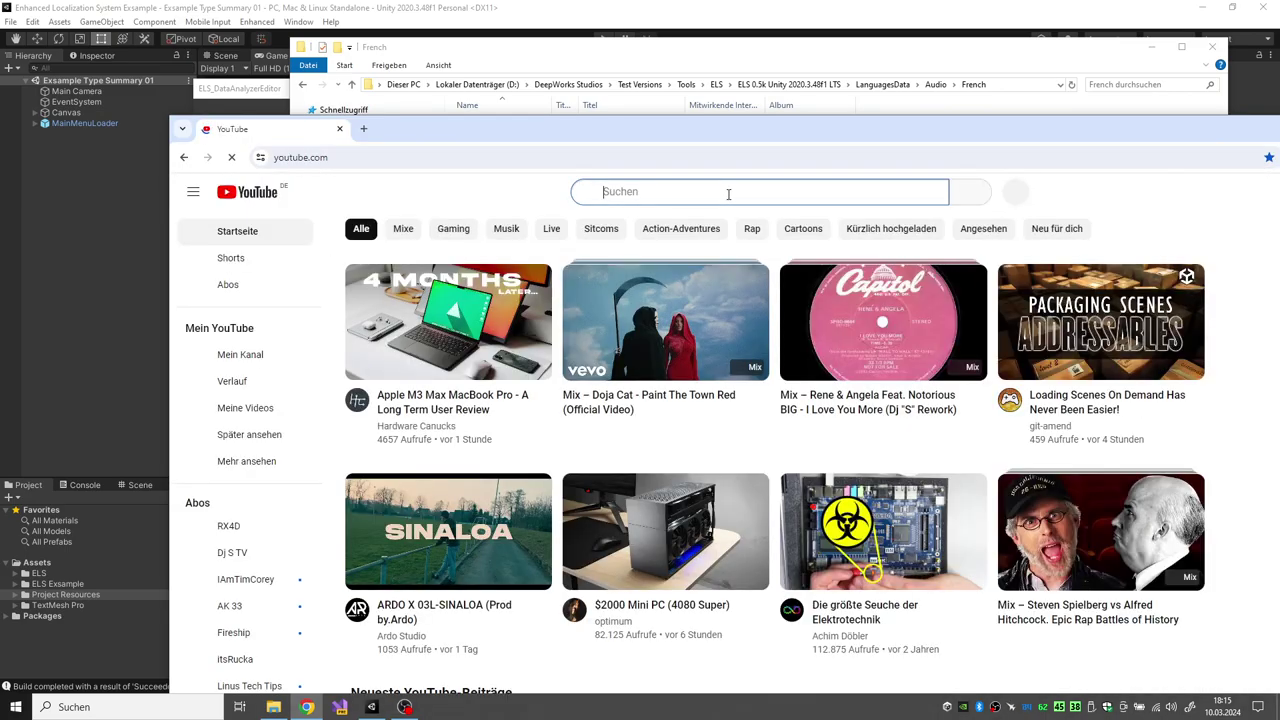
click(728, 192)
text(d)
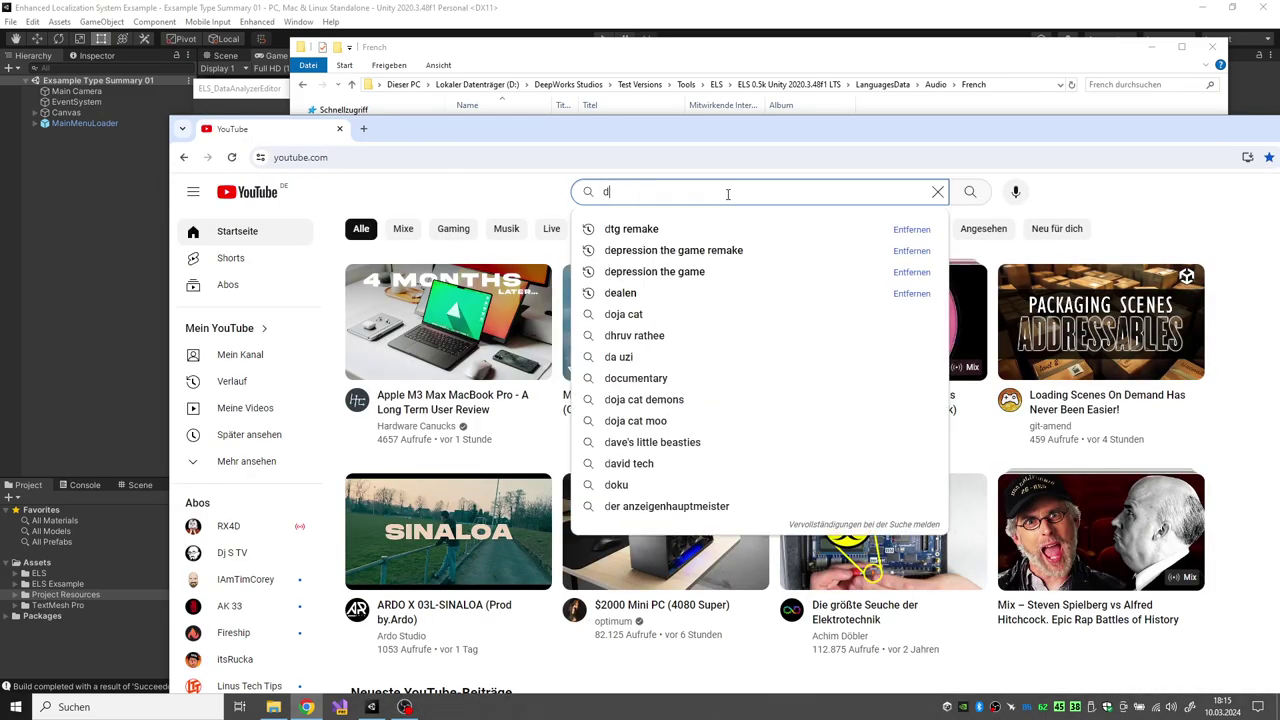
text(a)
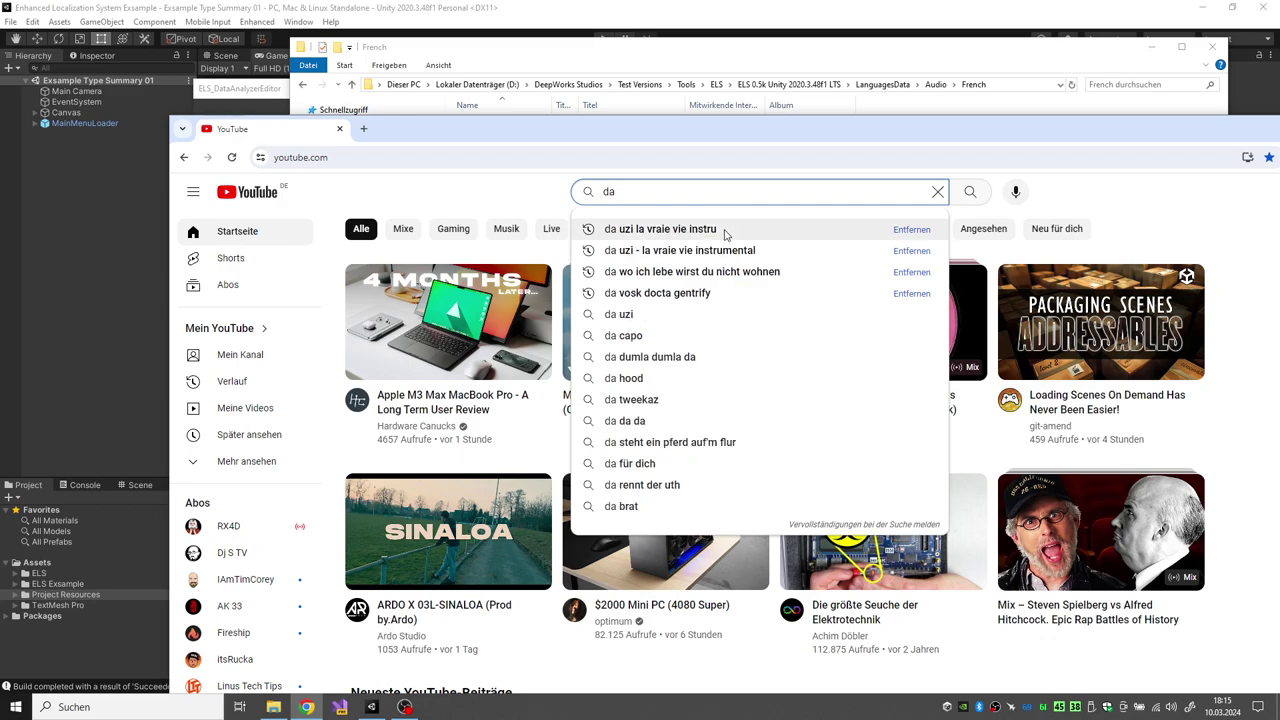
click(723, 230)
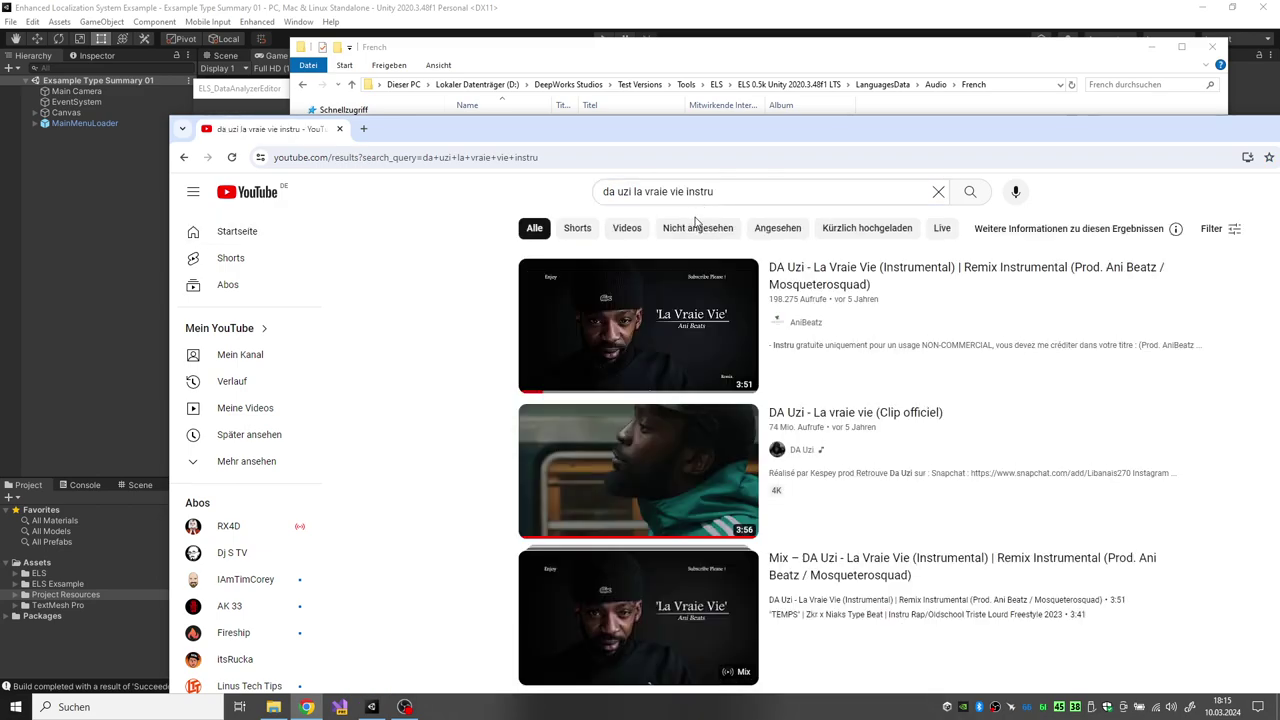
click(652, 446)
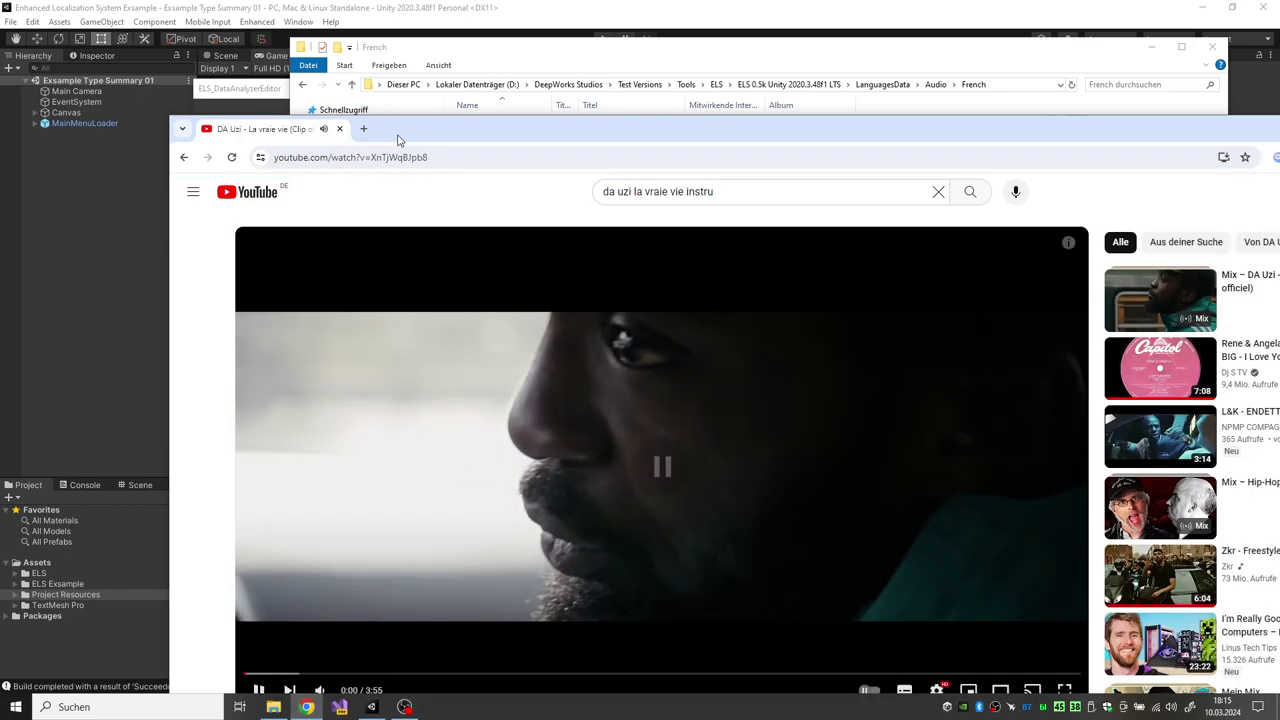
click(423, 157)
- Search Google for 'yt to mp3' and 'yt to mp4', opening noTube in two tabs
click(363, 130)
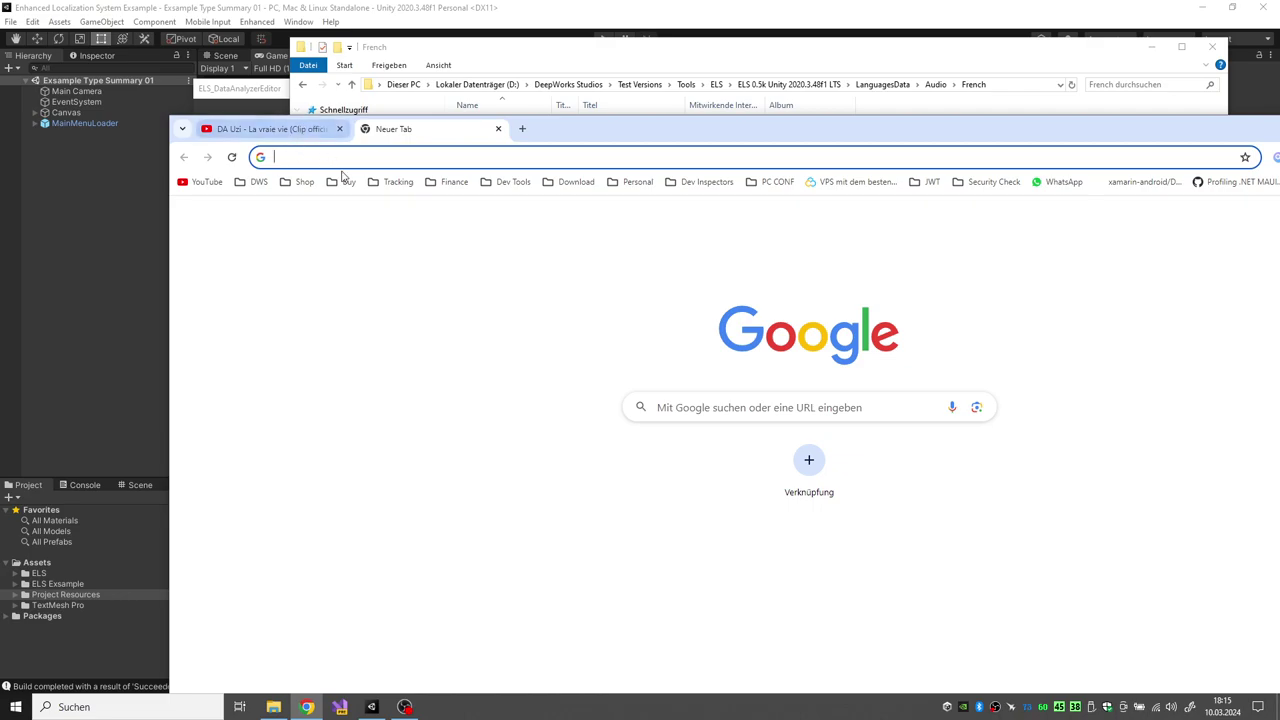
text(y)
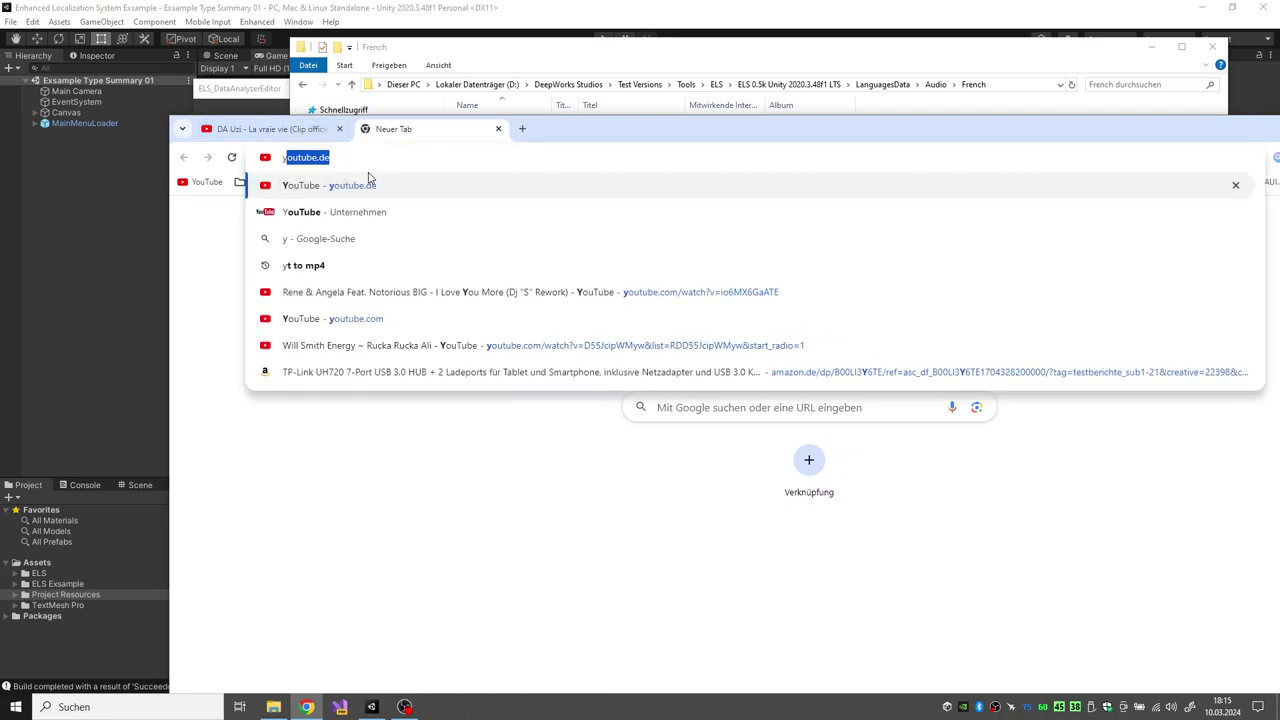
text(t to )
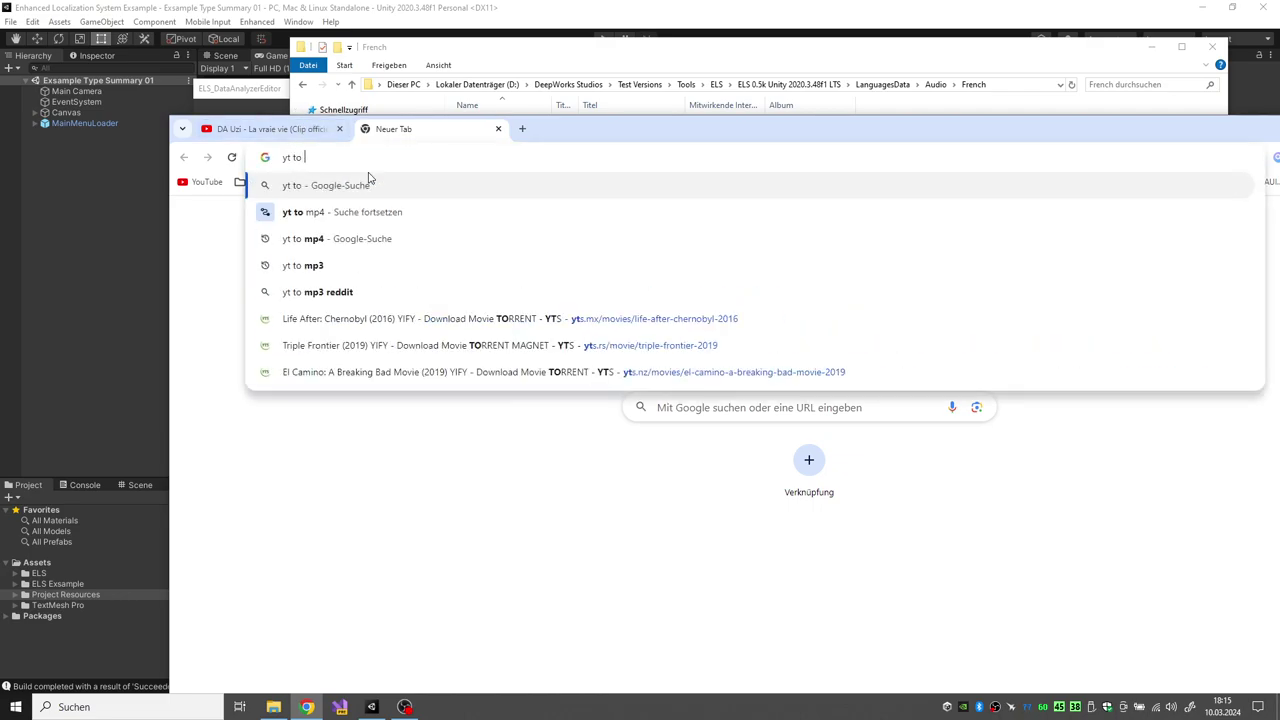
text(mp3)
key(Return)
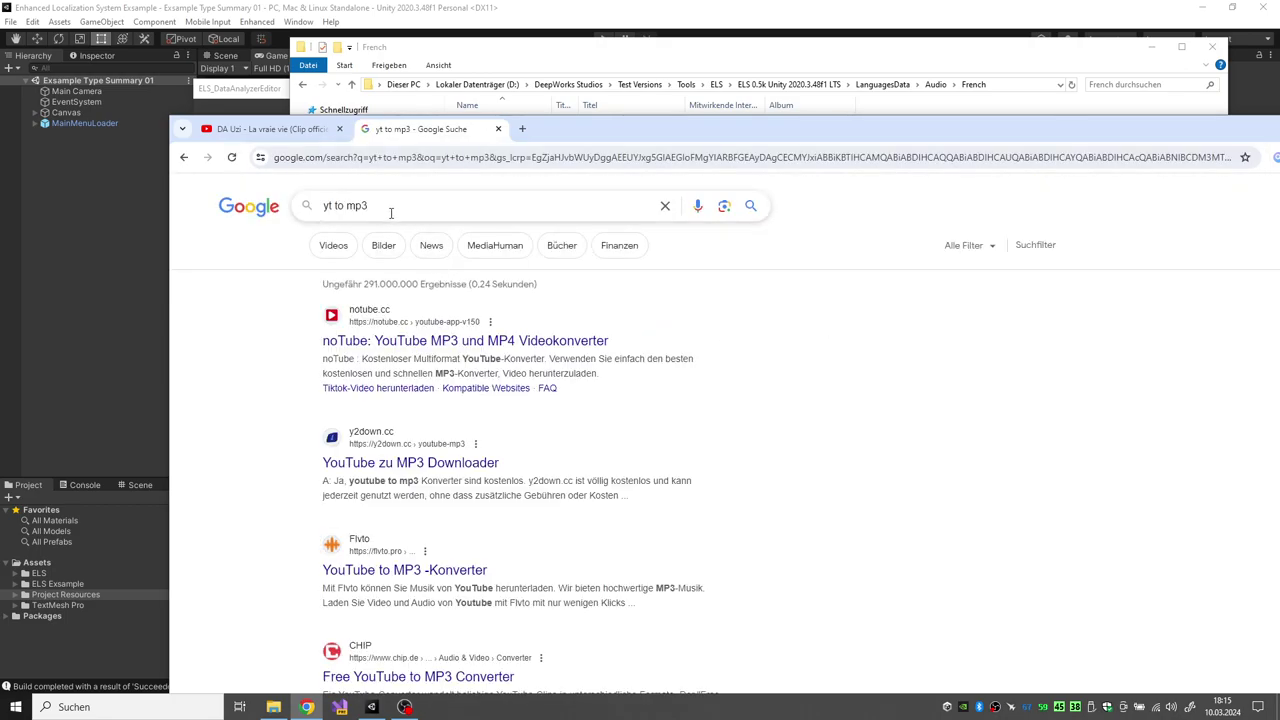
right_click(492, 341)
click(535, 354)
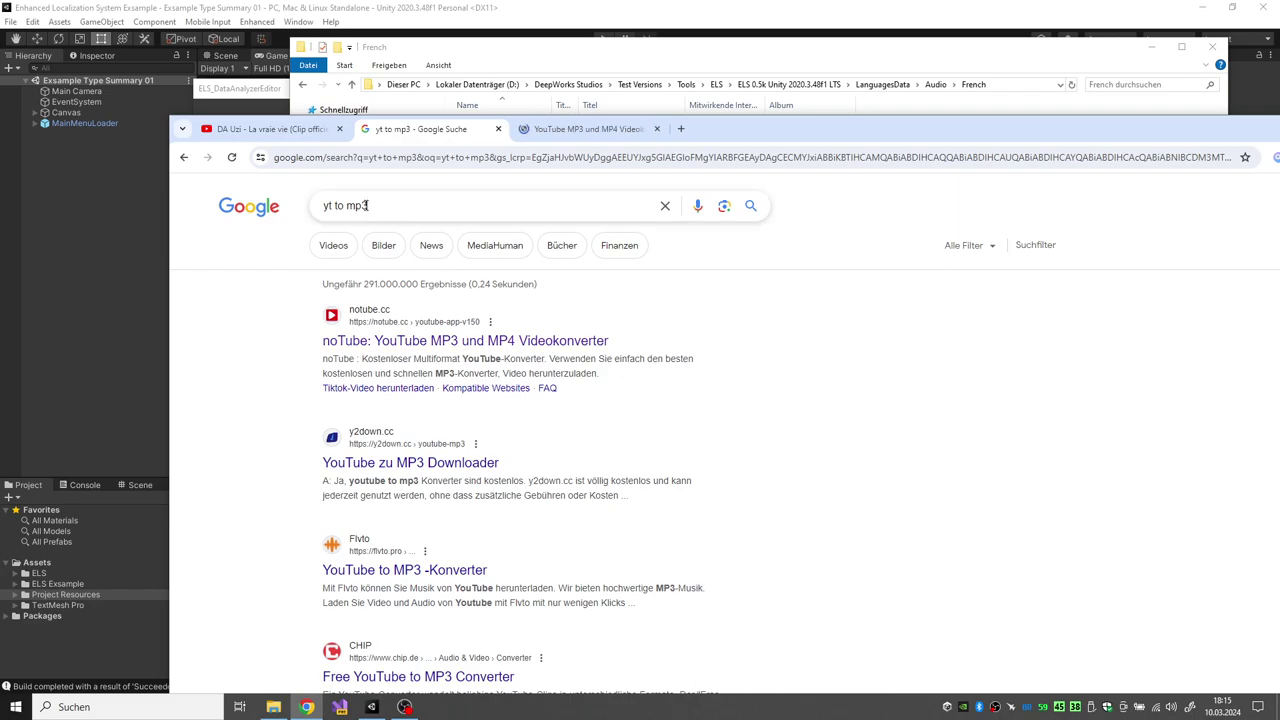
click(366, 205)
key(BackSpace)
text(4)
key(Return)
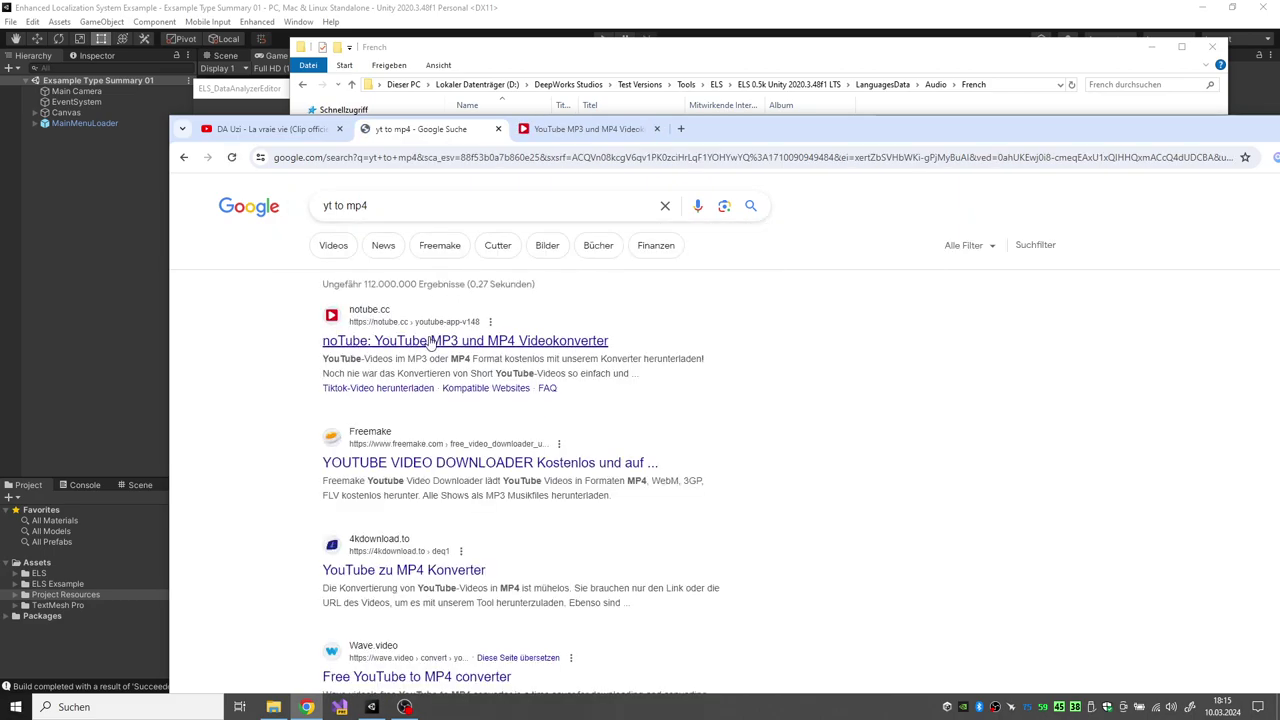
right_click(432, 341)
click(475, 354)
- Paste the video URL into the first noTube tab and convert it to MP4
click(560, 129)
click(719, 443)
key(ctrl+v)
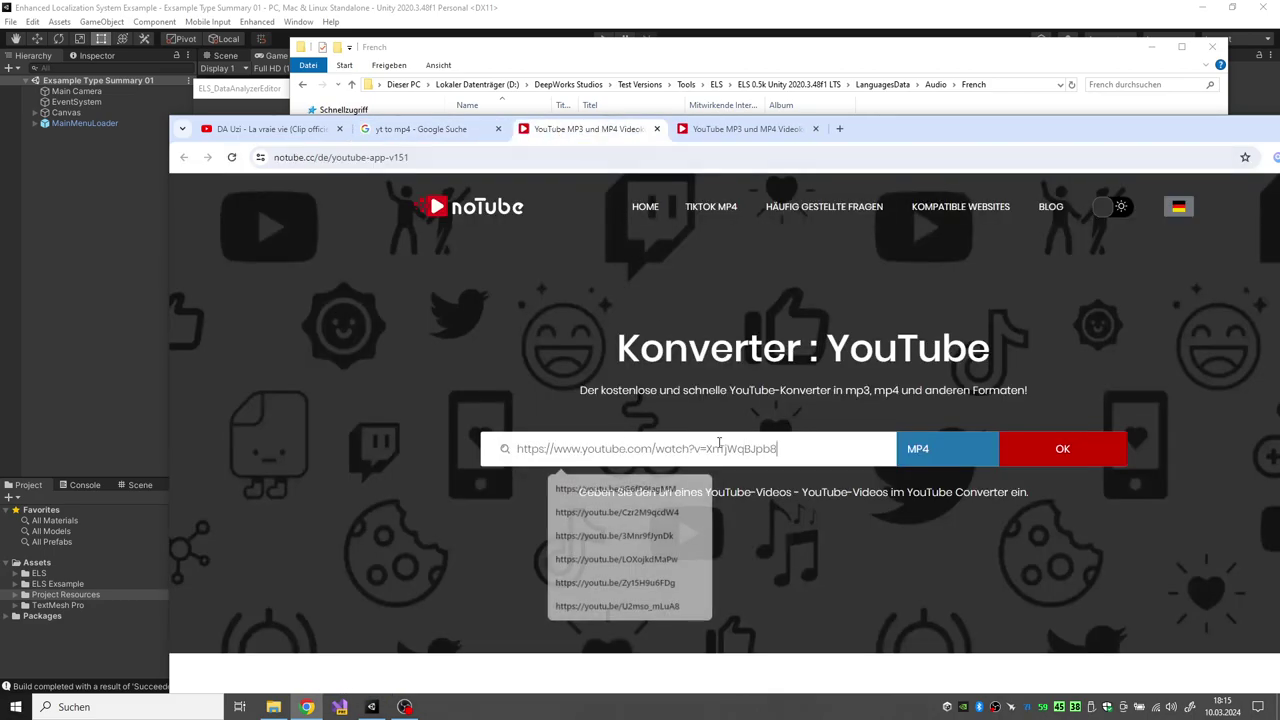
click(961, 457)
click(1058, 449)
- Paste the video URL into the second noTube tab and convert it to MP3 HD
click(747, 129)
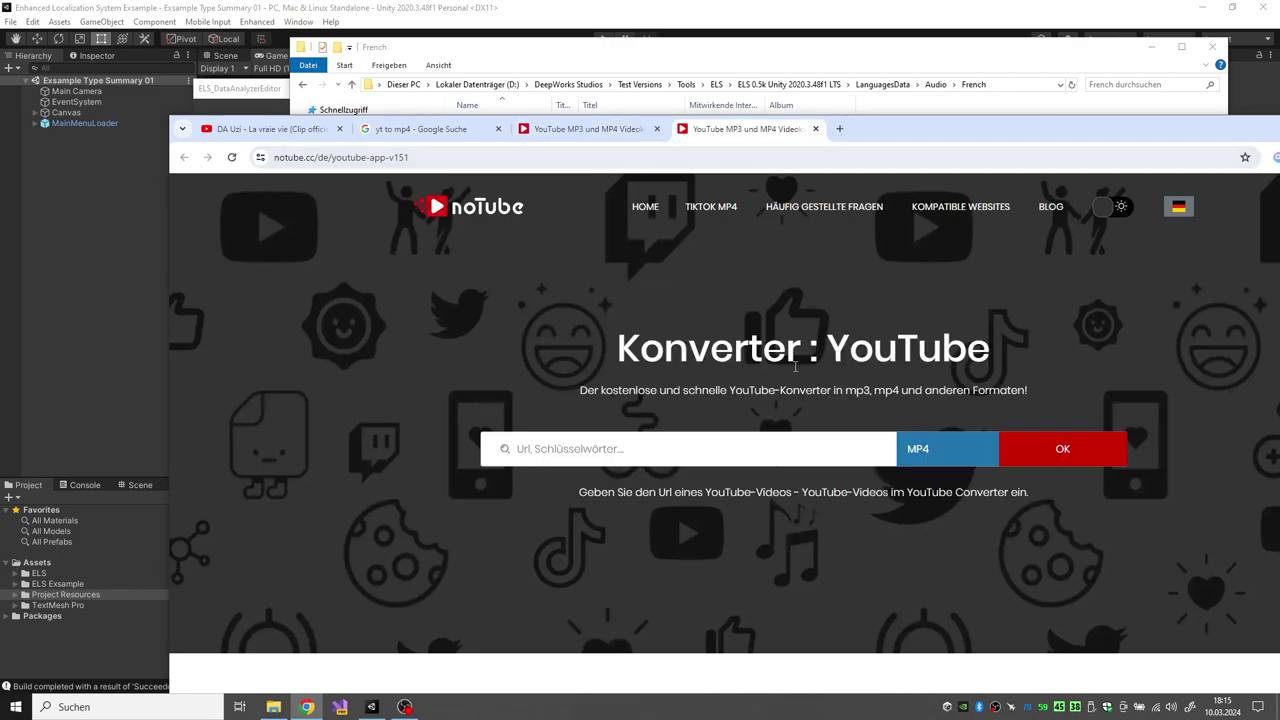
click(800, 449)
text(https://www.youtube.com/watch?v=XnTjWqBJpb8)
click(947, 452)
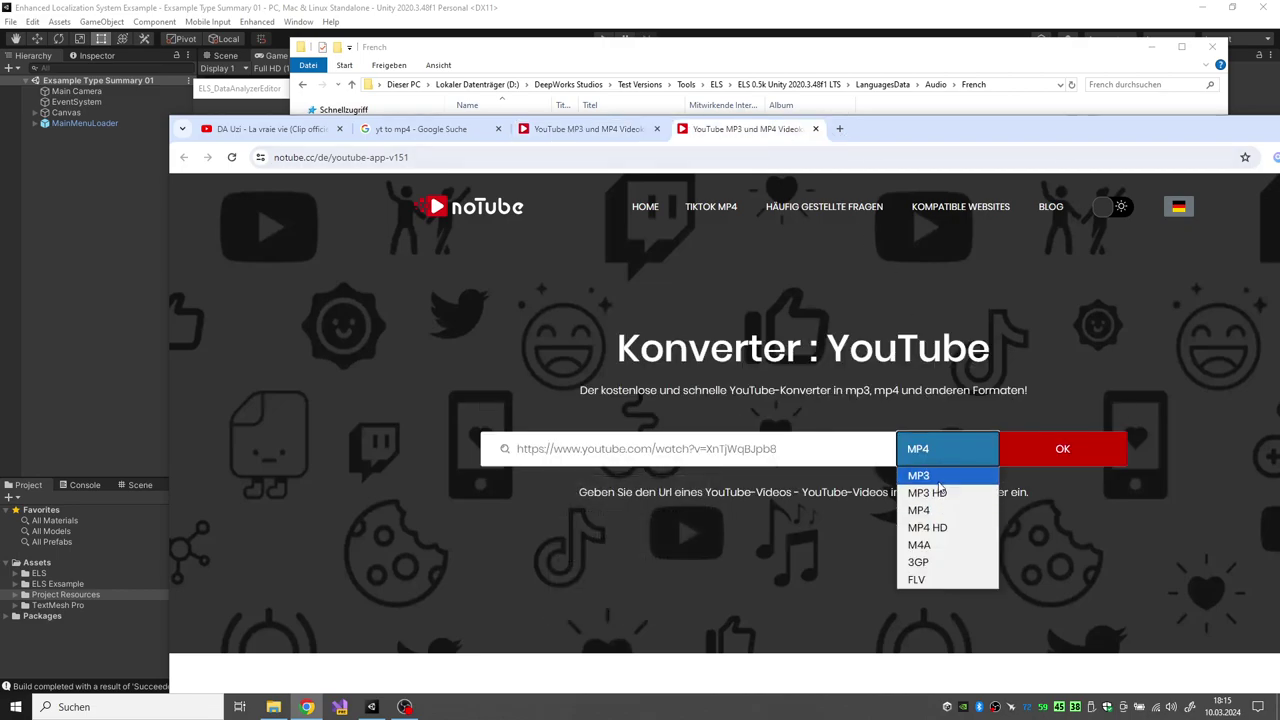
click(942, 477)
click(970, 460)
click(955, 491)
click(1005, 462)
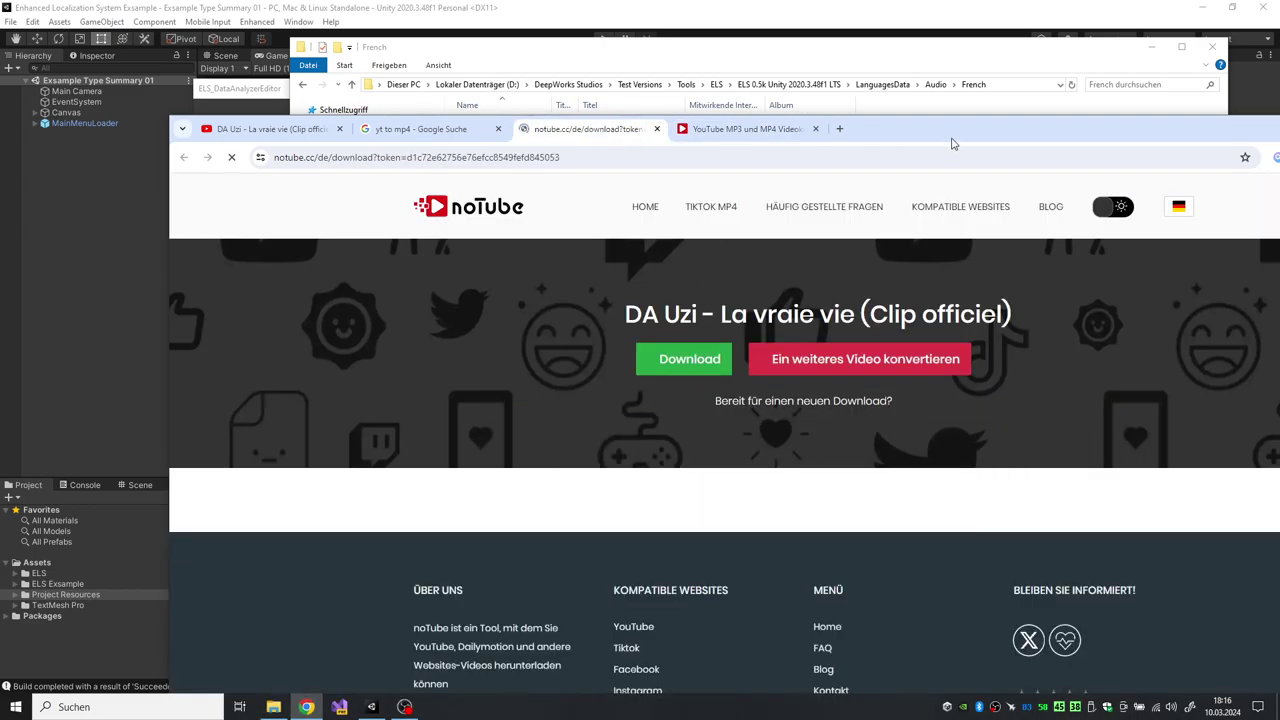
- Download the converted MP4 and MP3 files and view the download history
drag(950, 128, 782, 131)
click(495, 362)
click(560, 131)
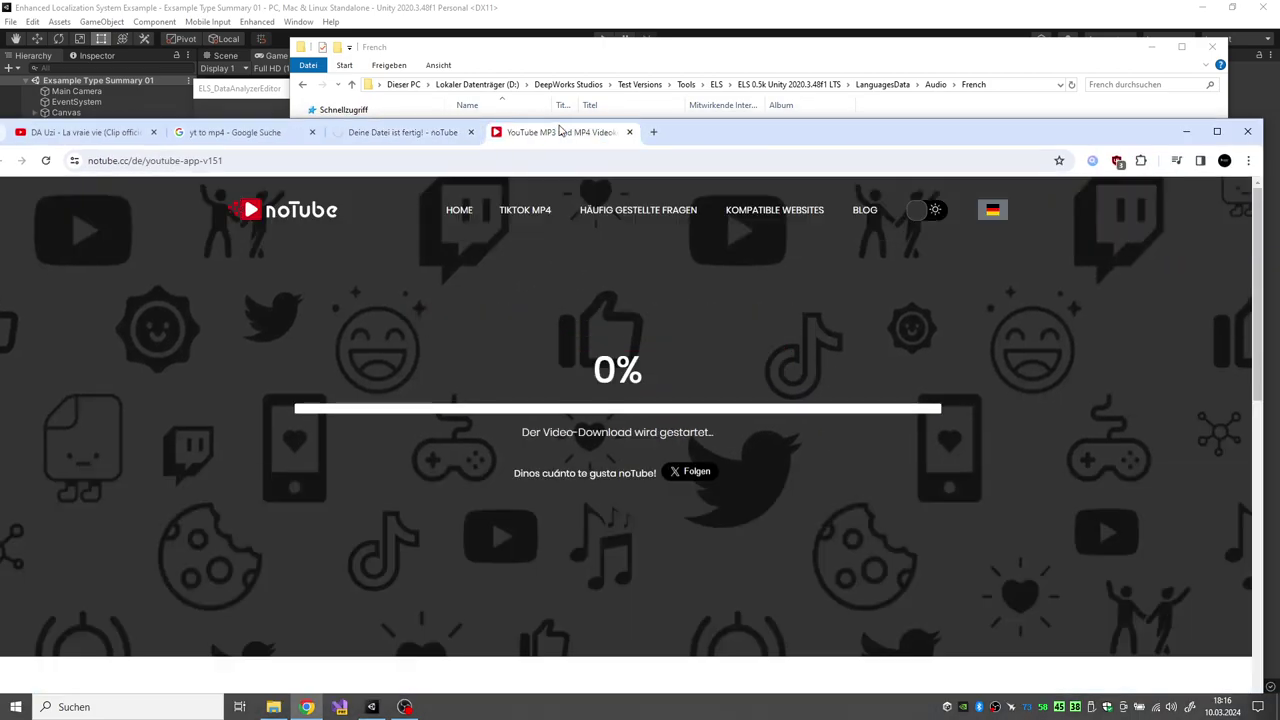
click(400, 132)
click(560, 132)
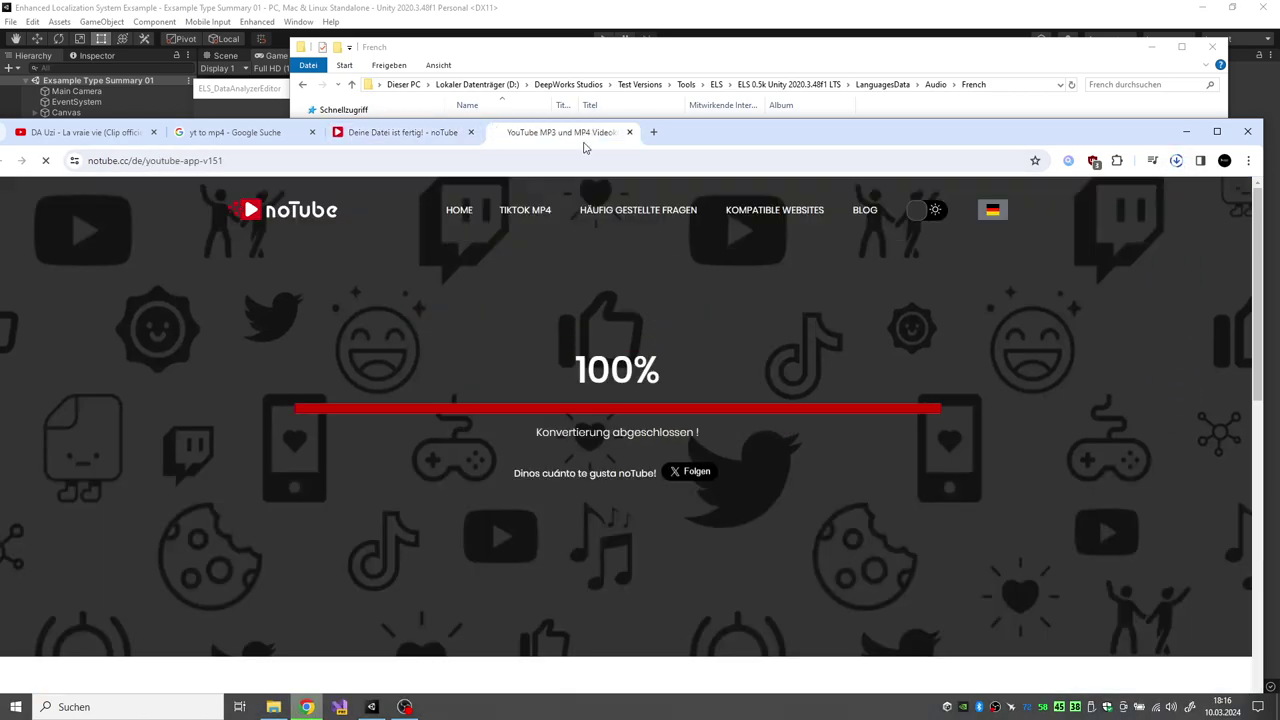
click(490, 360)
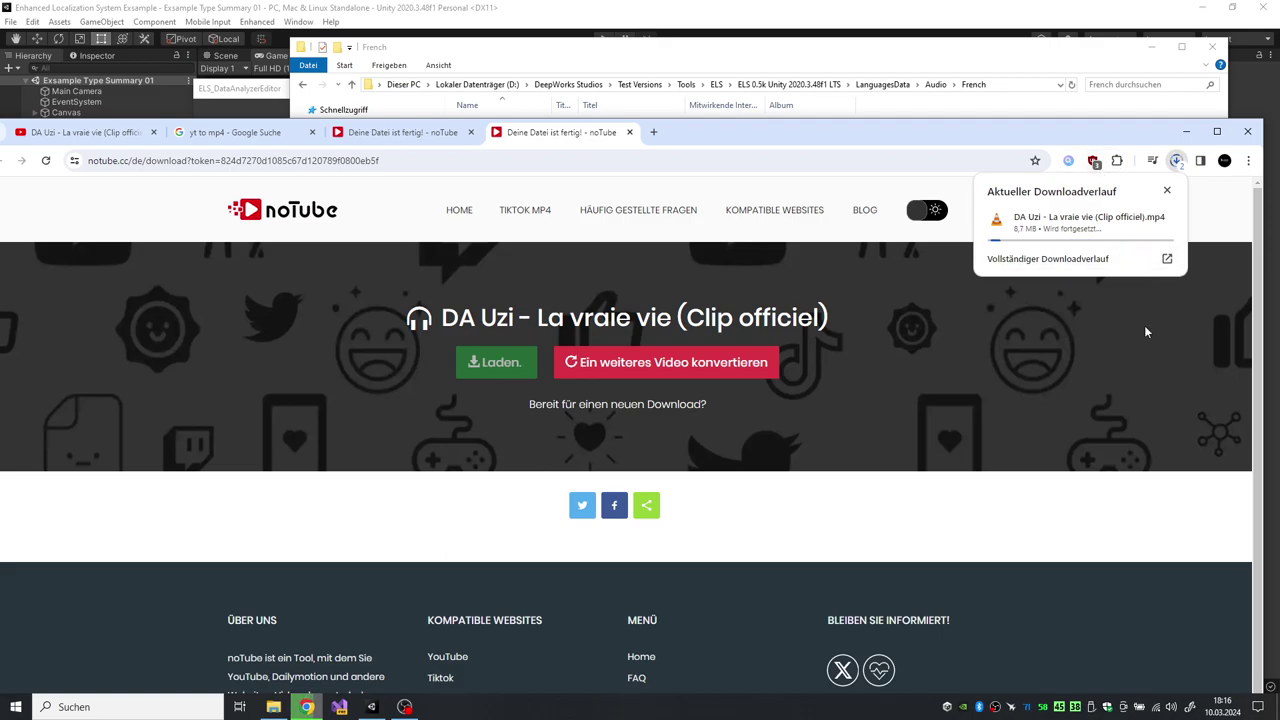
click(1115, 256)
- Paste the downloaded DA Uzi MP3 and MP4 files into the French audio folder
click(507, 326)
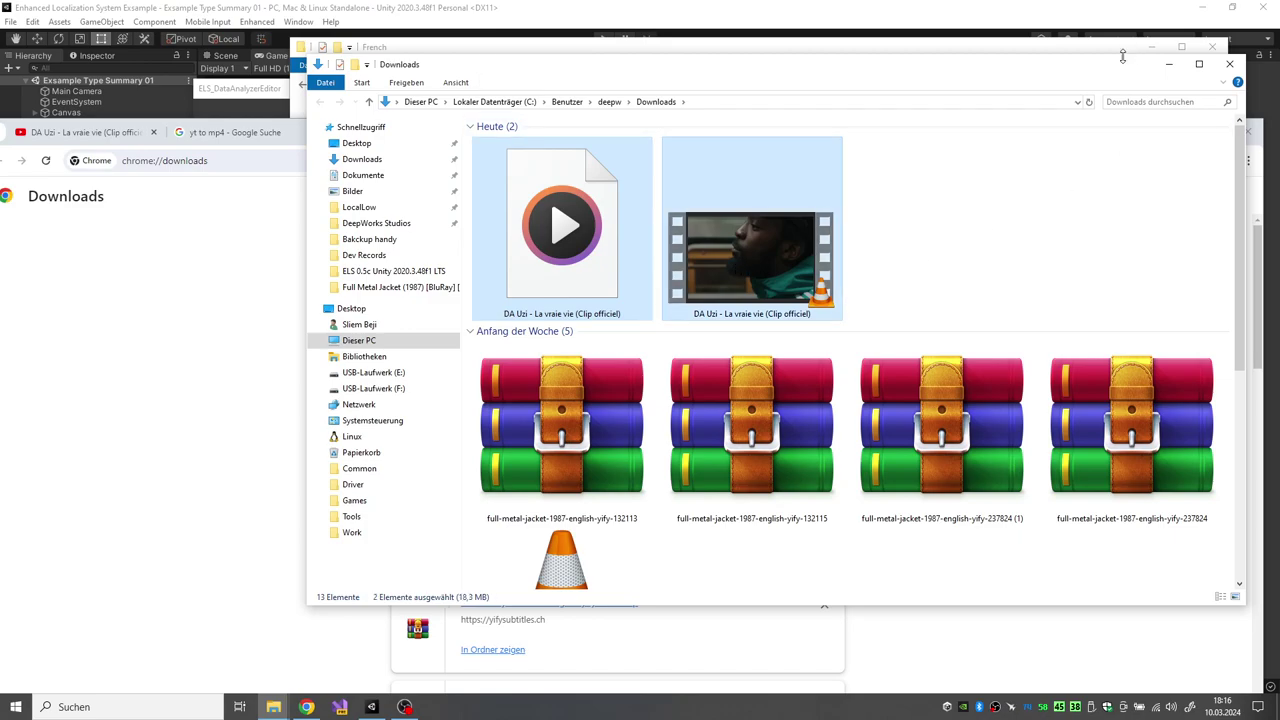
click(1169, 63)
click(1184, 131)
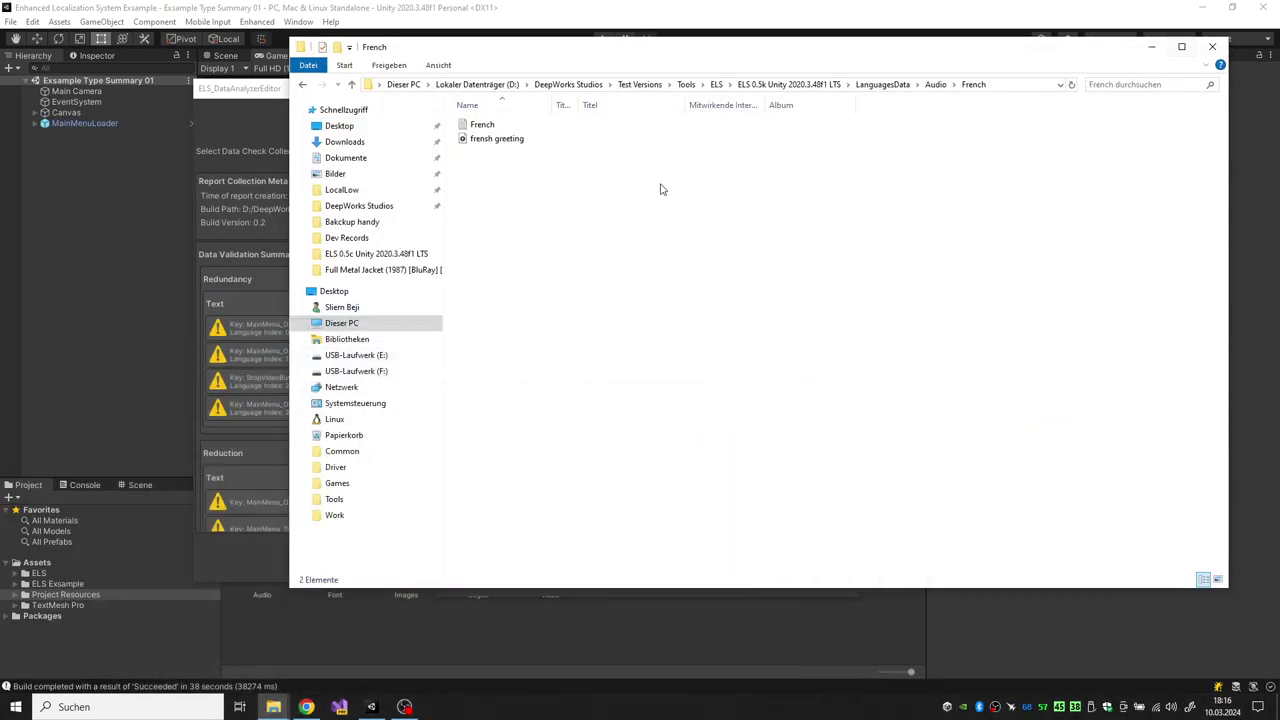
key(ctrl+v)
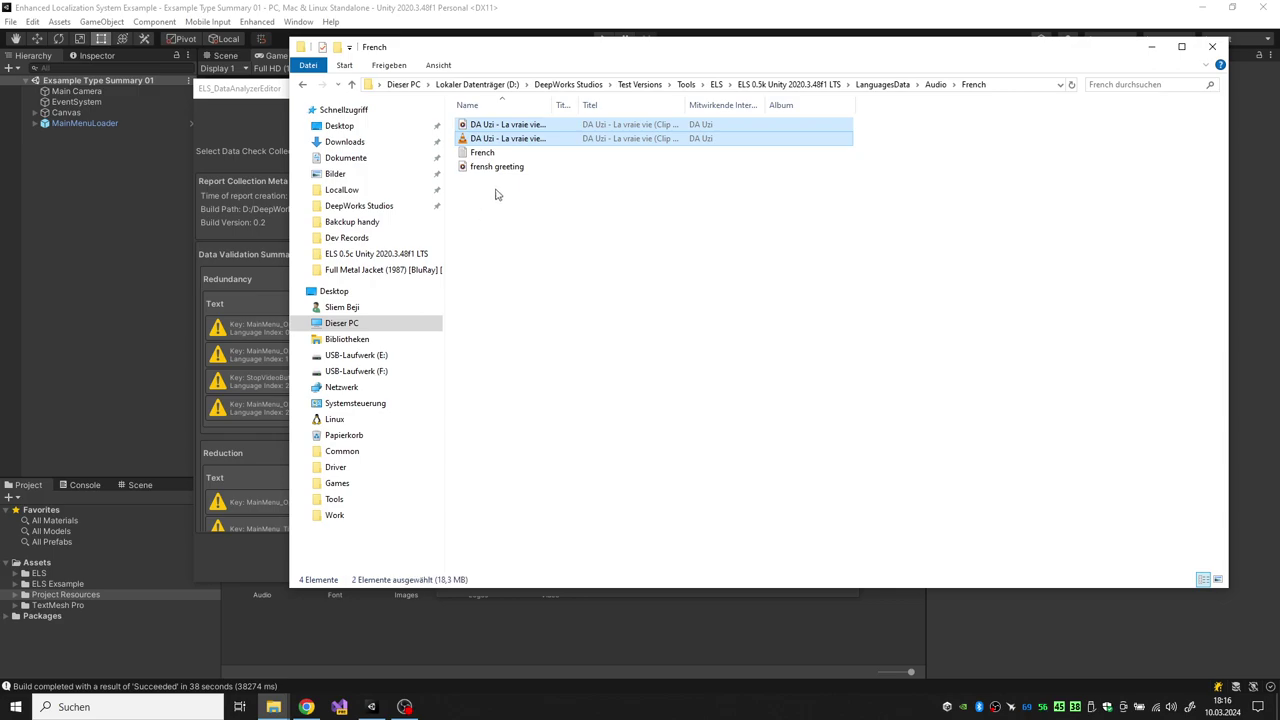
- Widen the Name column to show the full DA Uzi file names, then return to LanguagesData
click(515, 127)
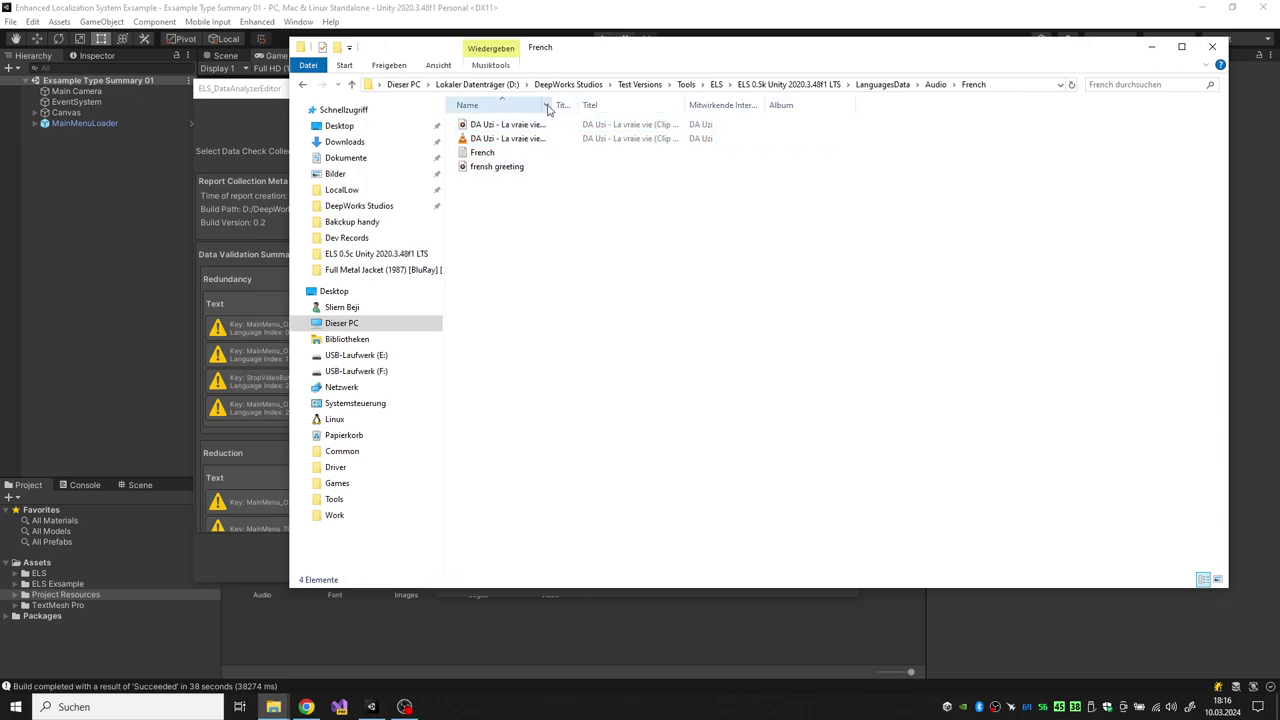
drag(547, 106, 713, 106)
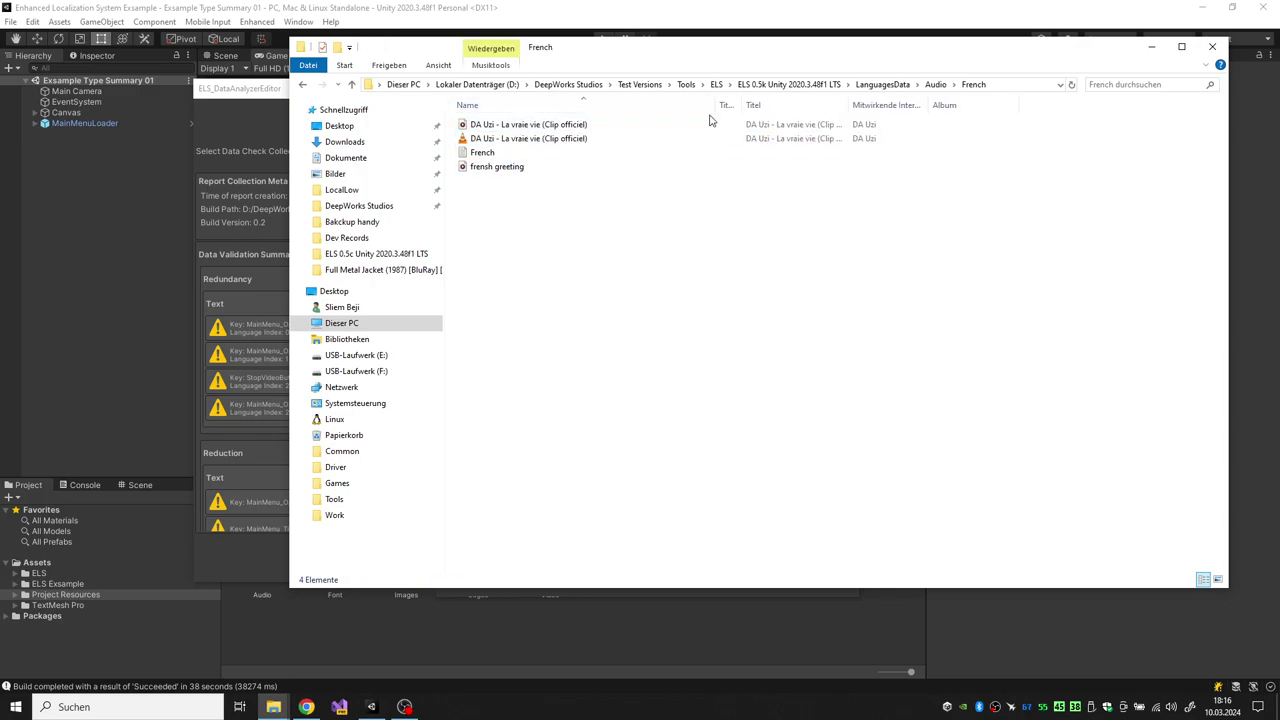
click(534, 129)
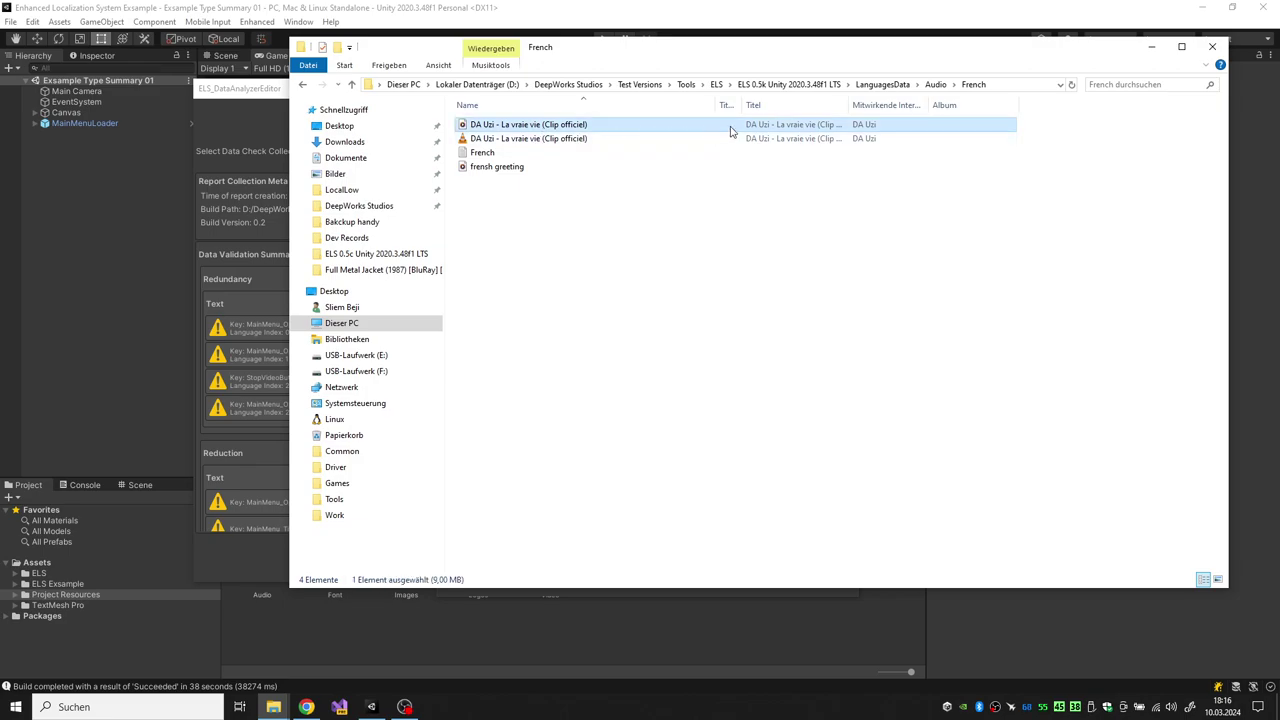
click(532, 140)
drag(533, 143, 571, 211)
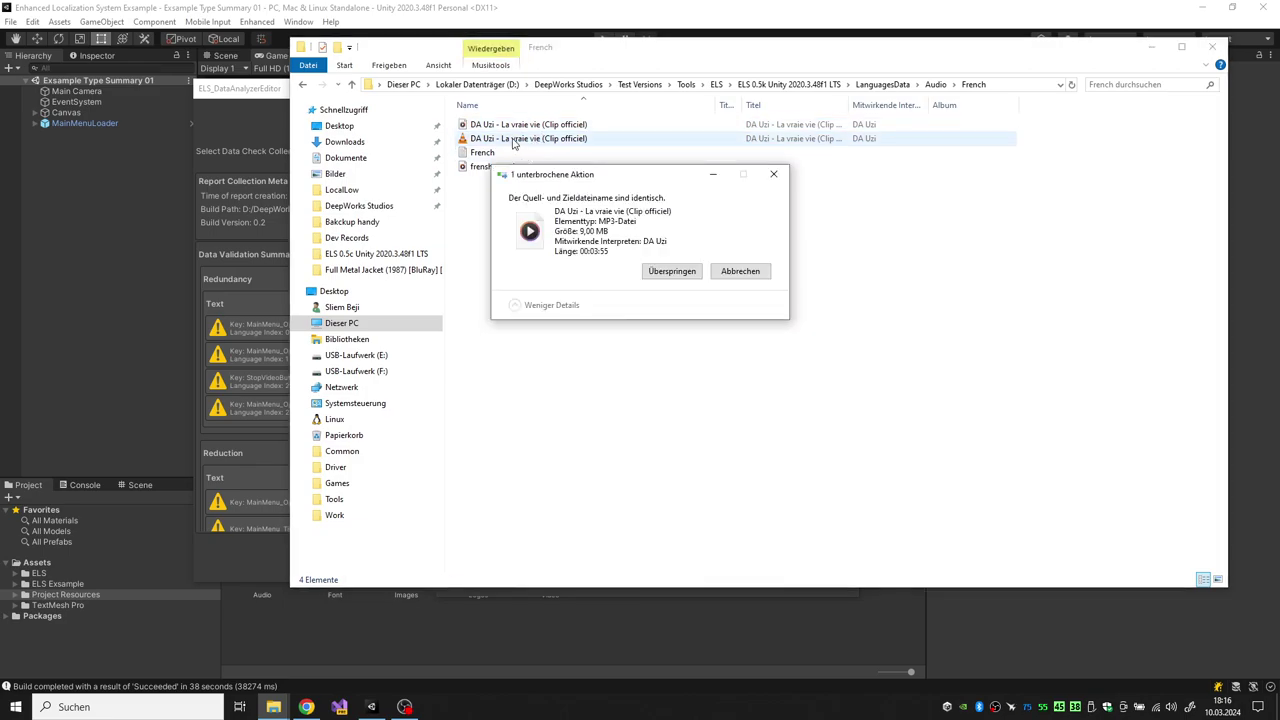
click(737, 270)
click(527, 141)
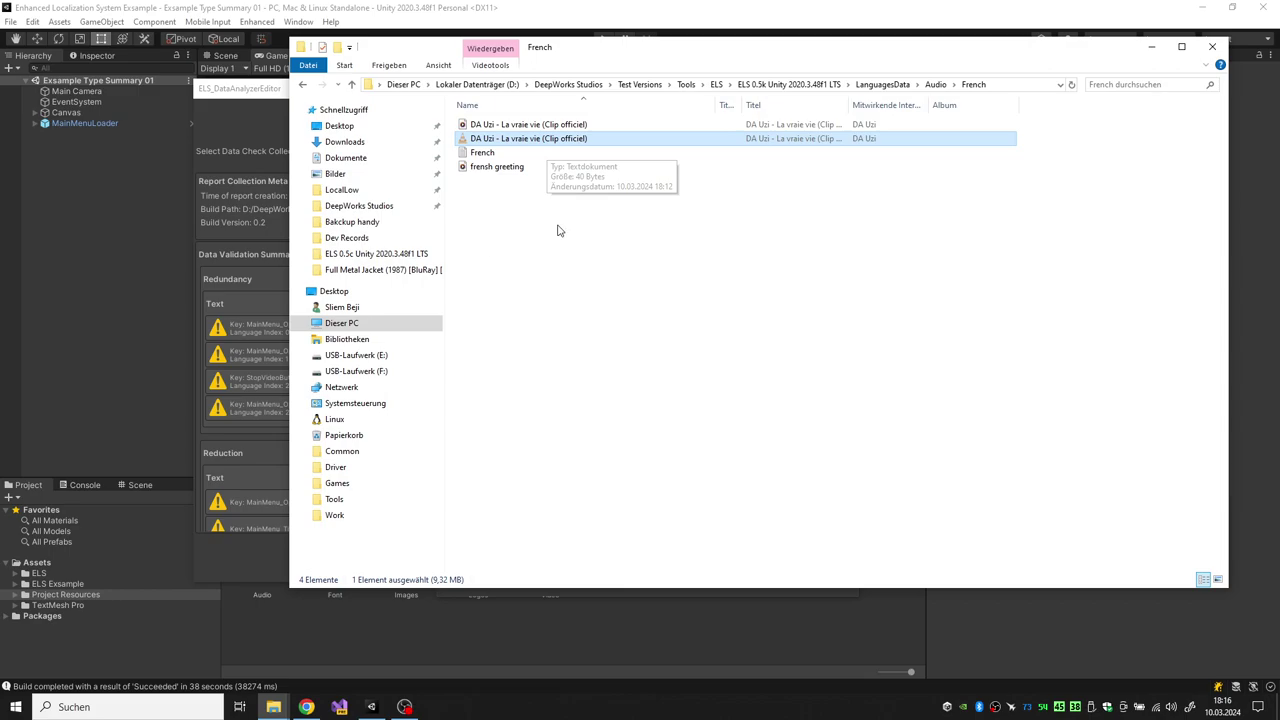
click(912, 88)
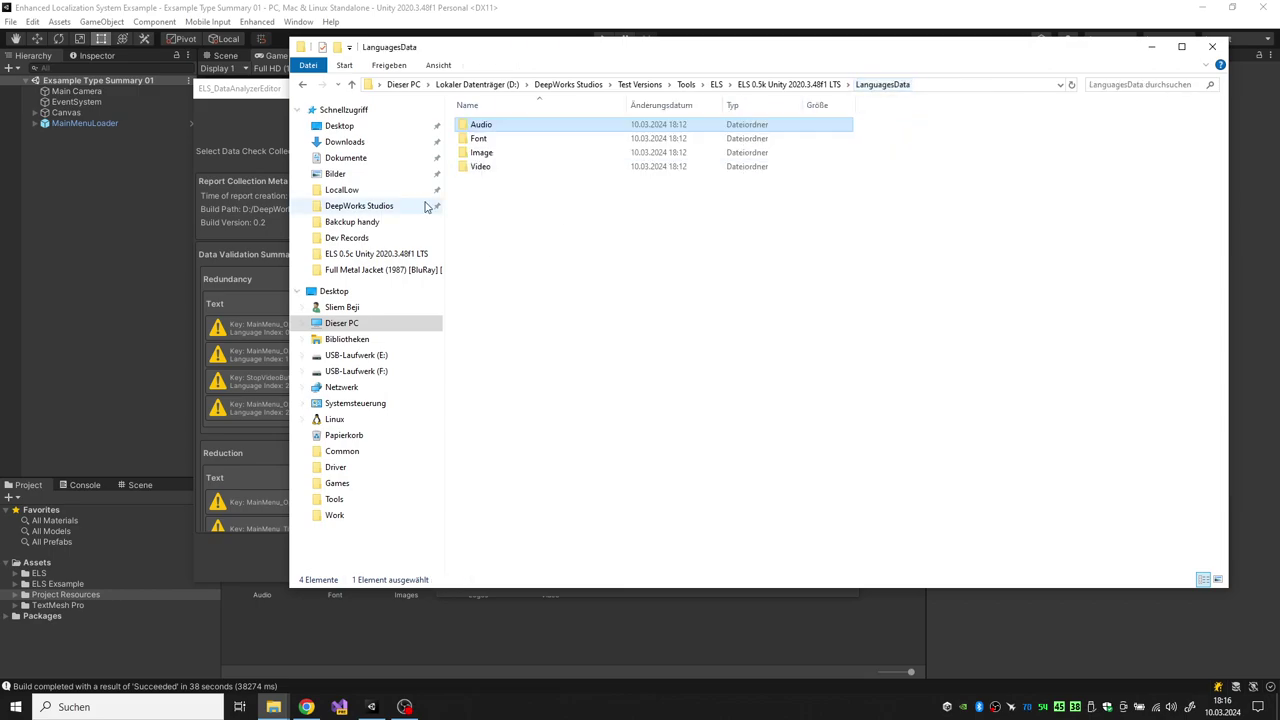
- Paste the DA Uzi video into the Video\French folder
double_click(484, 166)
double_click(484, 140)
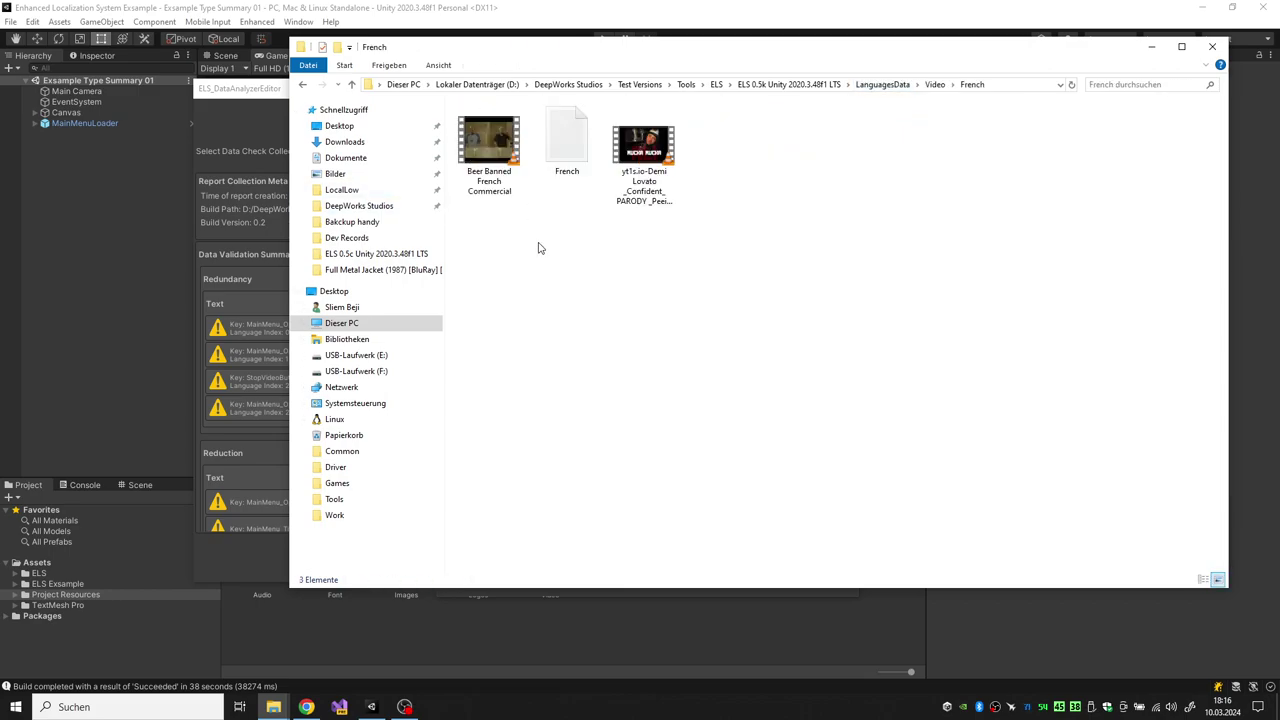
key(ctrl+v)
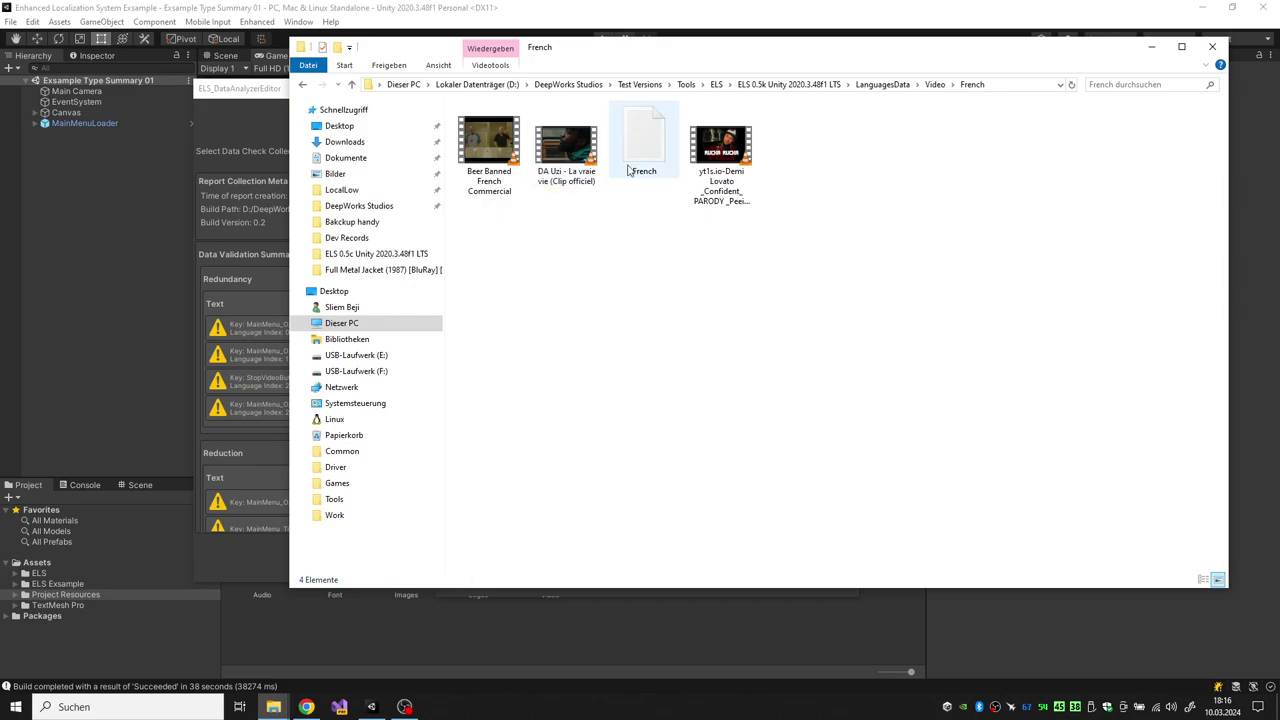
right_click(571, 172)
key(Escape)
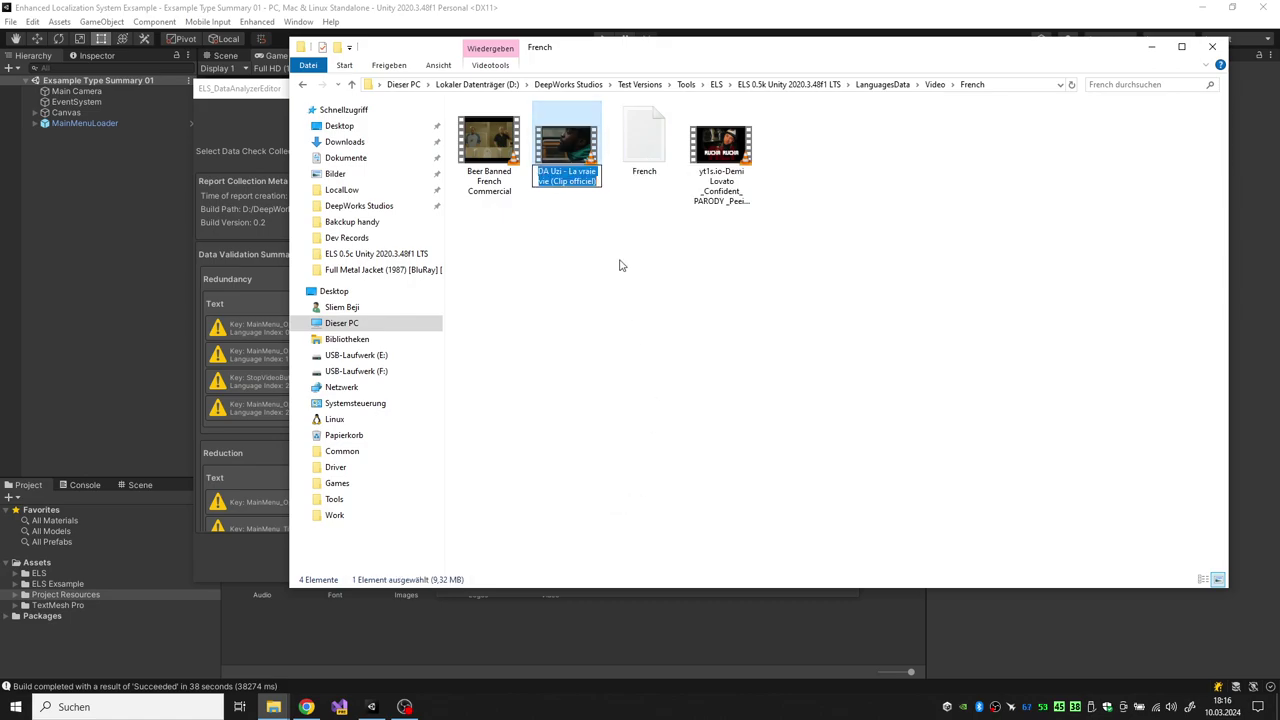
- In the French video language file, replace the old menu video name with the DA Uzi clip name and save
click(641, 165)
double_click(641, 165)
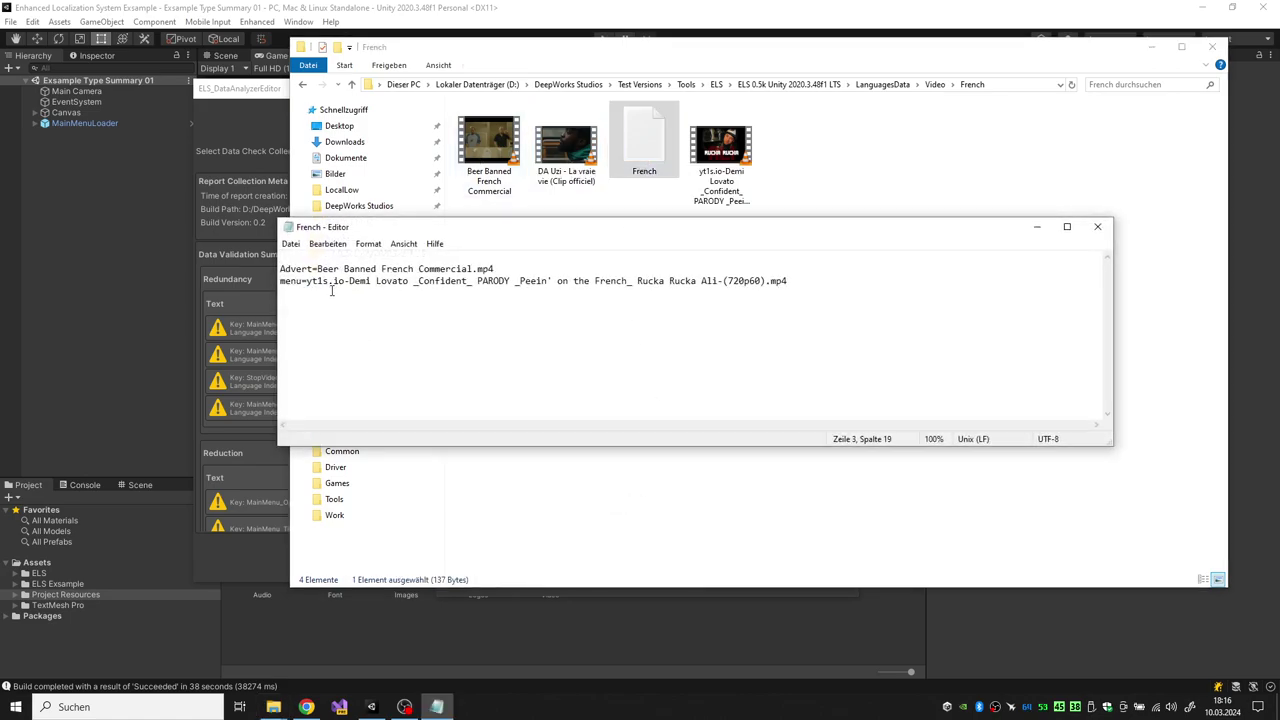
drag(307, 283, 533, 284)
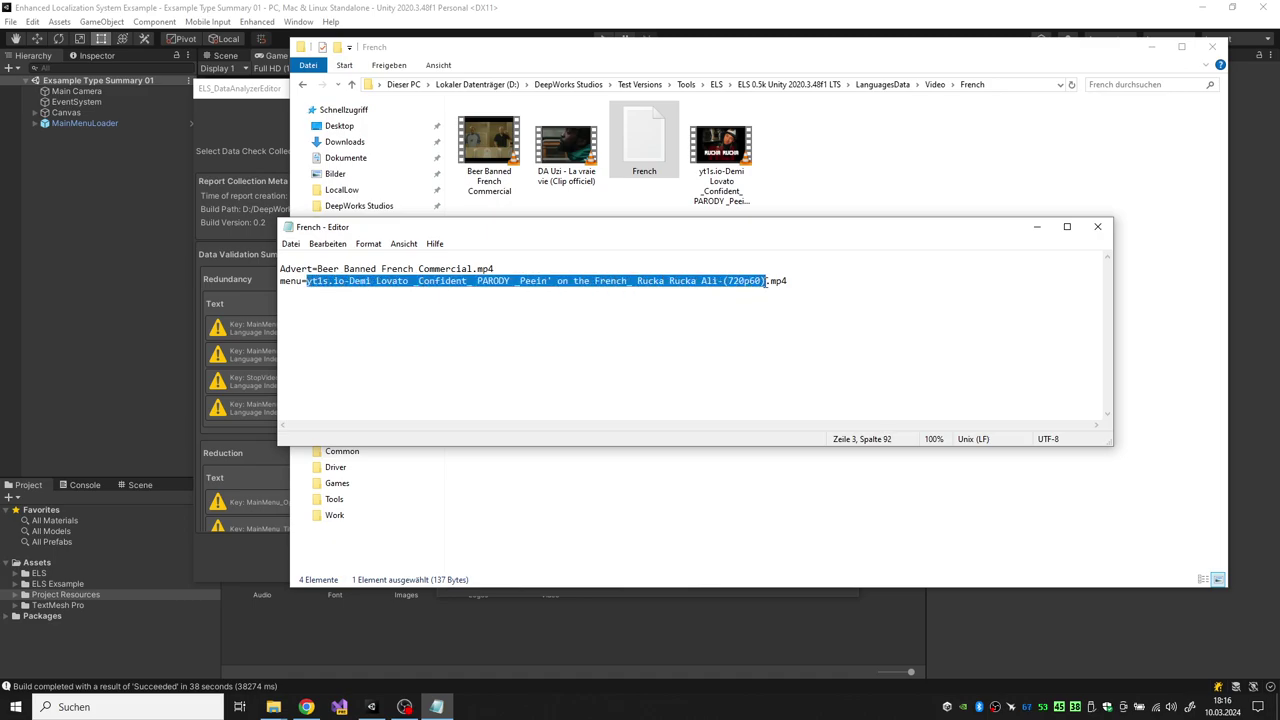
text(DA Uzi - La vraie vie (Clip officiel))
click(287, 245)
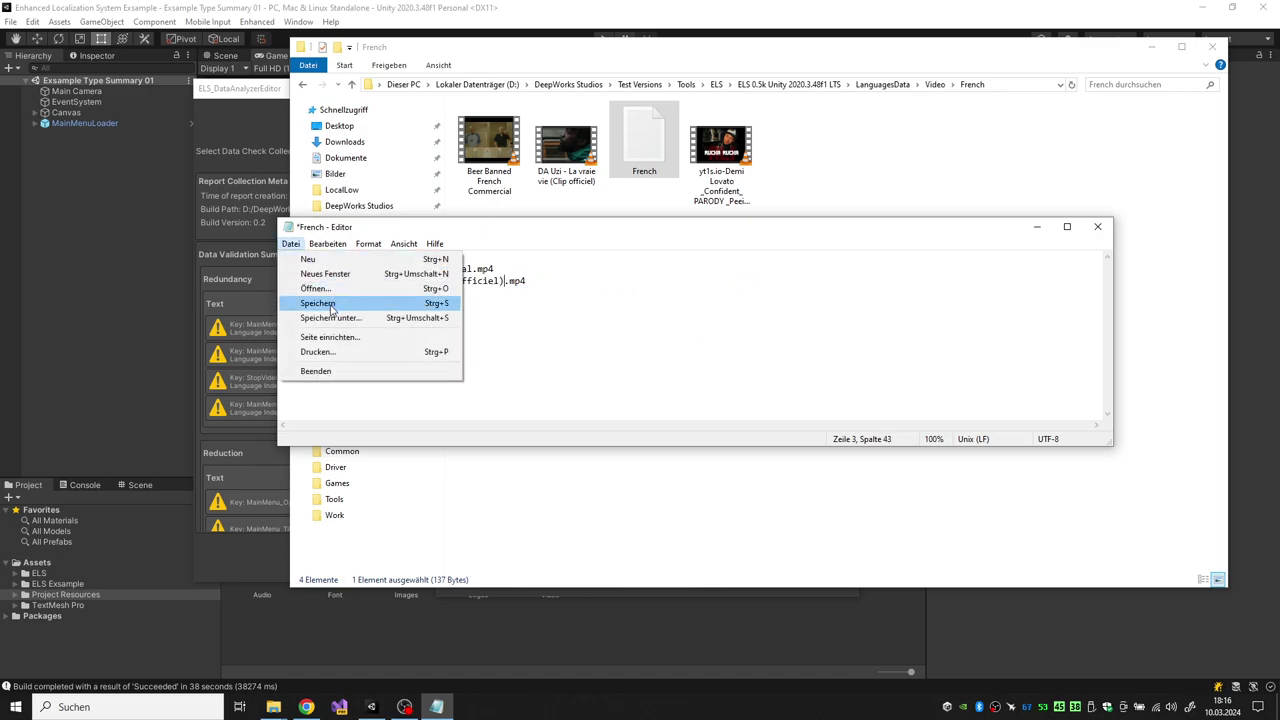
click(318, 303)
click(1099, 229)
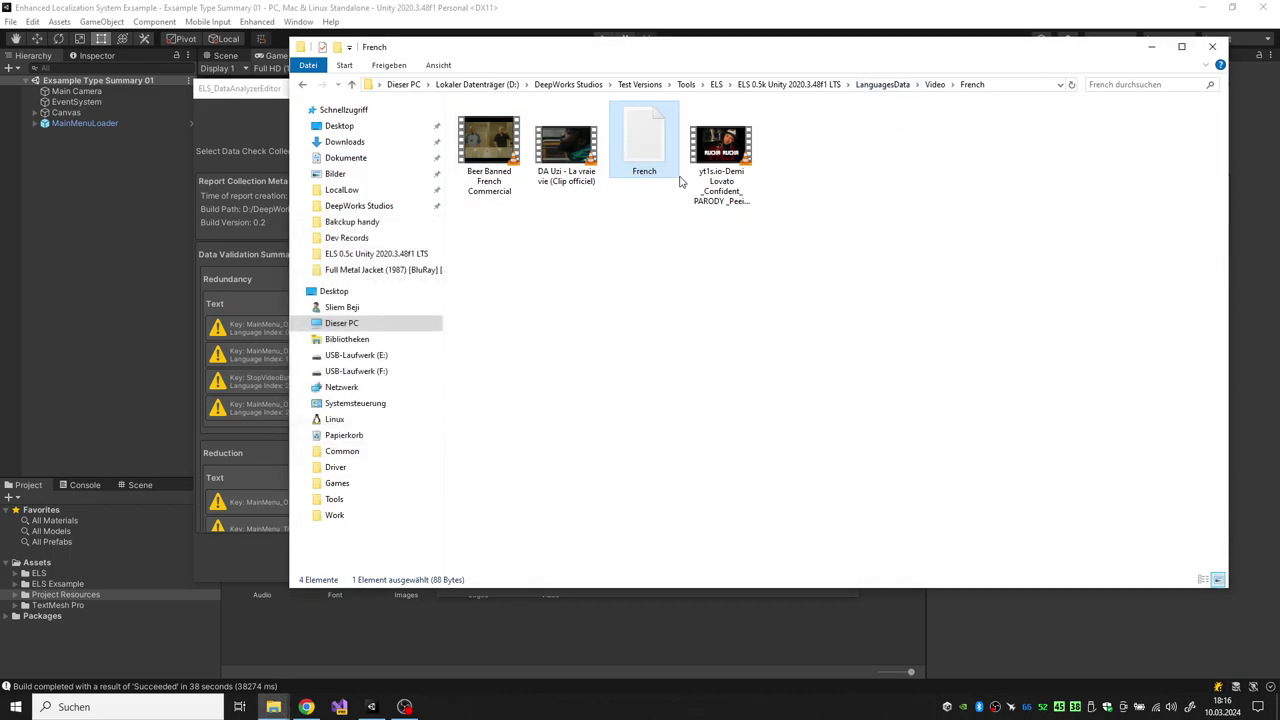
- Set Player_CountryGreet in the French audio language file to the DA Uzi 'La vraie vie' MP3 and save
click(897, 90)
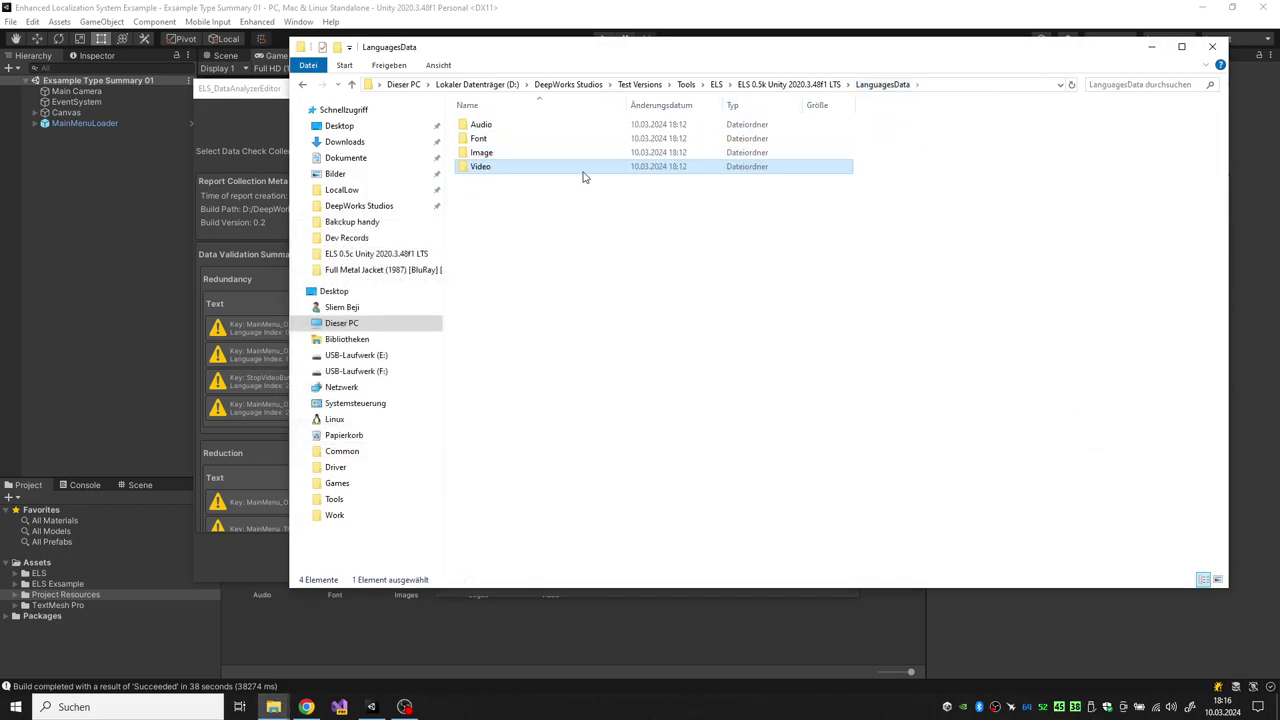
double_click(530, 125)
double_click(500, 139)
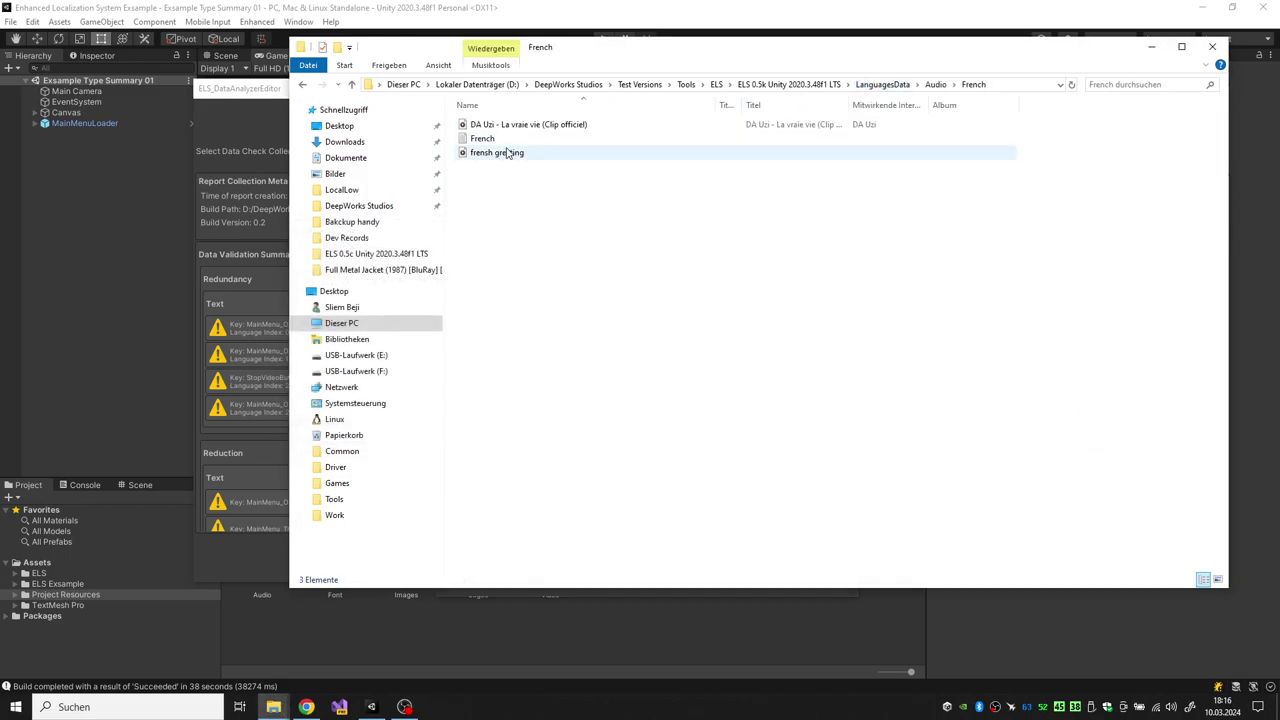
double_click(485, 138)
right_click(510, 125)
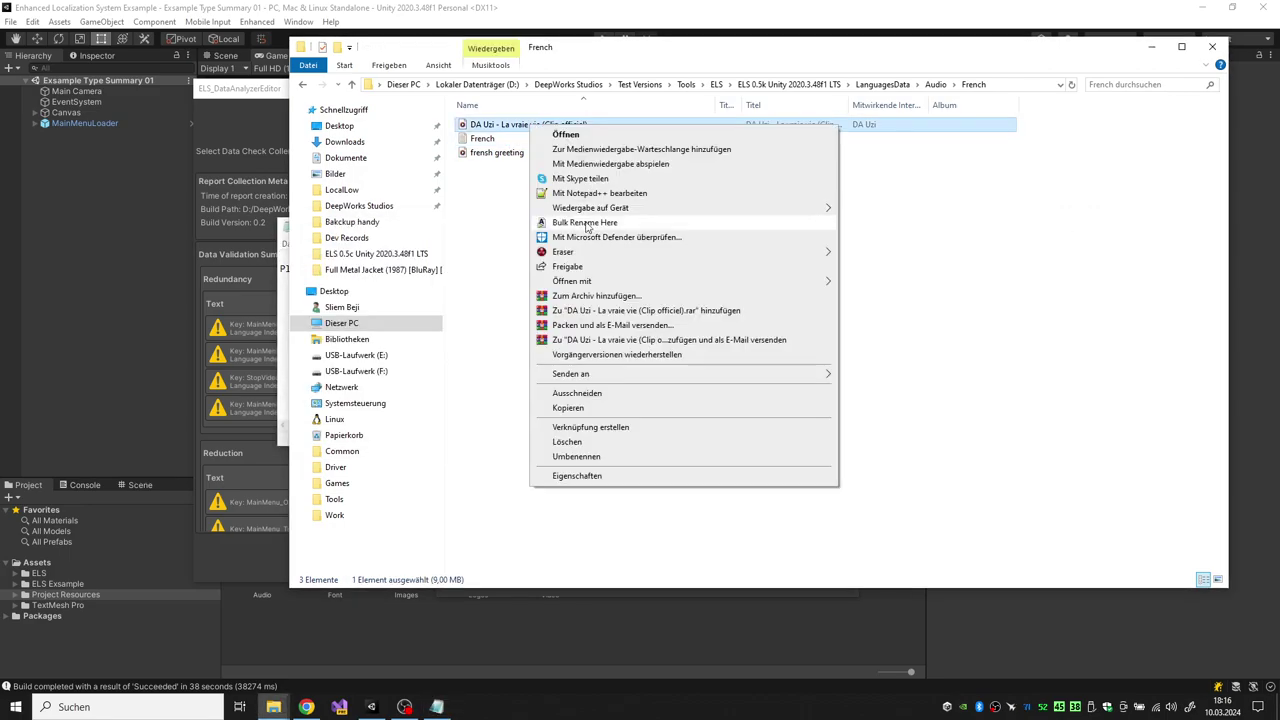
click(557, 453)
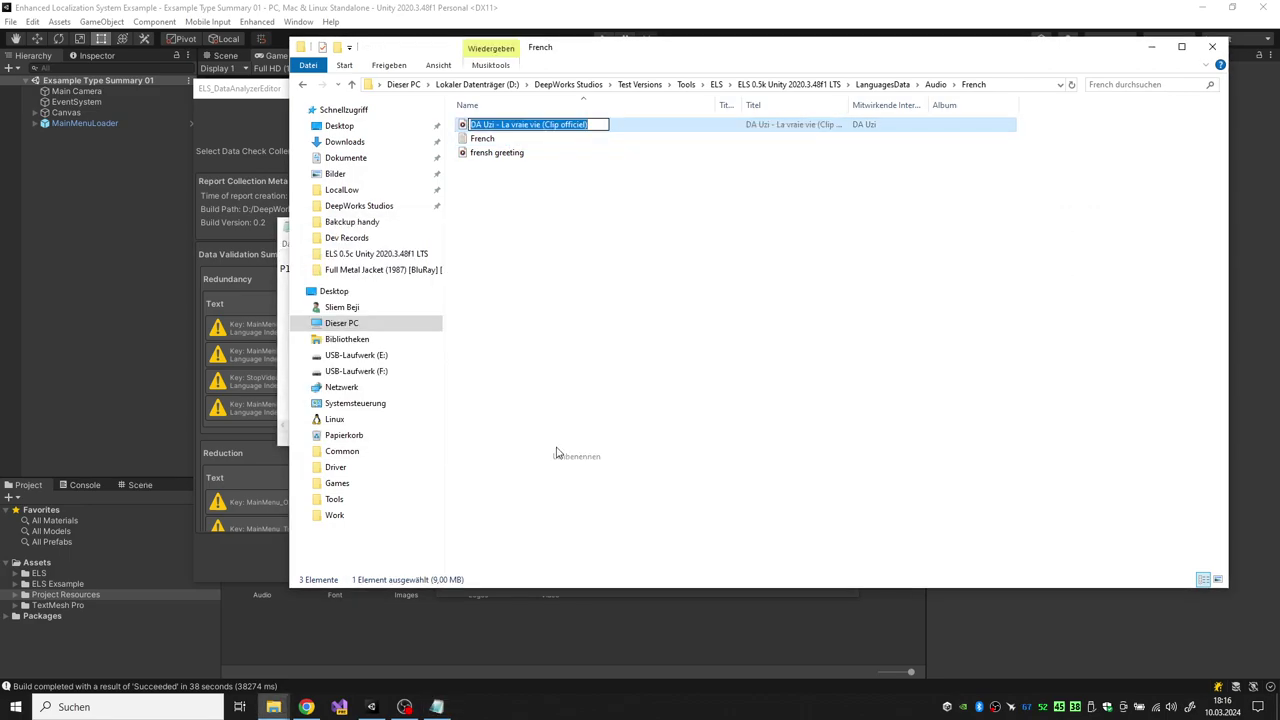
click(286, 231)
click(284, 231)
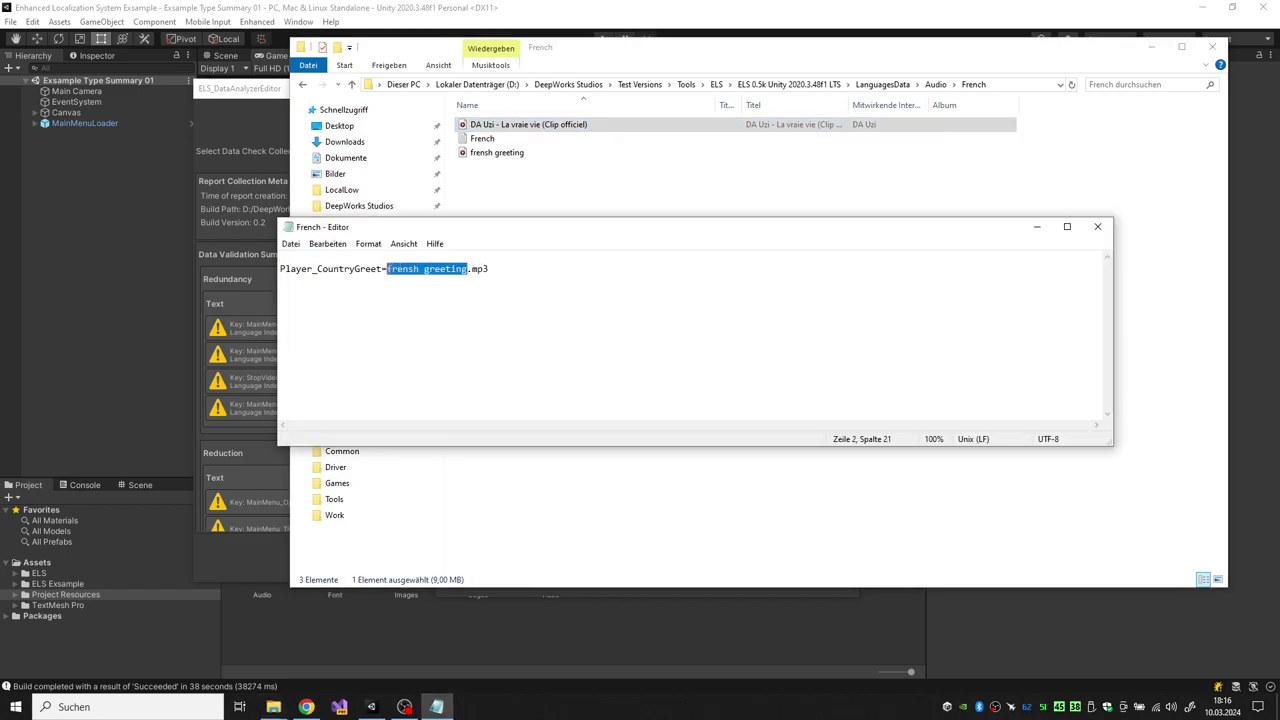
click(290, 244)
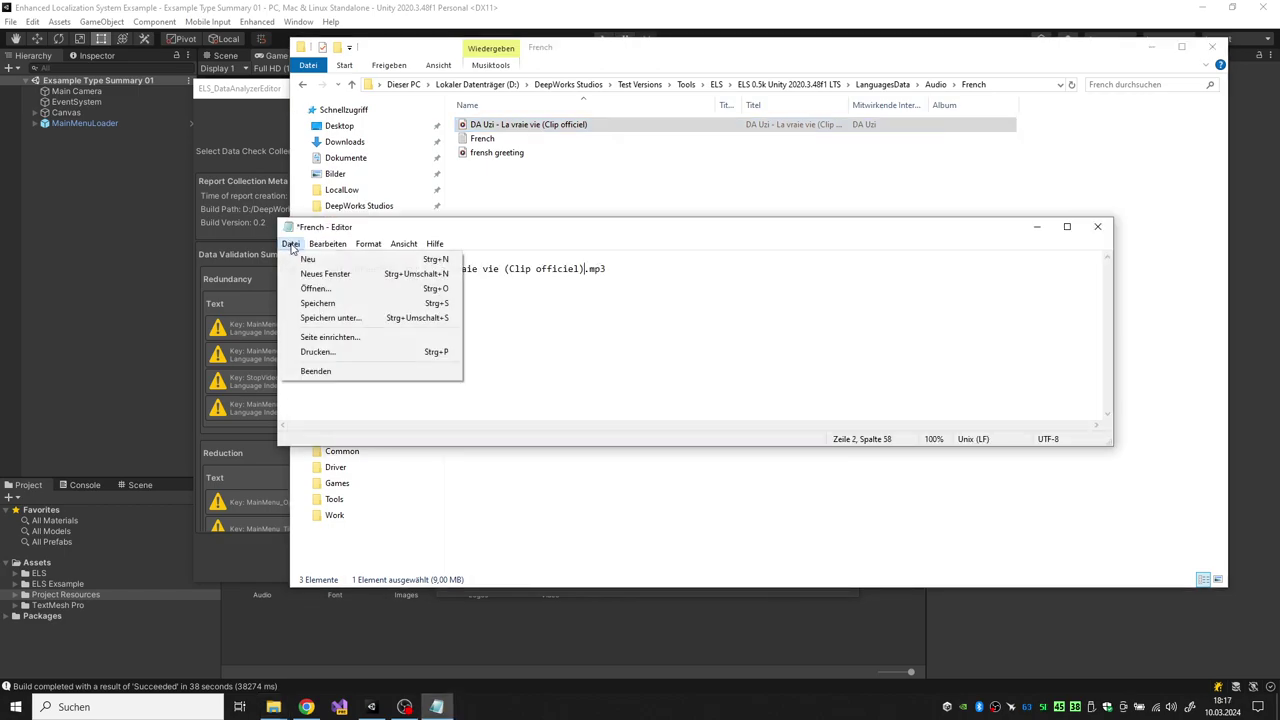
click(335, 303)
- Launch the Enhanced Localization System game from the ELS 0.5k Unity build folder
click(1085, 229)
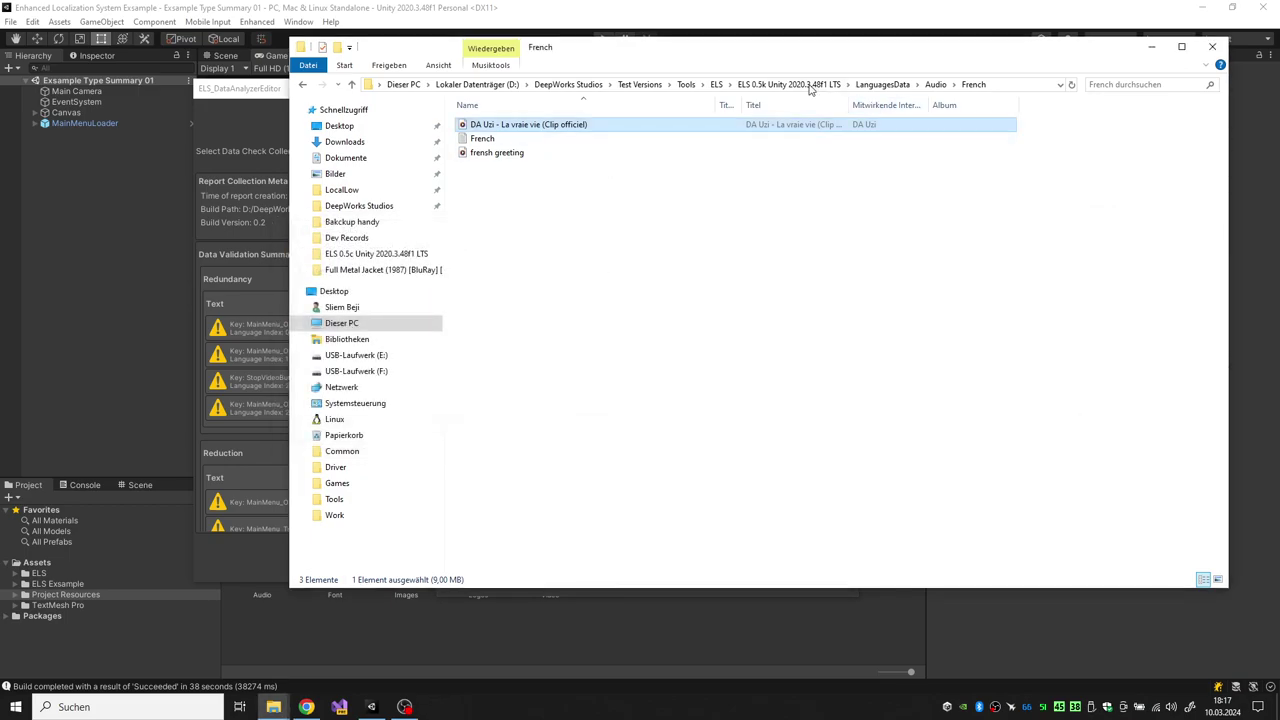
click(788, 84)
double_click(540, 195)
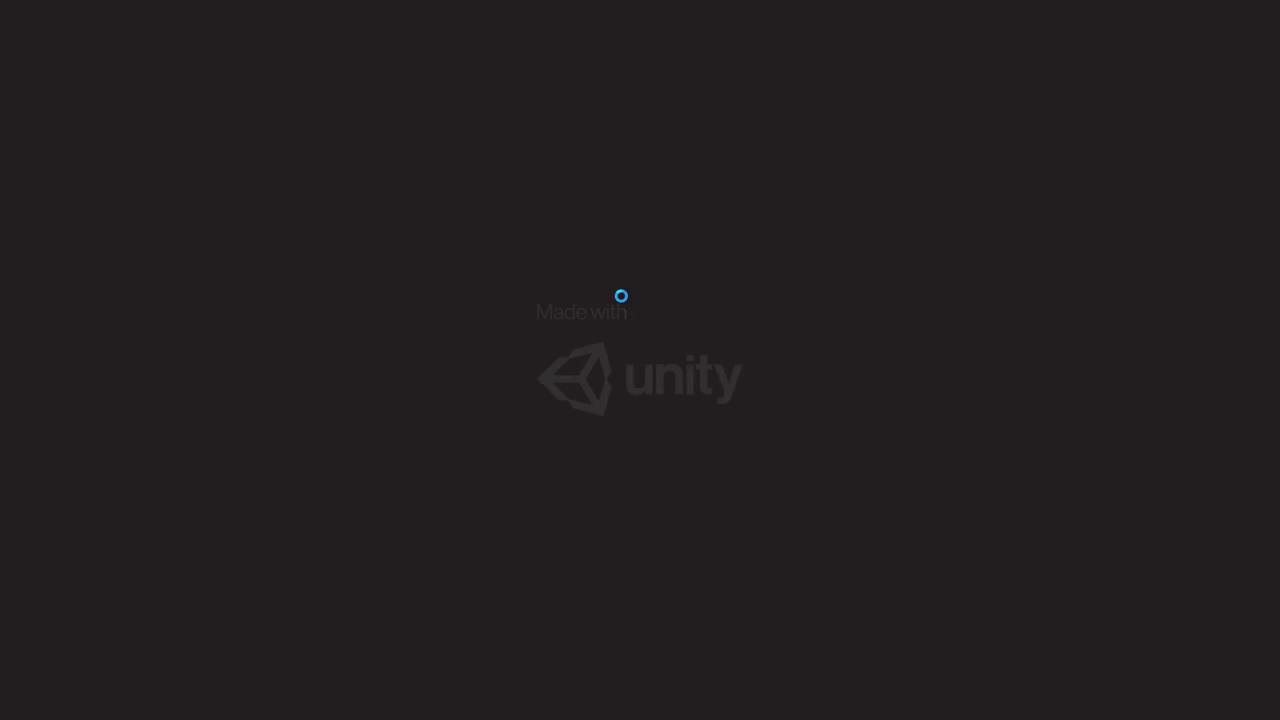
- Cycle the game's language with SET NEXT LANGUAGE until it lands on French
key(Escape)
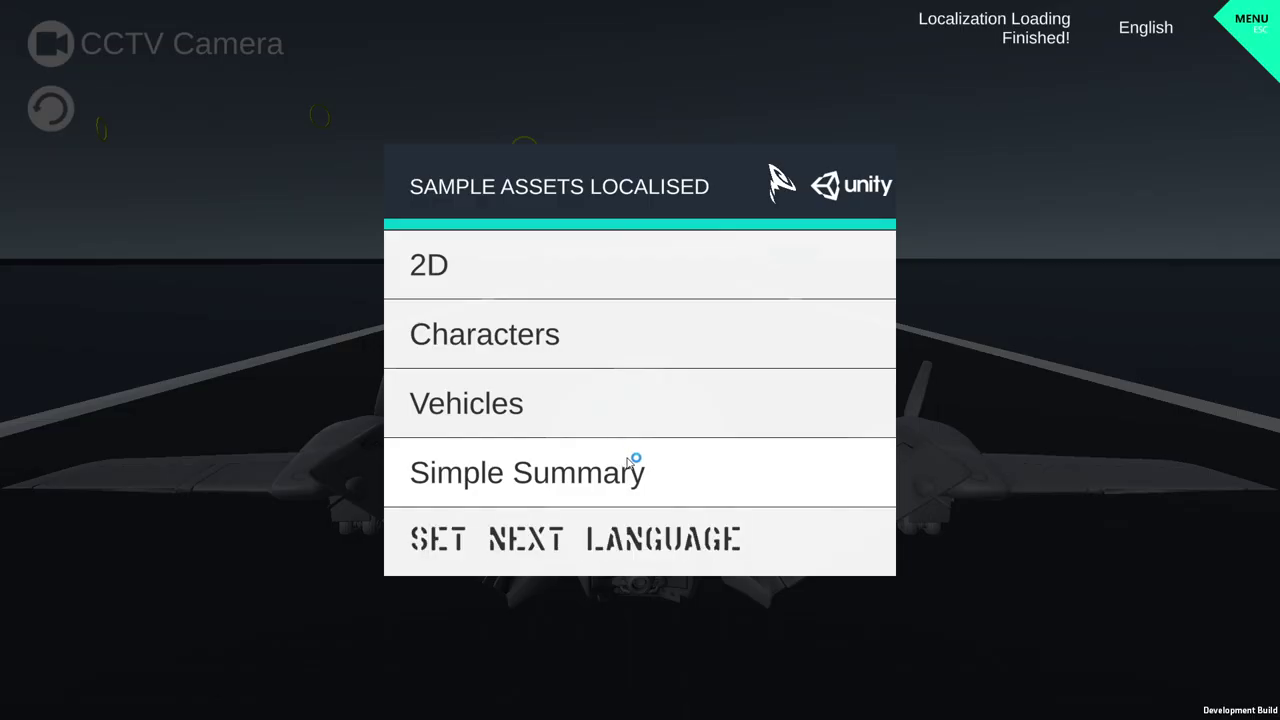
click(626, 555)
click(560, 547)
click(552, 551)
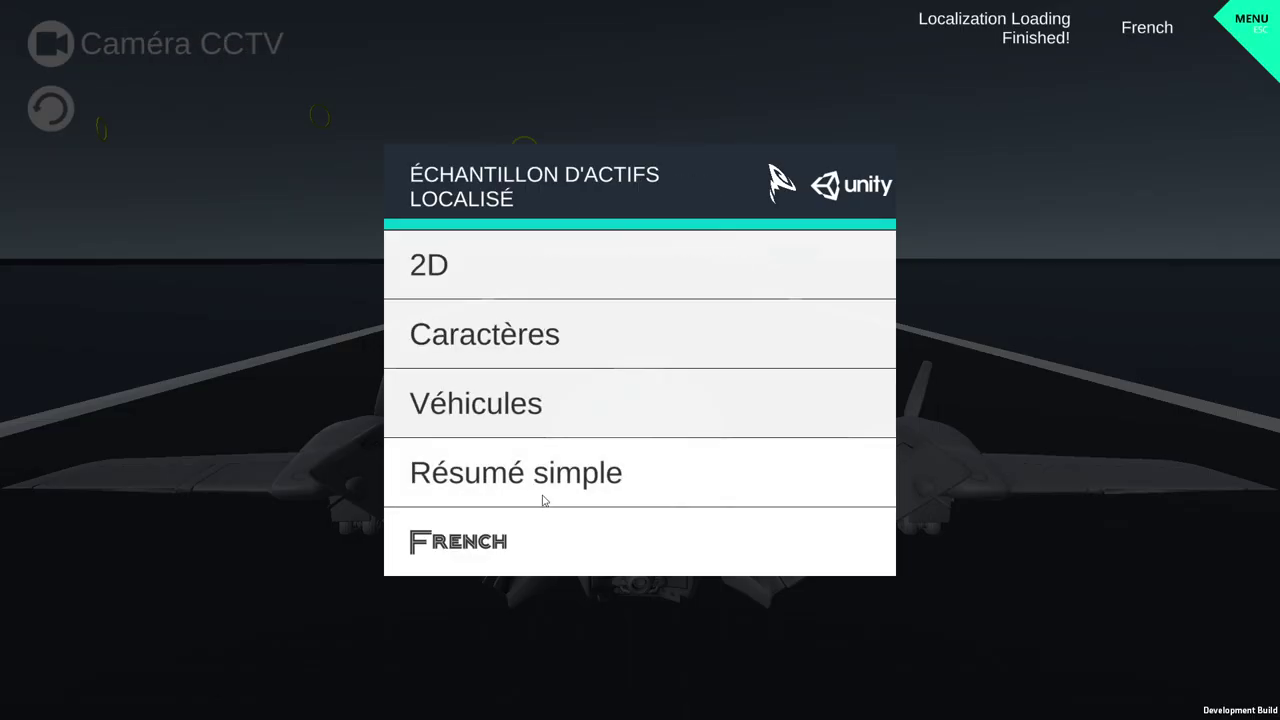
- Load the Résumé simple > Résumé 02 scene and play the French video with Lire la vidéo
click(543, 500)
click(534, 352)
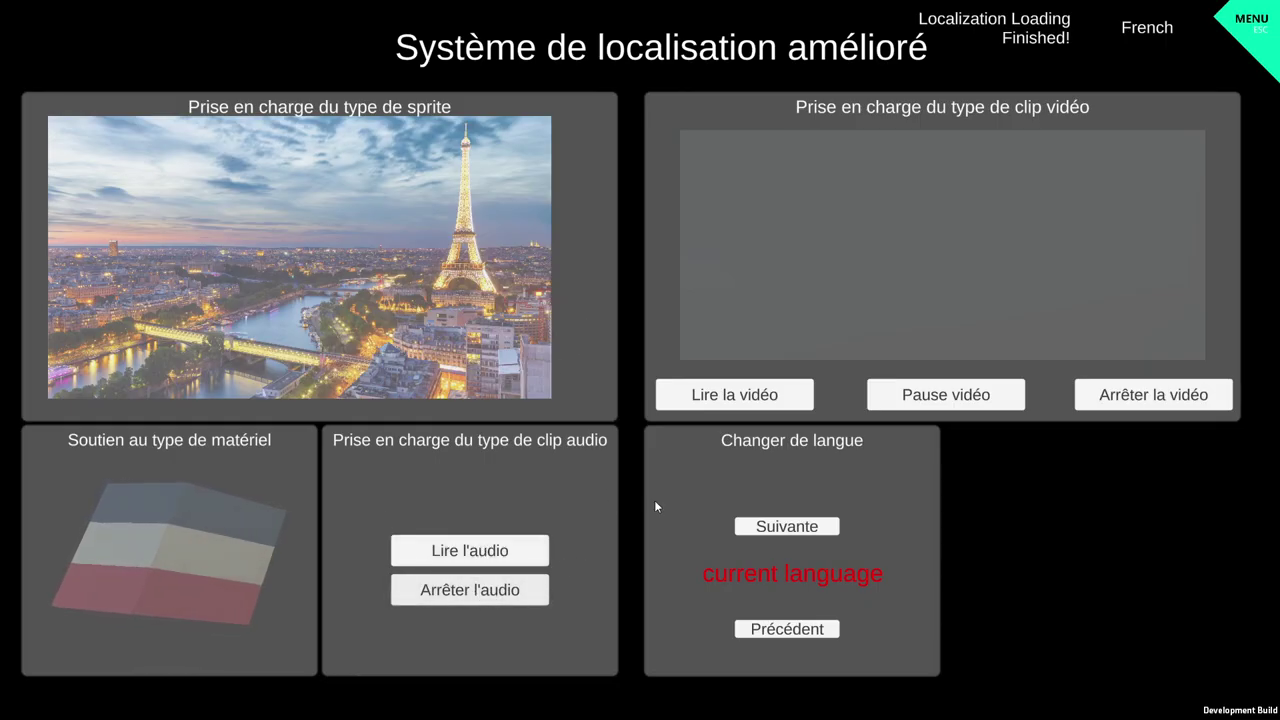
click(734, 394)
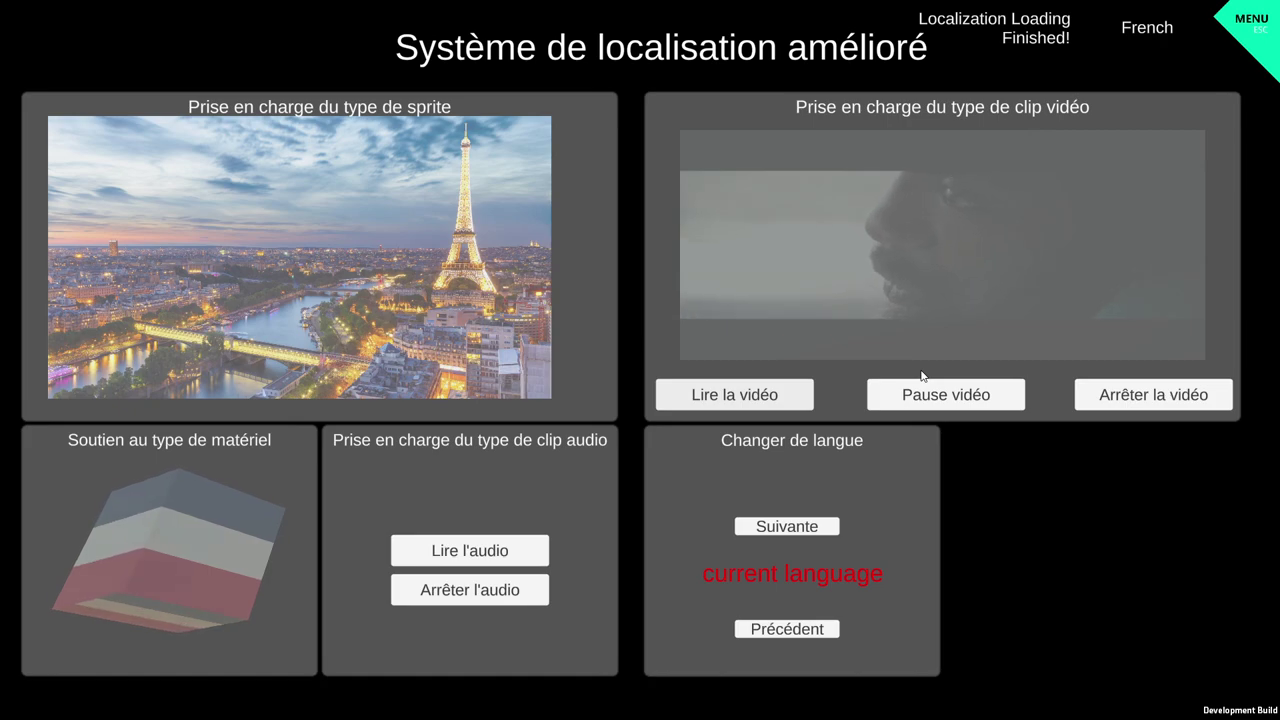
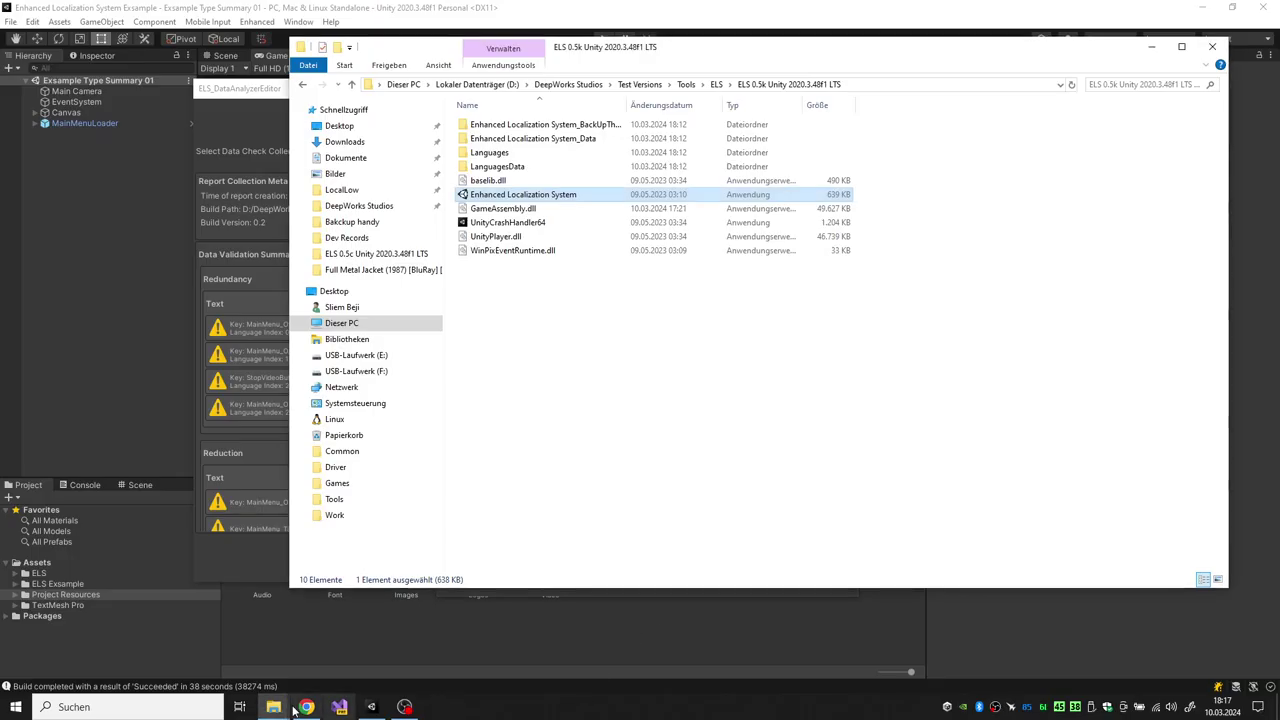
- Run a Google search for 'tour de france' in the earlier search tab
click(305, 708)
click(634, 163)
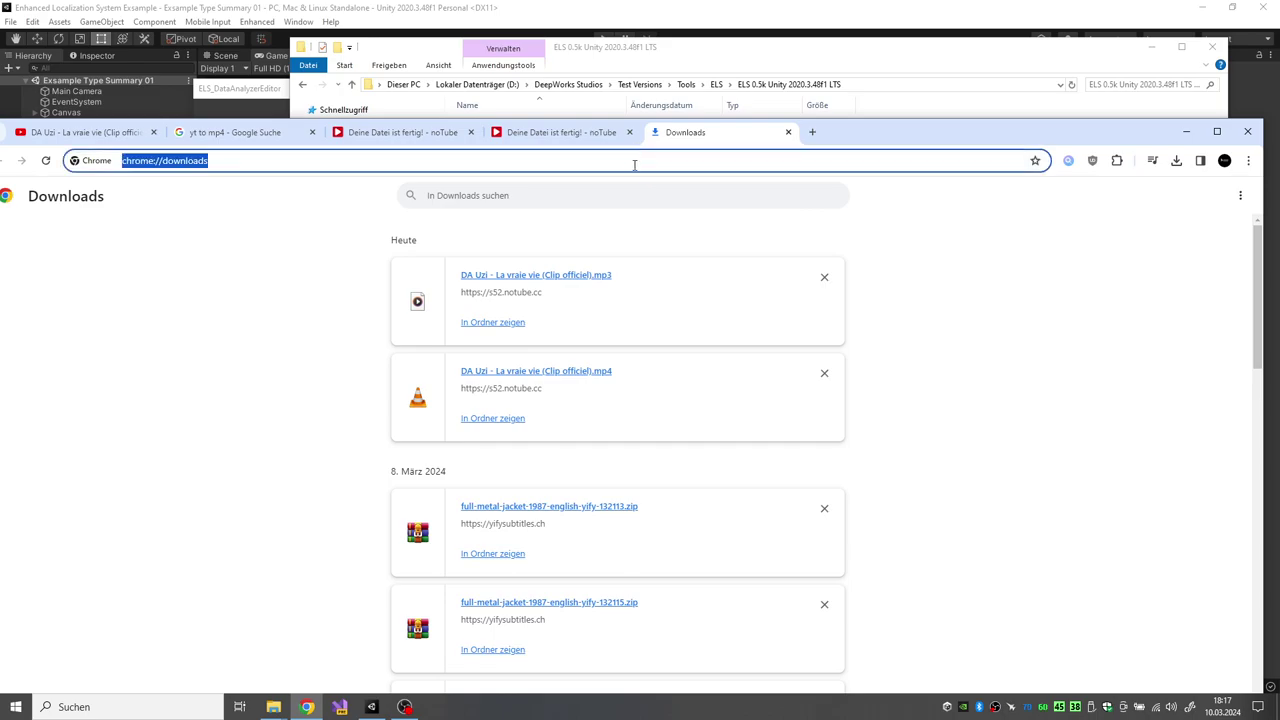
click(215, 134)
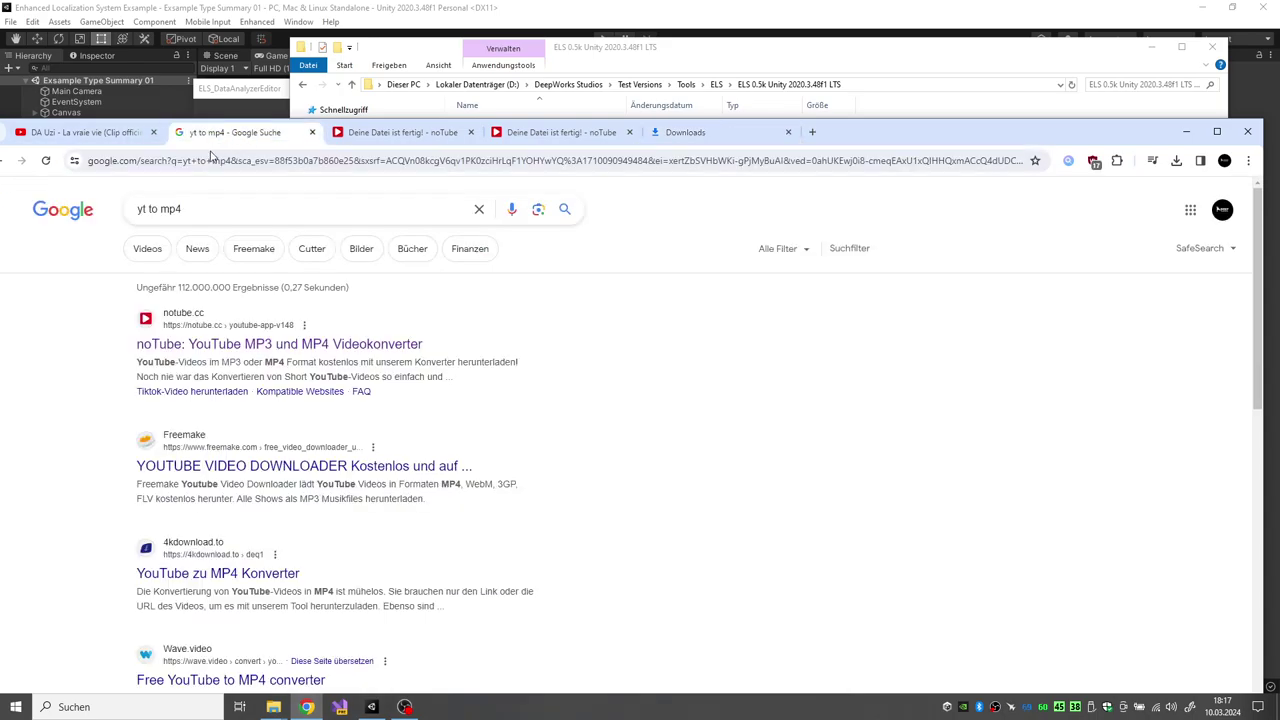
text(tu do)
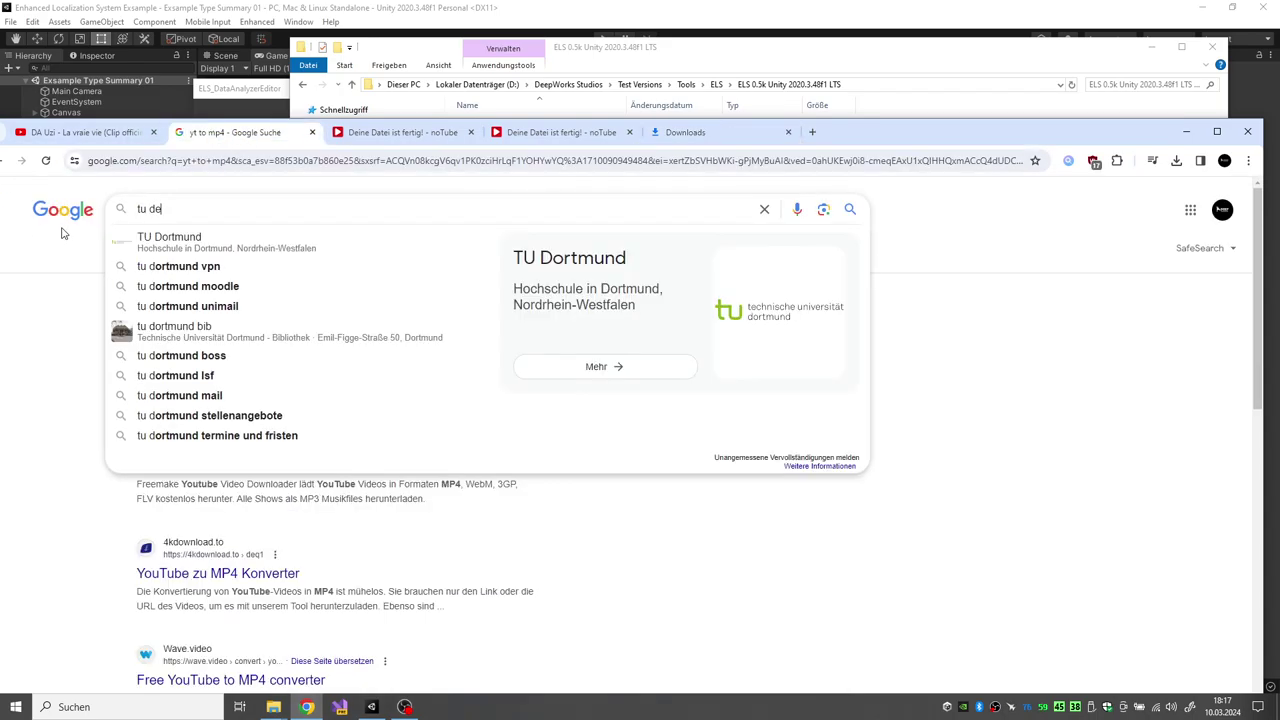
text(e france 2024)
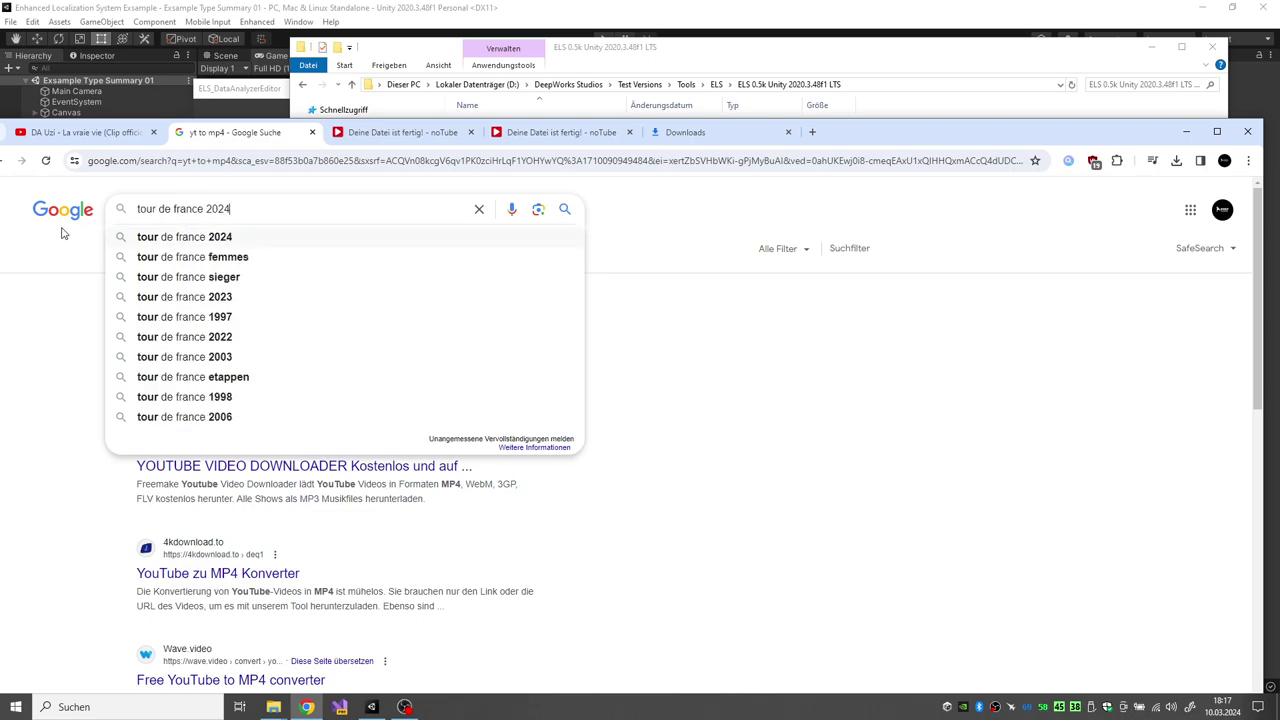
key(BackSpace)
key(BackSpace)
key(BackSpace)
key(BackSpace)
key(BackSpace)
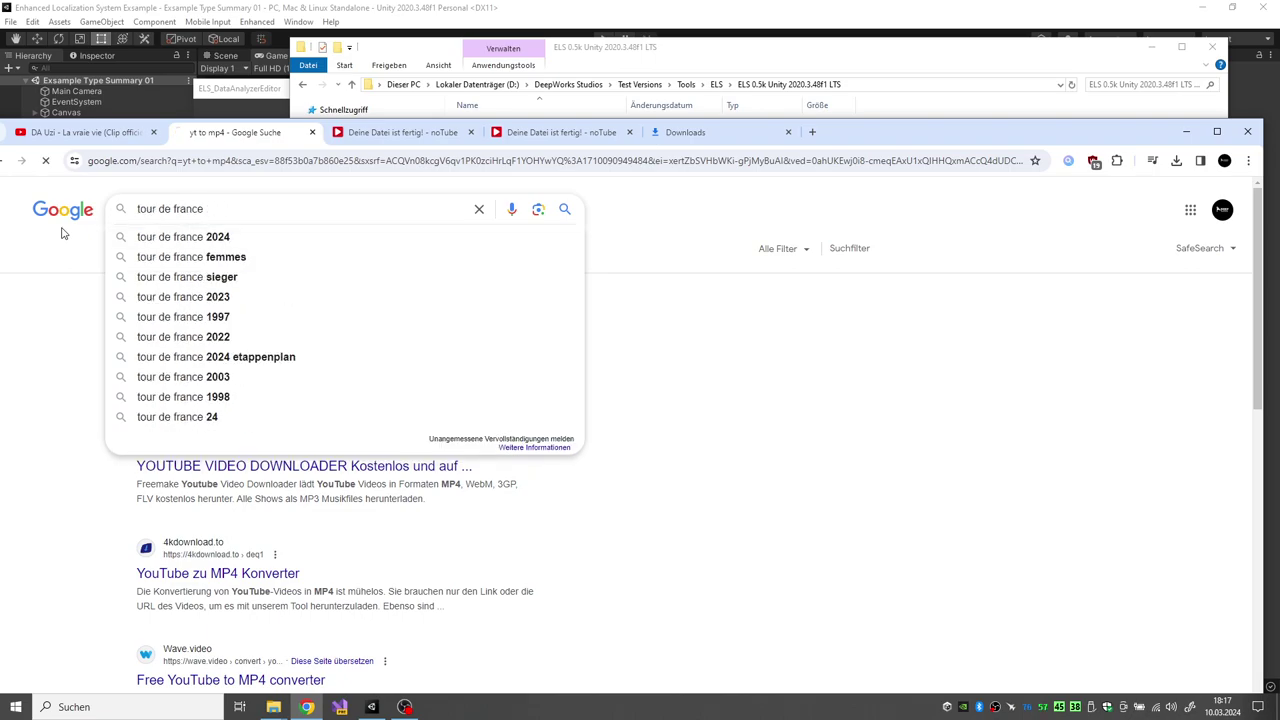
key(Return)
- In image results, open the PlayStation Tour de France picture in its own new tab
click(200, 249)
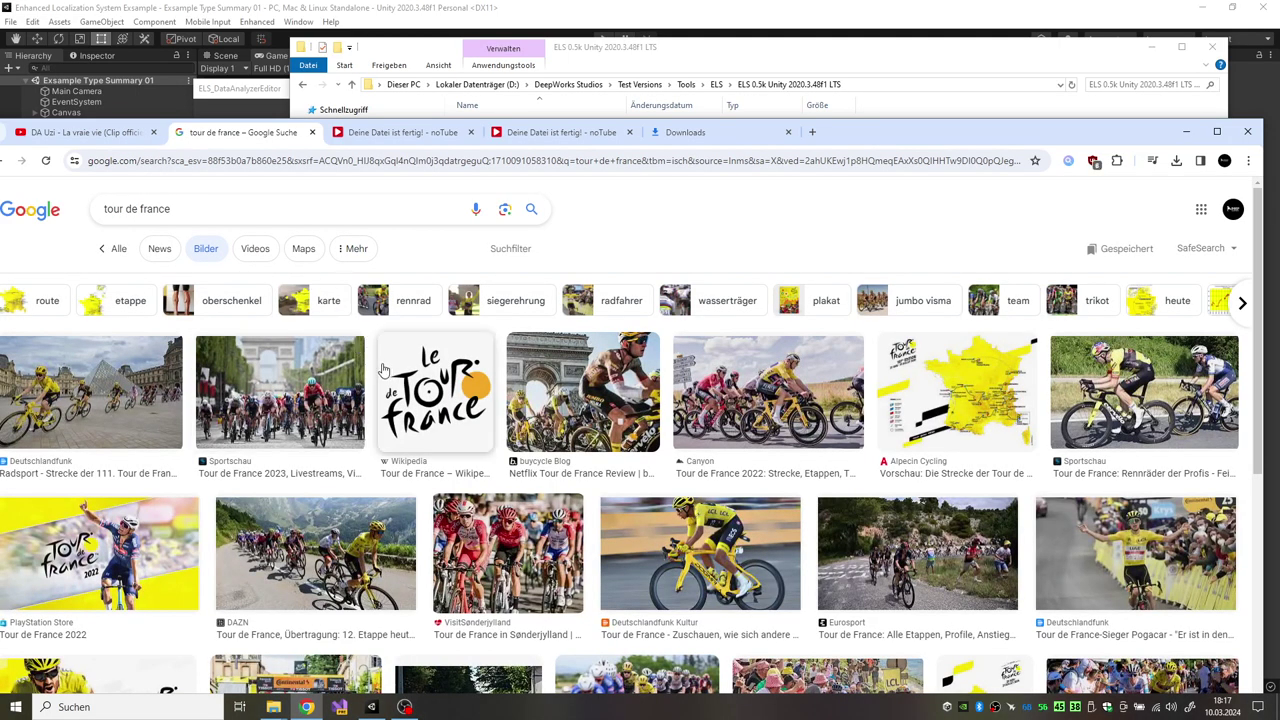
scroll(249, 450, down, 1)
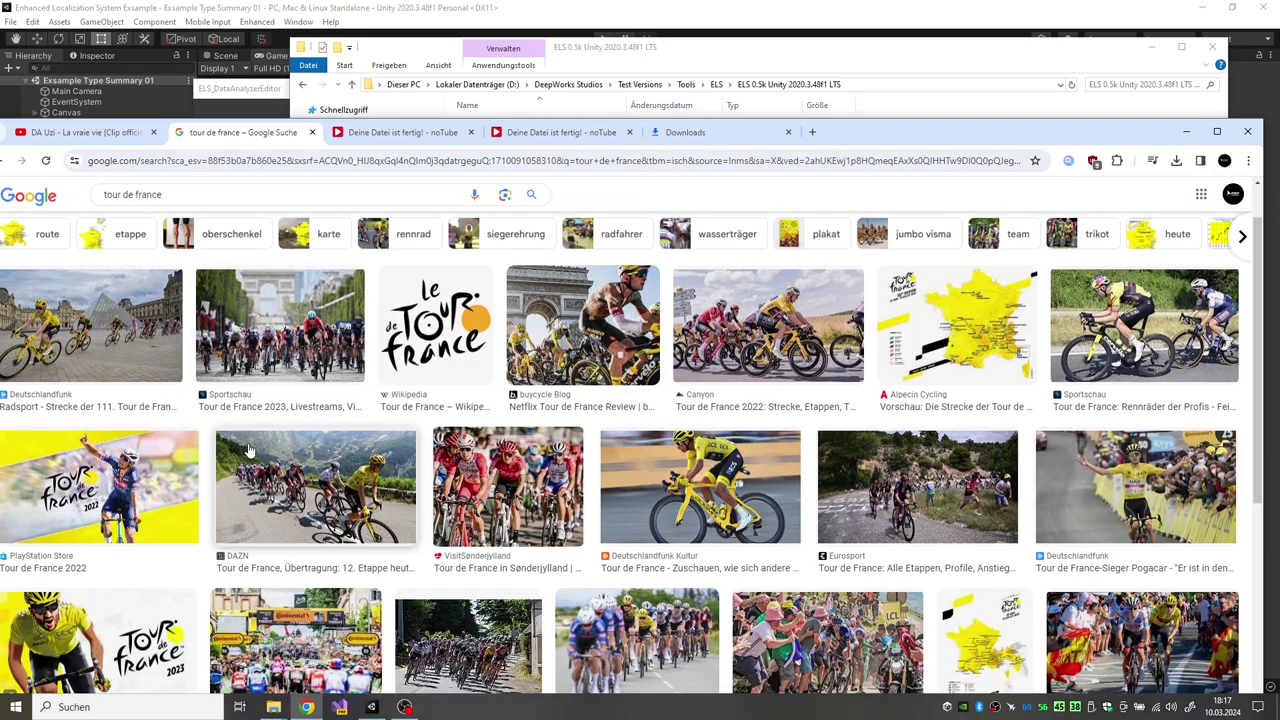
right_click(148, 470)
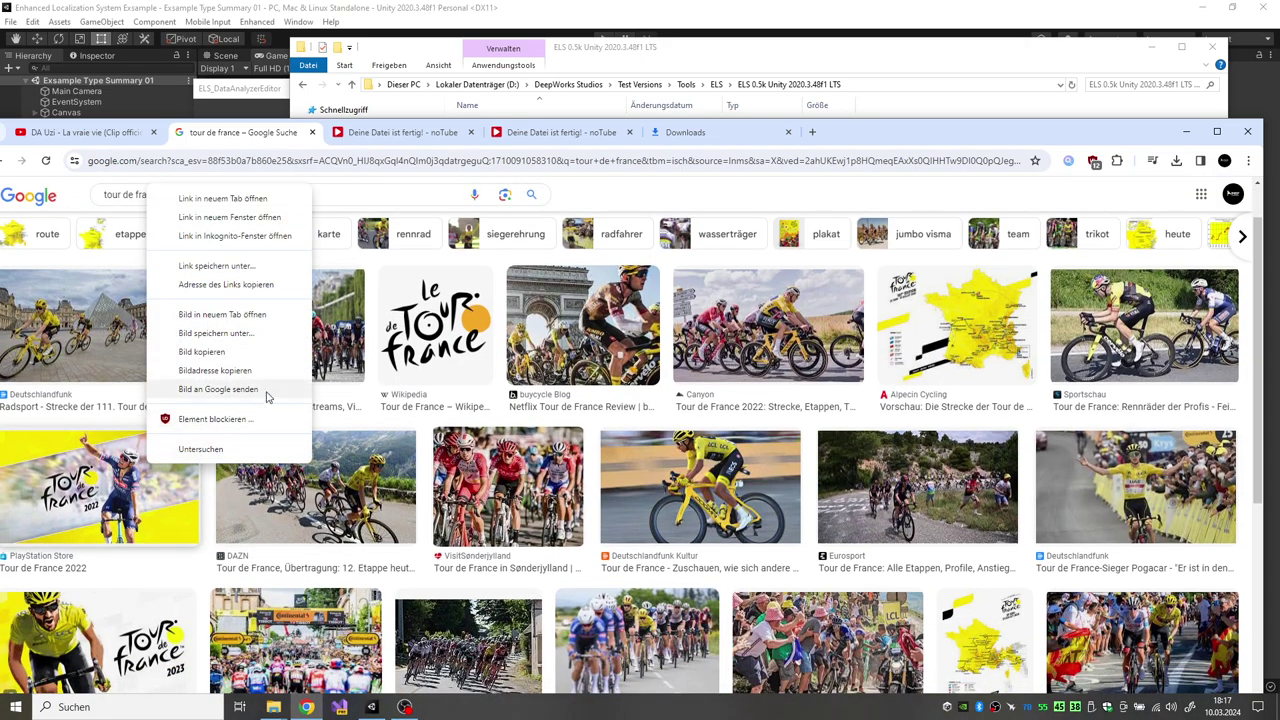
click(222, 314)
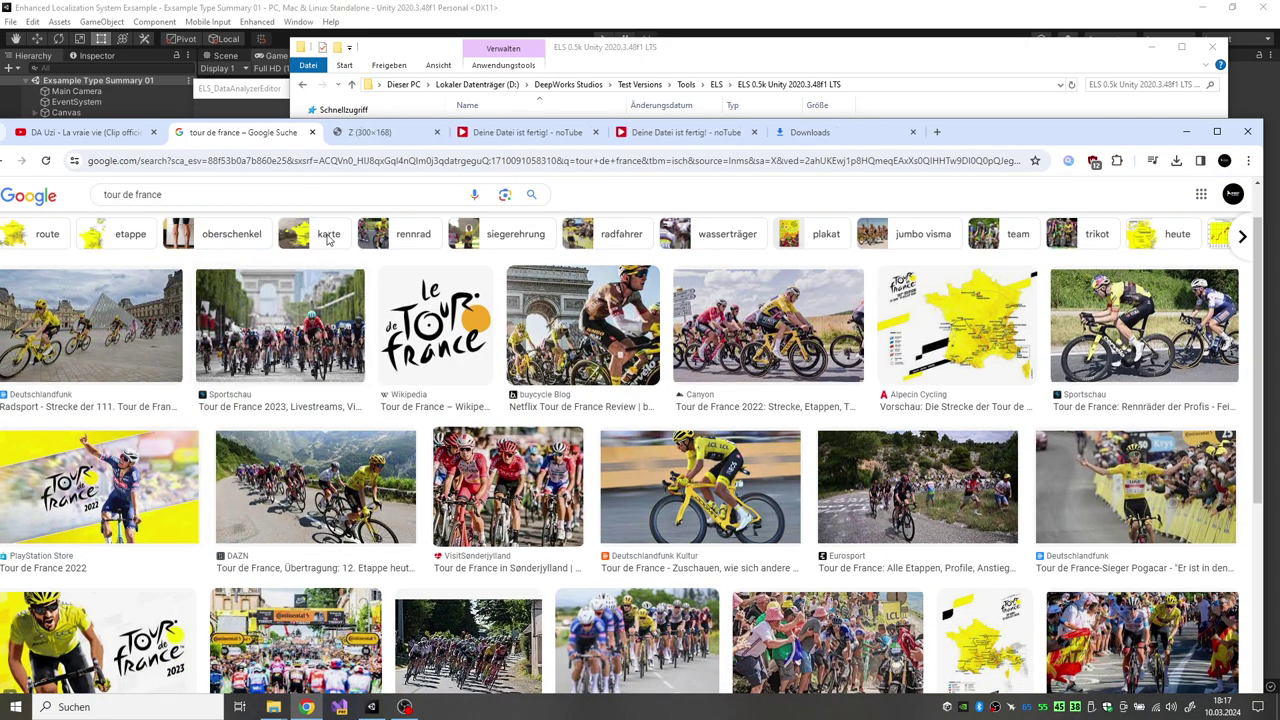
click(400, 132)
click(255, 135)
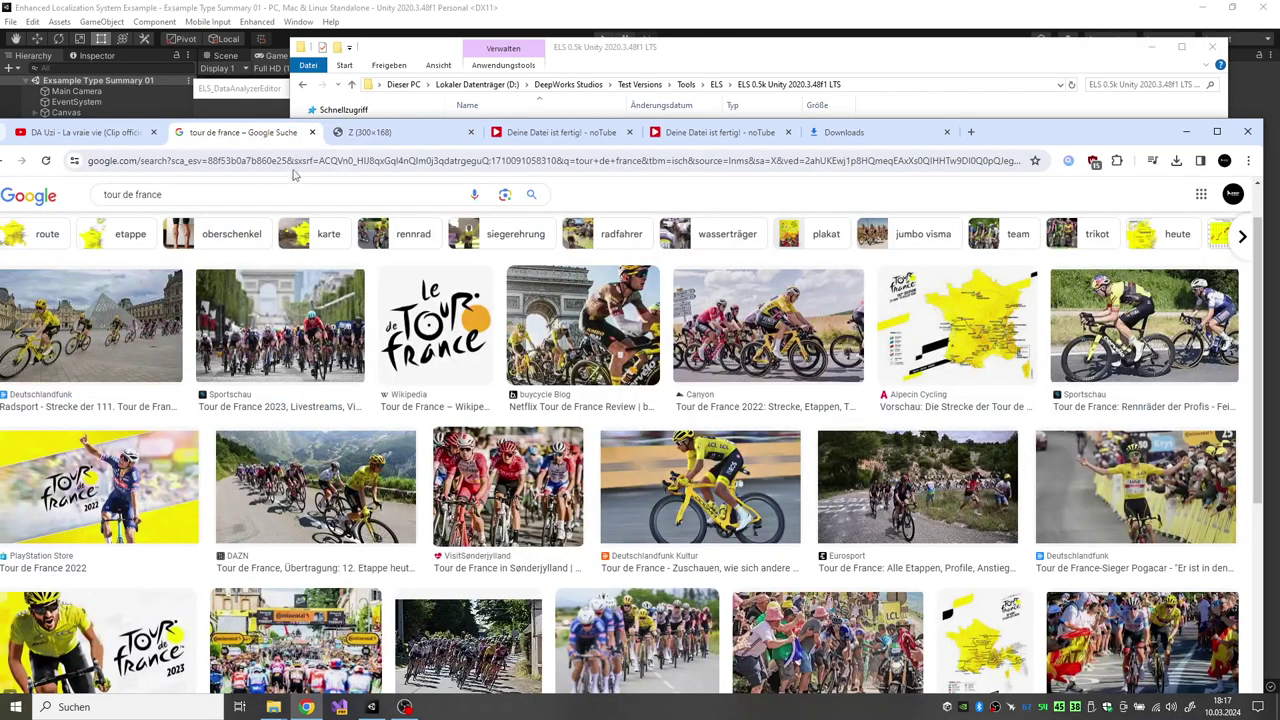
mouse_move(1030, 135)
mouse_down()
mouse_move(1115, 110)
mouse_move(1022, 55)
mouse_up()
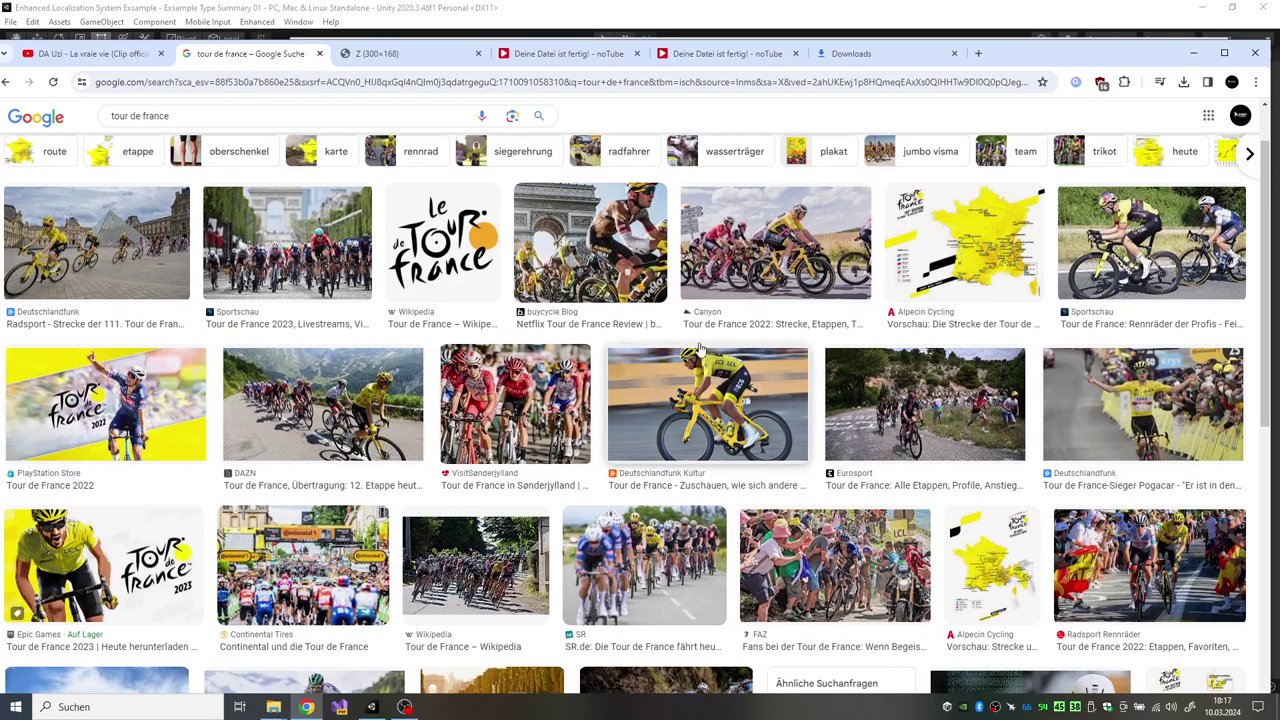
scroll(670, 350, down, 3)
scroll(670, 350, down, 1)
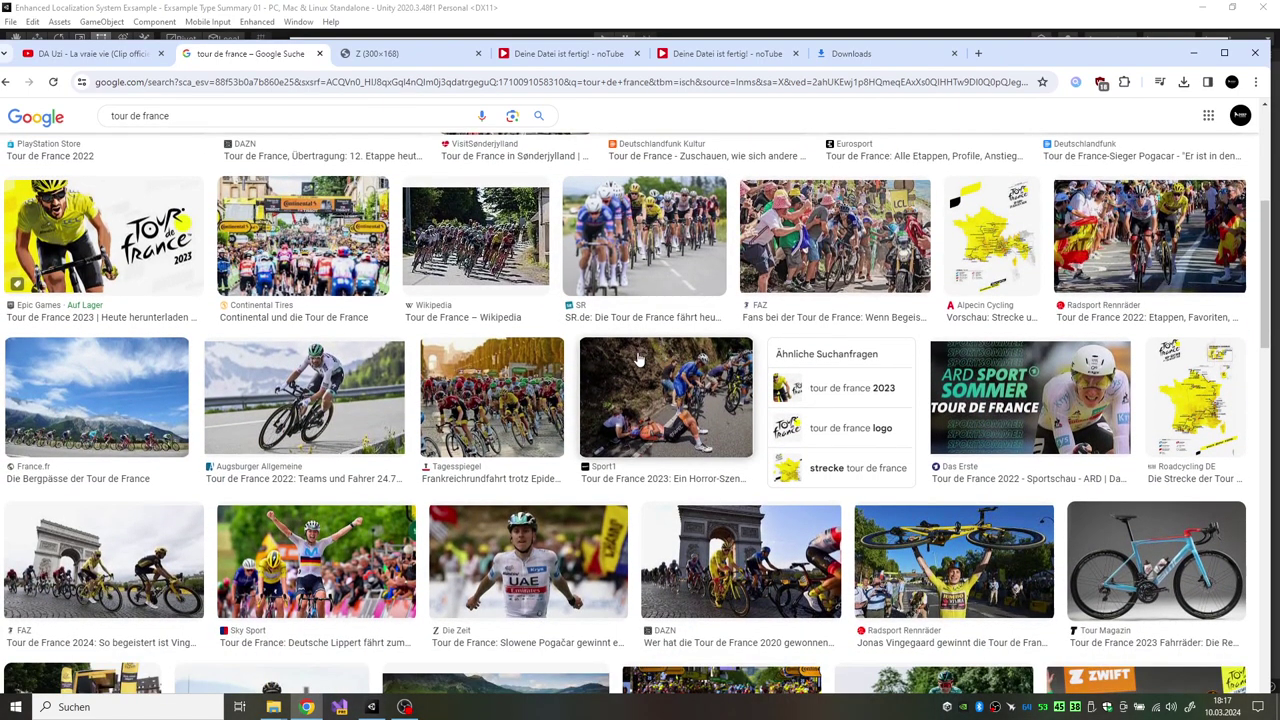
- Refine the search to 'tour de france full hd', open the Wallpapers.com page, and close extra image tabs
click(284, 117)
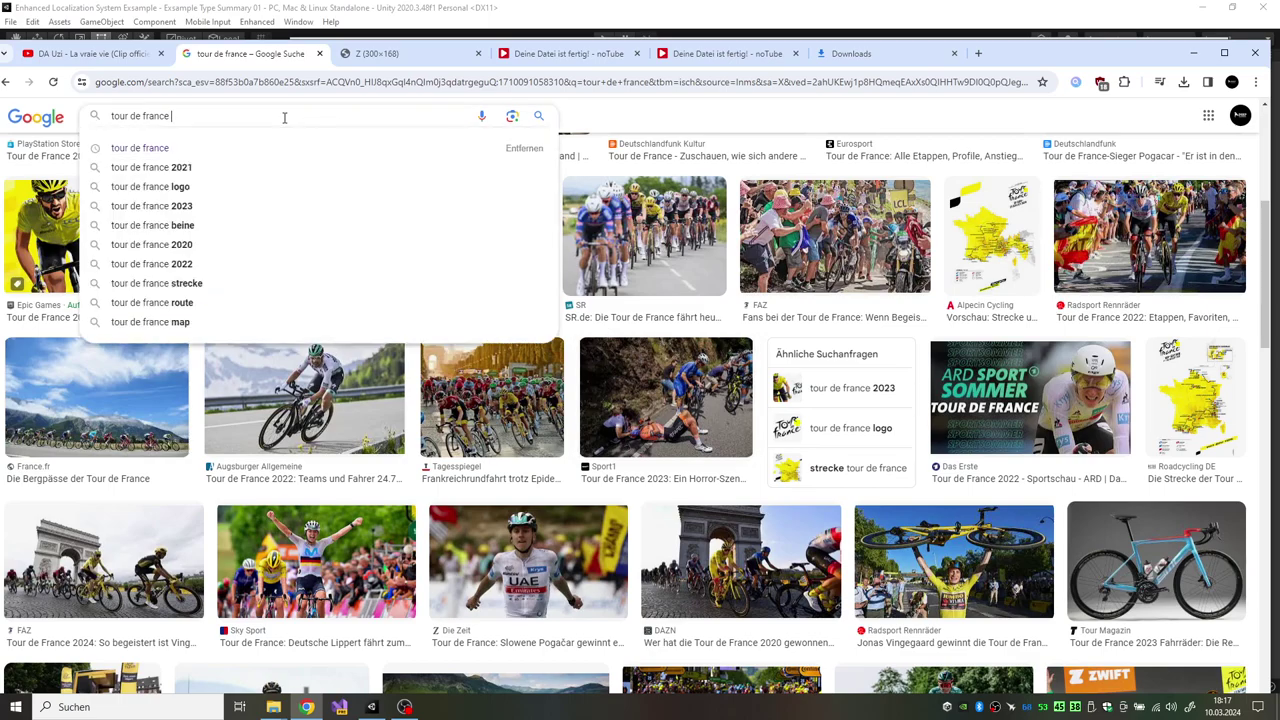
text(full hd)
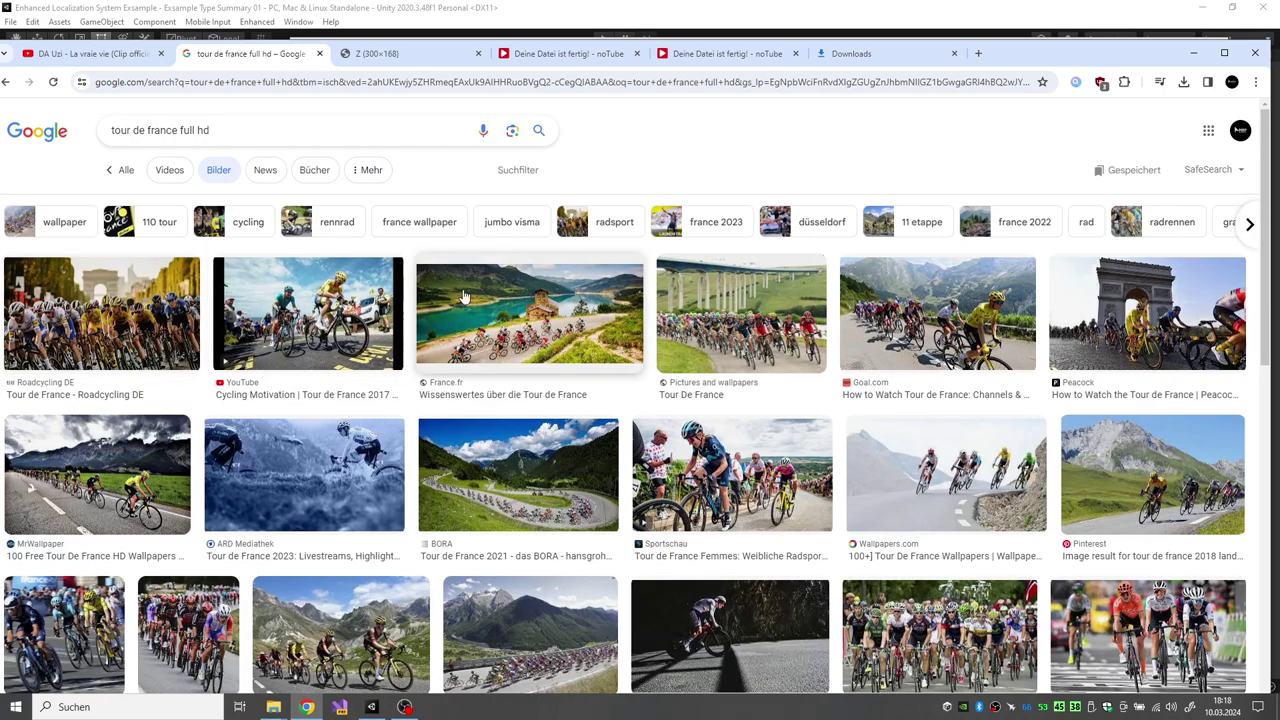
right_click(878, 446)
click(958, 285)
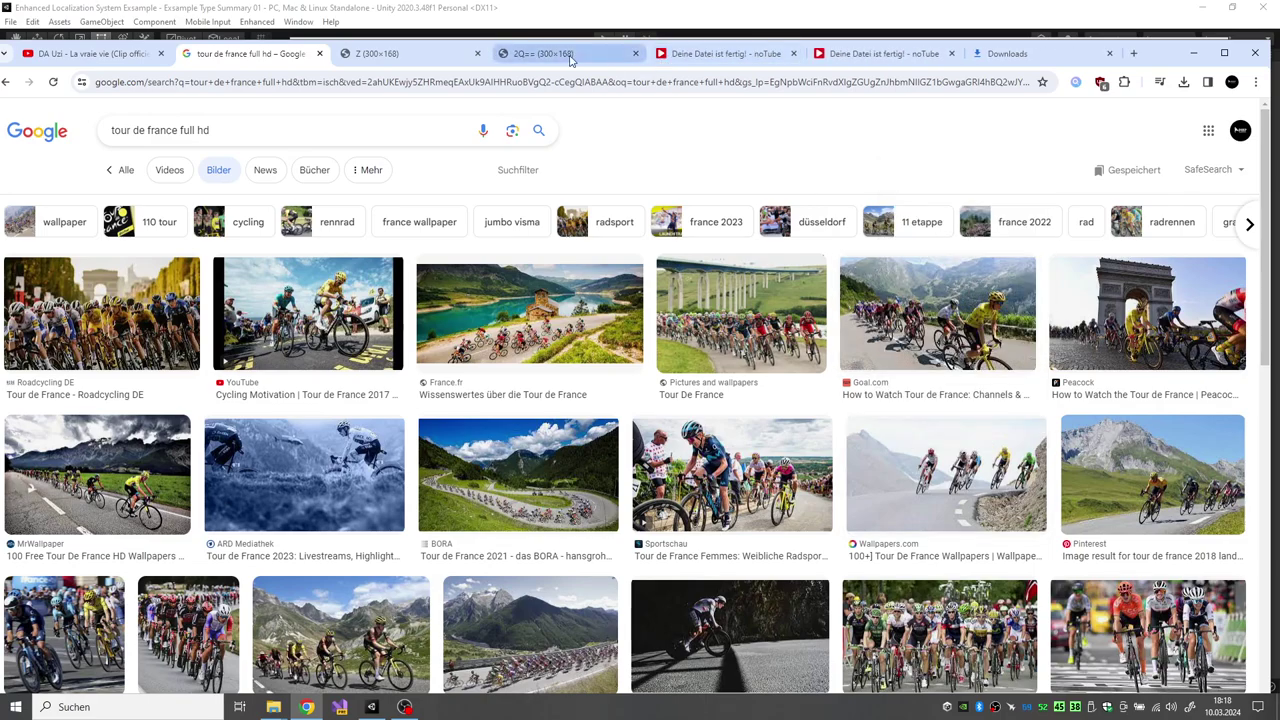
click(943, 484)
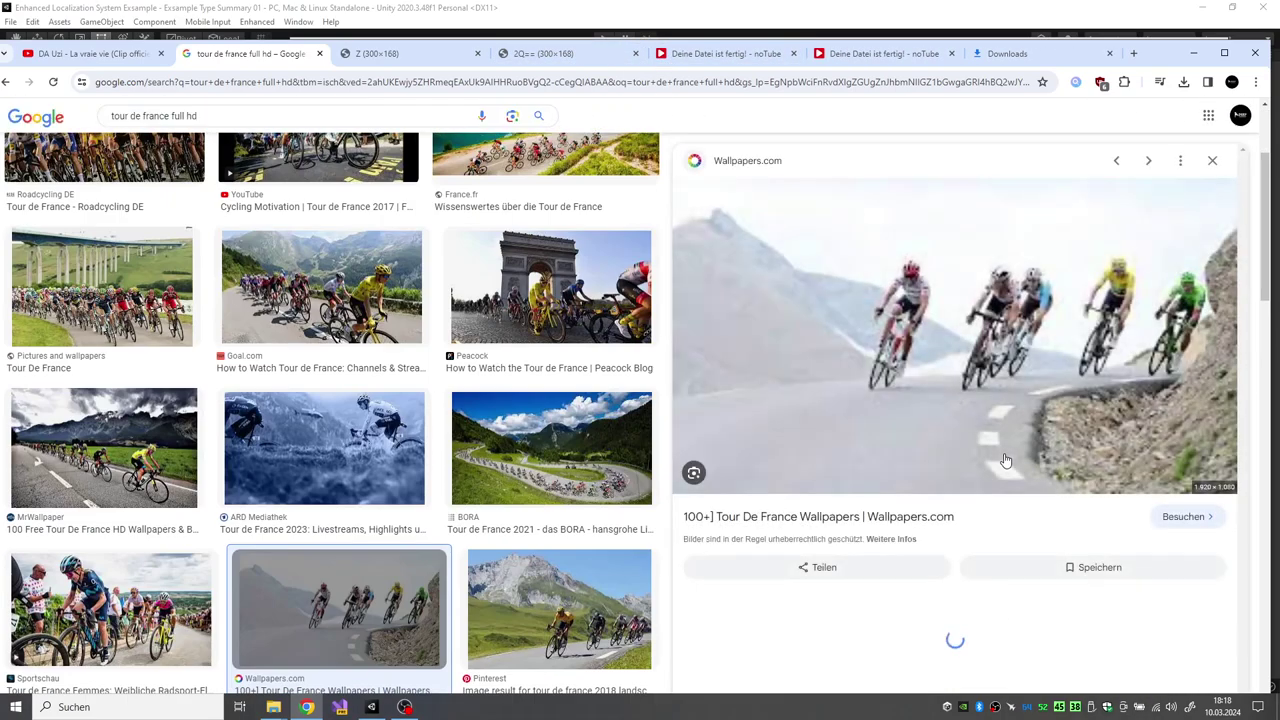
click(898, 488)
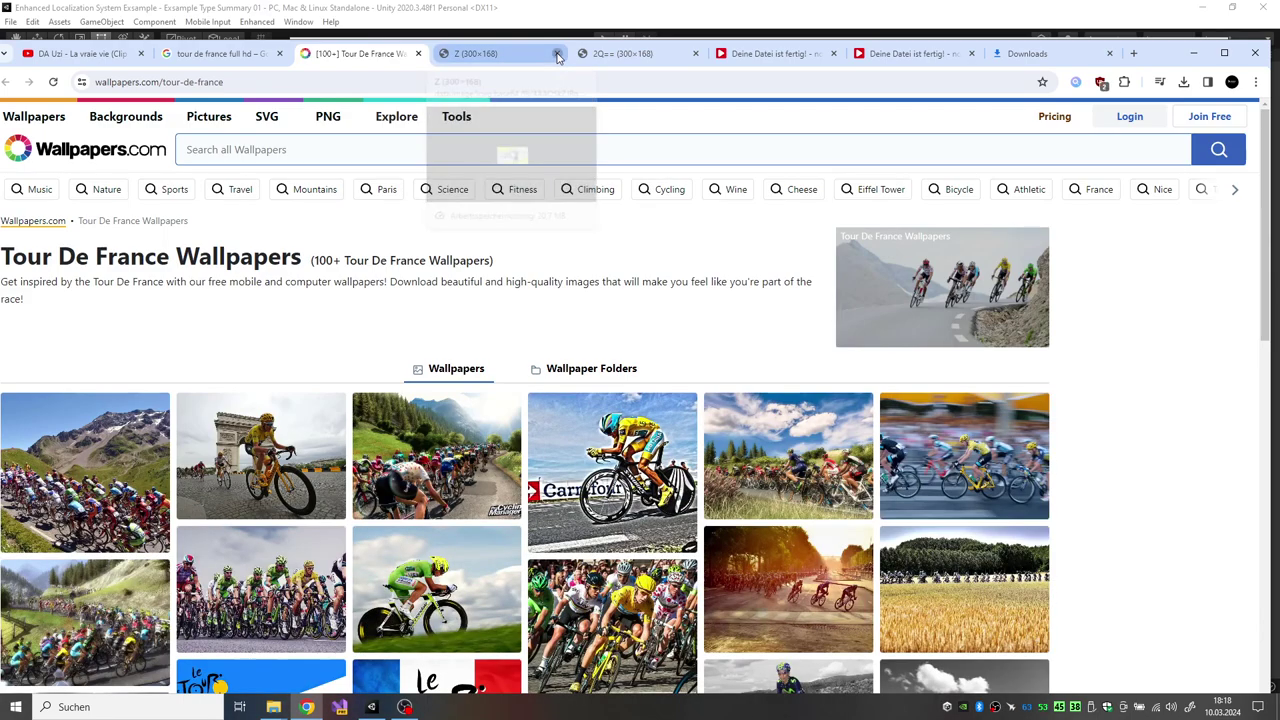
click(556, 53)
click(556, 53)
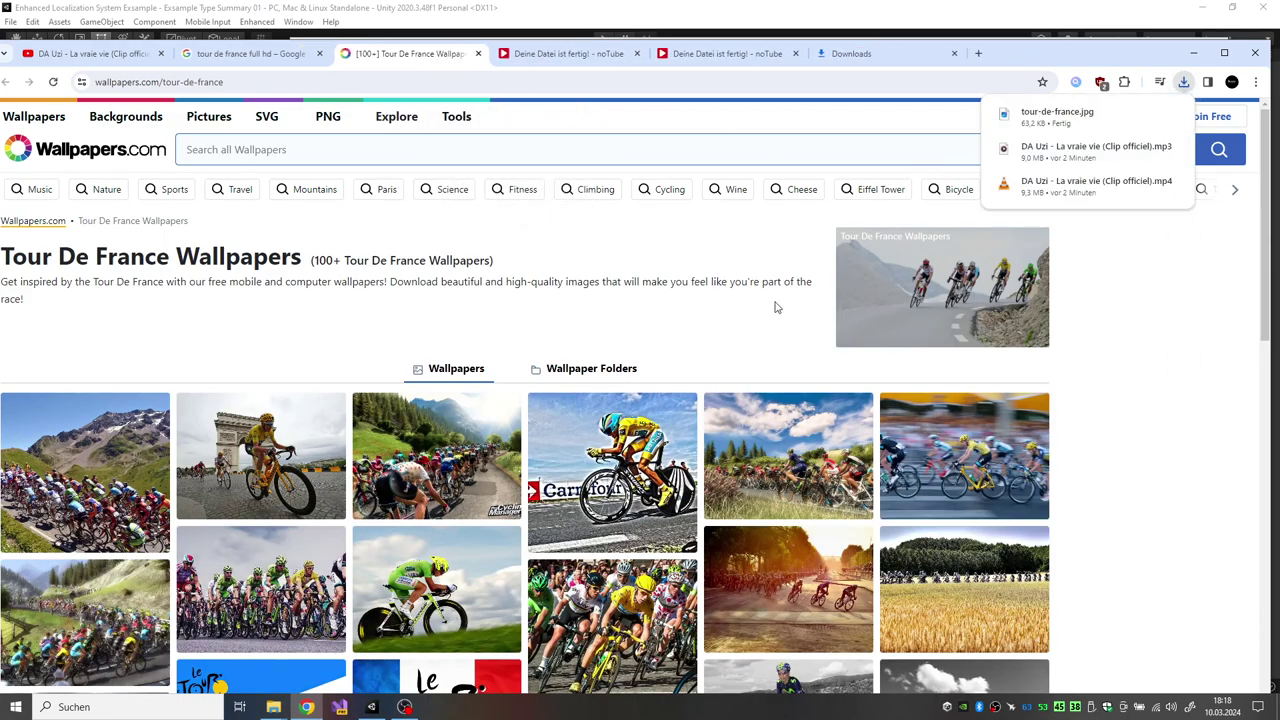
- Check the downloaded tour-de-france image's Details properties, showing 900 x 506 pixels
click(1147, 116)
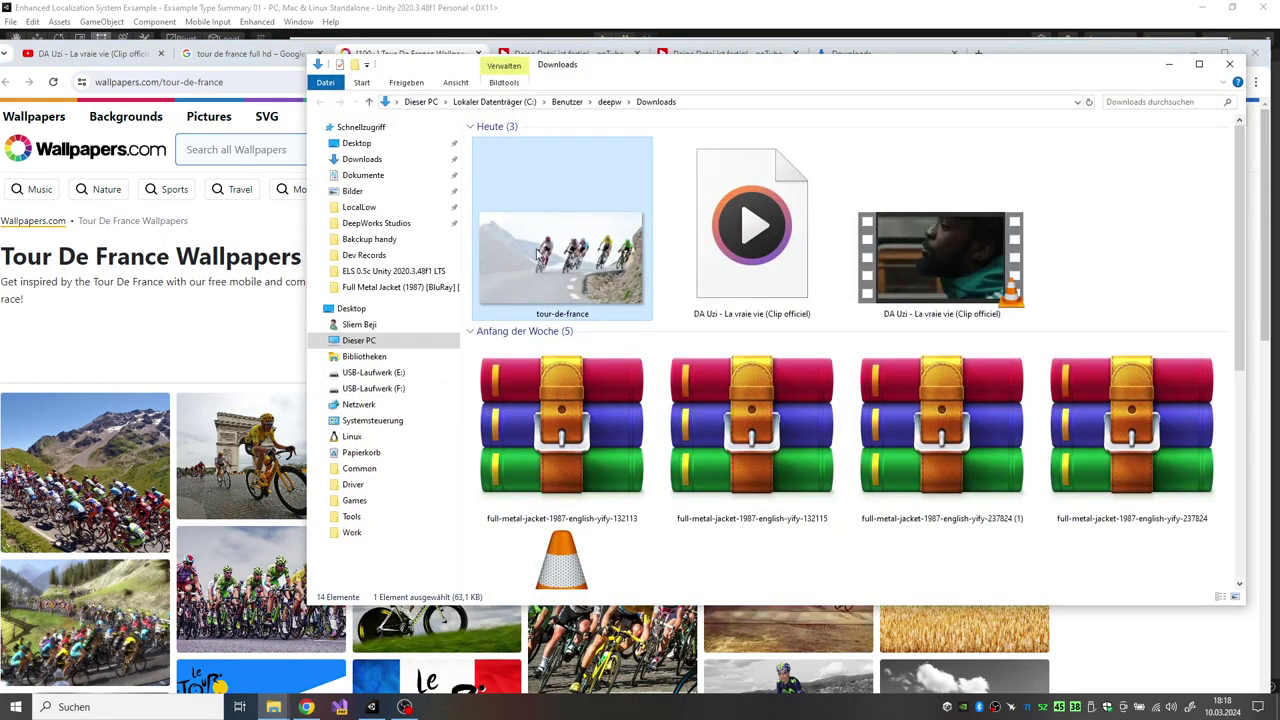
right_click(525, 242)
click(562, 681)
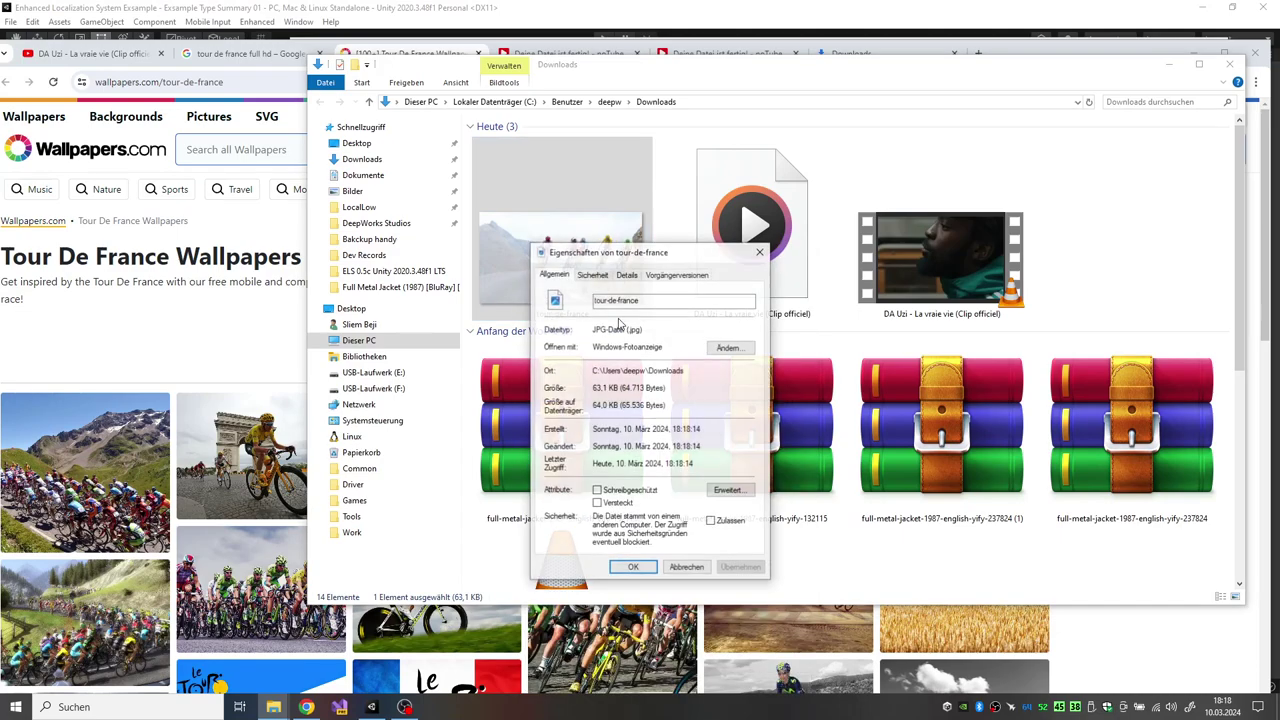
click(627, 276)
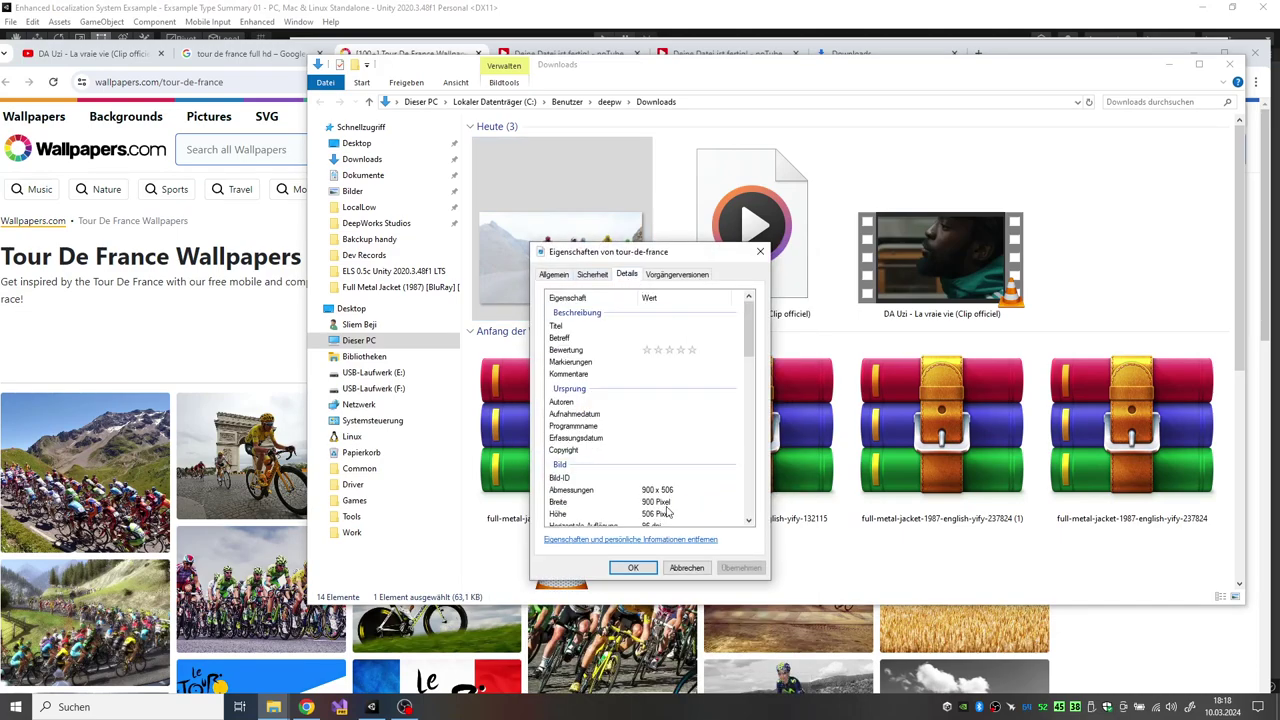
click(686, 568)
- Delete tour-de-france from Downloads and return to Chrome
right_click(590, 222)
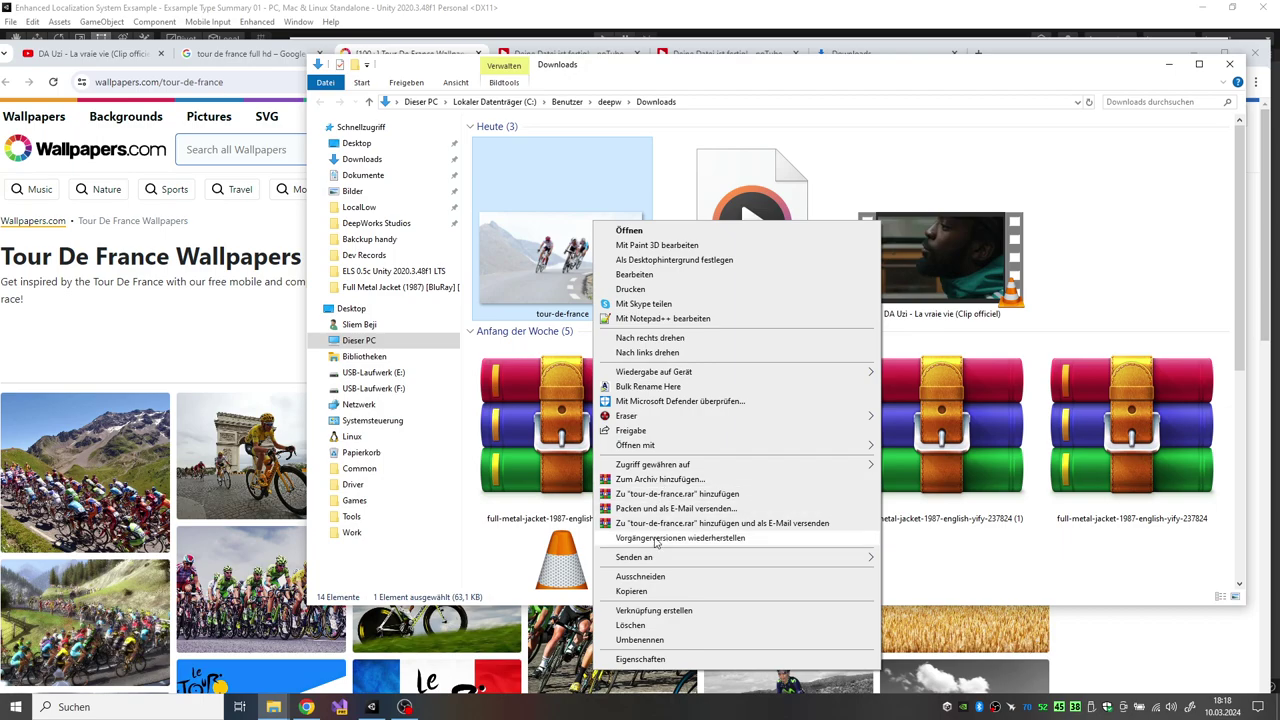
click(667, 626)
click(193, 318)
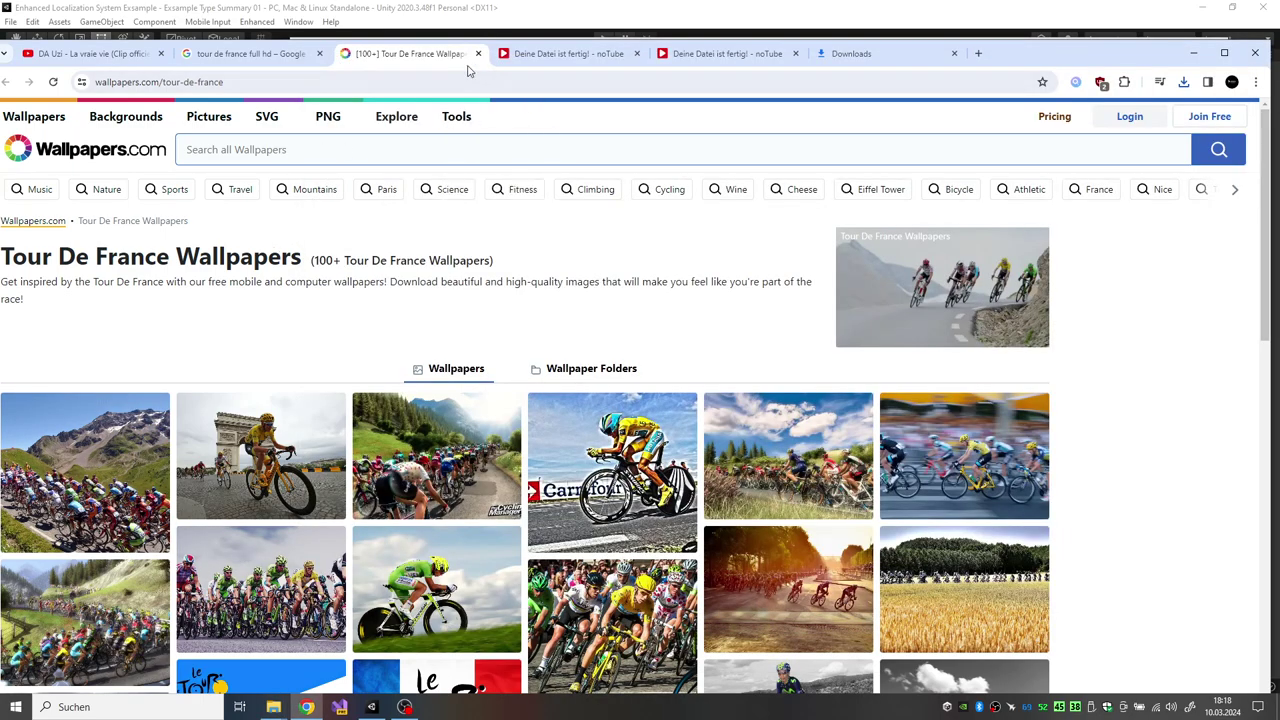
- Change the query to 'tour de france 1080p full hd' and open the first result picture in a new tab
click(250, 53)
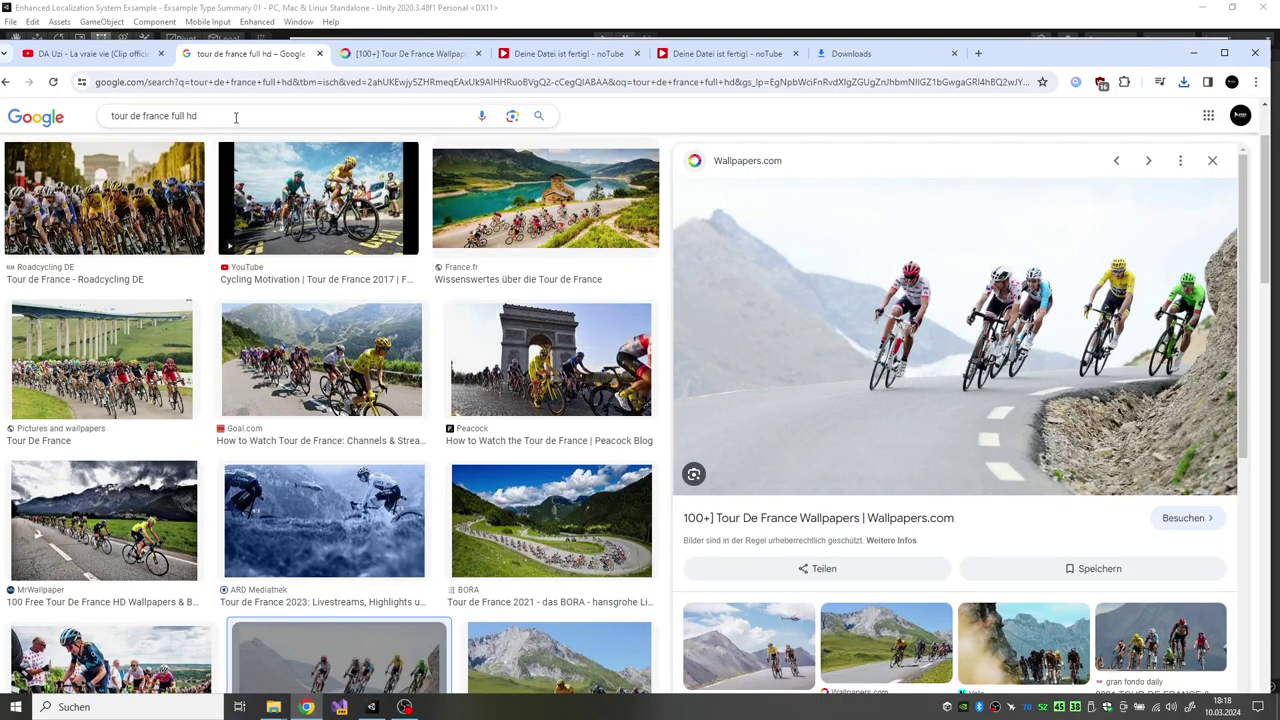
drag(230, 116, 170, 116)
text(1080p)
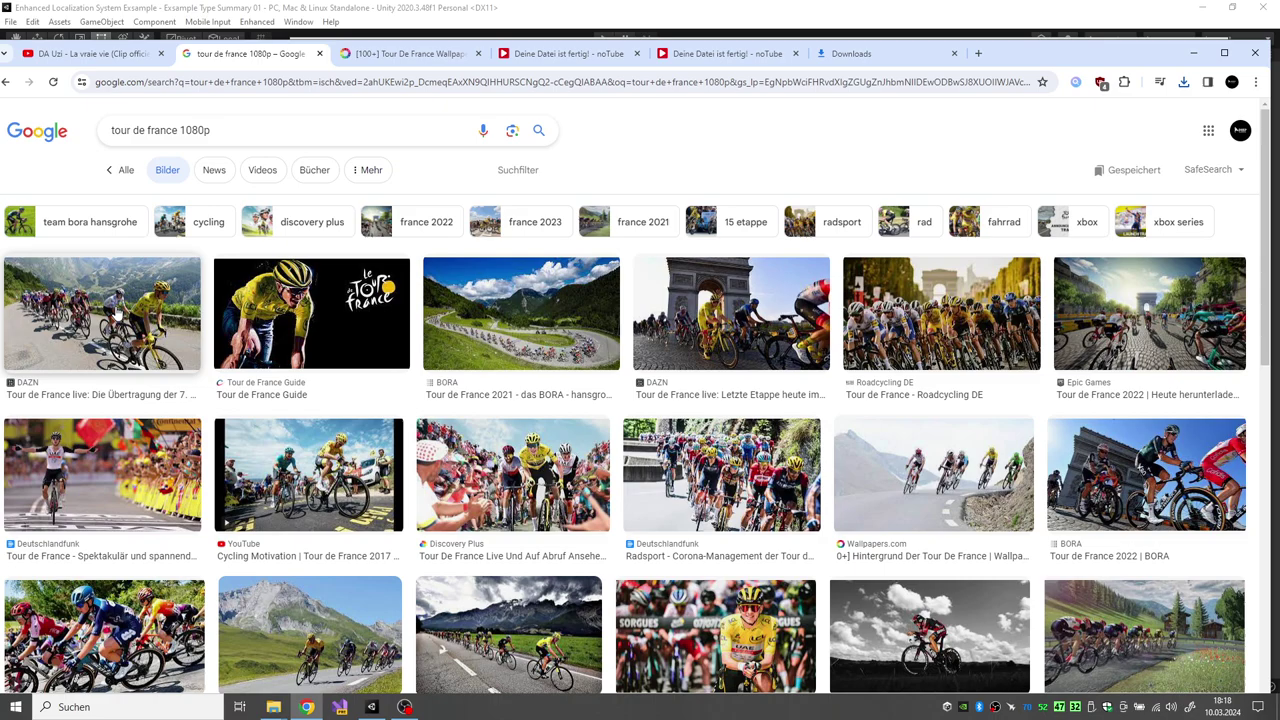
right_click(117, 314)
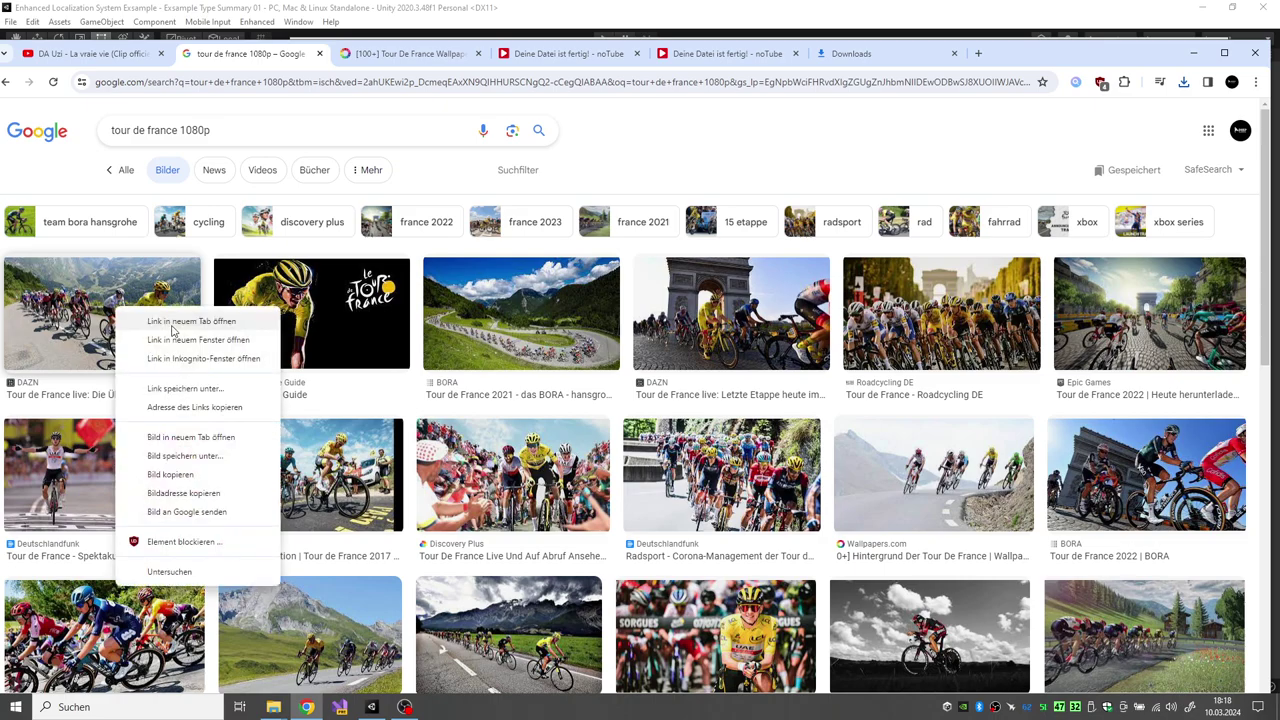
click(222, 438)
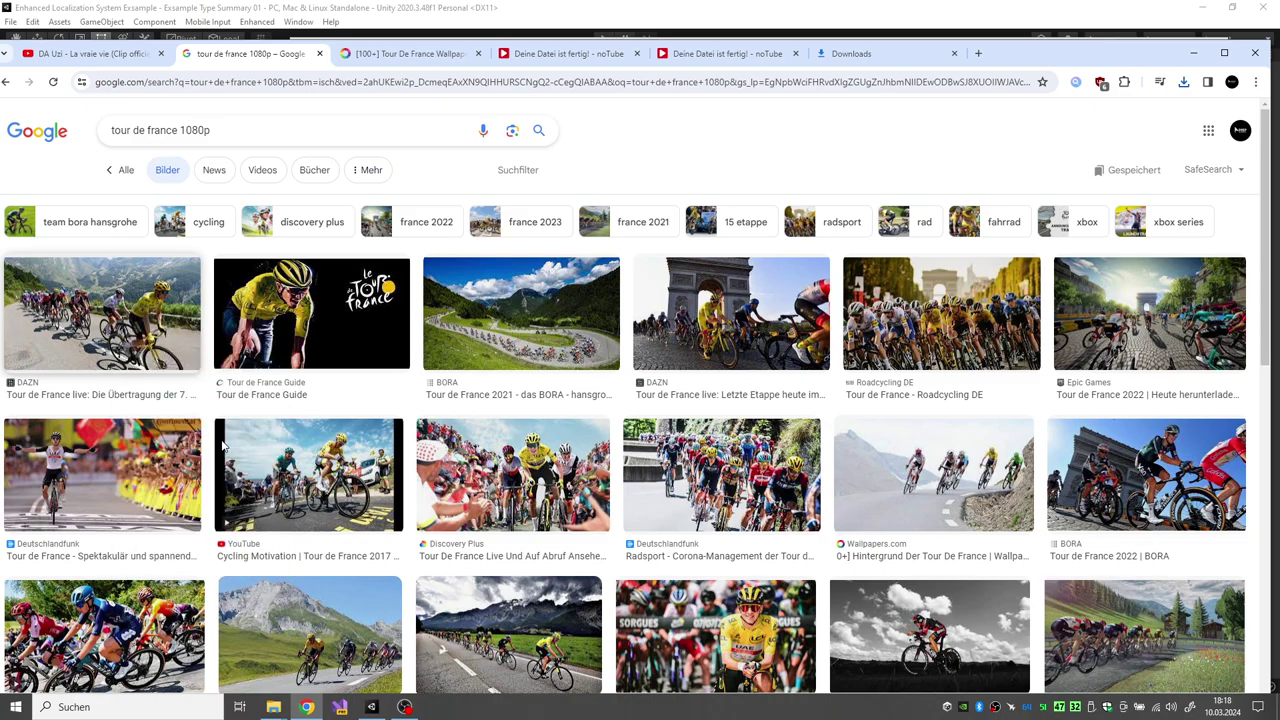
click(478, 54)
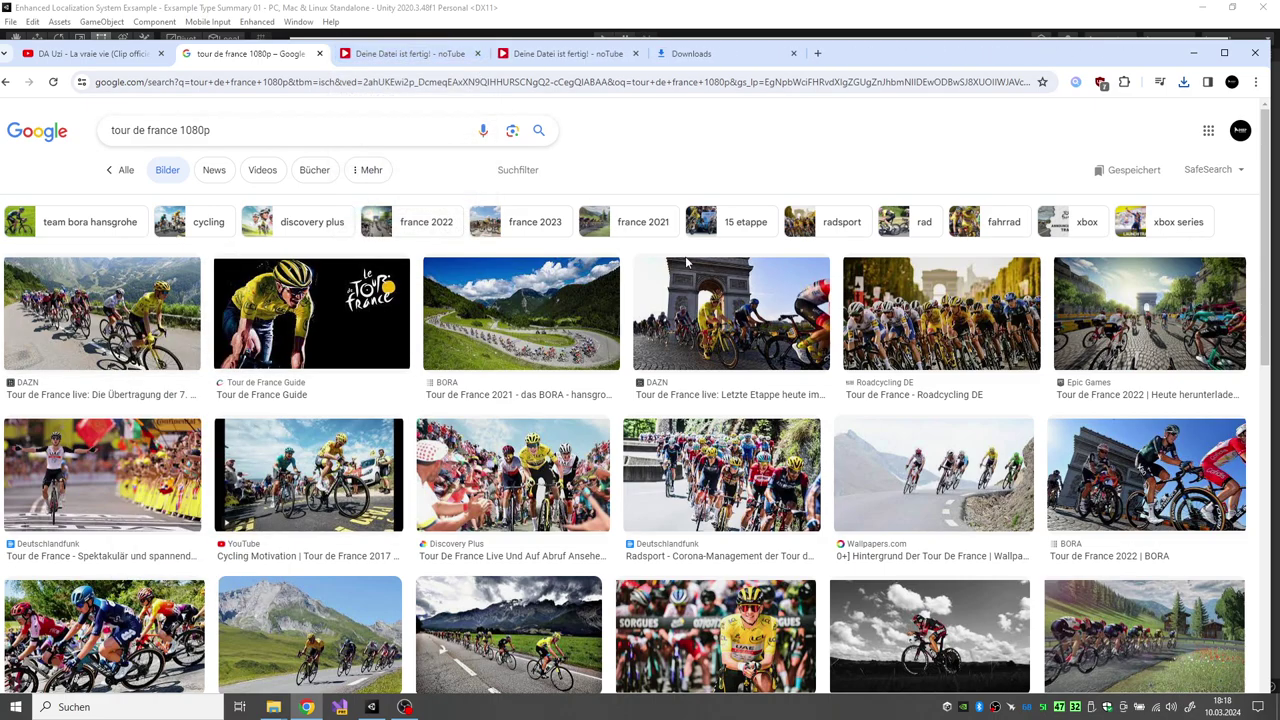
- Preview the Pinterest mountain image's source page, then close that Pinterest tab
scroll(443, 277, down, 2)
scroll(410, 340, down, 1)
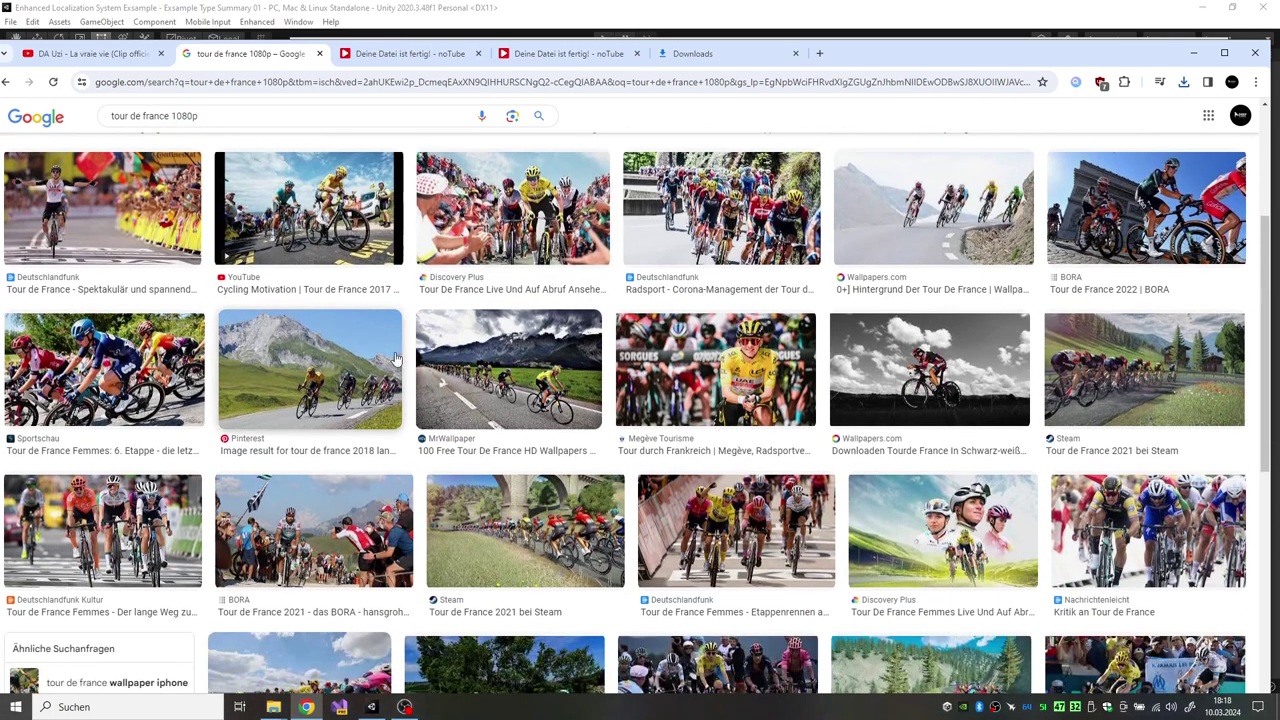
click(294, 380)
click(887, 406)
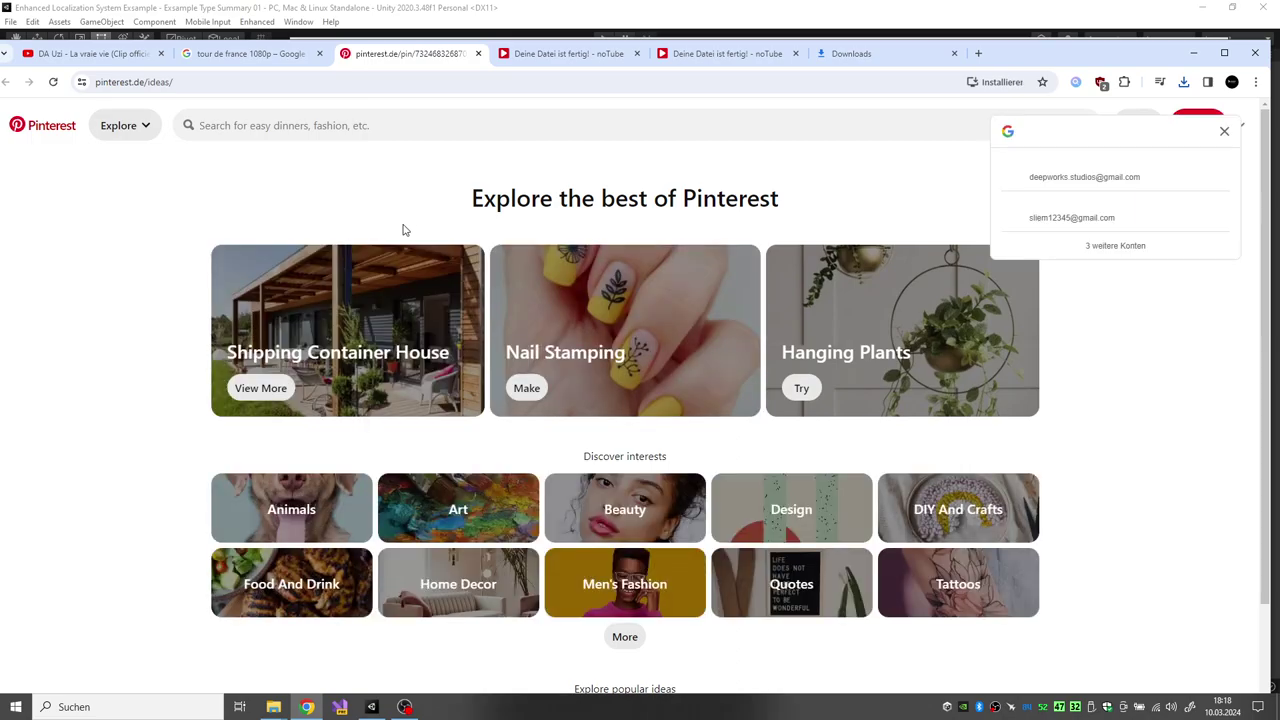
scroll(390, 224, down, 10)
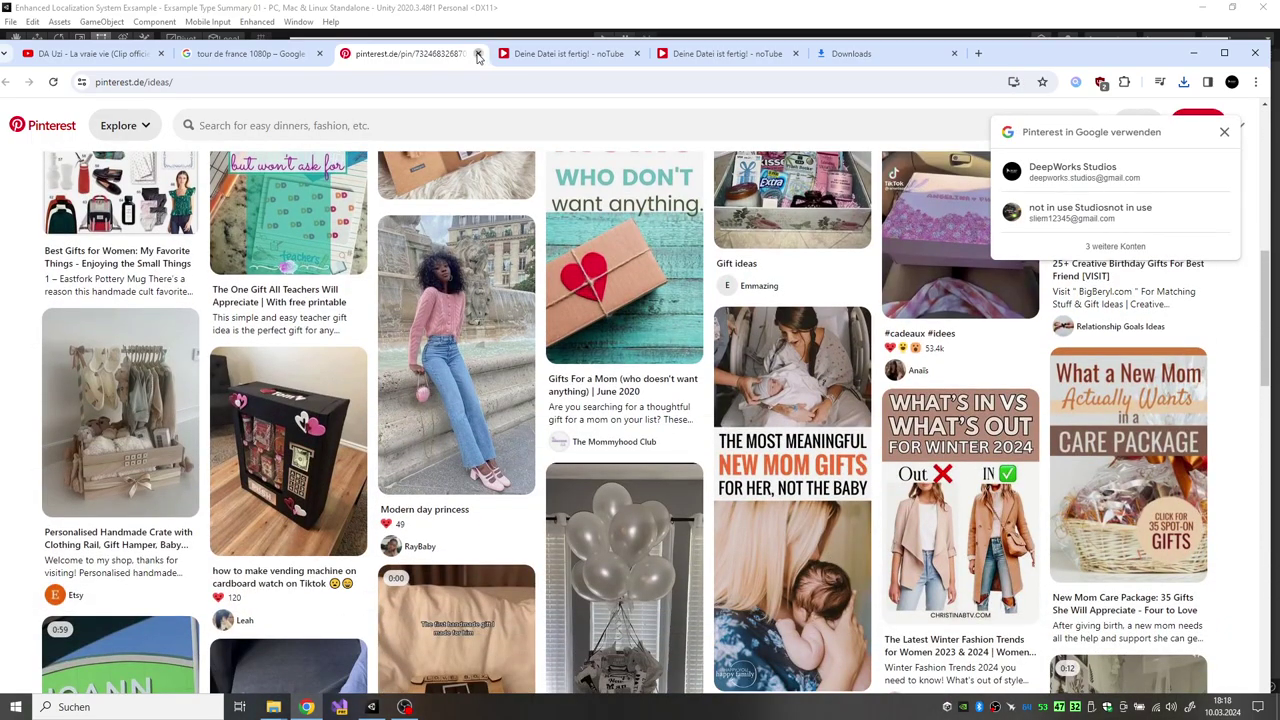
click(478, 53)
scroll(280, 320, down, 3)
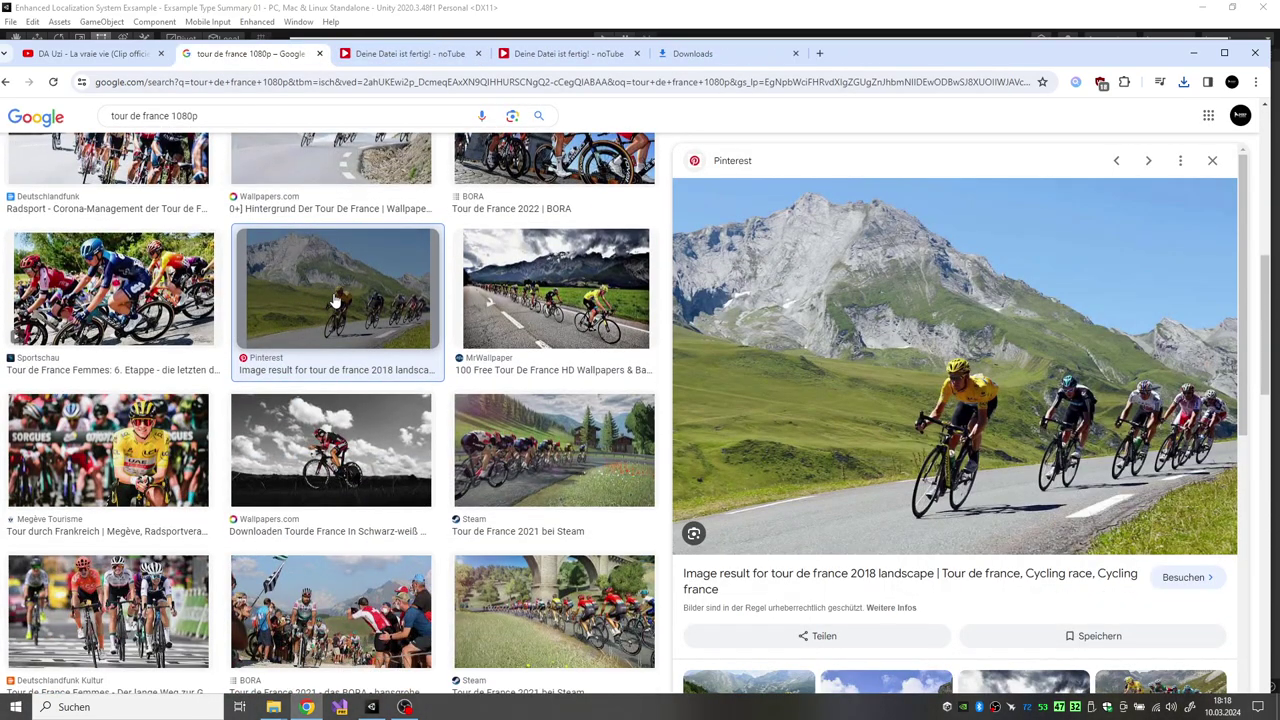
- Search Google Images for 'picture 1080p full hd france'
drag(168, 116, 8, 124)
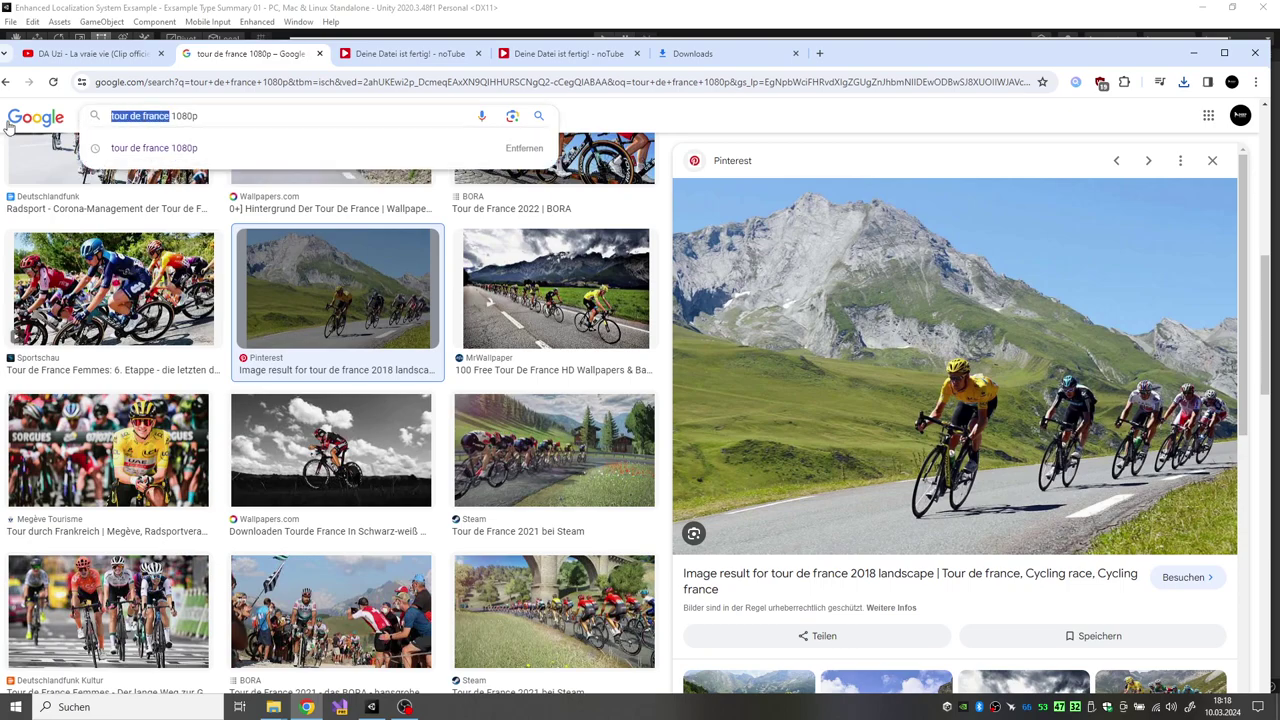
text(p)
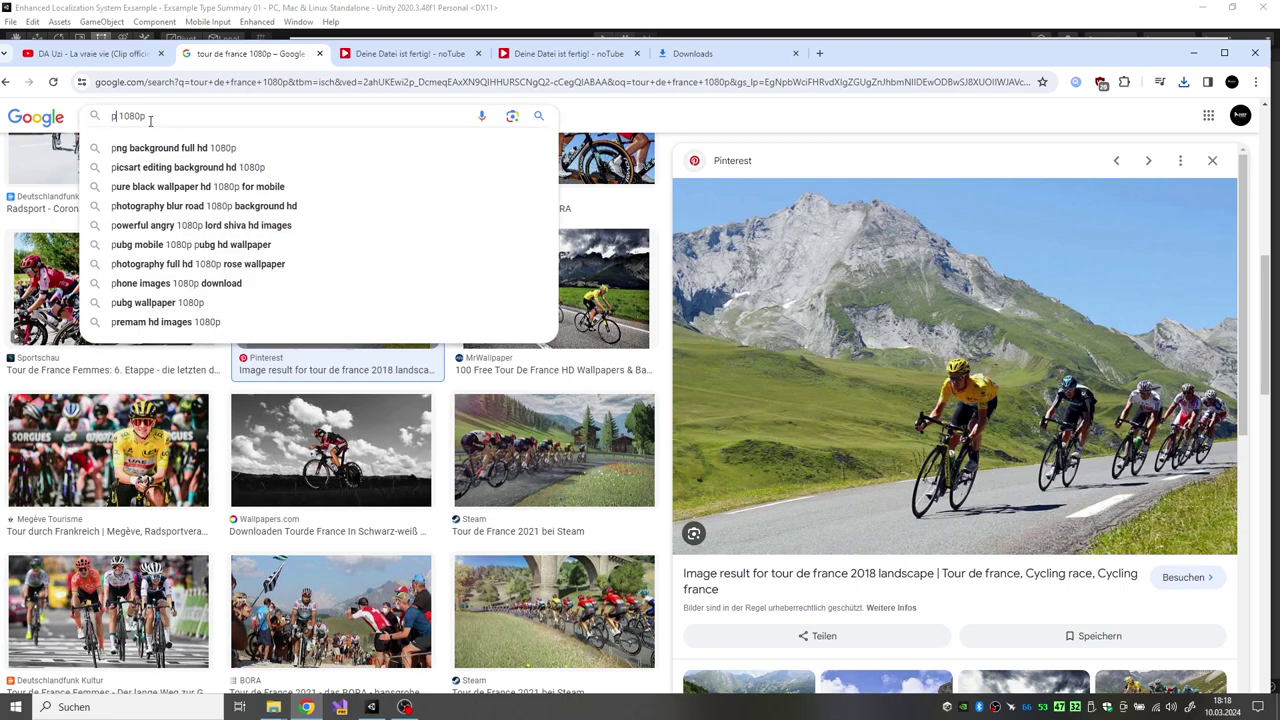
text(icture)
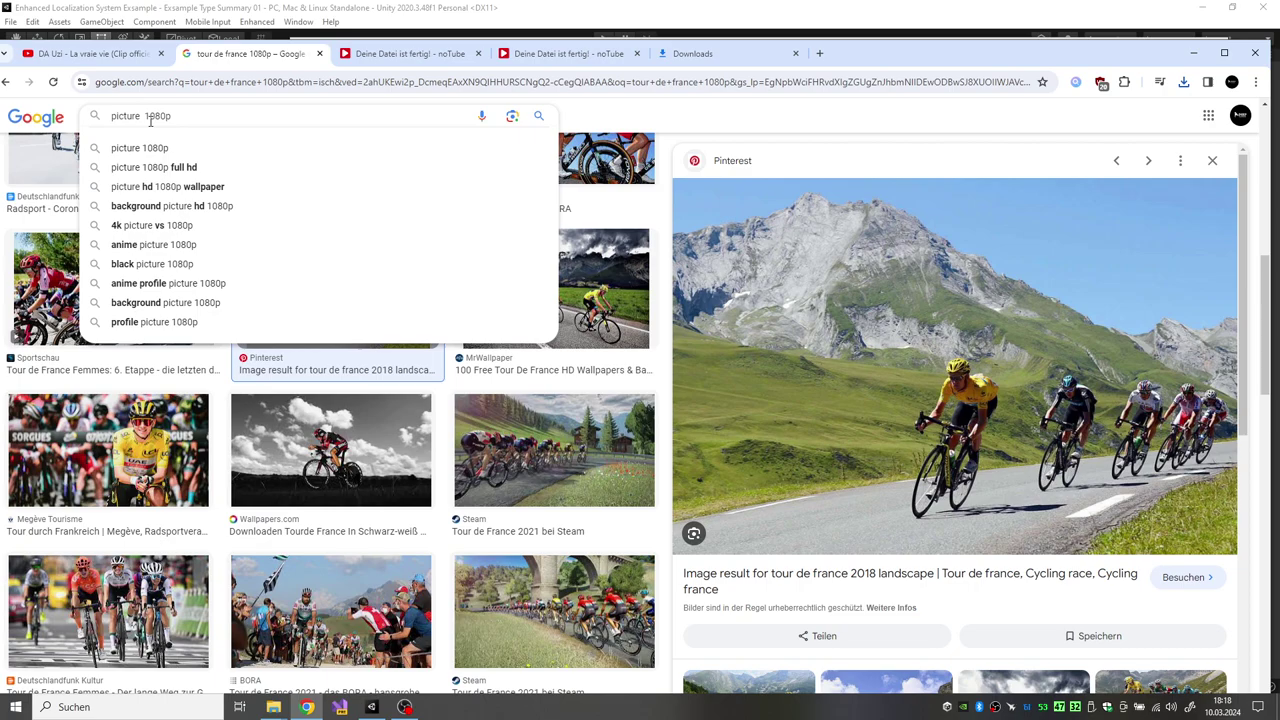
click(200, 167)
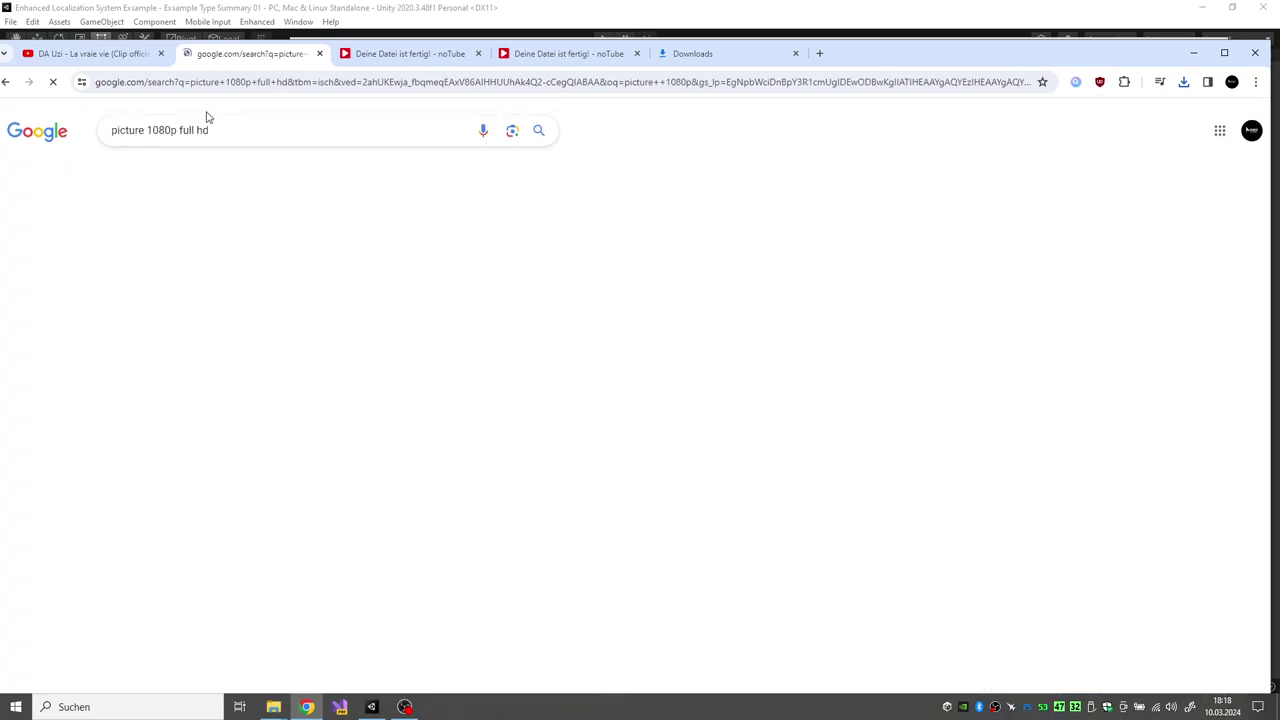
text(france)
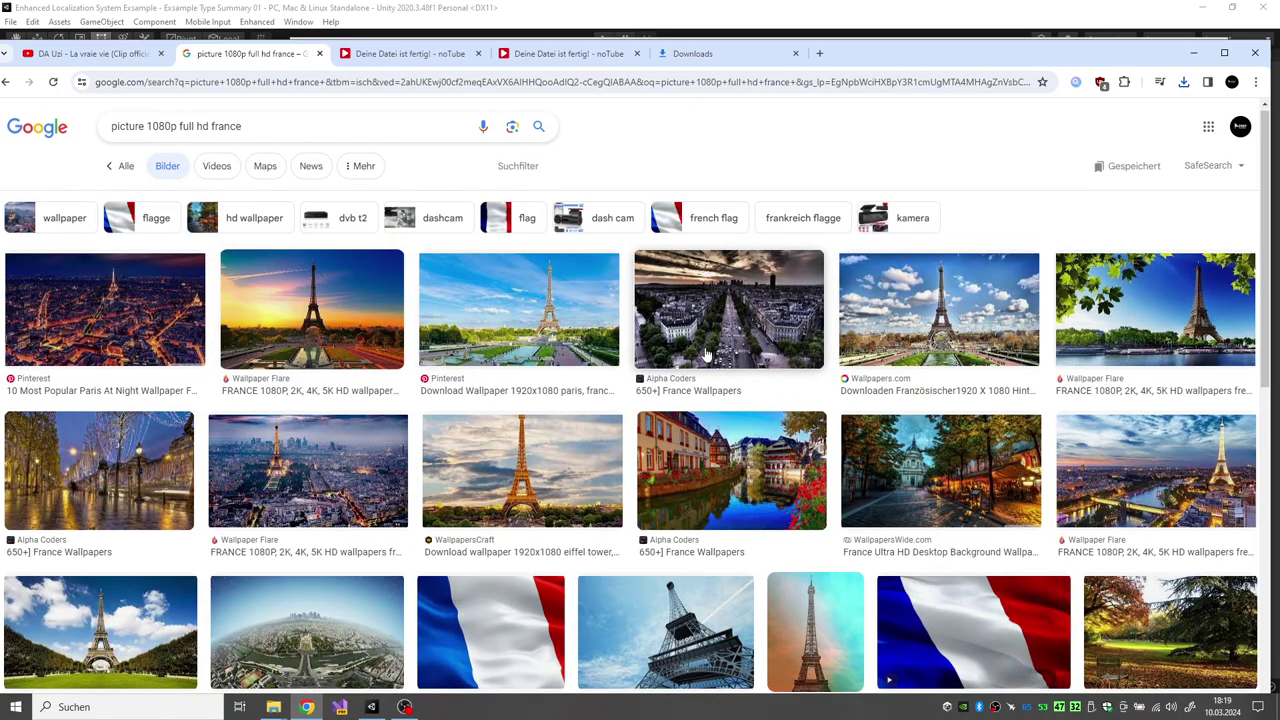
scroll(710, 313, down, 1)
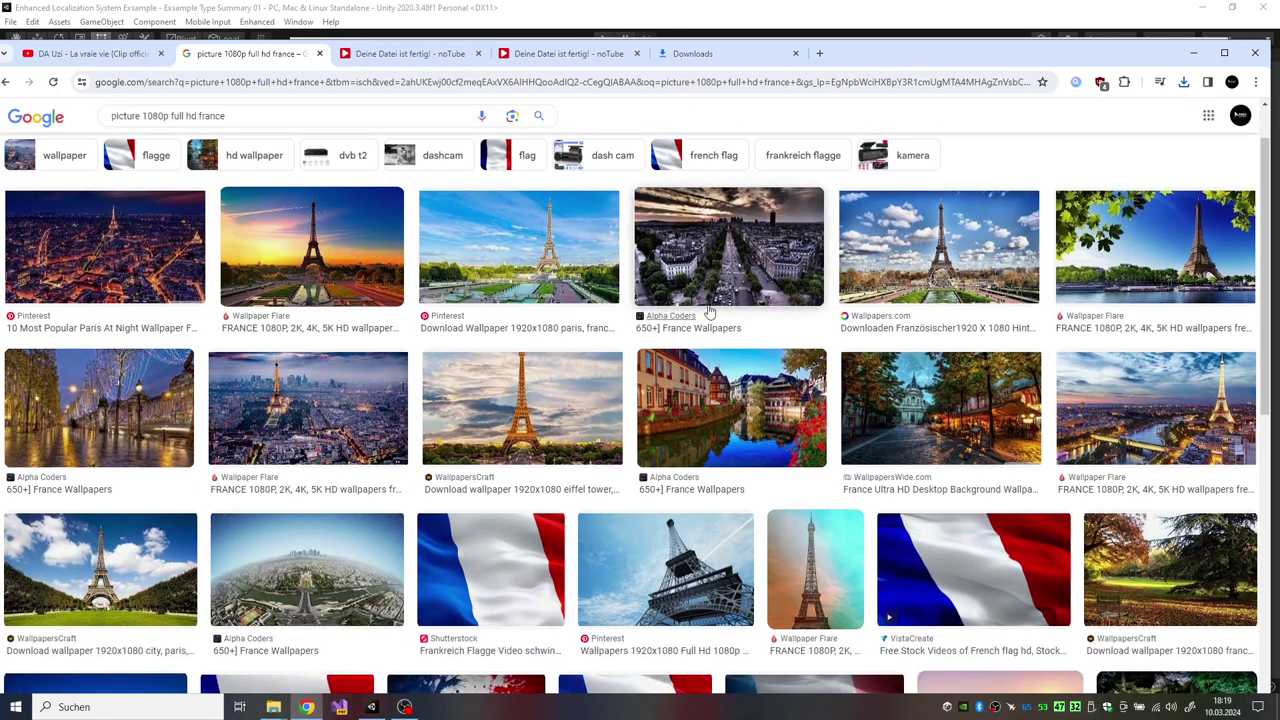
- Save the Alpha Coders Nature Rock HD wallpaper to Downloads as 1281012
click(703, 246)
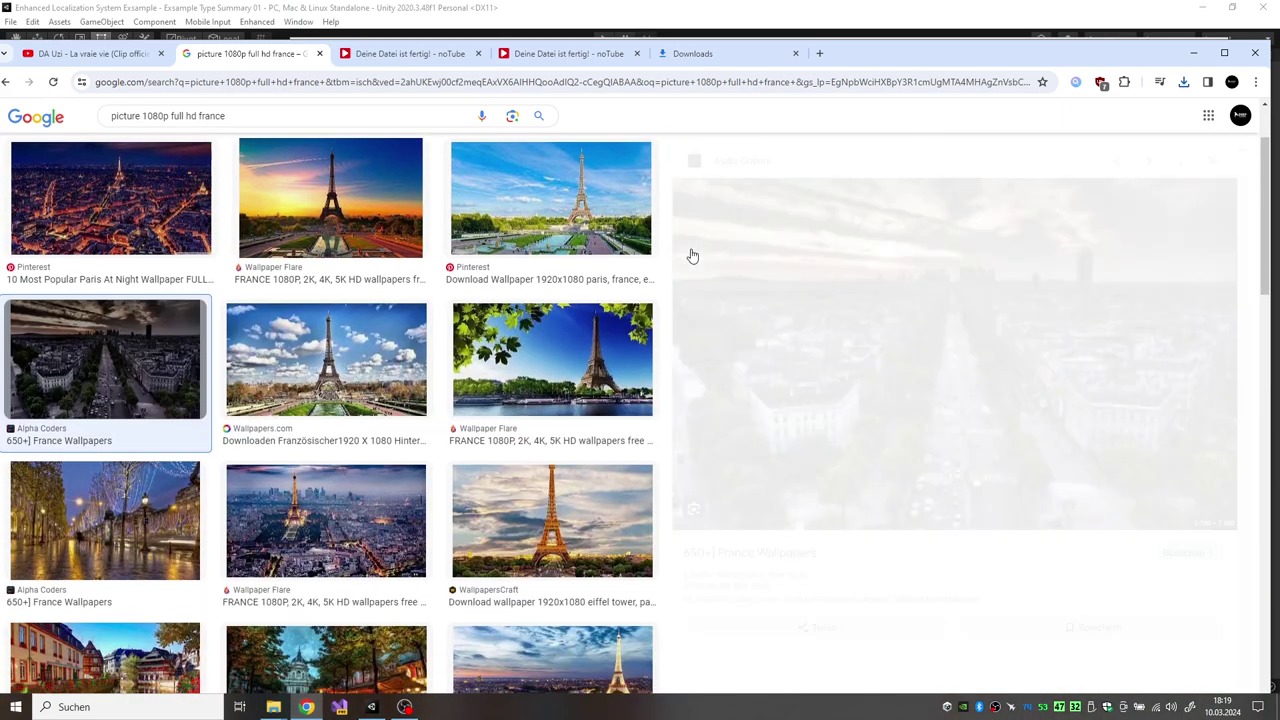
click(854, 469)
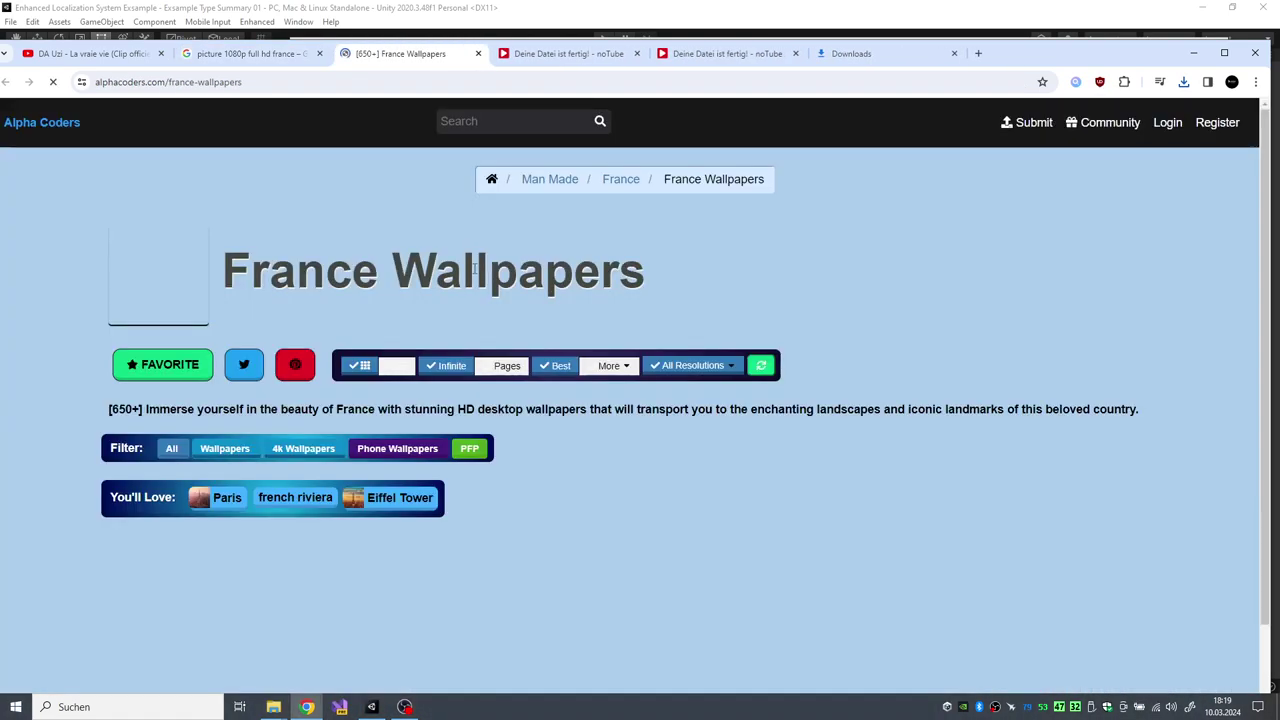
scroll(446, 295, down, 2)
scroll(446, 298, down, 2)
scroll(446, 298, down, 1)
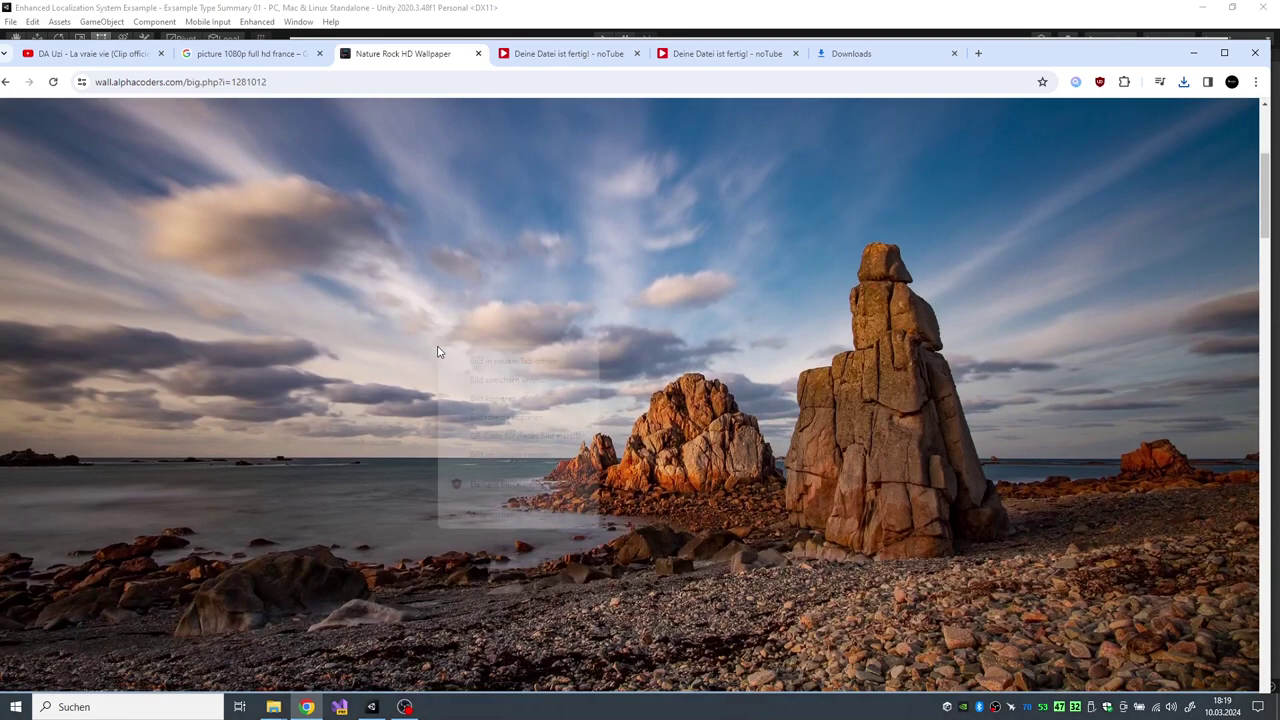
right_click(440, 350)
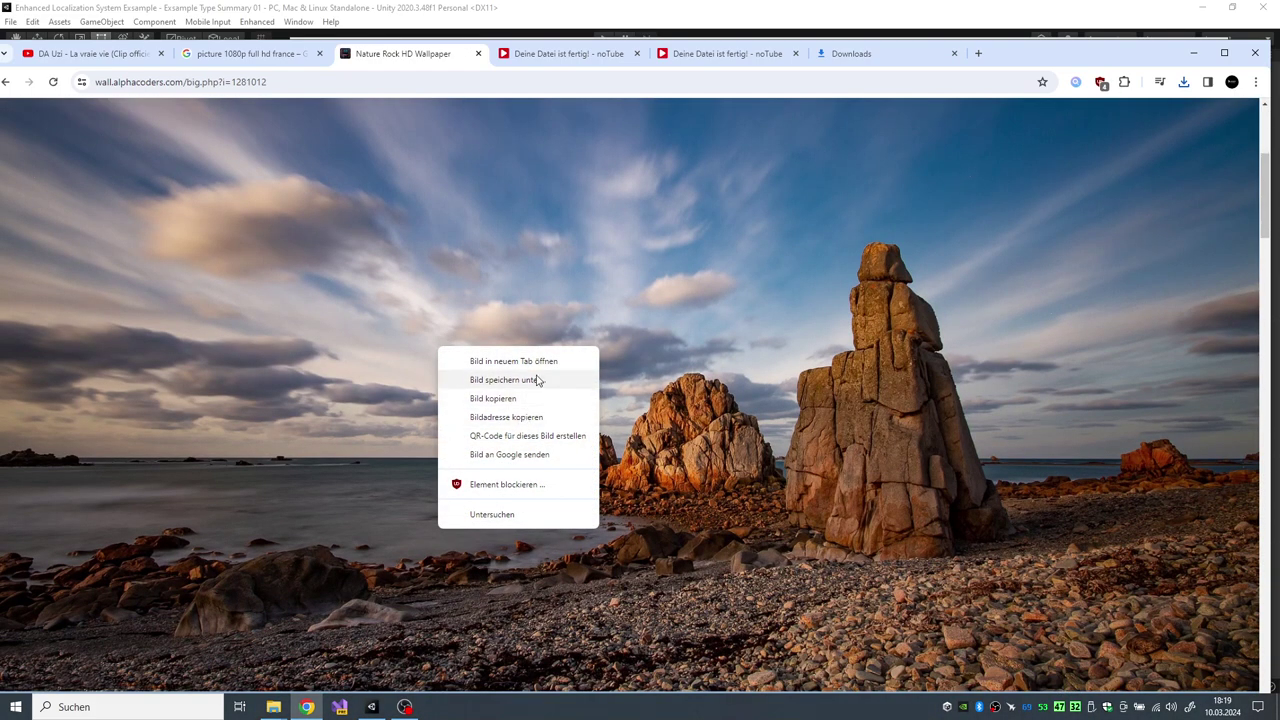
click(537, 380)
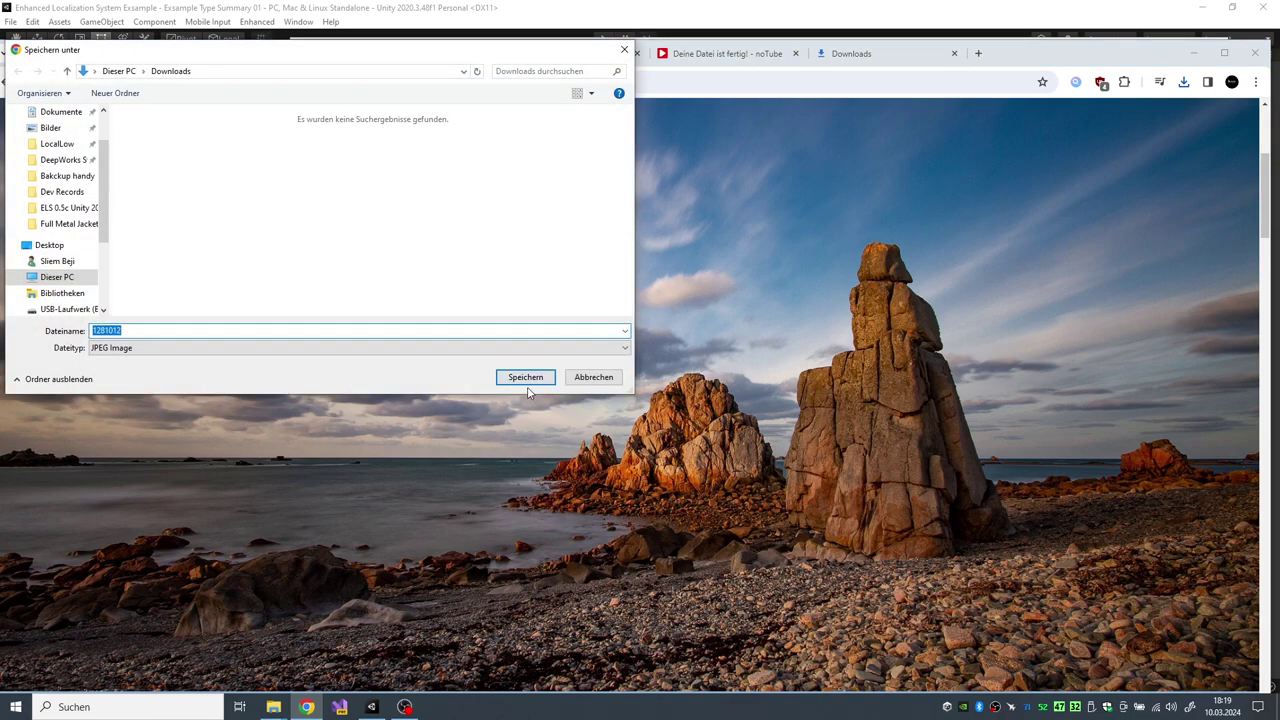
click(526, 382)
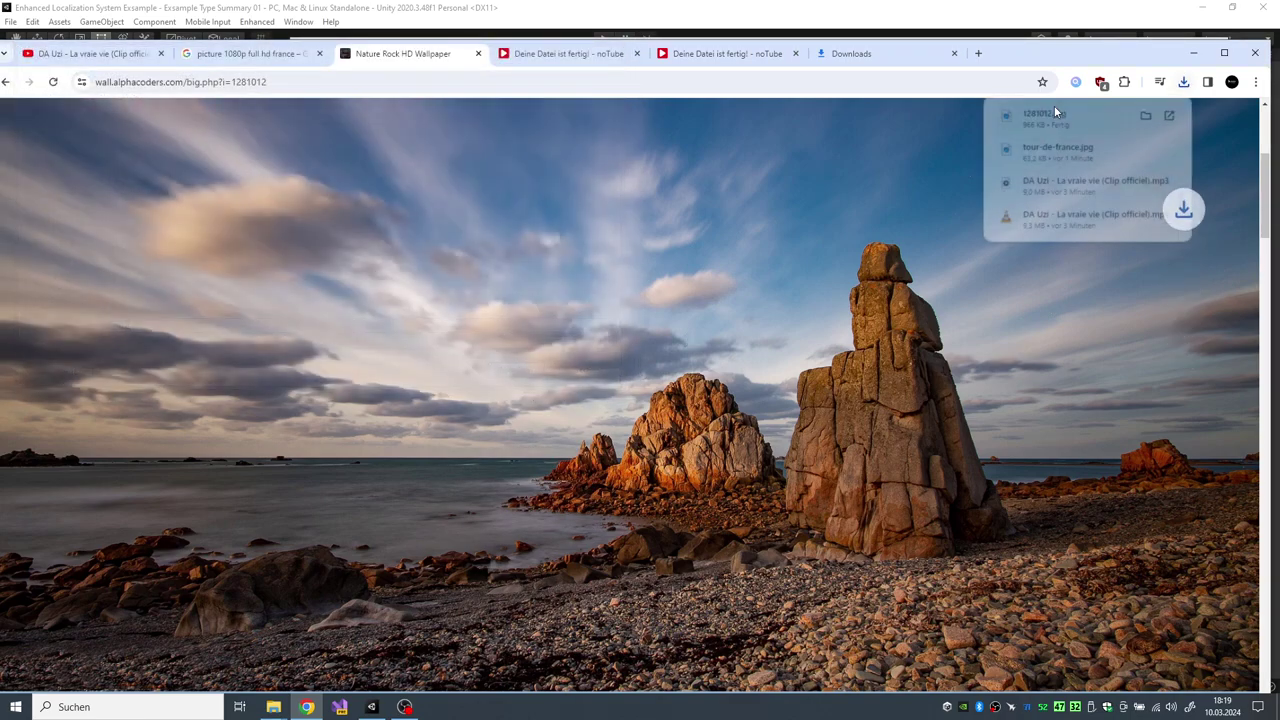
- Paste the downloaded 1281012 wallpaper into the build's LanguagesData > Image > French folder
click(1148, 116)
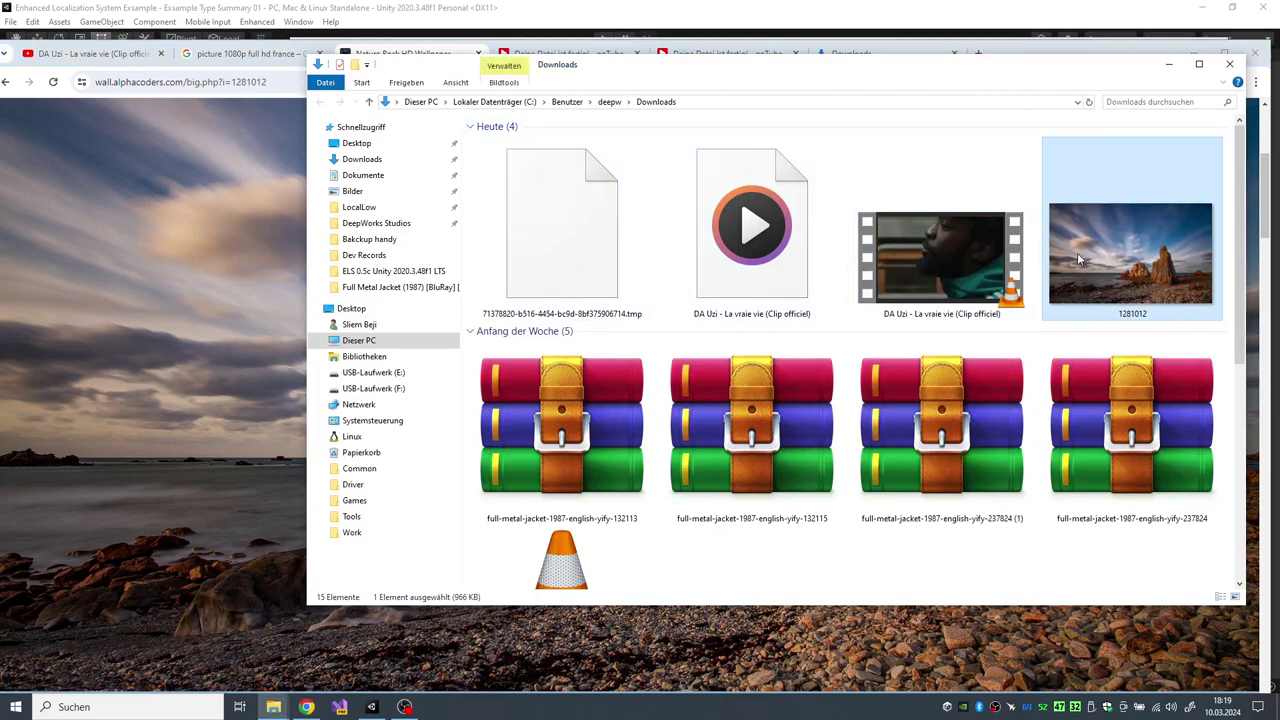
mouse_move(273, 707)
click(210, 640)
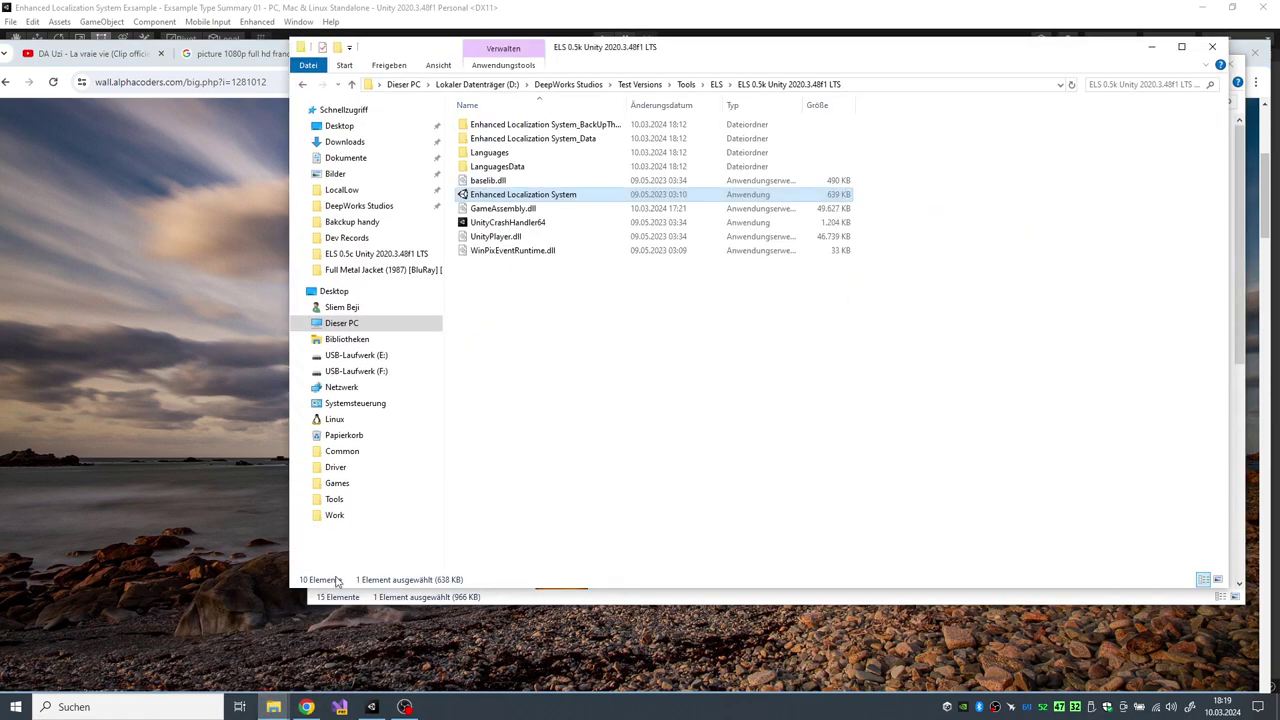
double_click(522, 167)
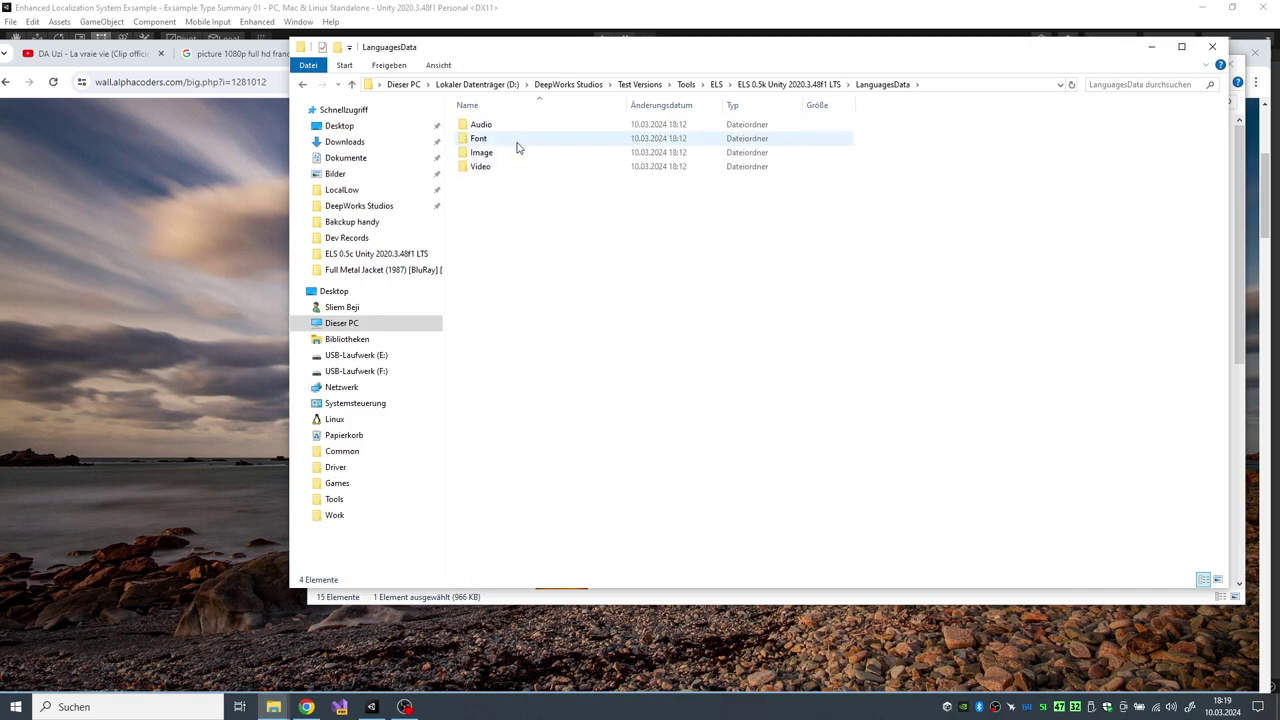
double_click(516, 150)
double_click(516, 140)
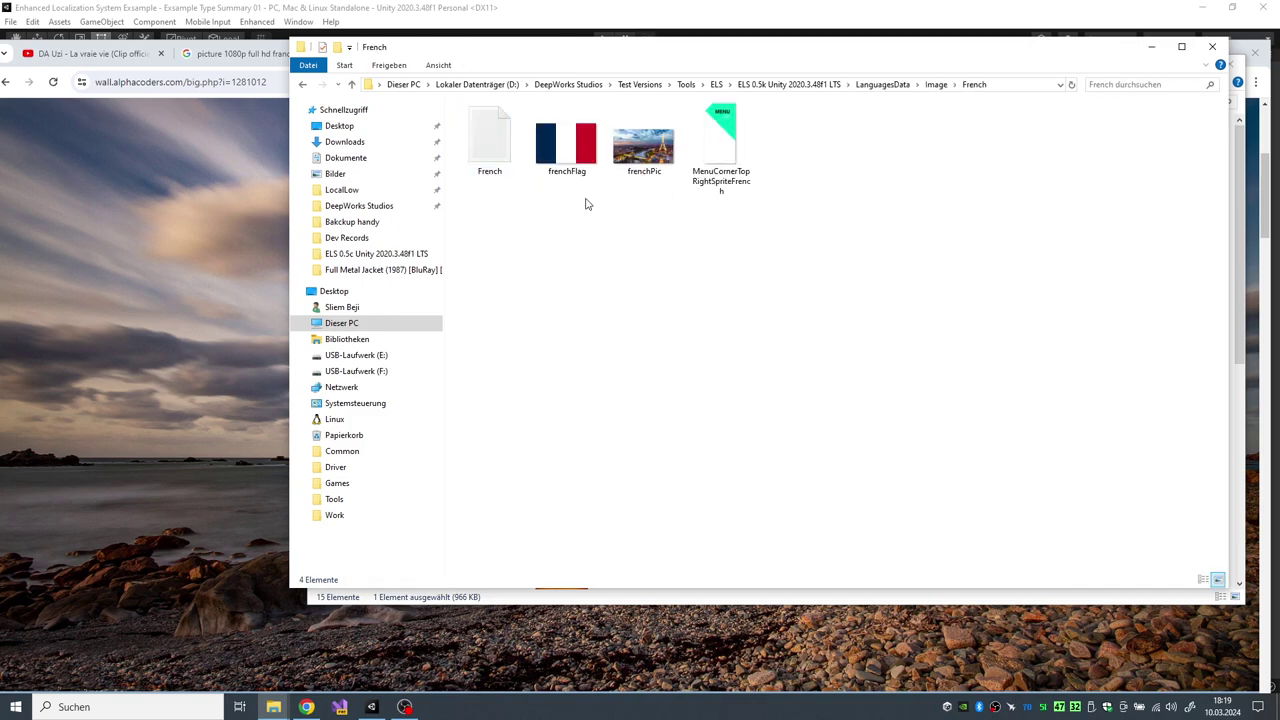
key(ctrl+v)
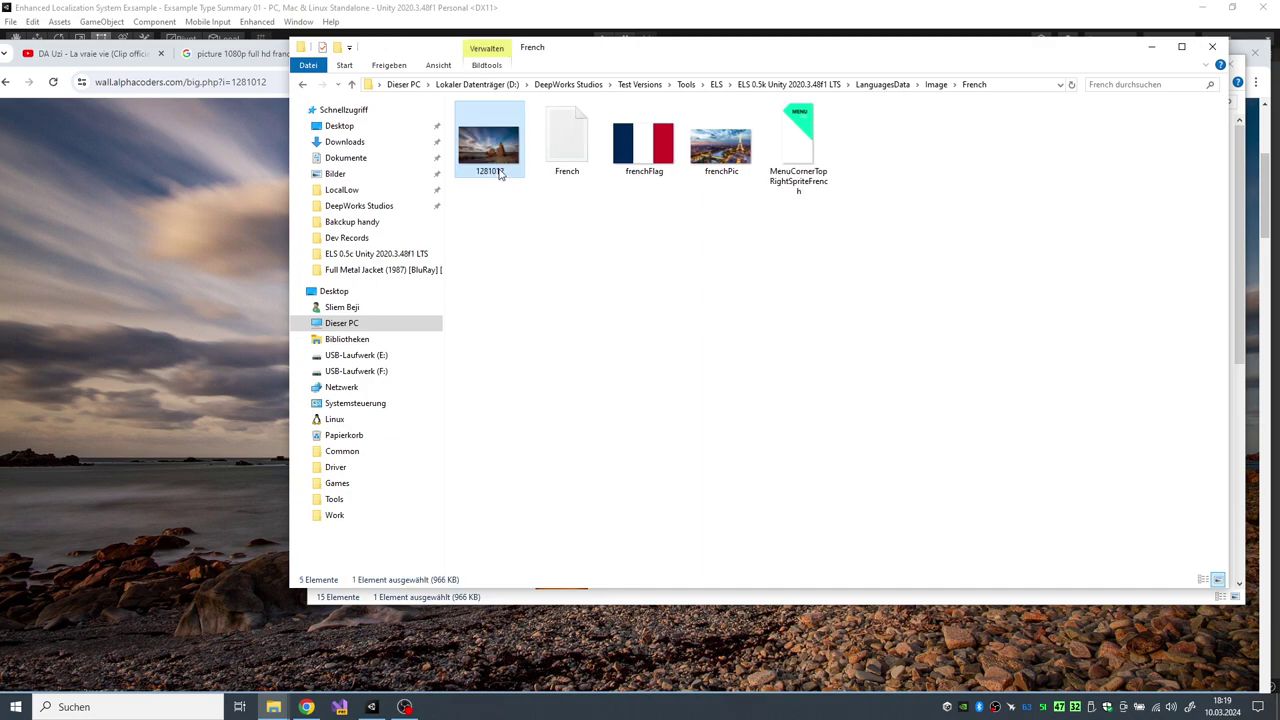
- Set contryPics to 1281012.jpeg in the French text file and save it
right_click(499, 164)
key(Escape)
double_click(567, 145)
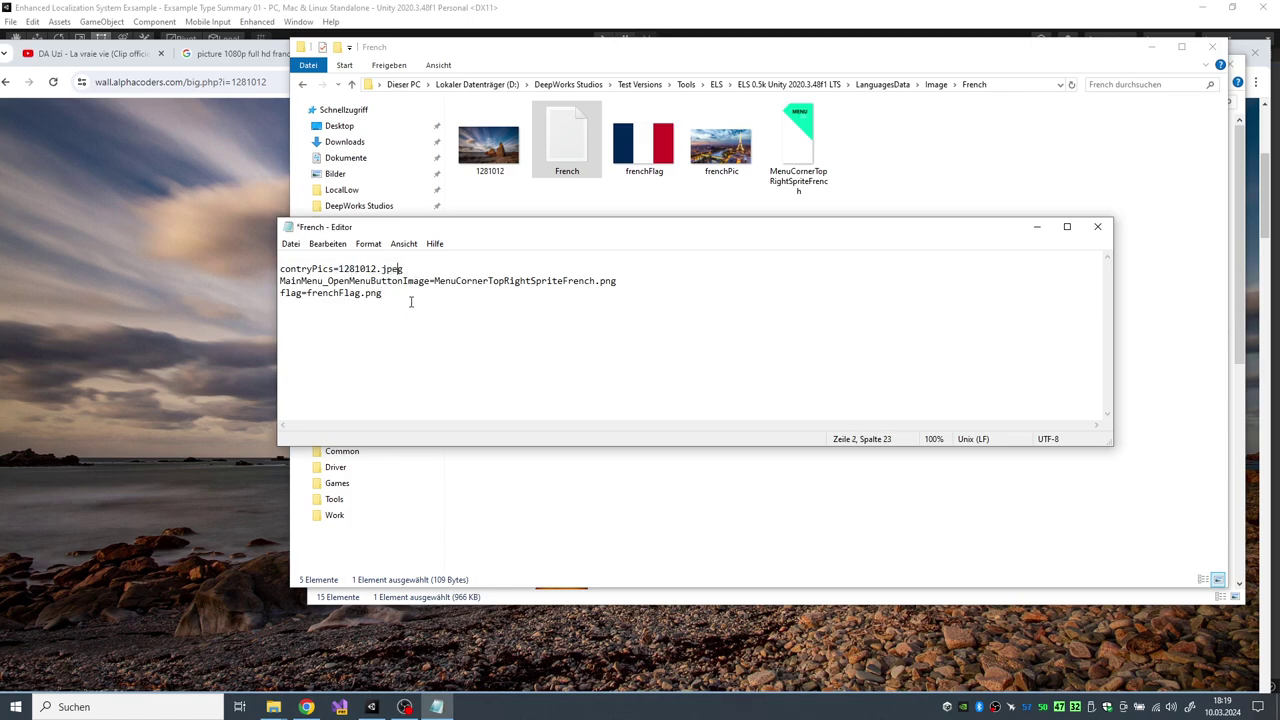
click(290, 243)
click(322, 302)
click(1099, 228)
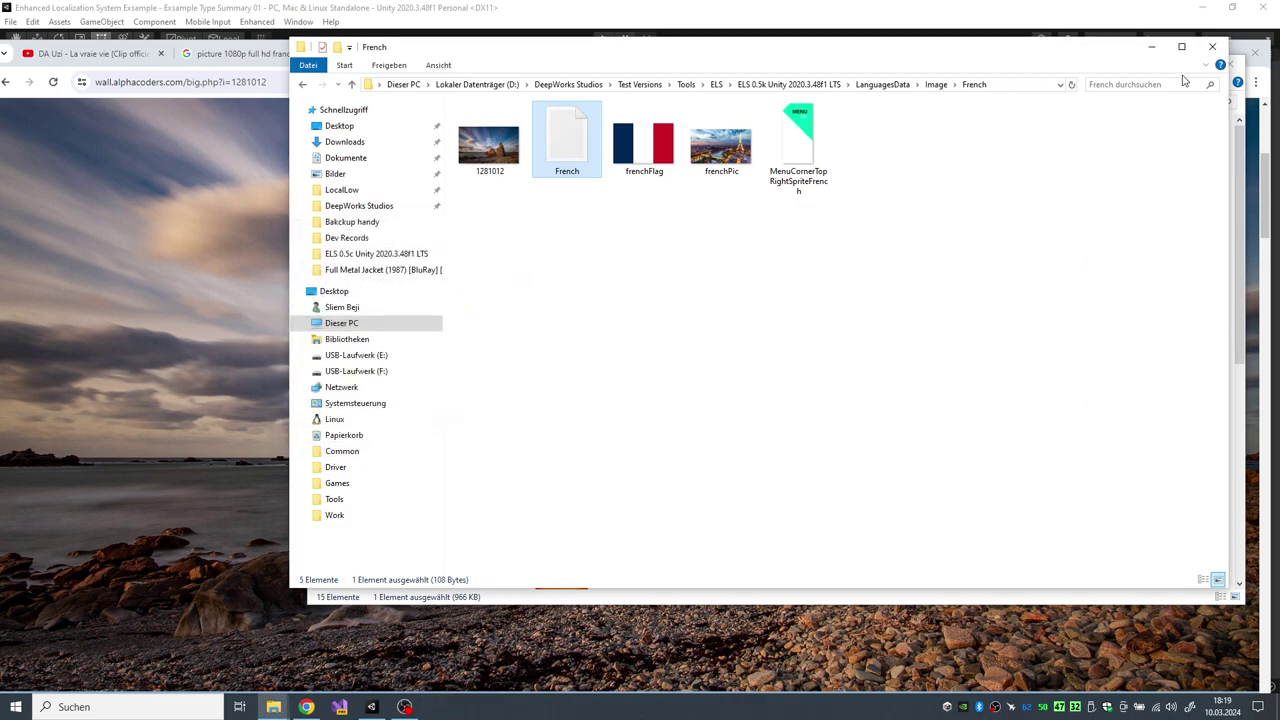
- Delete all five ELS_LogCollection files from LocalLow > DeepWorks Studios > Enhanced Localization System > Logs
click(786, 86)
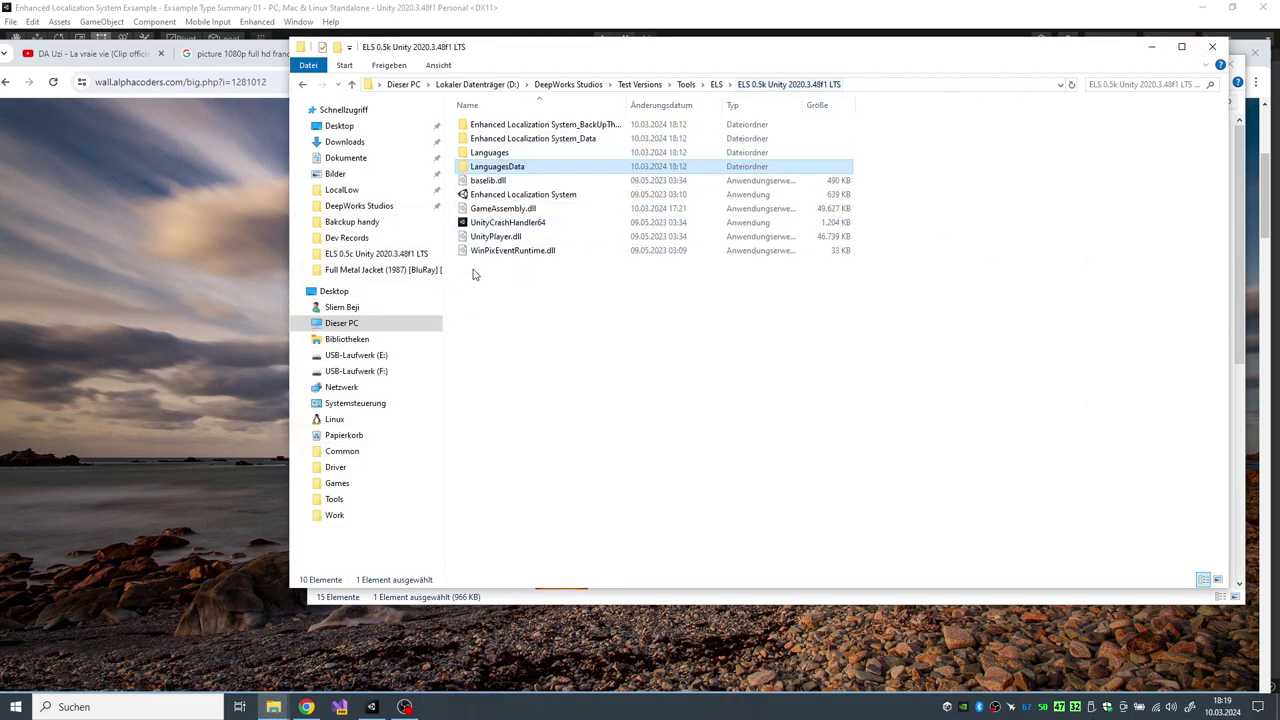
mouse_move(273, 705)
click(340, 650)
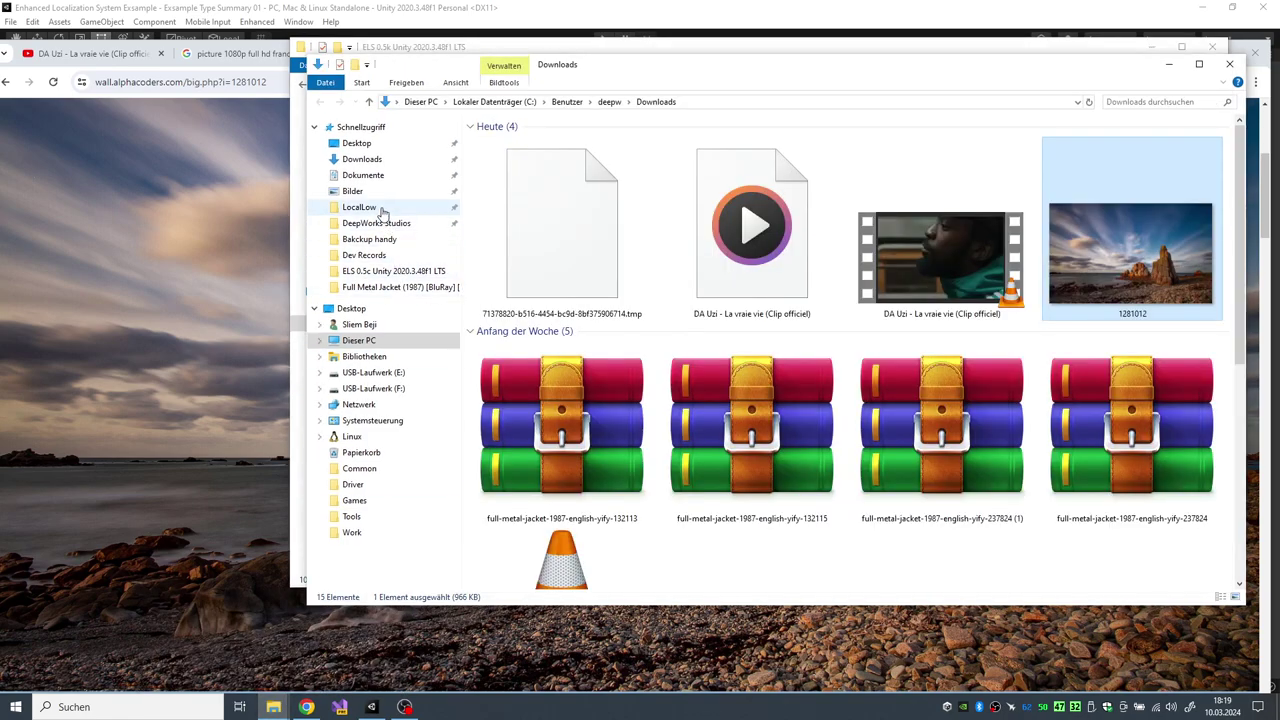
click(381, 208)
double_click(555, 170)
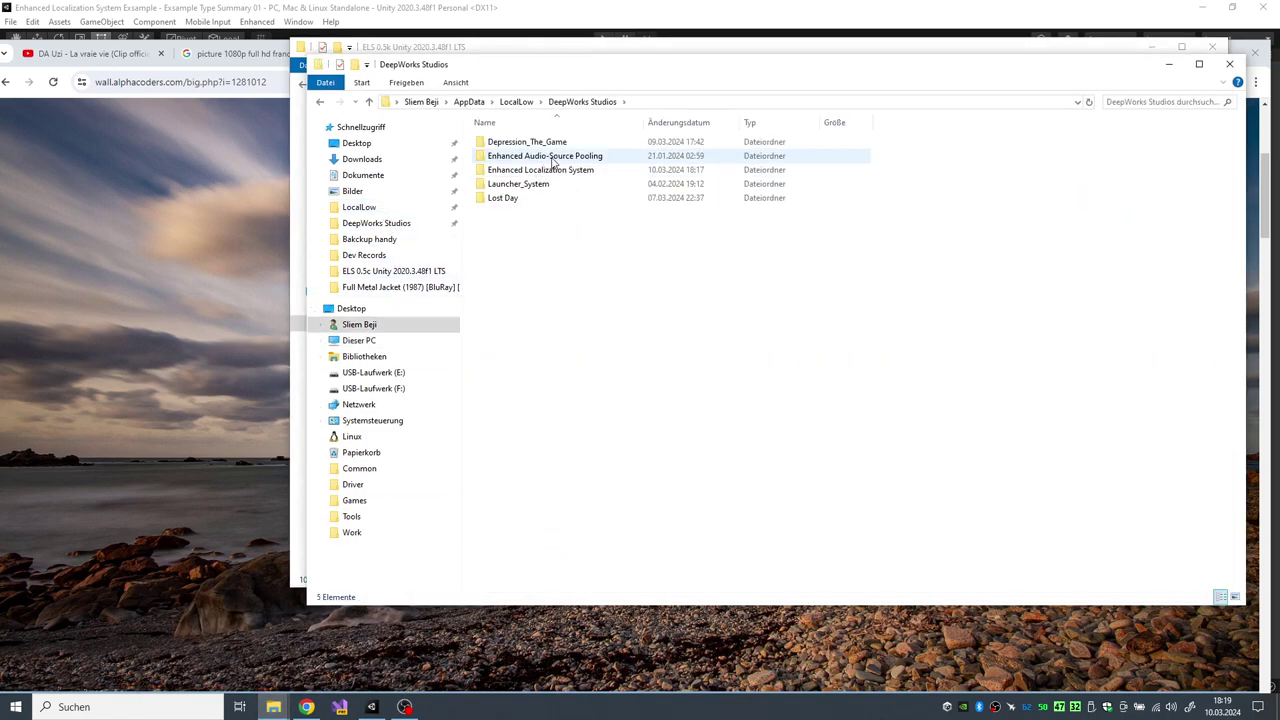
double_click(557, 169)
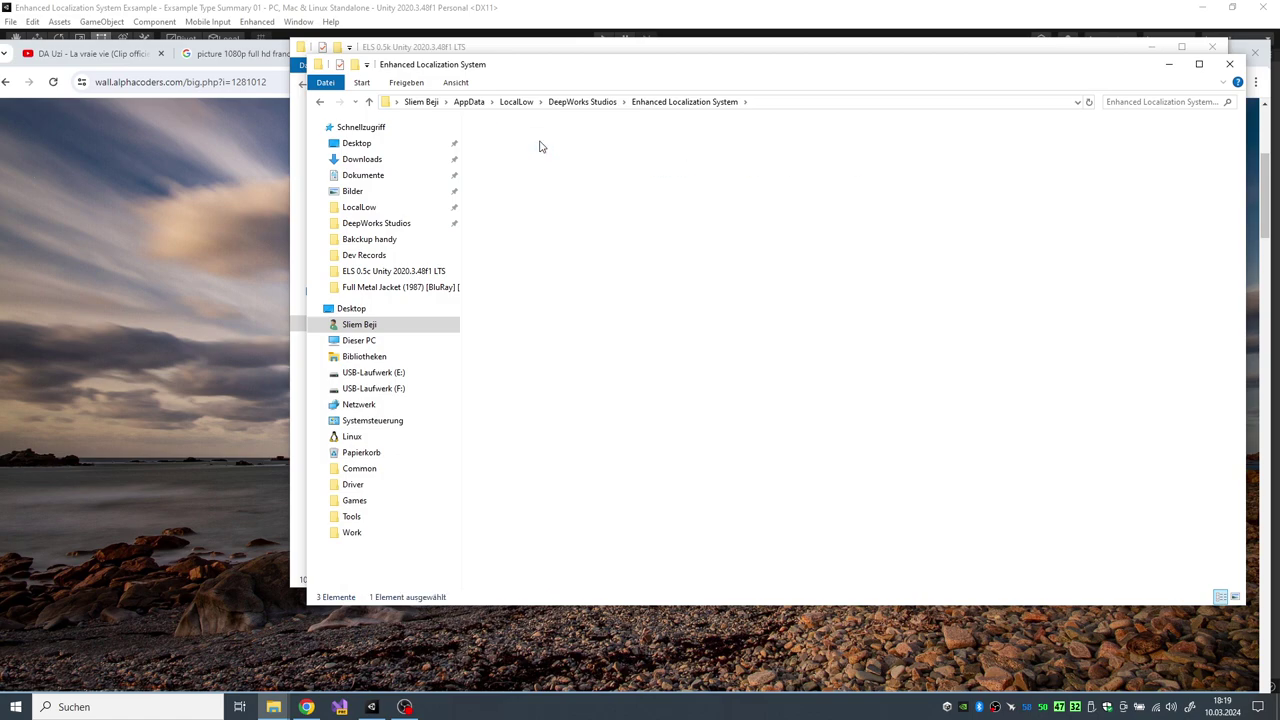
double_click(539, 147)
key(ctrl+a)
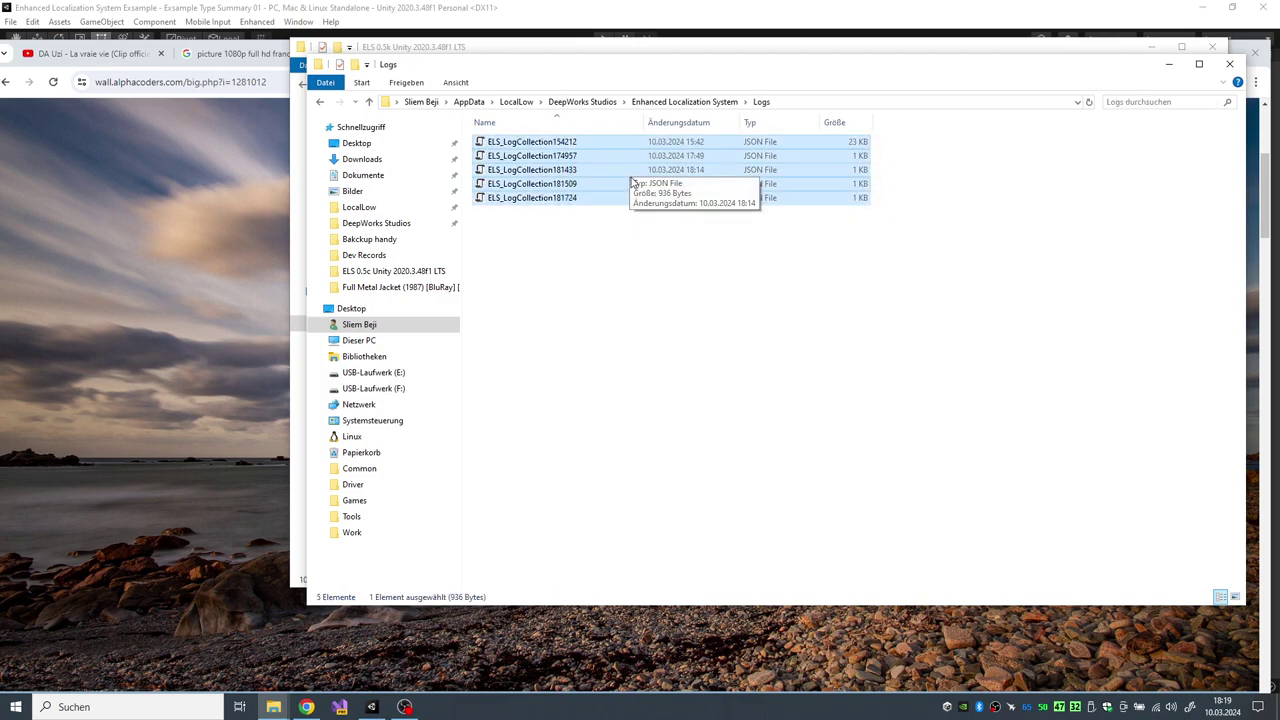
right_click(632, 183)
click(667, 426)
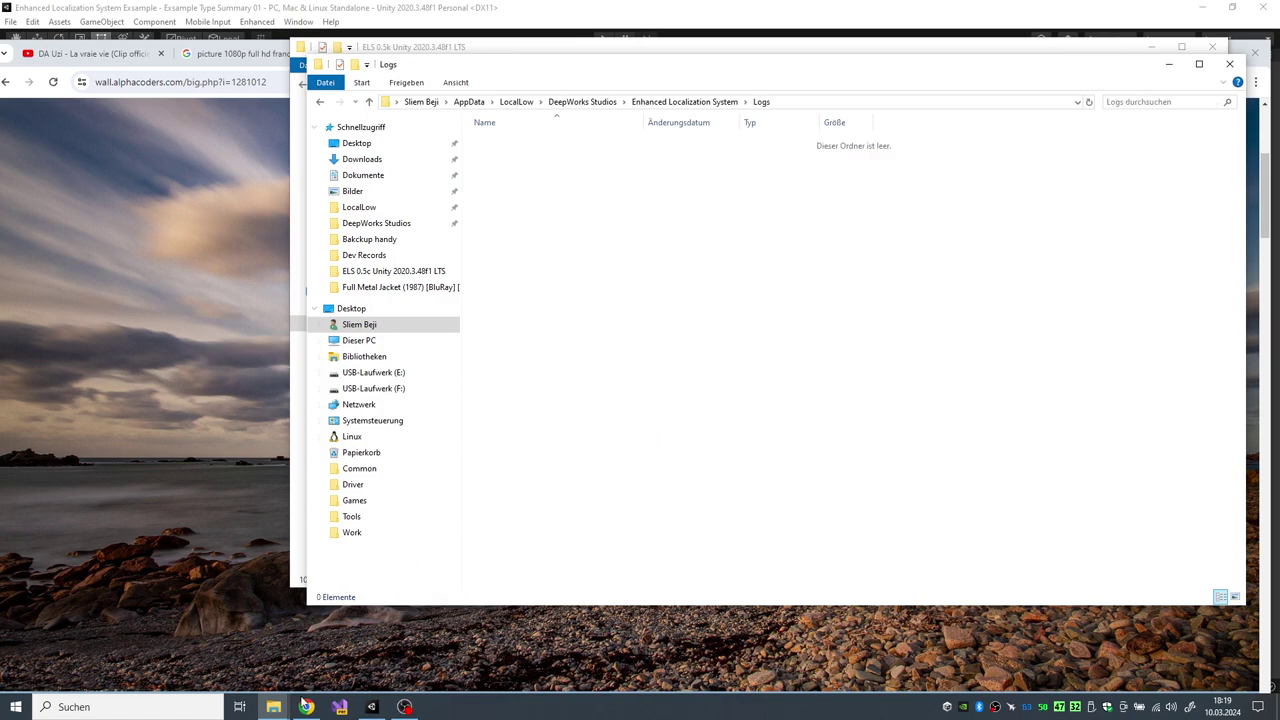
- Bring the ELS build folder forward and close the Chrome window
mouse_move(295, 707)
click(329, 660)
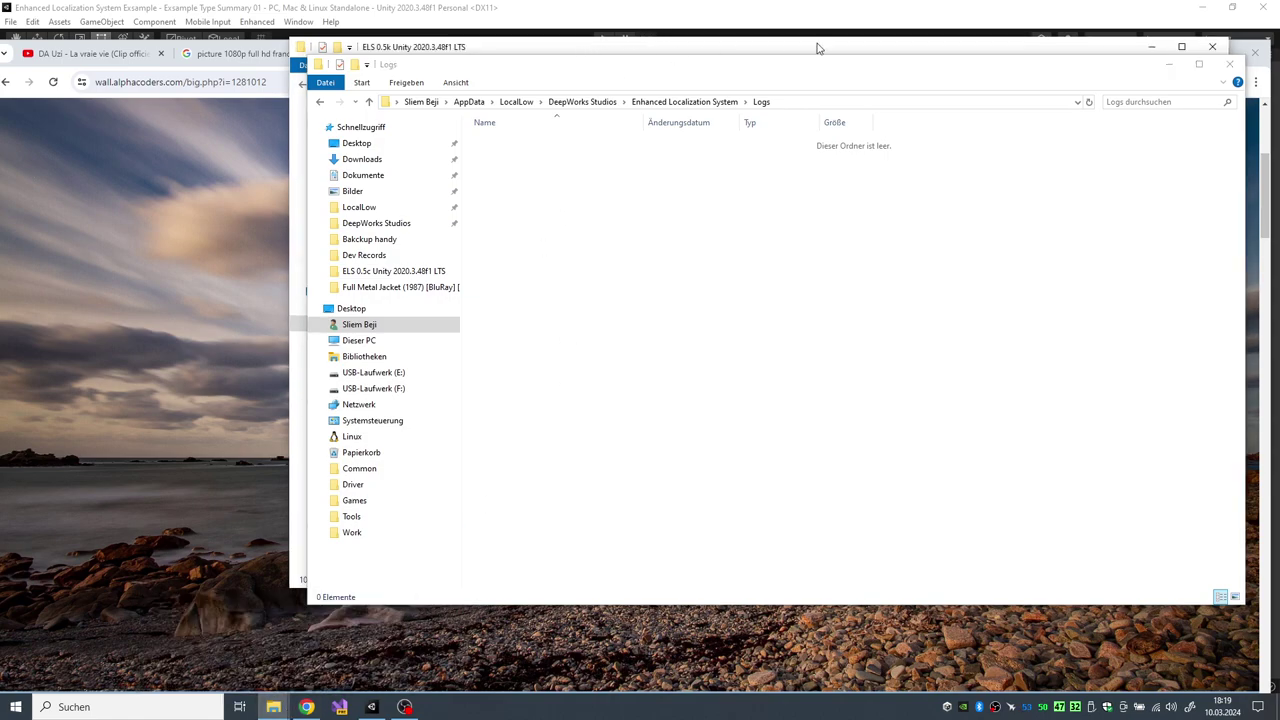
click(196, 154)
click(1255, 59)
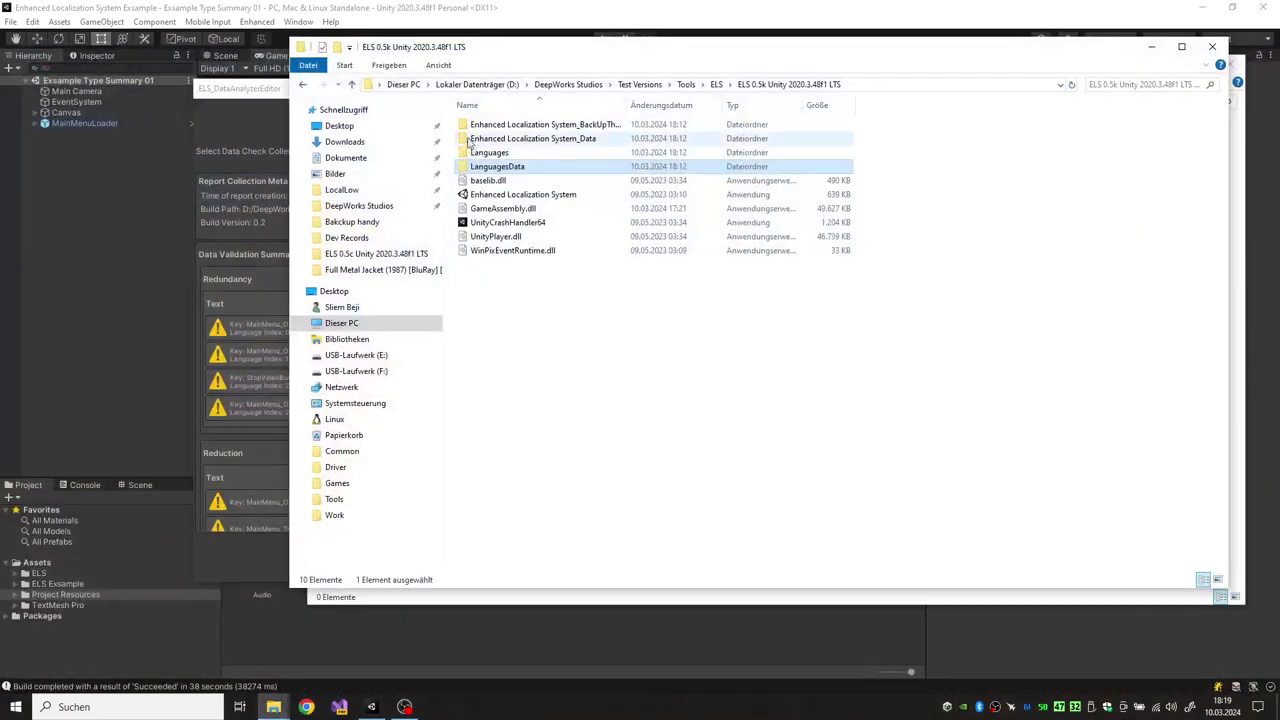
- Launch the ELS build, close the Partly Corrupted Language Found notice, and exit with Alt+F4
click(508, 196)
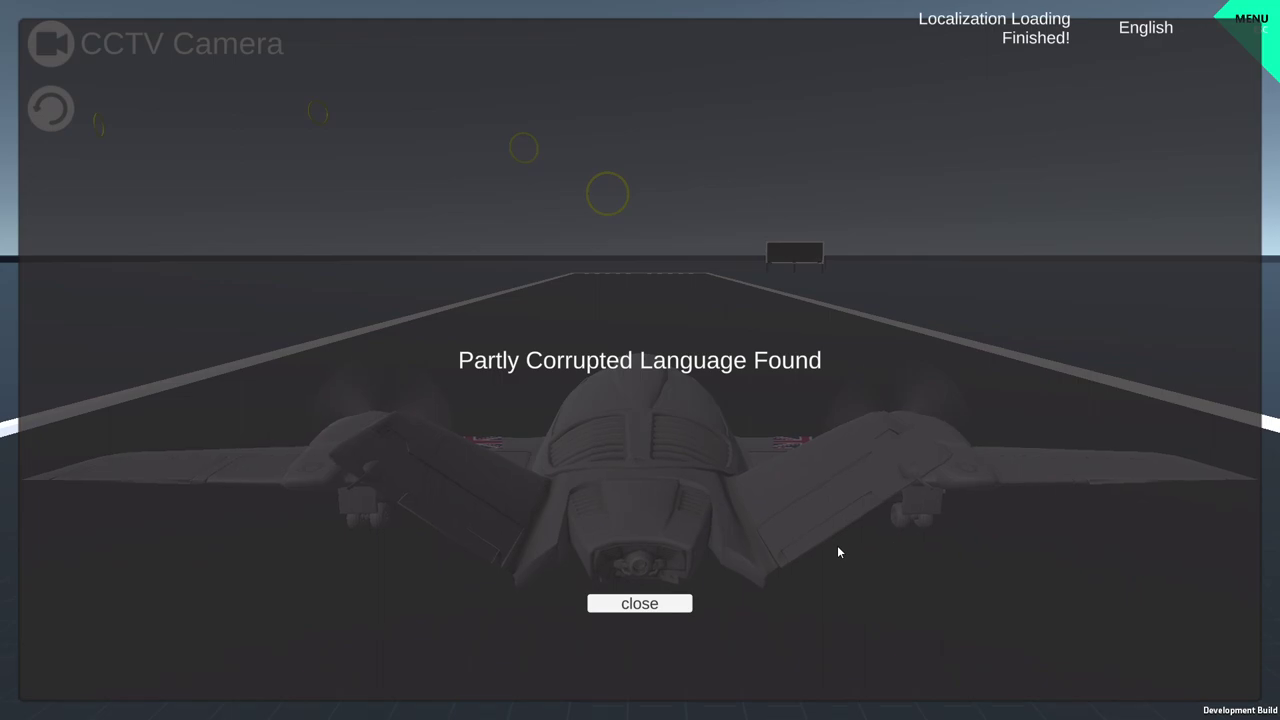
click(654, 609)
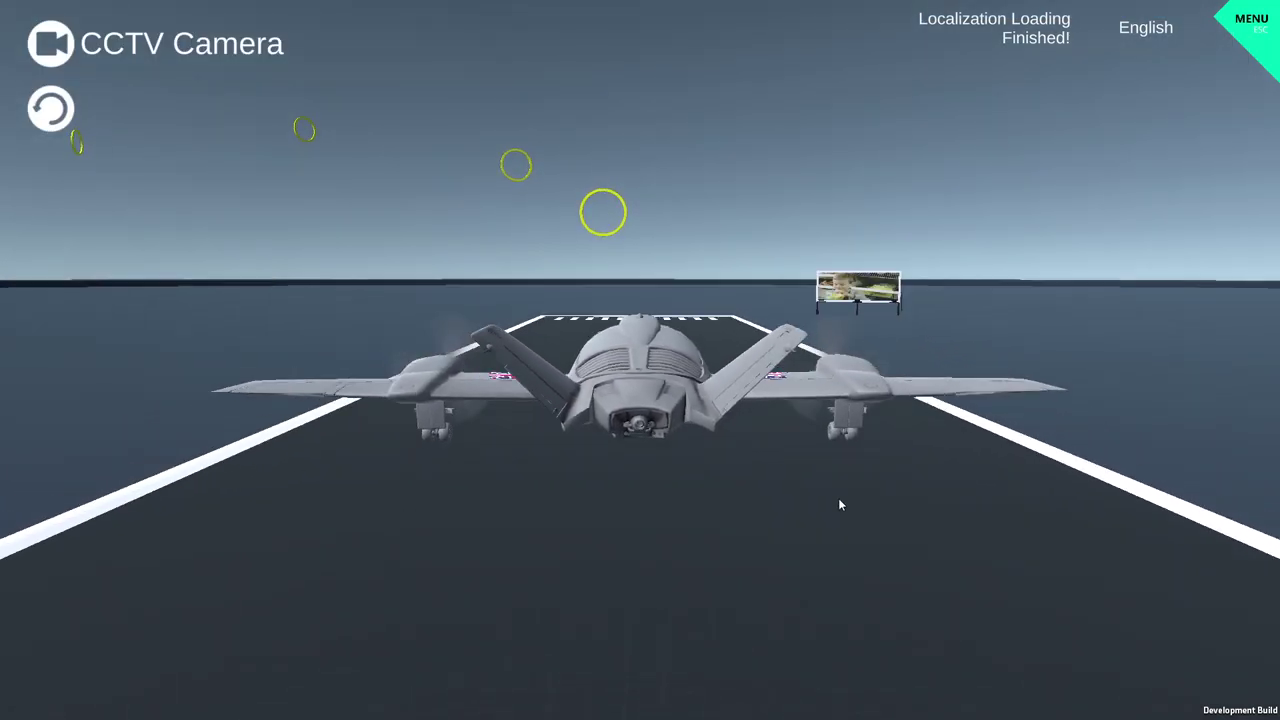
key(alt+F4)
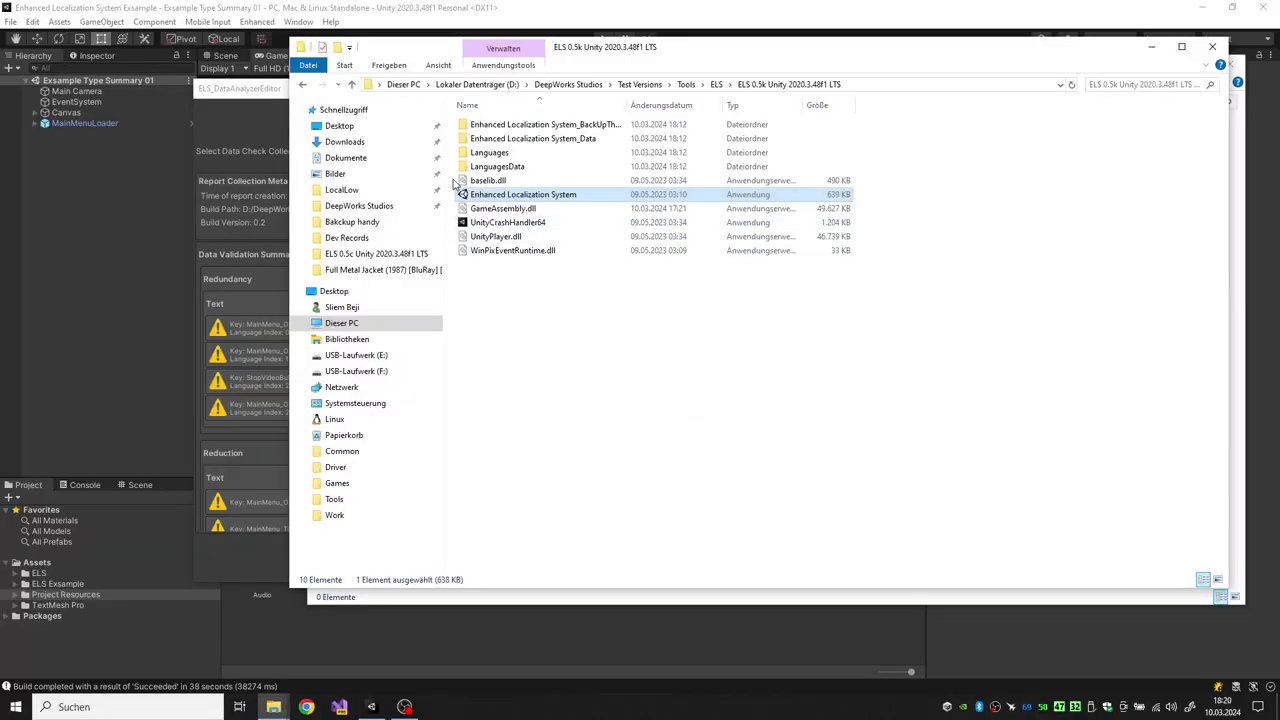
- Check the Languages French text file and French audio folder, then reach LanguagesData > Image > French
double_click(488, 153)
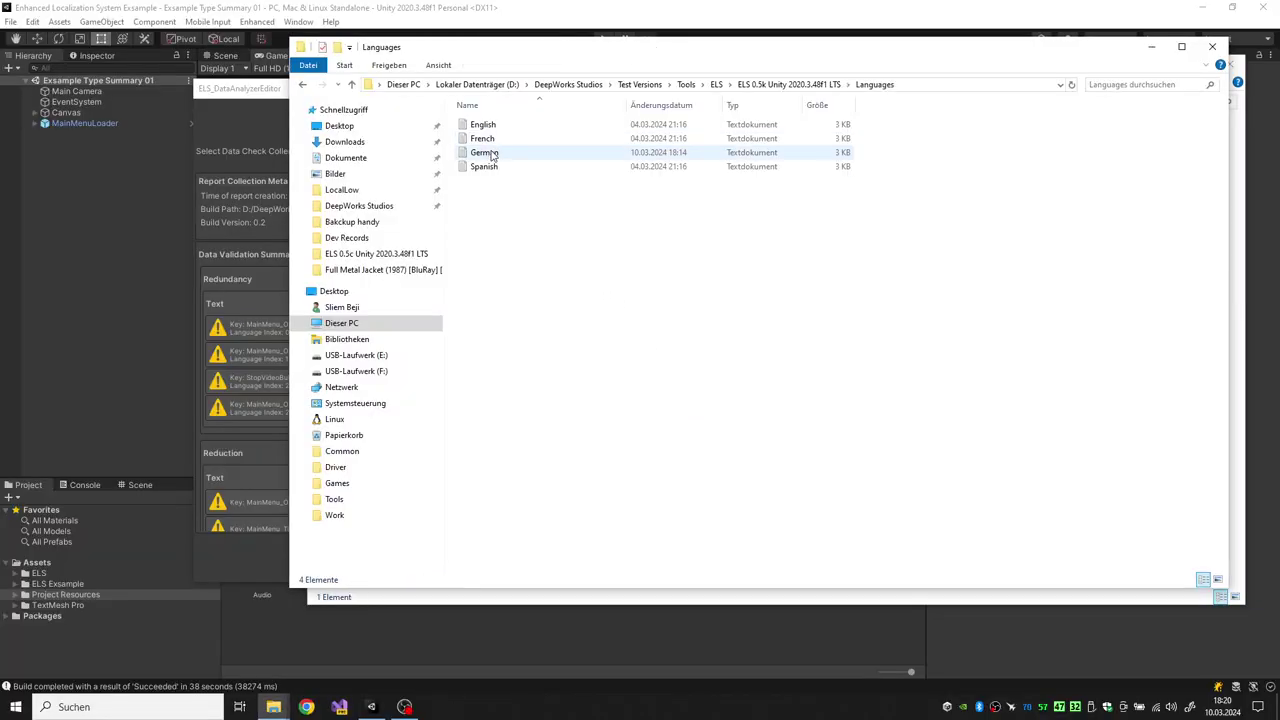
click(490, 166)
double_click(484, 139)
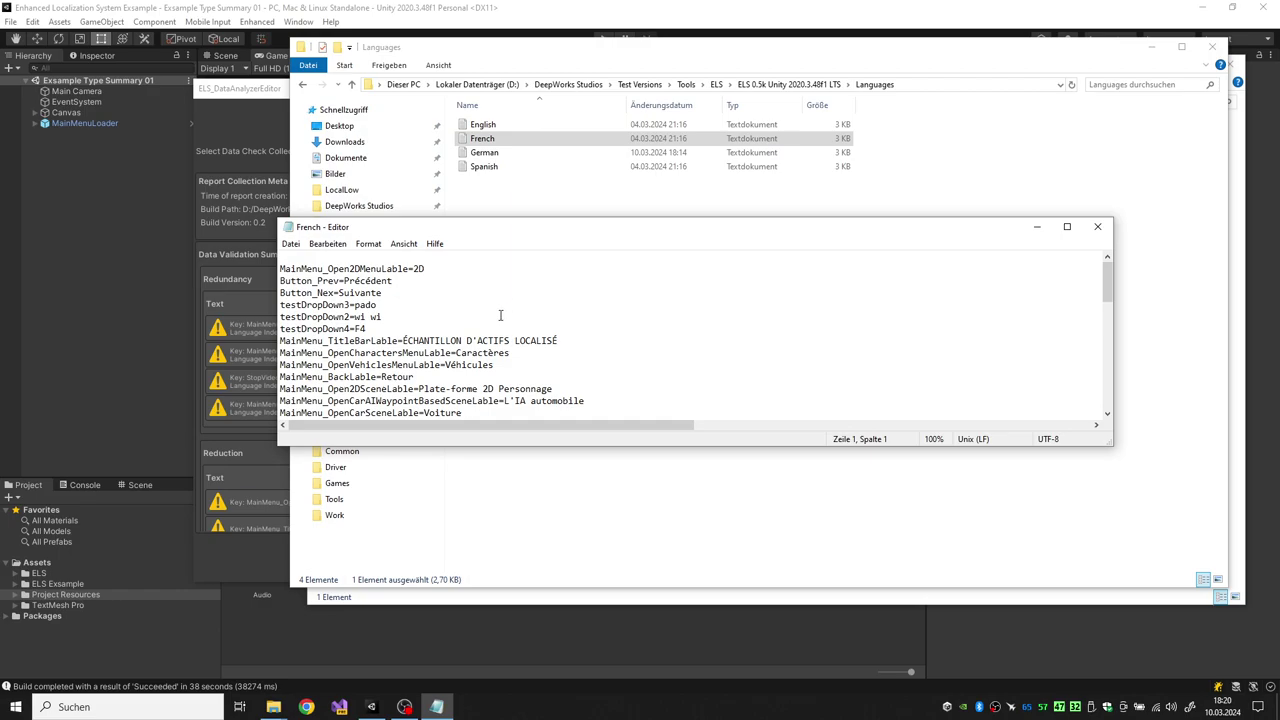
click(1098, 228)
click(788, 84)
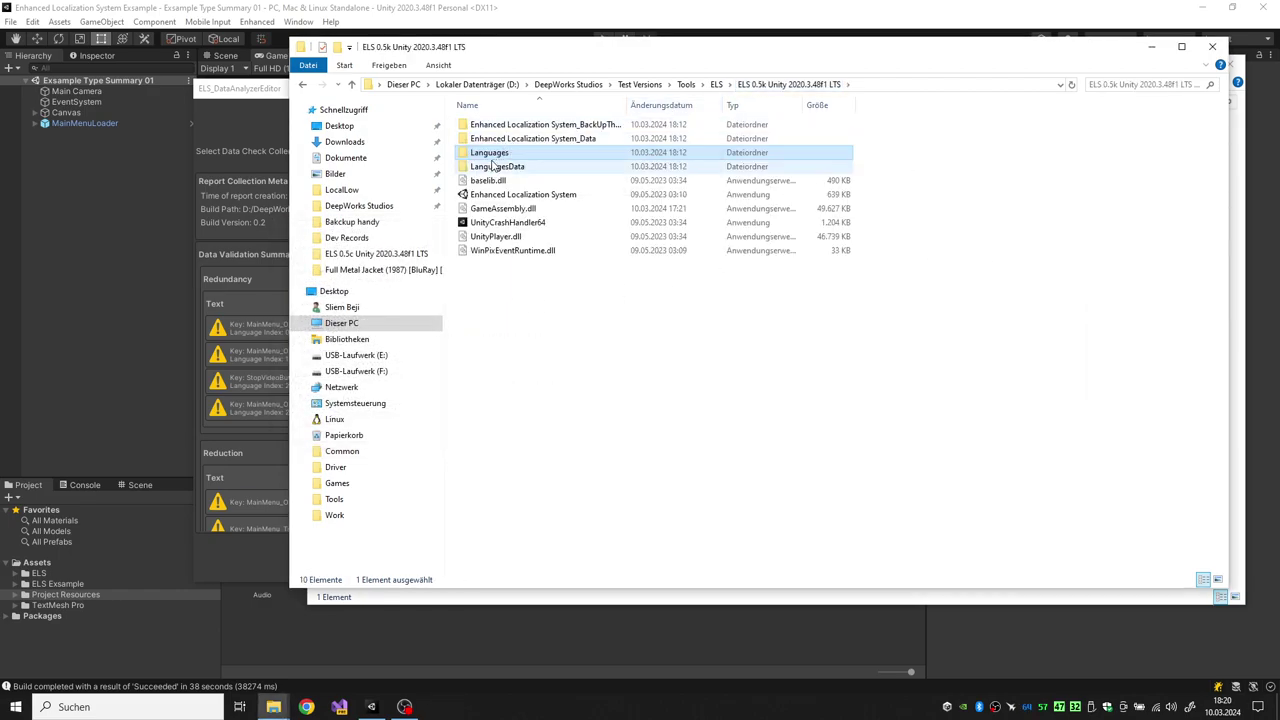
double_click(487, 168)
double_click(525, 130)
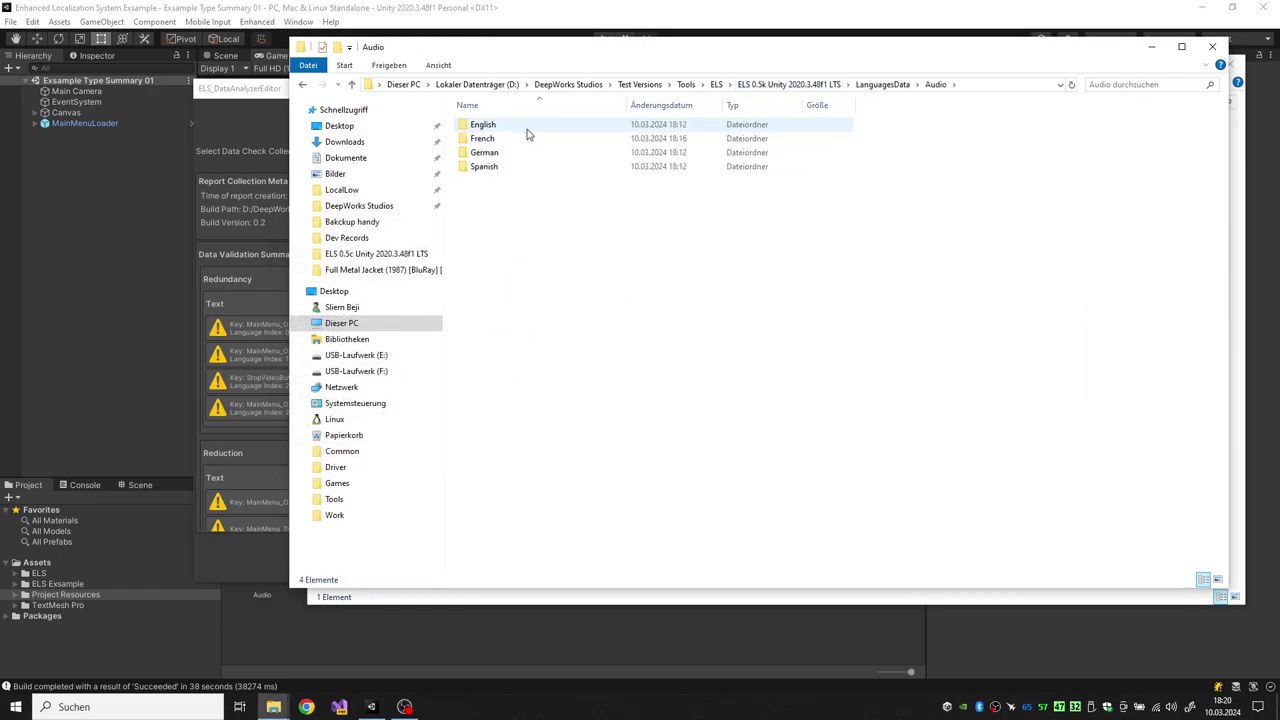
double_click(517, 168)
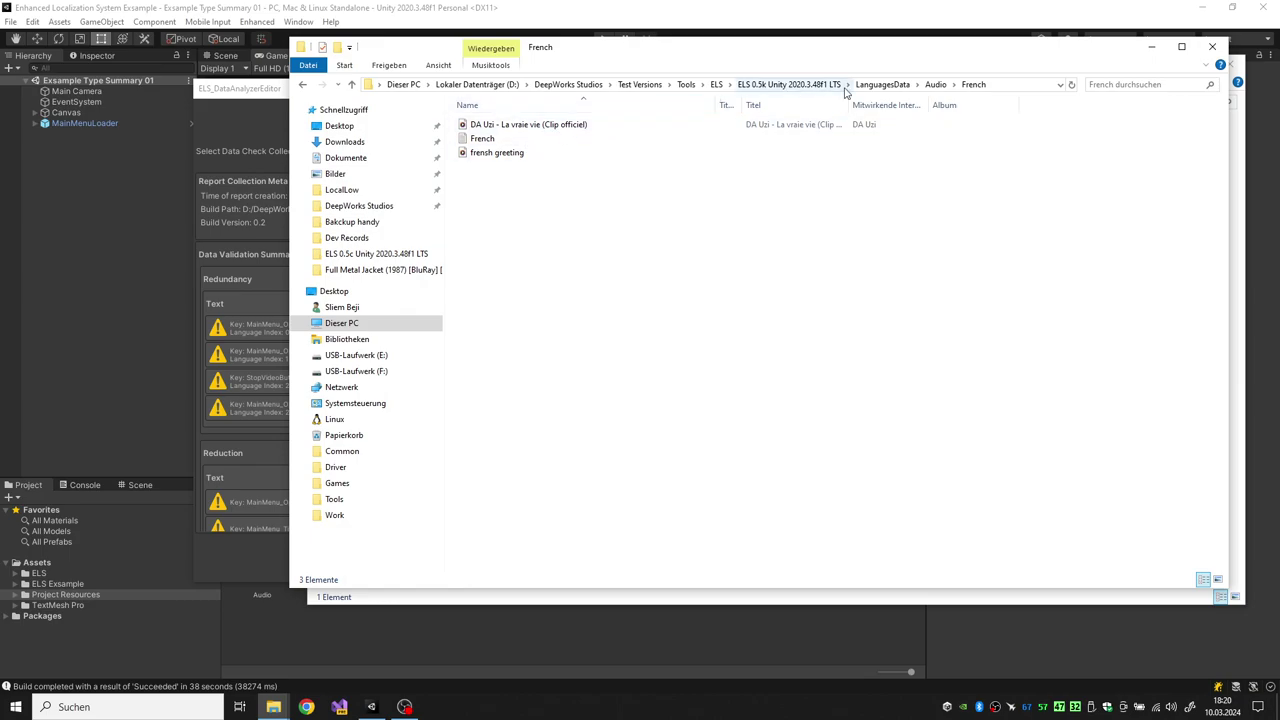
click(882, 86)
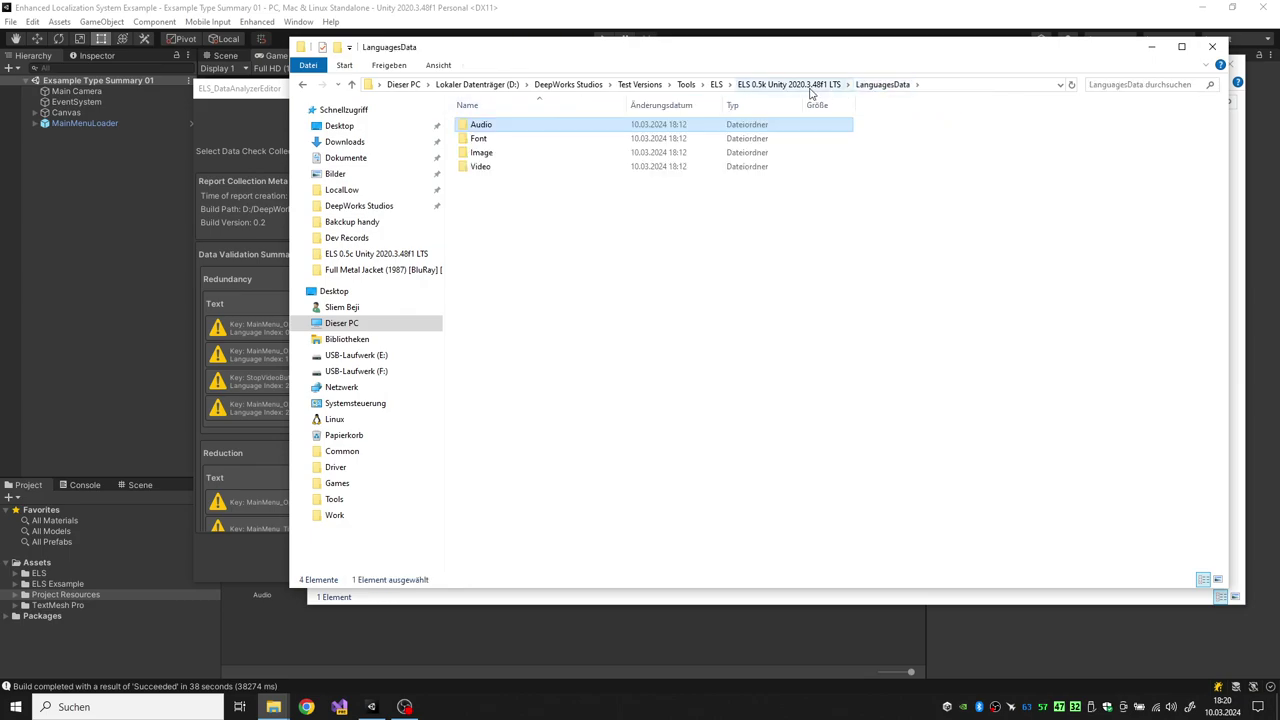
double_click(540, 152)
double_click(539, 143)
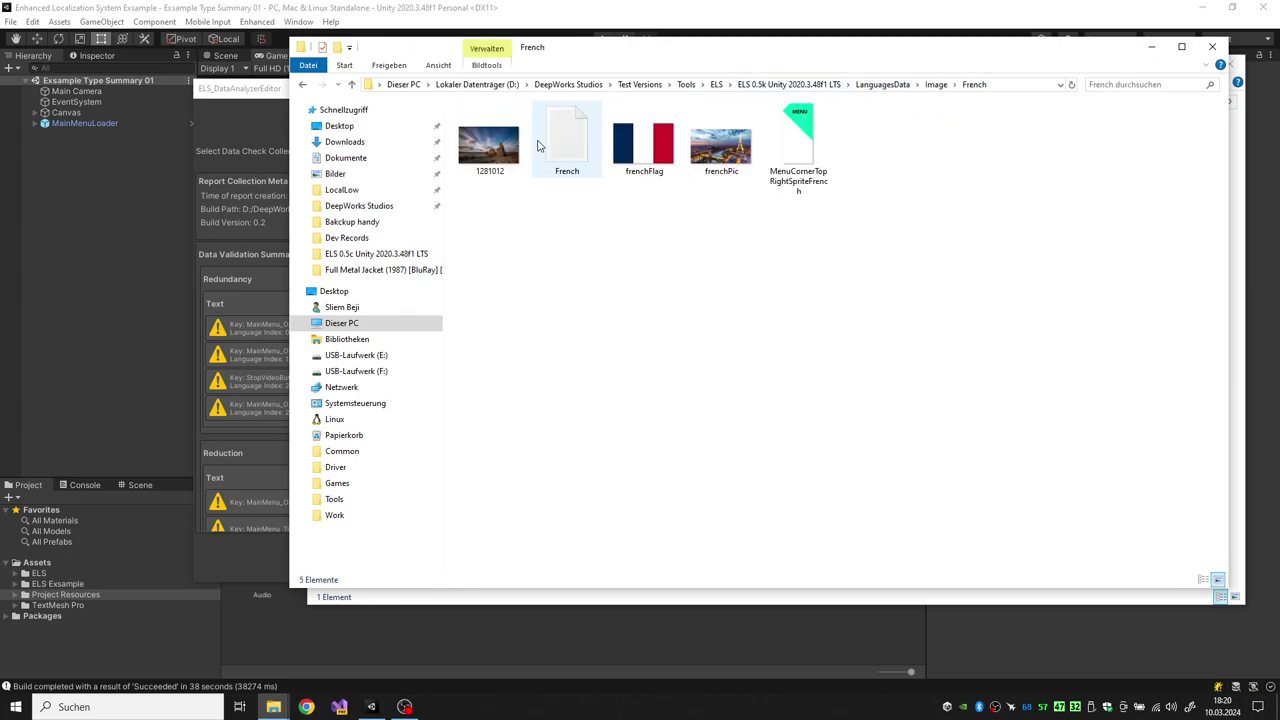
- Edit the French image mapping file to contryPics=1281012.jpg, save it, and return to the build folder
right_click(490, 152)
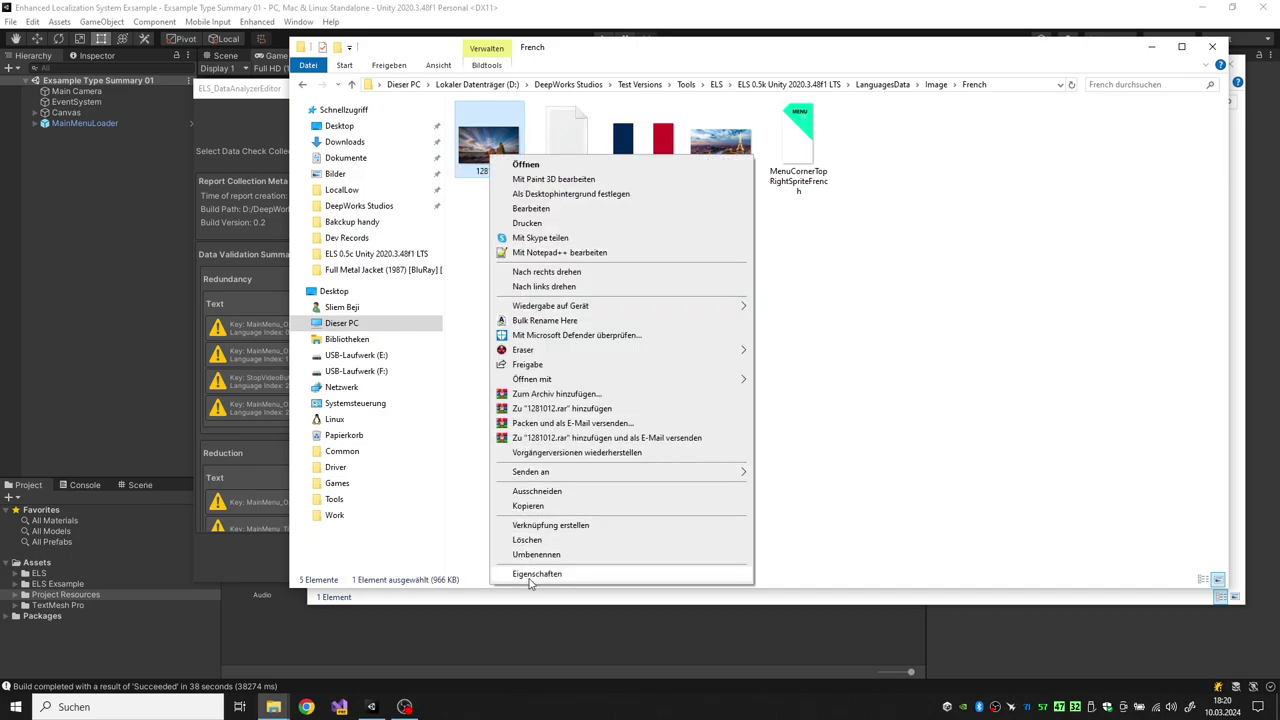
click(640, 576)
click(651, 481)
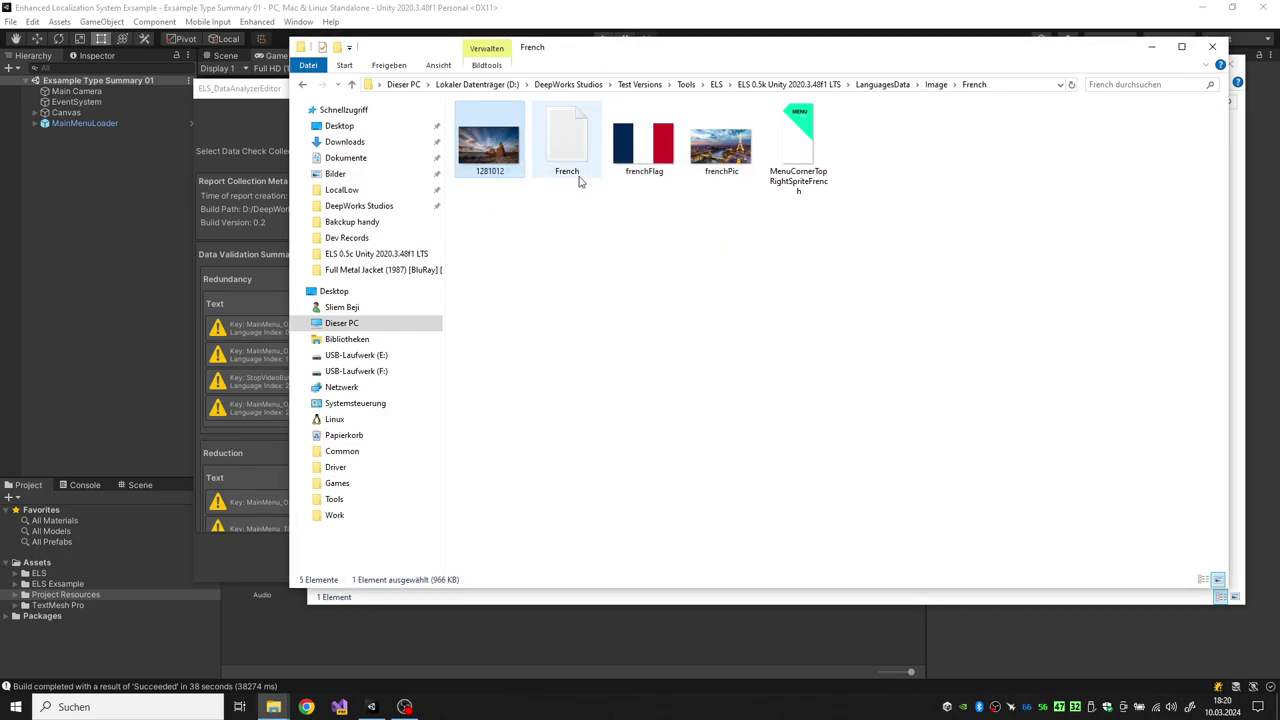
double_click(575, 160)
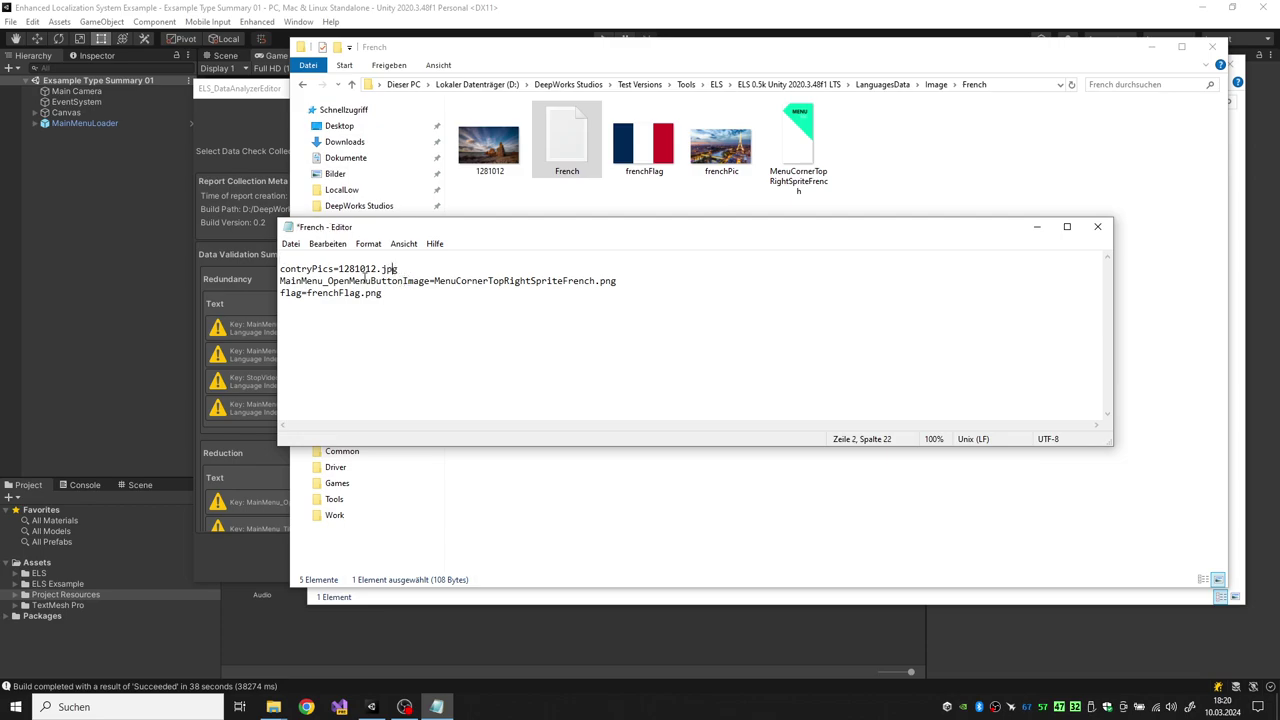
click(290, 244)
click(320, 306)
click(788, 83)
- Launch the game, open Simple Summary, switch to French, and play the French video
click(527, 196)
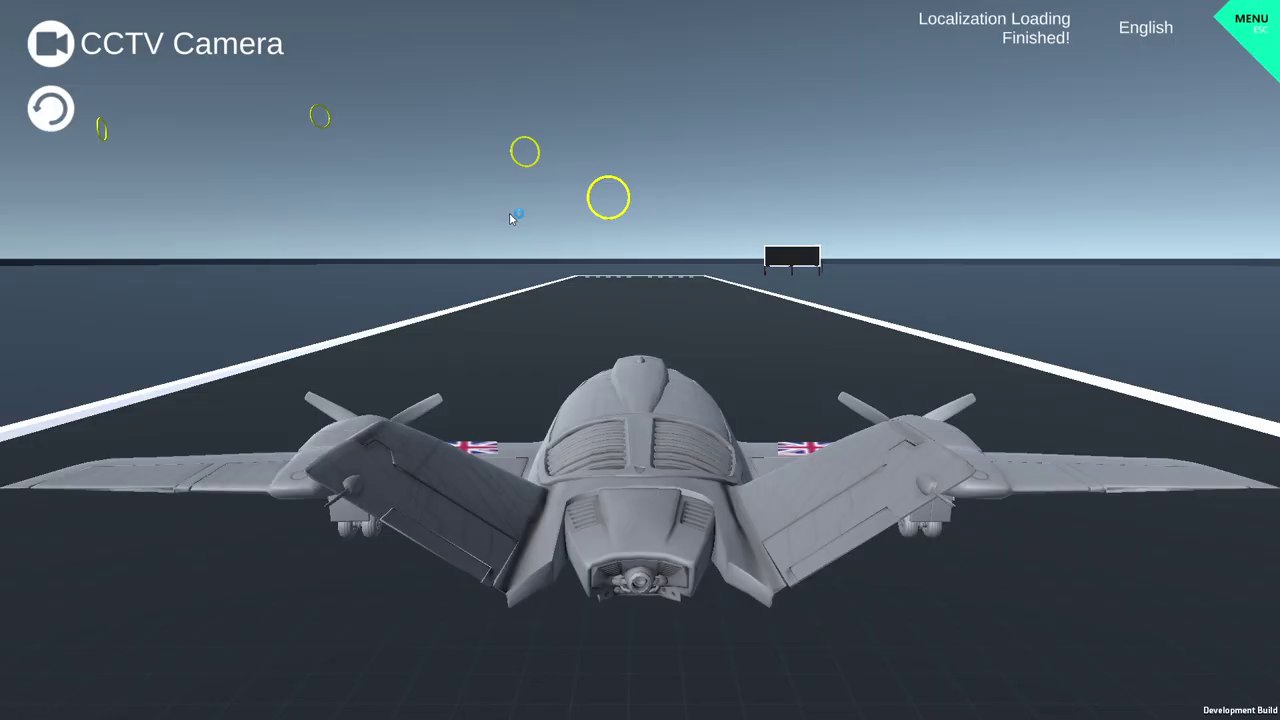
key(Escape)
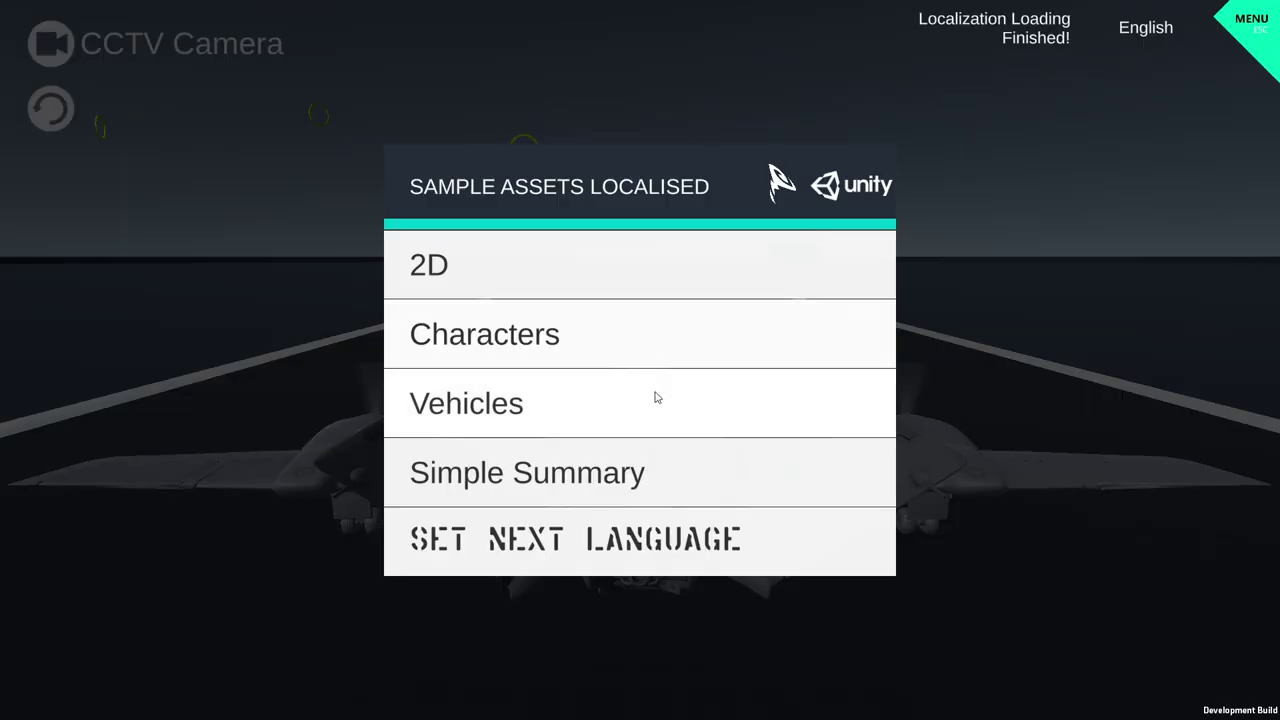
click(551, 478)
key(Escape)
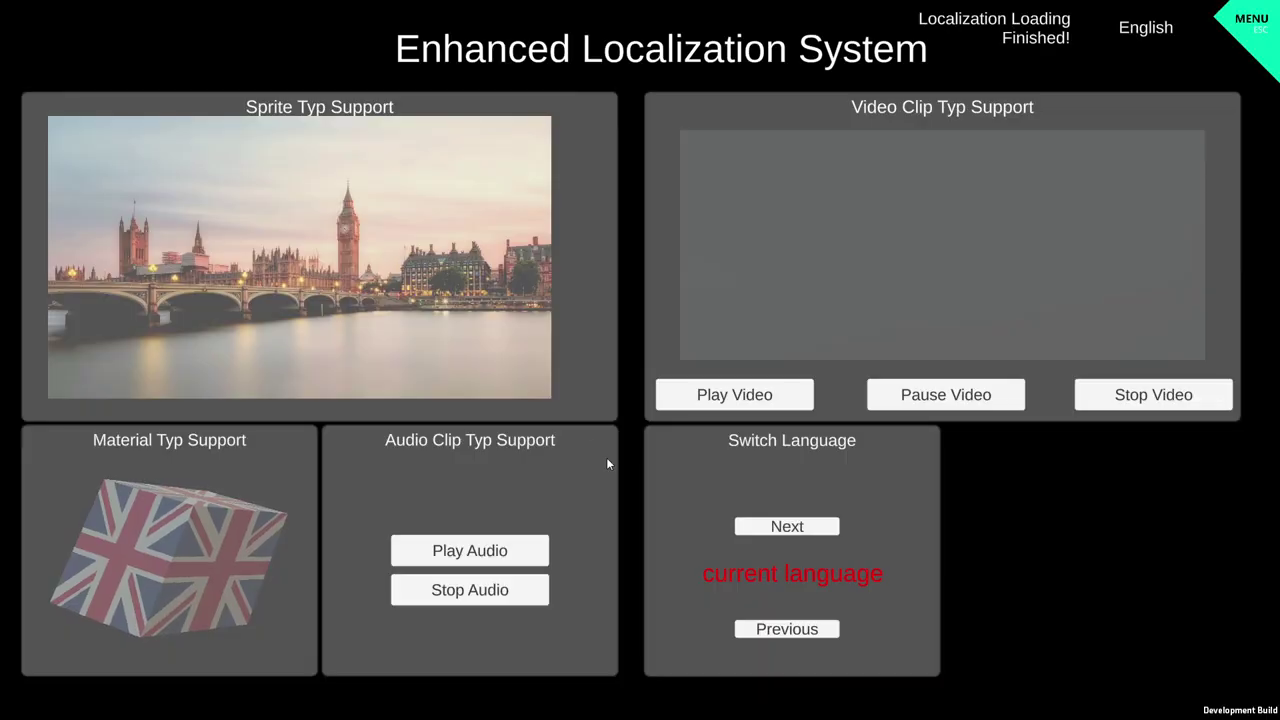
click(790, 527)
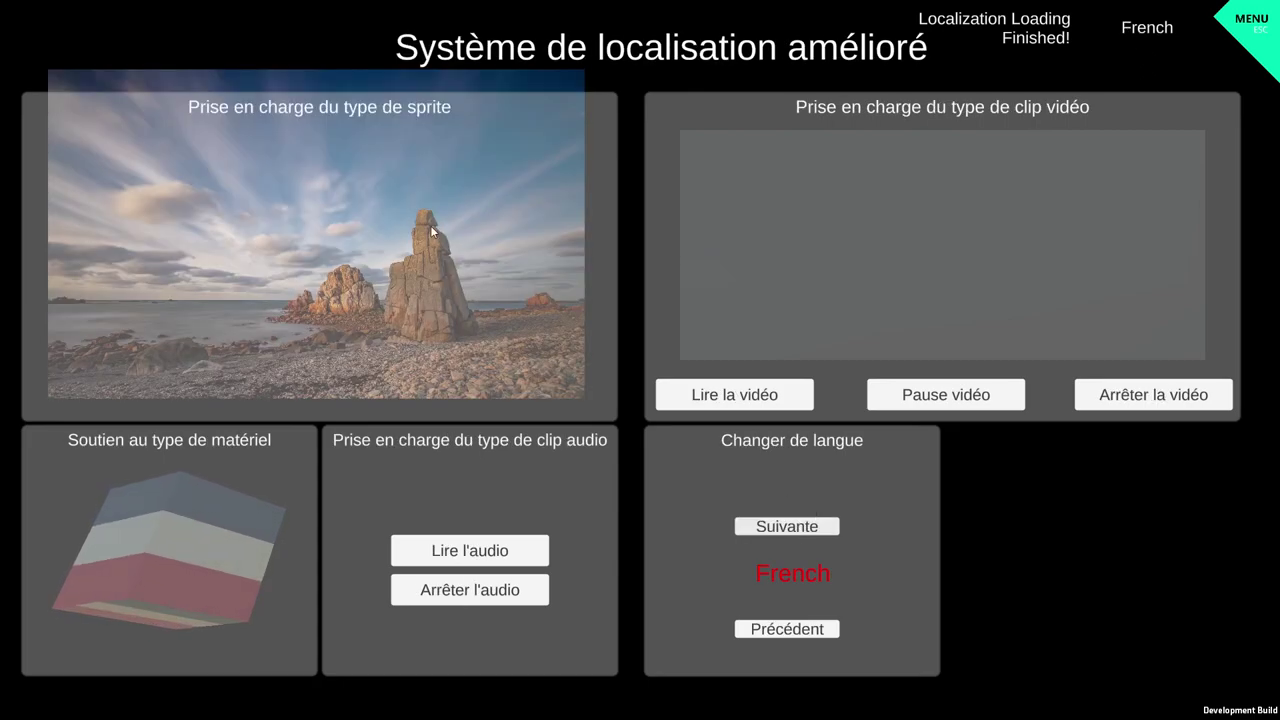
click(800, 395)
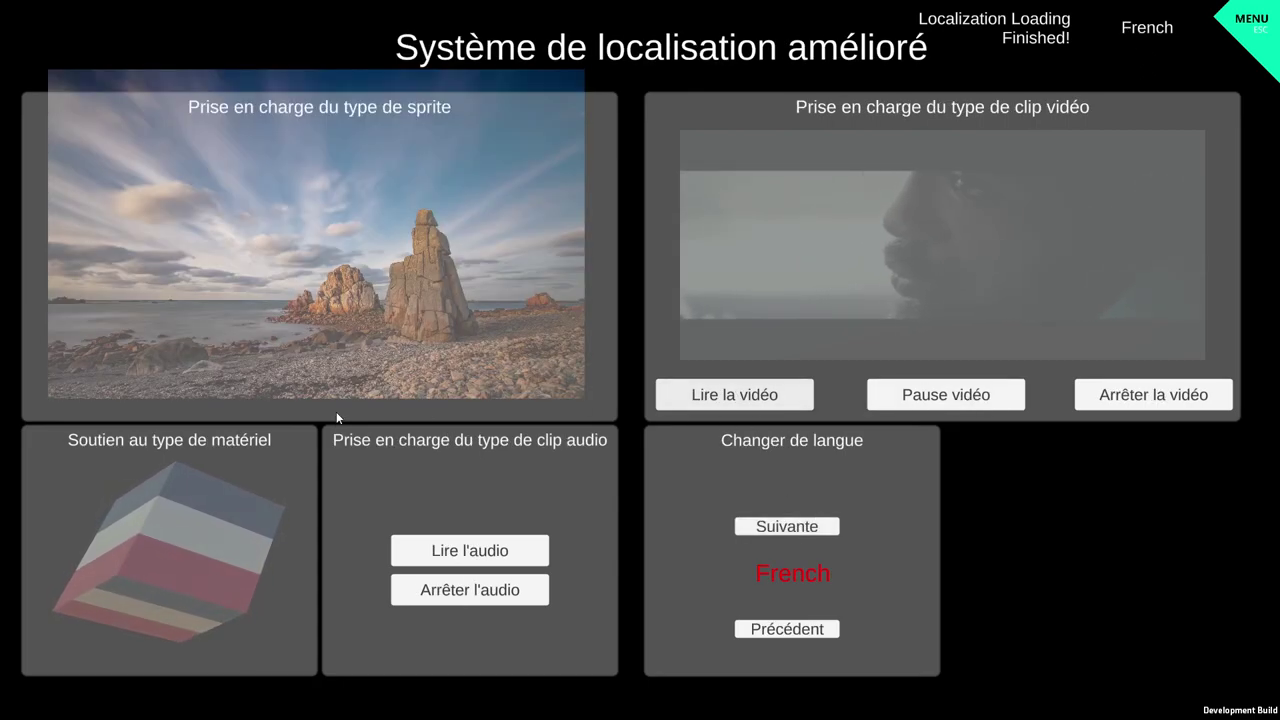
- Cycle through German and Spanish back to English, then quit with Alt+F4
click(787, 526)
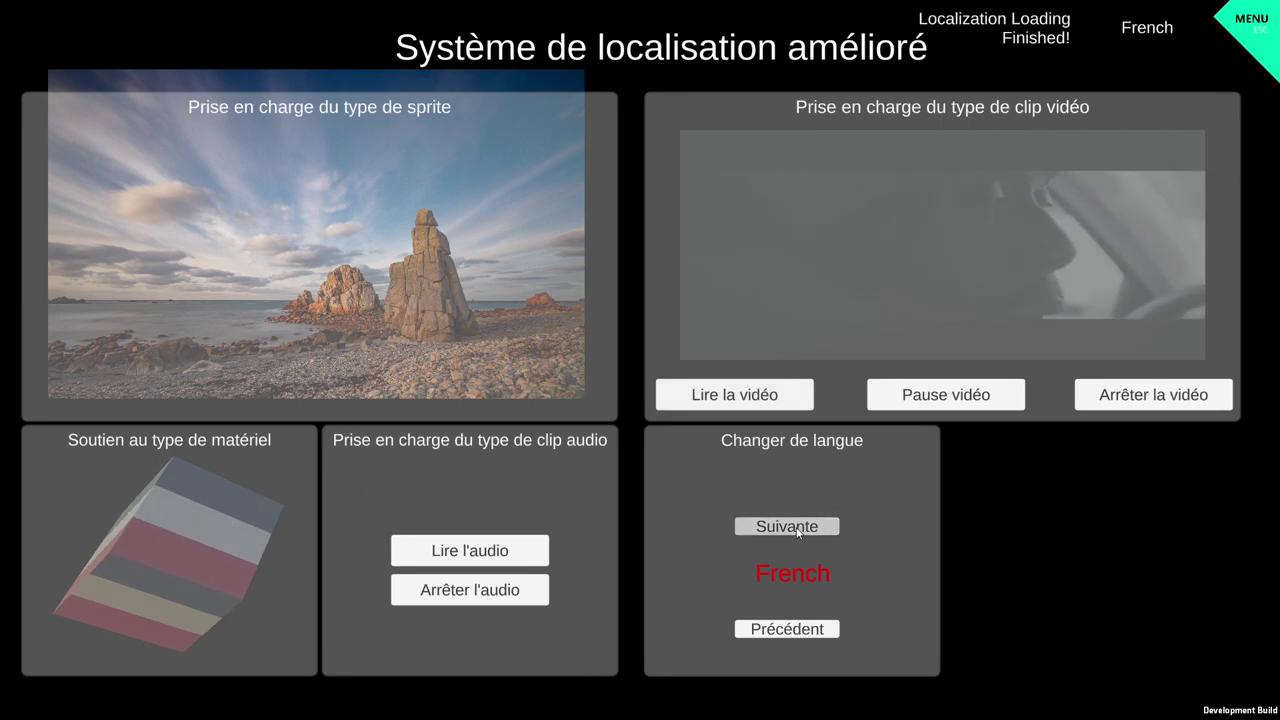
click(787, 526)
click(787, 526)
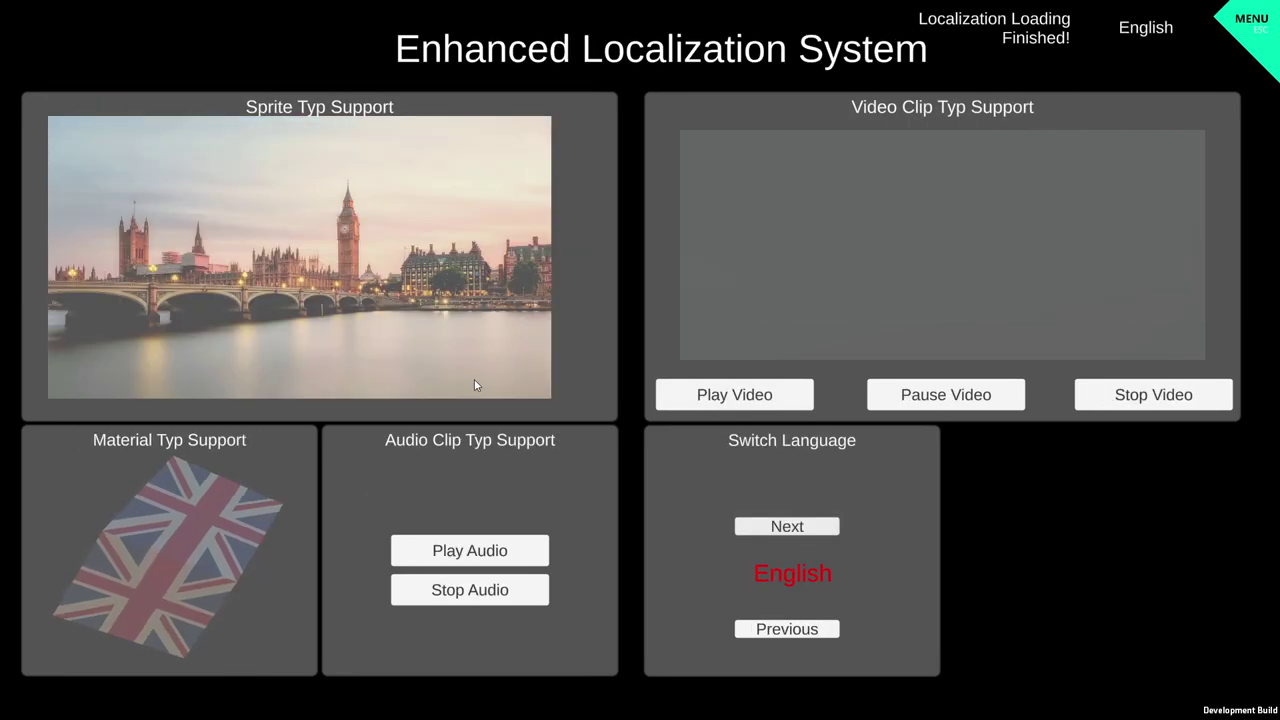
key(alt+F4)
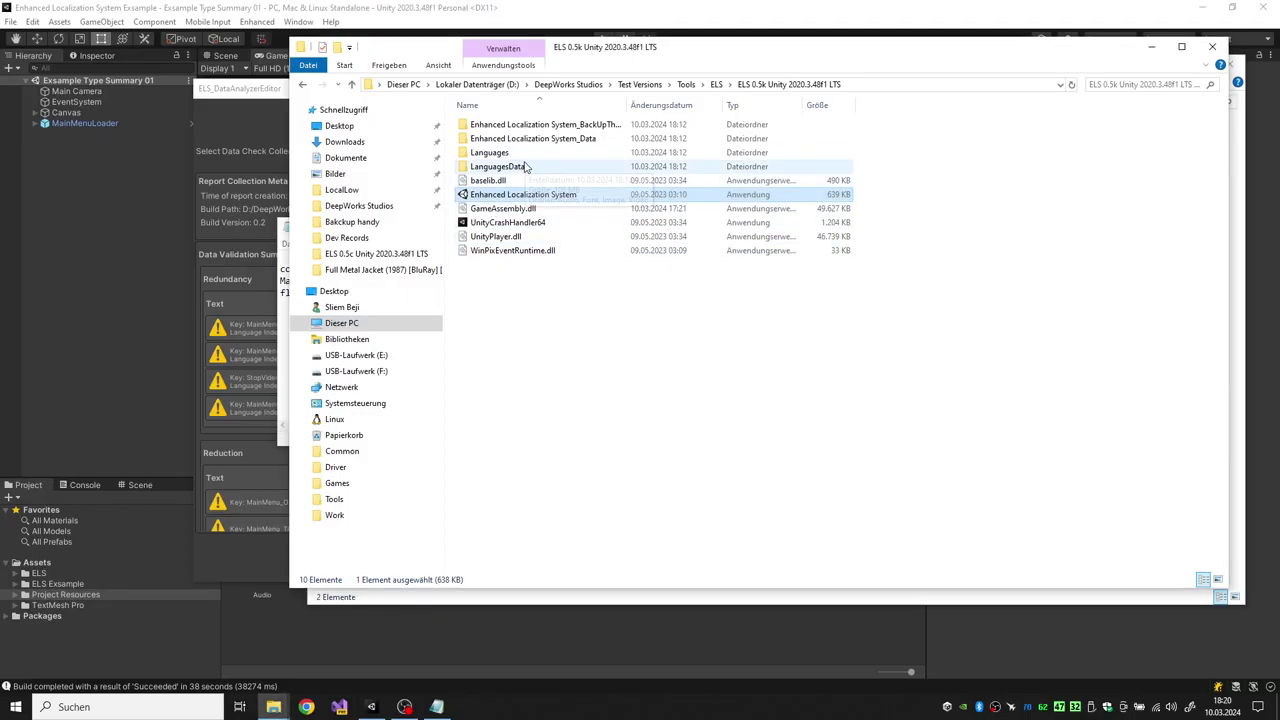
- Open LanguagesData > Image > French and view frenchPic's Details properties
double_click(520, 166)
click(502, 156)
double_click(502, 156)
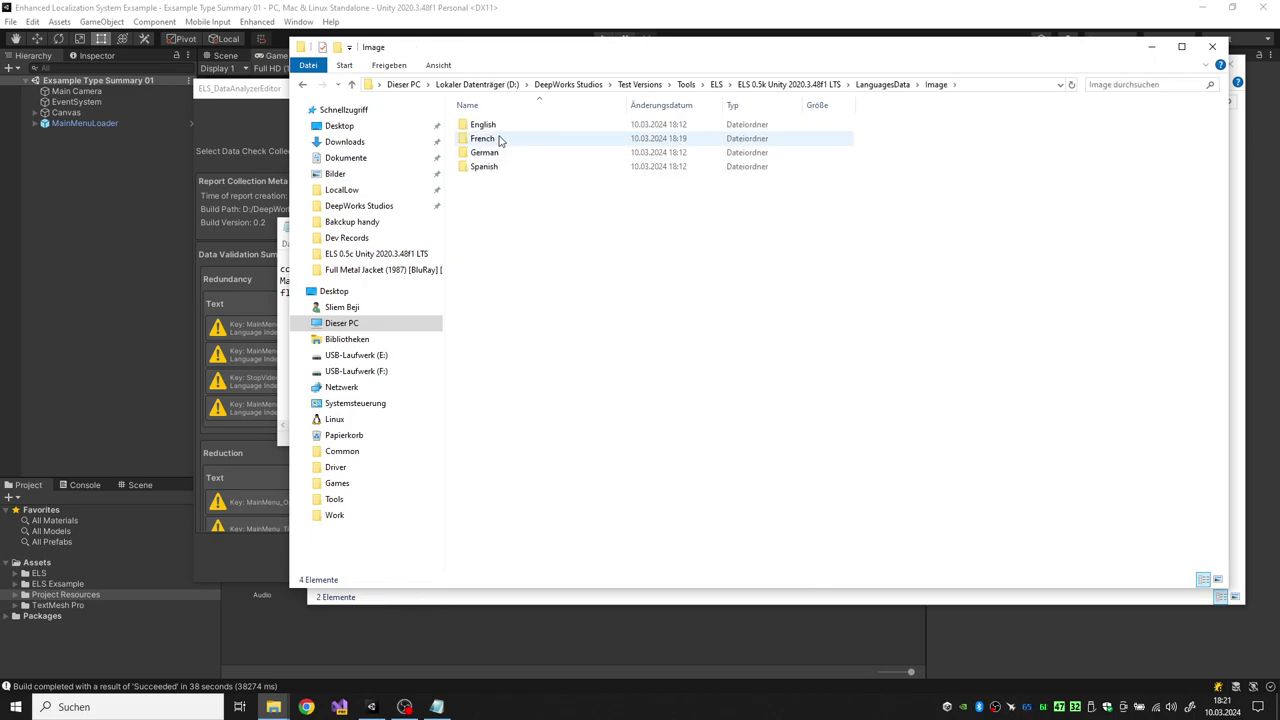
double_click(500, 127)
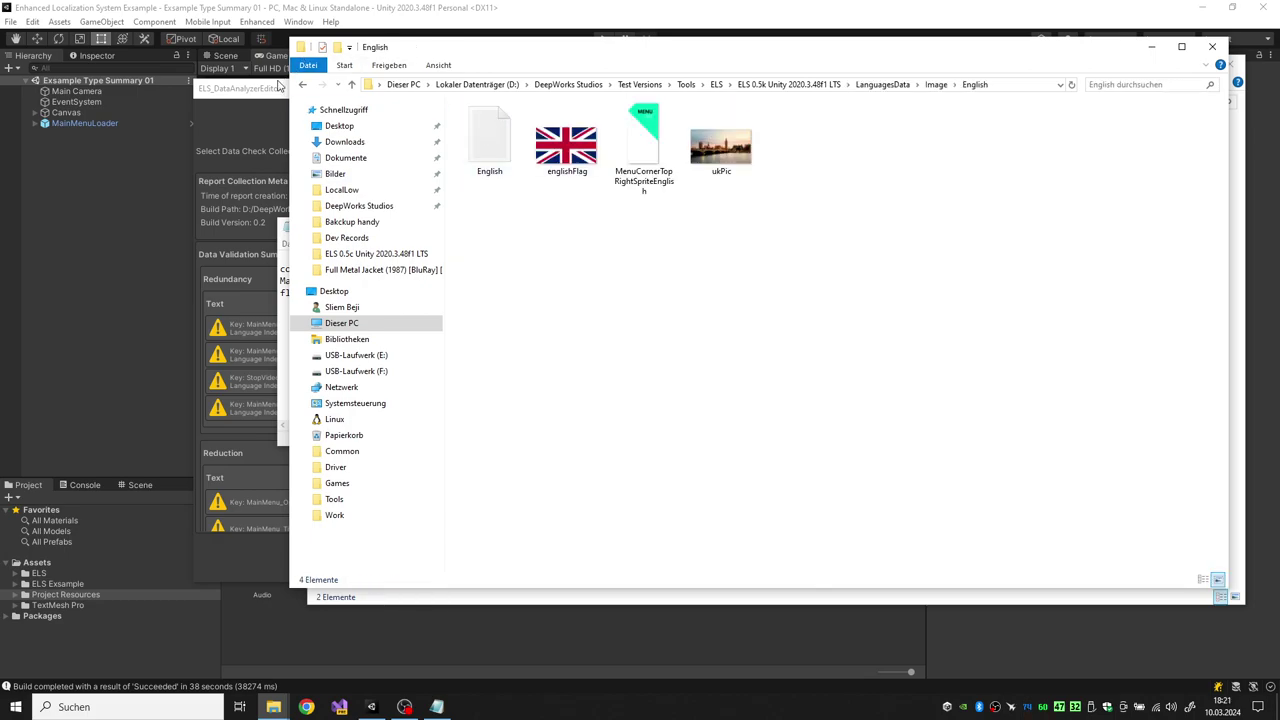
key(BackSpace)
double_click(505, 145)
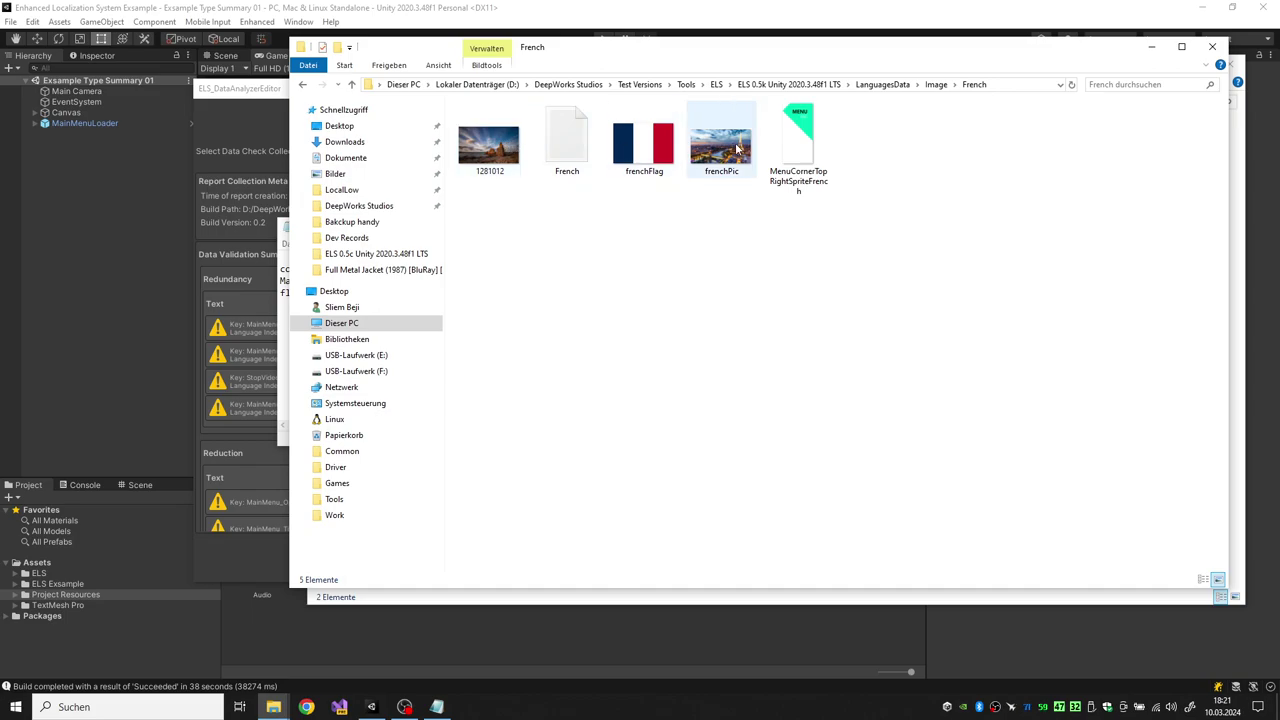
click(722, 148)
right_click(729, 144)
click(770, 570)
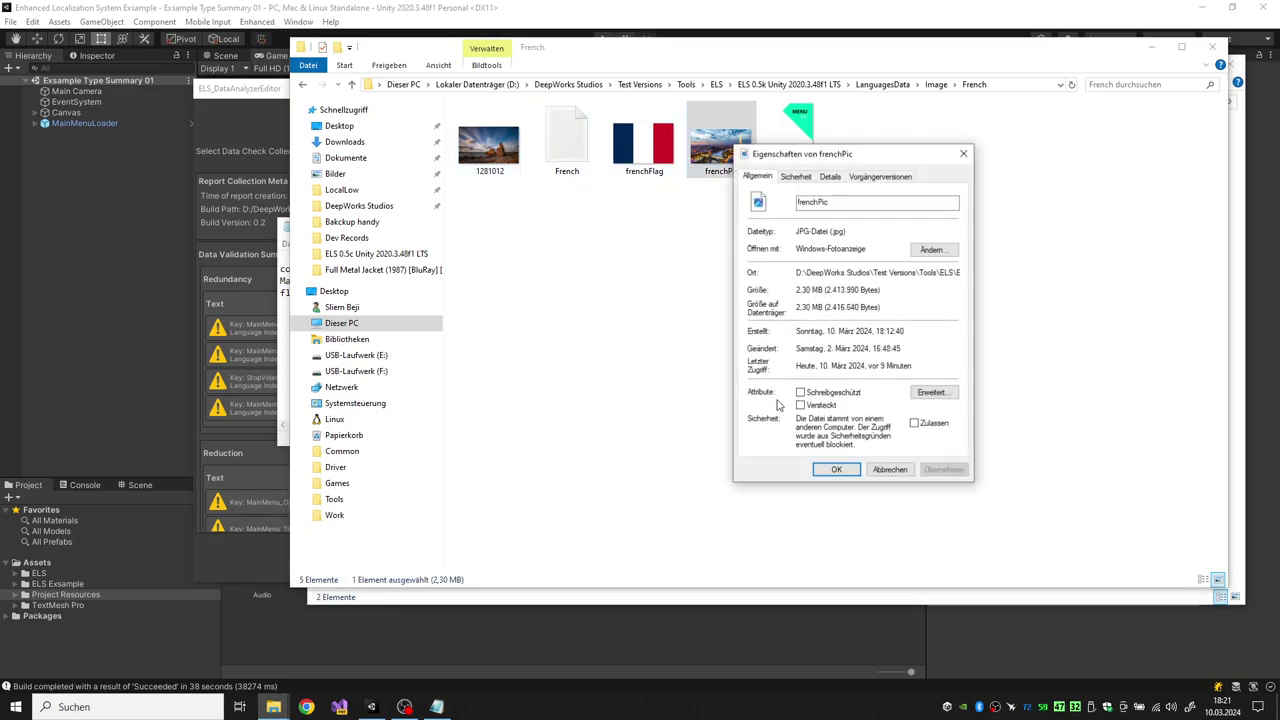
click(829, 176)
- View the 1281012 image's Details properties, showing 2048 x 1258 pixels
right_click(505, 164)
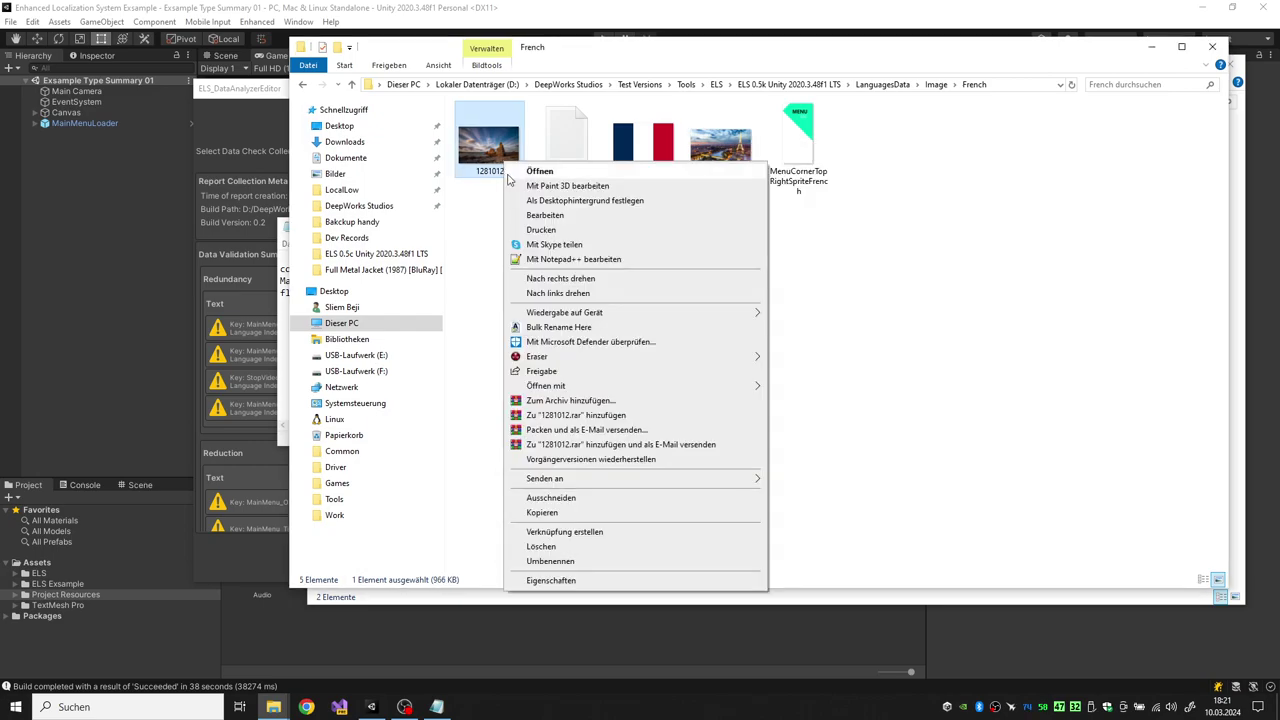
click(550, 580)
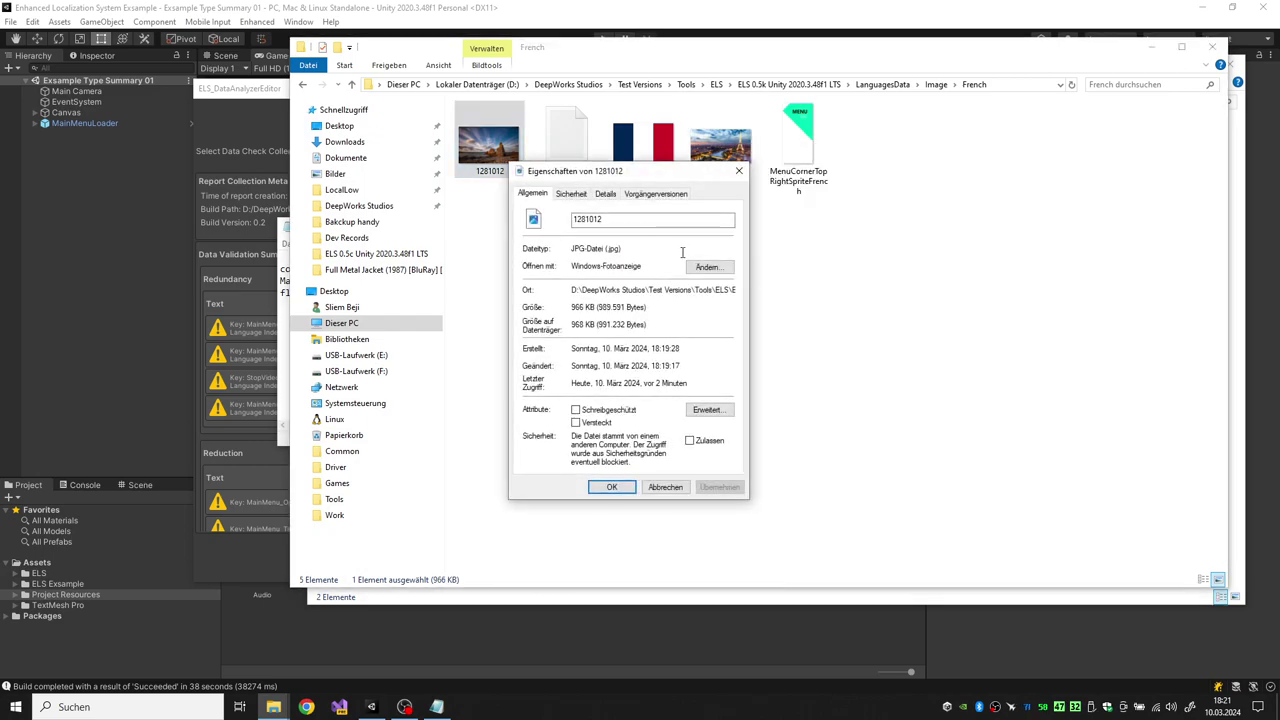
click(606, 195)
click(625, 411)
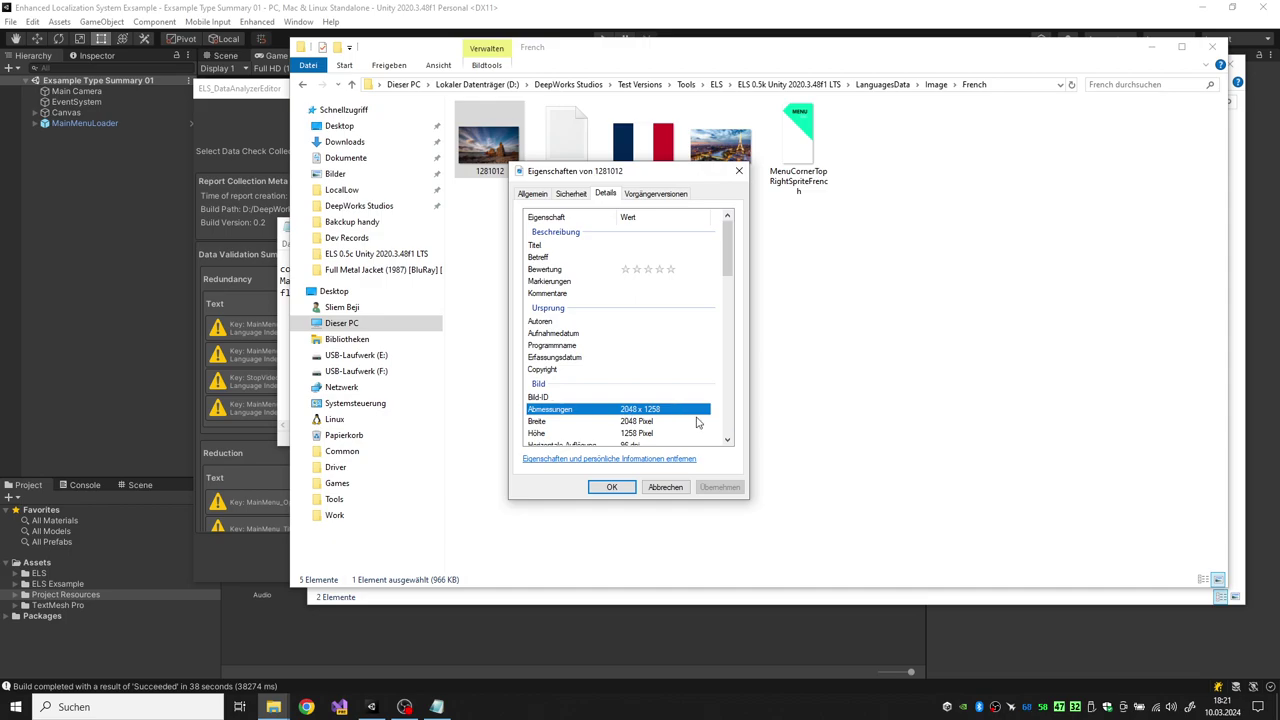
right_click(863, 338)
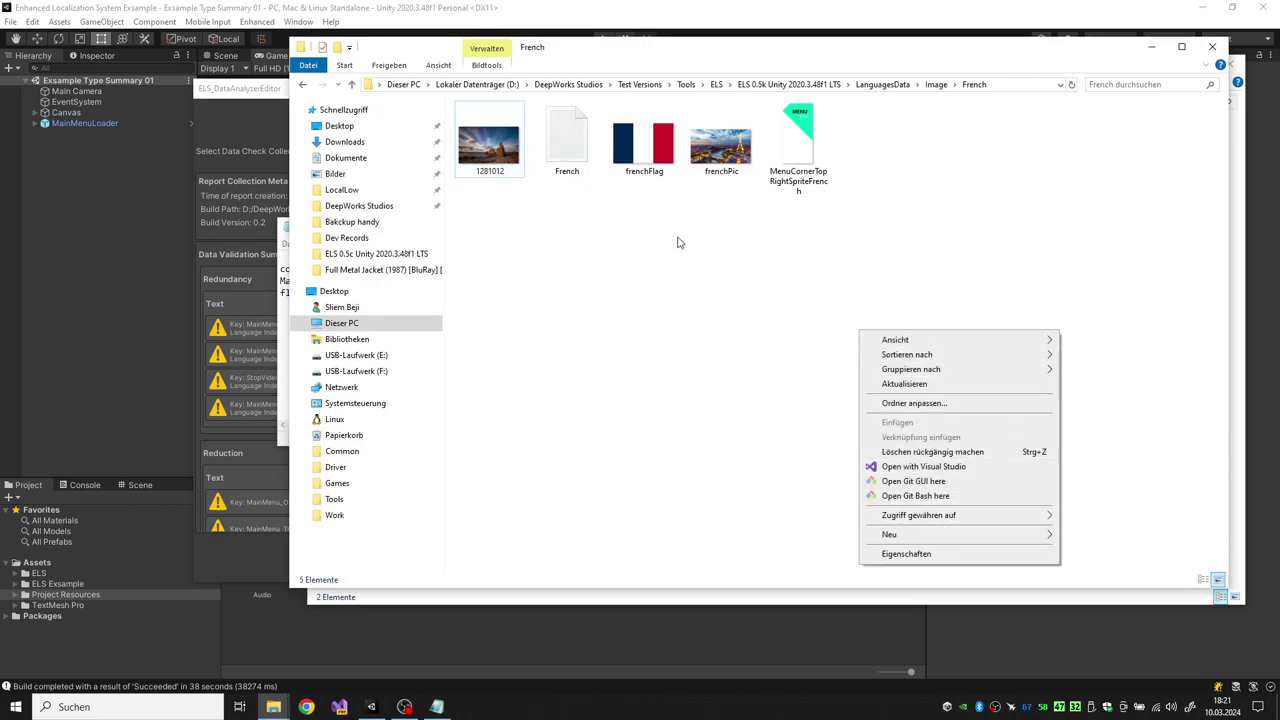
click(567, 142)
- Change the French image file's first-line comment from // to # and save it
double_click(567, 142)
text(//worng size compared to orginal file so outofbounds ui viewport)
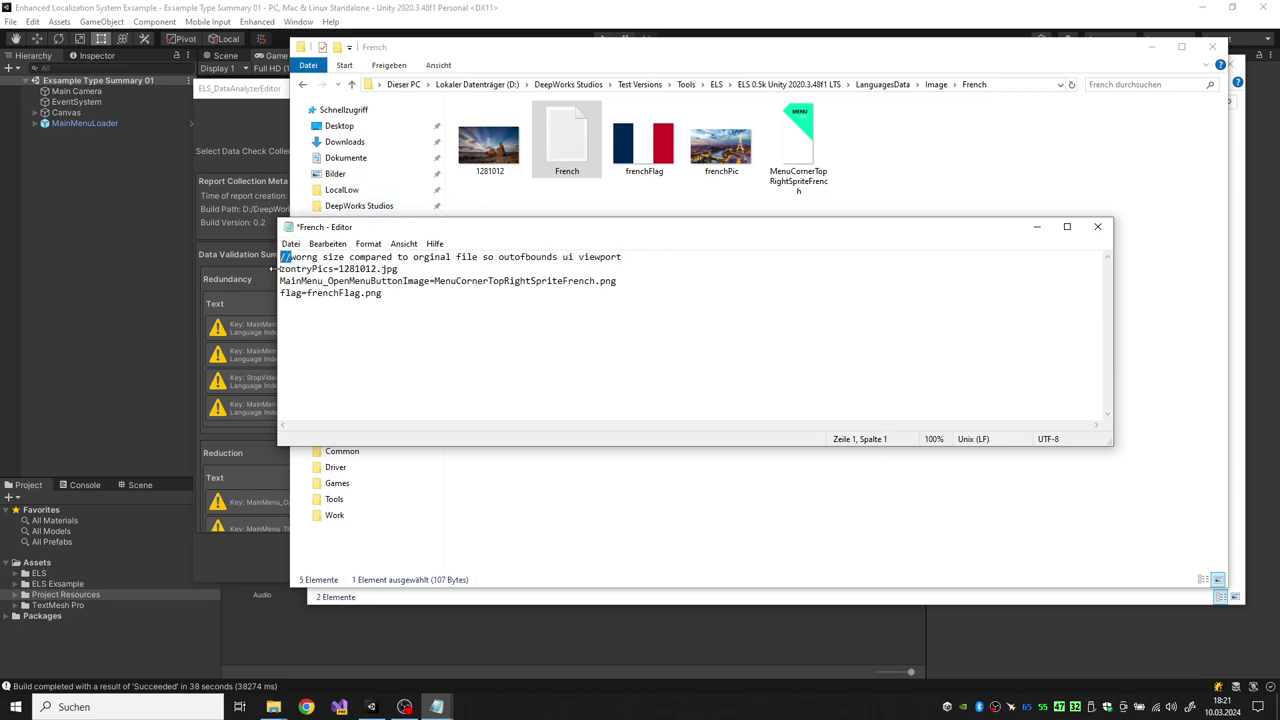
text(#)
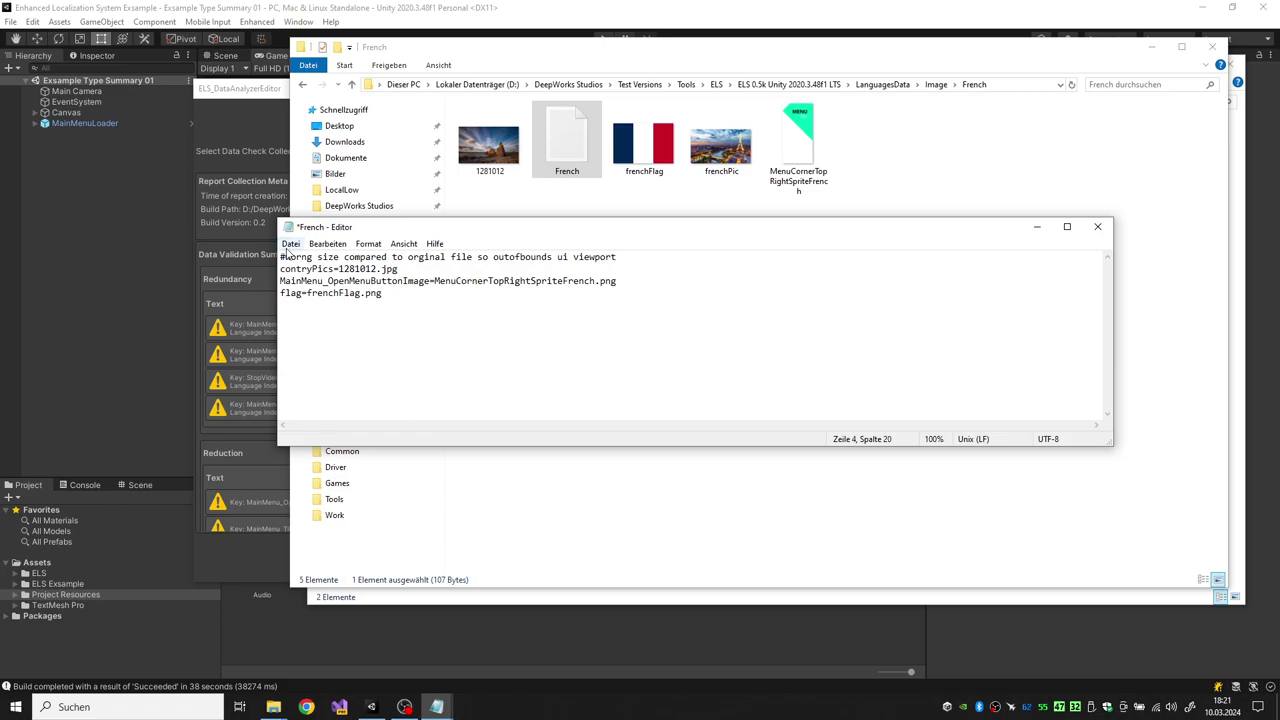
click(290, 244)
click(300, 303)
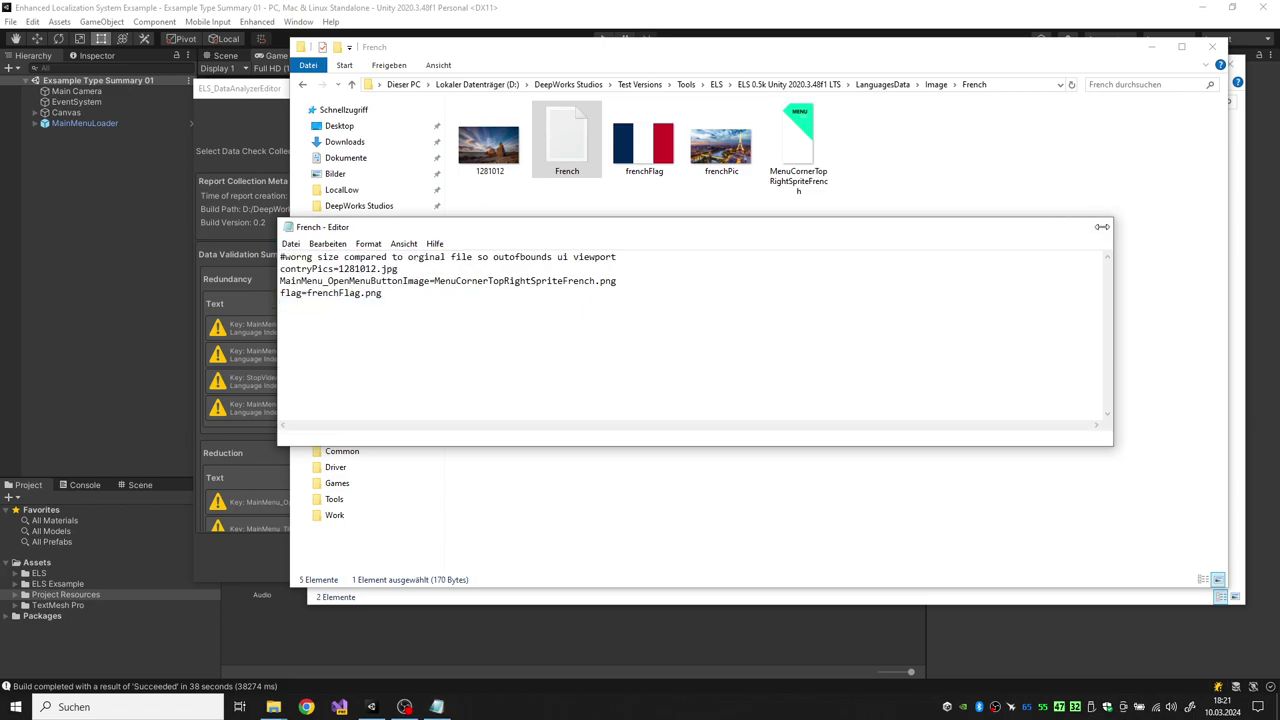
- Launch the built Enhanced Localization System demo from the build's main folder
click(900, 47)
click(789, 84)
double_click(510, 196)
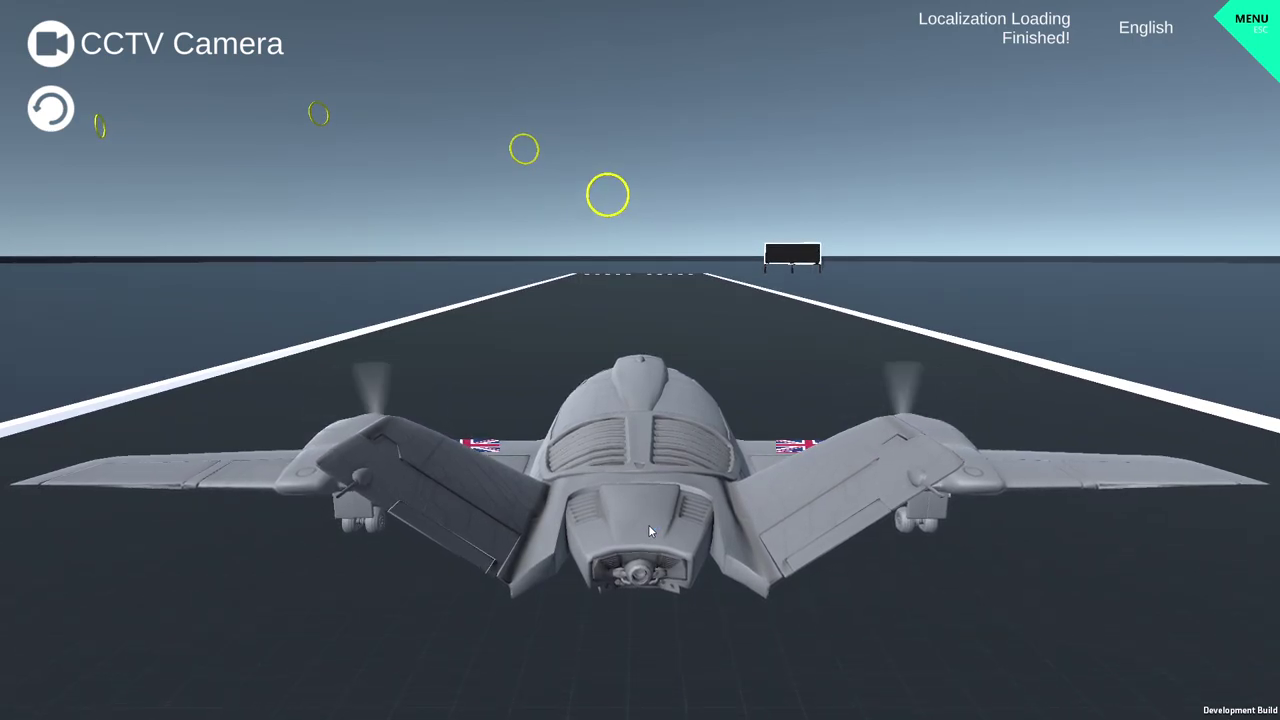
- Cycle the demo language through German, Spanish and French, then load a Simple Summary scene
key(Escape)
click(566, 540)
click(566, 549)
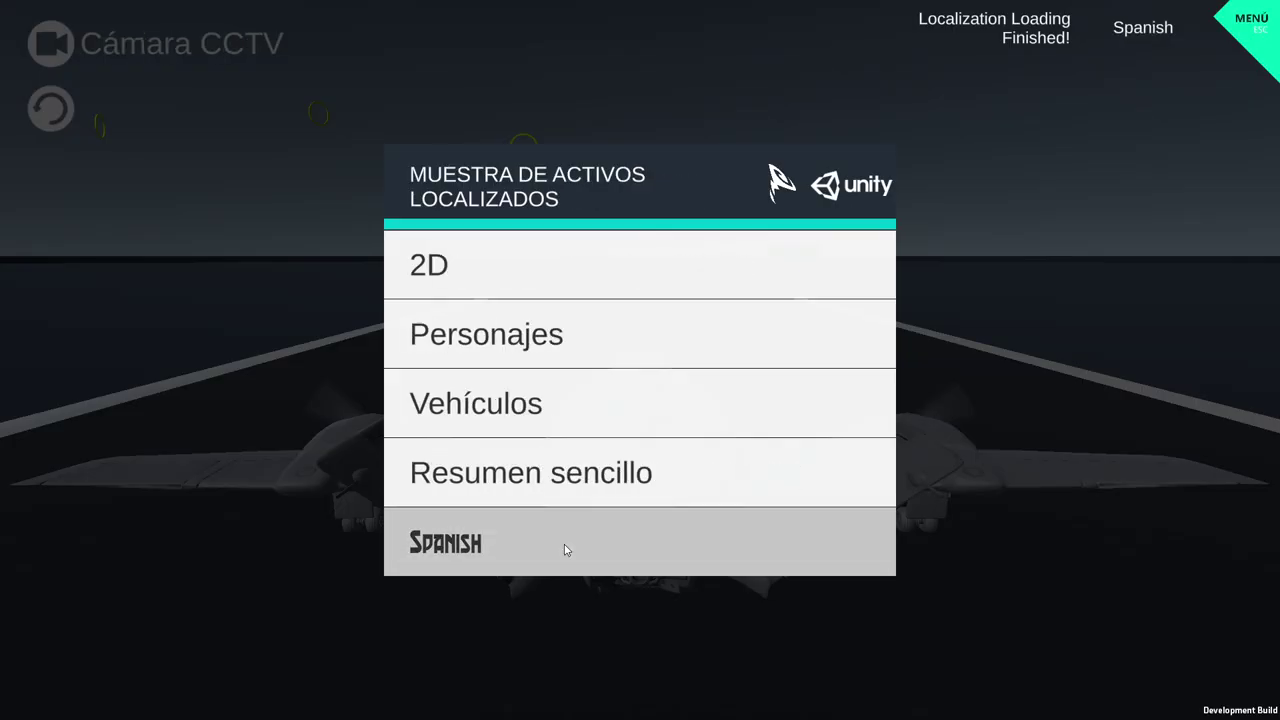
click(566, 549)
click(568, 478)
click(502, 372)
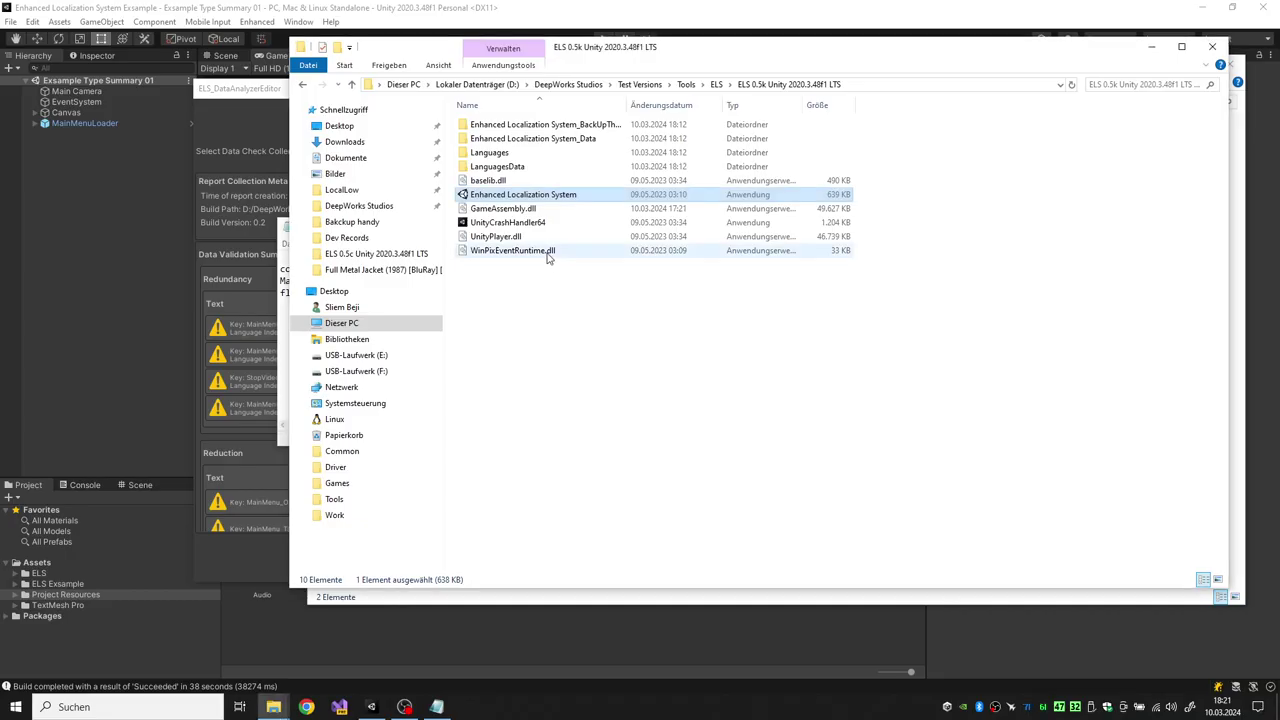
- Move the build folder window aside and return to the Unity editor
mouse_move(640, 50)
mouse_down()
mouse_move(706, 132)
mouse_move(781, 167)
mouse_up()
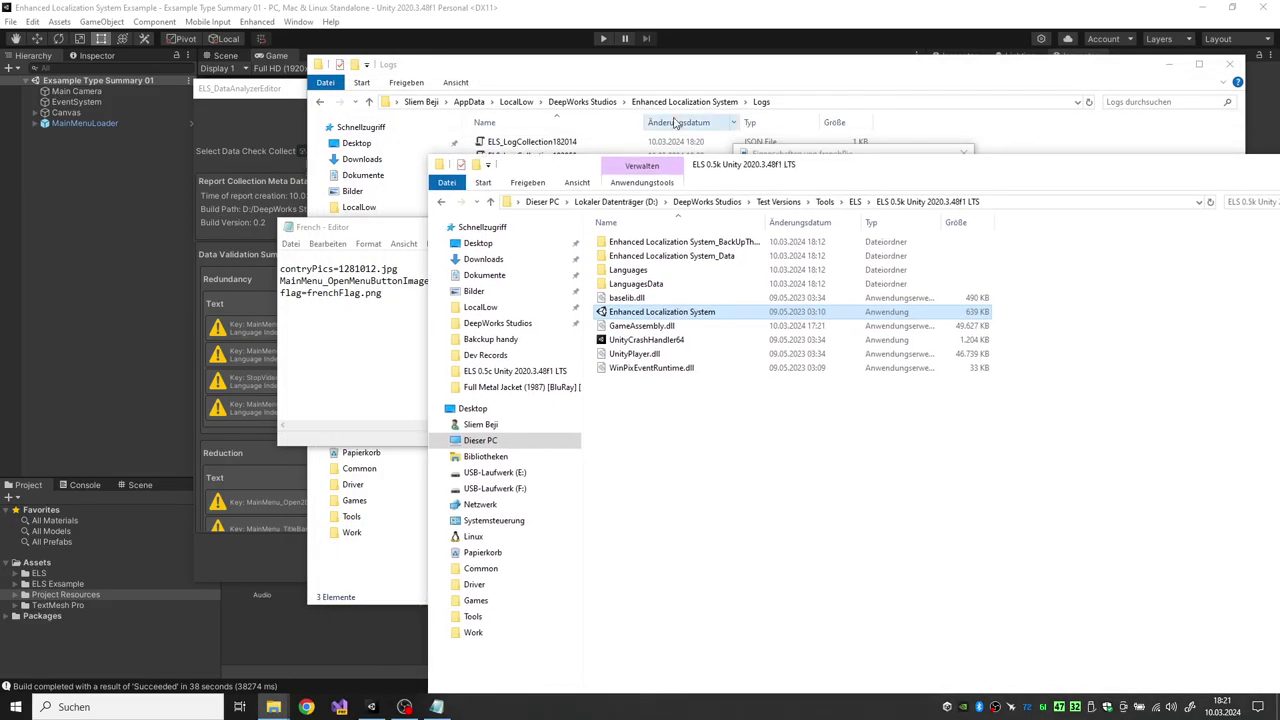
click(616, 67)
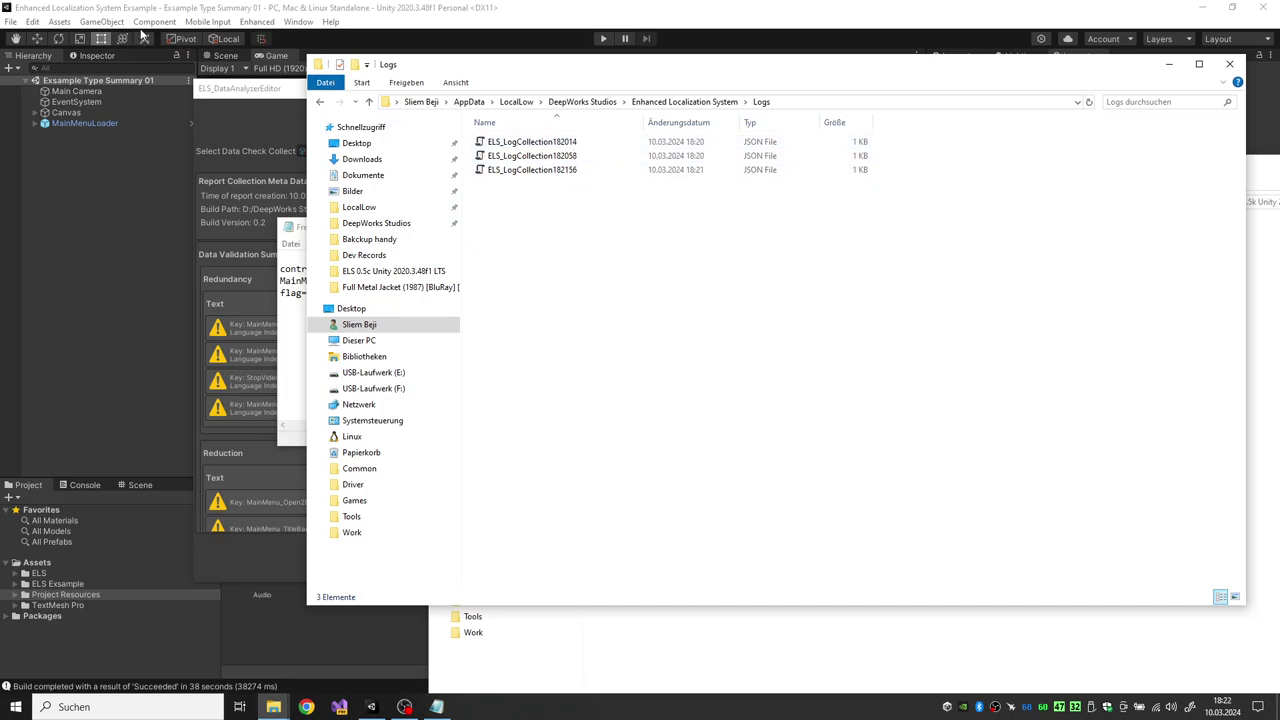
click(259, 99)
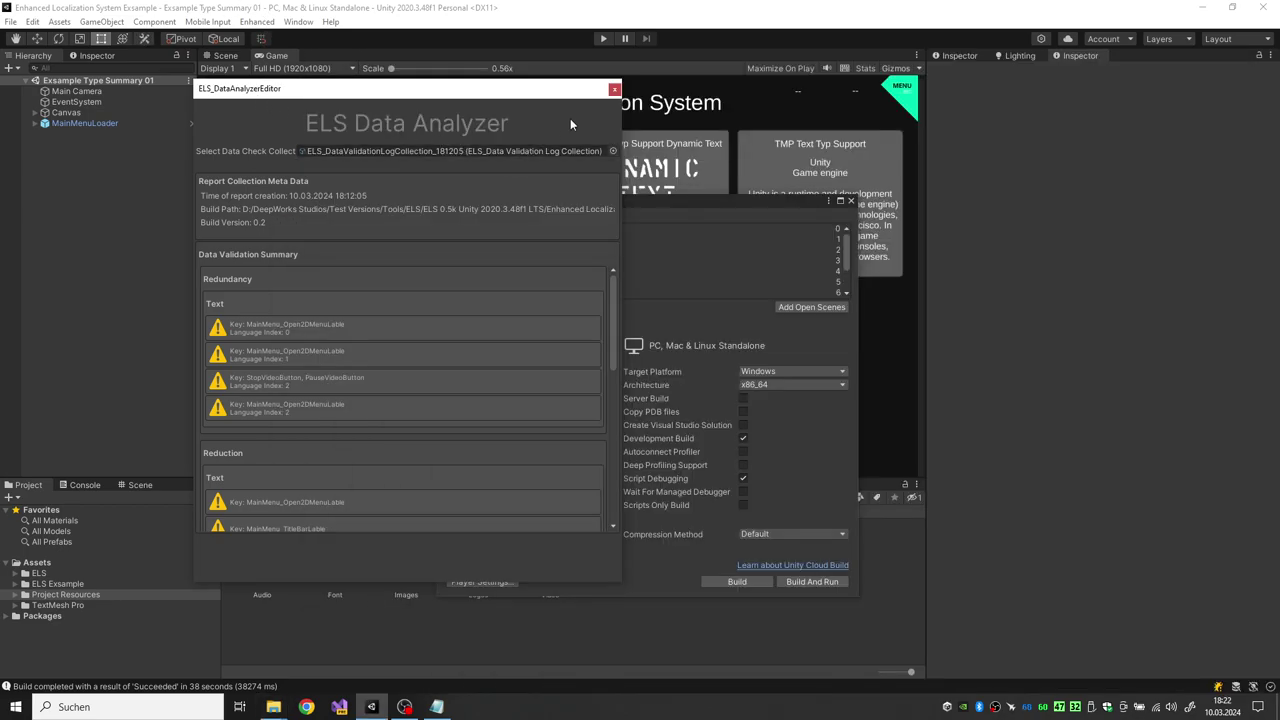
- Open the ELS Log Analyzer and import ELS_LogCollection182058 from LocalLow's Enhanced Localization System Logs folder
click(614, 90)
mouse_move(275, 40)
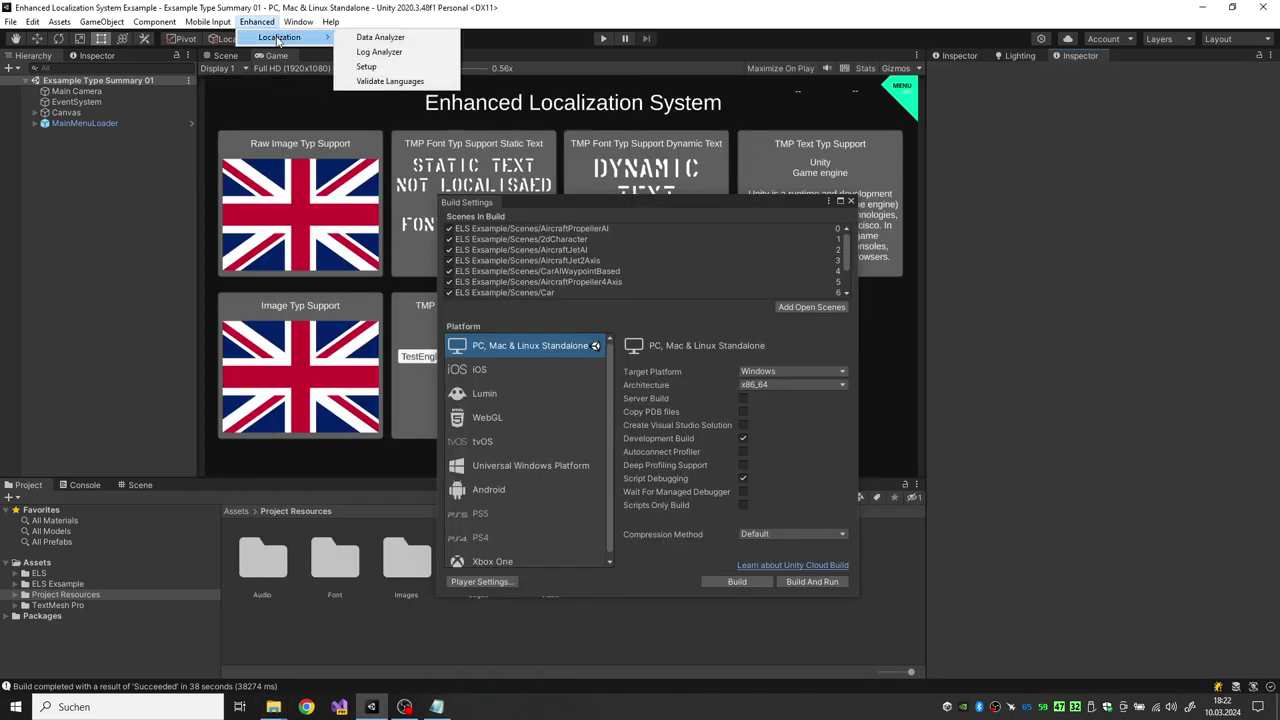
click(408, 51)
click(503, 160)
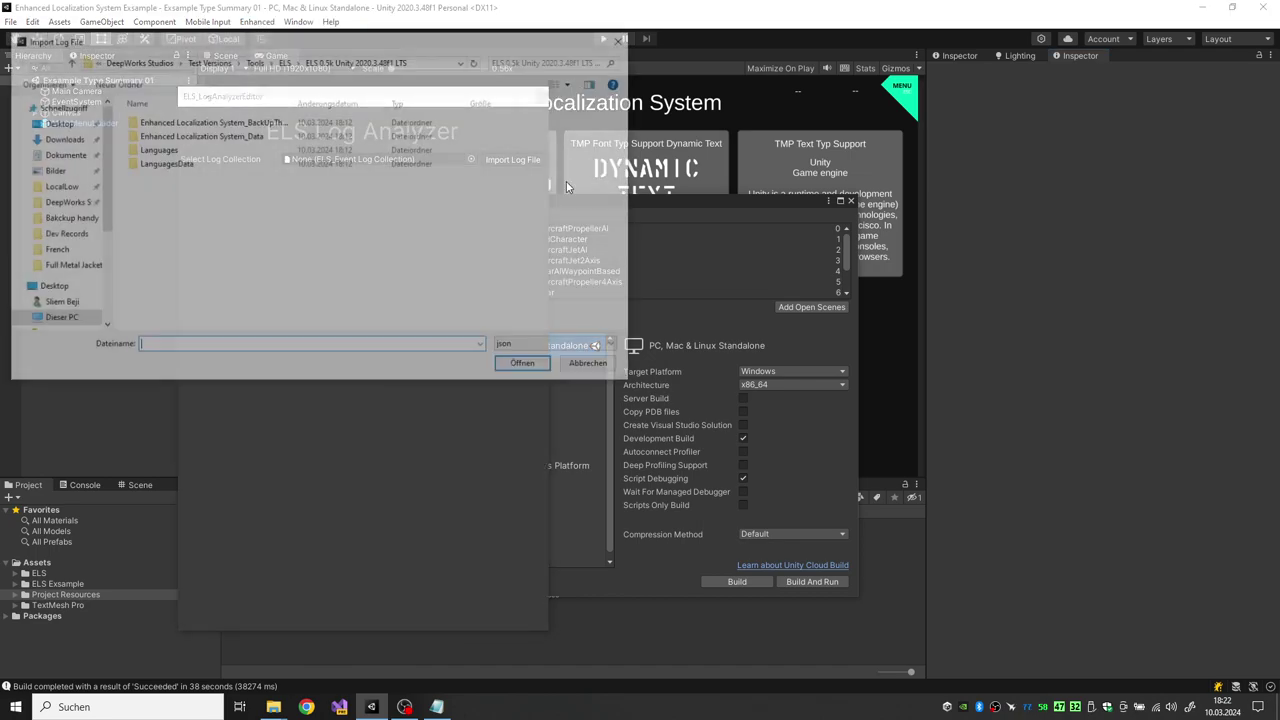
click(58, 149)
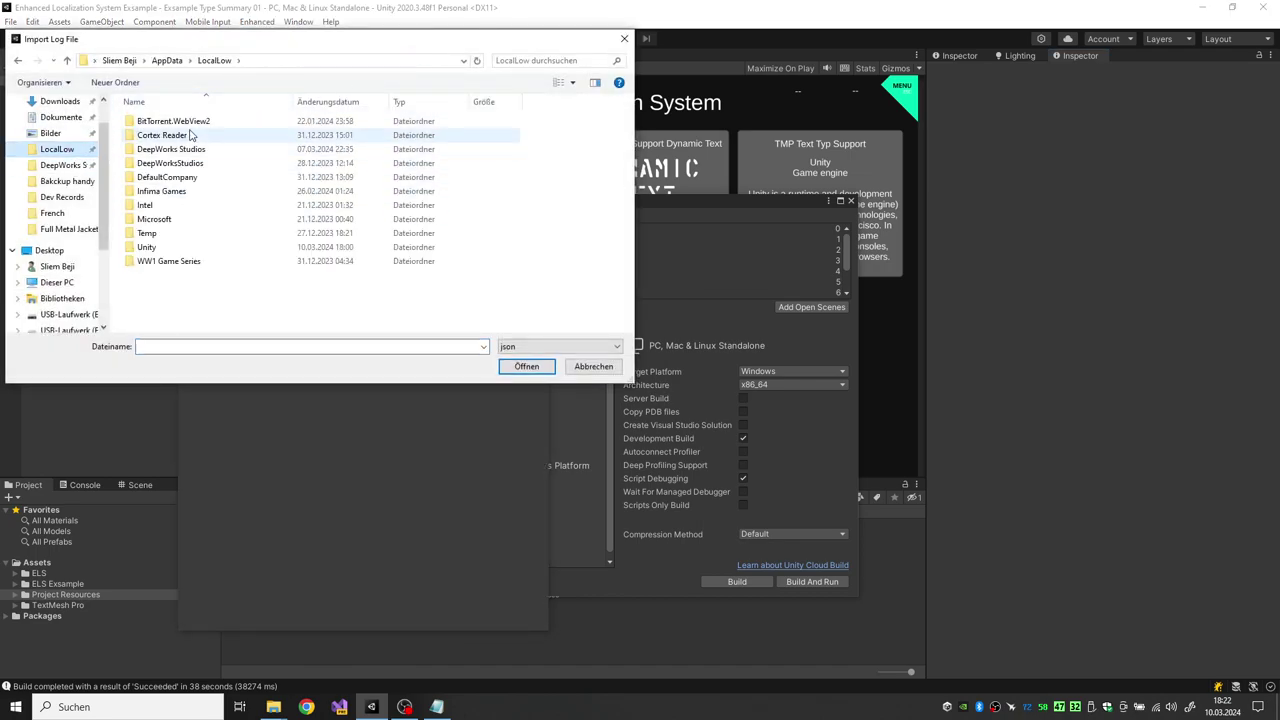
double_click(188, 150)
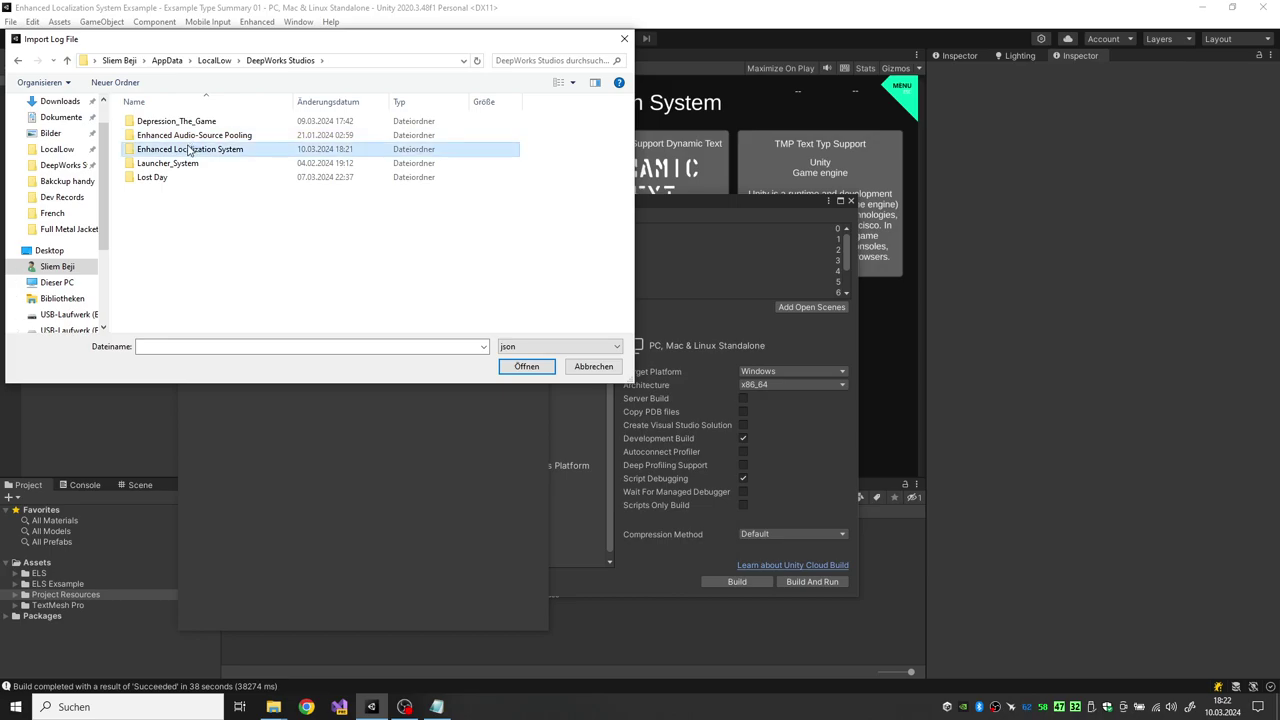
double_click(190, 149)
double_click(200, 121)
click(395, 121)
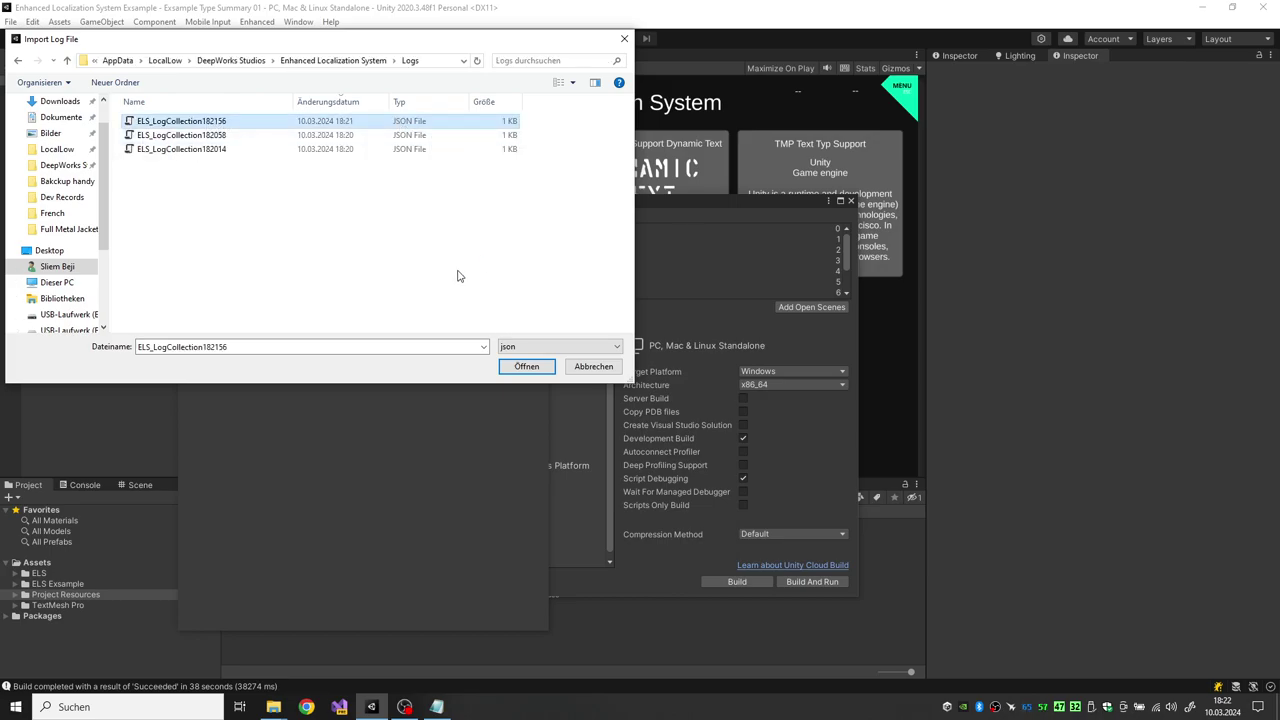
click(373, 135)
click(518, 367)
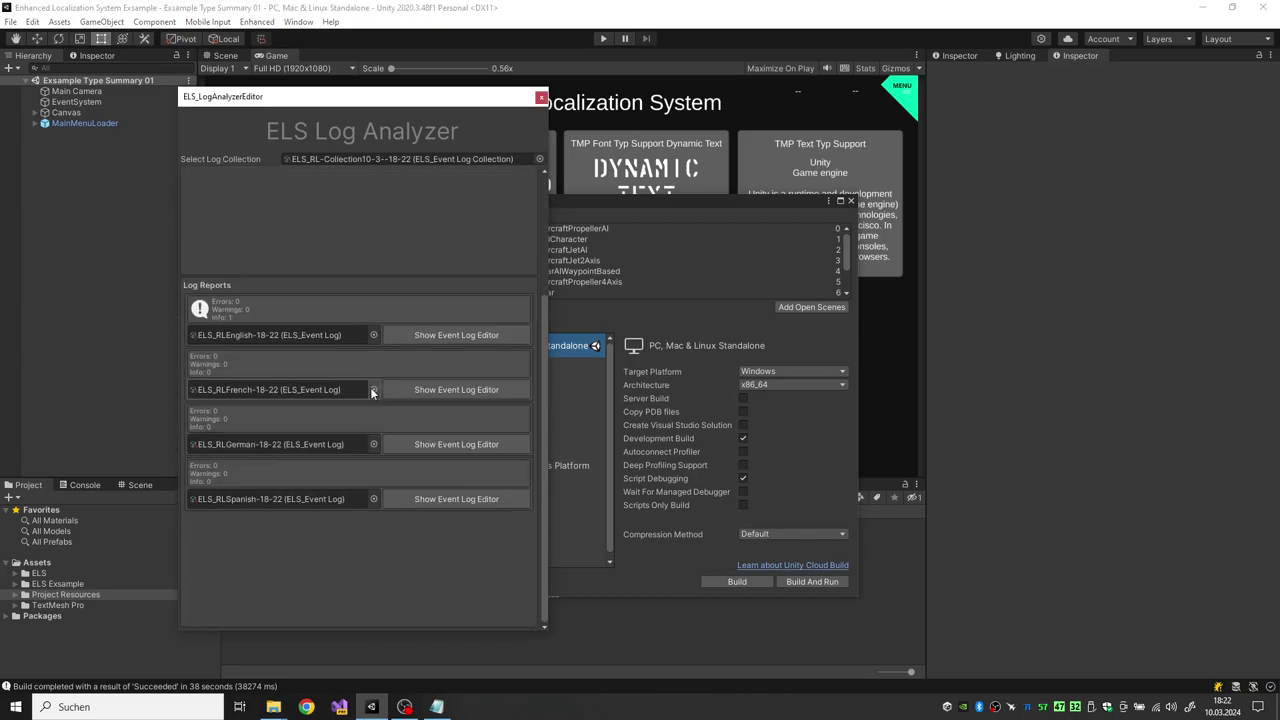
- Clear the log collection, import ELS_LogCollection182014 instead, and generate event logs
click(535, 160)
click(571, 191)
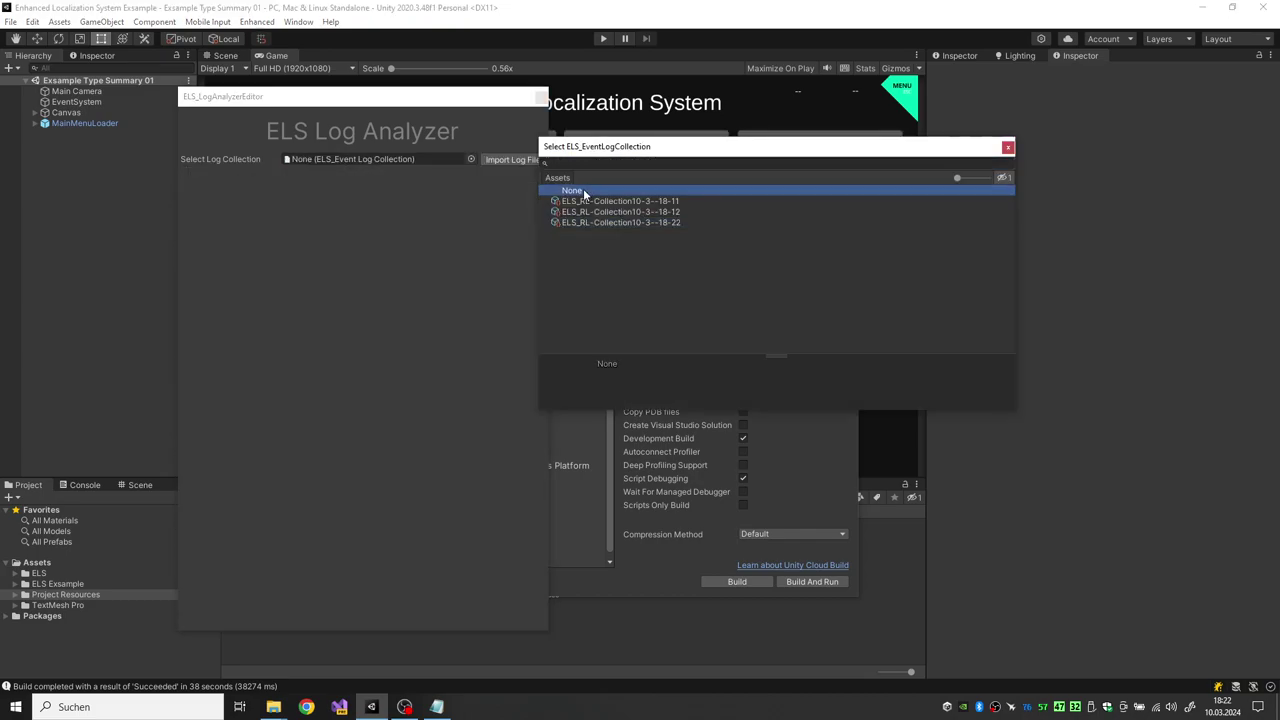
click(502, 172)
click(512, 159)
click(275, 152)
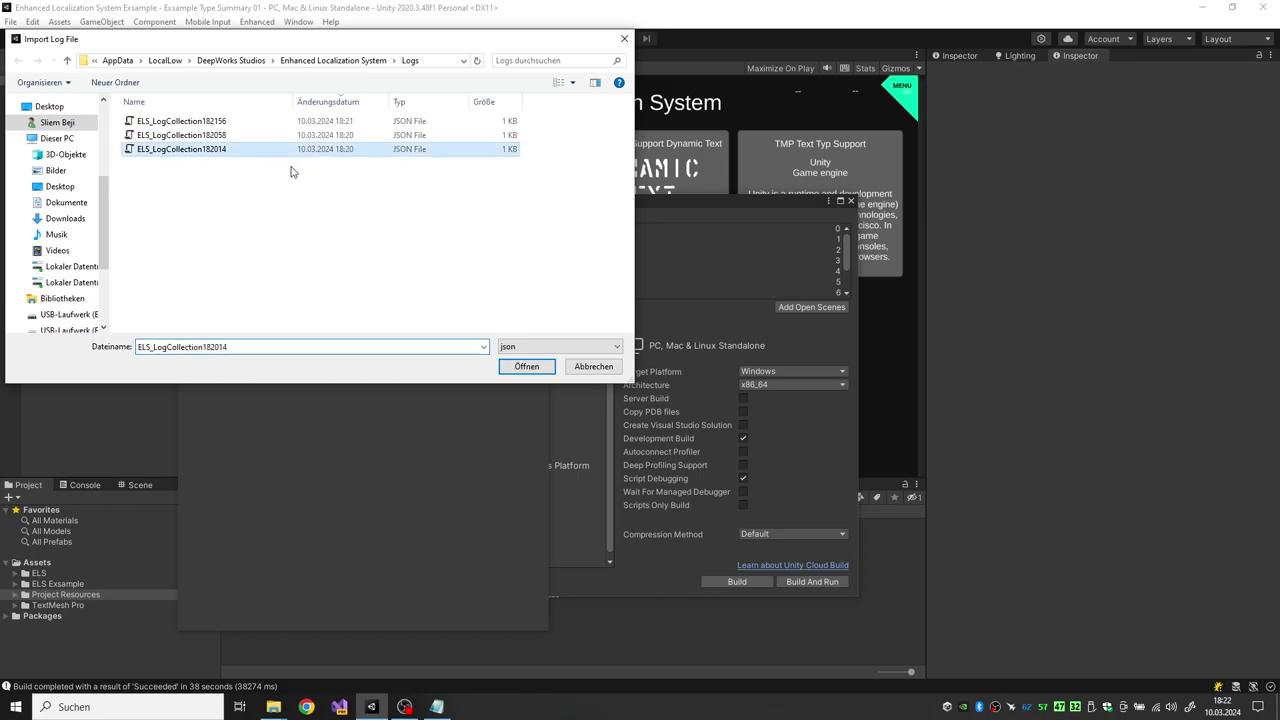
click(515, 366)
click(394, 218)
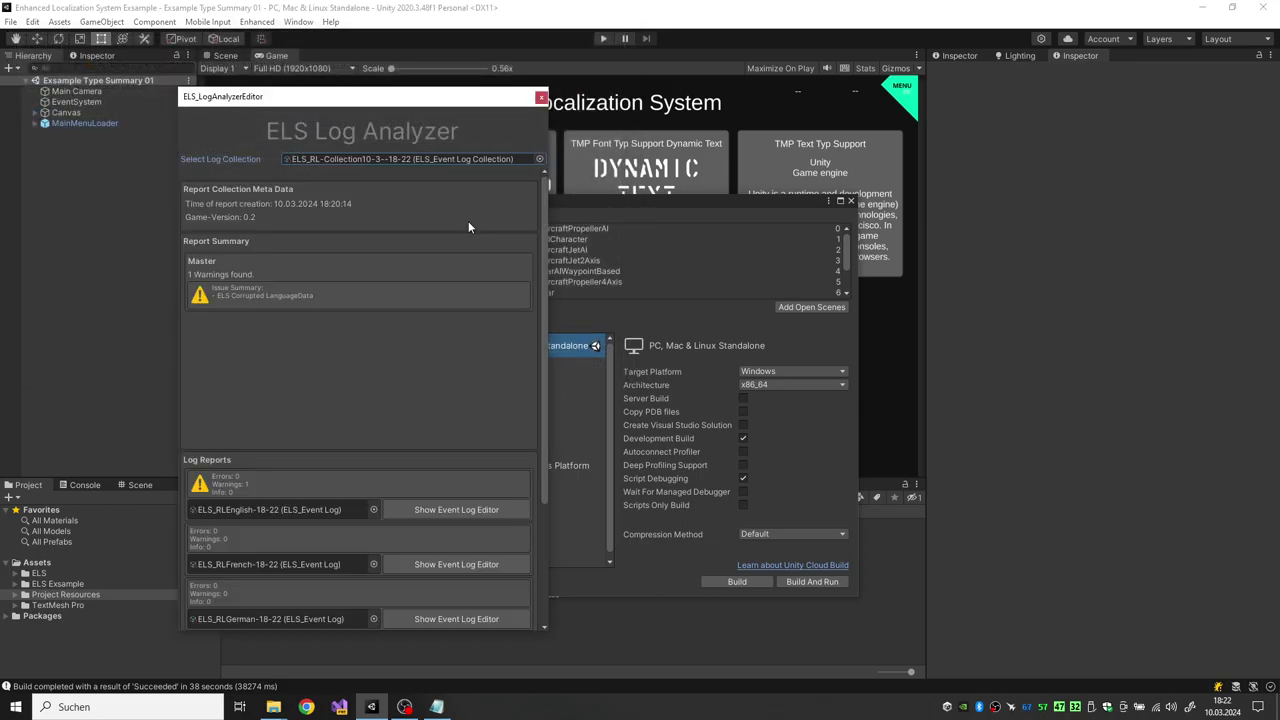
- Review the English event log report
scroll(443, 240, down, 3)
scroll(350, 270, down, 1)
click(470, 350)
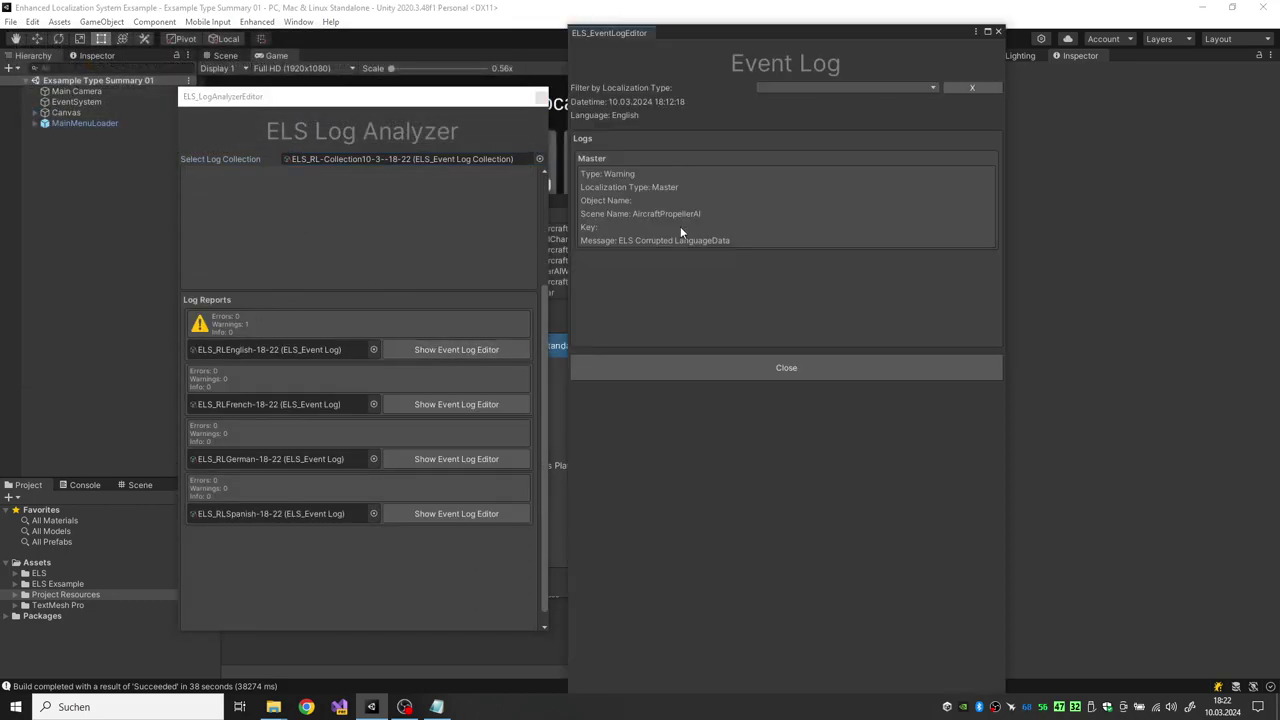
click(709, 367)
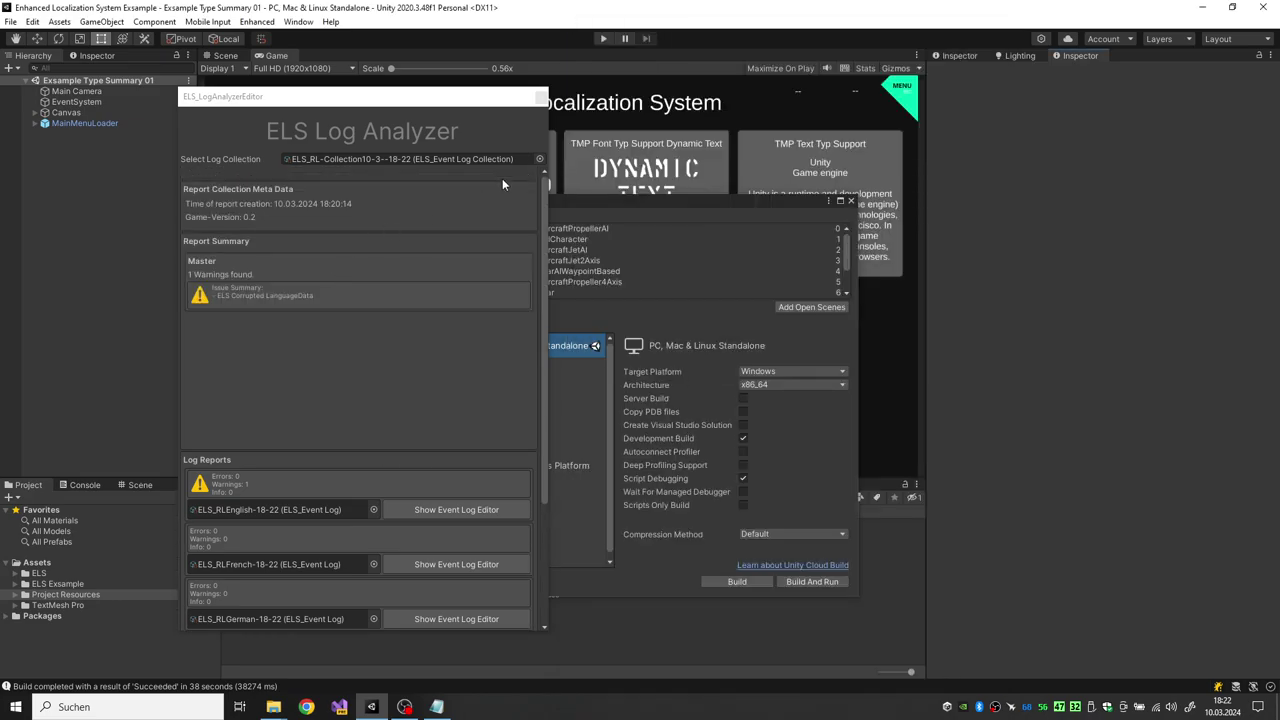
- Clear the log collection, import the first log file in the list, and regenerate event logs
click(539, 159)
click(592, 192)
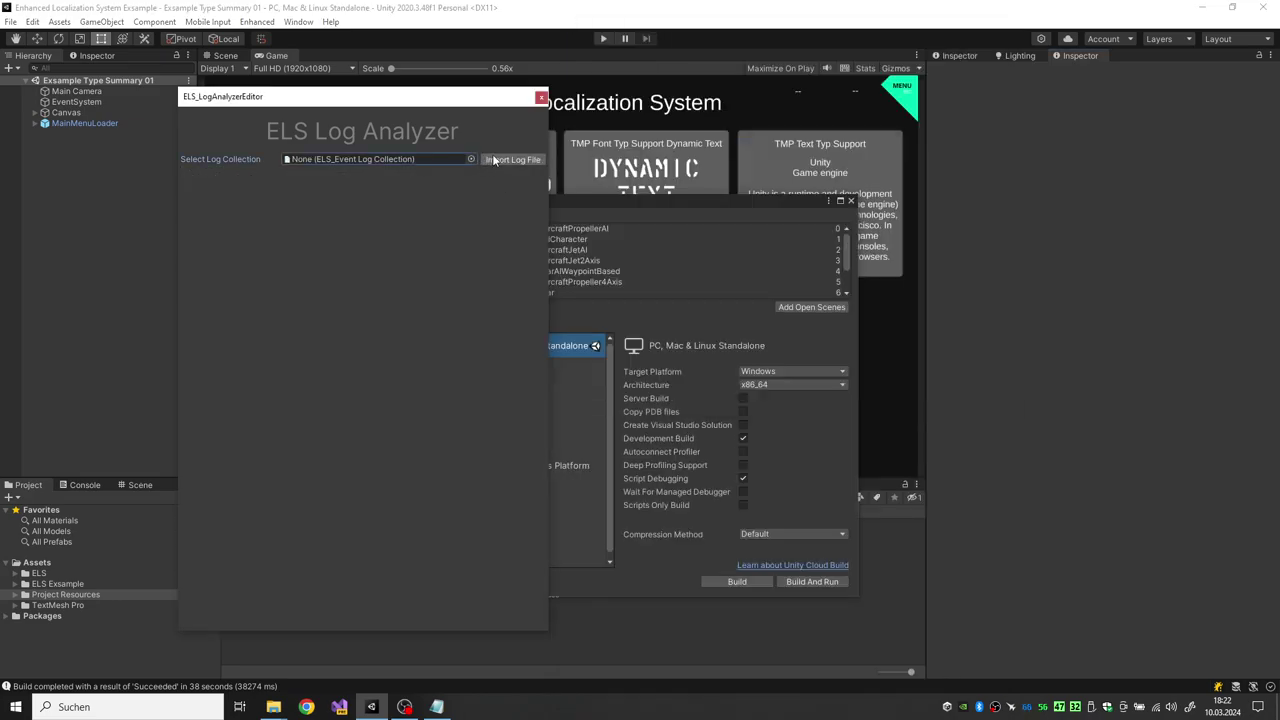
click(494, 157)
double_click(205, 122)
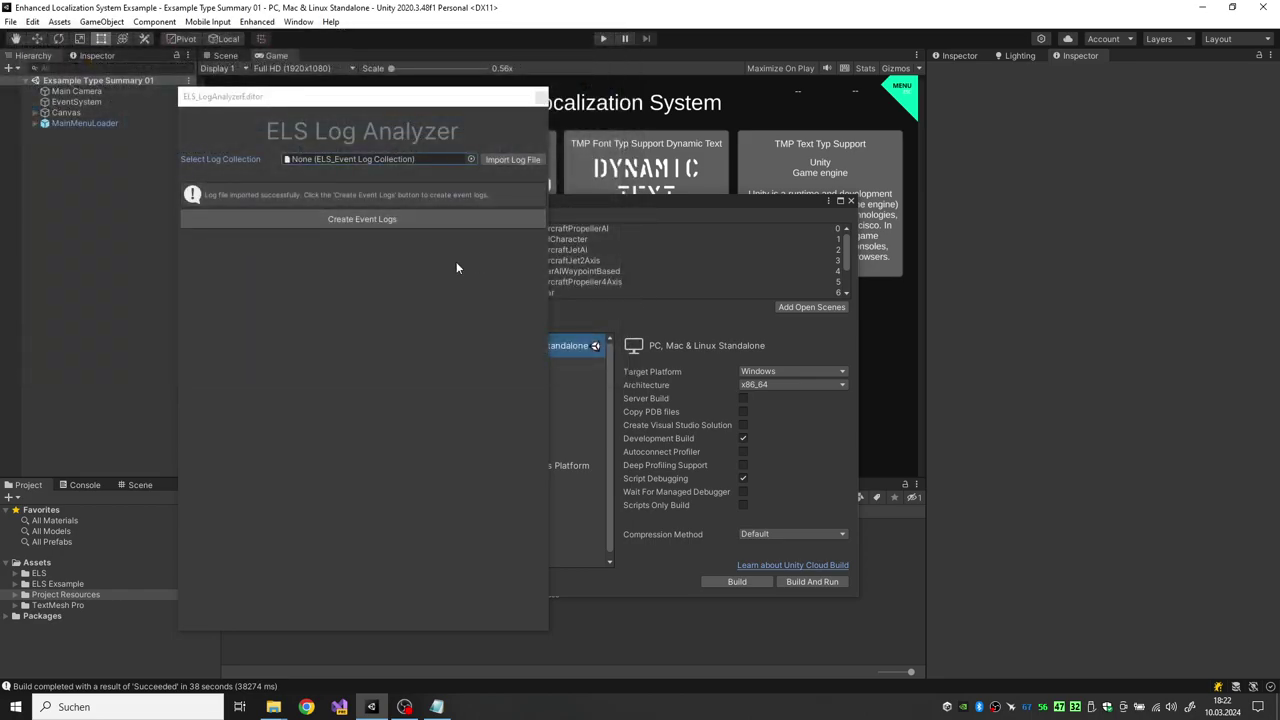
click(489, 223)
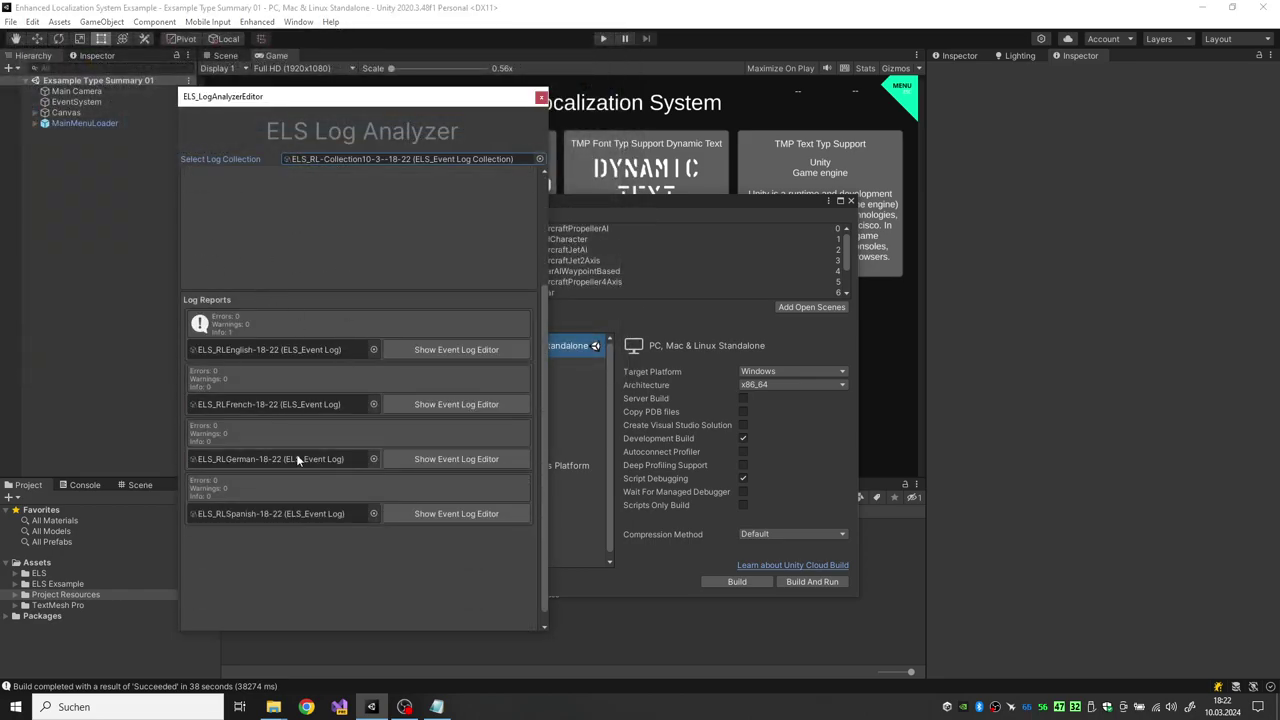
- Delete the Spanish folder under the build's LanguagesData > Video and return to the build's main folder
click(273, 707)
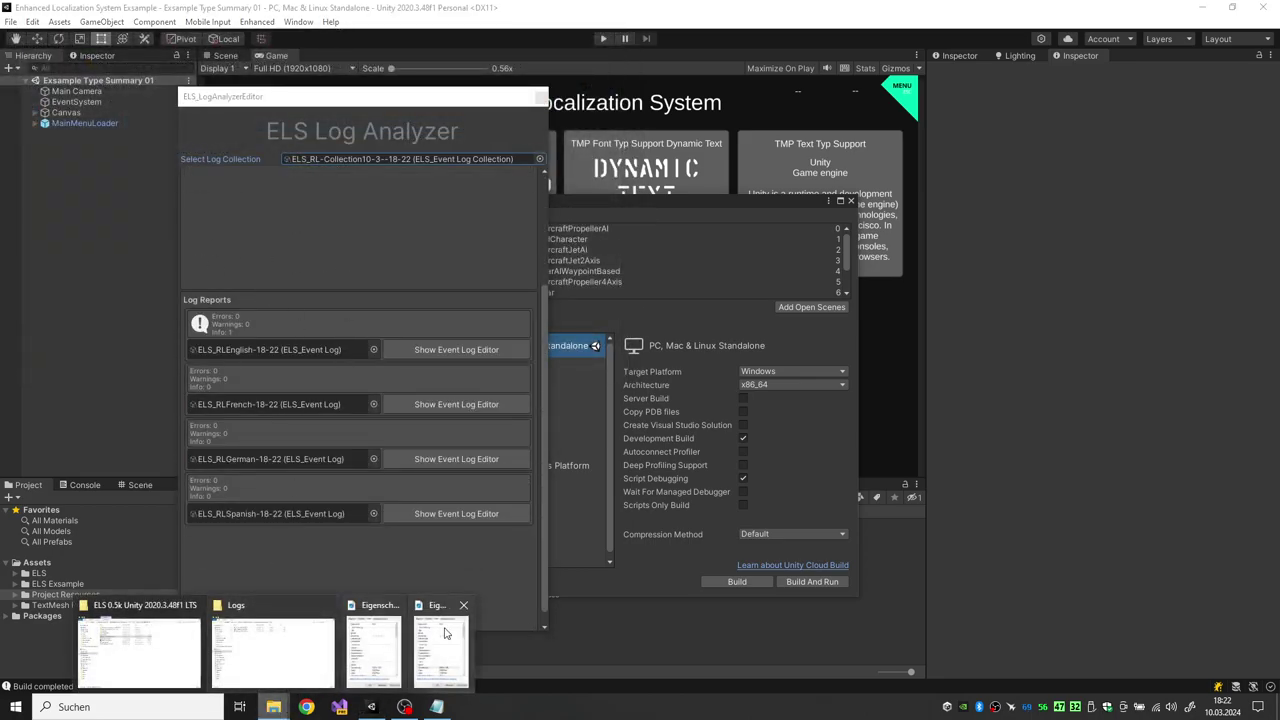
click(168, 652)
double_click(622, 284)
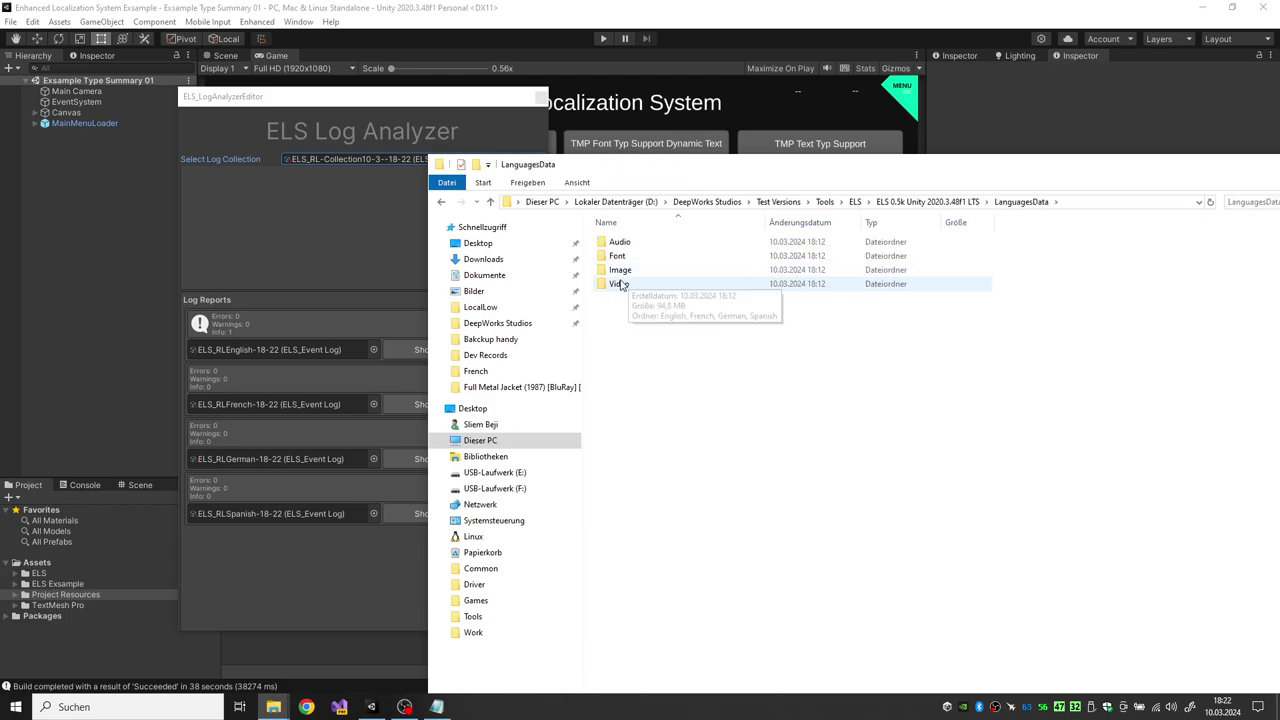
click(621, 288)
double_click(618, 286)
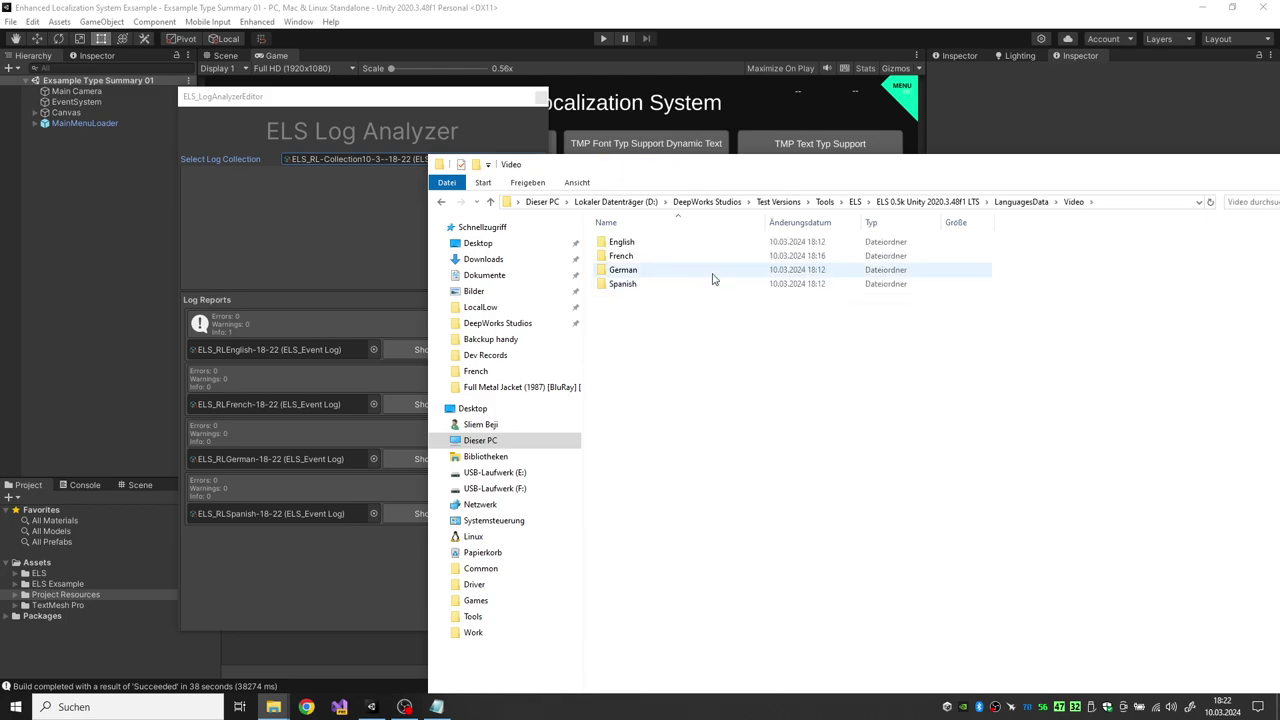
key(Down)
key(Down)
key(Down)
right_click(619, 285)
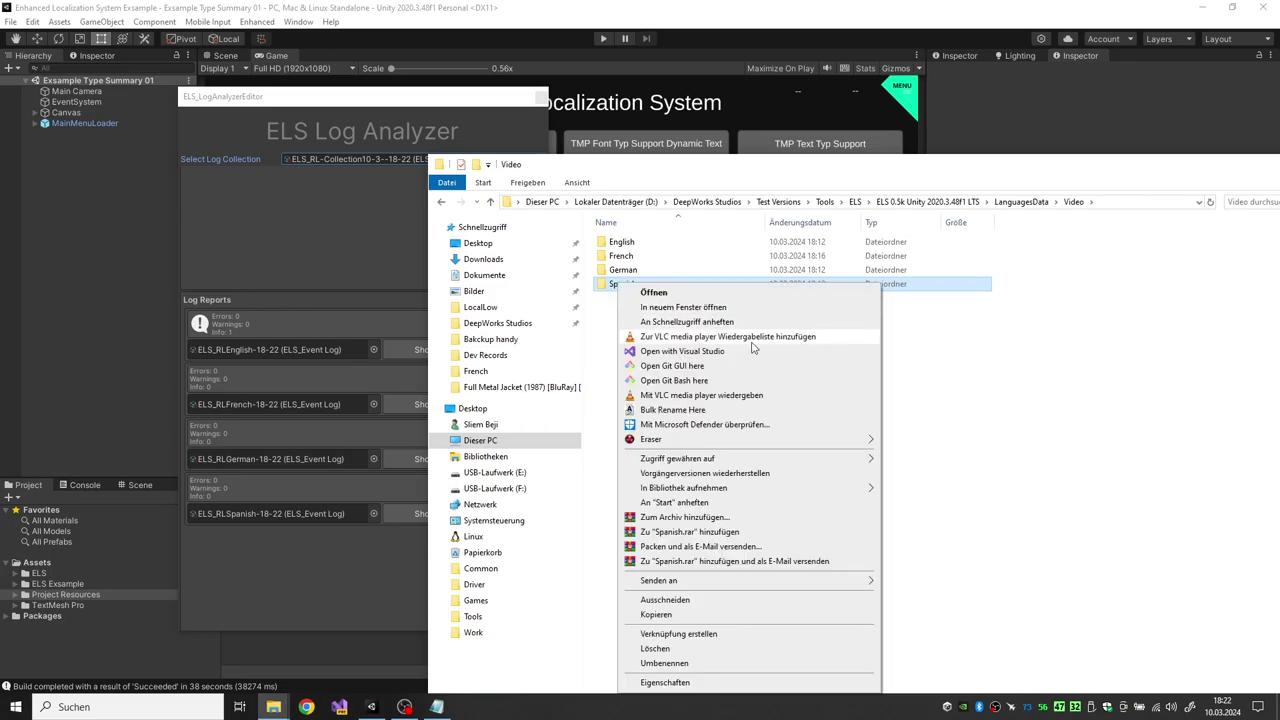
click(650, 646)
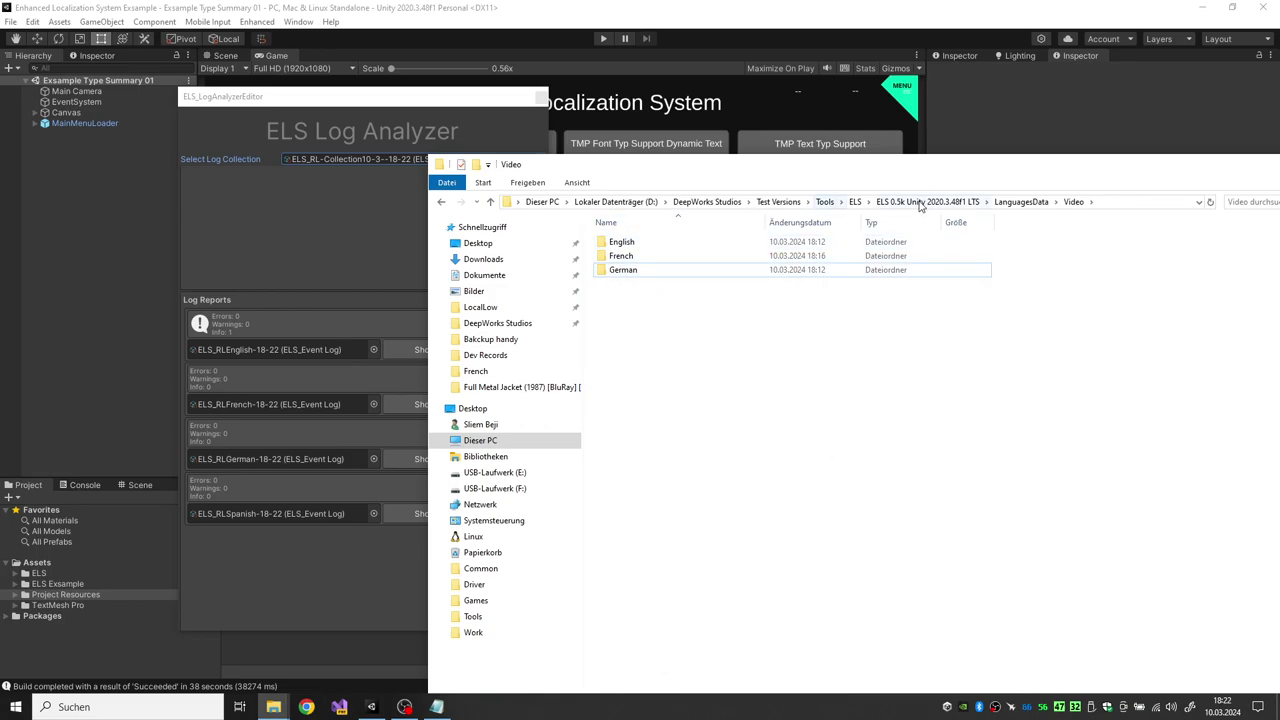
click(930, 202)
- Relaunch the demo, dismiss the missing-data warning, load Summary 02, and play the Spanish video
double_click(640, 313)
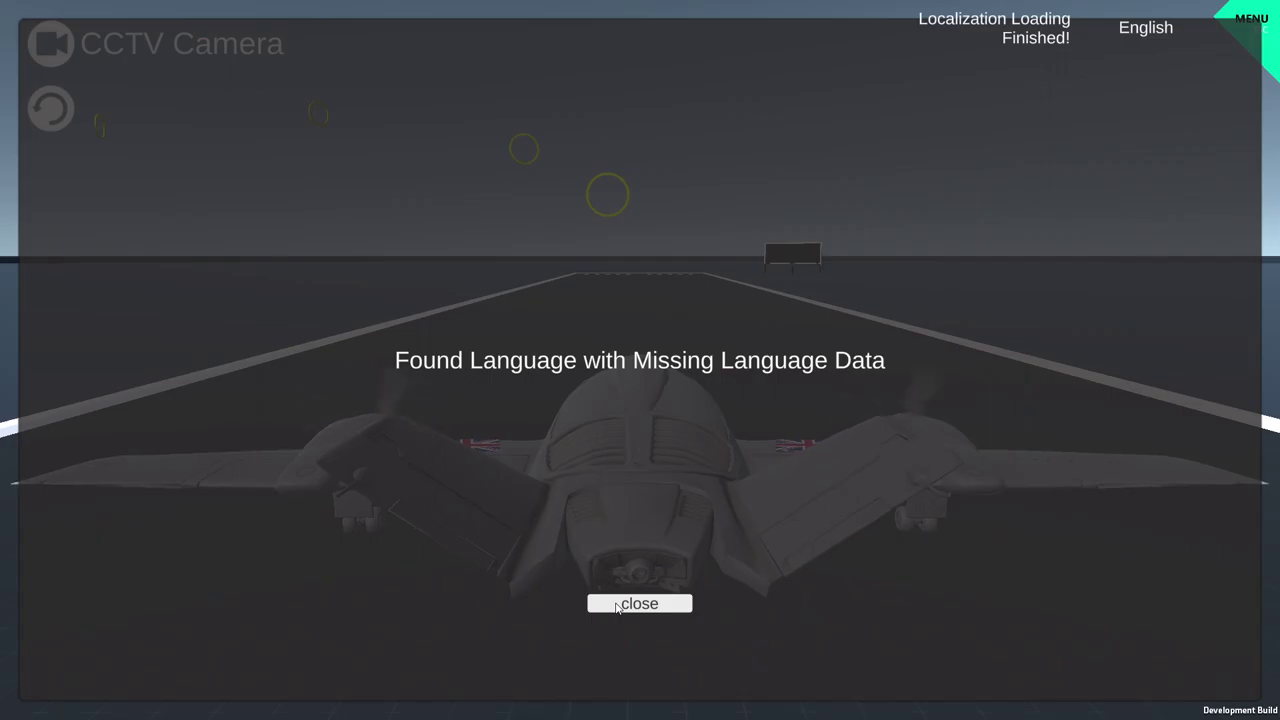
click(620, 603)
key(Escape)
click(526, 469)
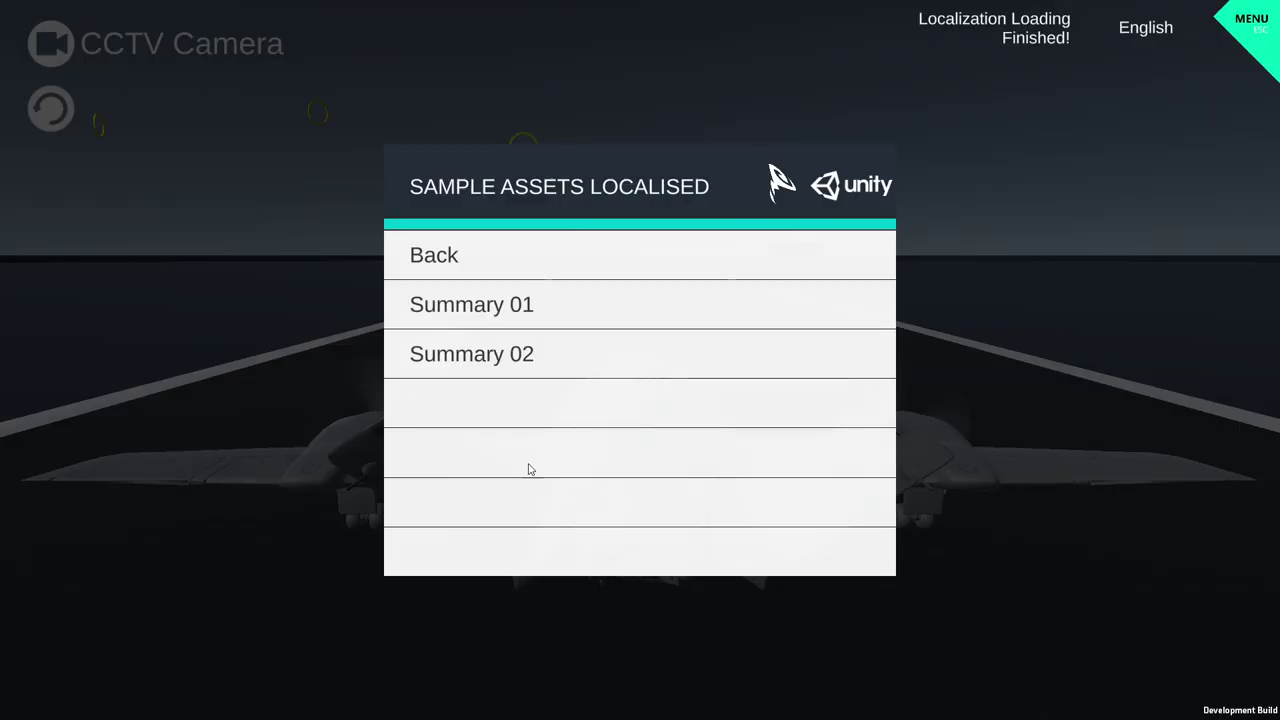
click(509, 366)
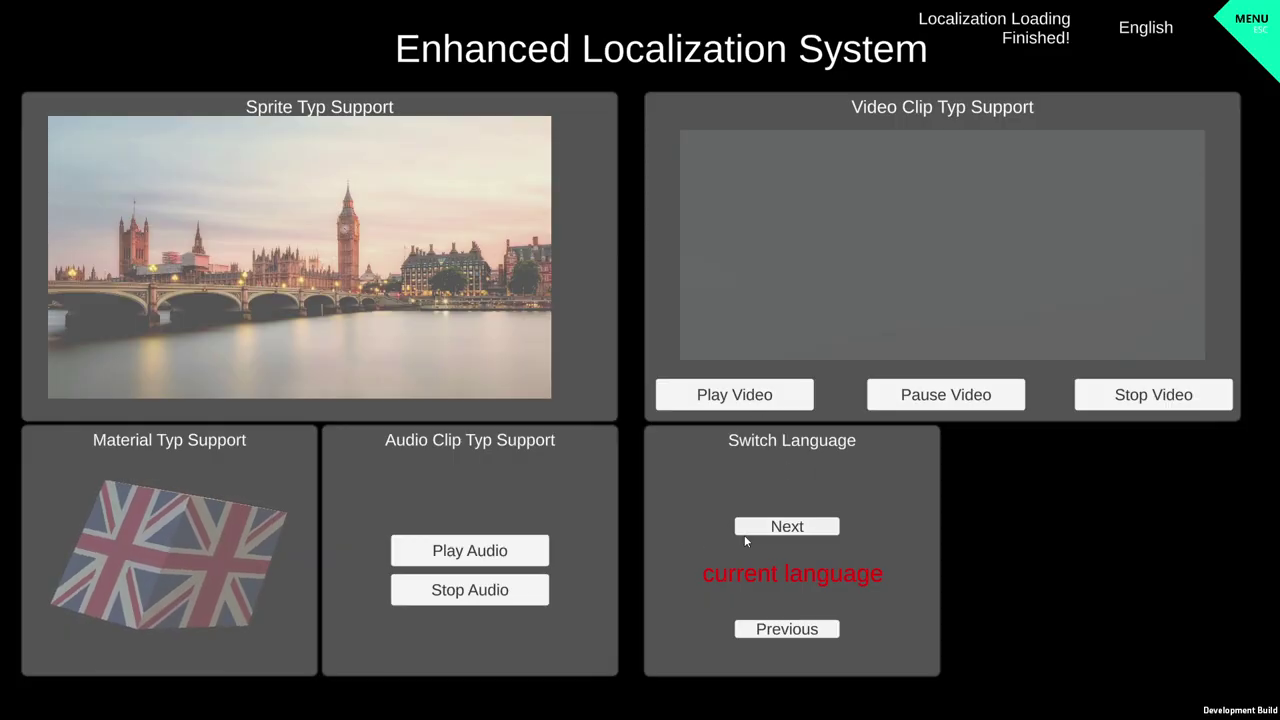
click(786, 528)
click(783, 533)
click(783, 533)
click(690, 394)
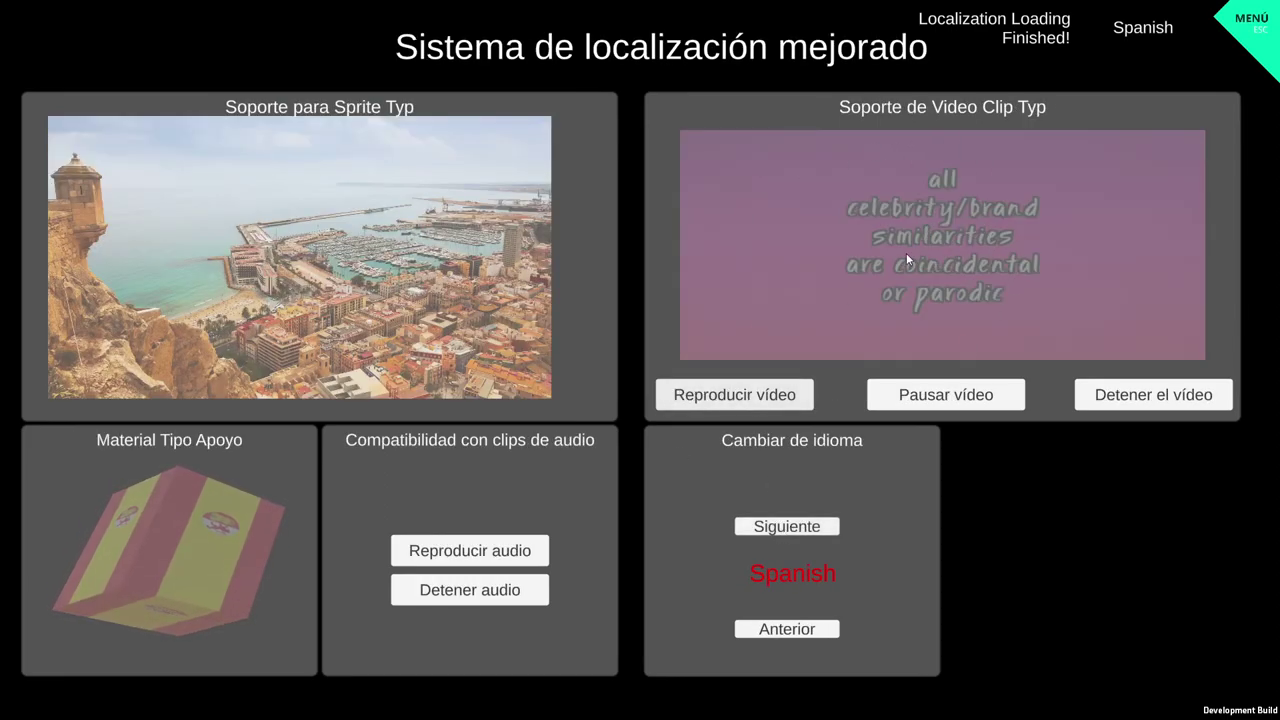
- Cycle the language through German and French to English and play the English video
key(alt+Tab)
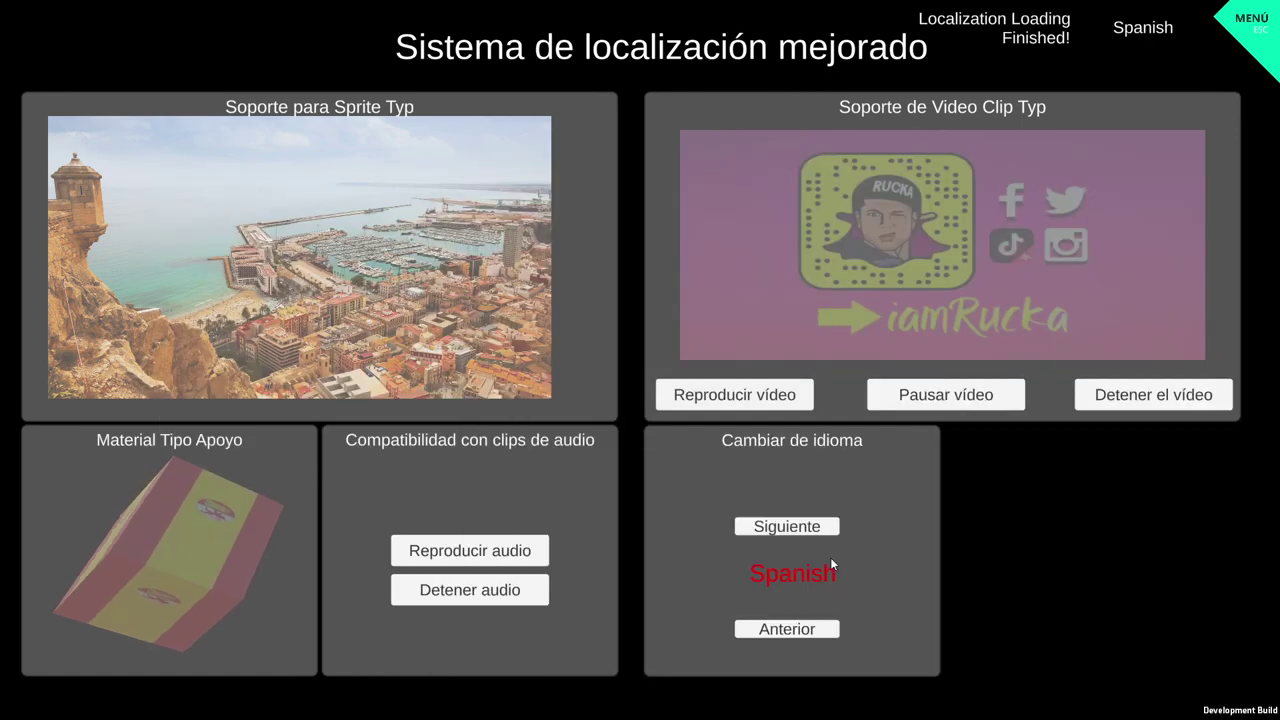
click(813, 532)
click(813, 532)
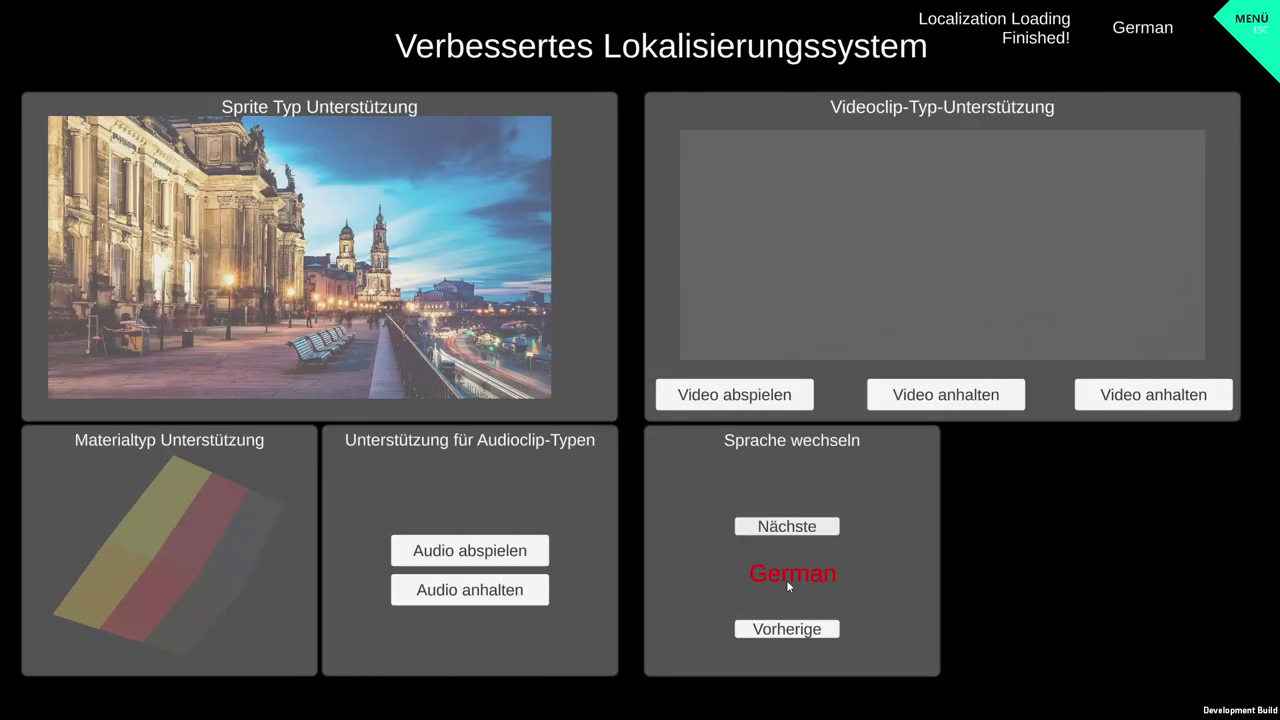
click(788, 630)
click(772, 627)
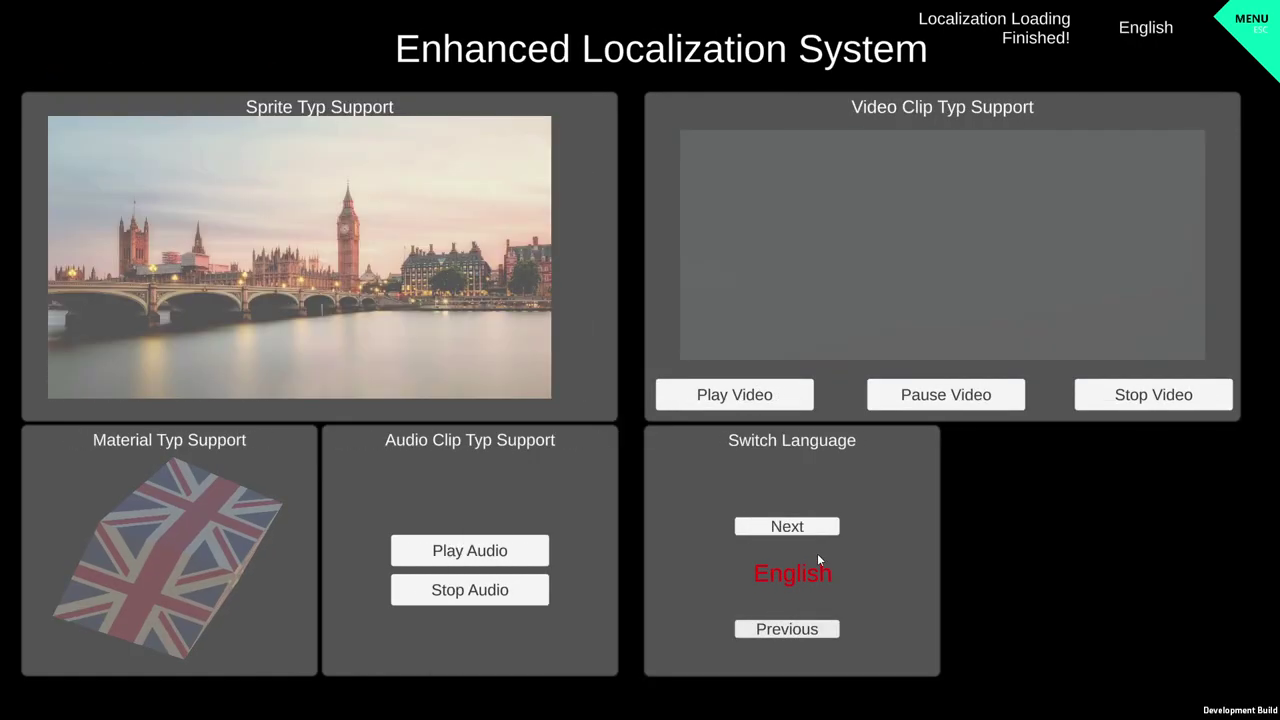
click(748, 396)
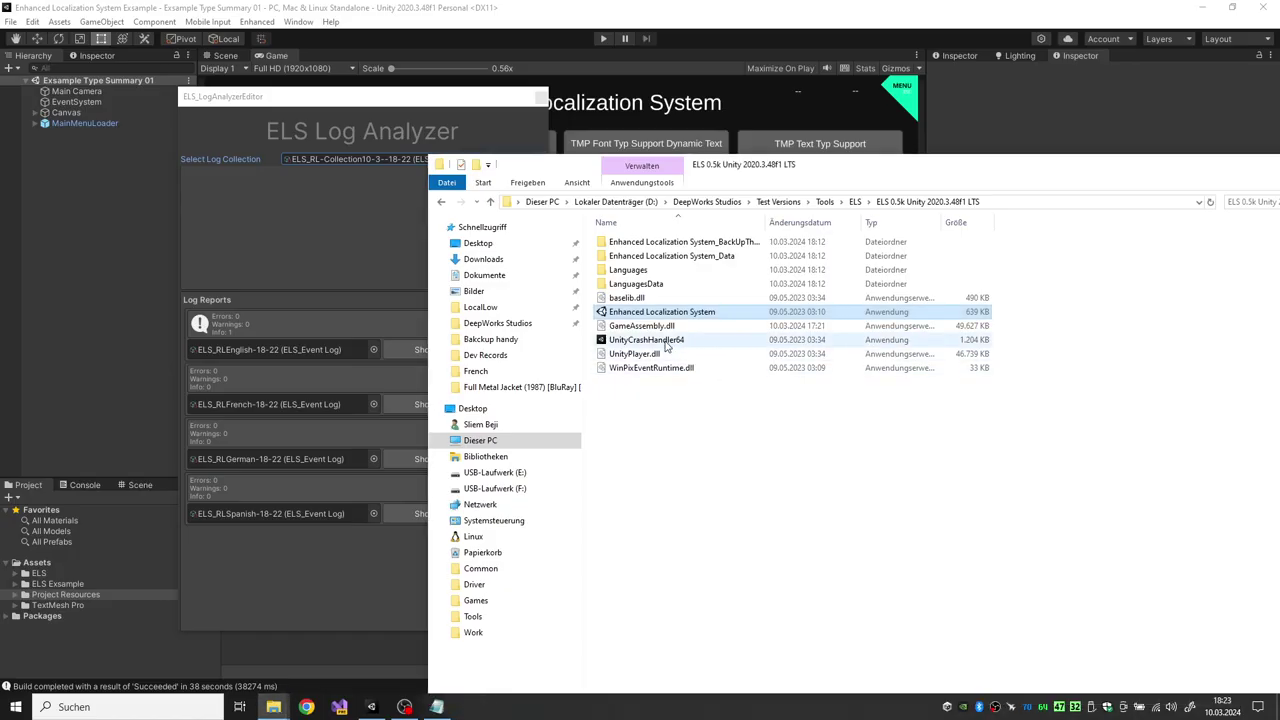
- Open the Exsample Type Summary 02 scene from the ELS Exsample Scenes folder in Unity
double_click(575, 284)
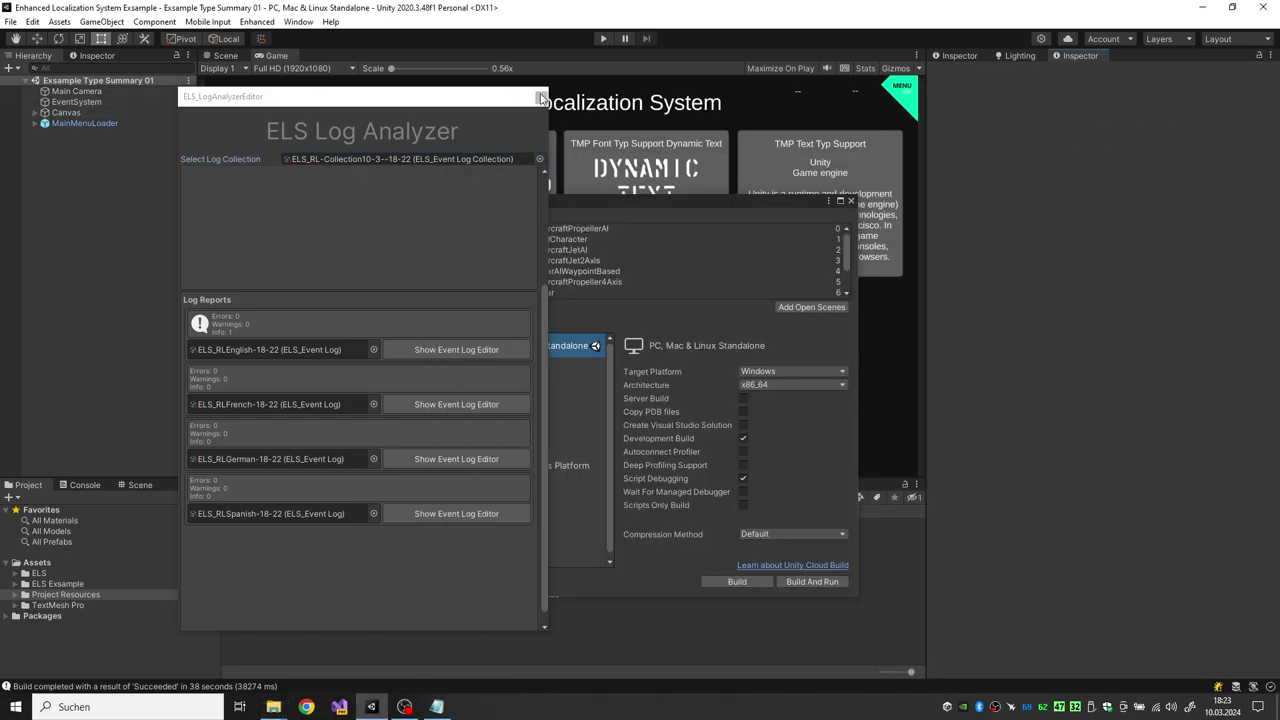
click(541, 96)
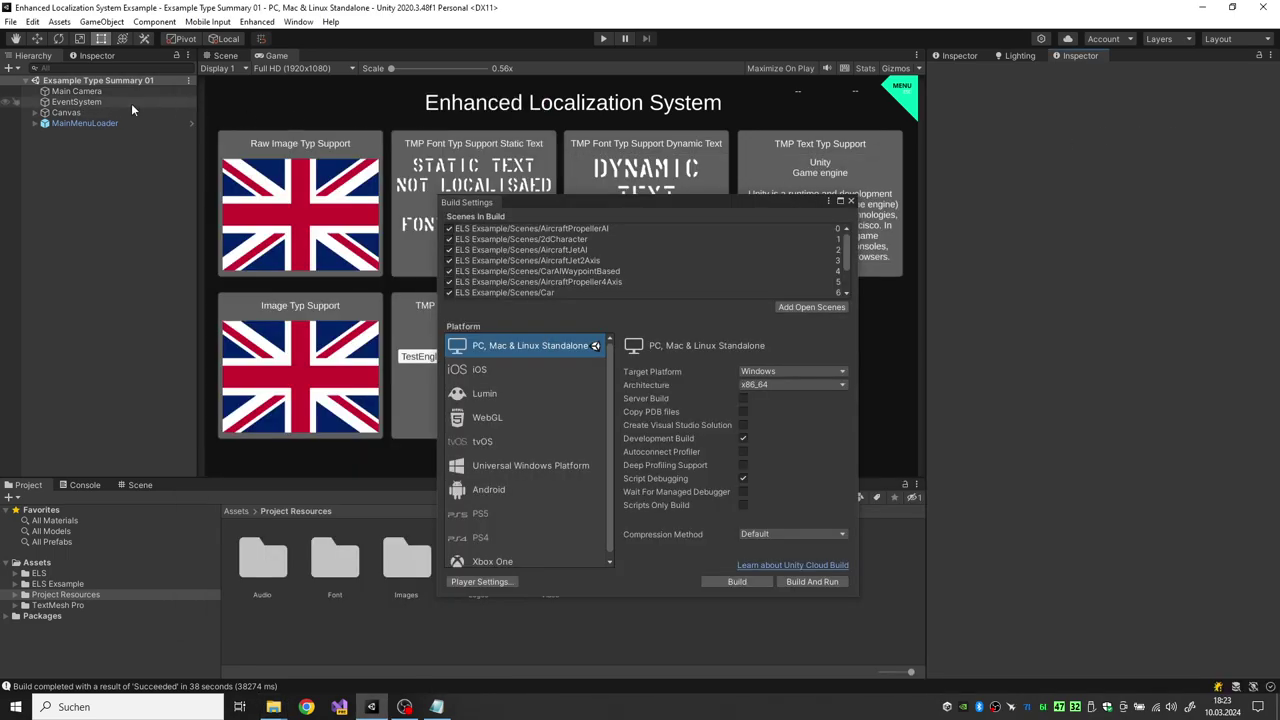
click(58, 584)
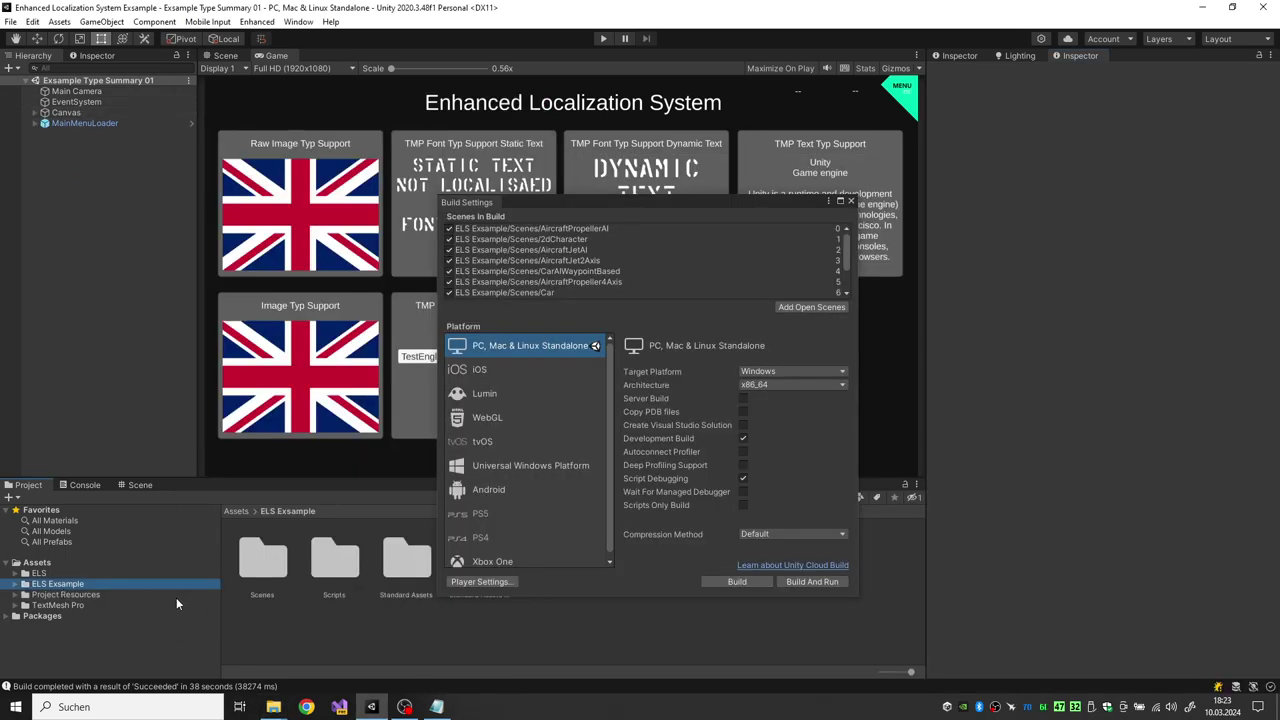
double_click(266, 566)
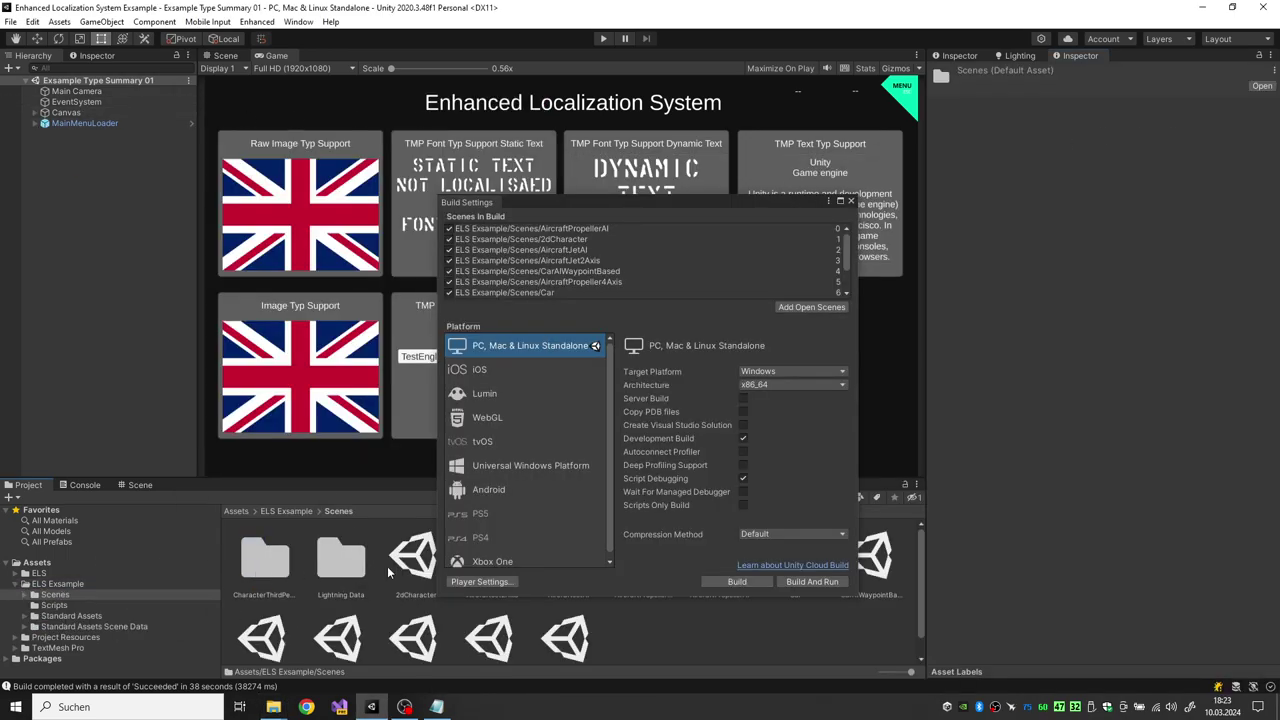
click(851, 202)
double_click(557, 645)
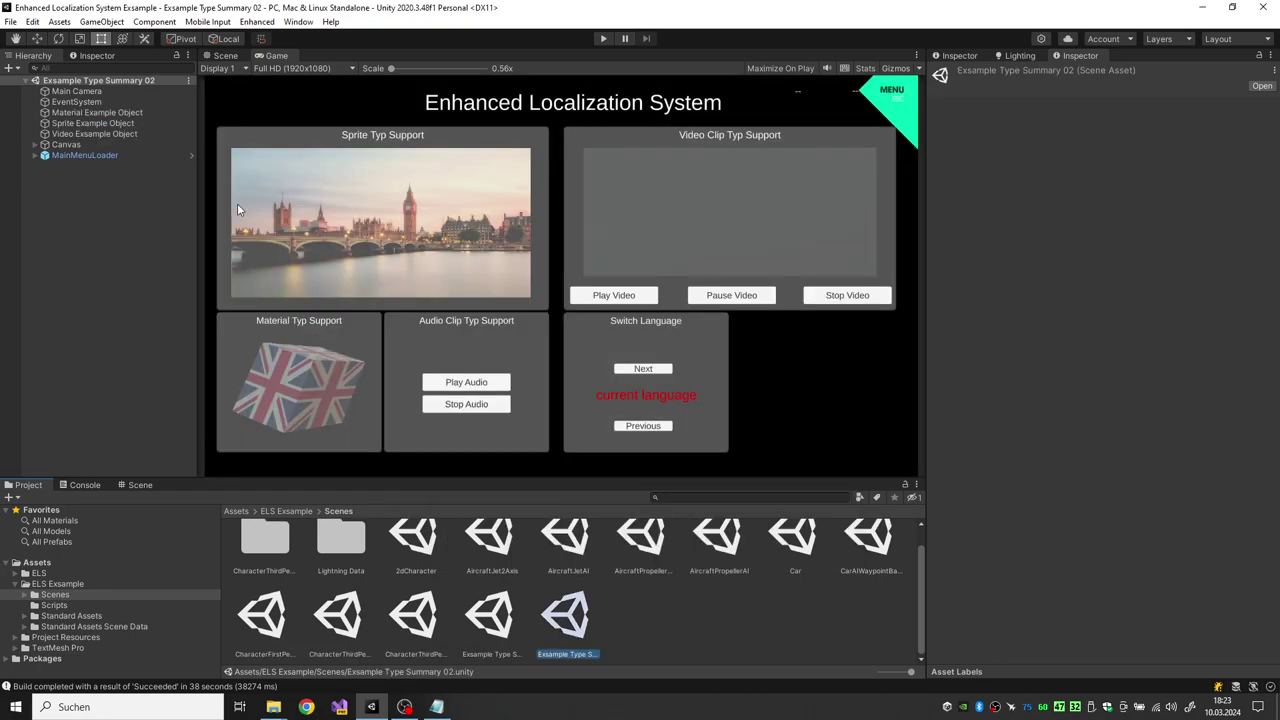
- Select Localisation Video Exsample under Canvas and open the ELS Video Editor for key menu
click(35, 145)
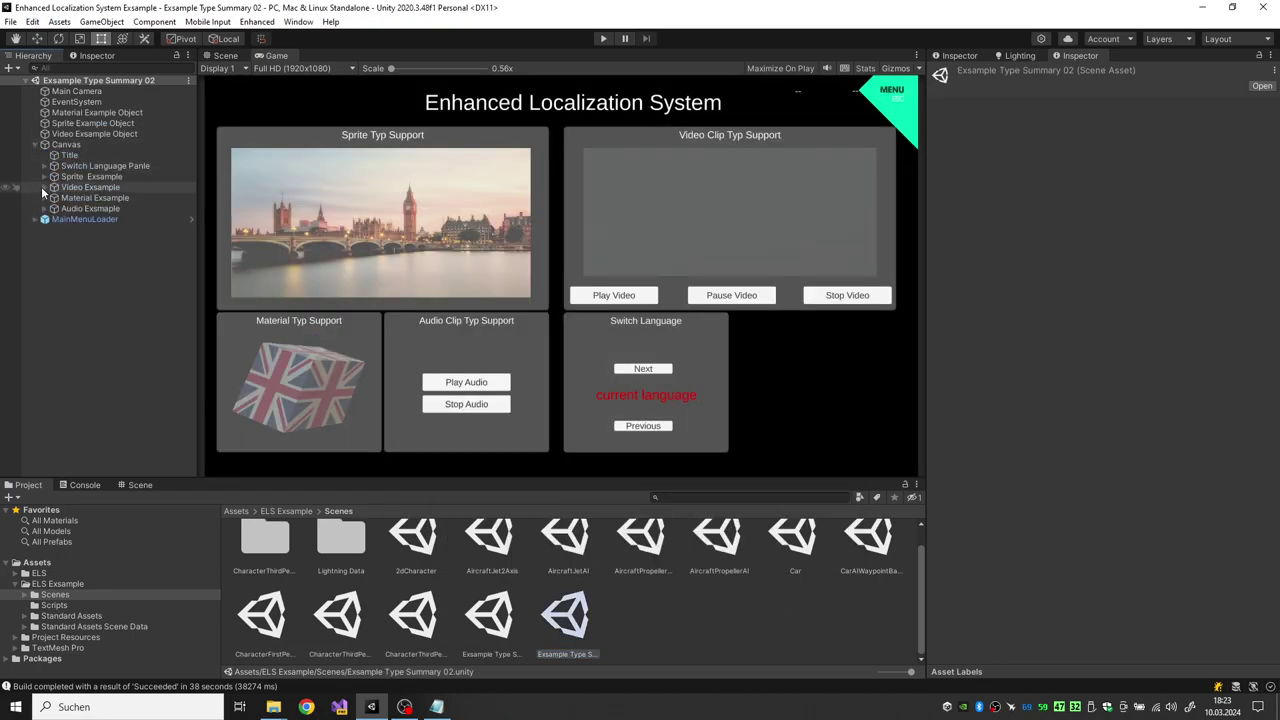
click(44, 187)
click(120, 208)
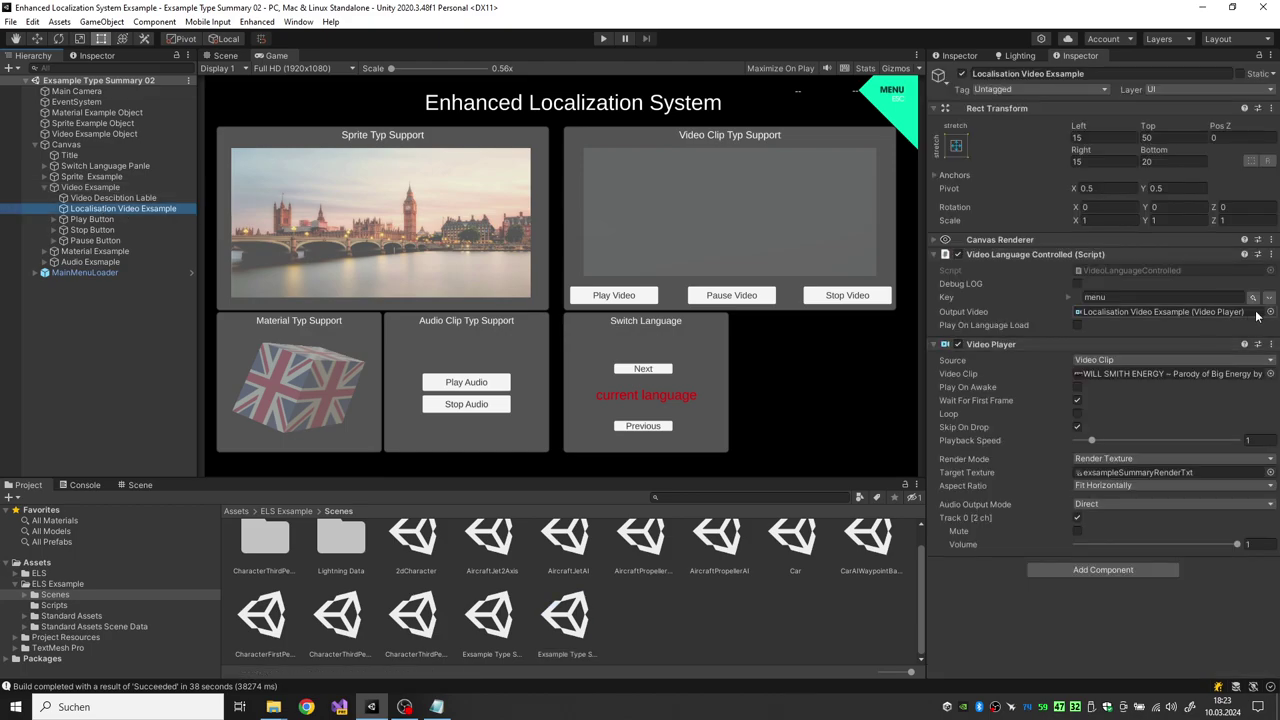
click(1252, 297)
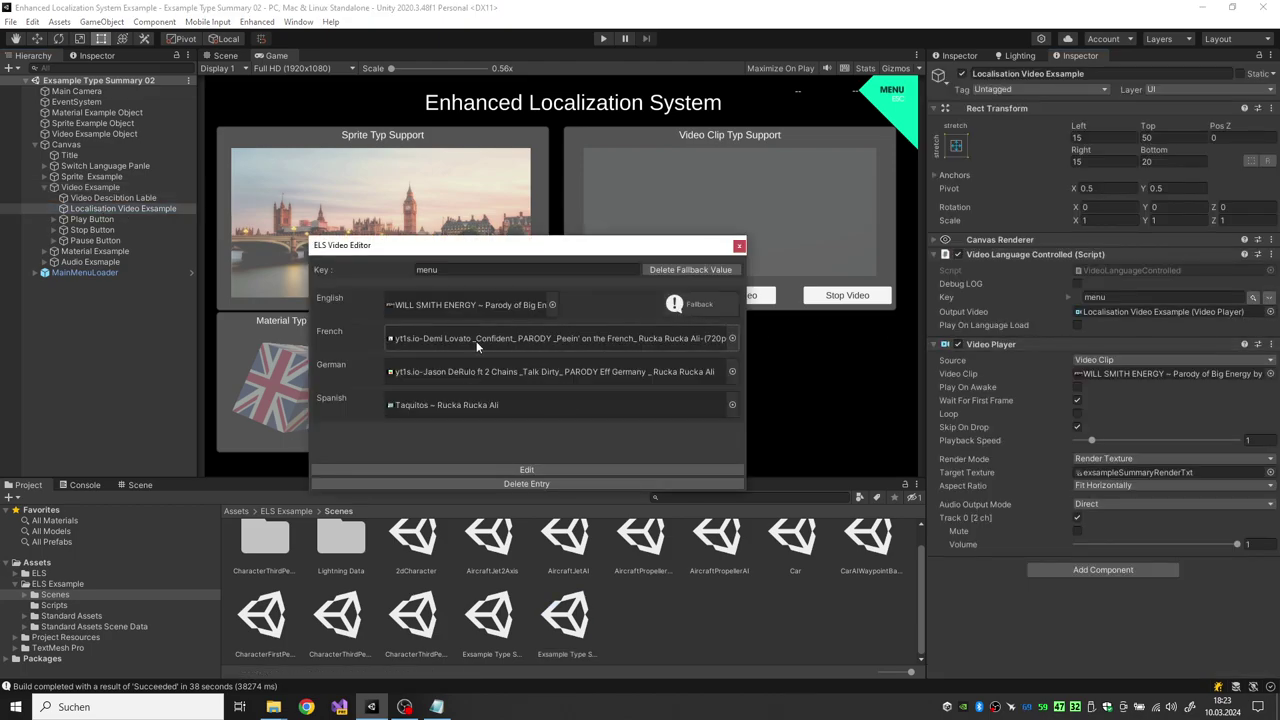
- Locate the English video clip asset and play its preview
click(470, 305)
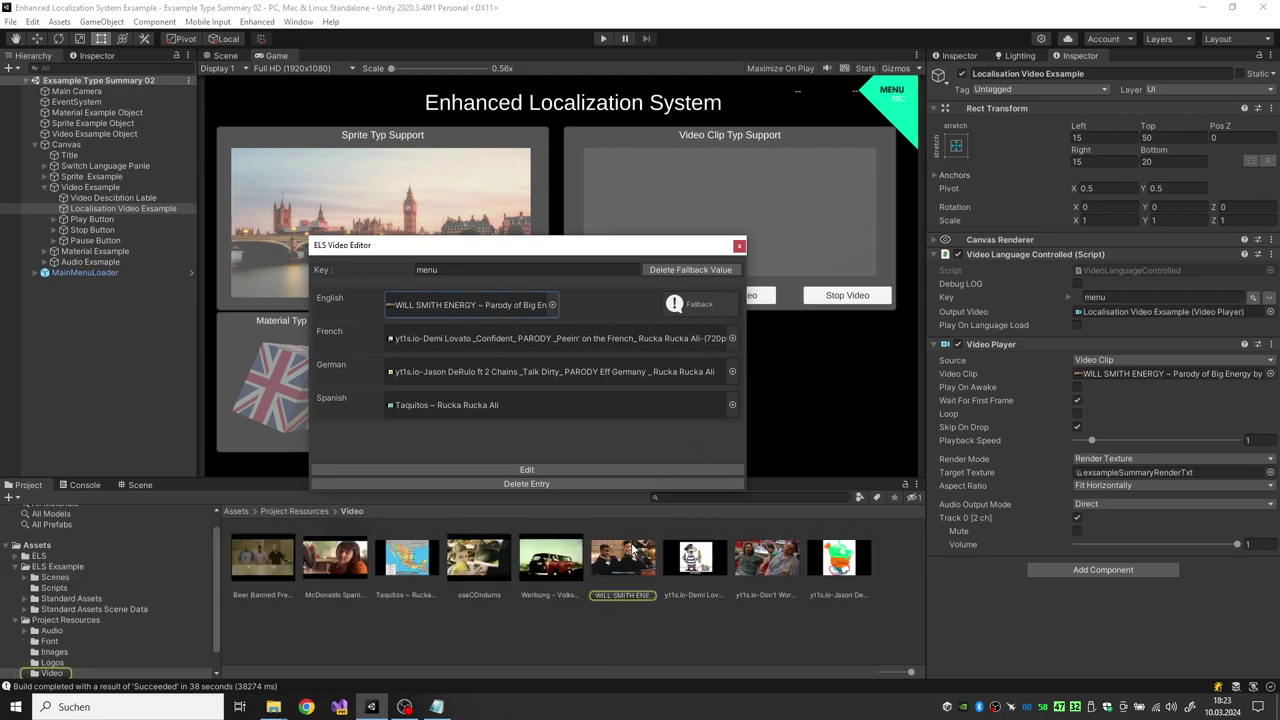
click(632, 549)
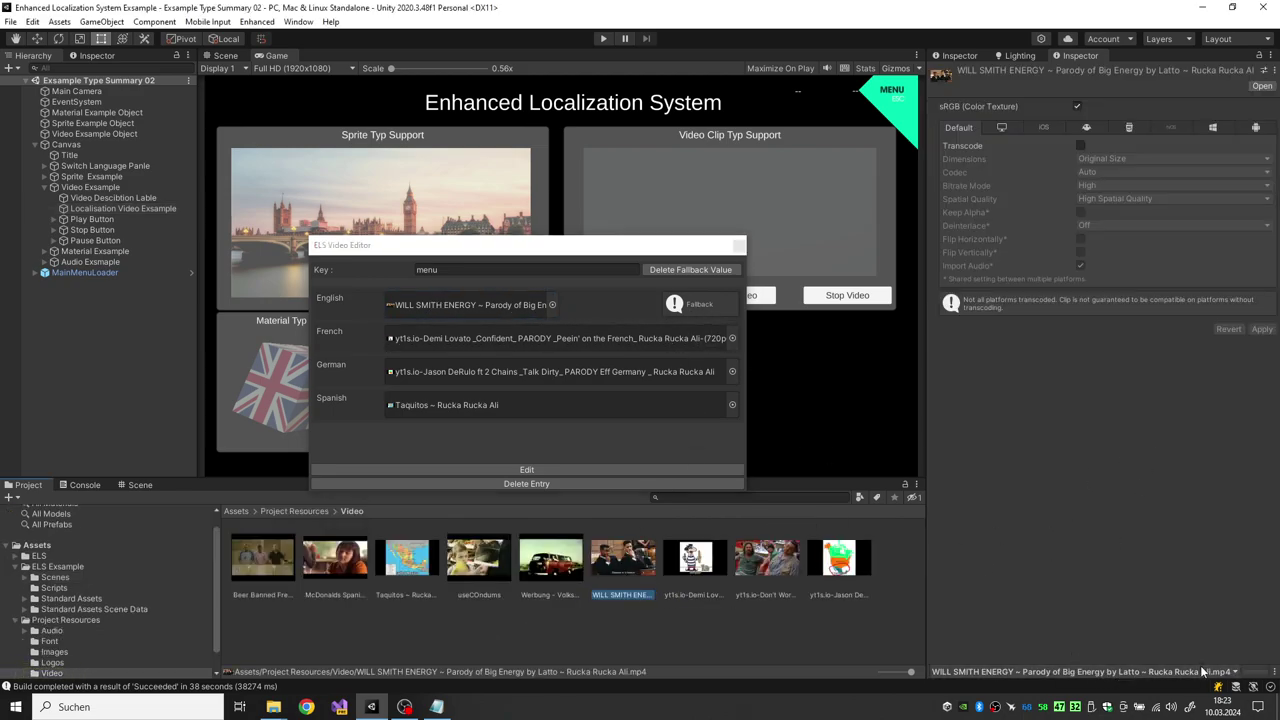
click(1249, 675)
click(1257, 566)
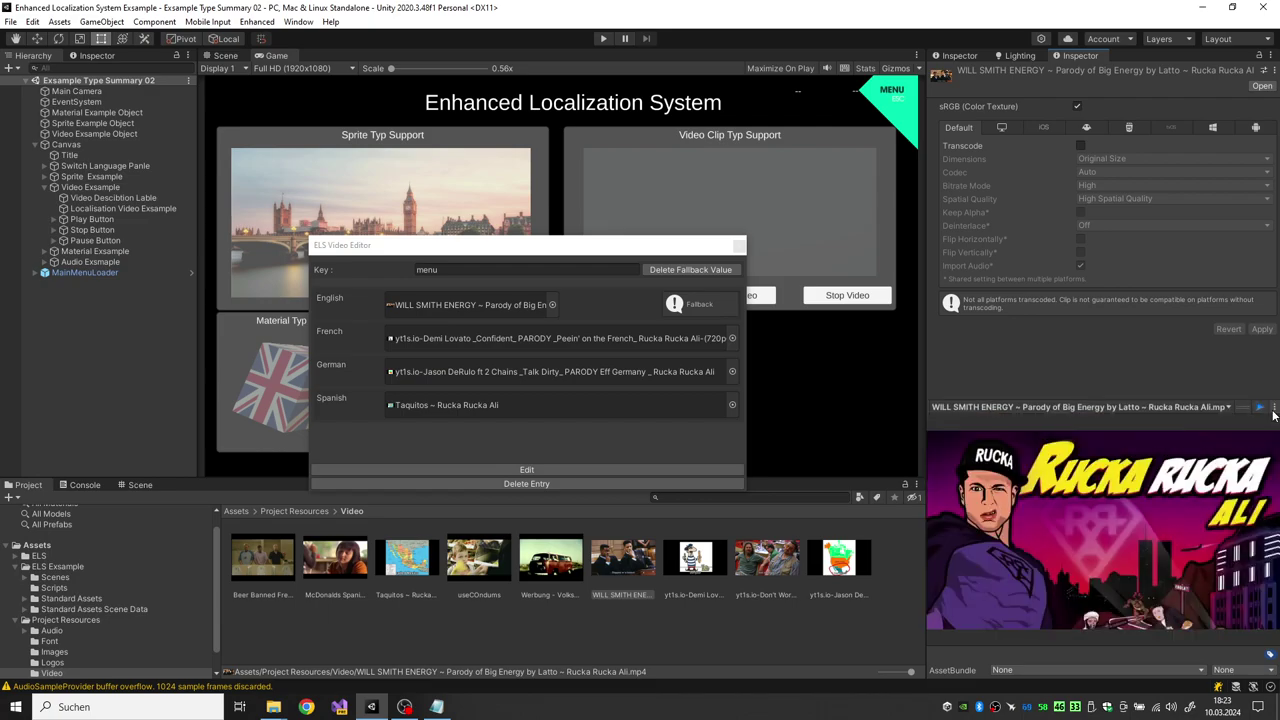
click(1274, 408)
click(1245, 425)
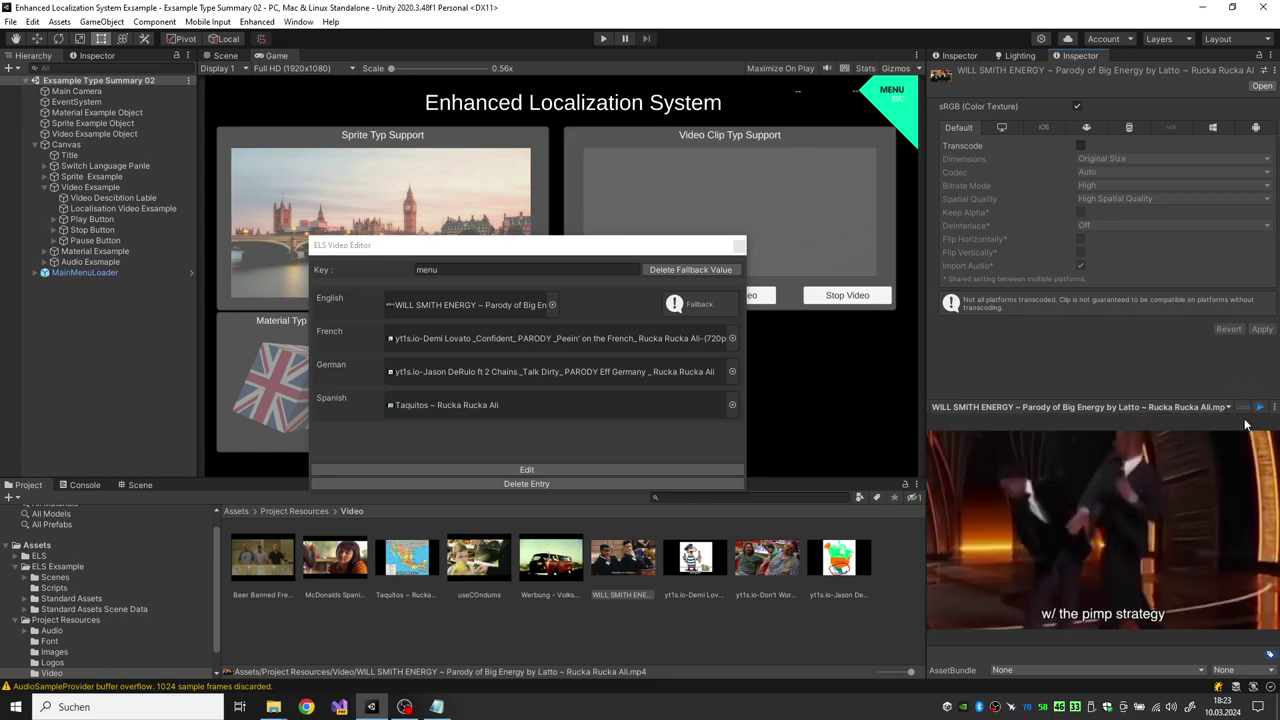
click(1260, 408)
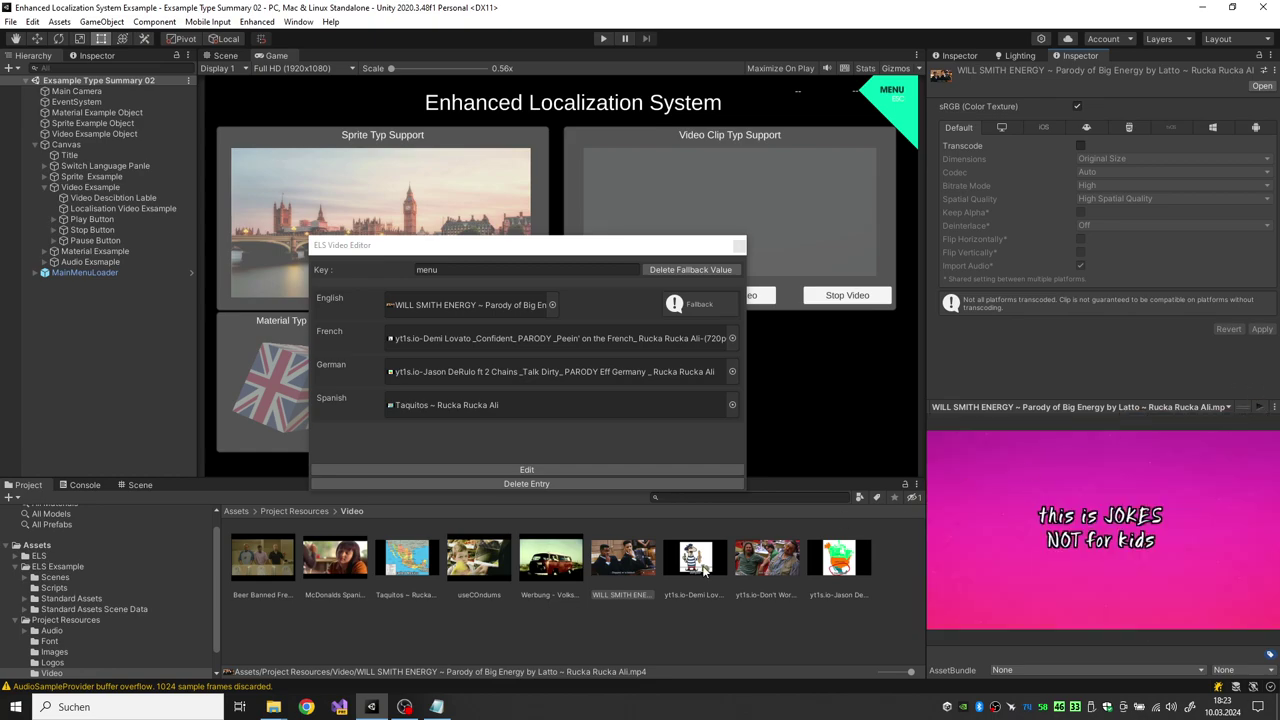
- Select the Spanish Taquitos clip and show its settings and preview
click(427, 405)
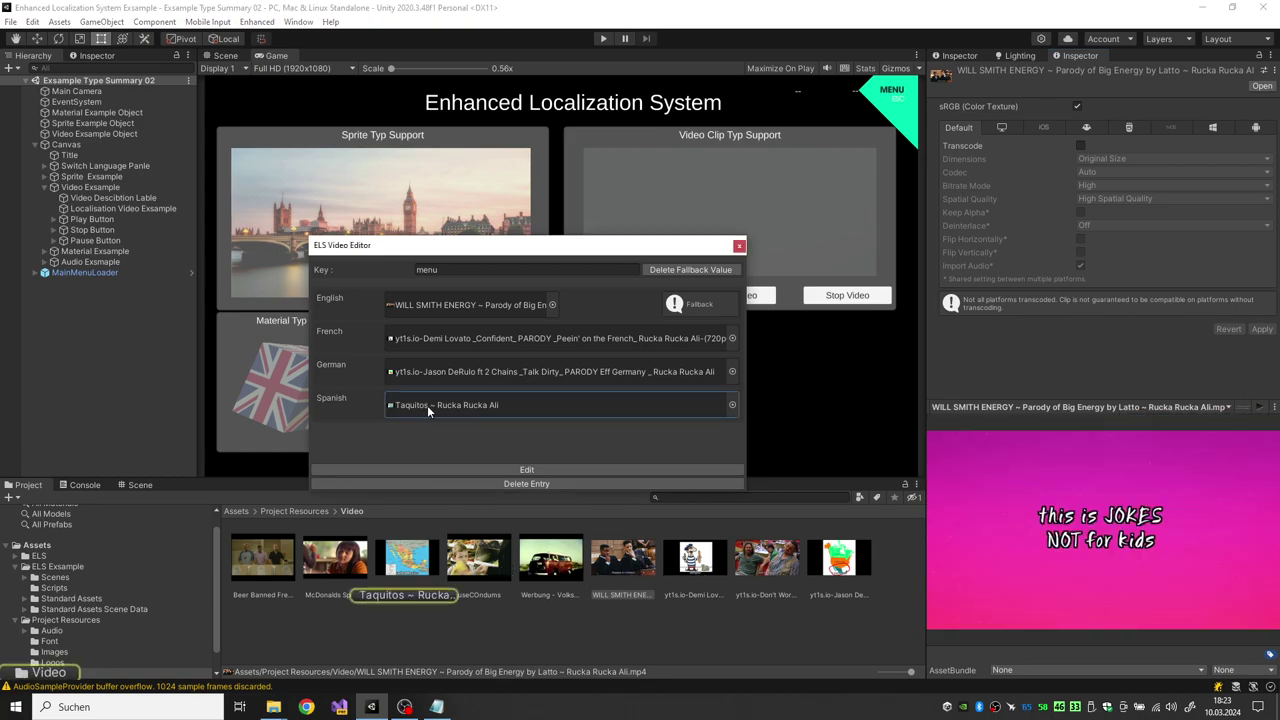
click(410, 548)
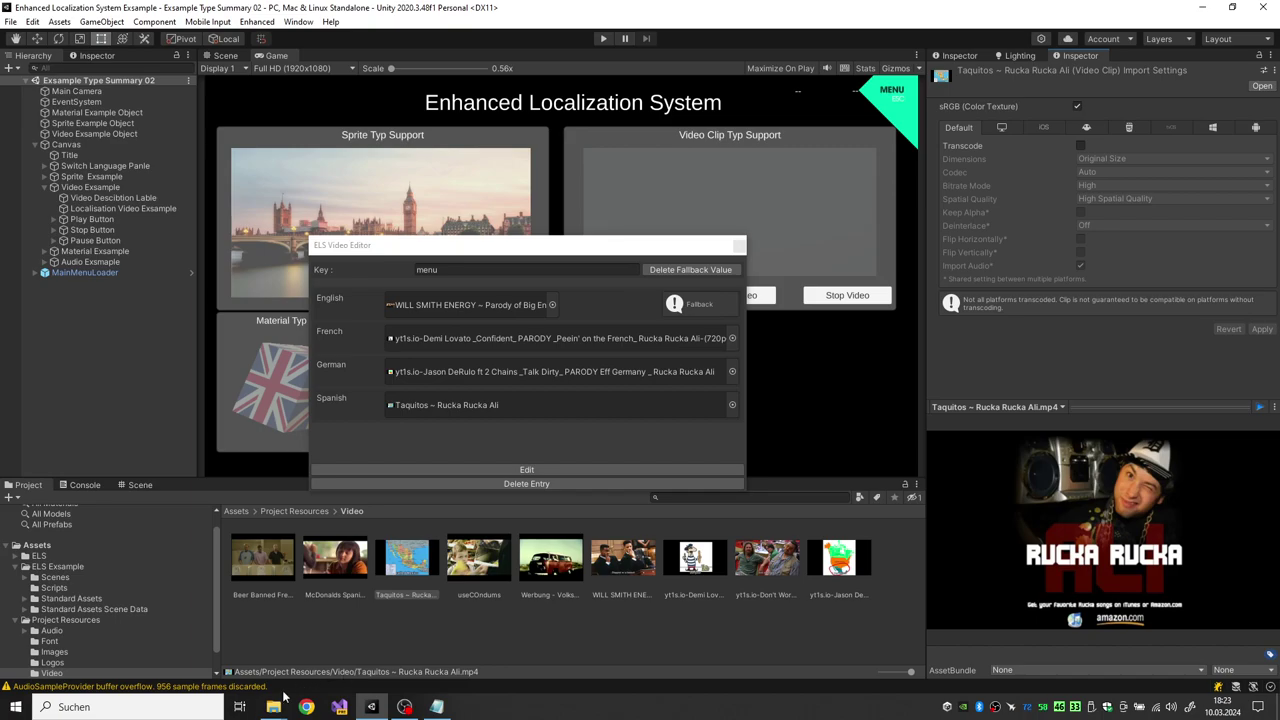
click(252, 21)
mouse_move(300, 38)
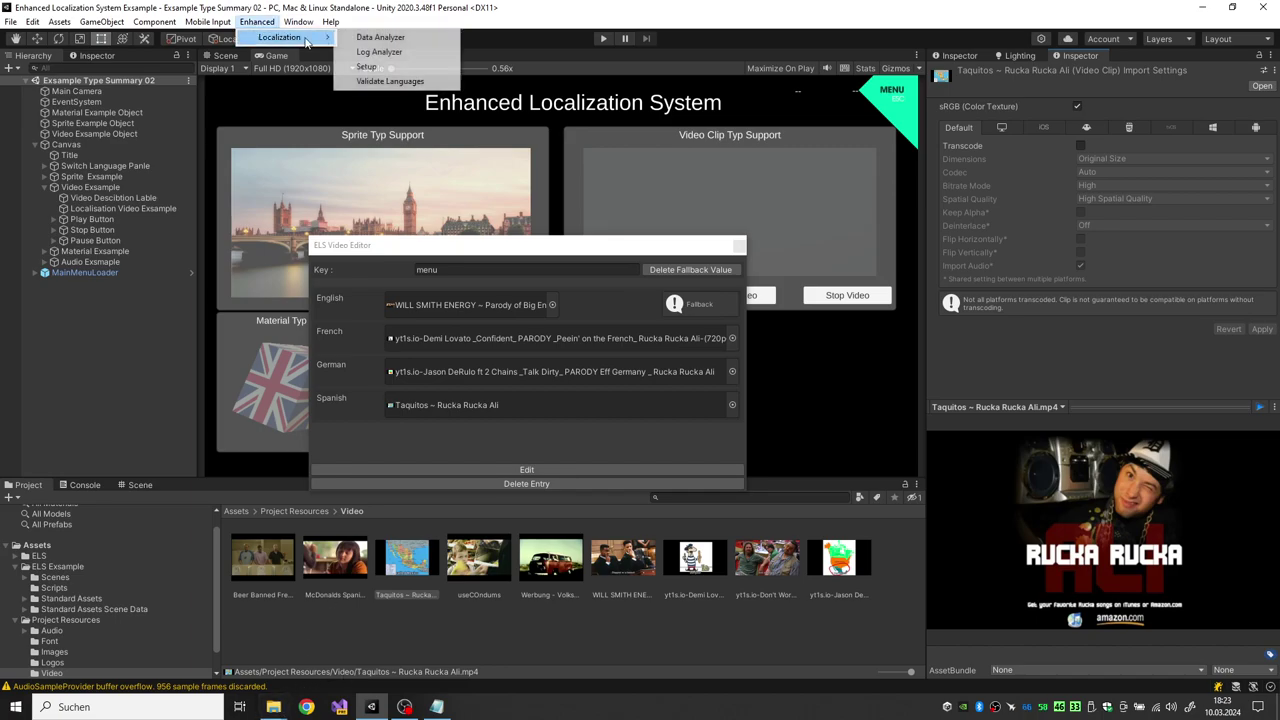
click(395, 50)
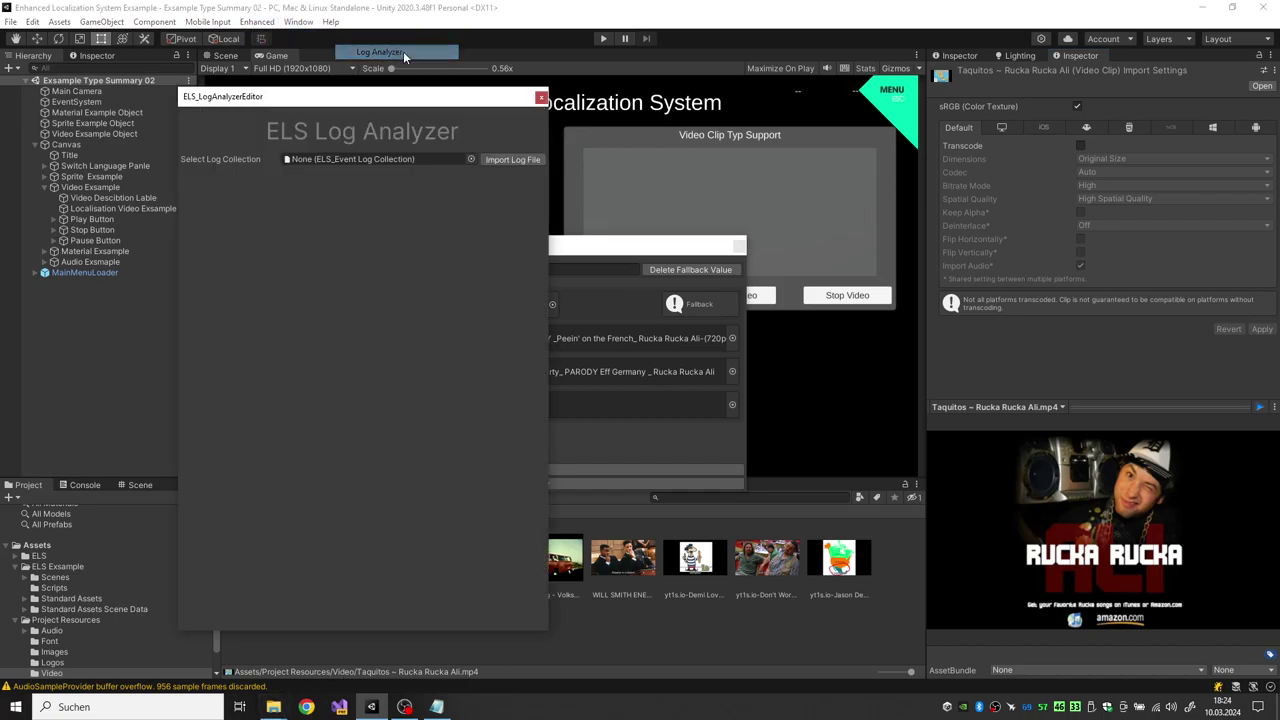
click(540, 165)
click(455, 122)
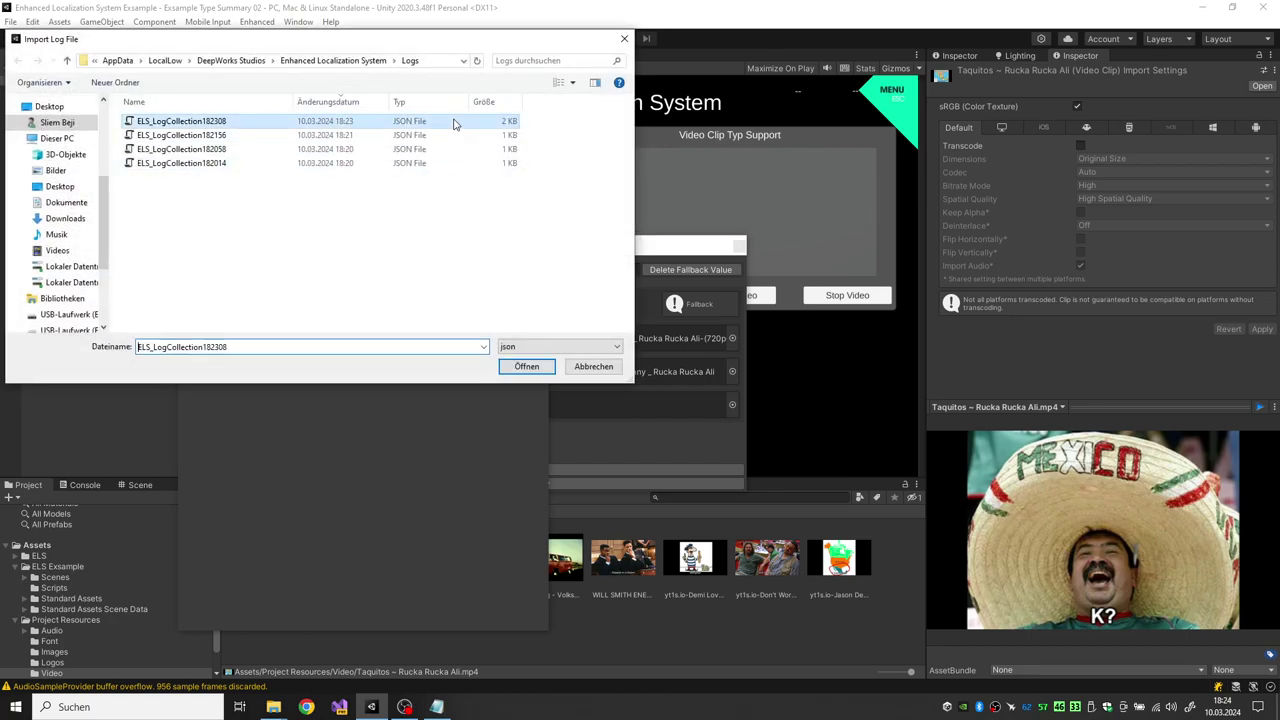
click(527, 367)
click(367, 215)
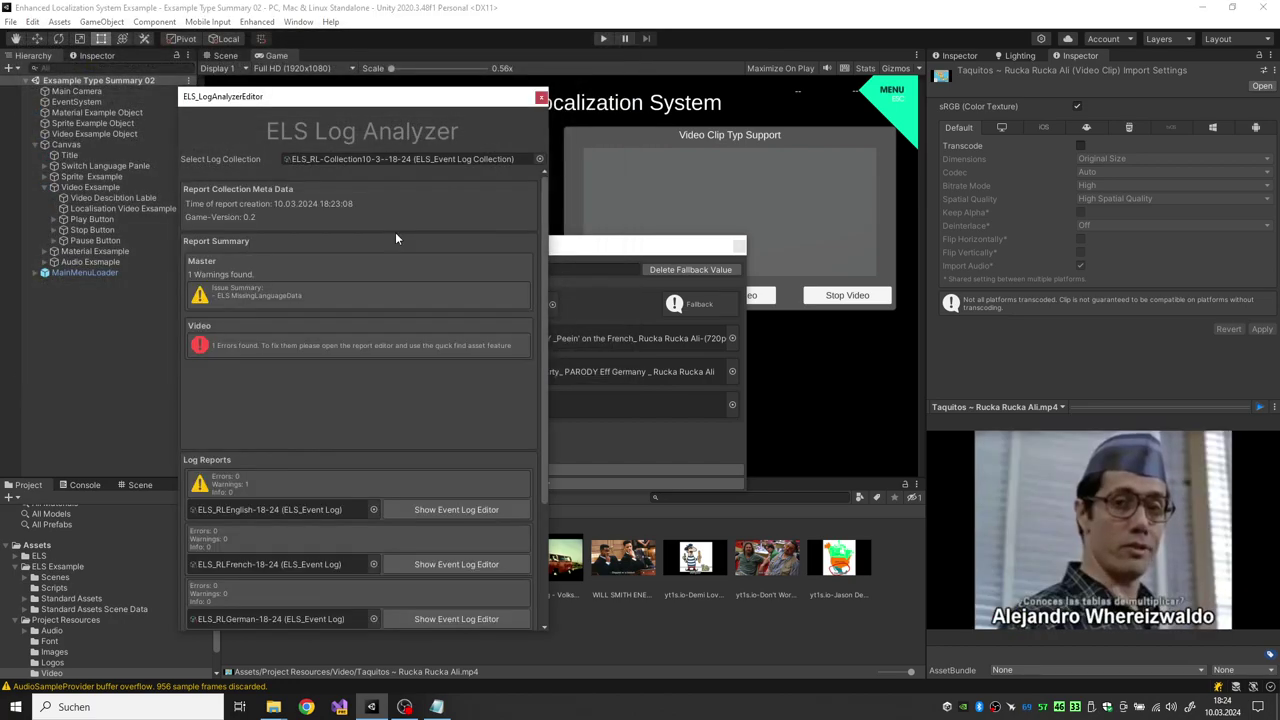
scroll(300, 350, down, 5)
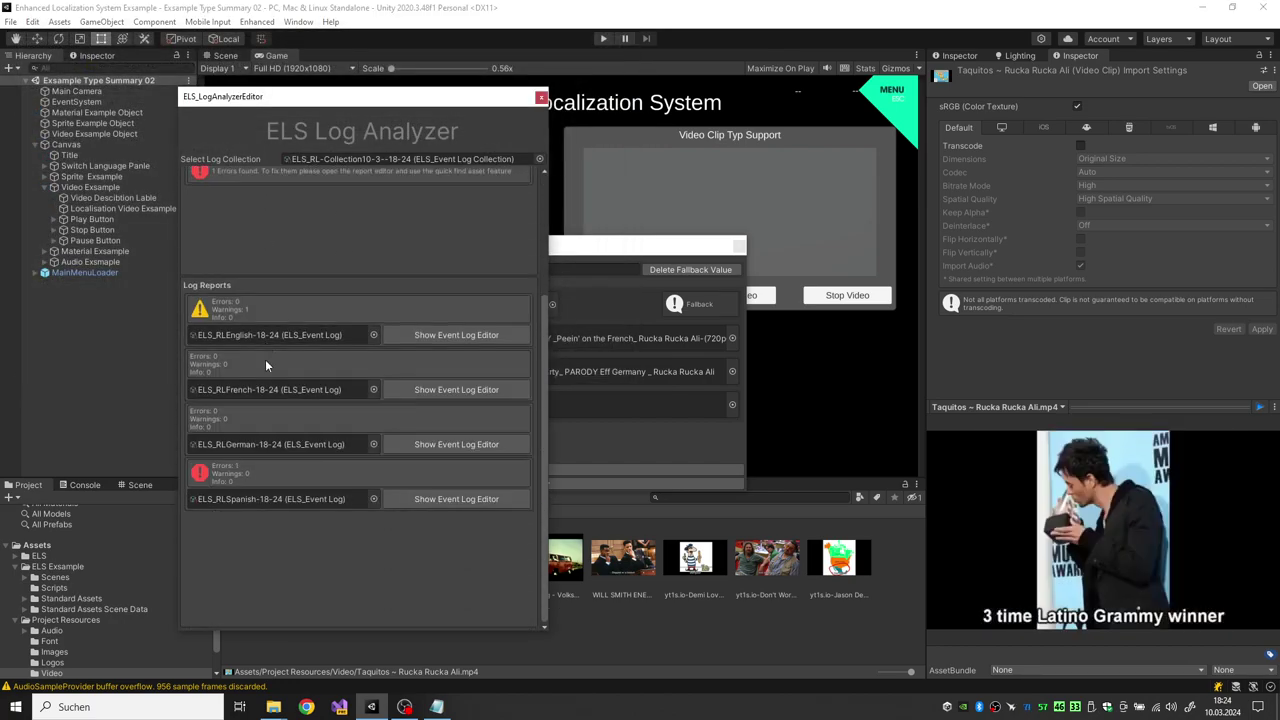
click(417, 498)
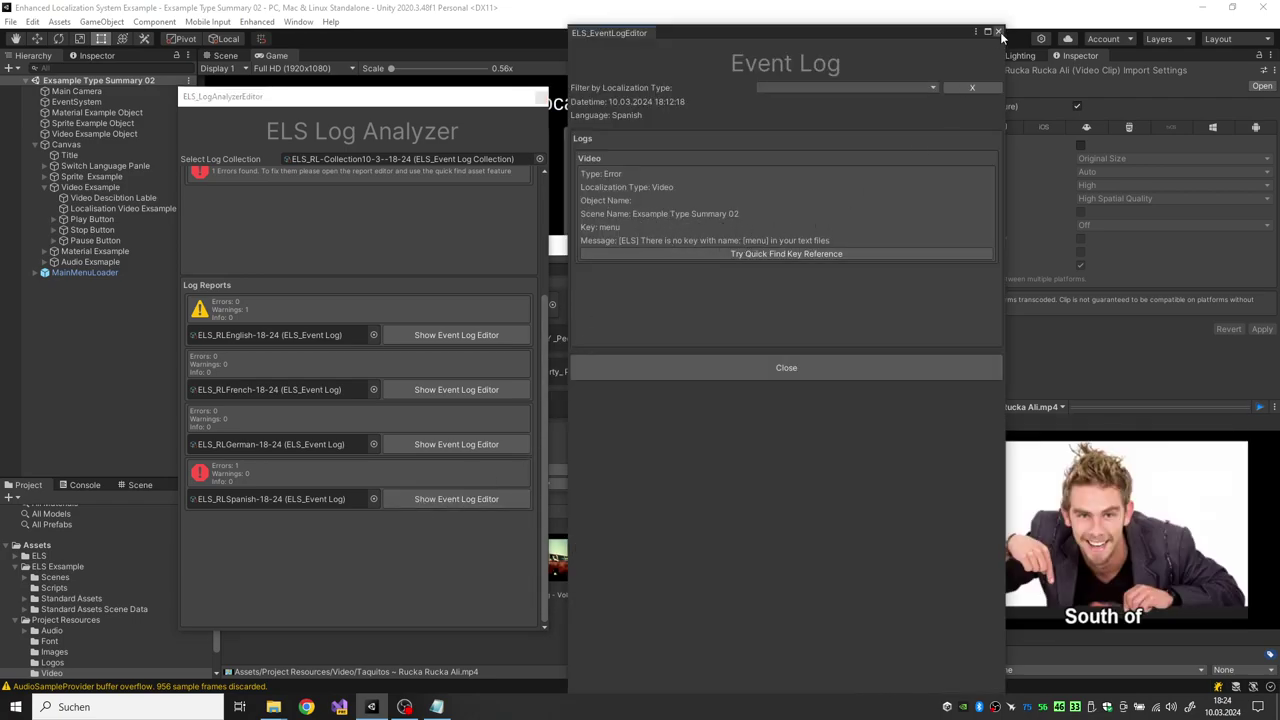
click(998, 32)
click(480, 335)
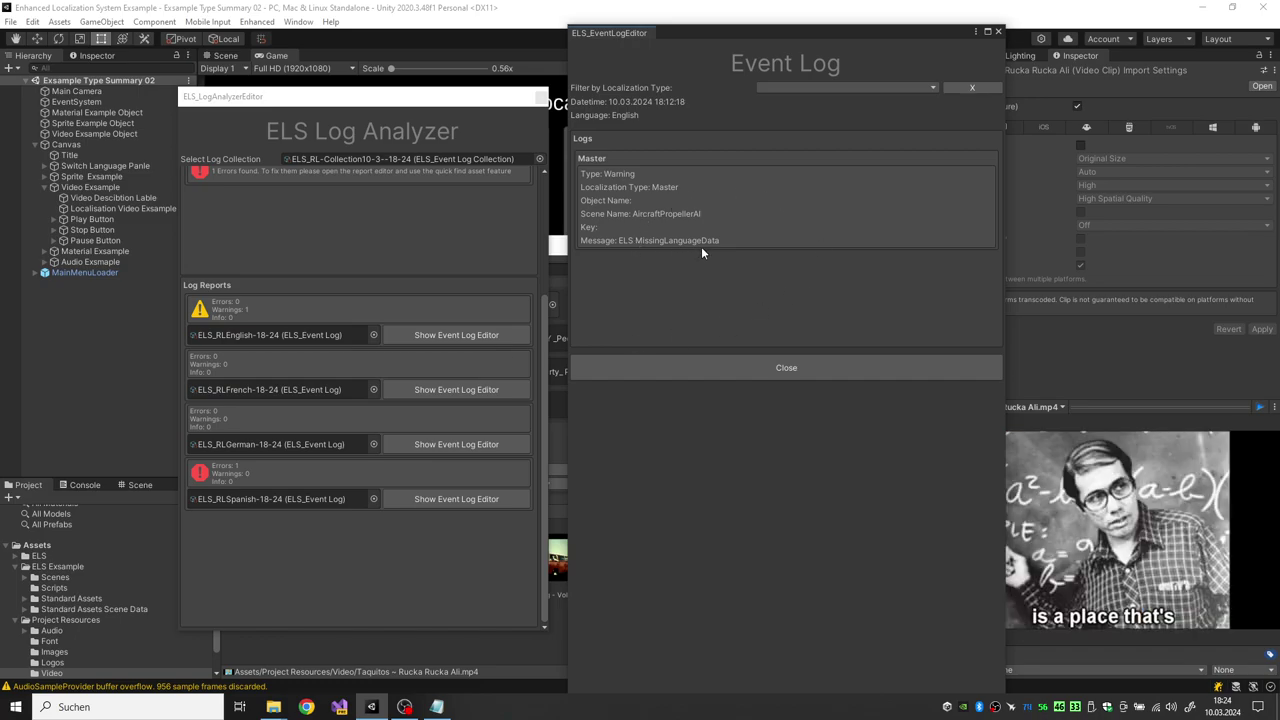
click(999, 31)
click(538, 97)
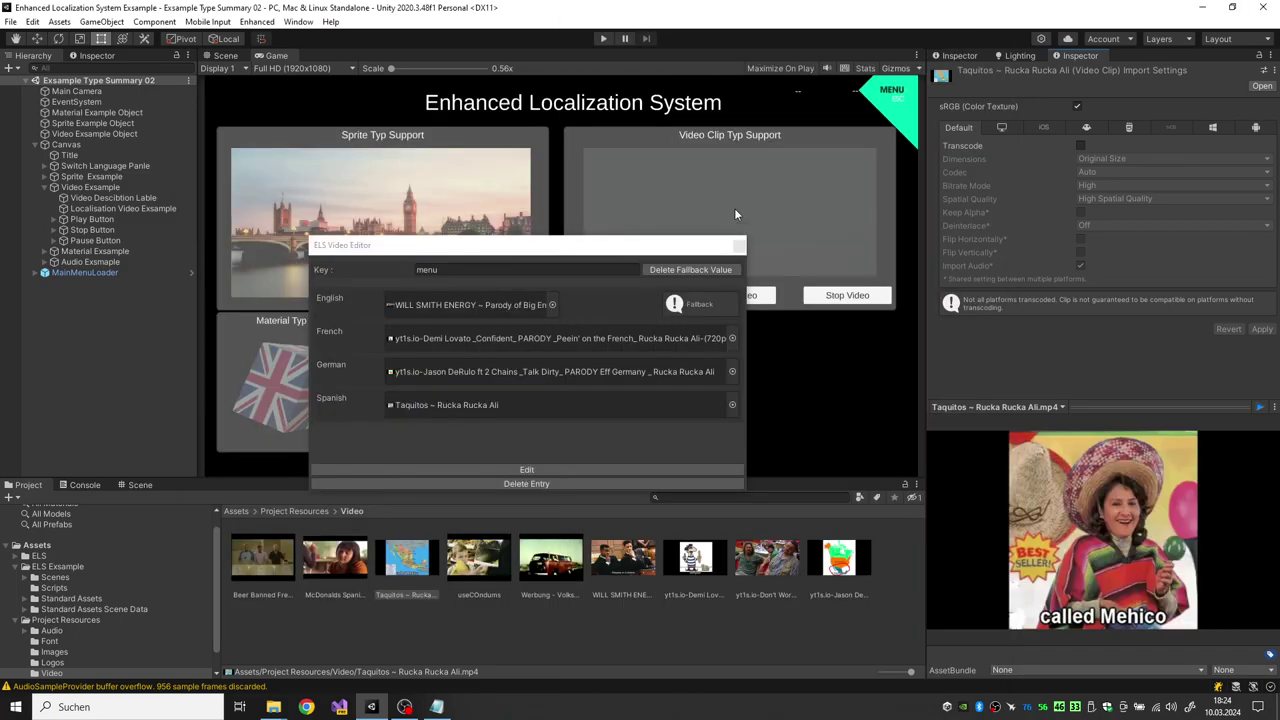